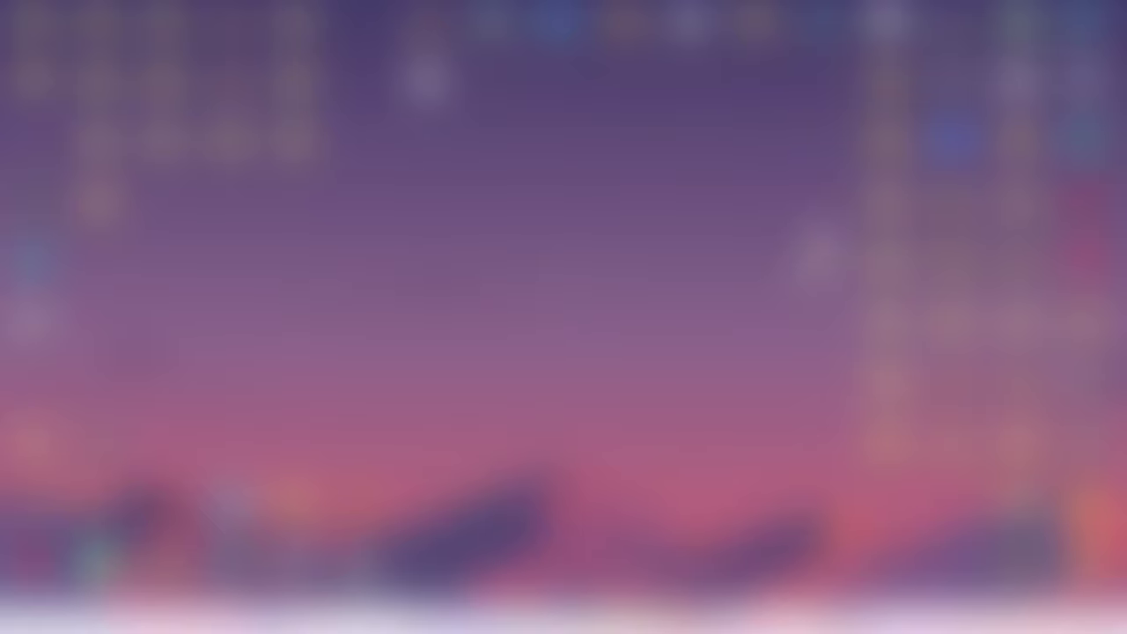
- Switch to UE Viewer and inspect the LS_Torso006_REF mesh from several angles
click(862, 620)
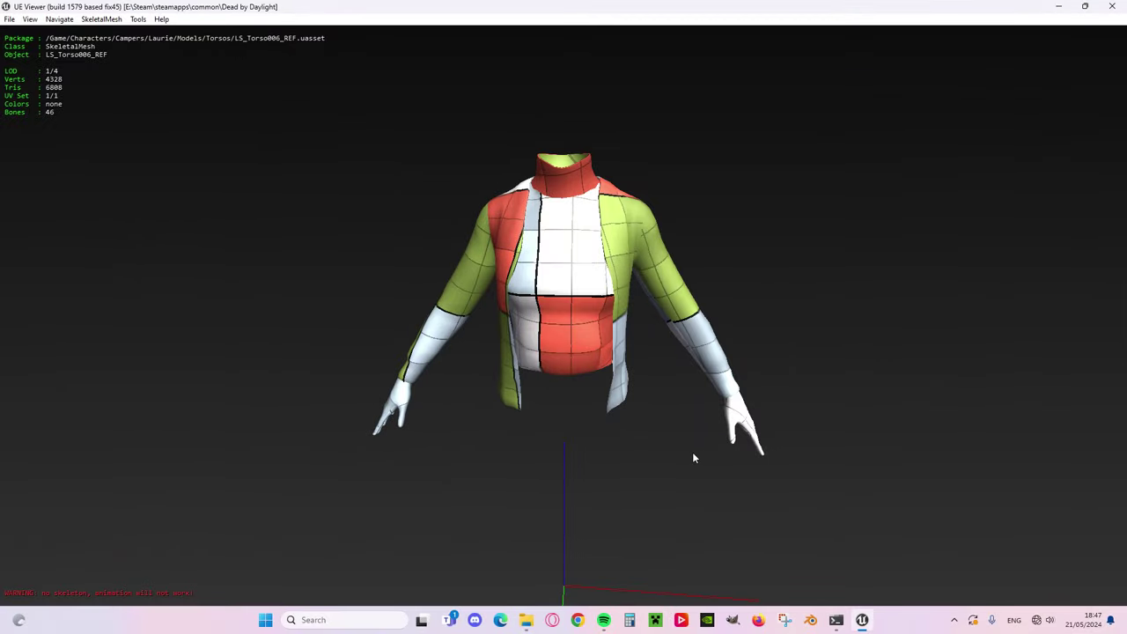
mouse_move(555, 280)
mouse_down()
mouse_move(792, 220)
mouse_move(555, 202)
mouse_move(670, 370)
mouse_move(608, 291)
mouse_move(566, 279)
mouse_up()
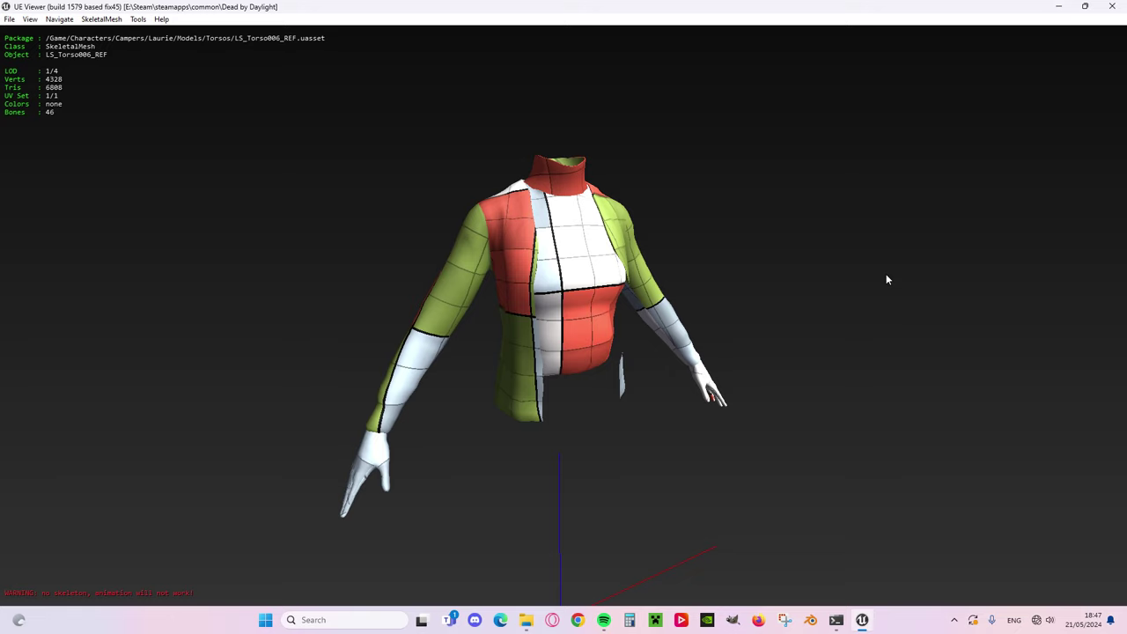
drag(680, 277, 626, 273)
drag(519, 264, 583, 249)
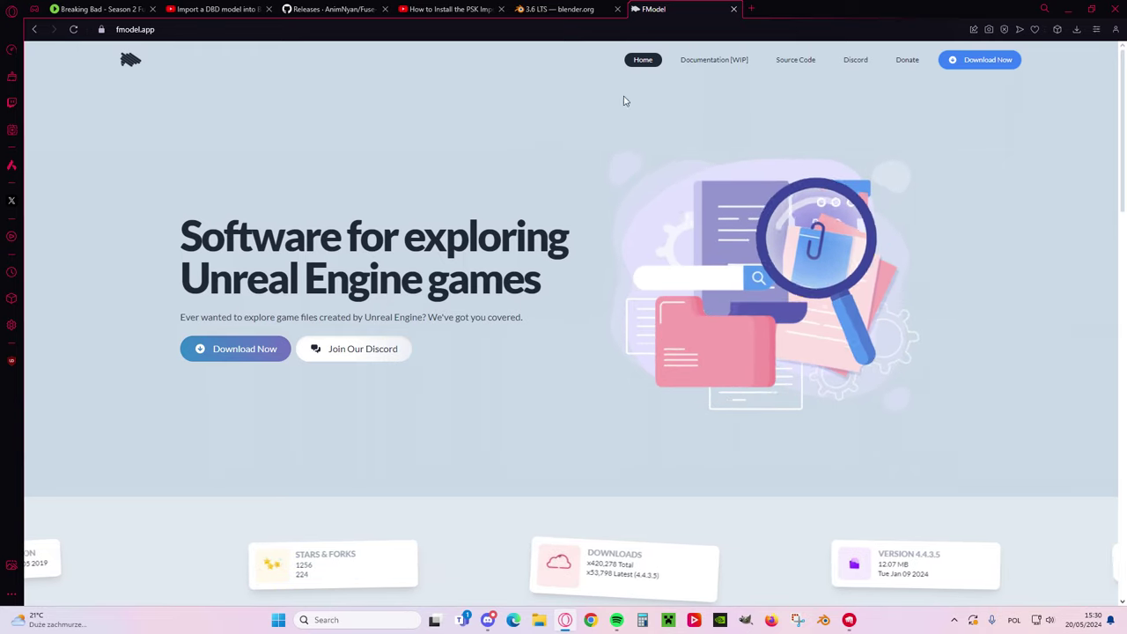
- Download FModel.zip from the fmodel.app site and show it in its download folder
click(949, 67)
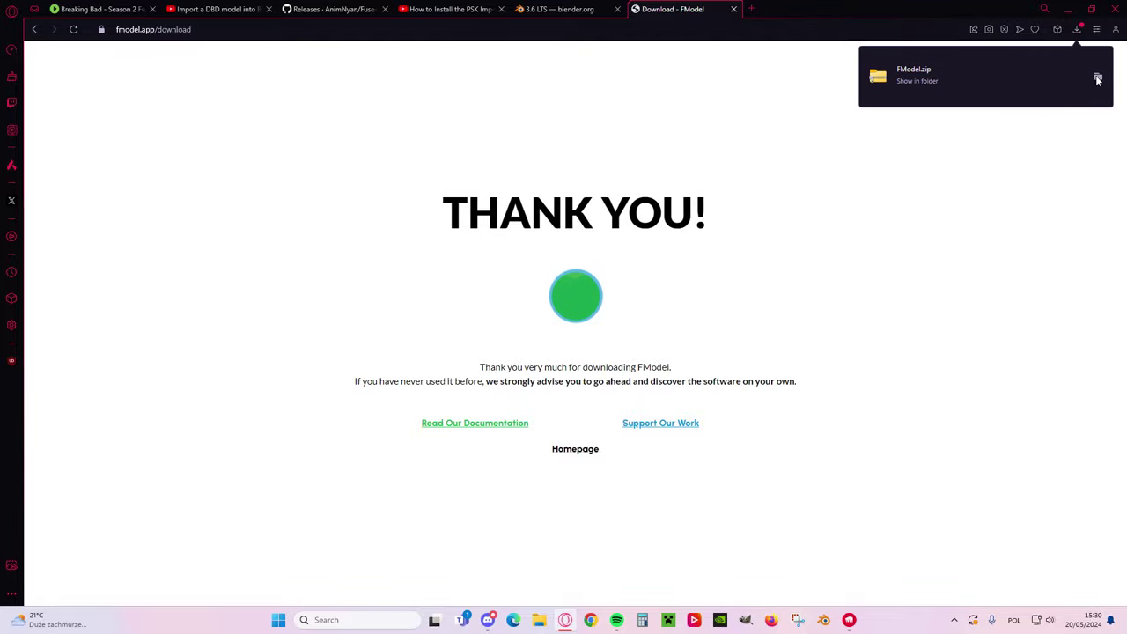
click(1097, 77)
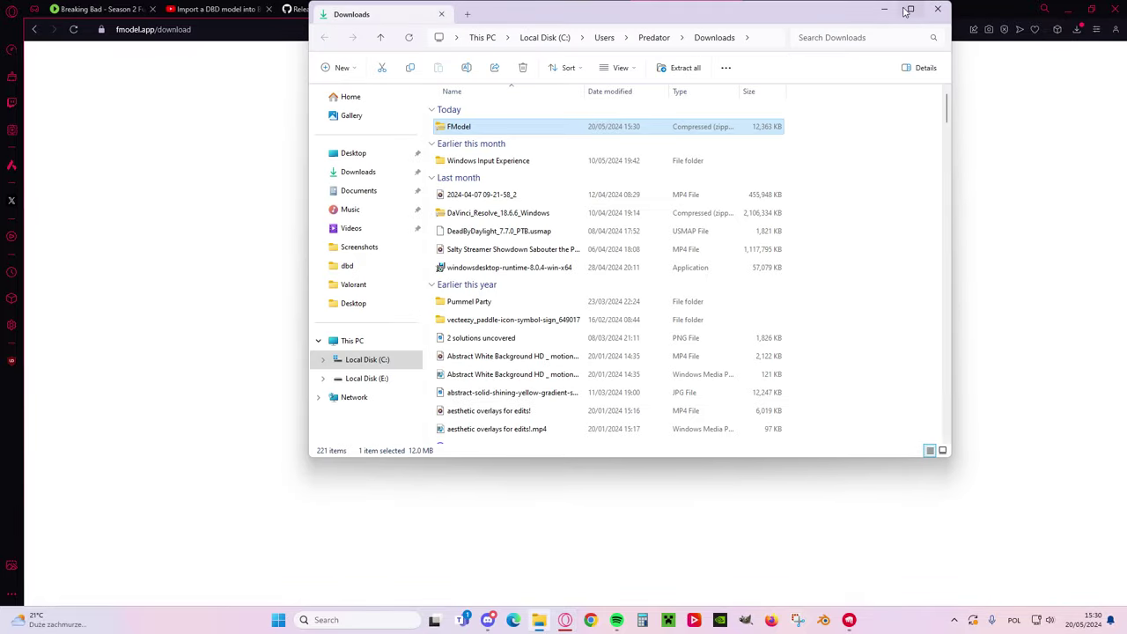
click(880, 10)
- Create a new desktop folder named Fmodel tutorial and open it
click(1068, 9)
right_click(304, 150)
mouse_move(372, 224)
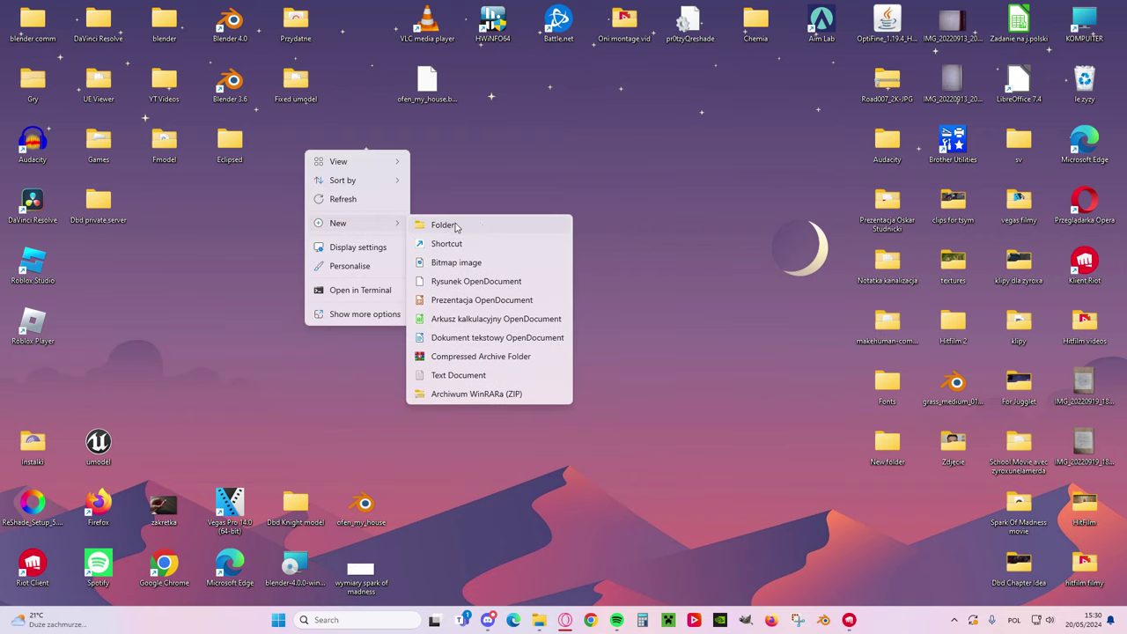
click(457, 228)
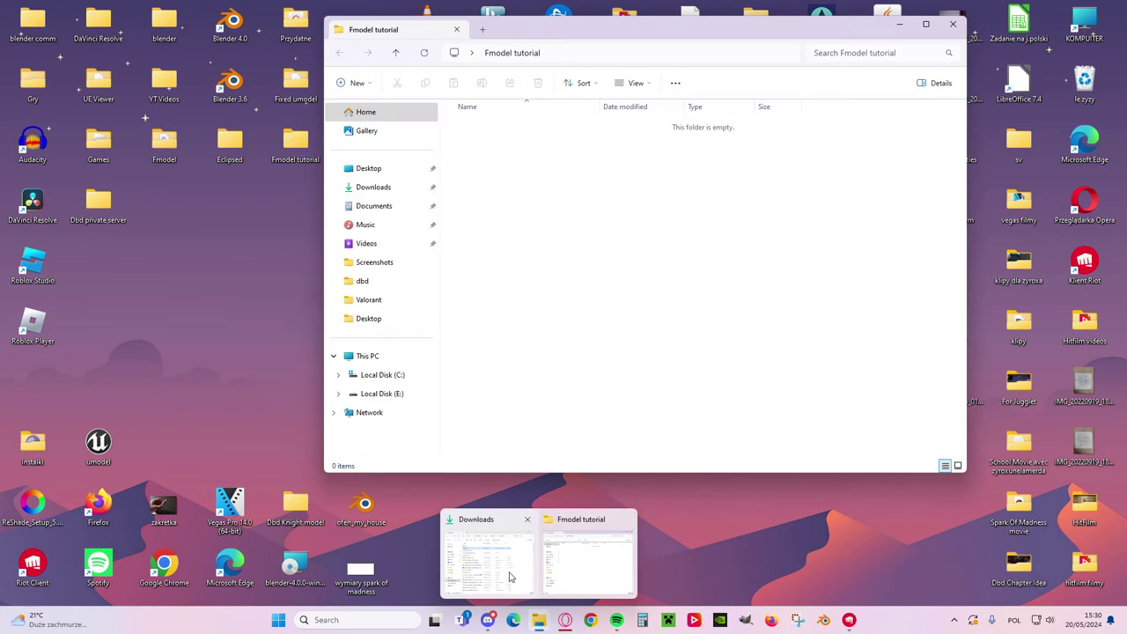
- Move the FModel zip archive from Downloads into the Fmodel tutorial folder
click(510, 574)
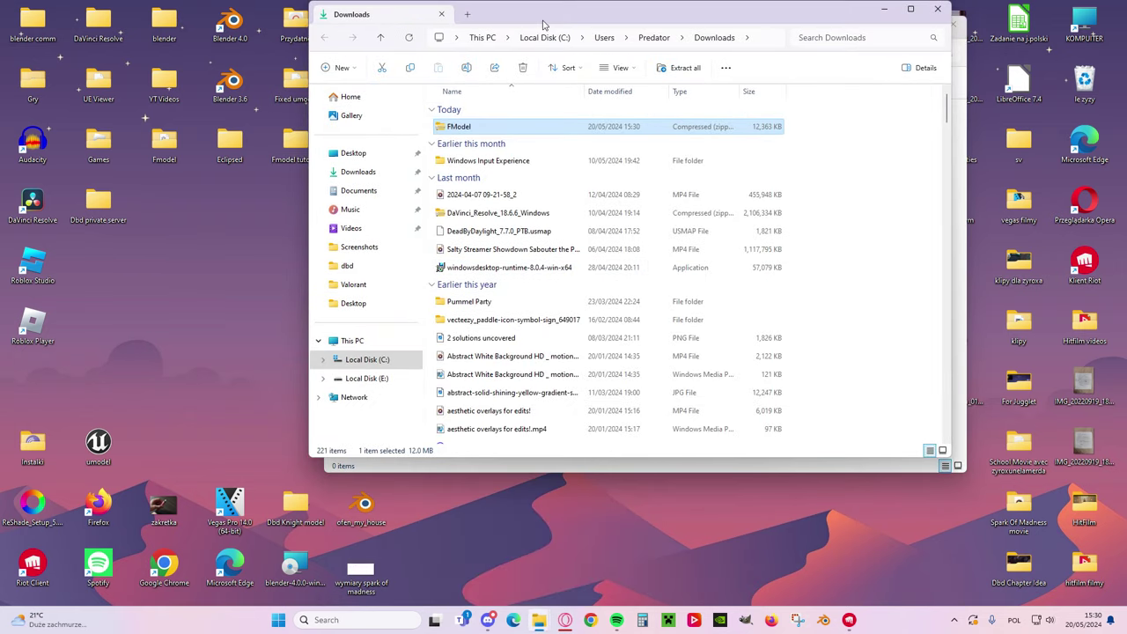
drag(546, 25, 861, 274)
drag(787, 378, 486, 204)
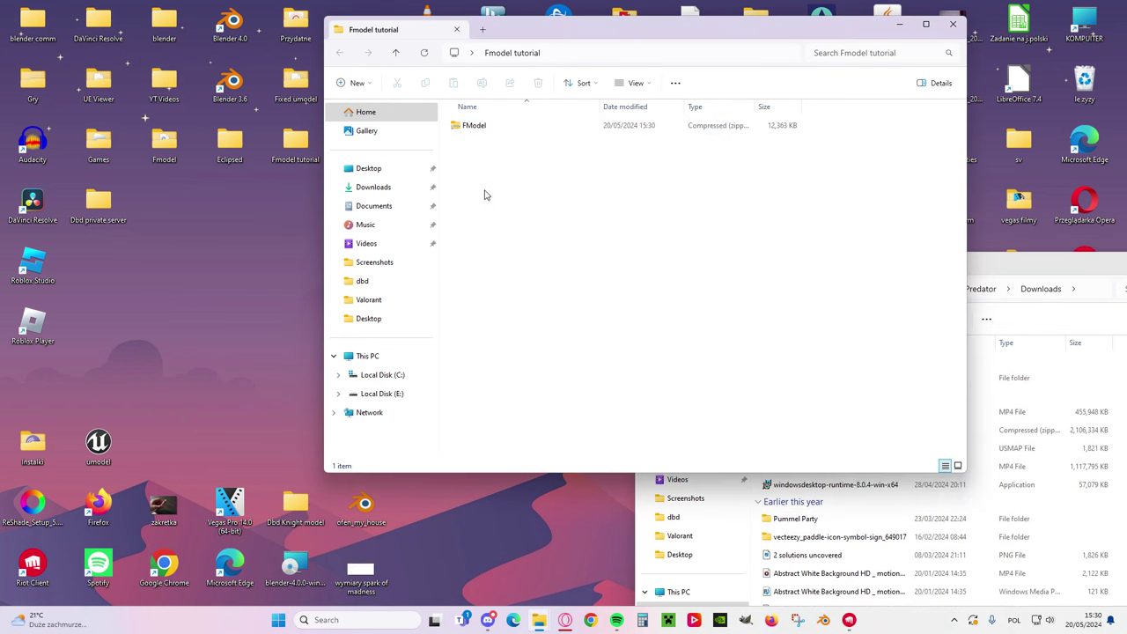
- Extract the FModel archive inside the Fmodel tutorial folder and launch FModel, declining the offered update
right_click(467, 124)
mouse_move(531, 410)
click(700, 462)
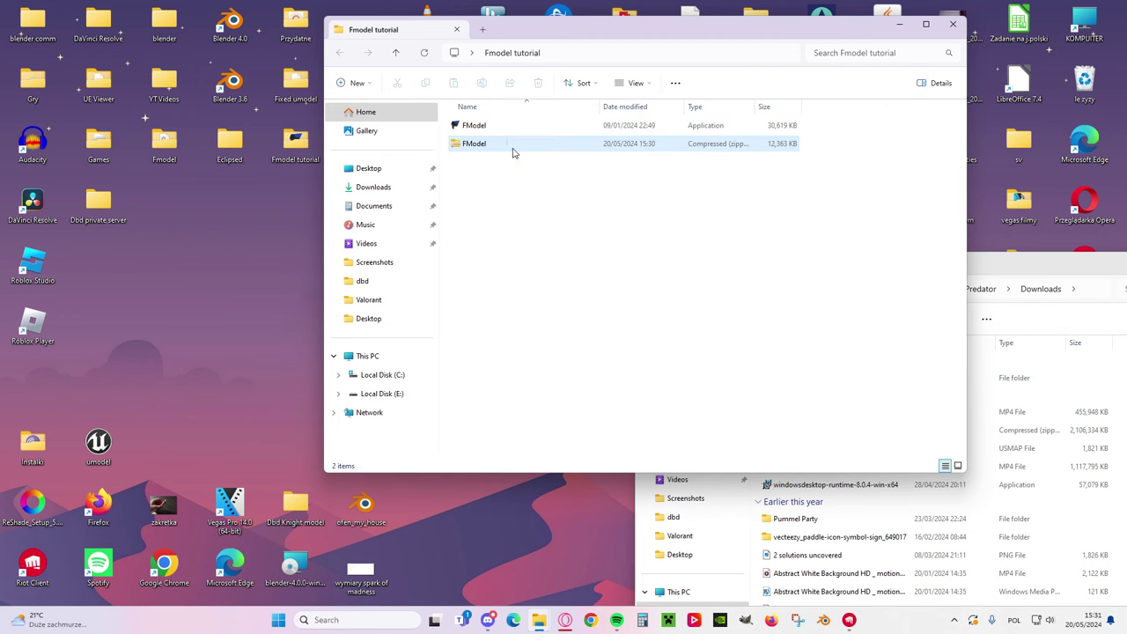
double_click(496, 126)
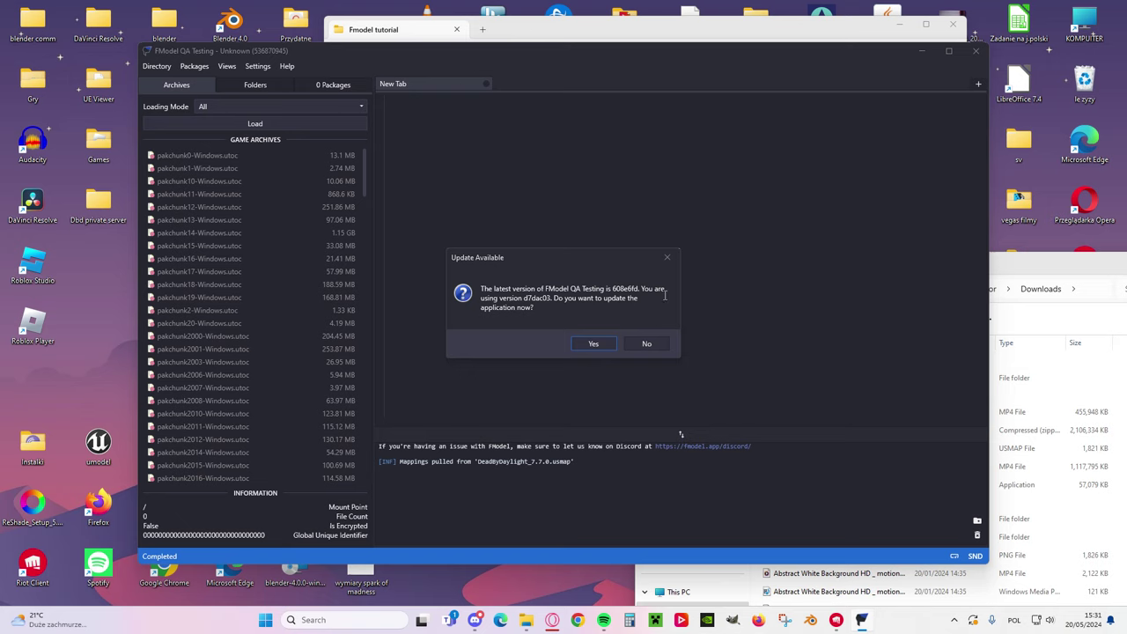
click(671, 345)
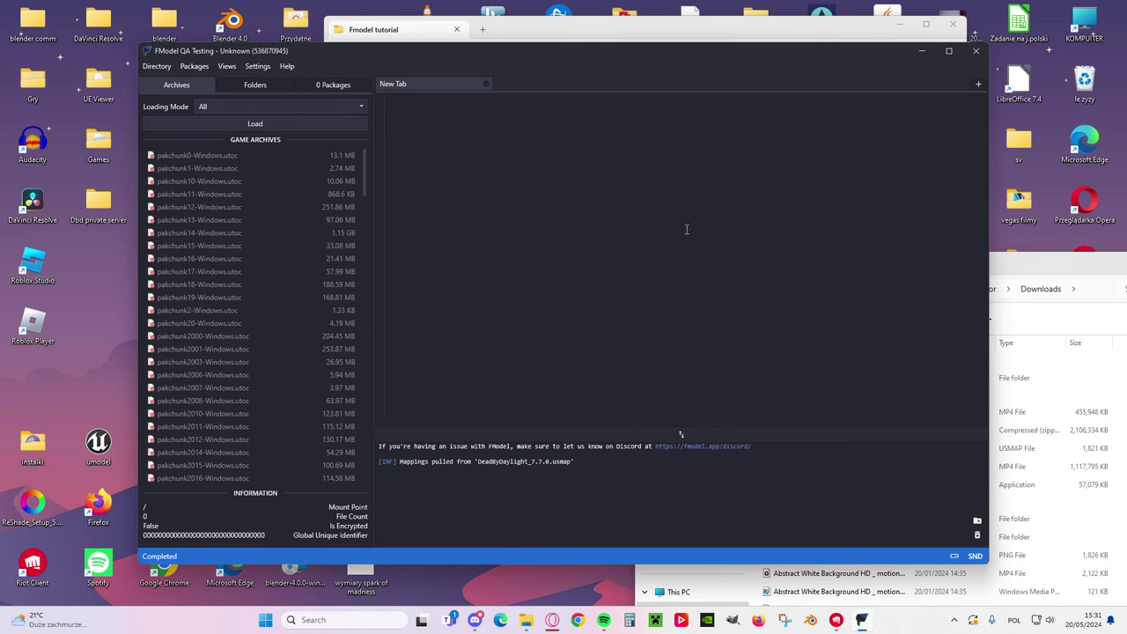
- Switch to Discord and read the FModel setup instructions for 7.7.0 in the server's announcements channel
click(475, 620)
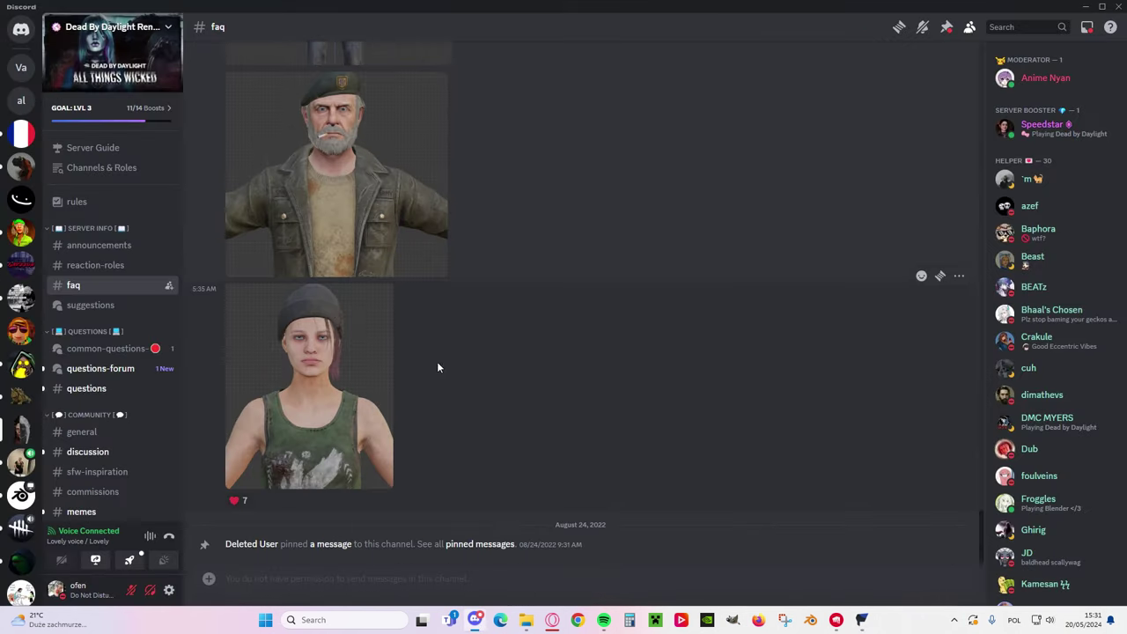
click(97, 246)
scroll(518, 282, up, 4)
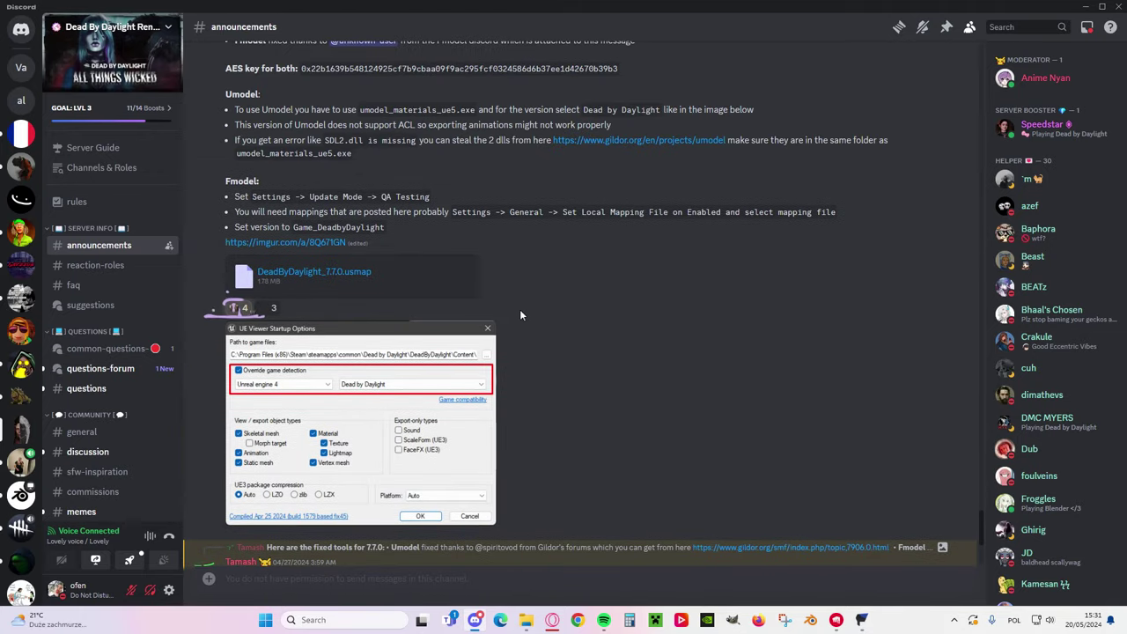
scroll(467, 317, down, 3)
scroll(453, 339, up, 6)
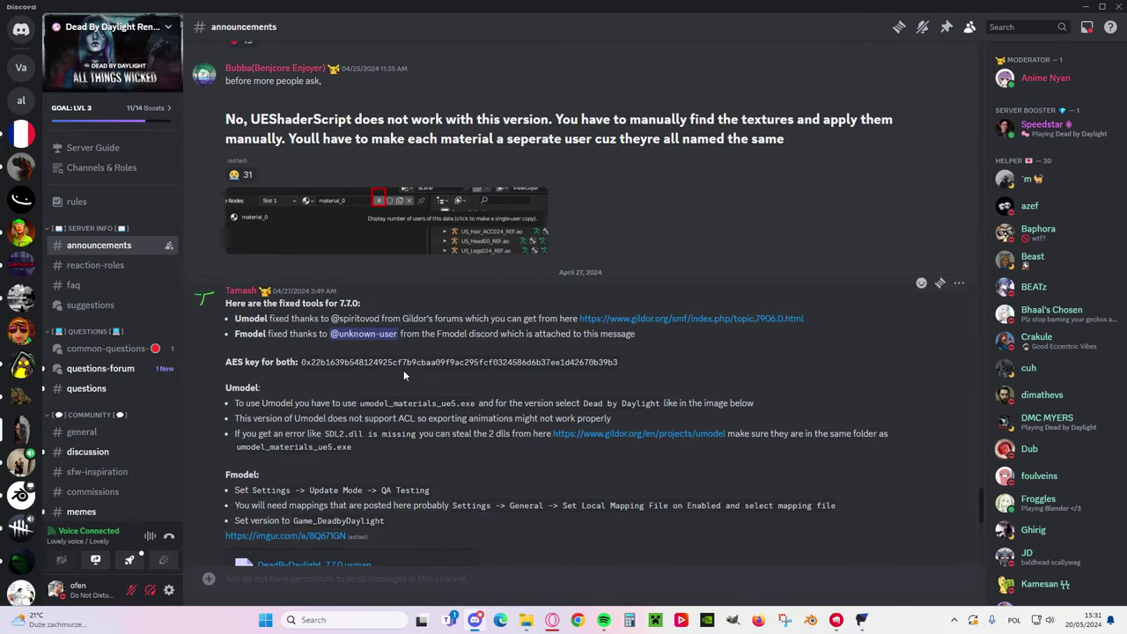
scroll(406, 343, down, 3)
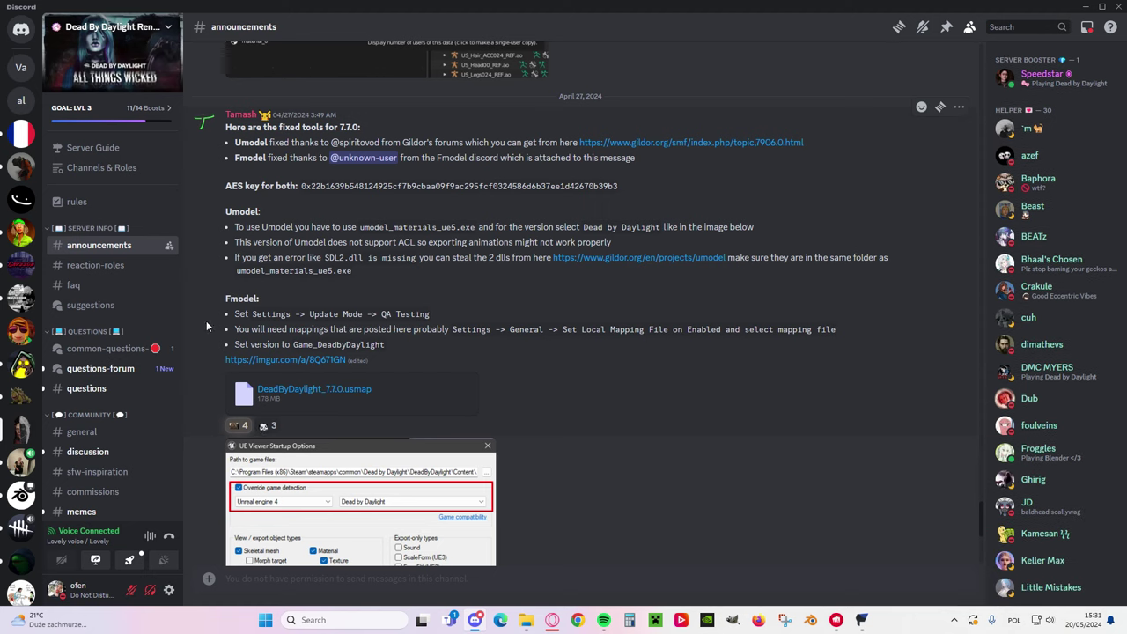
drag(228, 313, 398, 310)
click(311, 315)
- Switch to FModel, open its general settings and set Update Mode to QA Testing
click(861, 620)
drag(423, 50, 851, 79)
click(690, 91)
drag(616, 140, 882, 131)
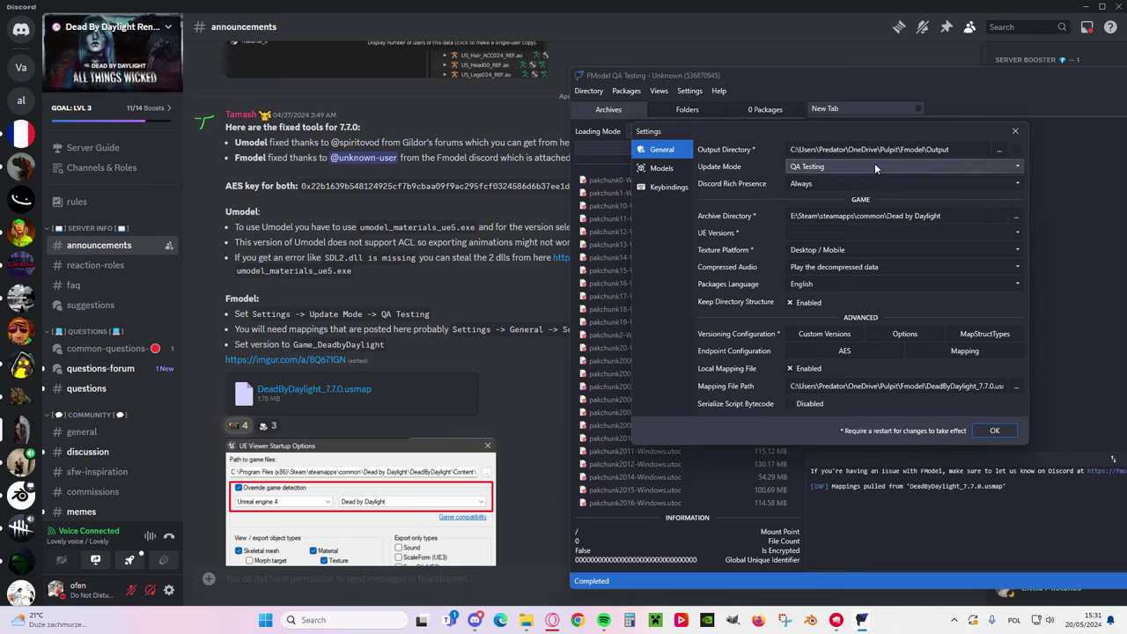
click(837, 167)
click(836, 165)
- Compare FModel's general settings with the posted instructions on update mode and the local mapping file
mouse_move(900, 136)
mouse_down()
mouse_move(963, 209)
mouse_move(842, 113)
mouse_move(896, 129)
mouse_up()
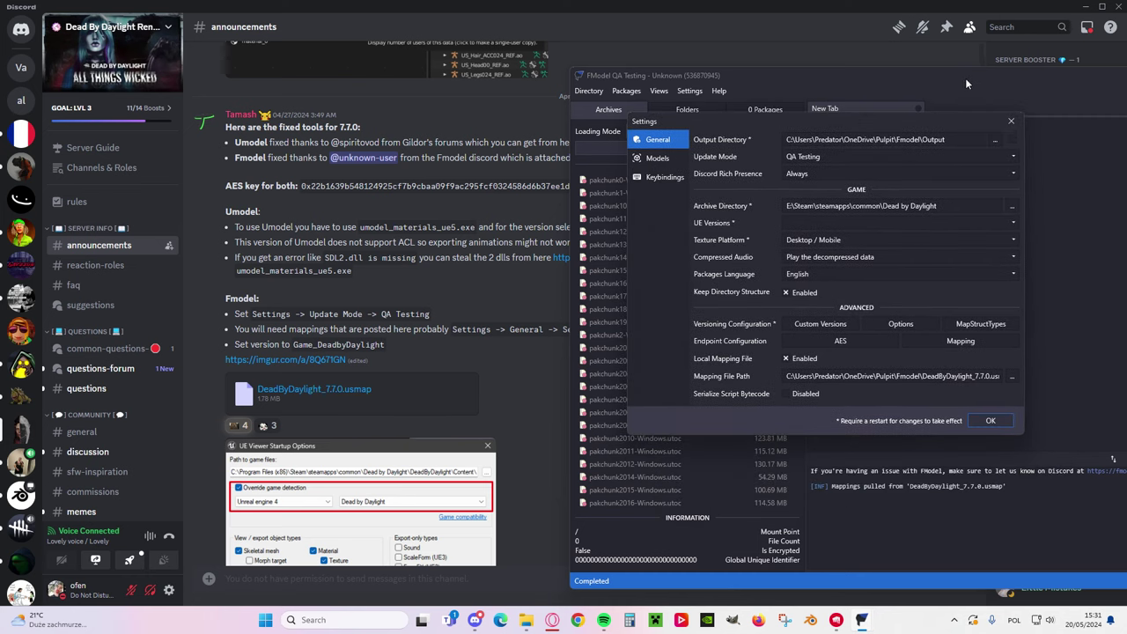
drag(966, 82, 837, 93)
drag(1053, 88, 841, 81)
click(1017, 83)
drag(908, 123, 947, 137)
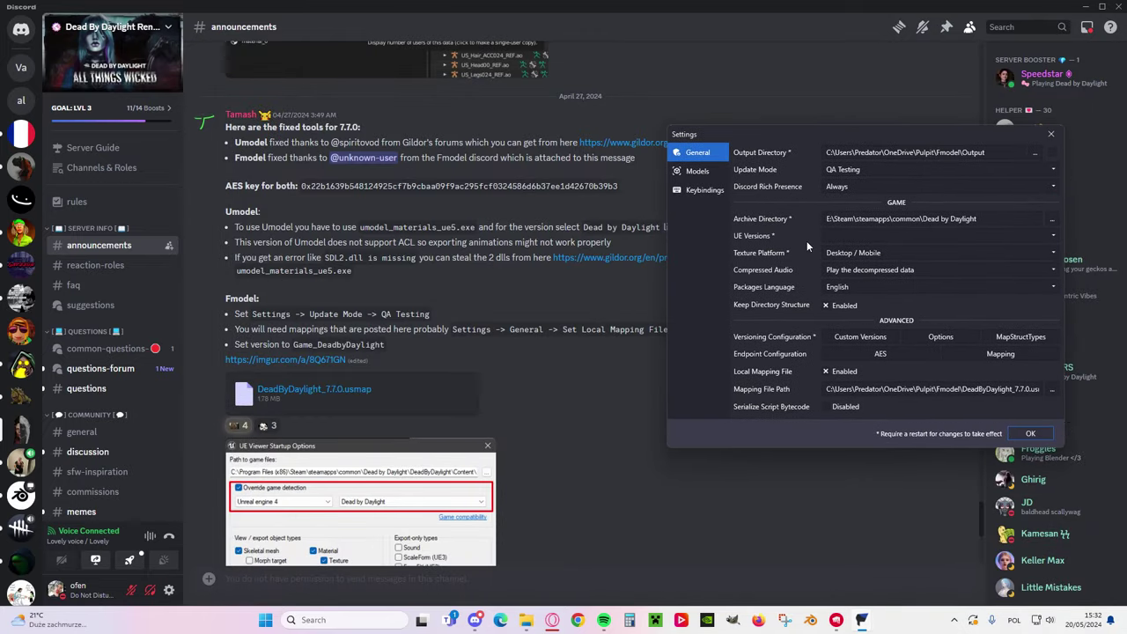
drag(862, 132, 763, 363)
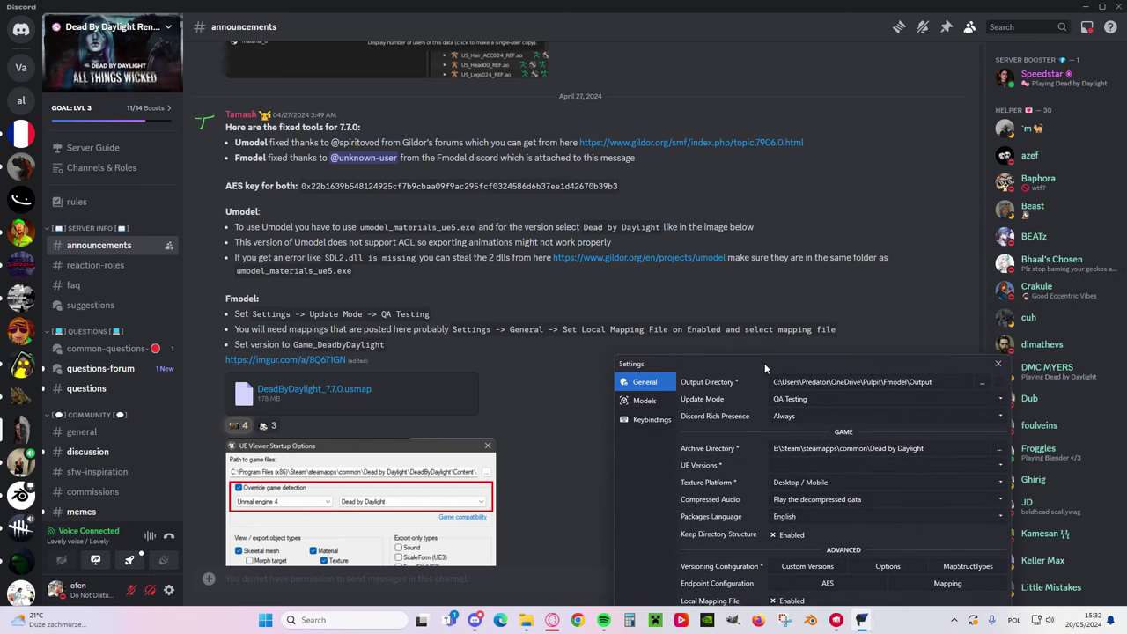
drag(765, 363, 775, 410)
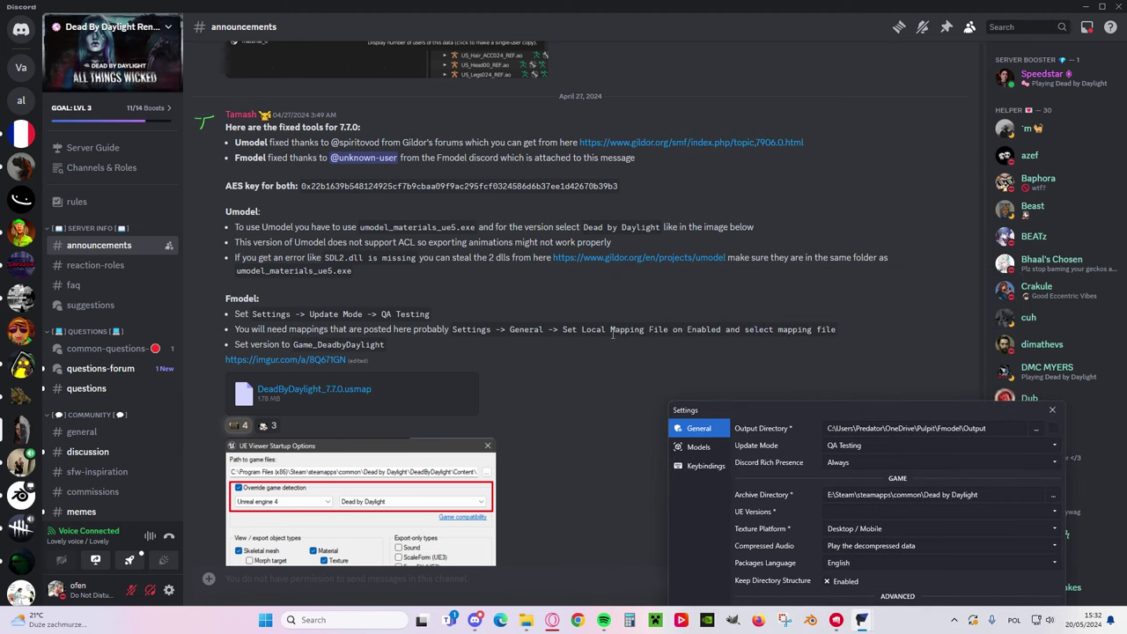
drag(769, 408, 766, 162)
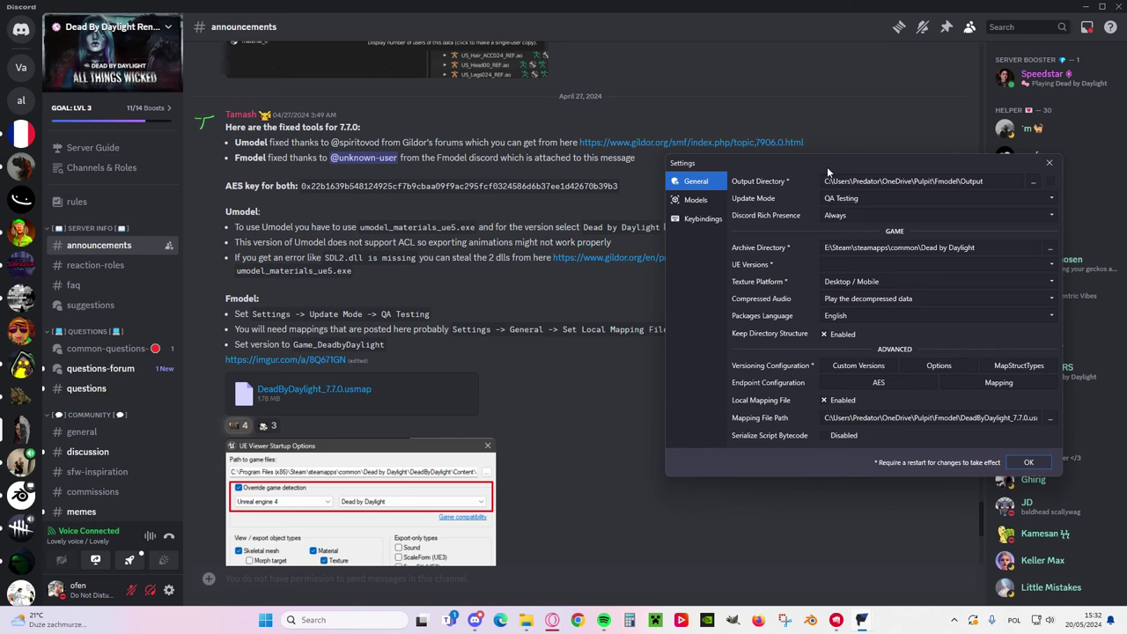
drag(827, 166, 787, 401)
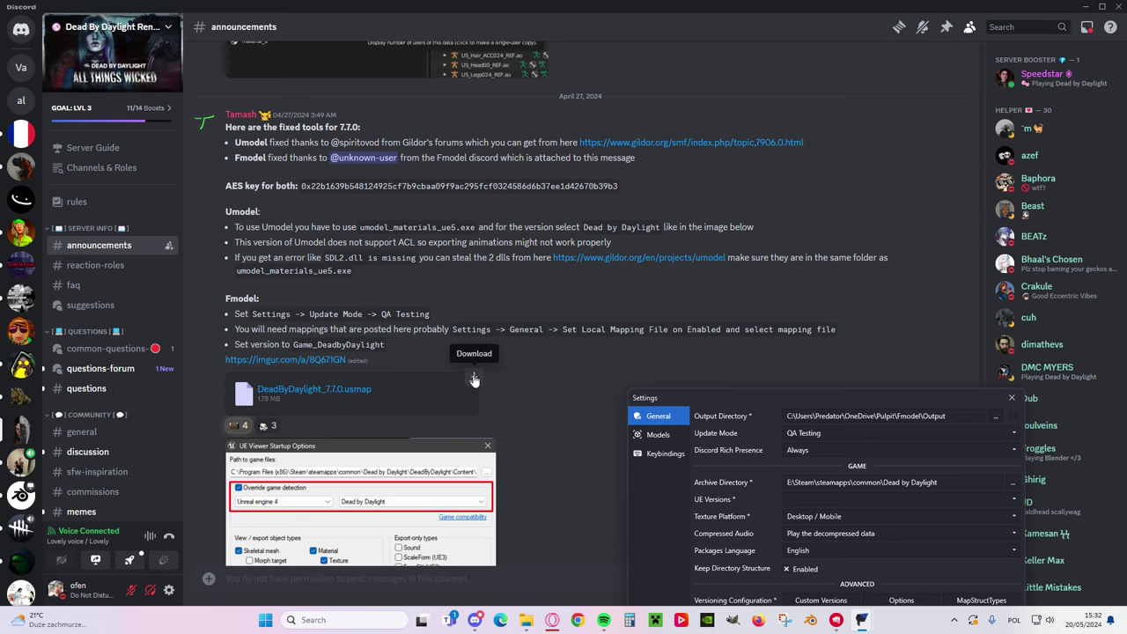
- Download the DeadByDaylight_7.7.0.usmap attachment and bring up the Downloads folder
click(474, 379)
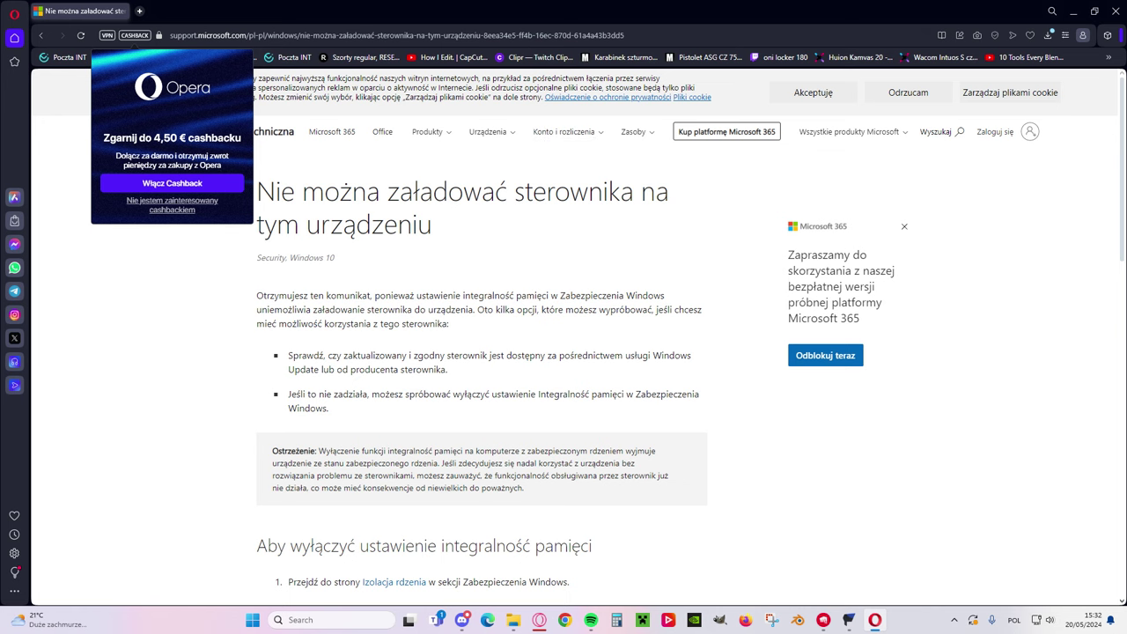
click(1120, 10)
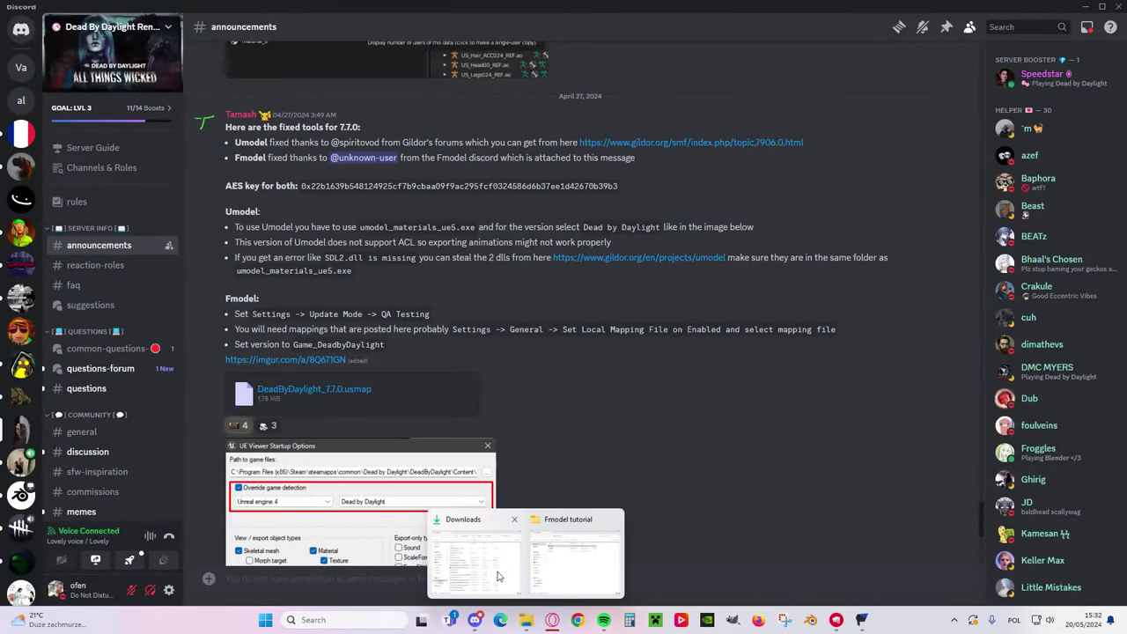
click(526, 620)
drag(856, 269, 804, 77)
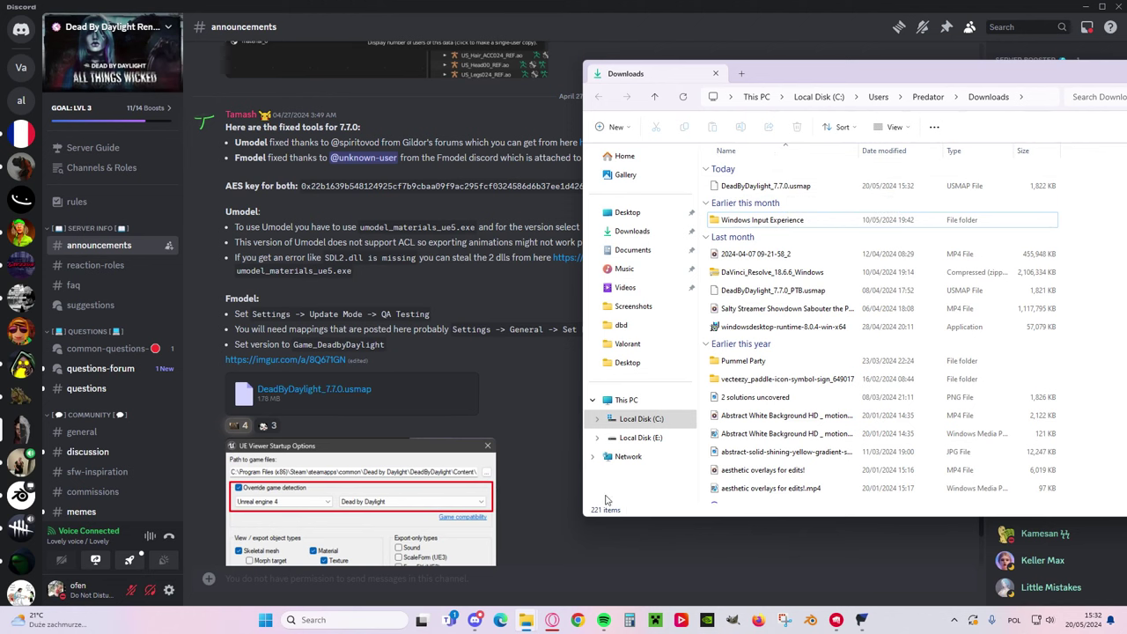
- Move DeadByDaylight_7.7.0.usmap from Downloads into the Fmodel tutorial folder and put both folder windows away
mouse_move(528, 614)
click(569, 579)
drag(552, 28, 674, 255)
drag(734, 190, 775, 413)
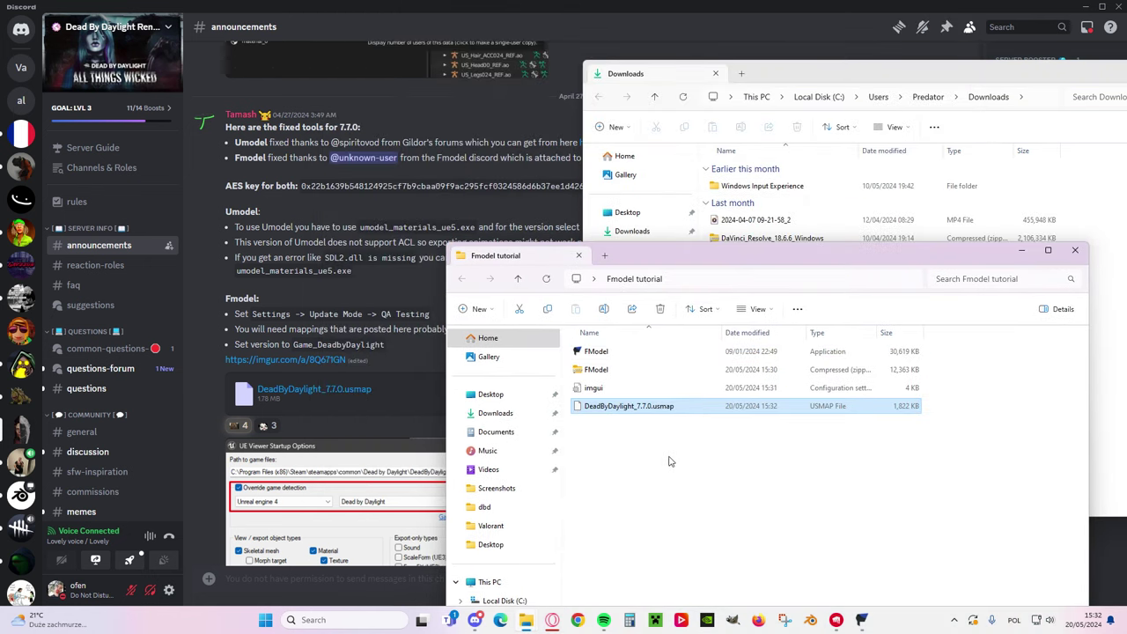
drag(709, 255, 513, 162)
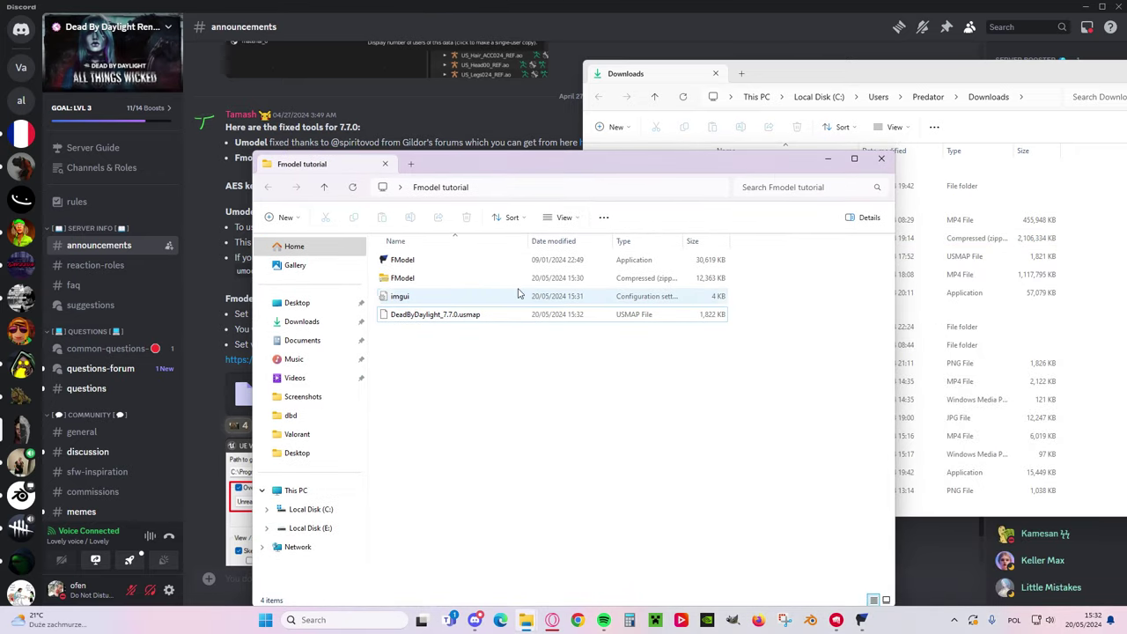
click(881, 158)
drag(939, 74, 635, 70)
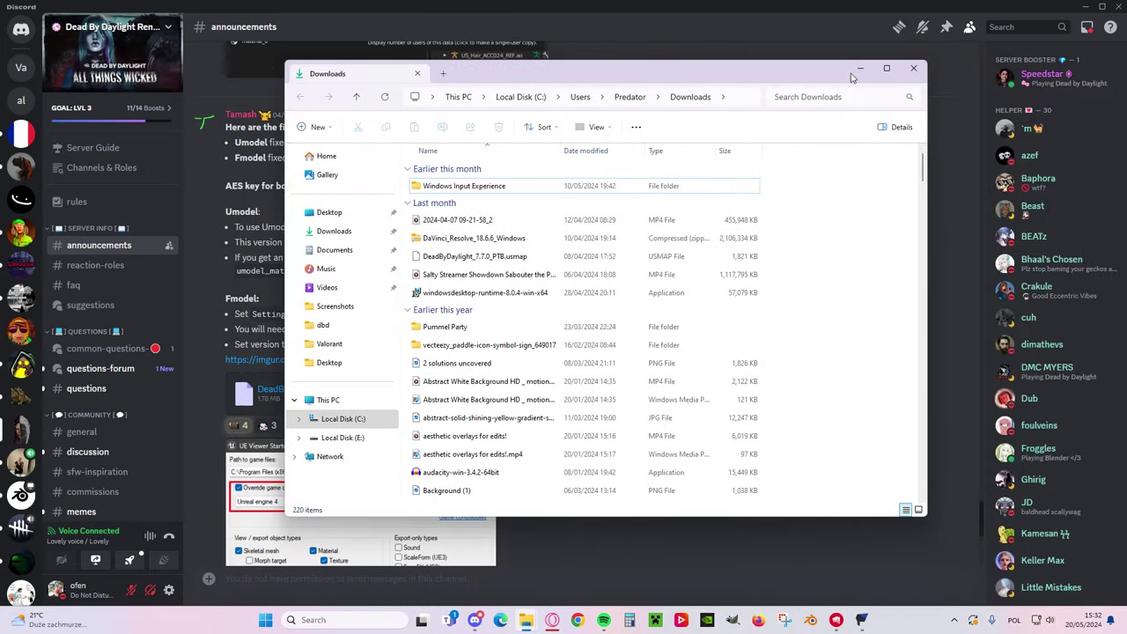
click(864, 69)
- Set FModel's mapping file path to DeadByDaylight_7.7.0.usmap in the desktop's Fmodel tutorial folder
click(861, 620)
click(805, 568)
mouse_move(861, 620)
click(918, 550)
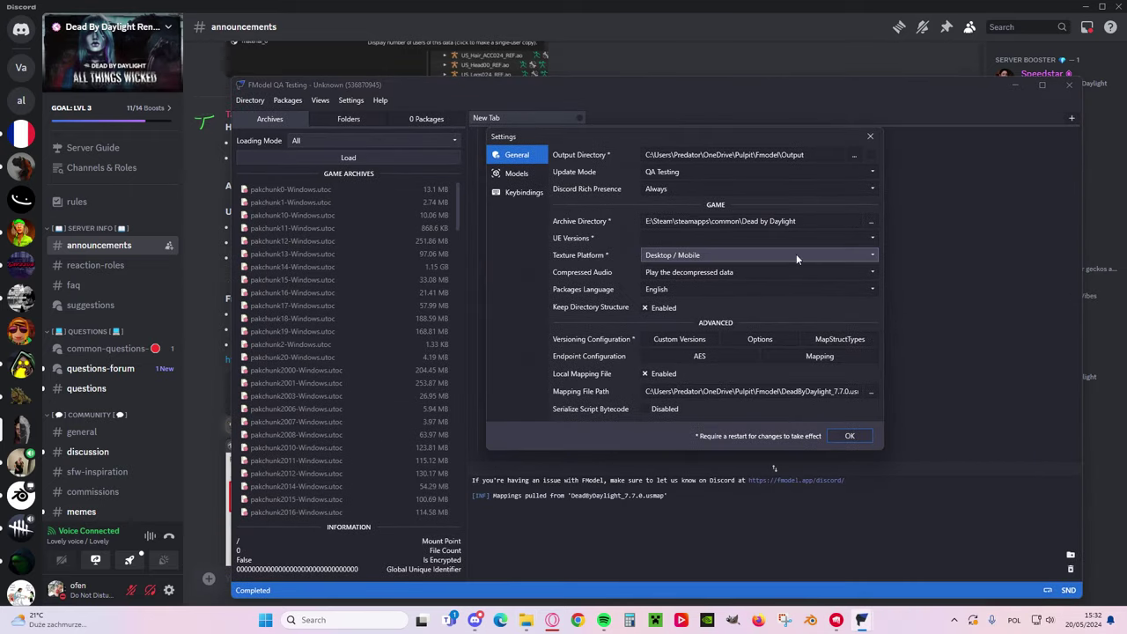
click(872, 391)
scroll(555, 321, down, 1)
scroll(555, 321, up, 1)
click(535, 244)
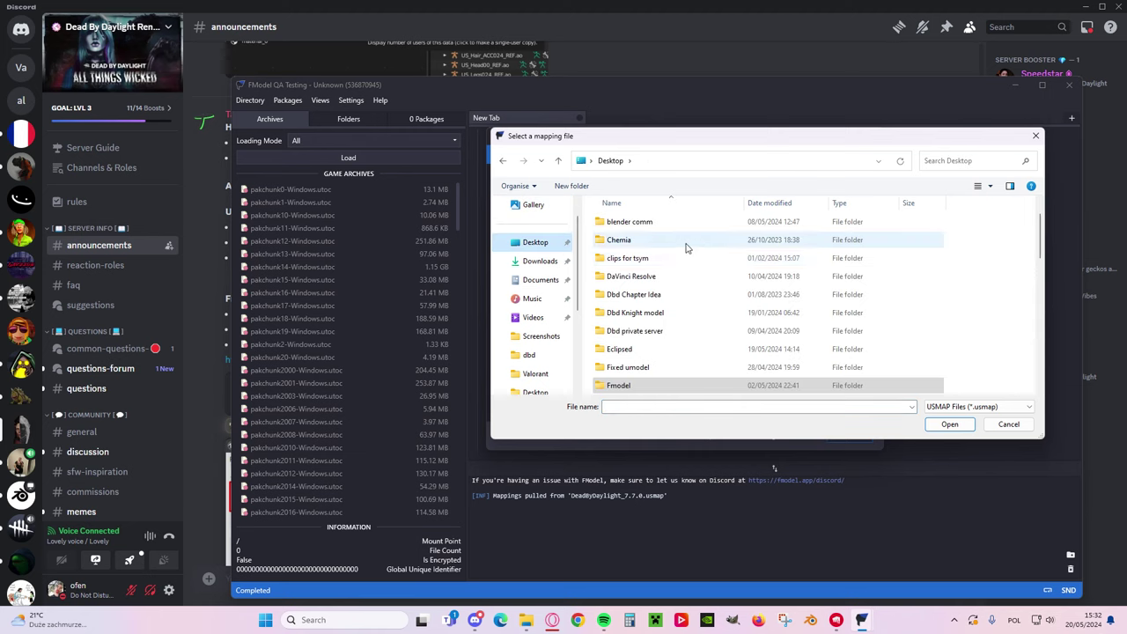
scroll(678, 282, down, 1)
scroll(651, 359, down, 1)
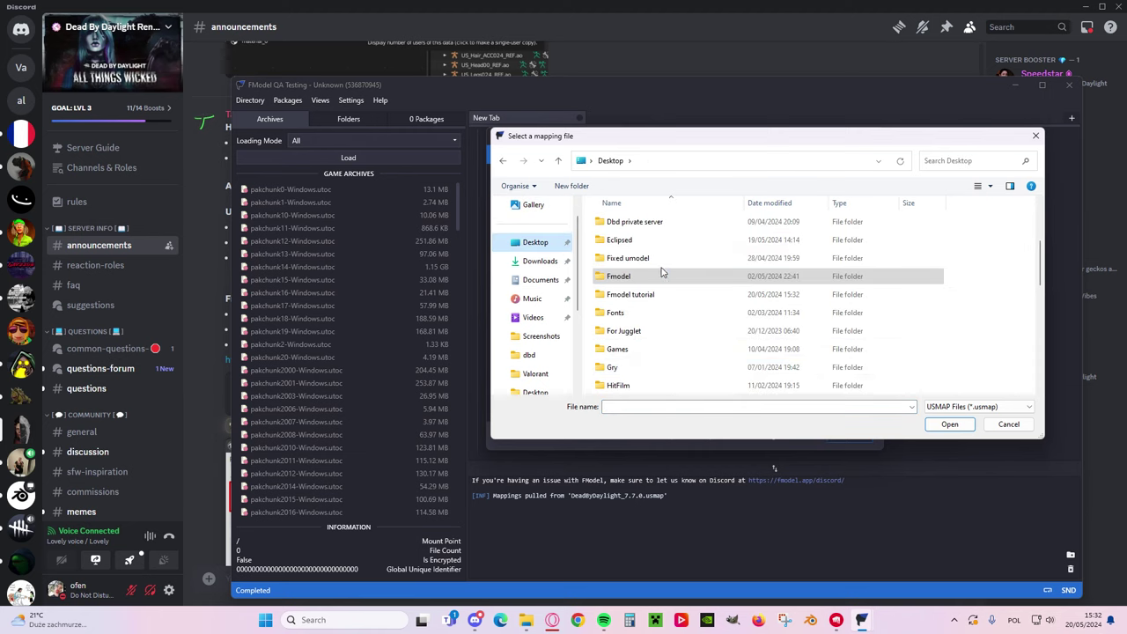
double_click(638, 295)
click(638, 225)
click(950, 423)
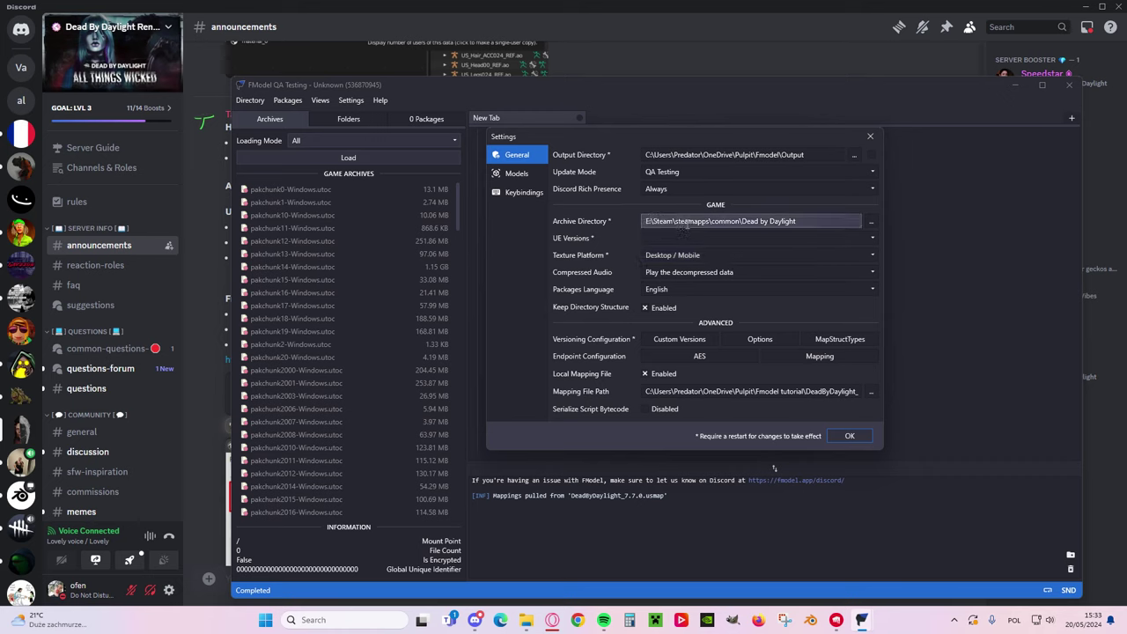
- Leave the archive folder selection, launch Steam from Windows search and choose the player's account
click(870, 223)
click(1035, 135)
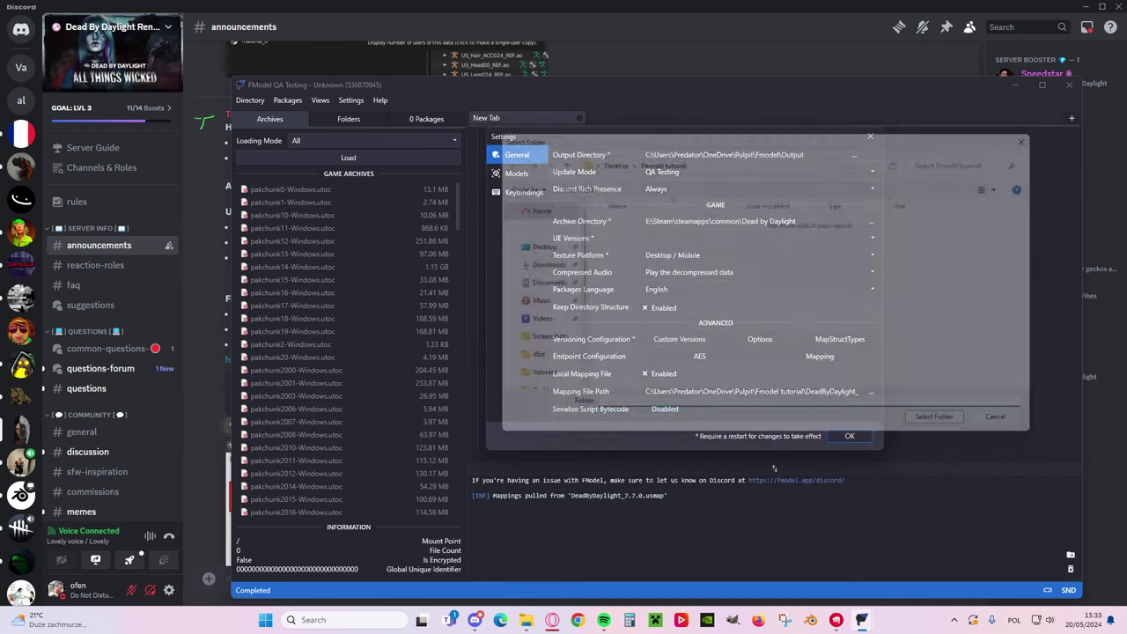
click(365, 620)
text(steam)
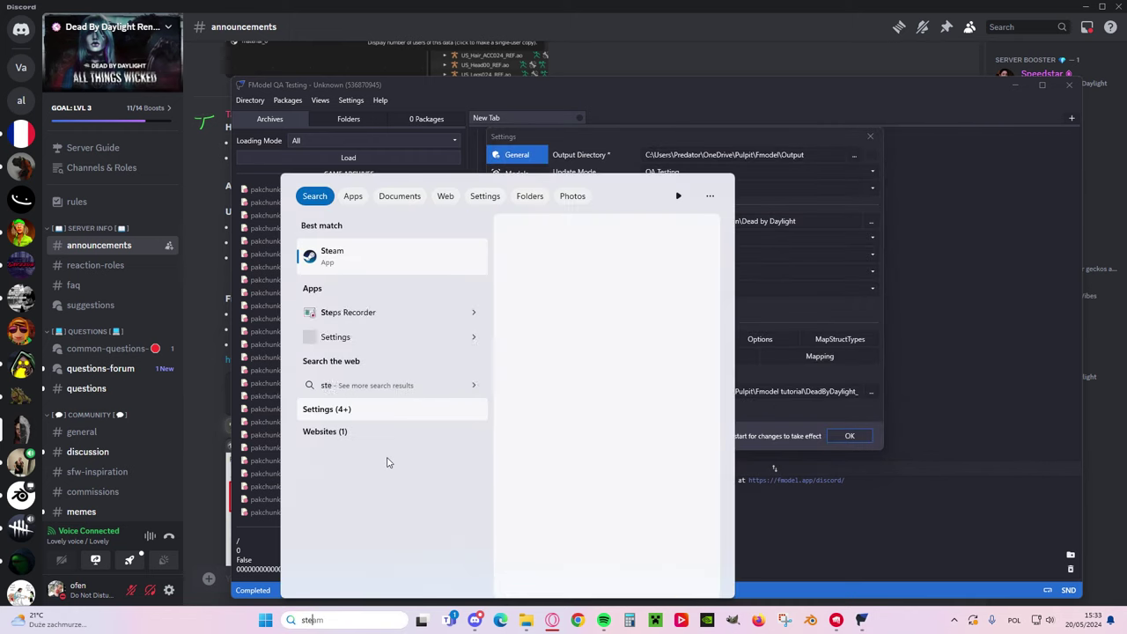
click(344, 257)
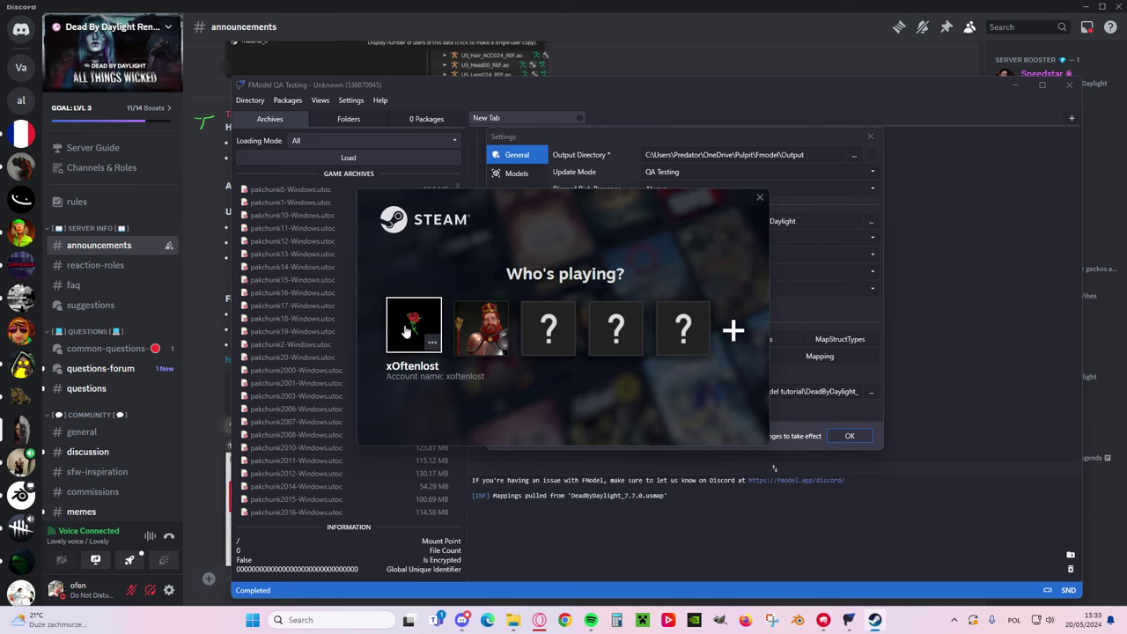
click(407, 332)
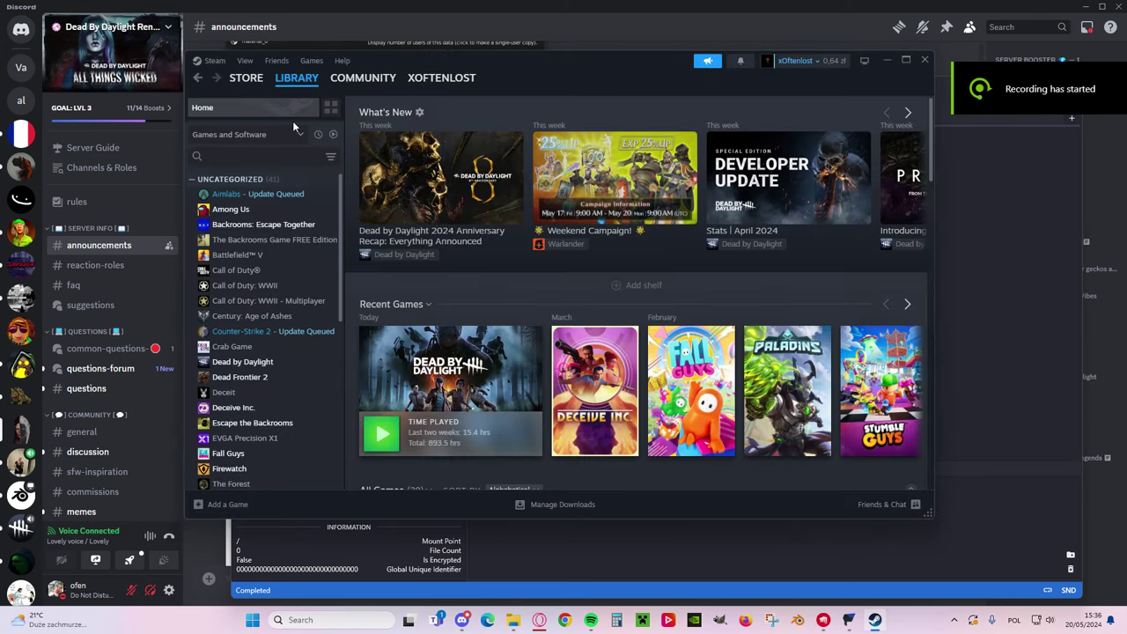
- Open the installed files properties of Dead by Daylight in the Steam library and browse to its install folder
mouse_move(218, 69)
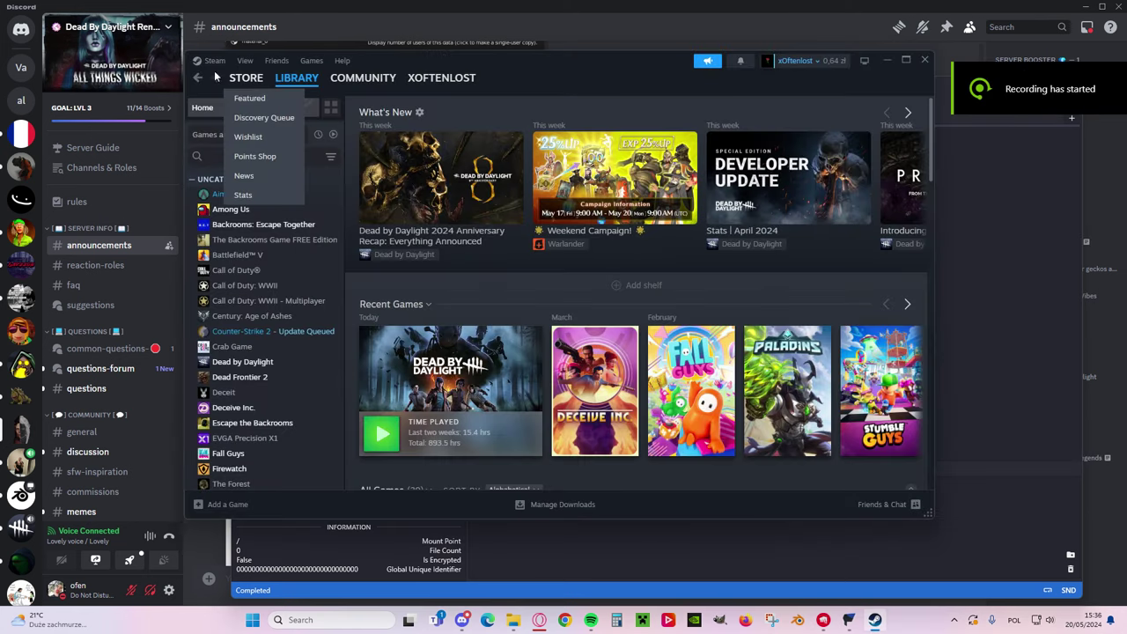
click(242, 361)
right_click(234, 361)
click(257, 452)
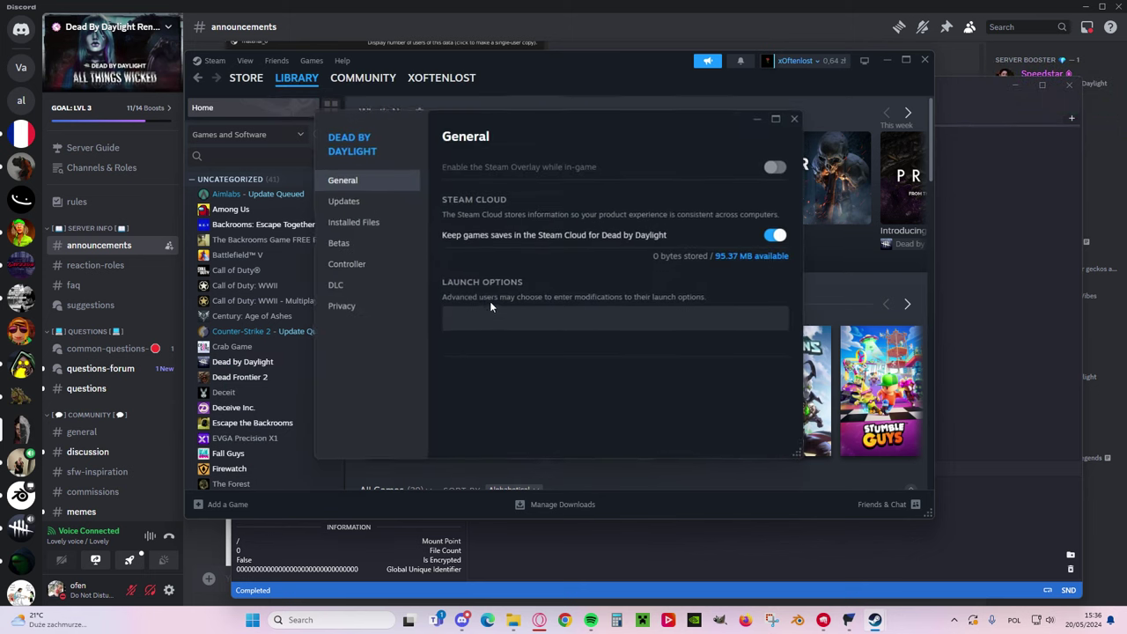
click(356, 222)
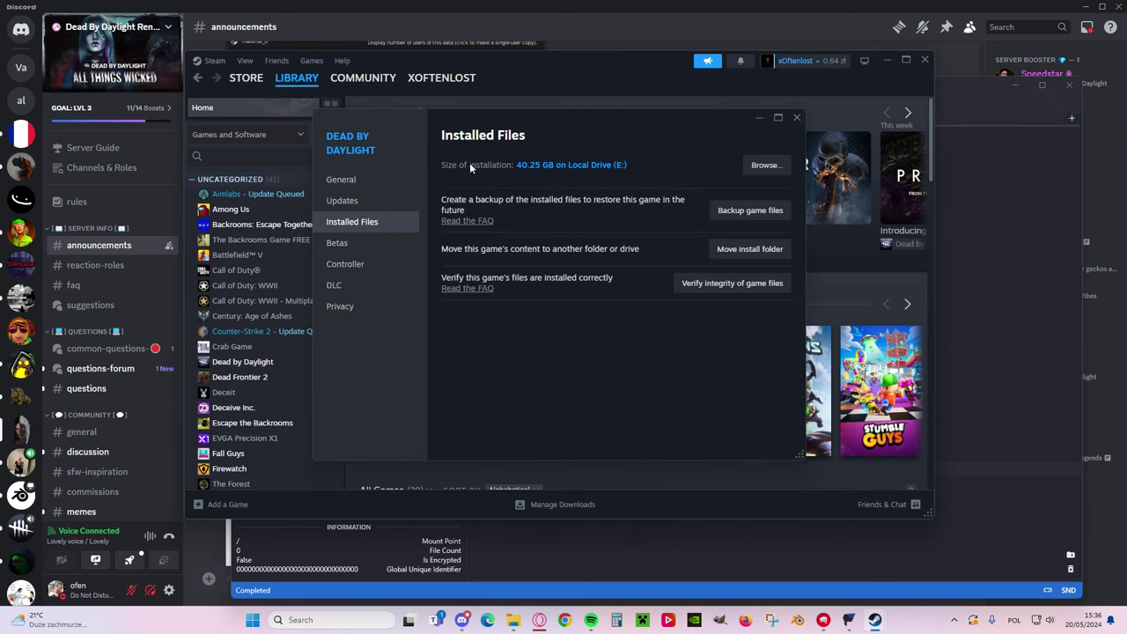
click(765, 164)
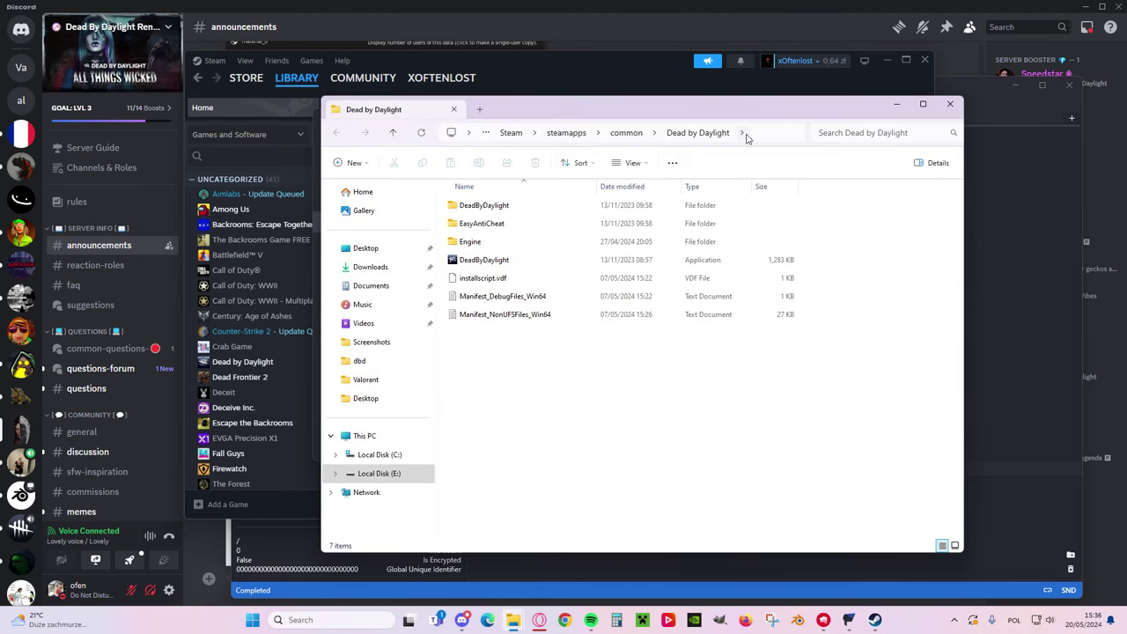
- Copy the Dead by Daylight install folder's path and close the folder, properties and Steam windows
click(747, 138)
key(ctrl+c)
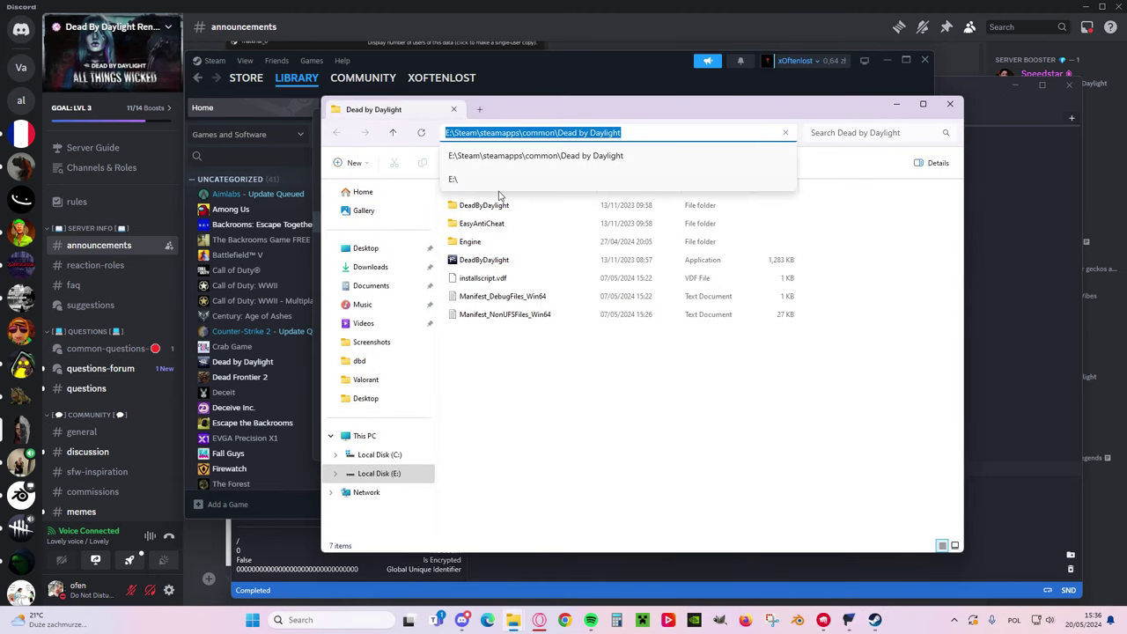
click(951, 104)
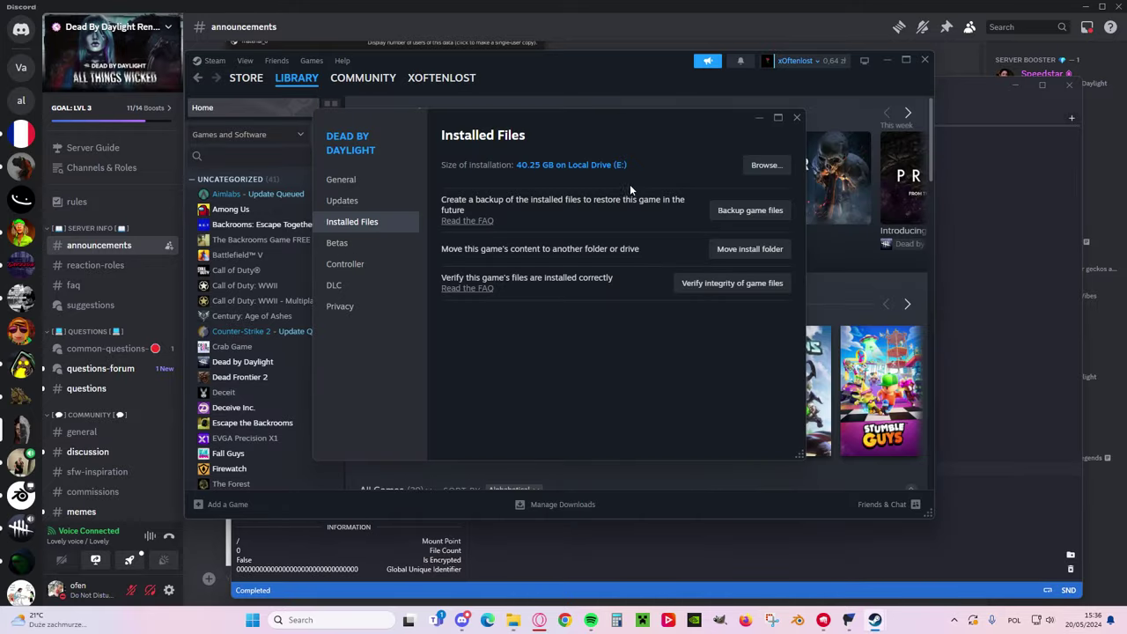
click(798, 118)
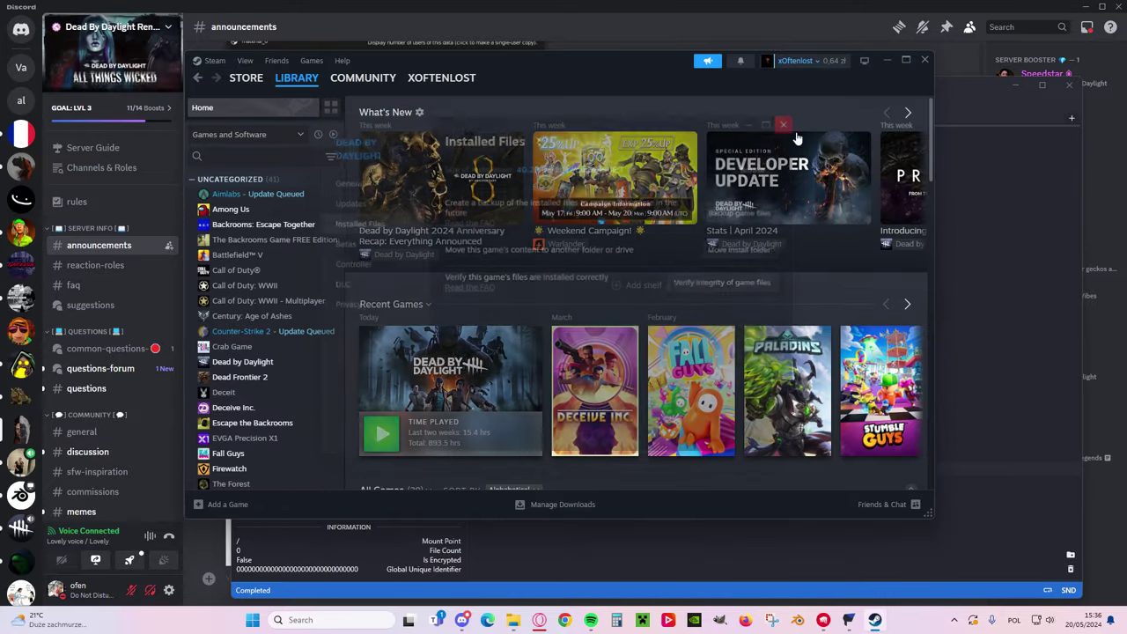
click(926, 60)
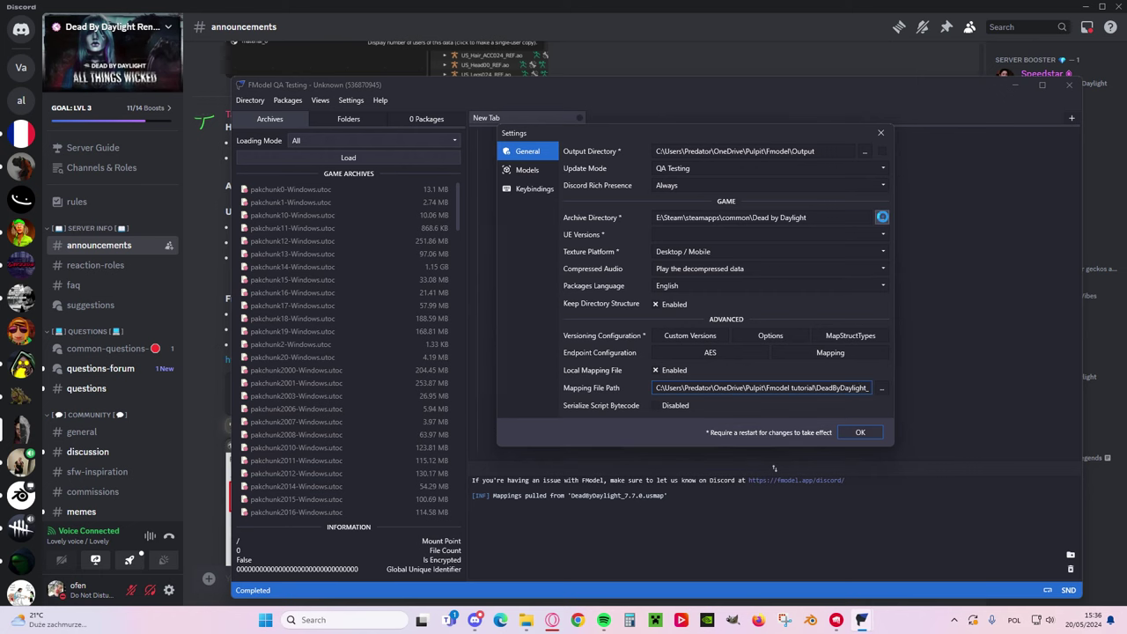
- Set FModel's archive directory to E:\Steam\steamapps\common\Dead by Daylight
click(882, 217)
click(825, 162)
key(ctrl+v)
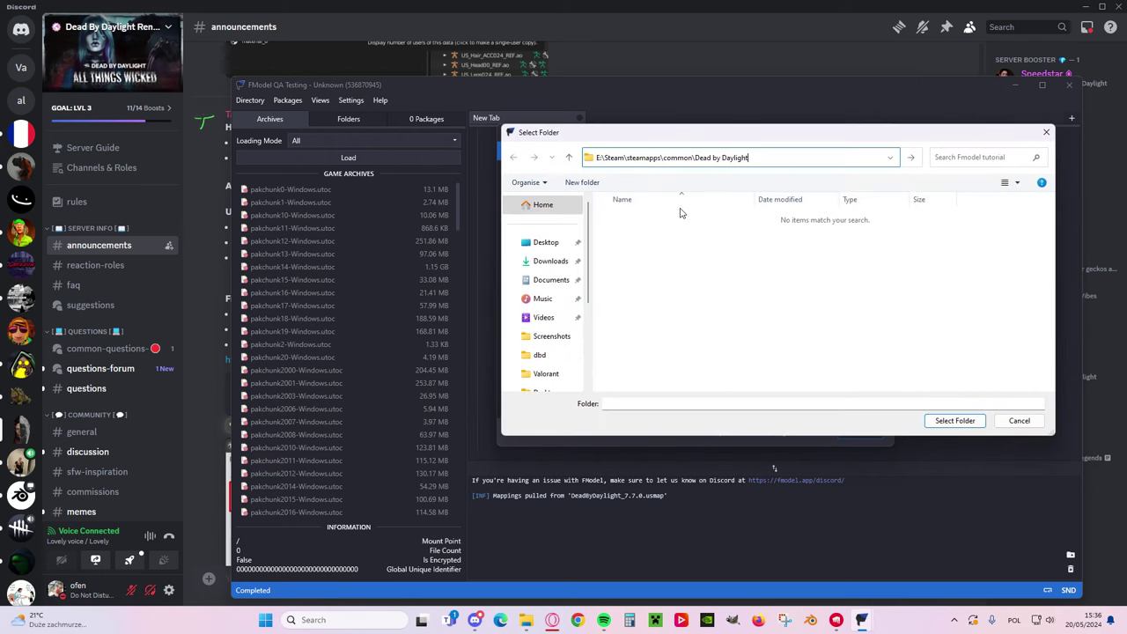
key(Return)
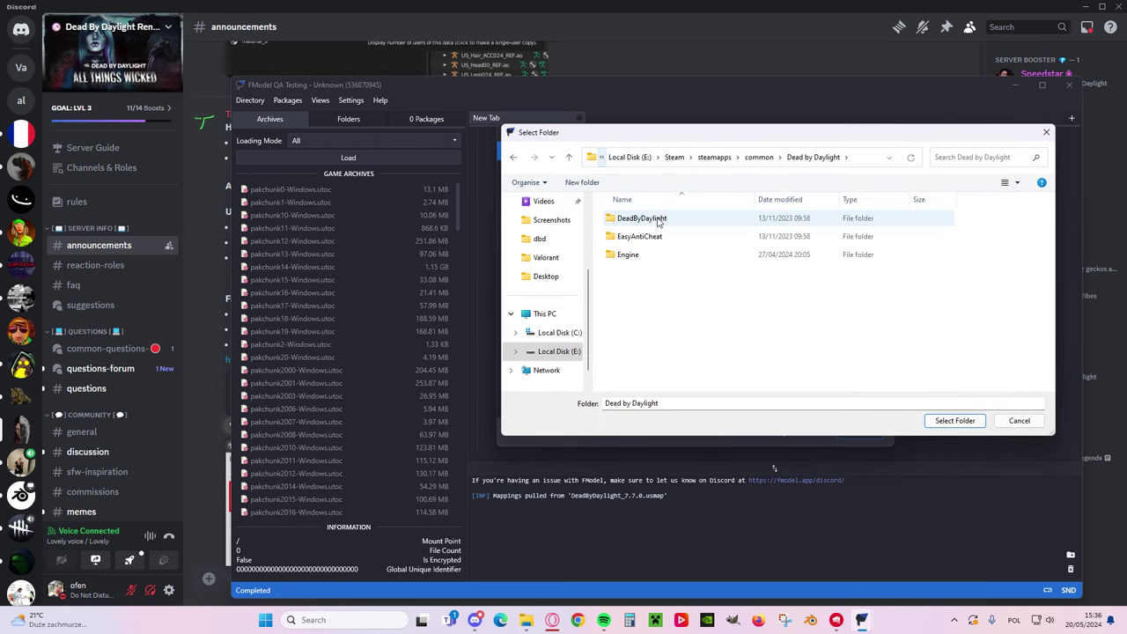
click(955, 421)
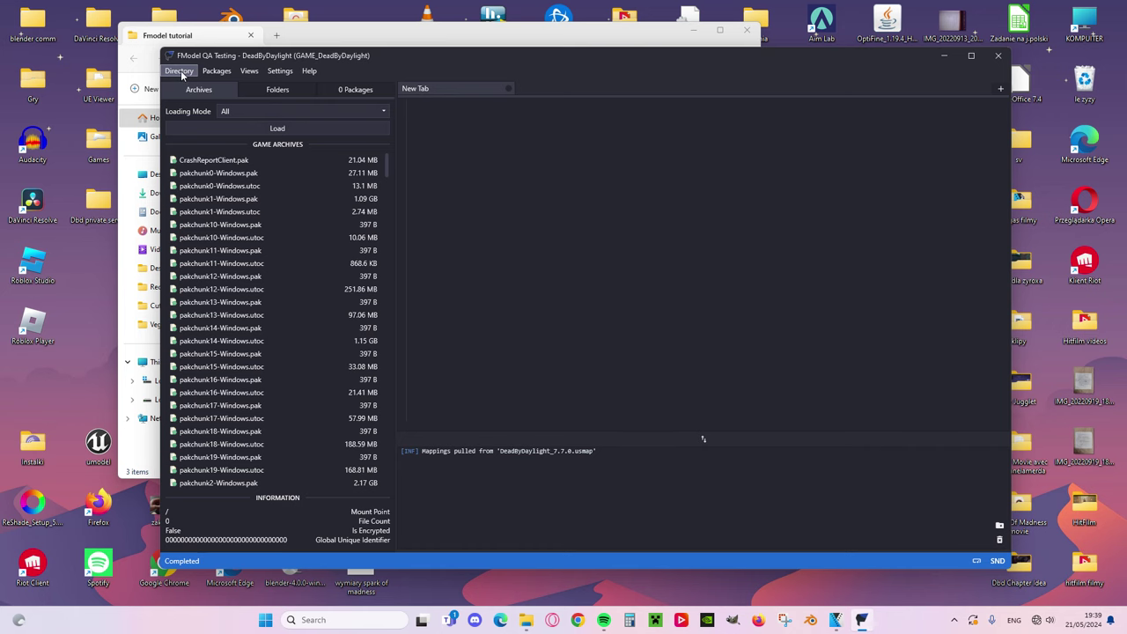
- Open the AES Manager and inspect the main static key field
click(179, 70)
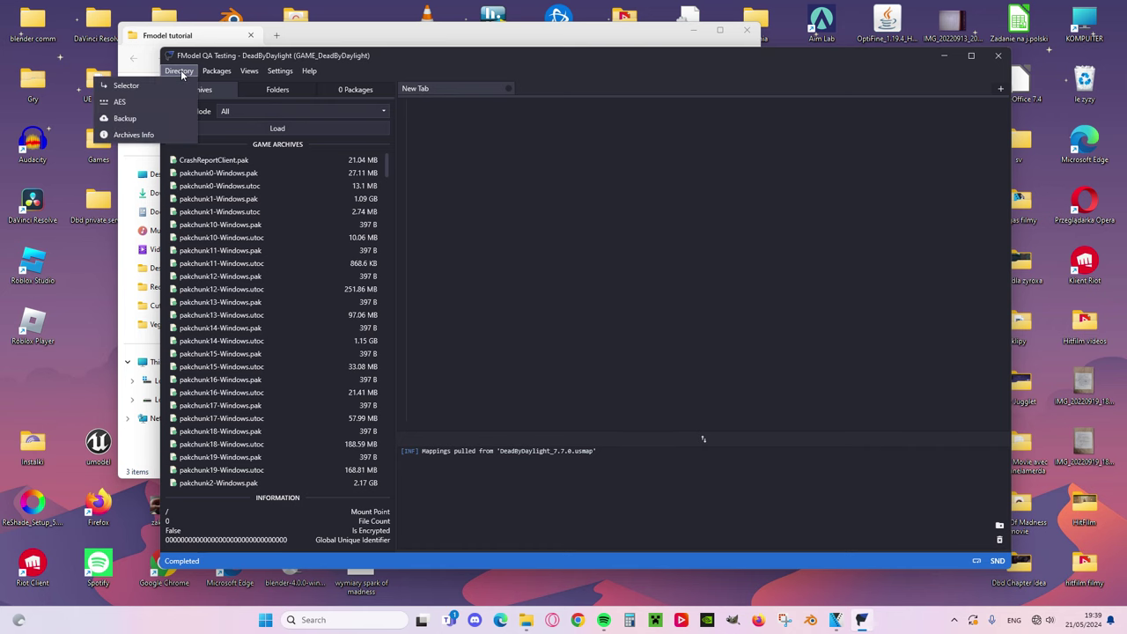
click(120, 102)
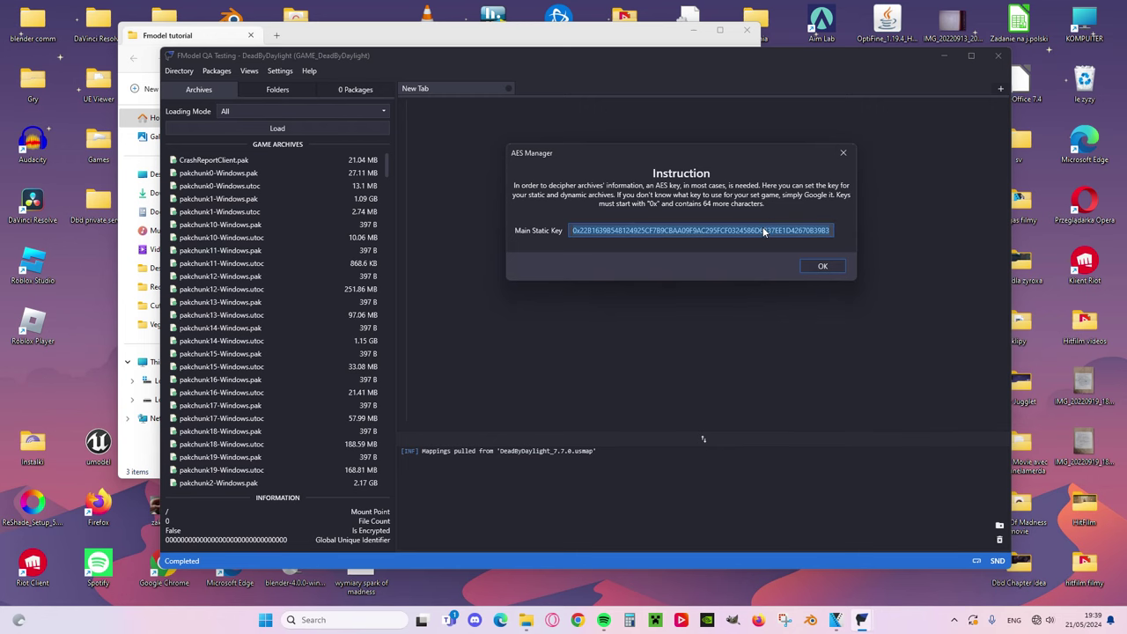
click(764, 231)
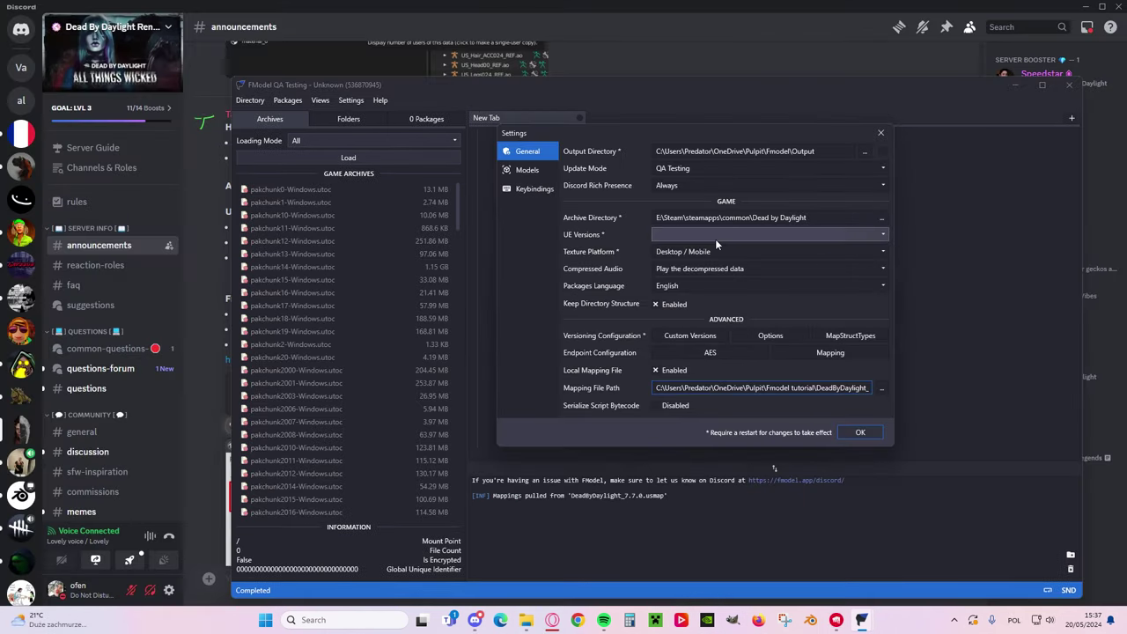
- Look through the UE versions list for a Dead by Daylight entry and close it without choosing one
click(715, 236)
scroll(796, 313, down, 7)
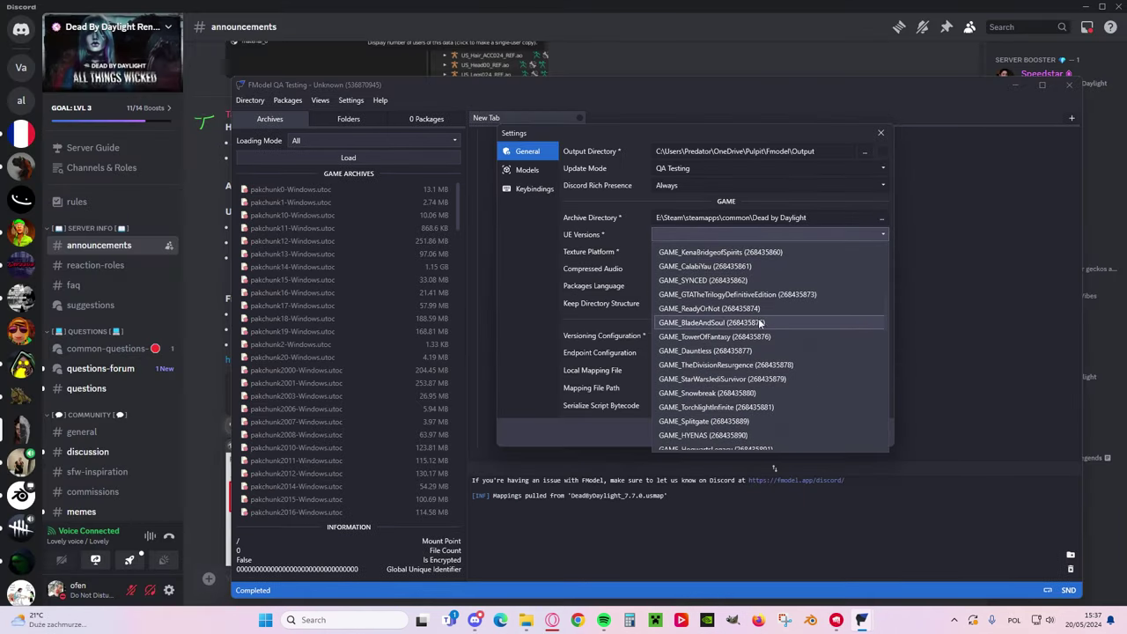
scroll(744, 319, up, 1)
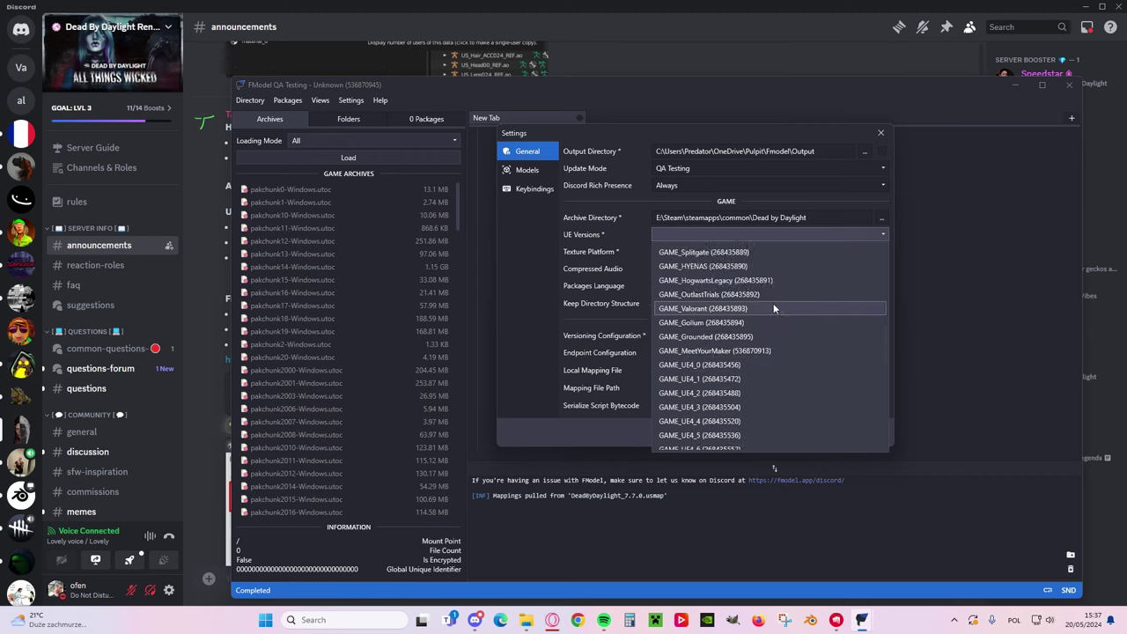
click(505, 234)
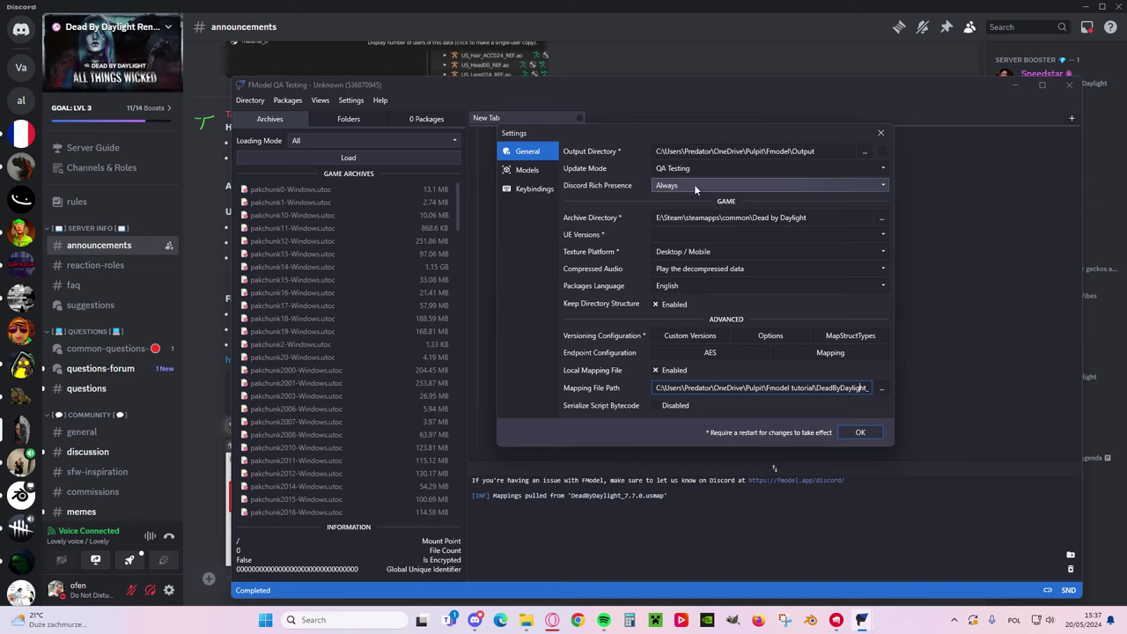
- Set the update mode to Beta, accept the FModel Beta update and allow ZipExtractor.exe to make changes
click(698, 172)
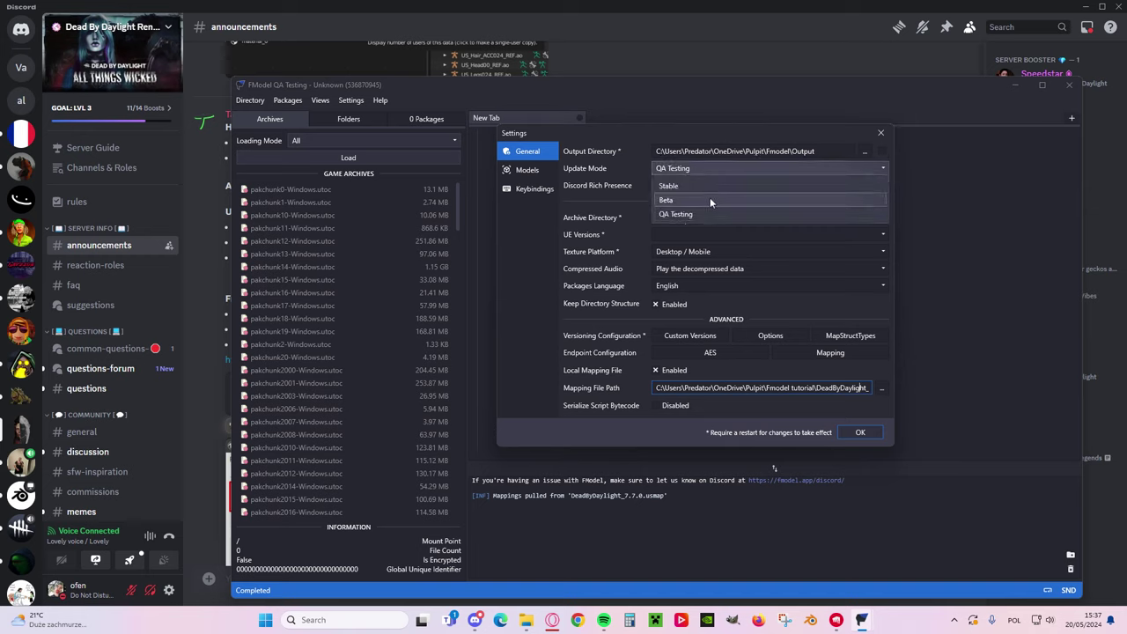
click(710, 197)
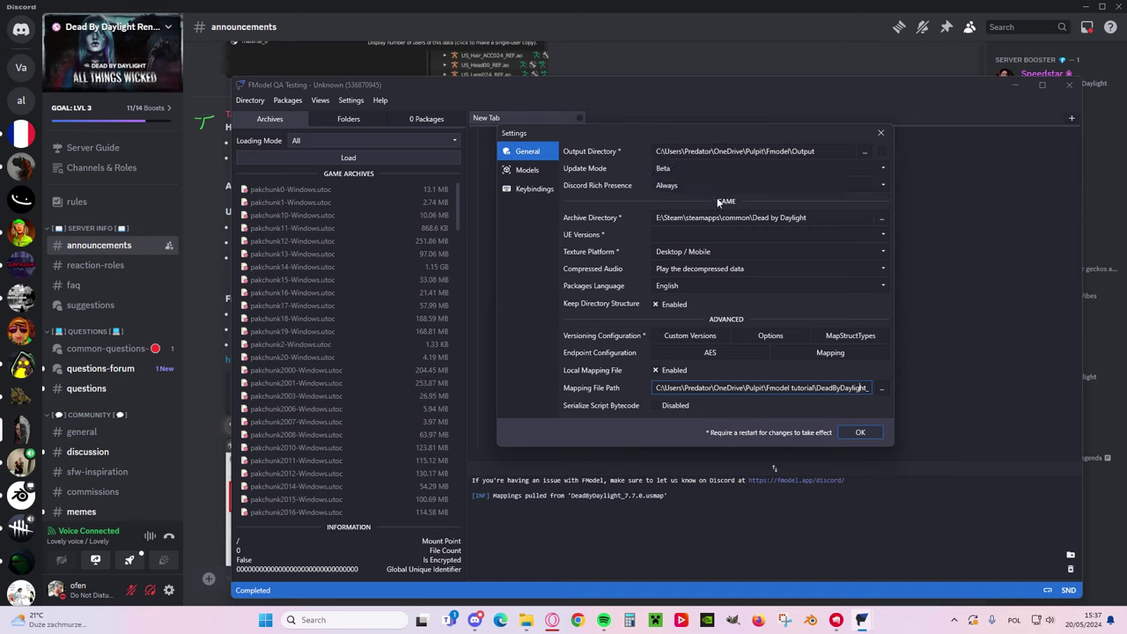
click(858, 434)
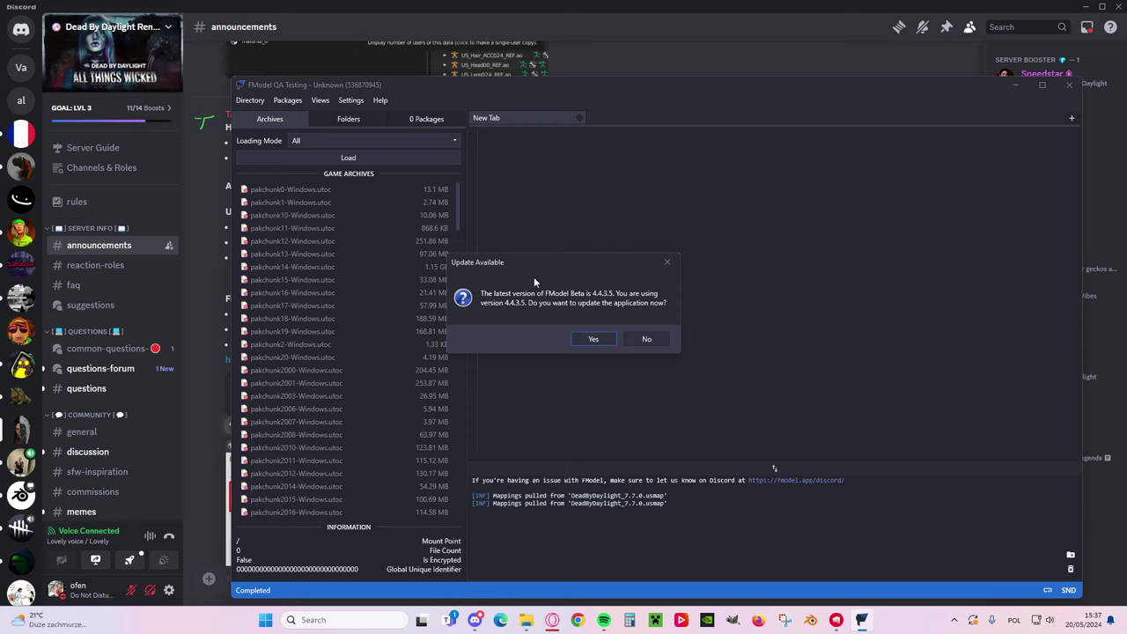
click(591, 338)
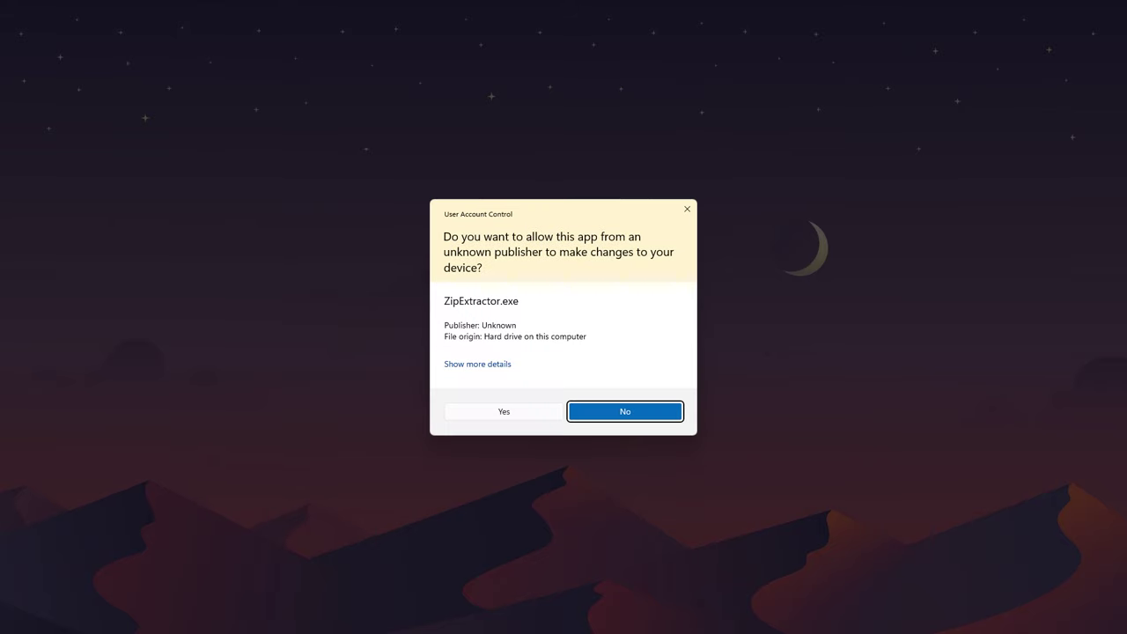
click(503, 411)
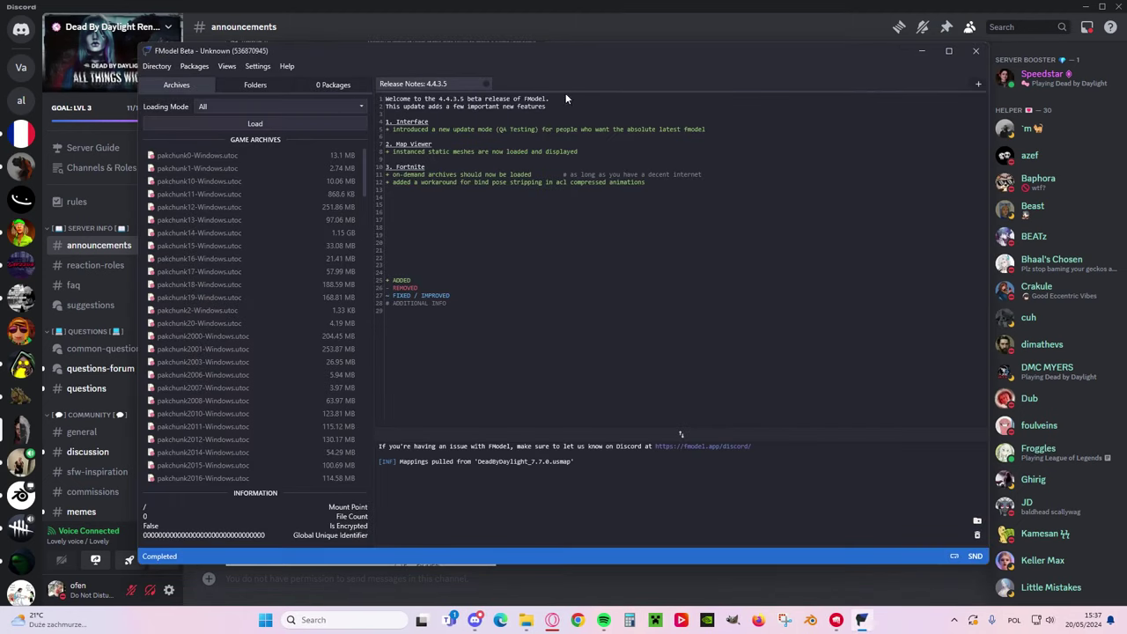
- Set the update mode back to QA Testing in the general settings and accept the offered update
drag(561, 55, 615, 47)
click(313, 65)
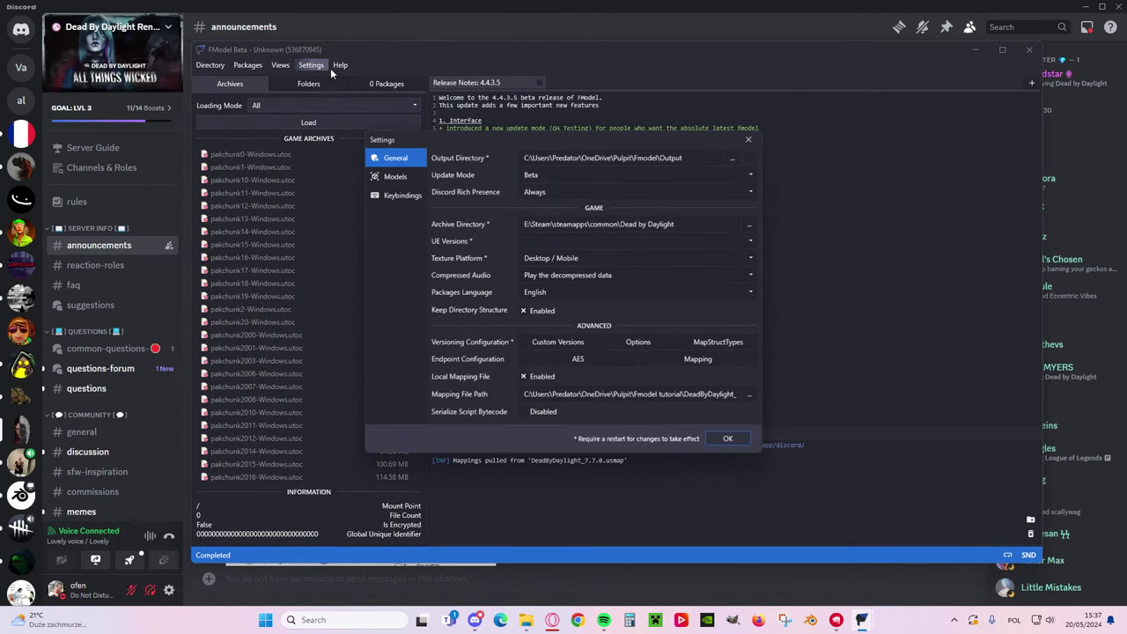
drag(571, 136, 584, 134)
click(568, 169)
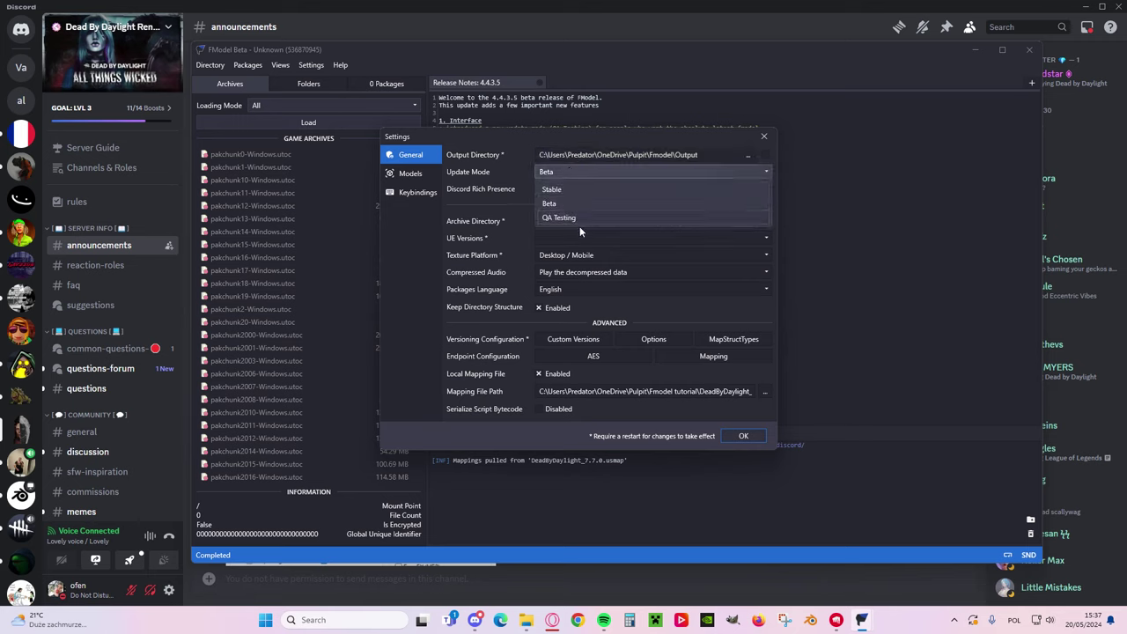
click(590, 219)
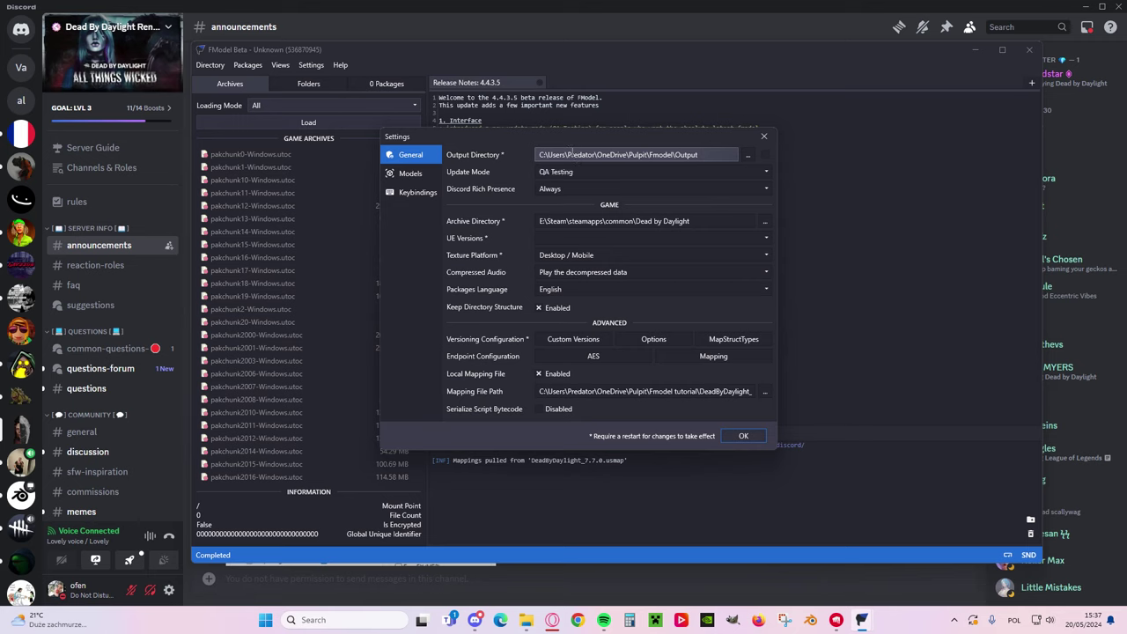
click(738, 436)
click(593, 344)
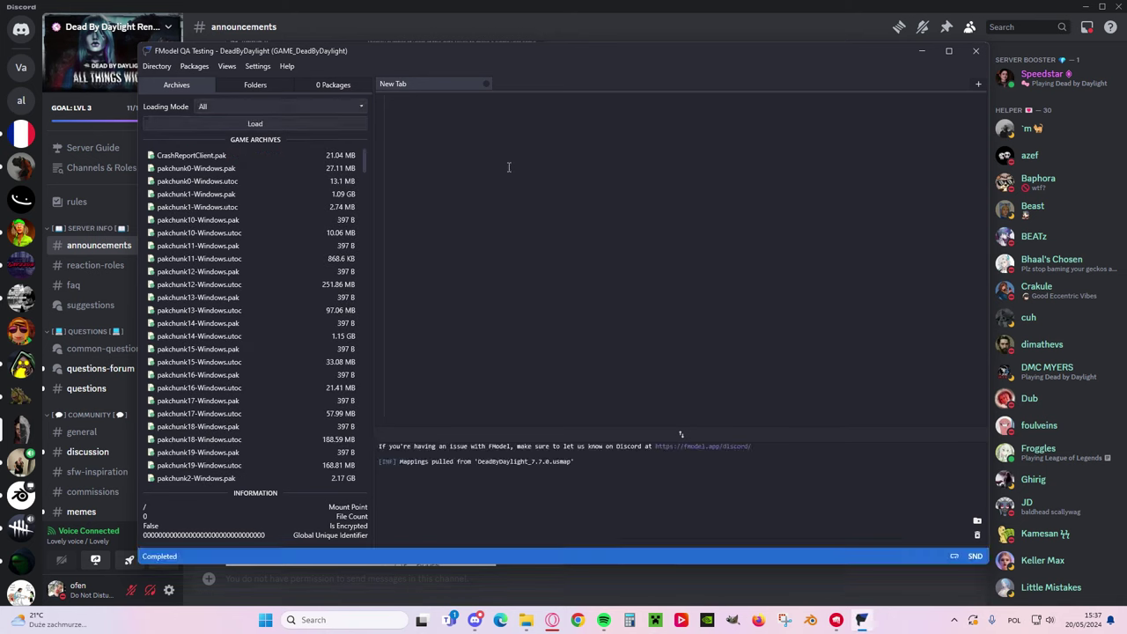
- Check the UE version in the general settings, close them and reposition the FModel window
click(258, 67)
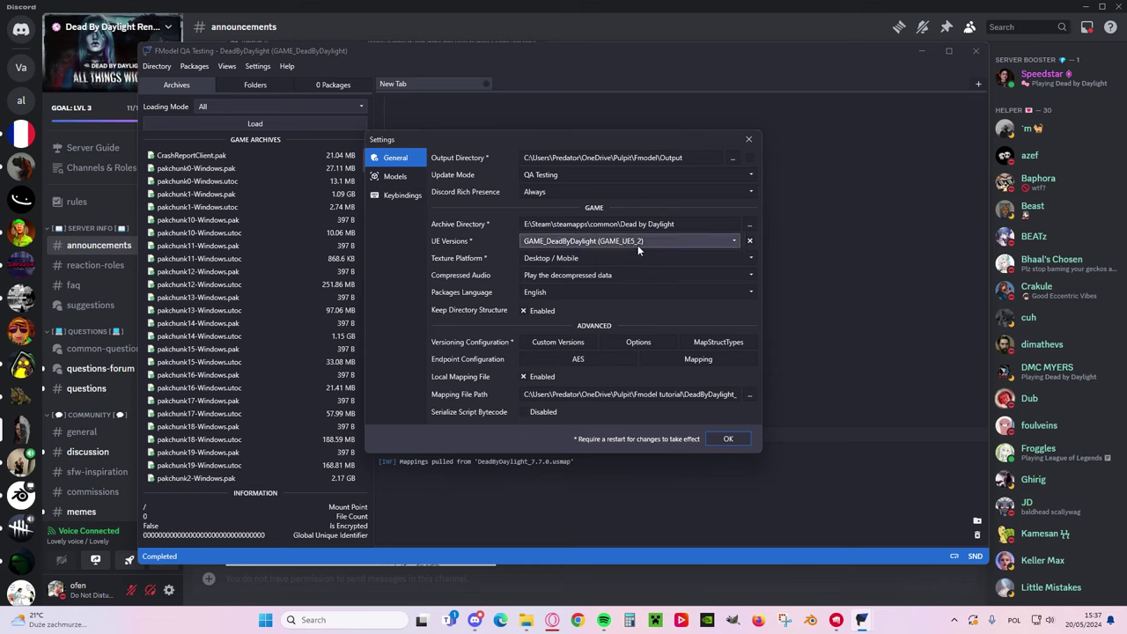
click(729, 438)
drag(424, 53, 468, 65)
drag(566, 68, 553, 53)
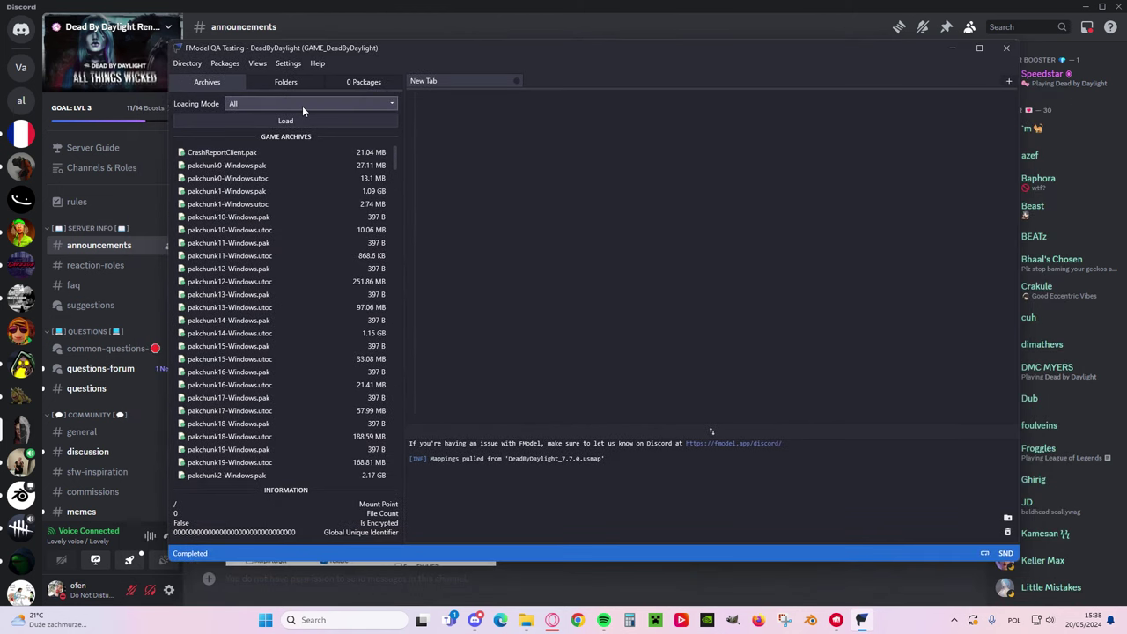
- Load the game archives with loading mode All and expand the DeadByDaylight folder
click(237, 104)
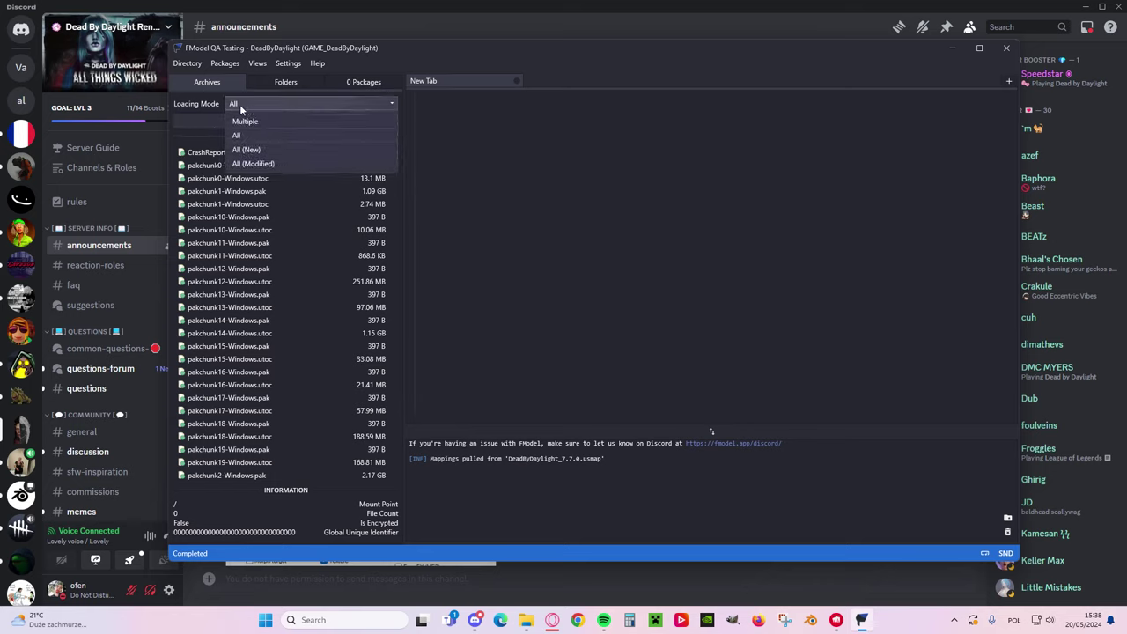
click(241, 134)
click(287, 122)
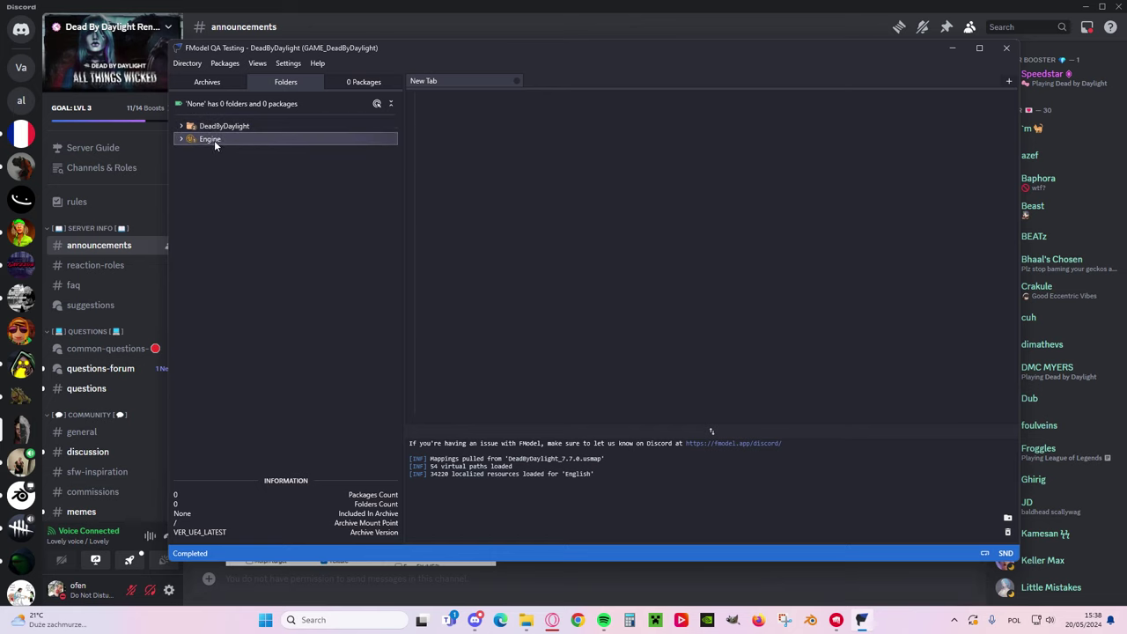
click(182, 128)
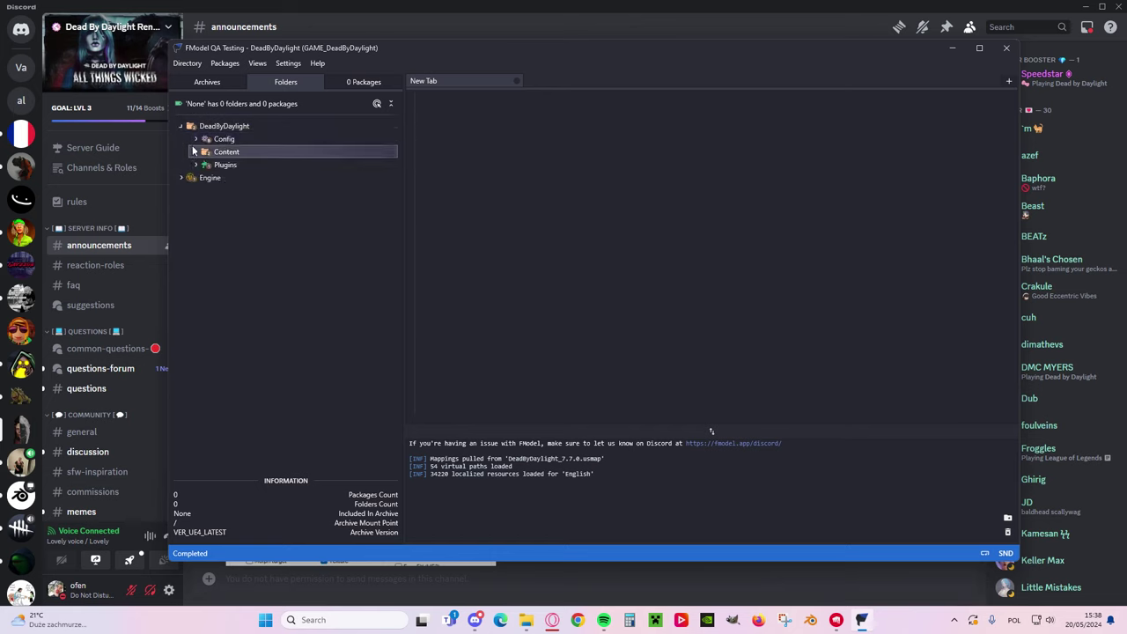
- Expand the Content folder under DeadByDaylight and reposition the FModel window
click(211, 156)
click(197, 153)
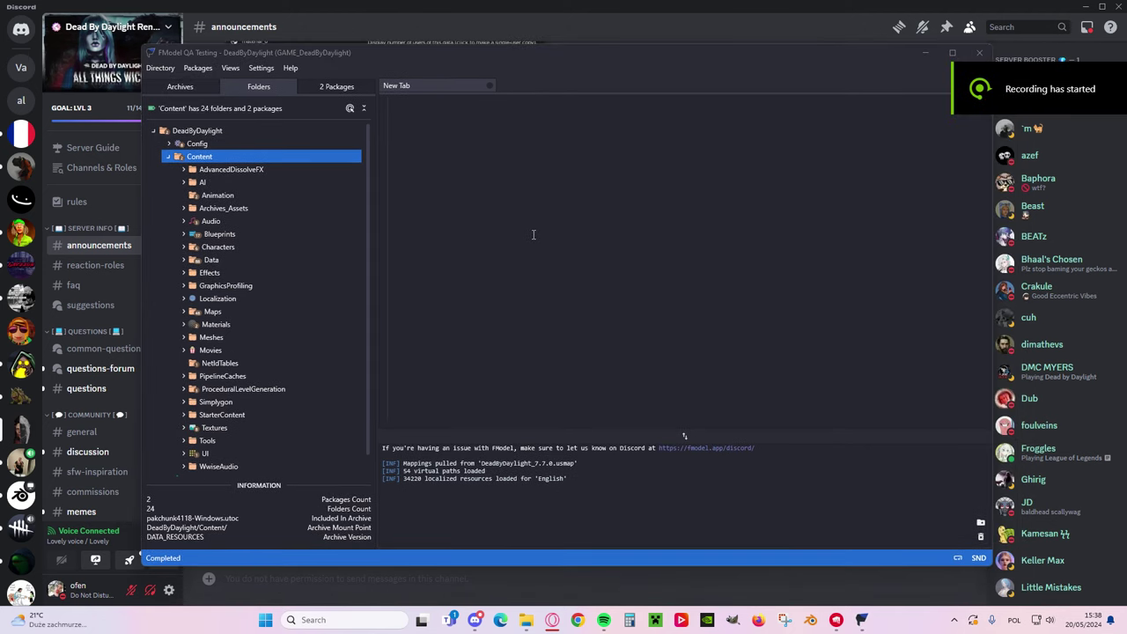
mouse_move(596, 52)
mouse_down()
mouse_move(510, 74)
mouse_move(607, 52)
mouse_up()
- Switch to Blender 3.6 by launching it from the desktop, and delete the default camera, cube and light
key(super+d)
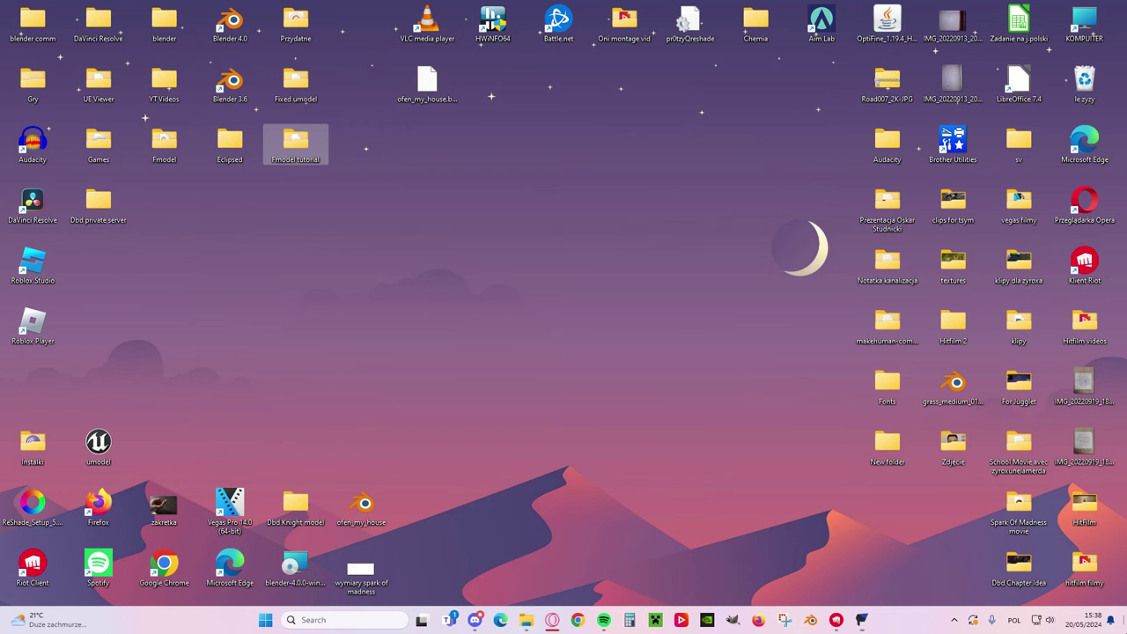
double_click(233, 84)
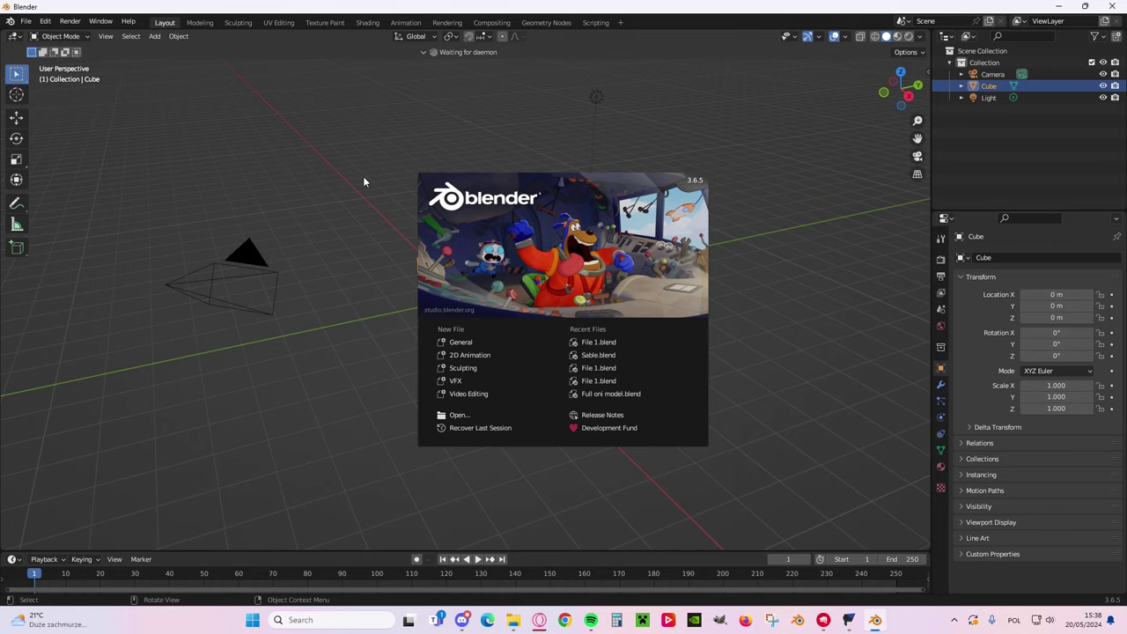
click(723, 160)
drag(185, 174, 609, 332)
key(x)
click(611, 329)
middle_drag(527, 225, 694, 256)
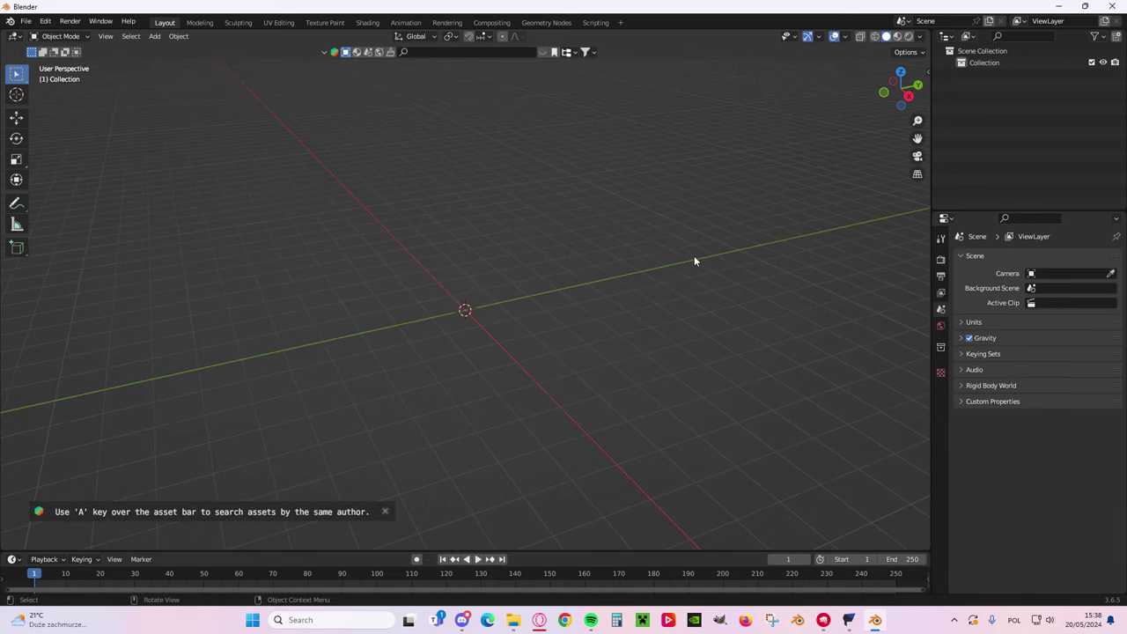
- Show the viewport sidebar and display the PSK / PSA and Fuse Skeletons add-on panels
key(n)
click(923, 226)
click(923, 264)
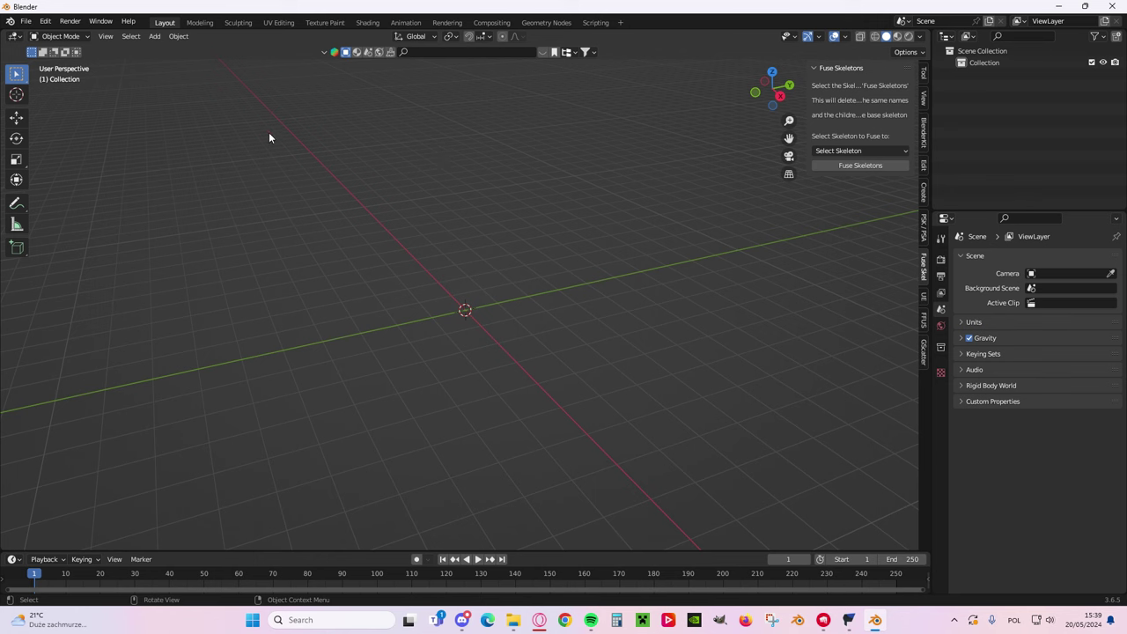
- Open the Add-ons section of the Blender preferences and bring up the file browser for installing an add-on
click(45, 21)
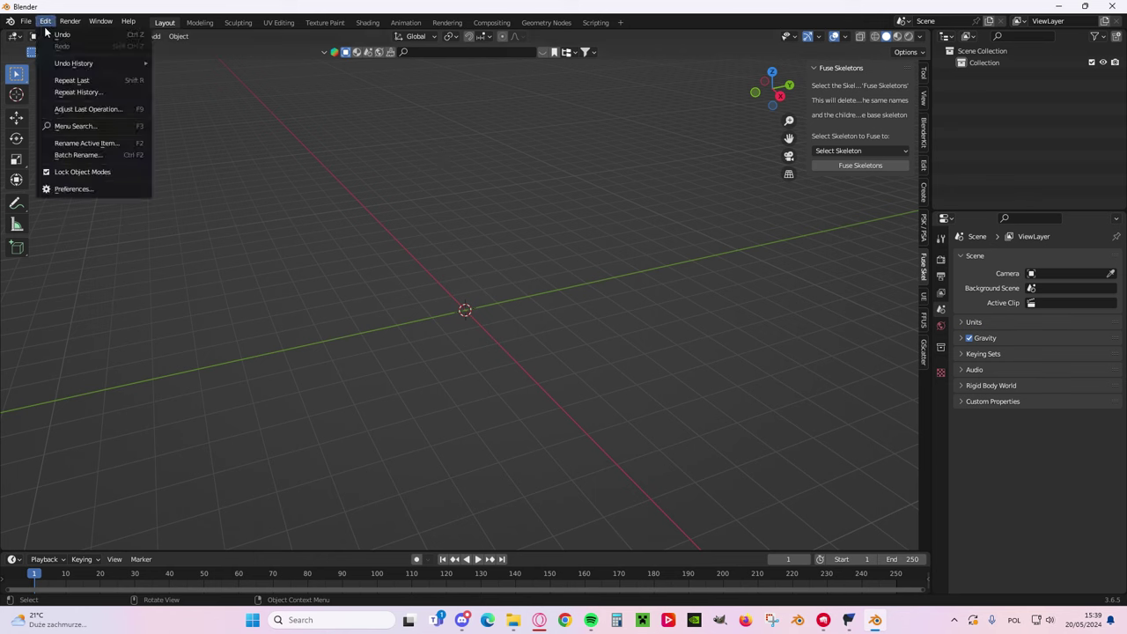
click(70, 190)
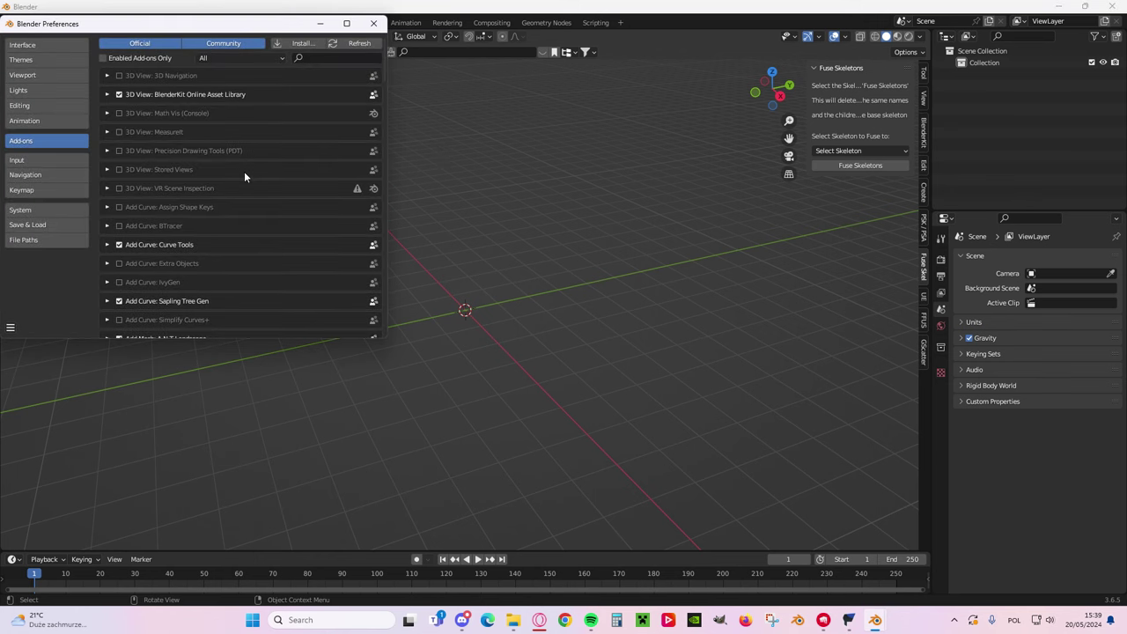
click(36, 123)
click(41, 140)
click(302, 45)
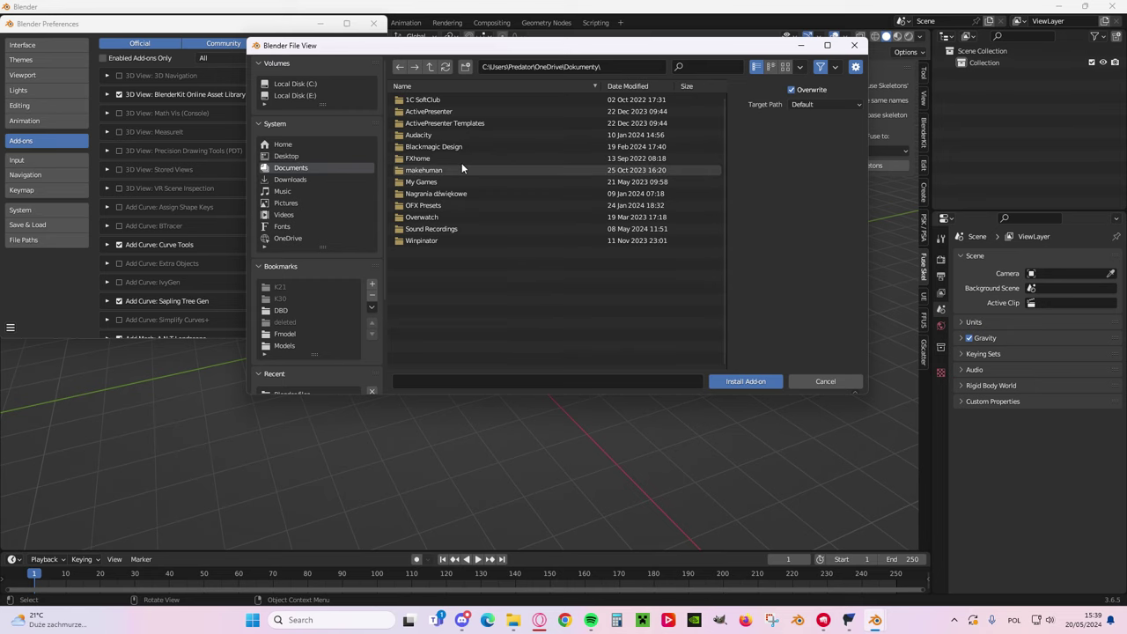
- Switch to the browser and view the PSK Importer video's download link and the Fuse-Skeletons releases page on GitHub
click(539, 620)
click(441, 8)
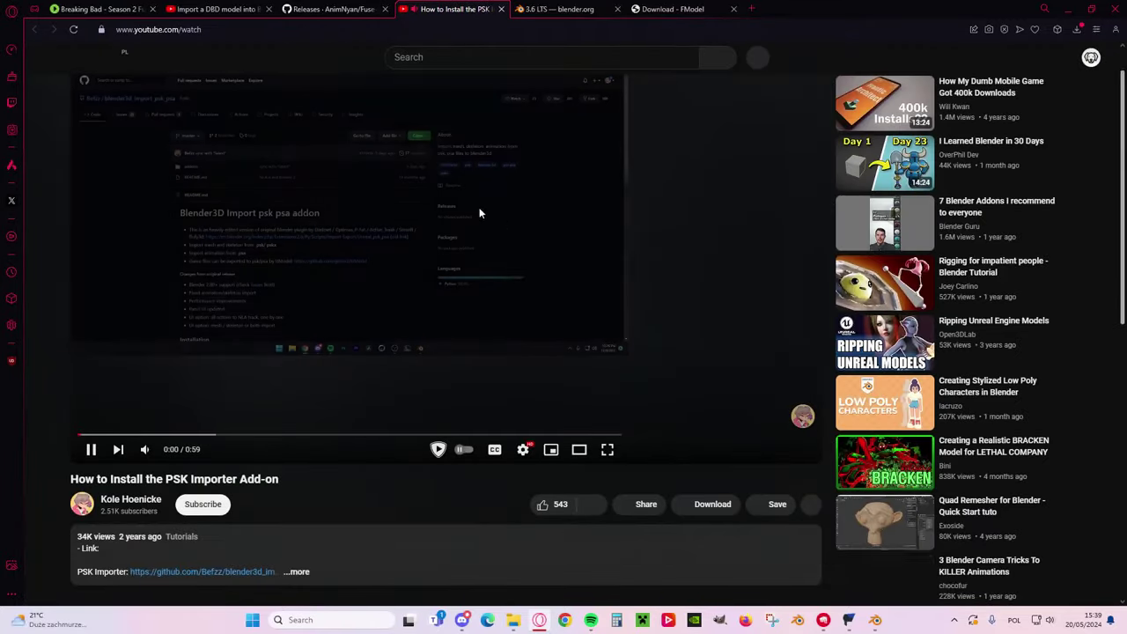
scroll(353, 264, down, 2)
click(291, 394)
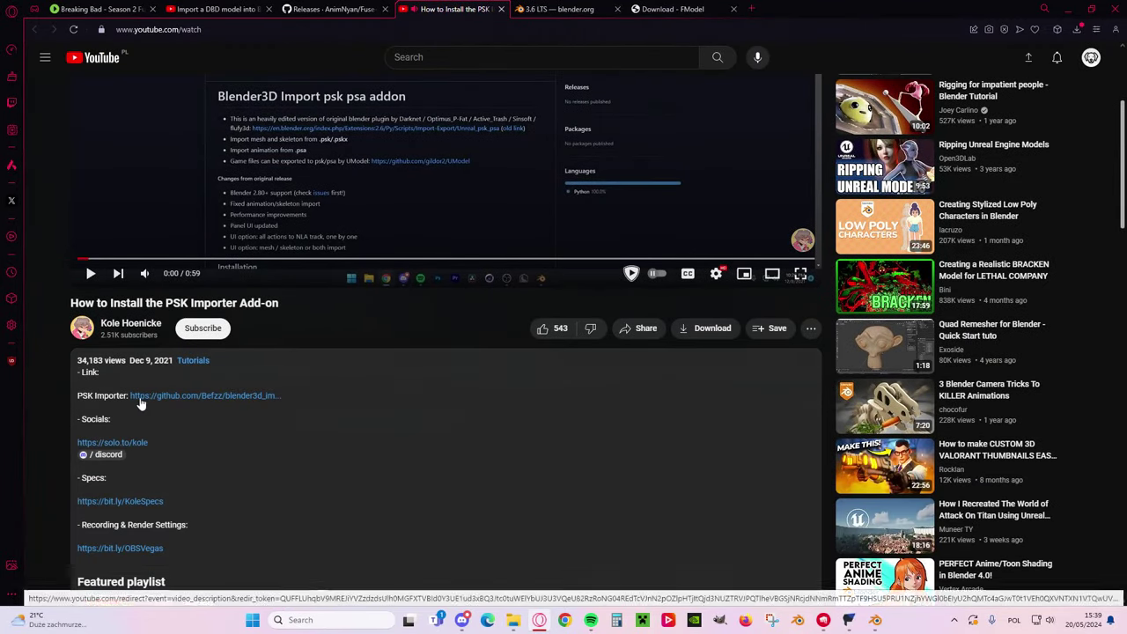
scroll(130, 349, up, 2)
click(328, 9)
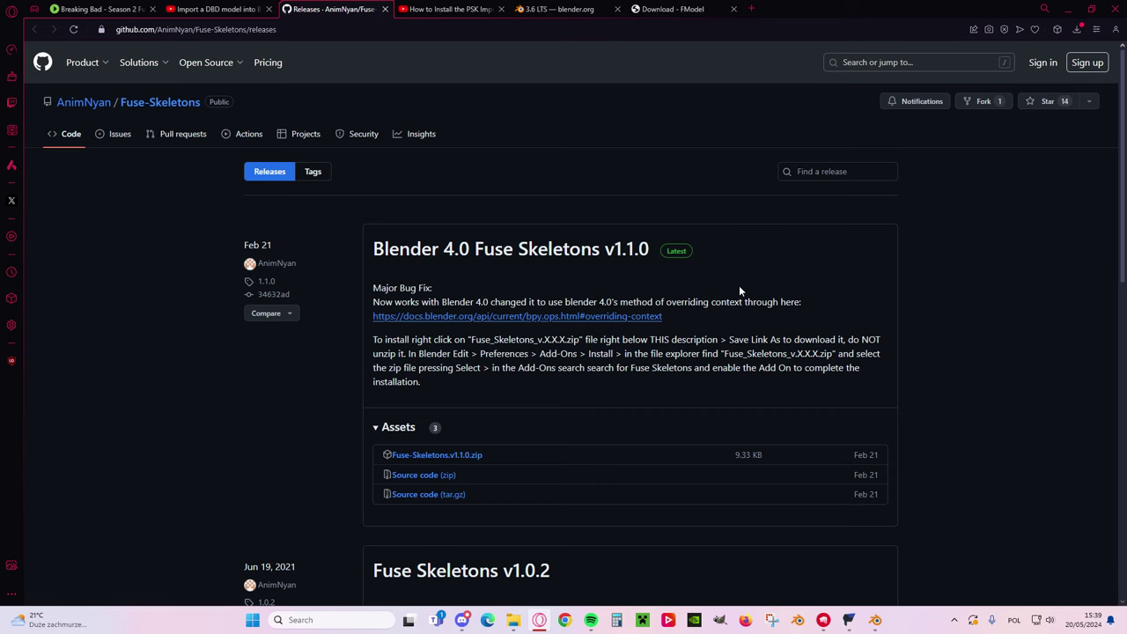
- Return to Blender, then close the add-on file browser and the Preferences window without installing anything
click(539, 620)
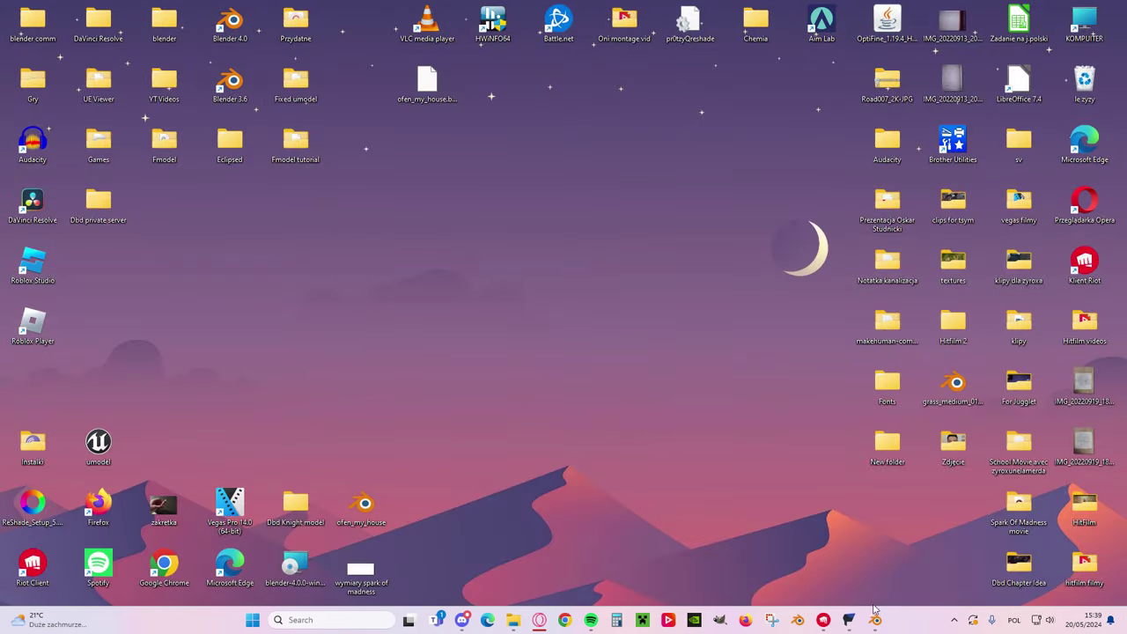
click(874, 620)
drag(508, 48, 515, 124)
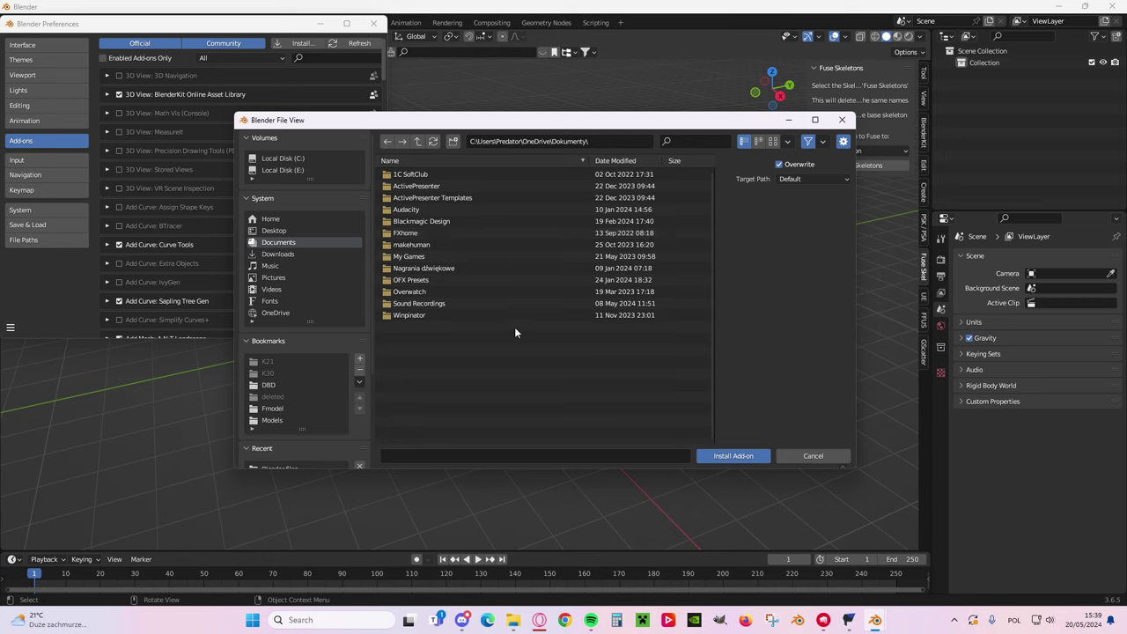
click(842, 120)
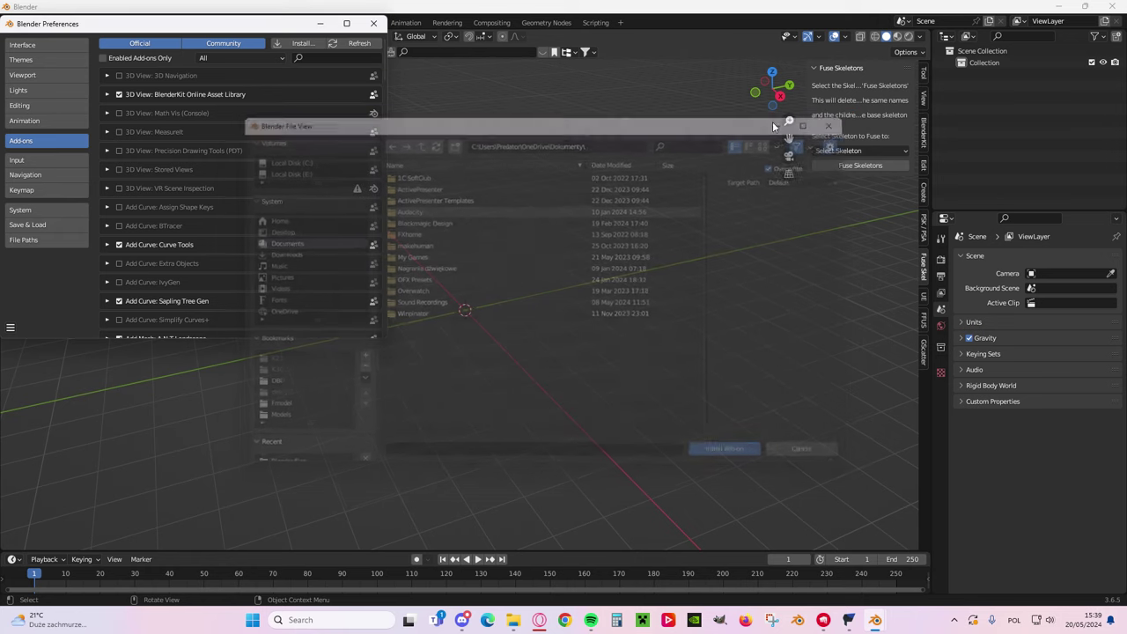
drag(188, 33, 556, 89)
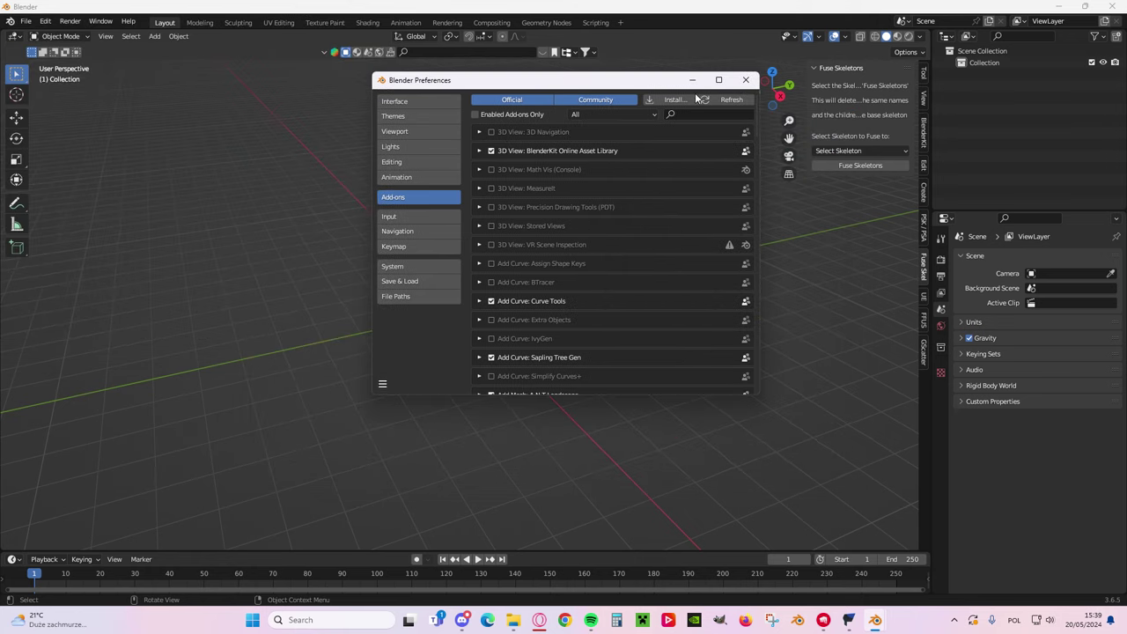
drag(580, 75, 398, 74)
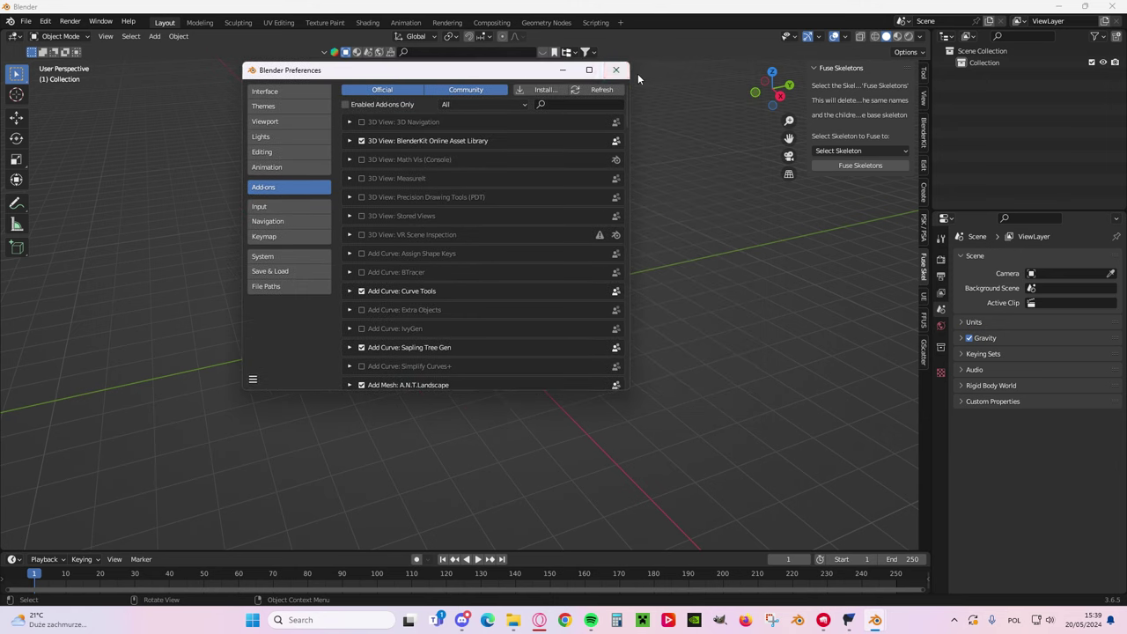
click(615, 70)
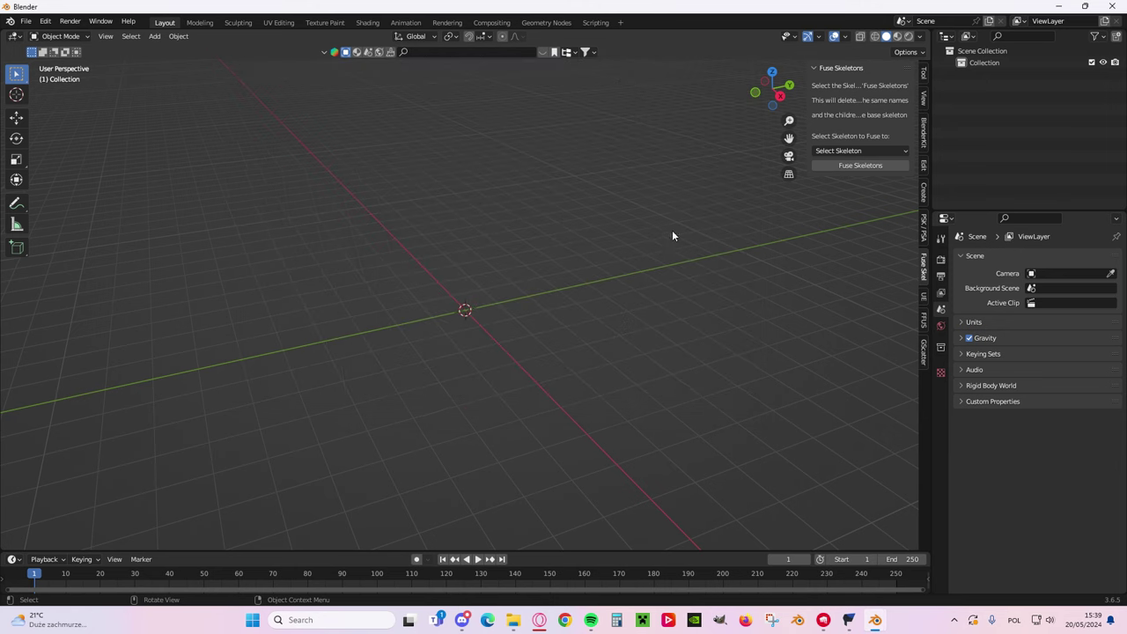
- Bring FModel forward and reposition its window, then switch to Discord and open the faq channel
click(849, 620)
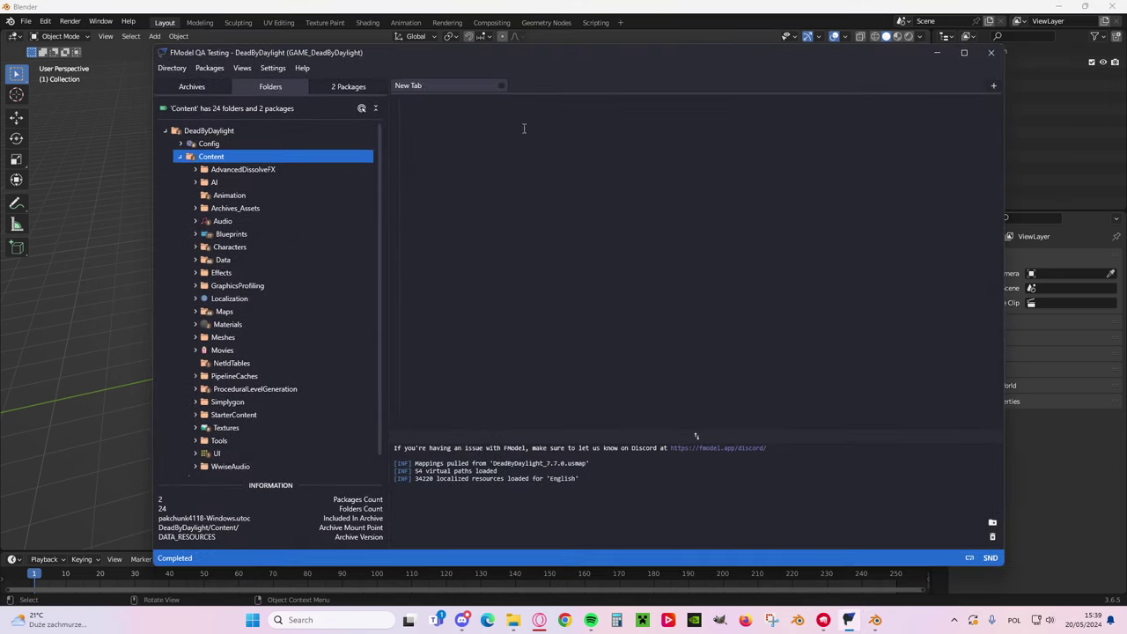
drag(555, 72, 582, 61)
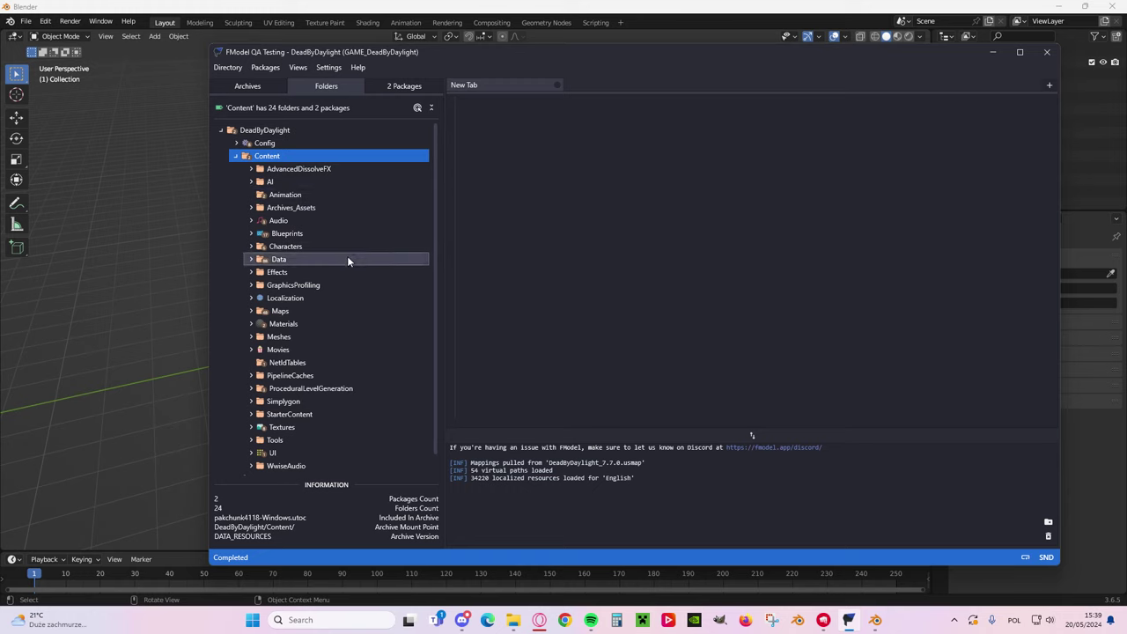
click(462, 619)
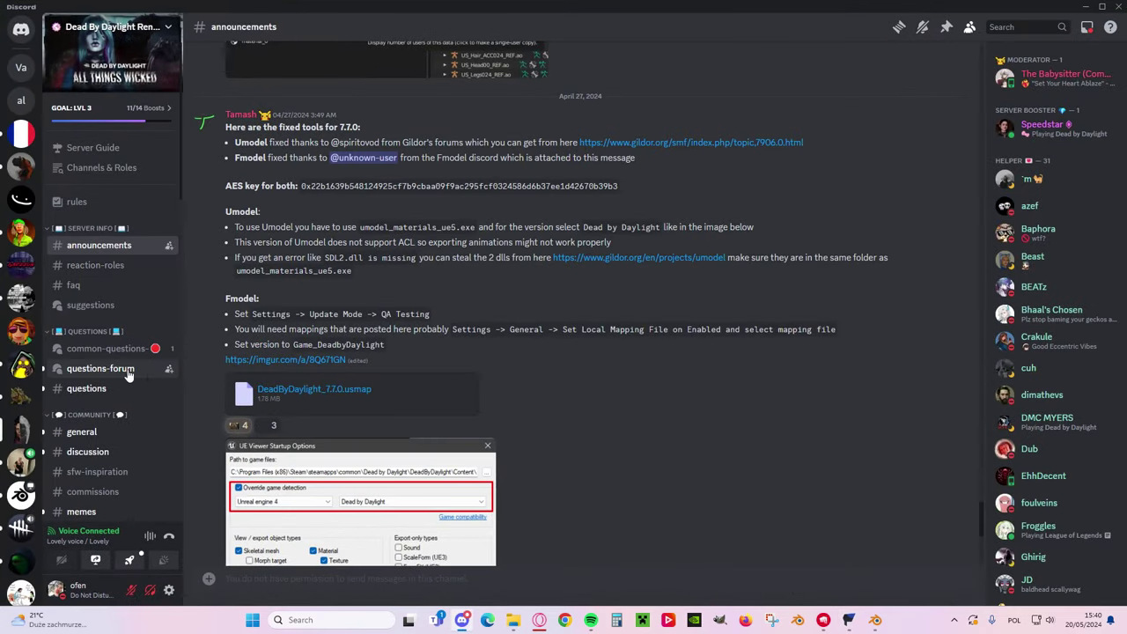
click(97, 285)
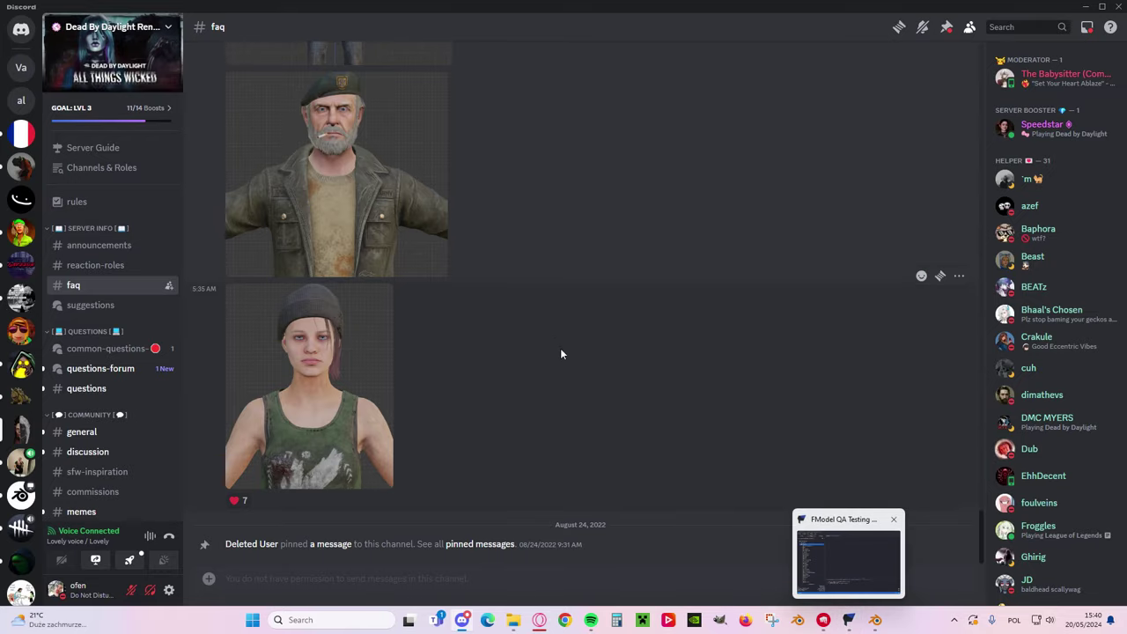
- Go to the start of the faq channel and examine the reference list of game character and map codenames
scroll(392, 271, up, 3)
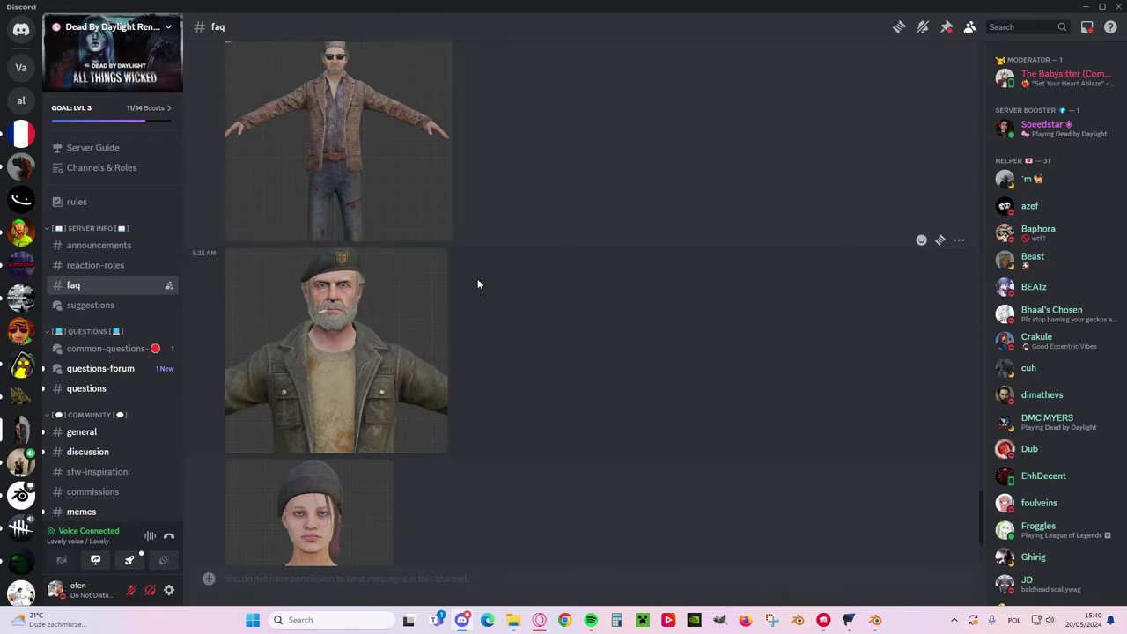
scroll(593, 296, up, 3)
scroll(982, 474, up, 5)
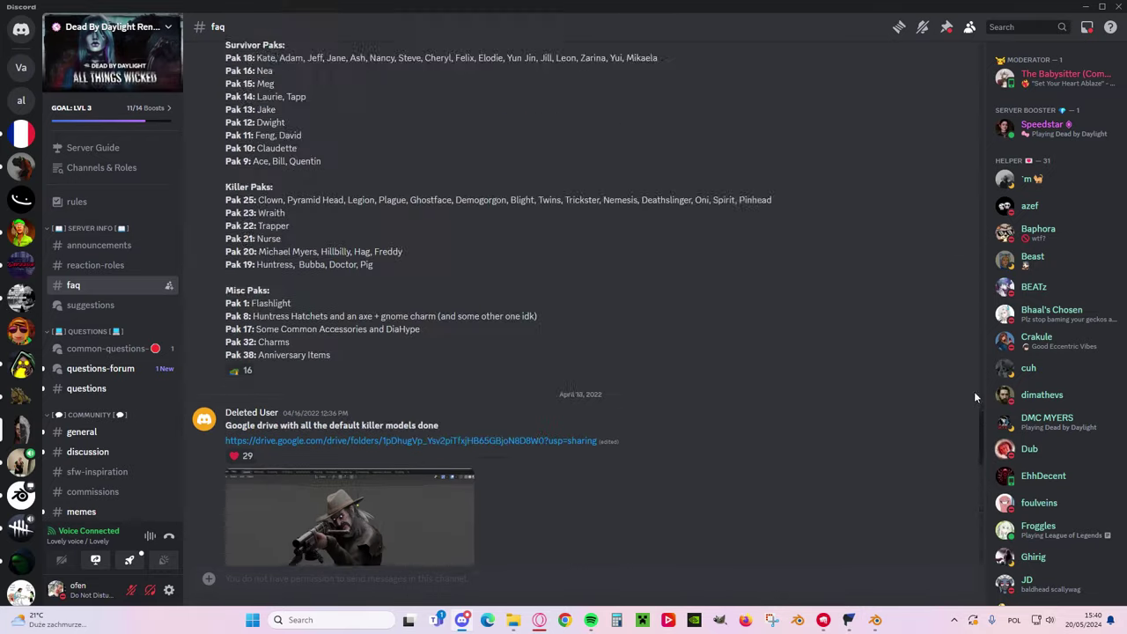
scroll(965, 423, down, 2)
scroll(977, 440, up, 3)
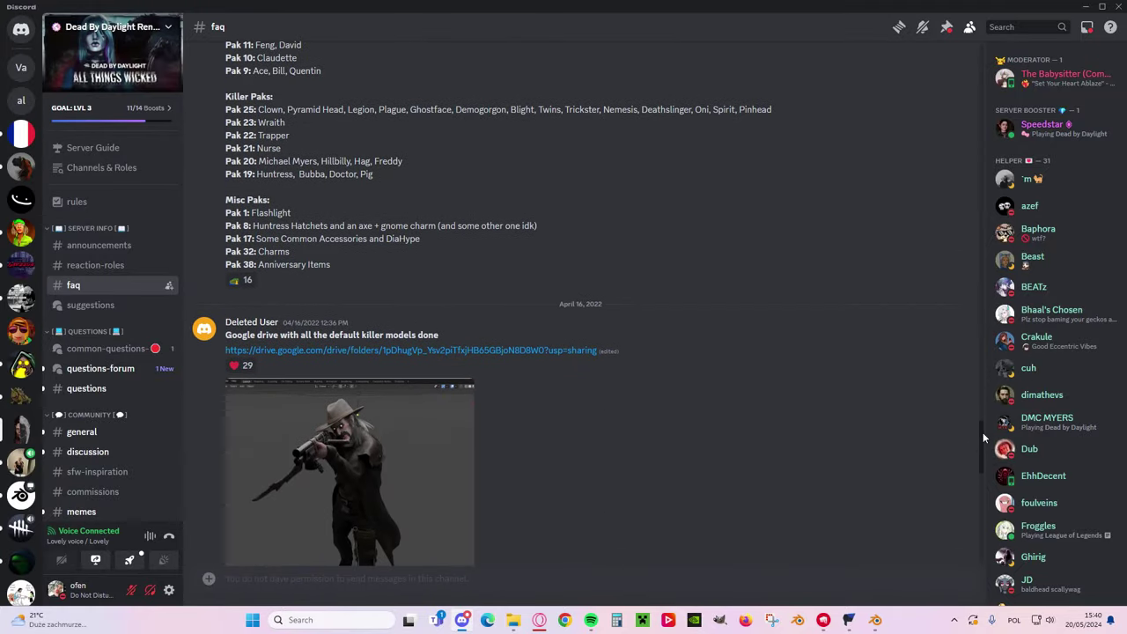
drag(981, 372, 969, 51)
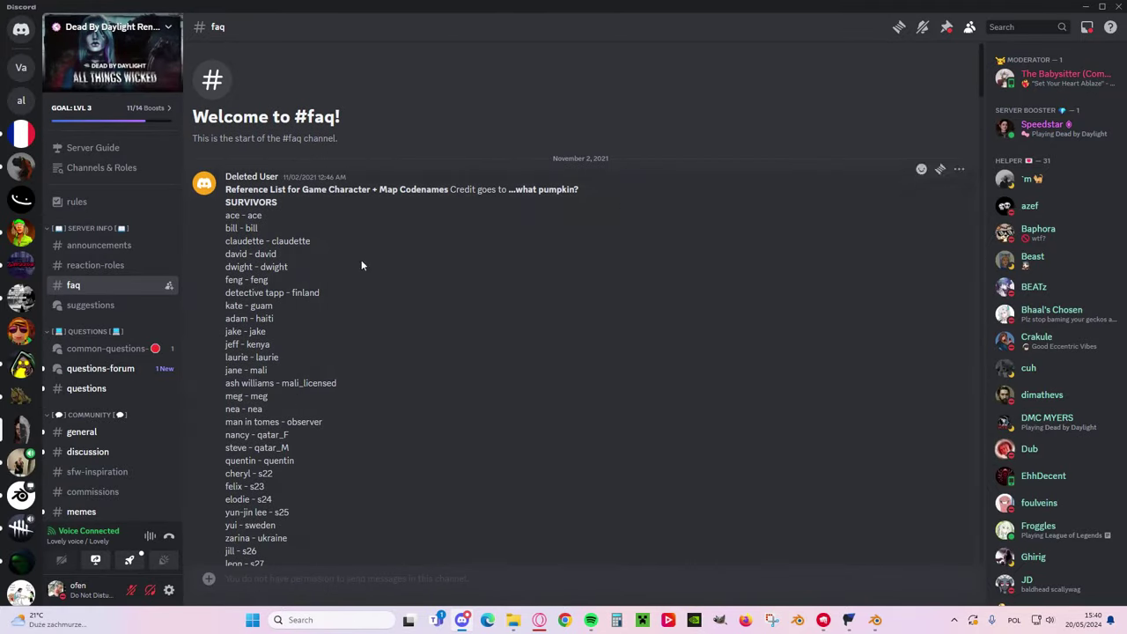
scroll(387, 273, down, 1)
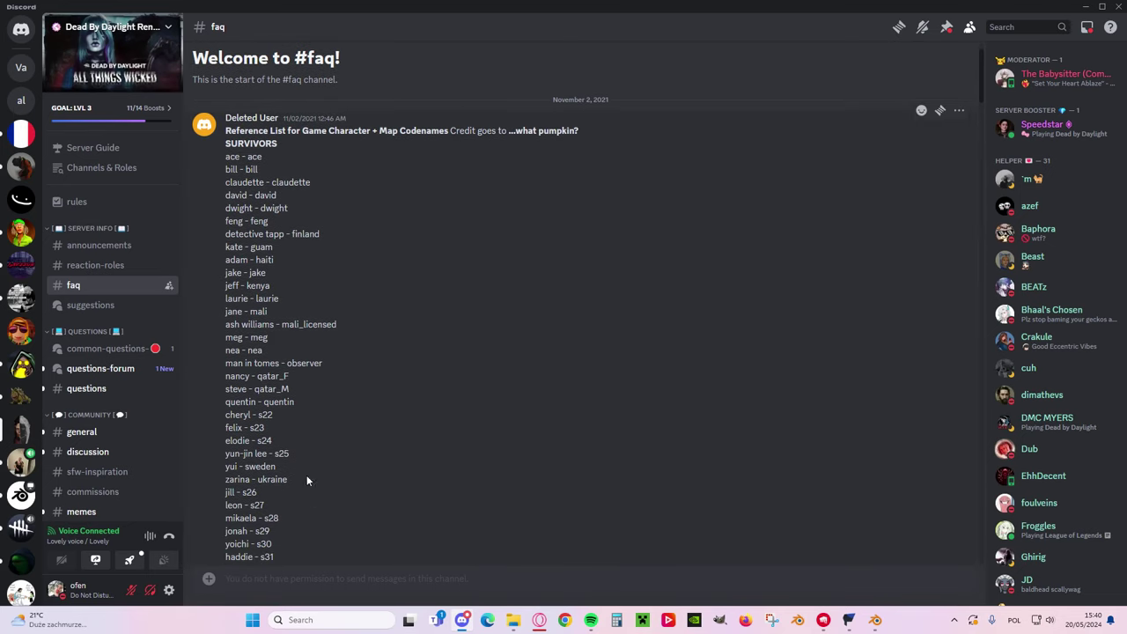
scroll(255, 265, down, 3)
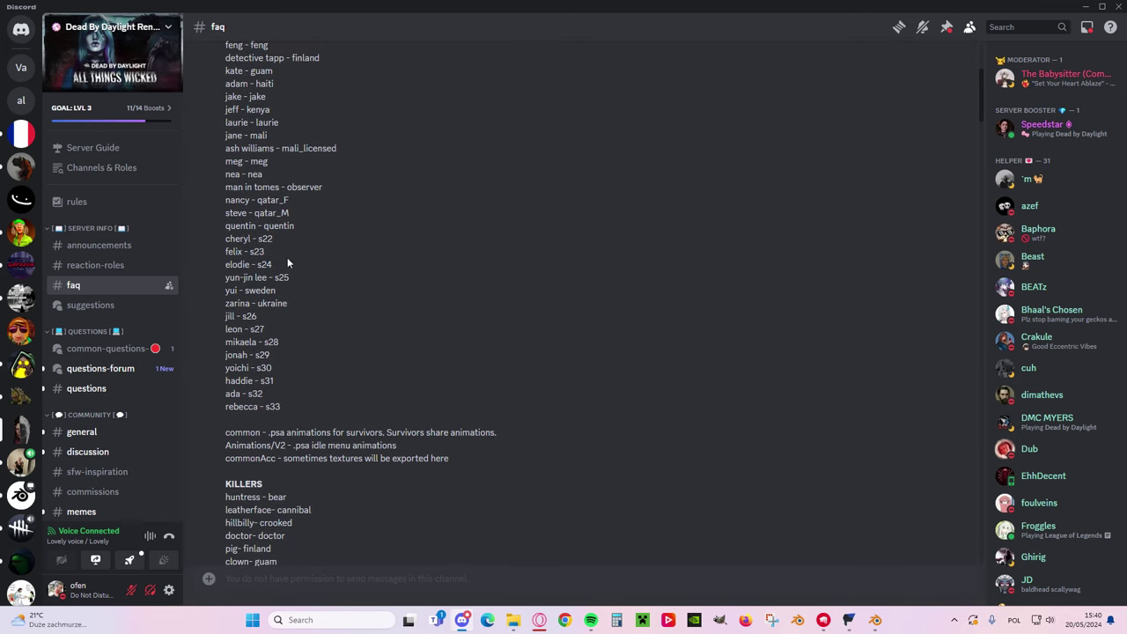
scroll(328, 313, up, 1)
scroll(290, 334, up, 1)
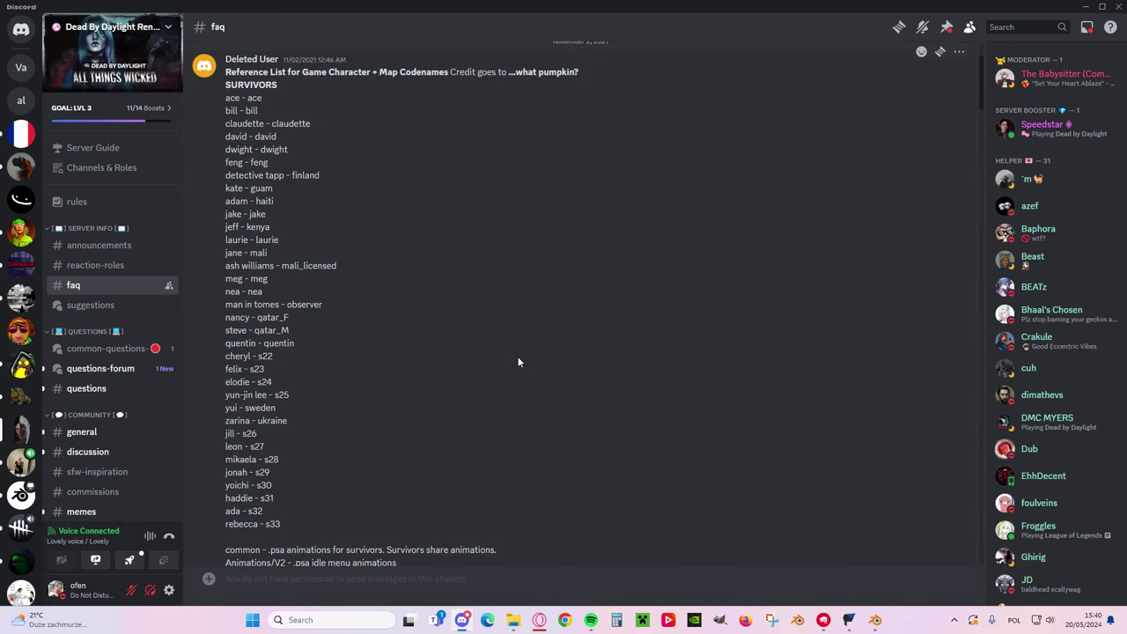
- Switch to FModel and look through the Characters folder's Campers and Slashers subfolders, then collapse Characters and check the other Content folders
click(847, 620)
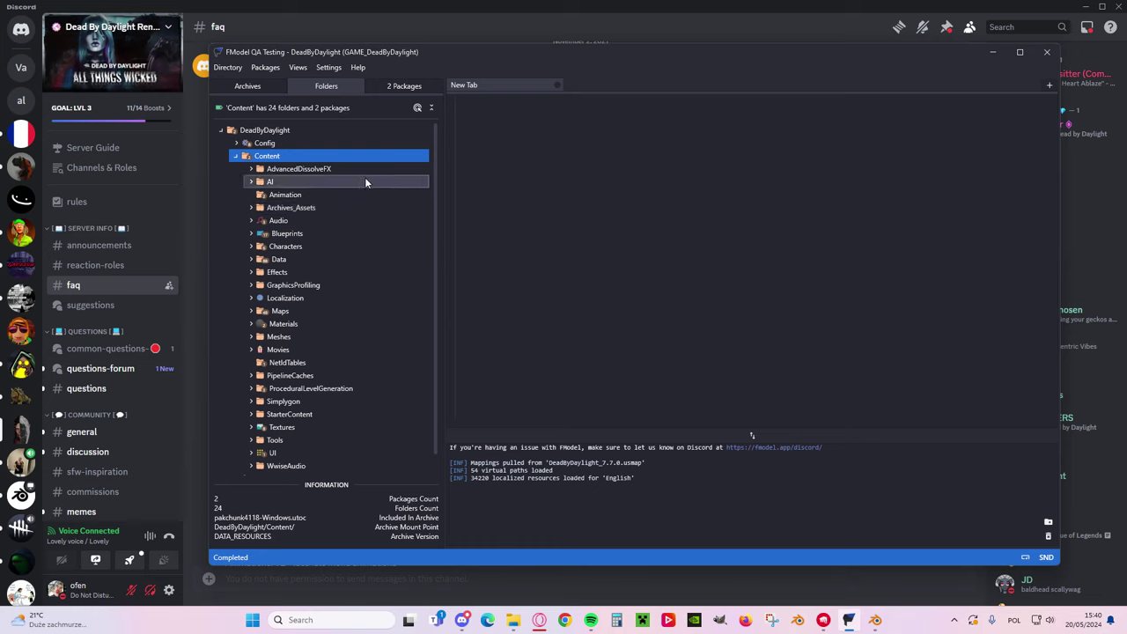
click(252, 247)
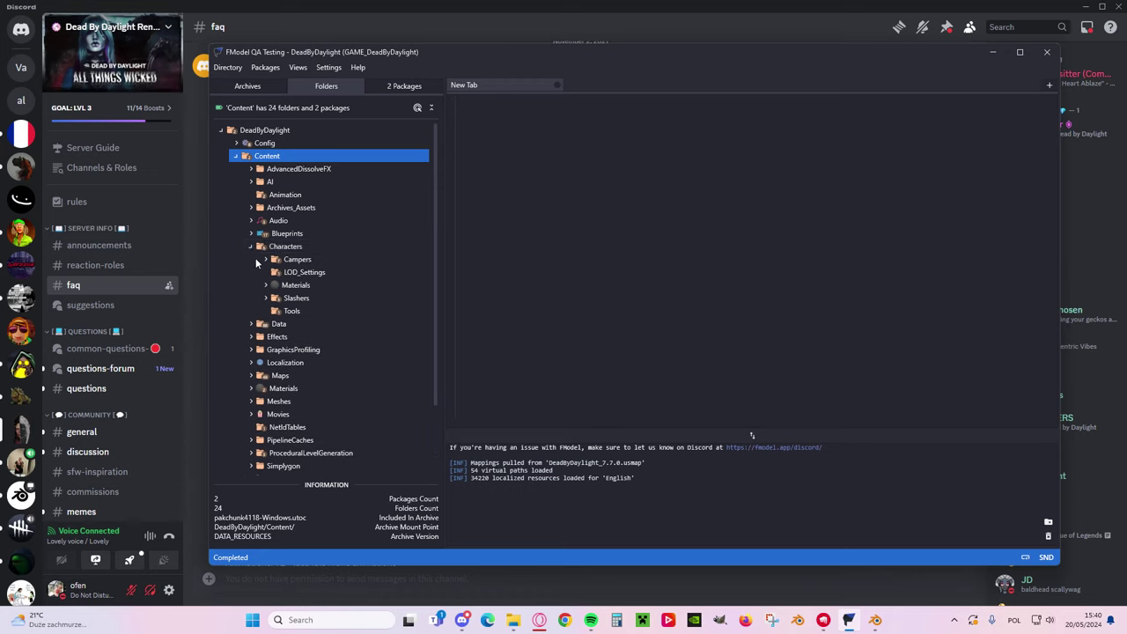
click(265, 259)
click(266, 260)
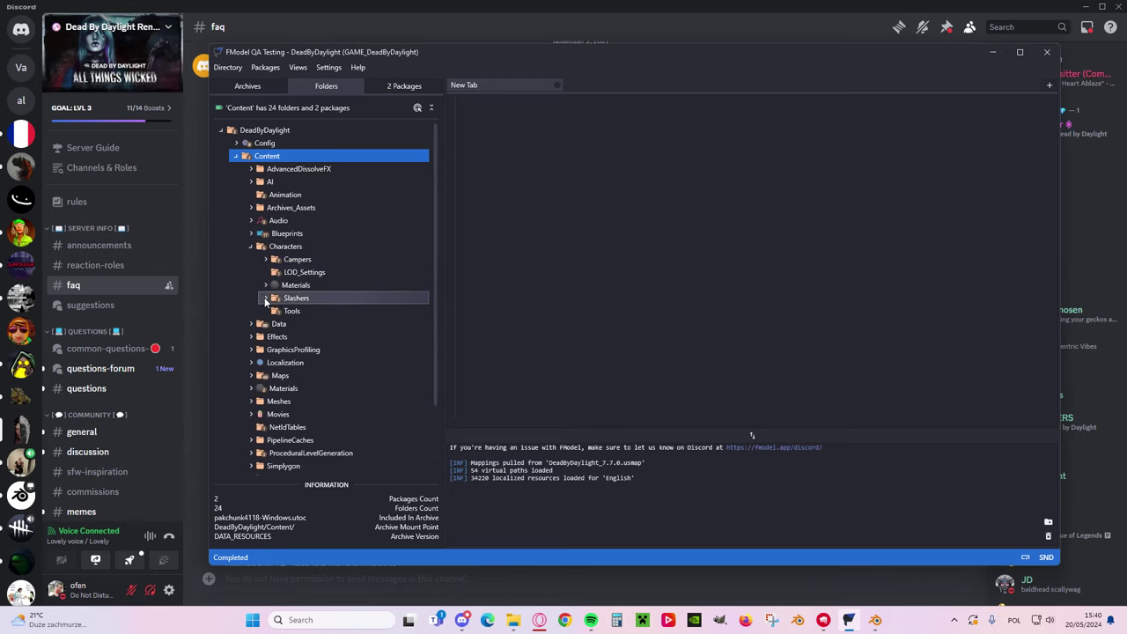
click(266, 299)
click(266, 298)
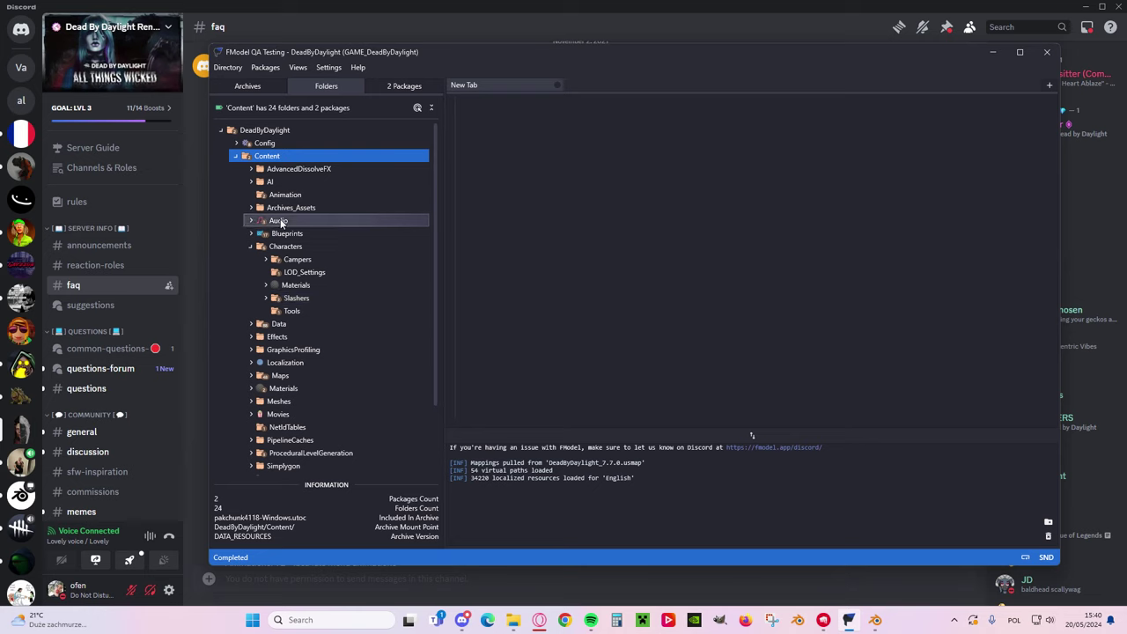
click(251, 246)
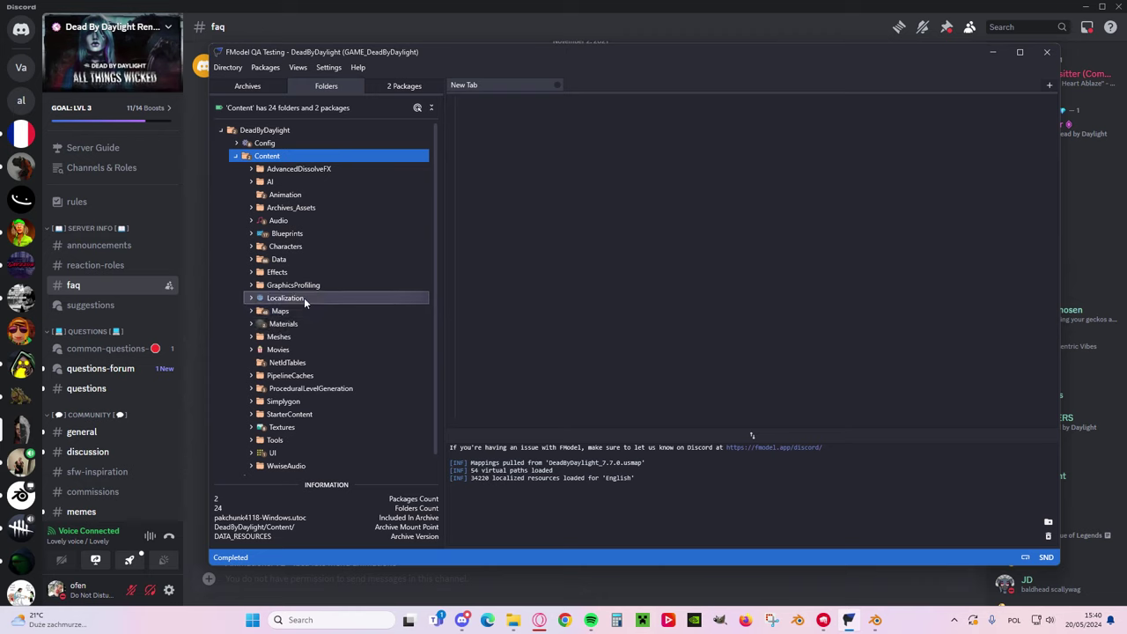
scroll(321, 306, down, 1)
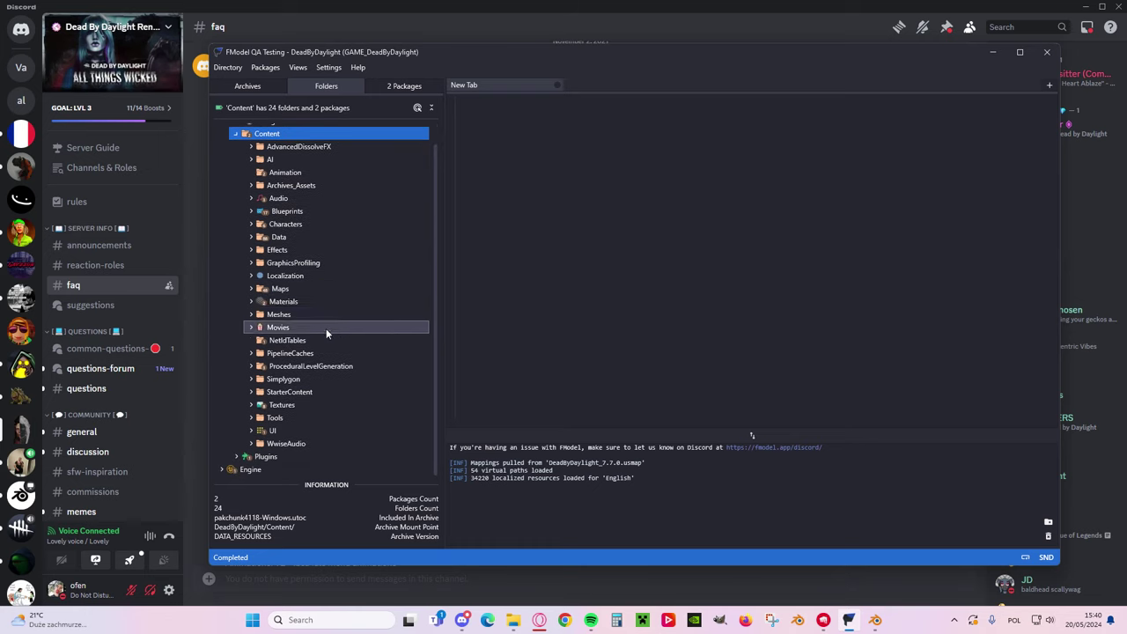
scroll(327, 326, up, 1)
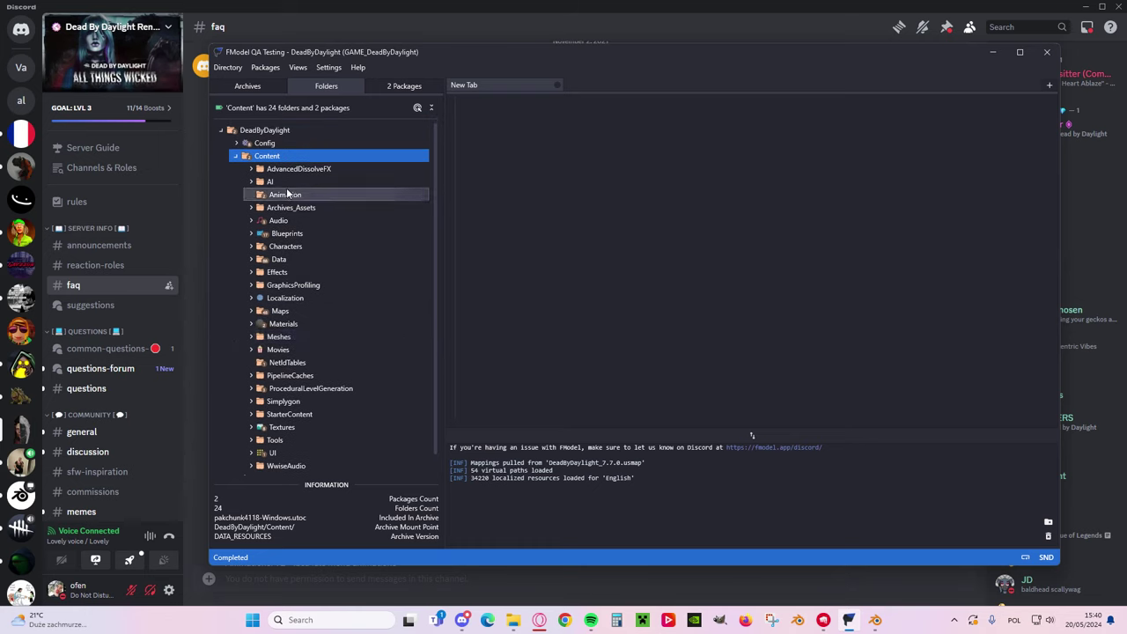
- Look through the Environment map folders inside Meshes, including Asylum, then collapse the Meshes folder
click(252, 337)
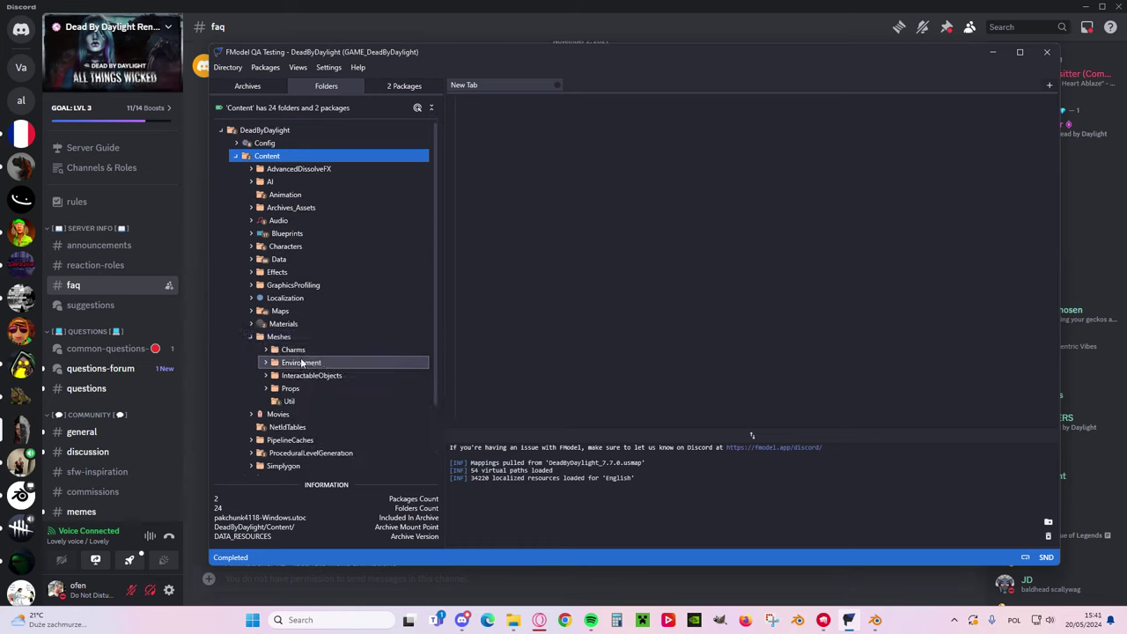
click(266, 366)
scroll(319, 388, down, 2)
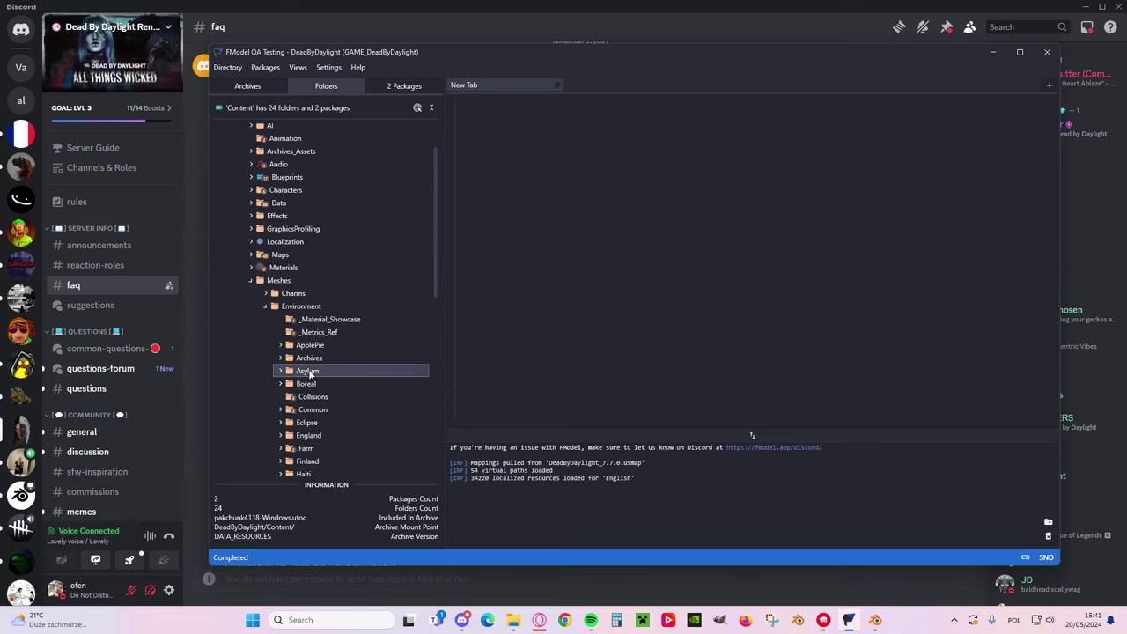
click(281, 371)
click(275, 373)
click(276, 371)
click(266, 305)
click(252, 281)
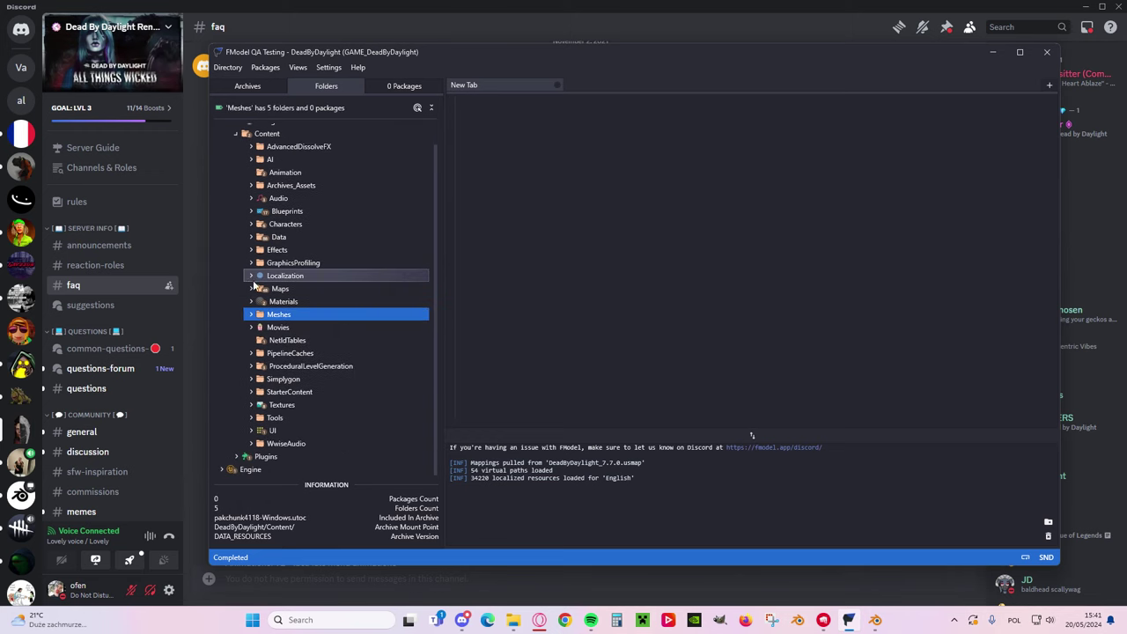
- Move FModel aside and switch to Discord to examine the survivor, killer and location codenames in the faq list
drag(532, 57, 553, 341)
click(450, 362)
scroll(451, 362, down, 8)
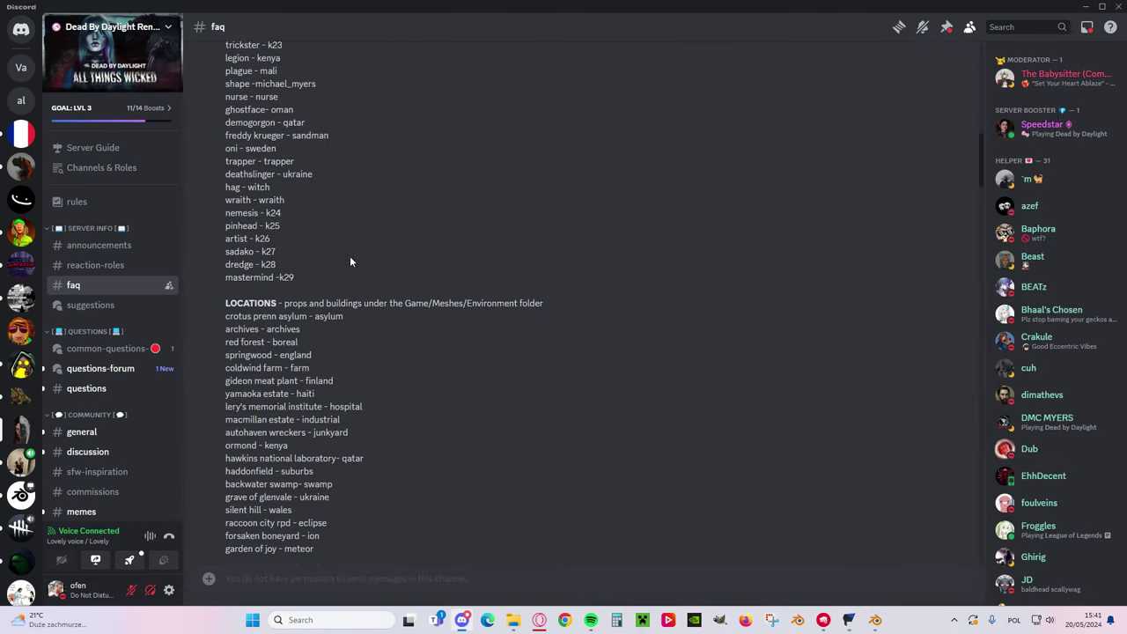
scroll(358, 264, down, 1)
scroll(449, 335, up, 3)
scroll(456, 361, down, 5)
scroll(536, 322, up, 10)
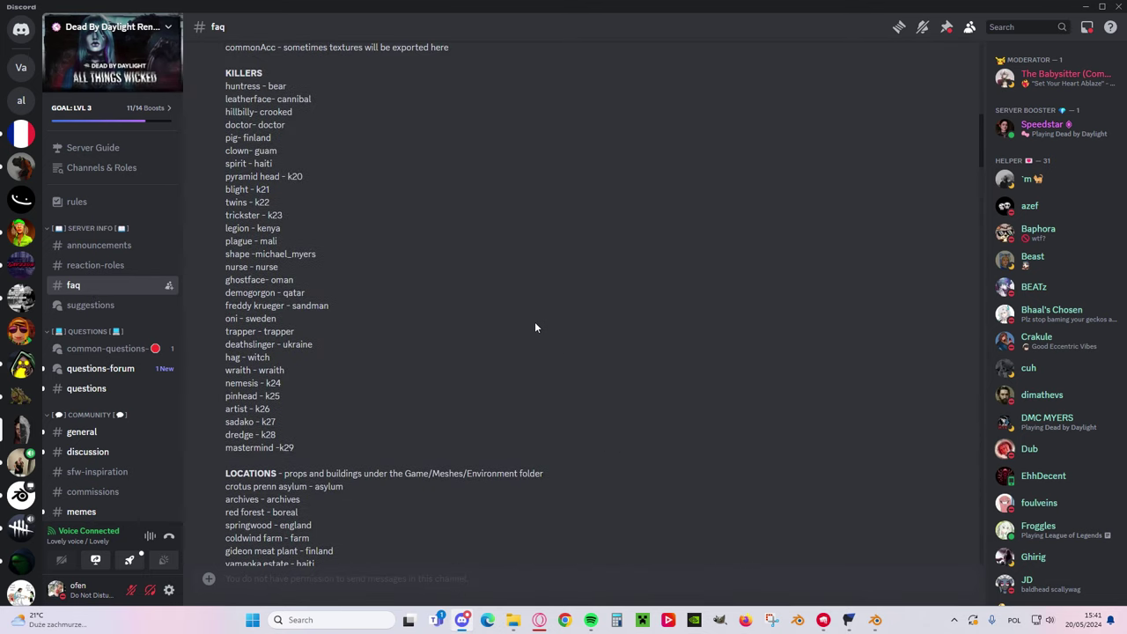
scroll(533, 350, down, 2)
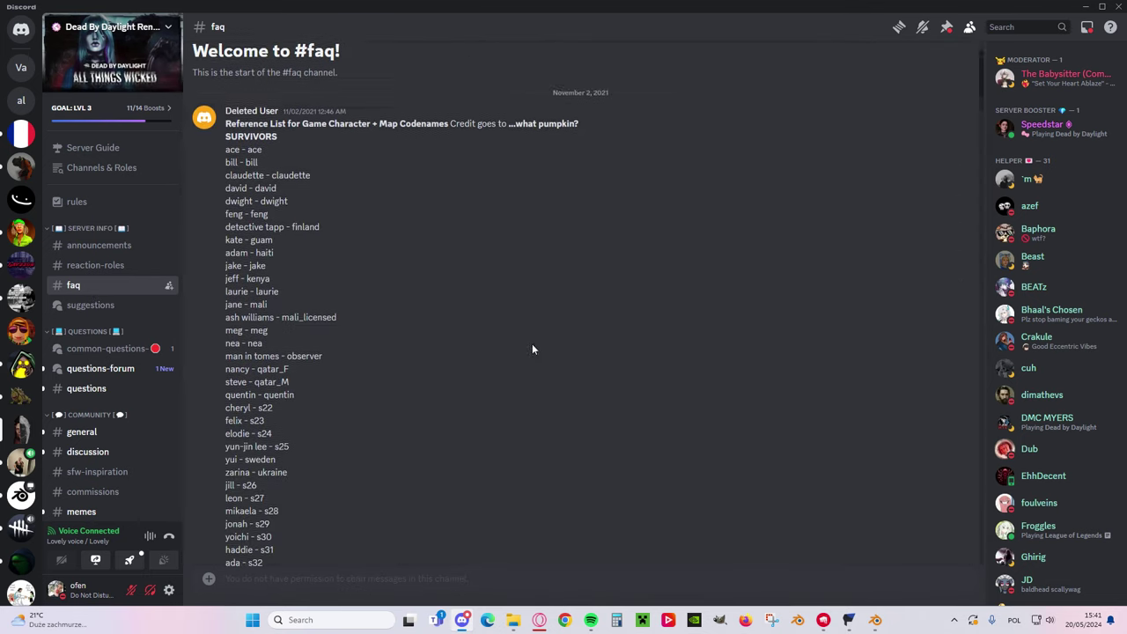
scroll(344, 349, up, 2)
scroll(346, 372, down, 3)
- Switch to Blender, bring FModel over it, and expand Characters, Campers, S22 and its Models folder
click(875, 620)
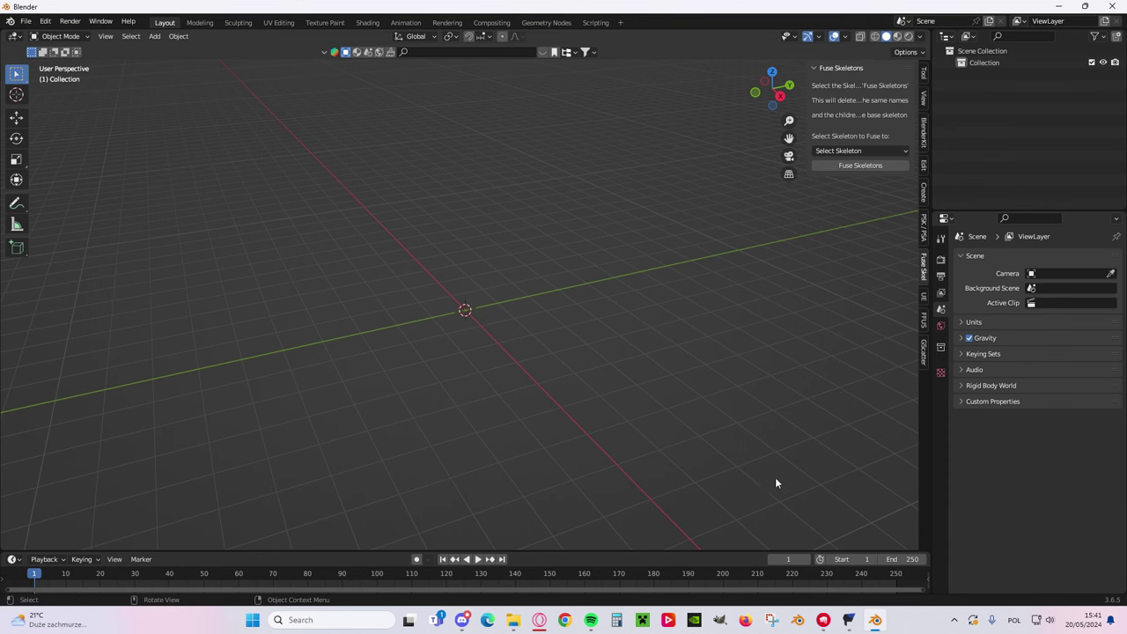
click(849, 620)
drag(483, 351, 516, 92)
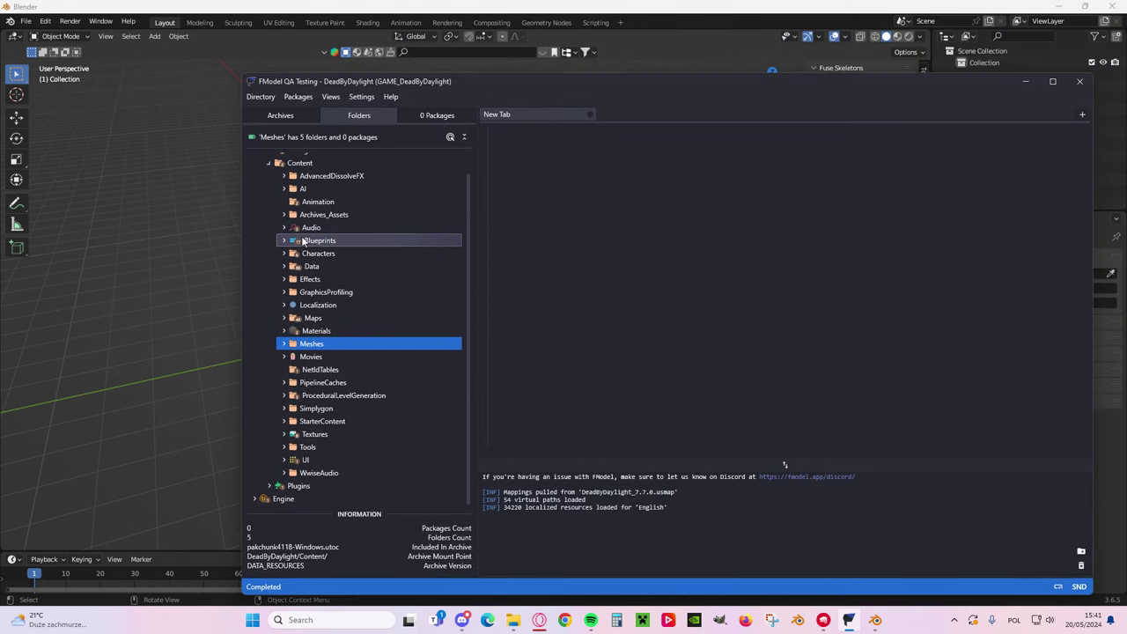
click(282, 253)
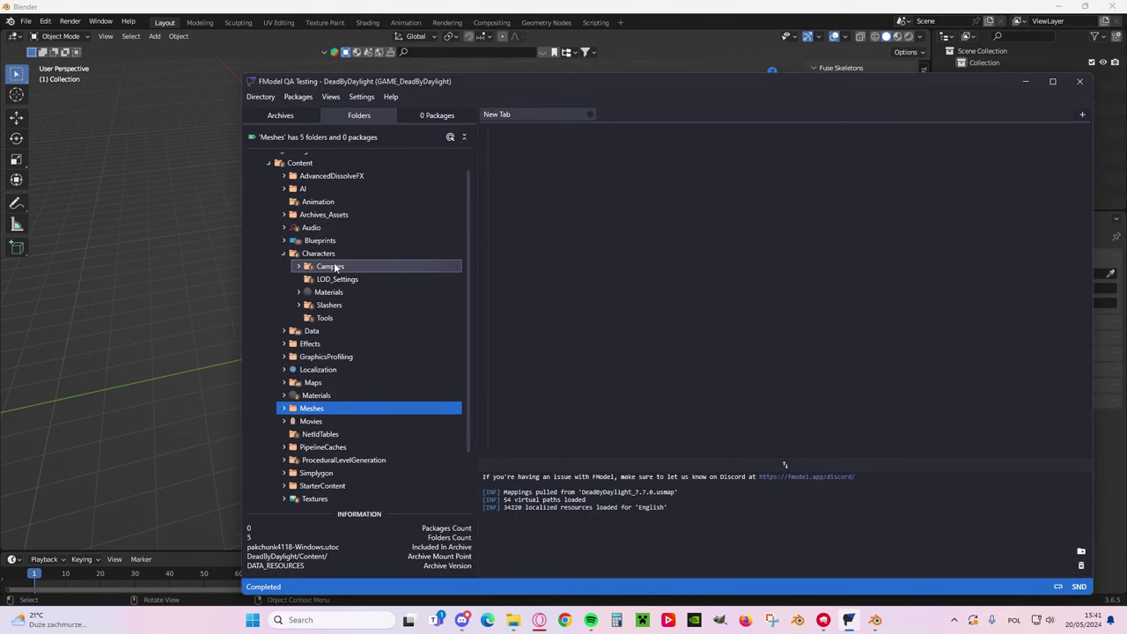
click(299, 267)
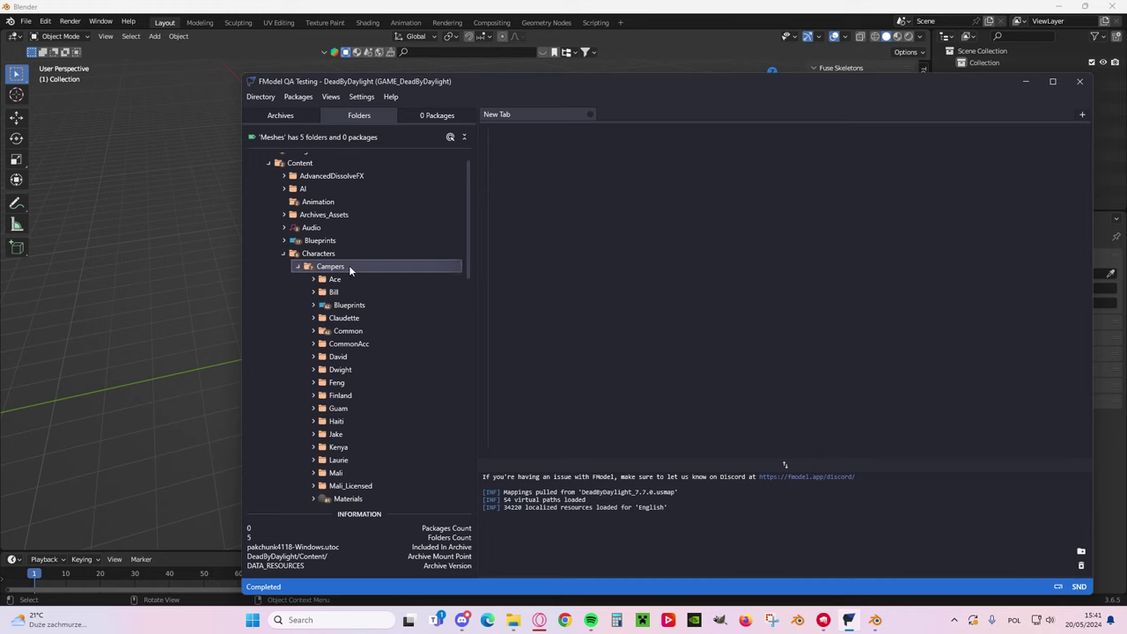
scroll(404, 300, down, 3)
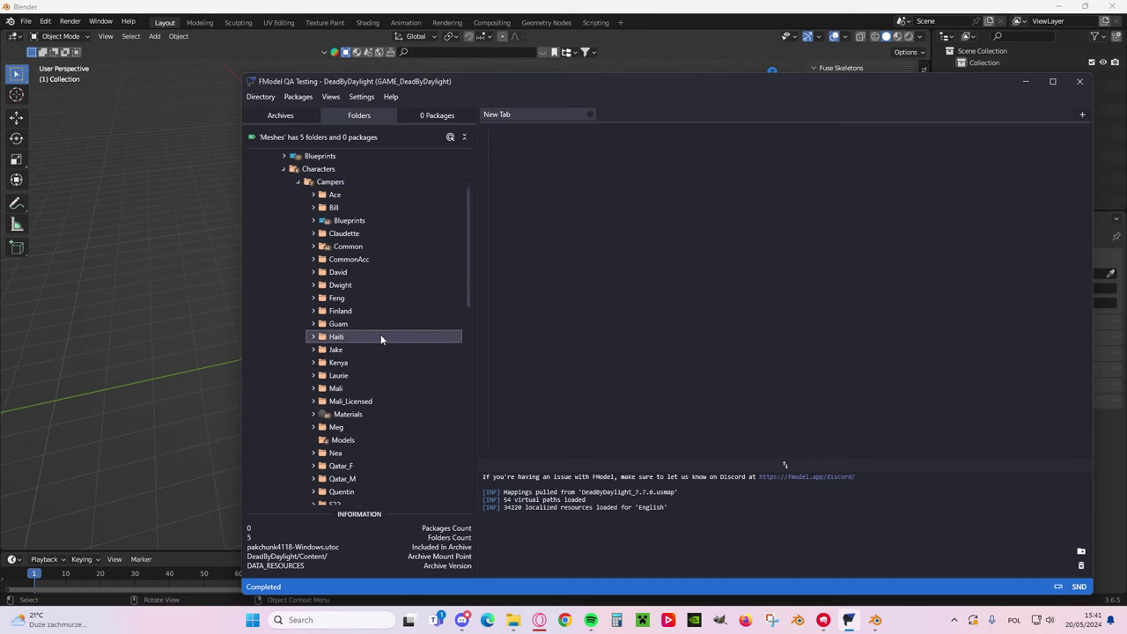
scroll(387, 353, down, 3)
click(313, 421)
scroll(352, 374, down, 2)
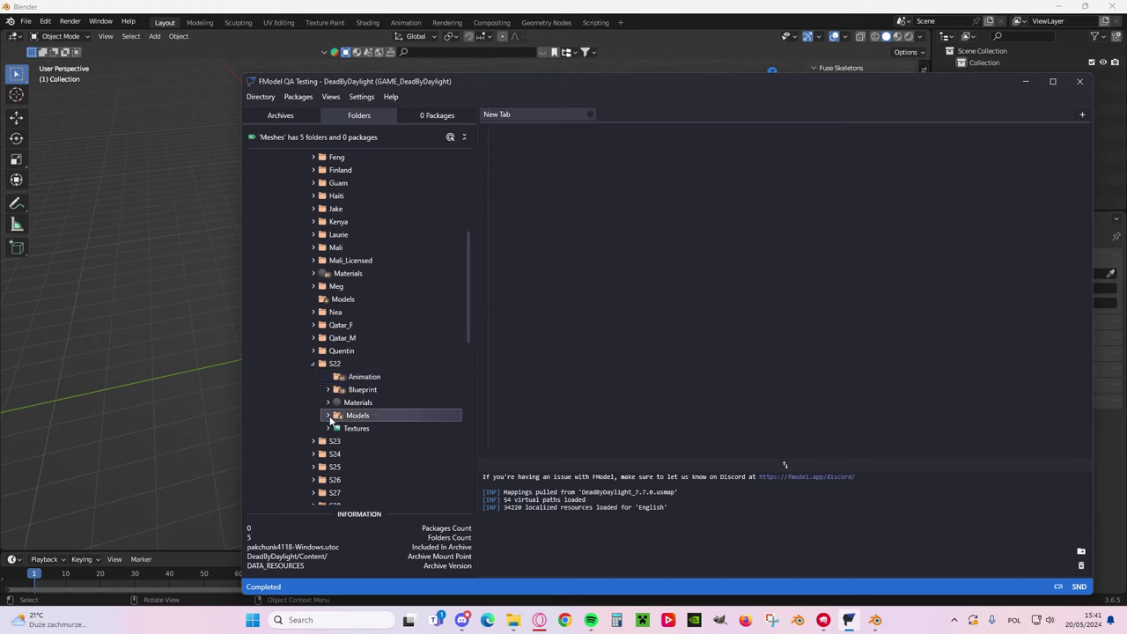
click(328, 416)
scroll(405, 345, down, 2)
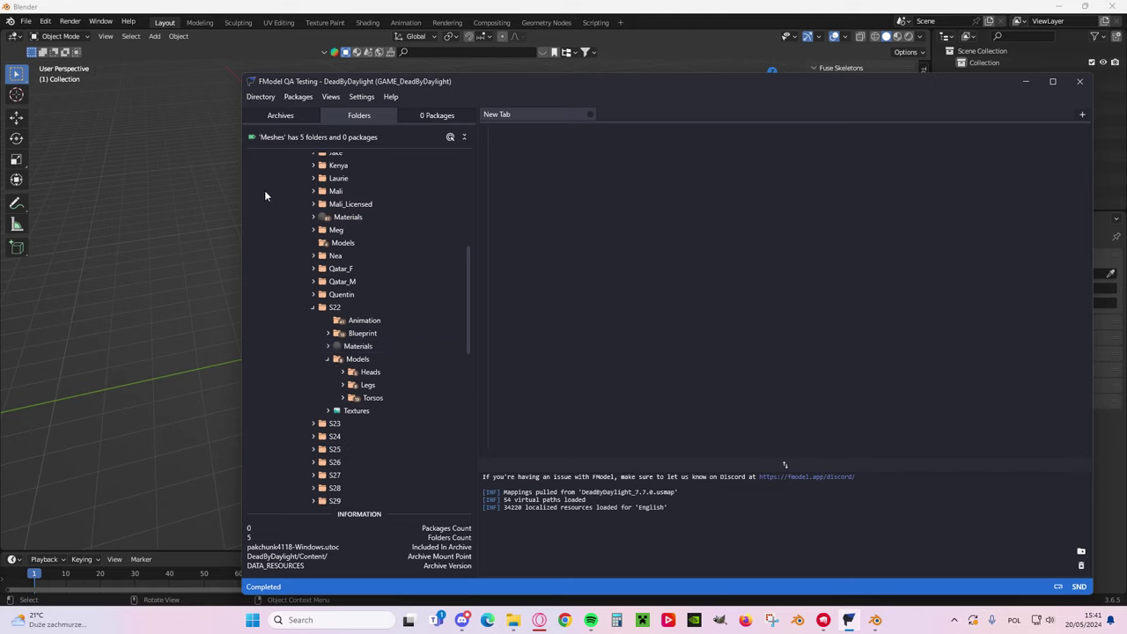
- Check the Output Directory and its folder chooser in FModel's Settings, then close both without changing anything
click(367, 99)
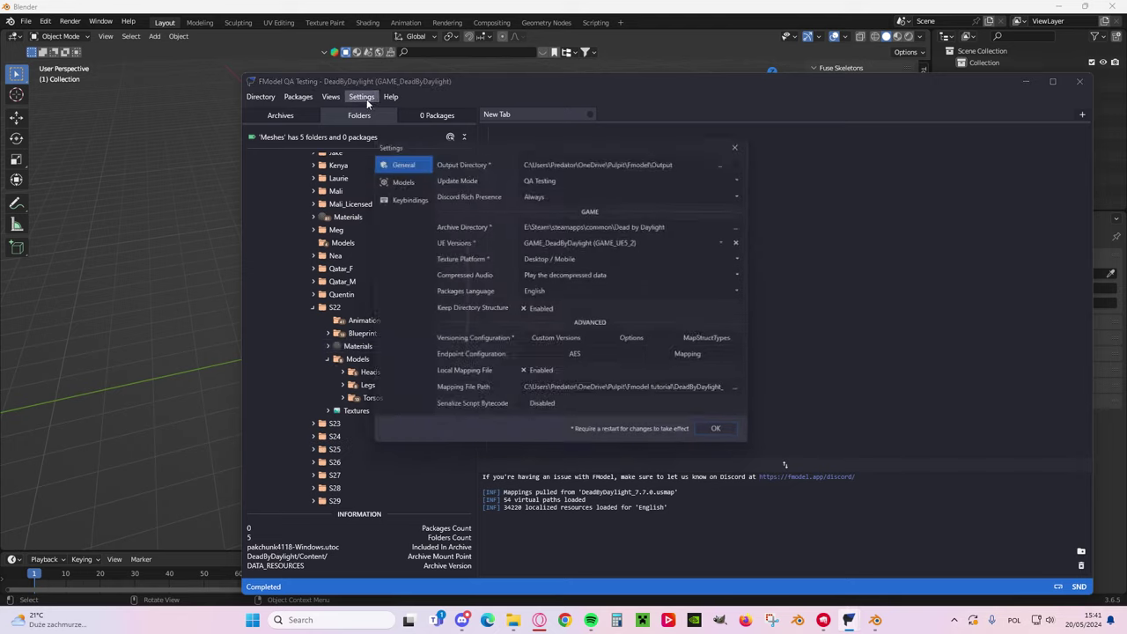
drag(612, 143, 744, 93)
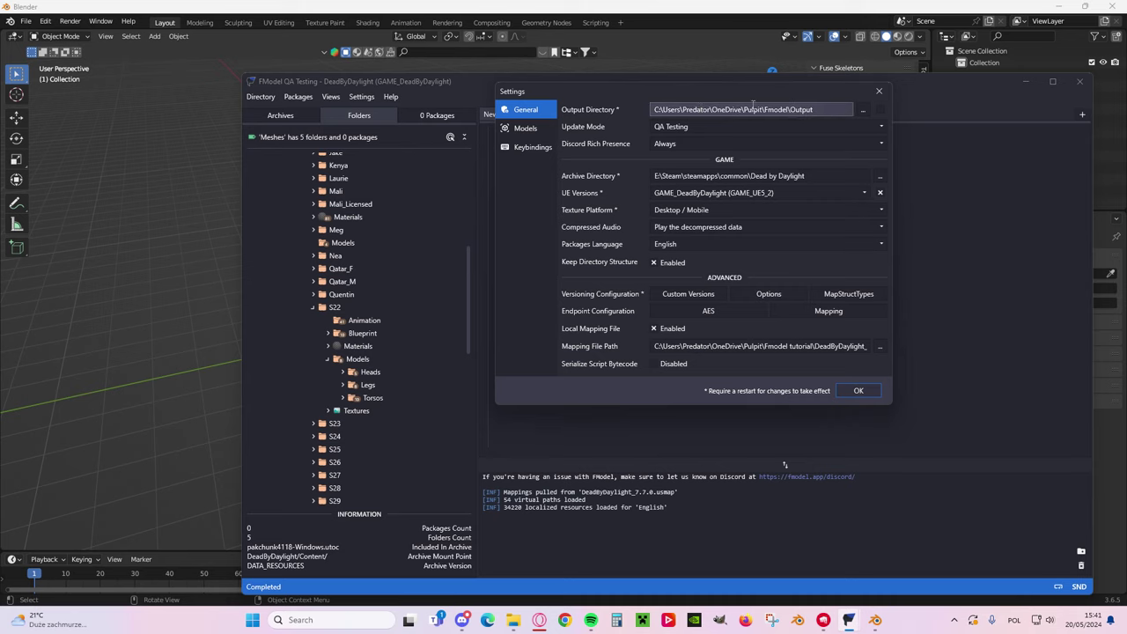
click(862, 111)
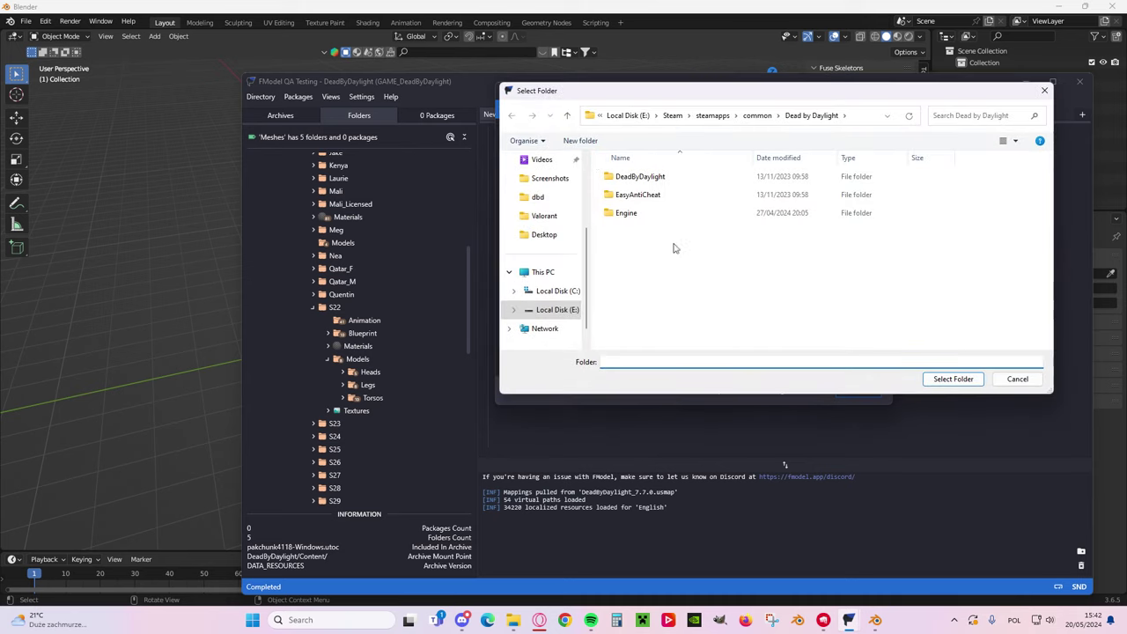
click(1045, 91)
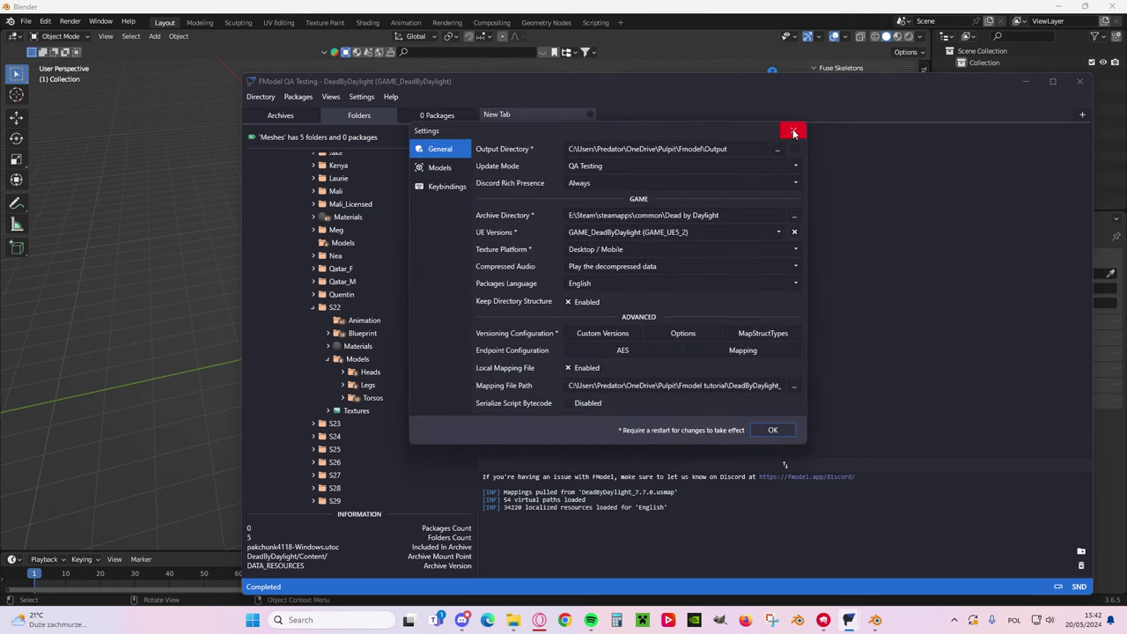
click(794, 131)
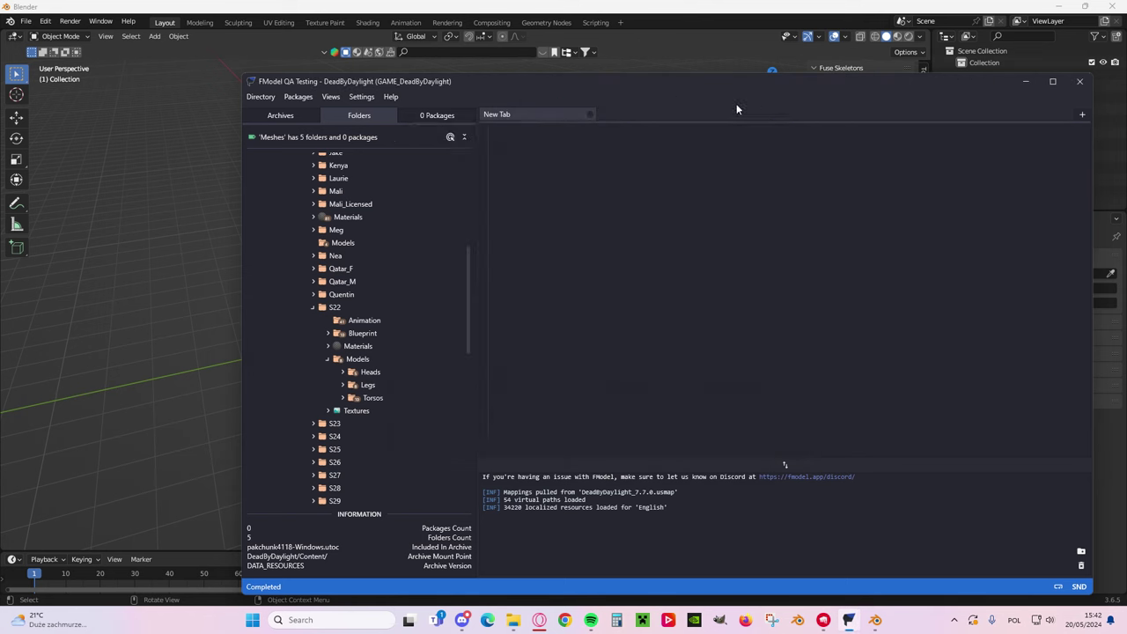
- Reposition the FModel window, select the Heads folder in S22's Models, and show its packages
drag(551, 85, 460, 49)
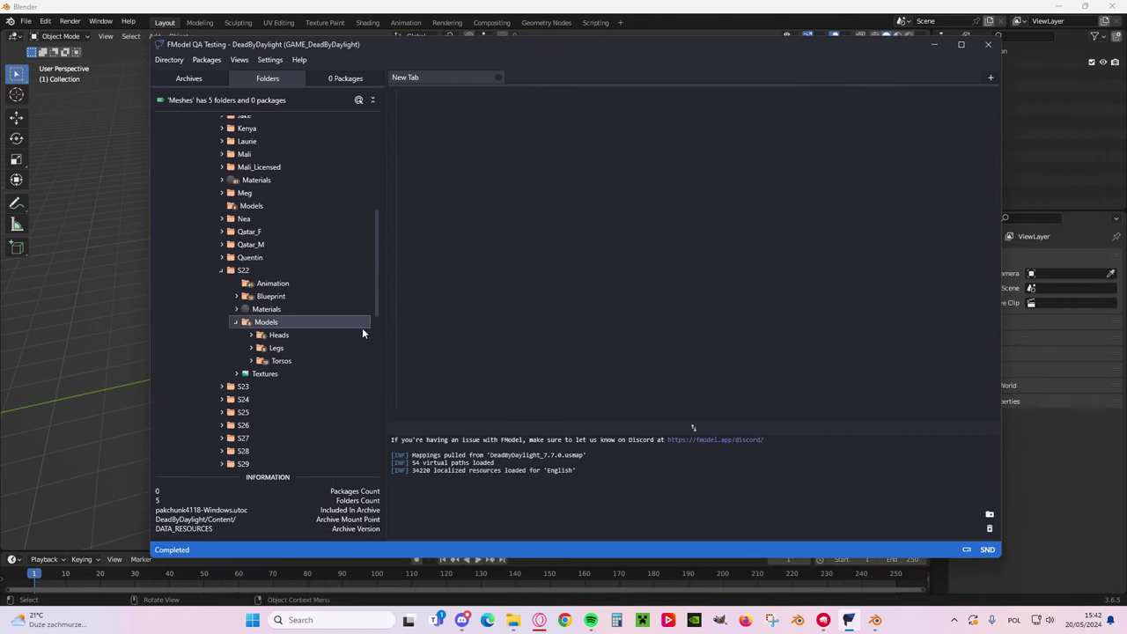
click(276, 323)
click(236, 322)
click(236, 322)
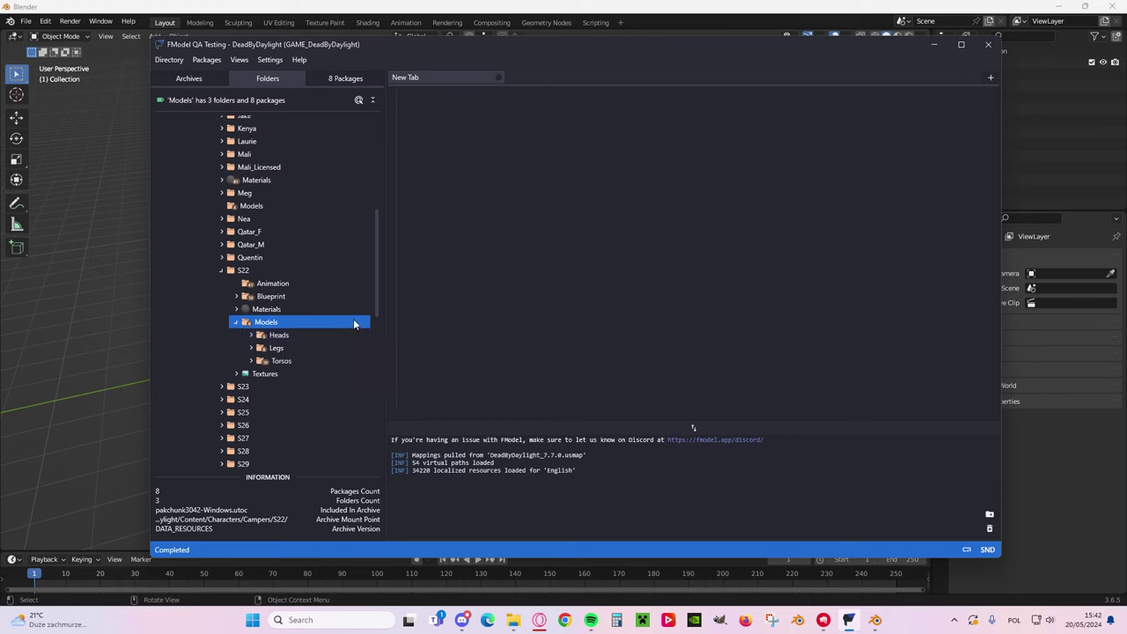
click(255, 336)
click(255, 336)
click(293, 335)
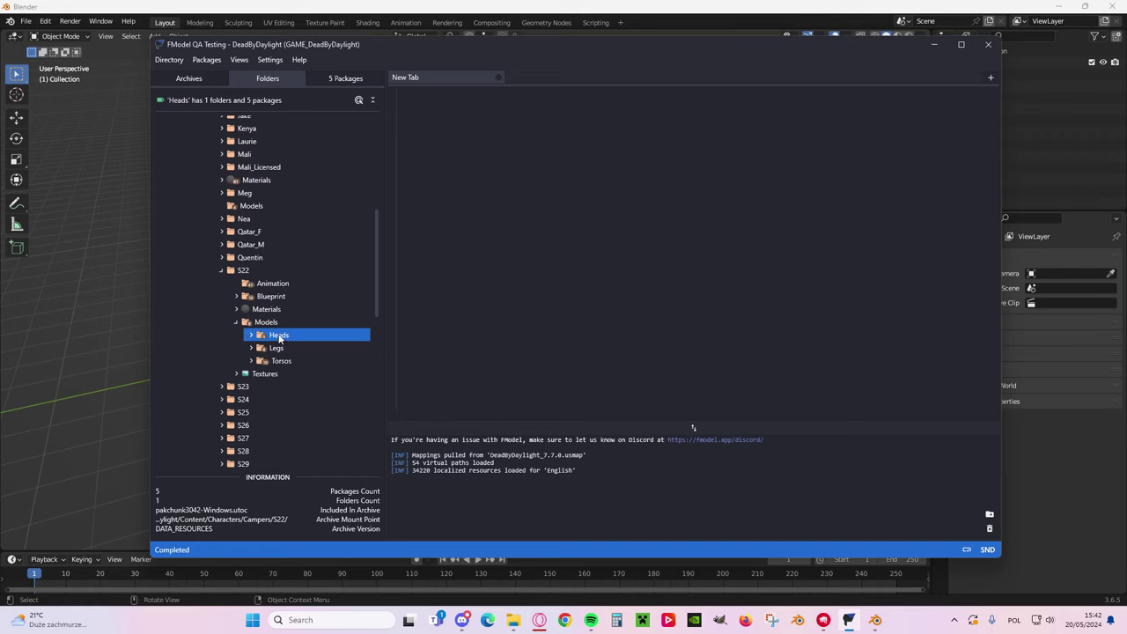
click(345, 78)
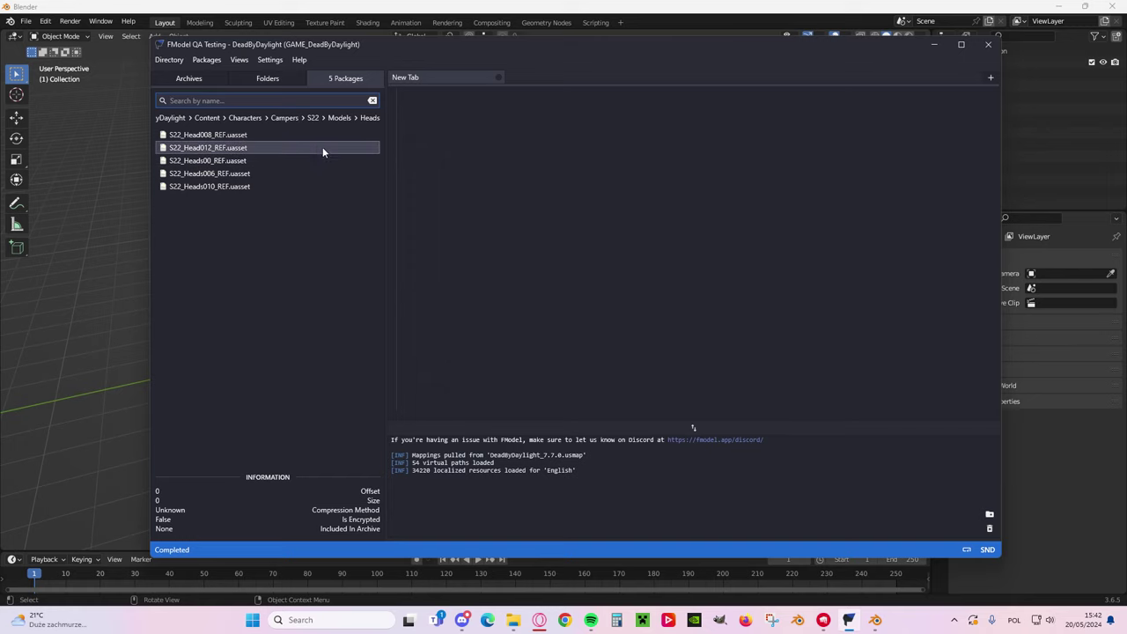
- Preview S22_Head008_REF.uasset in the 3D Viewer, inspect the head from several angles, and close the viewer
double_click(216, 134)
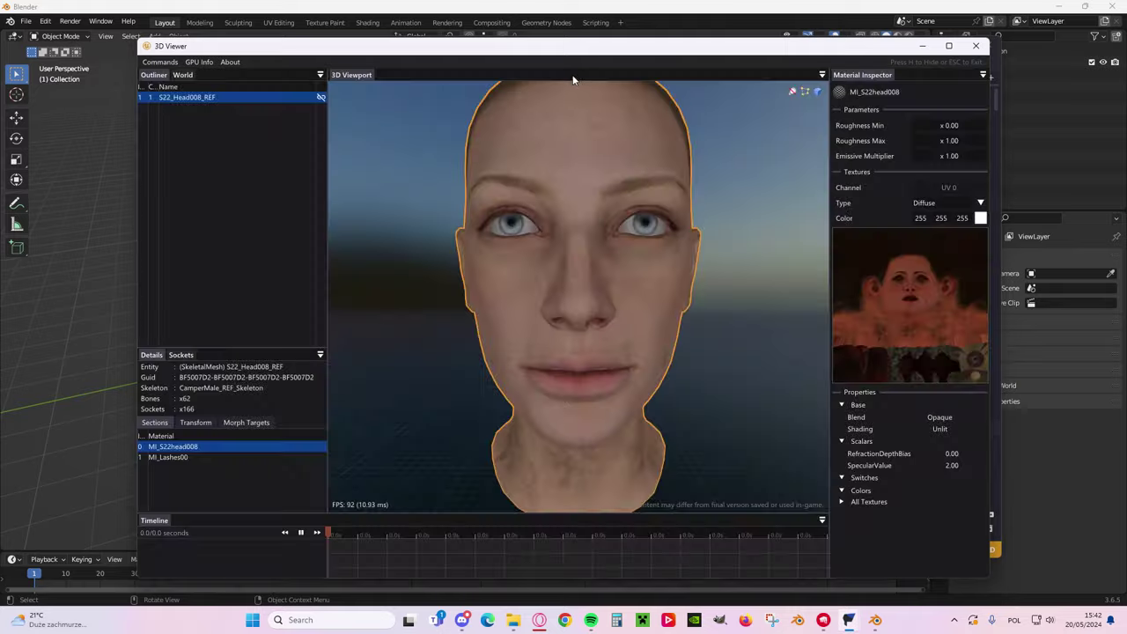
mouse_move(575, 53)
mouse_down()
mouse_move(597, 56)
mouse_move(580, 56)
mouse_up()
drag(581, 264, 546, 361)
drag(581, 229, 575, 326)
mouse_move(534, 246)
mouse_down()
mouse_move(616, 248)
mouse_move(538, 252)
mouse_up()
click(981, 47)
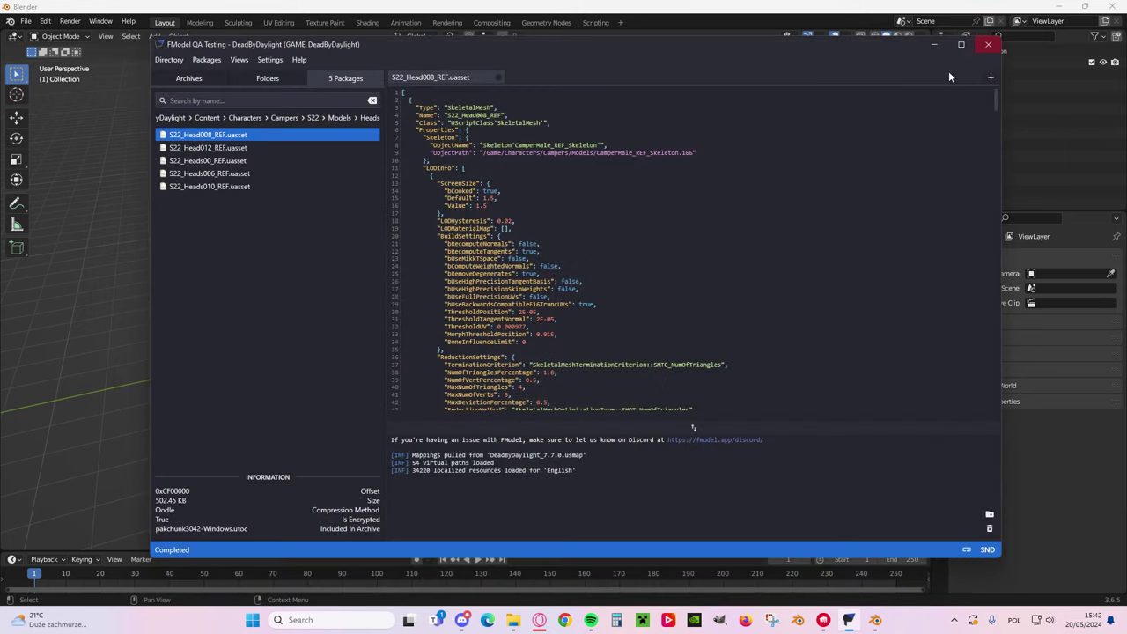
- Preview S22_Heads006_REF.uasset in the 3D Viewer, orbit around the head, and close the viewer
double_click(239, 179)
drag(528, 236, 557, 265)
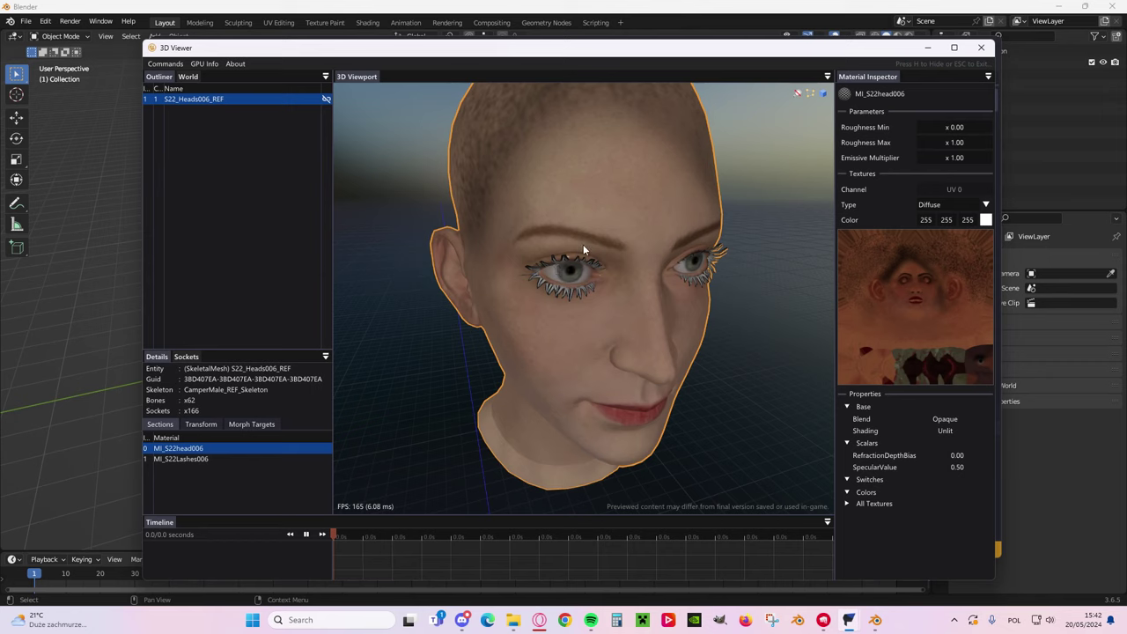
click(981, 46)
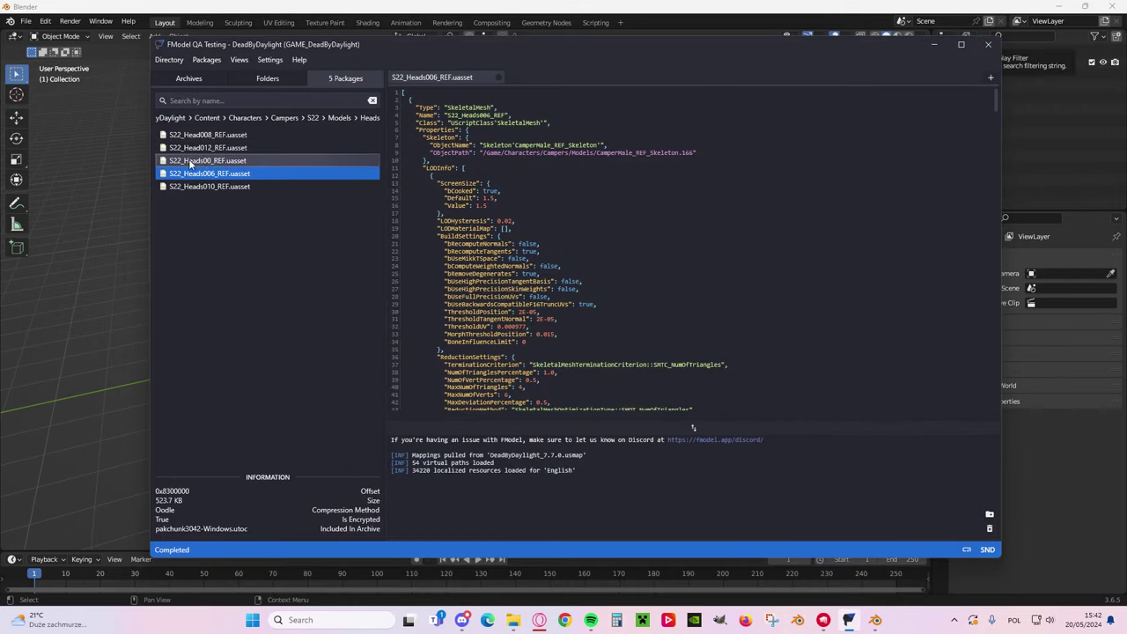
- Review the Save Model and other export options for S22_Heads006_REF.uasset, then dismiss them
right_click(205, 179)
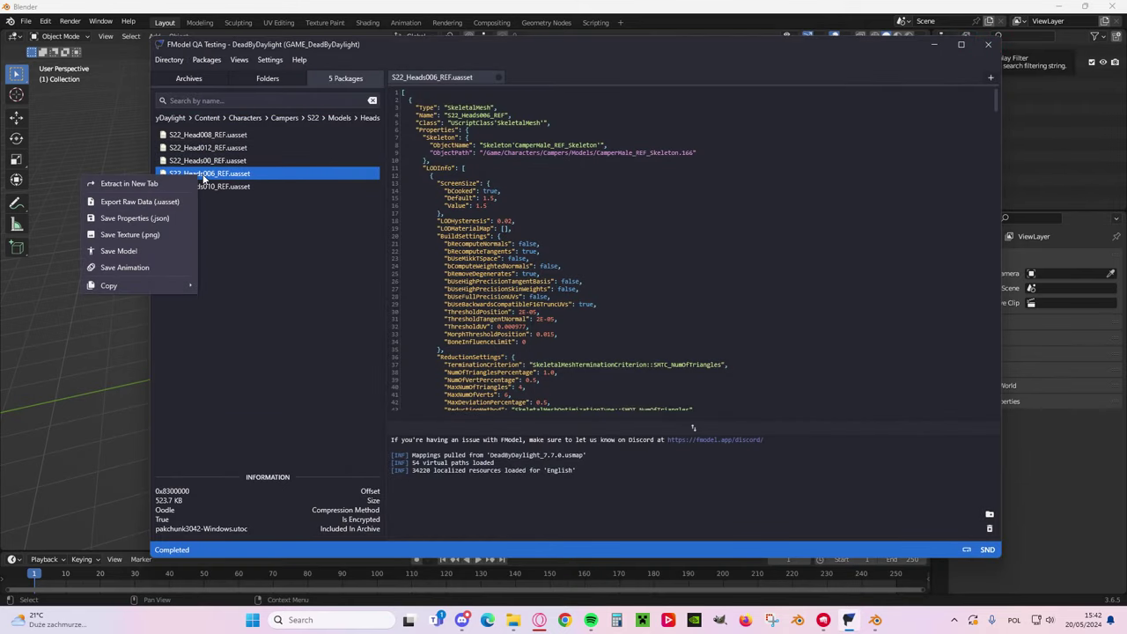
click(162, 250)
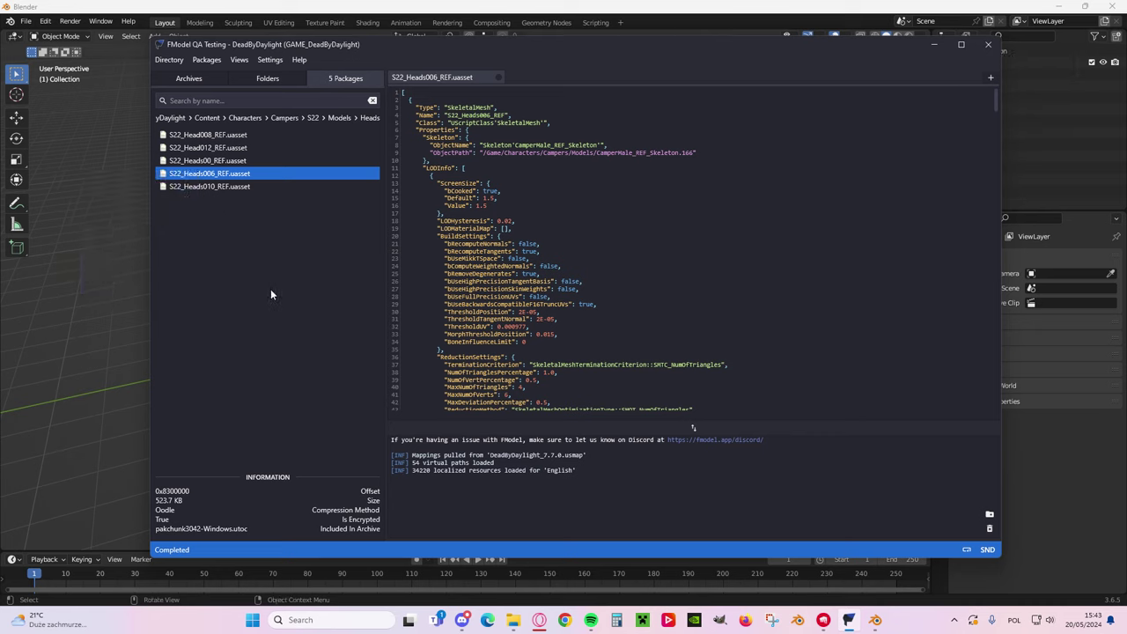
right_click(205, 176)
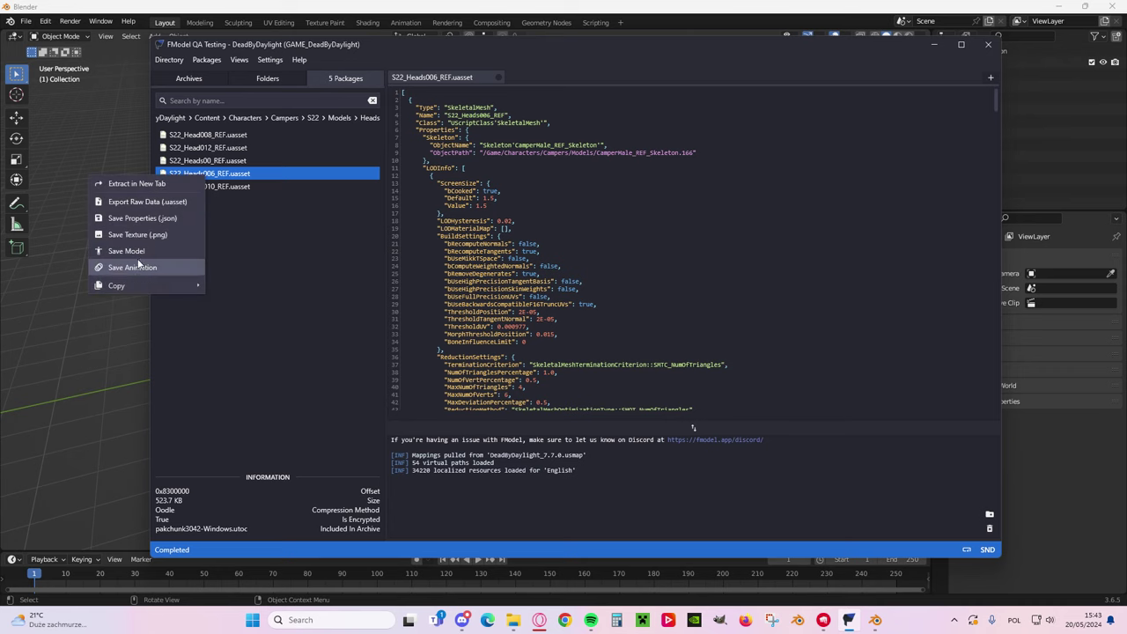
click(275, 307)
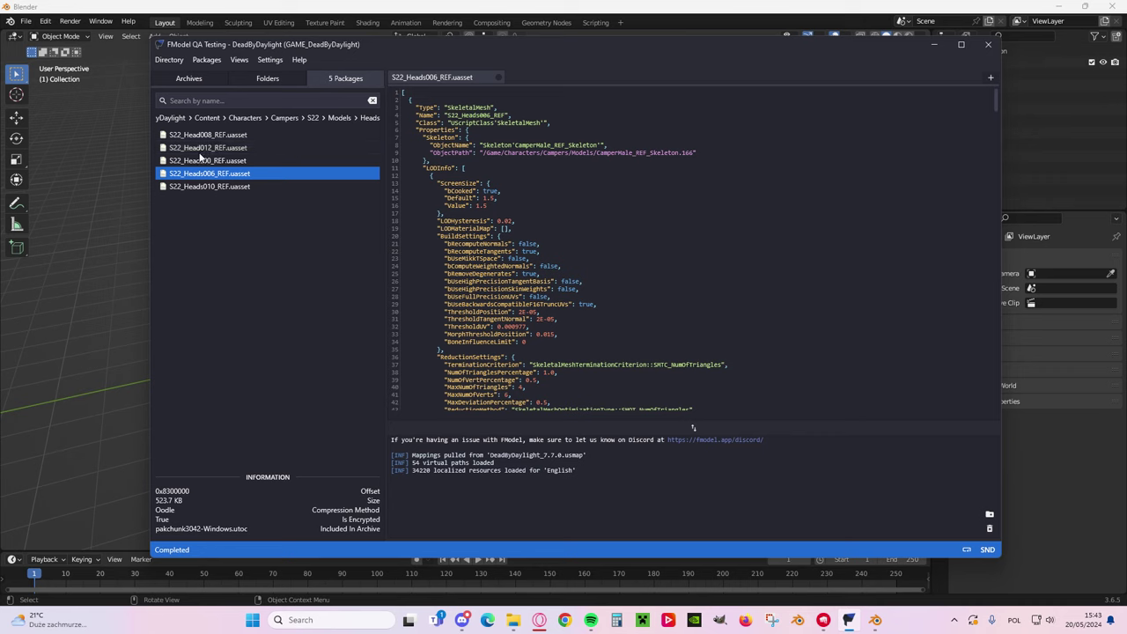
- Inspect S22_Heads006_REF.uasset in the 3D Viewer once more, close it, and return to the S22 folder tree
click(283, 80)
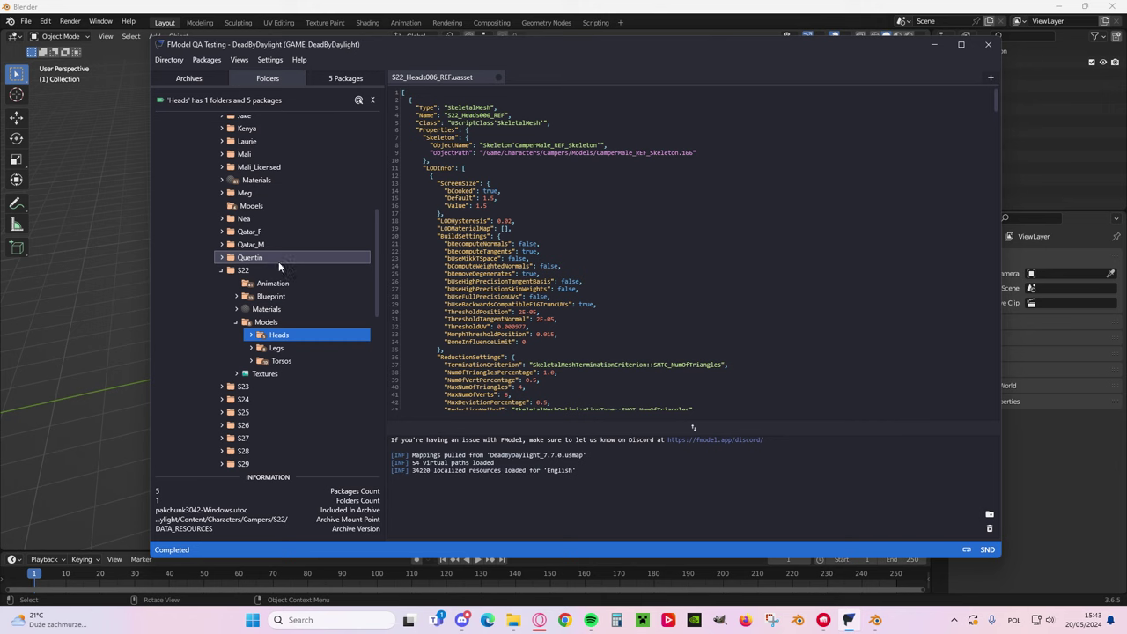
click(329, 80)
double_click(198, 173)
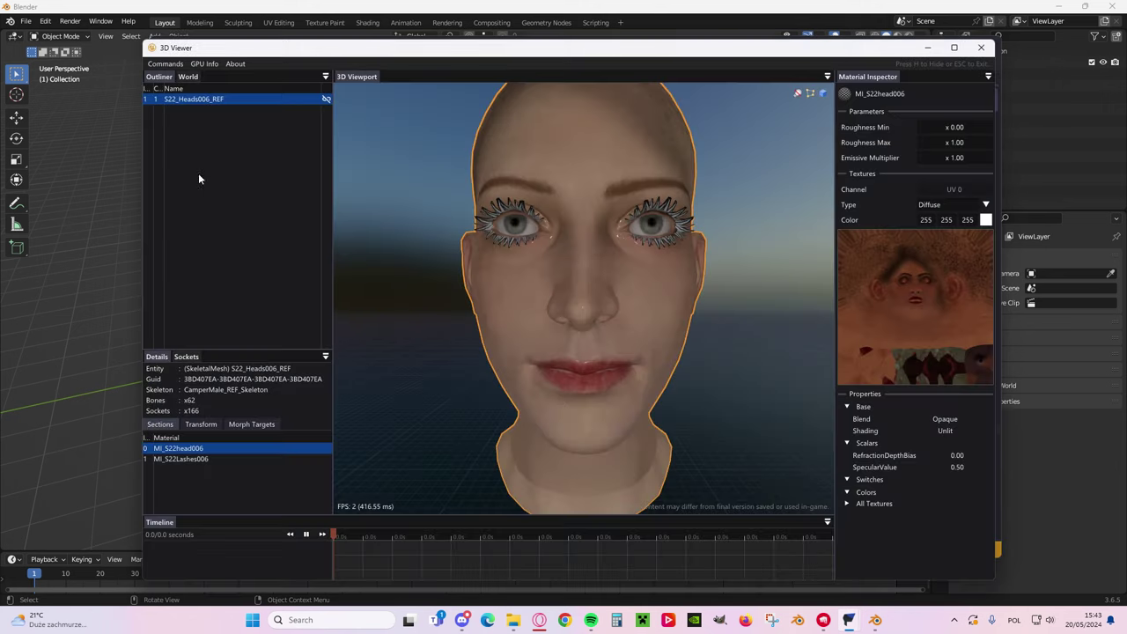
mouse_move(617, 262)
mouse_down()
mouse_move(564, 262)
mouse_move(622, 263)
mouse_move(606, 259)
mouse_up()
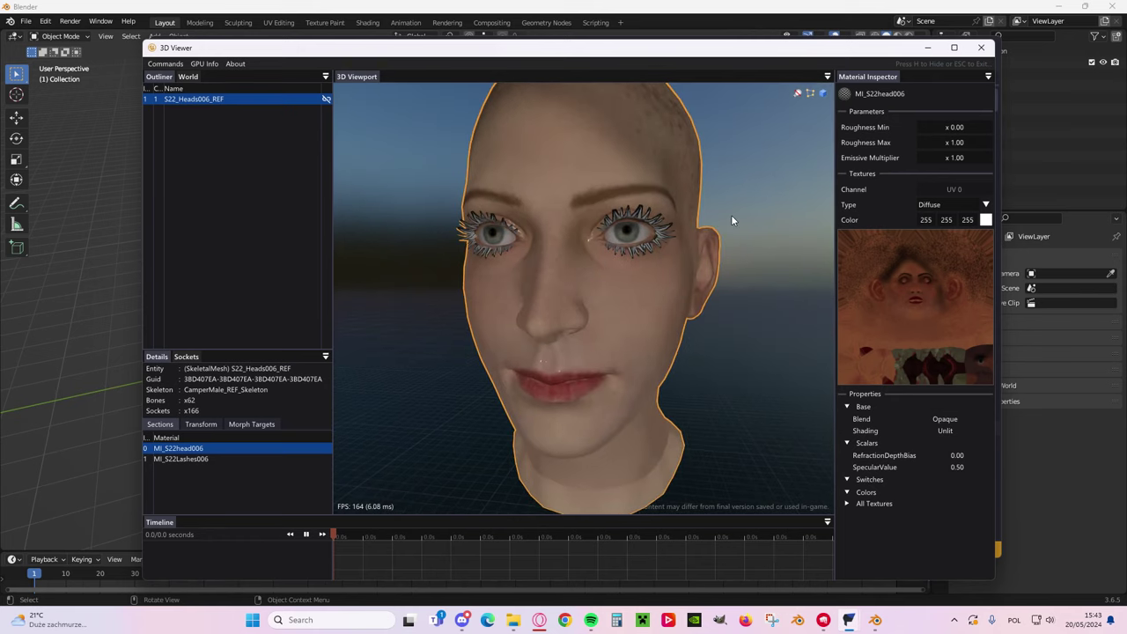
click(981, 47)
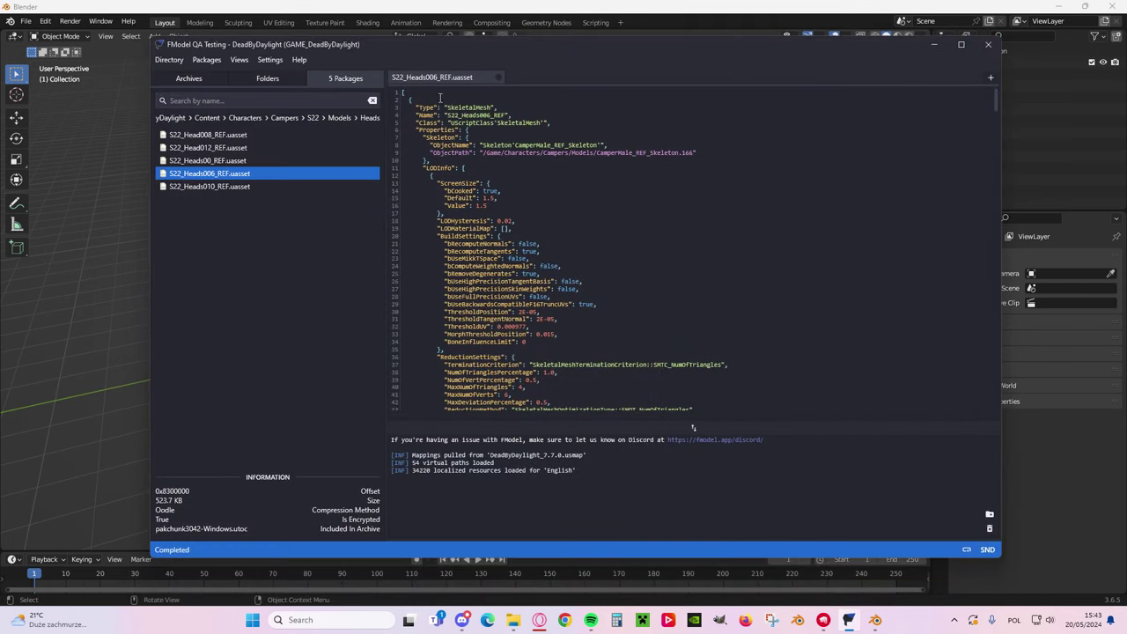
click(264, 77)
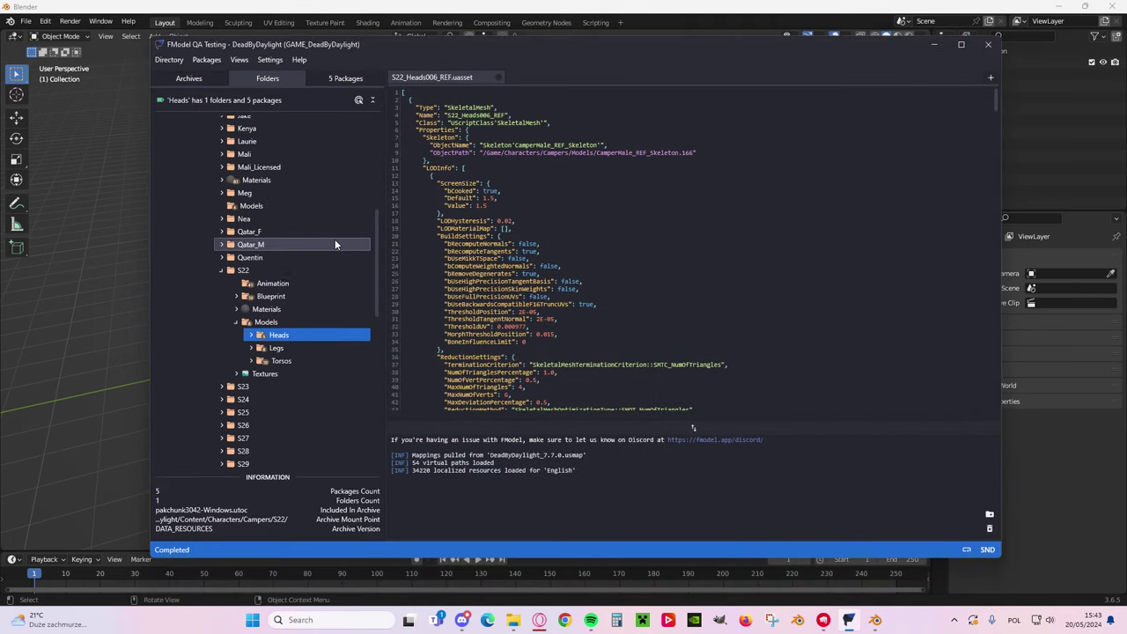
- Open the ACC folder under S22's Heads, preview S22_Hair_ACC006_REF.uasset in the 3D Viewer, and close the viewer
click(251, 335)
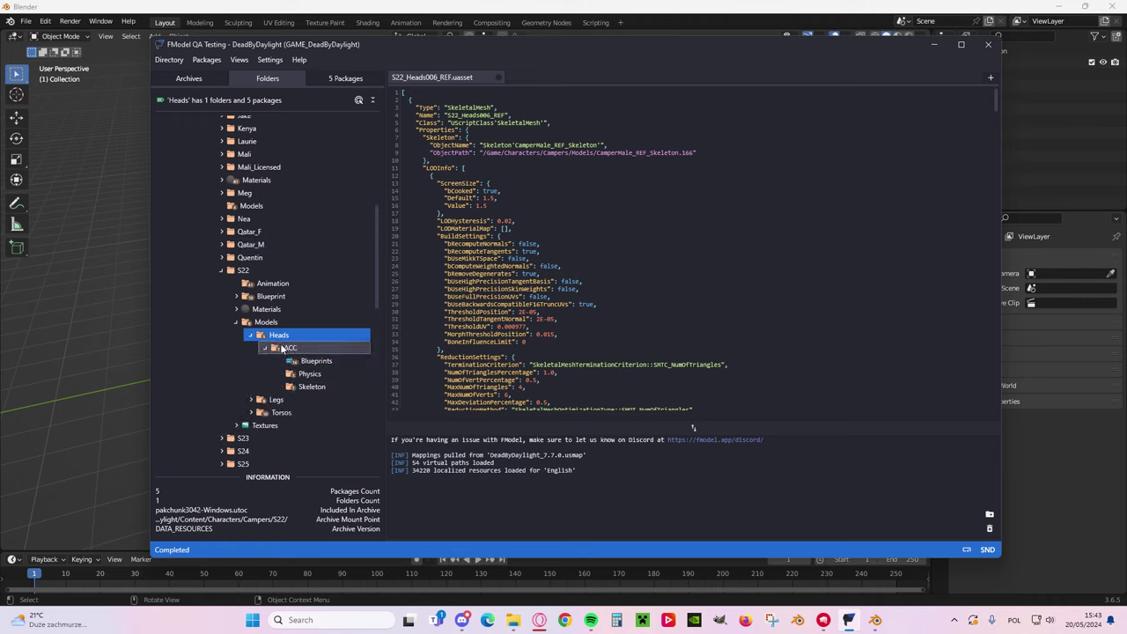
click(284, 349)
click(343, 81)
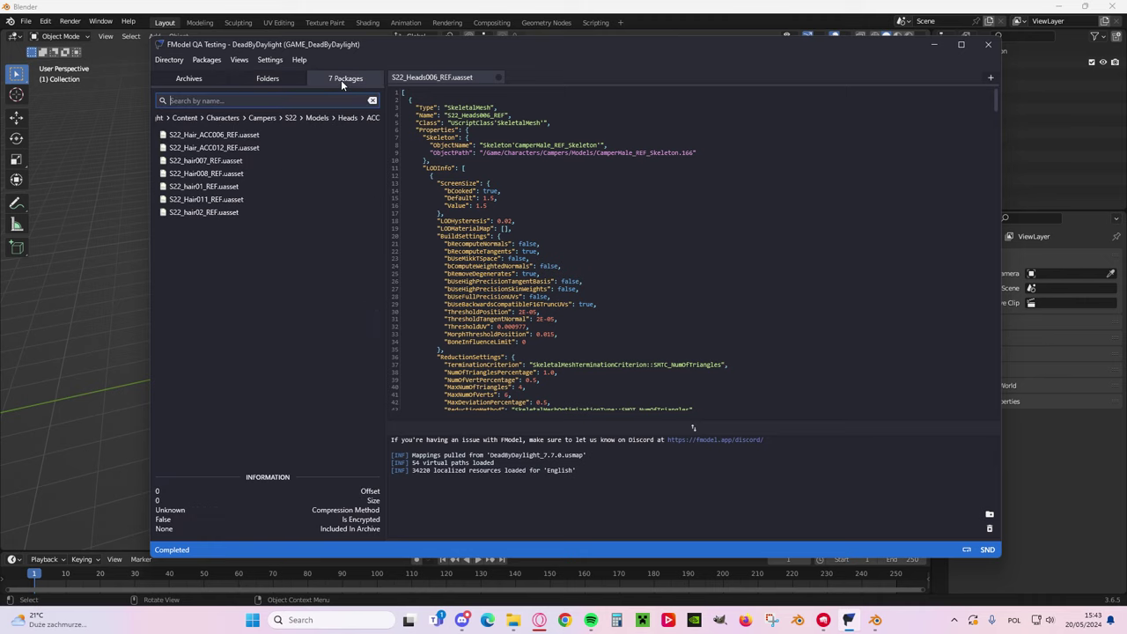
double_click(222, 136)
drag(622, 262, 528, 330)
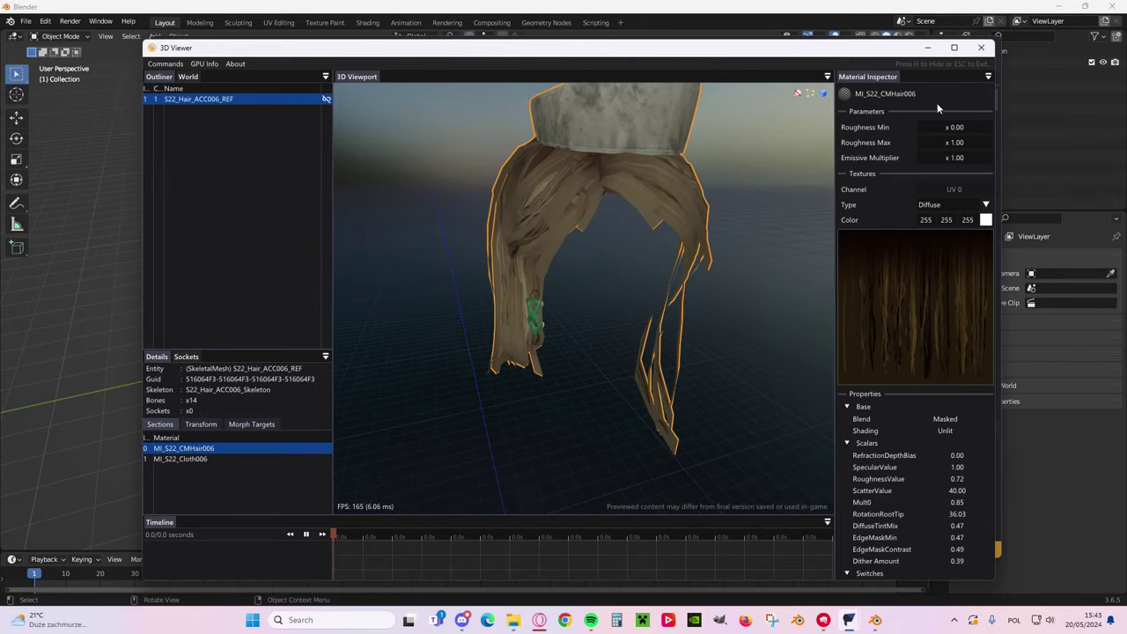
click(981, 47)
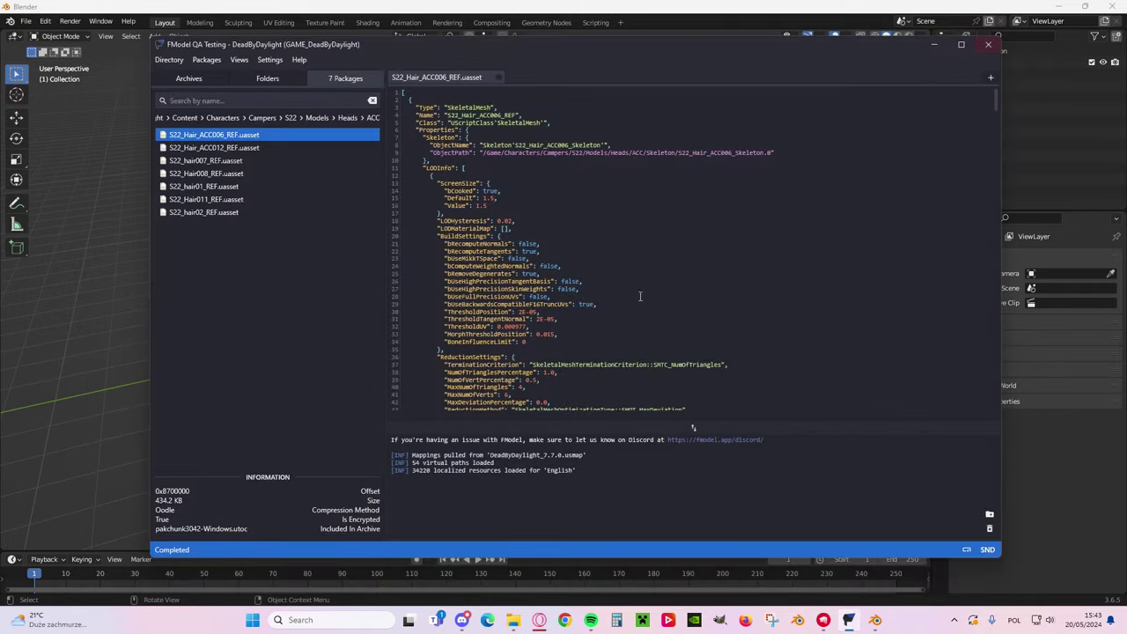
- Preview S22_Hair008_REF.uasset and S22_Hair011_REF.uasset in the 3D Viewer, closing the viewer after each one
double_click(233, 173)
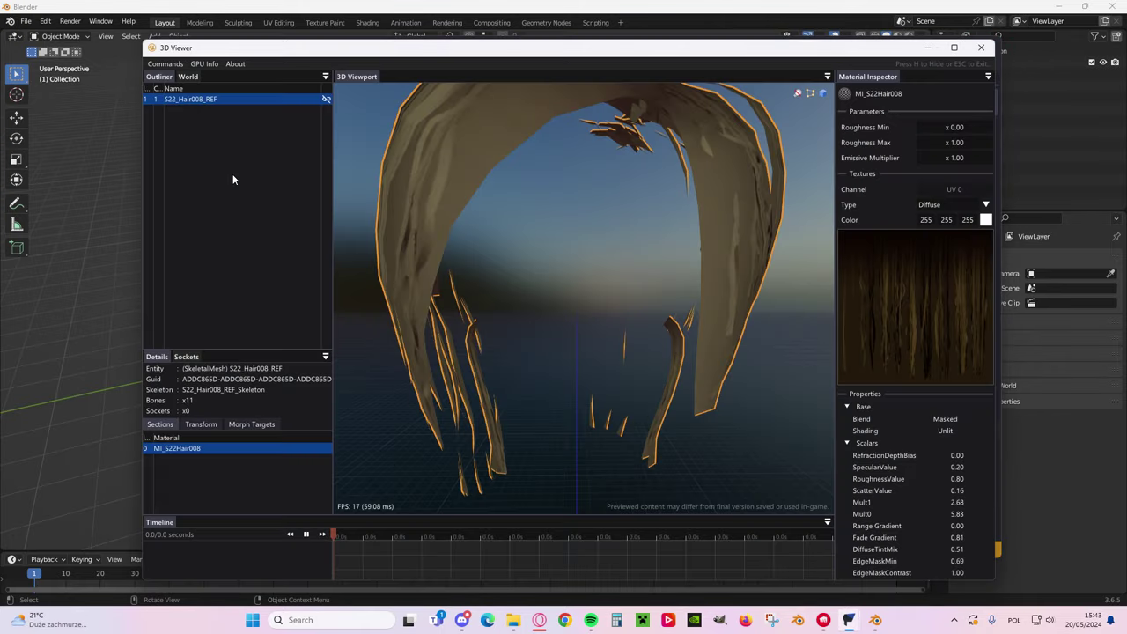
drag(583, 298, 722, 298)
click(981, 47)
click(266, 197)
double_click(266, 197)
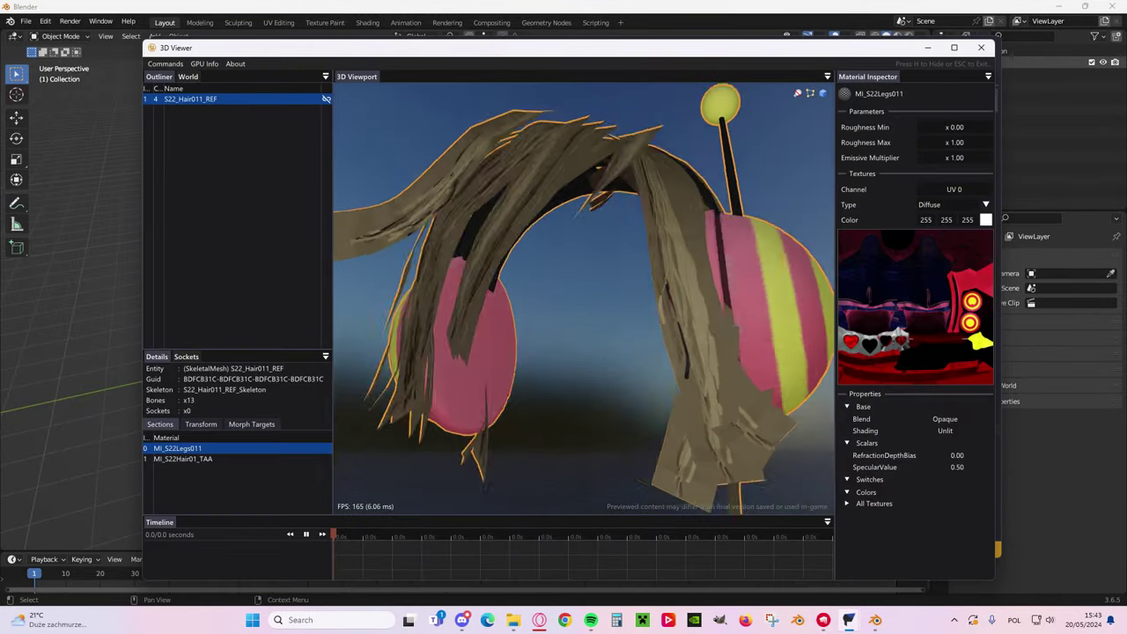
click(981, 47)
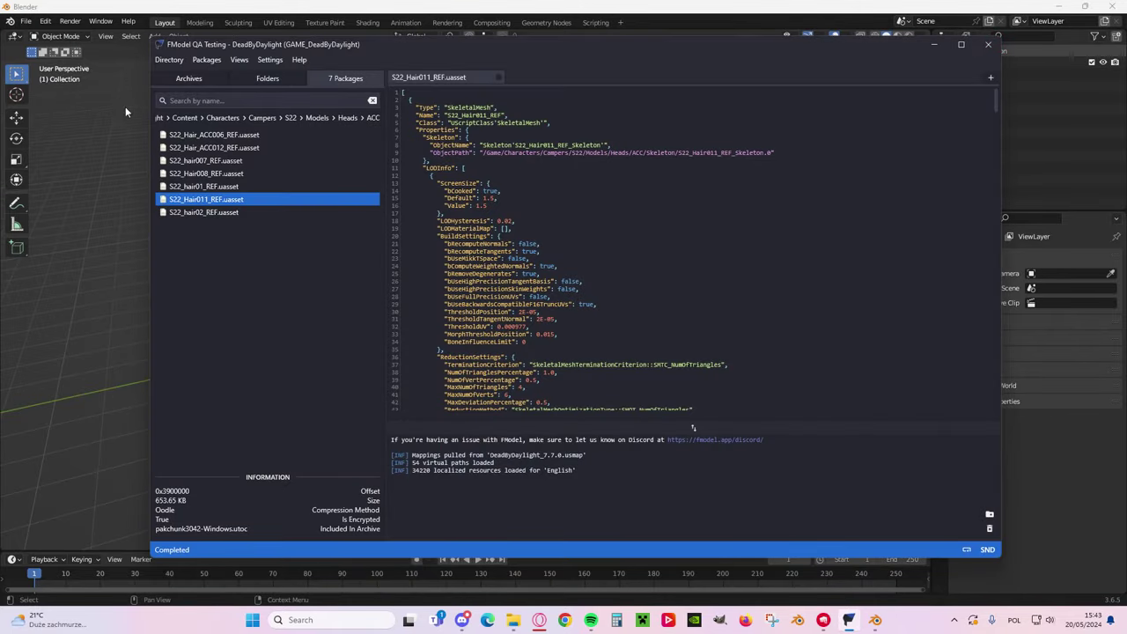
- Return to the folder tree, collapse Heads, and check the subfolders of S22's Legs folder
click(285, 78)
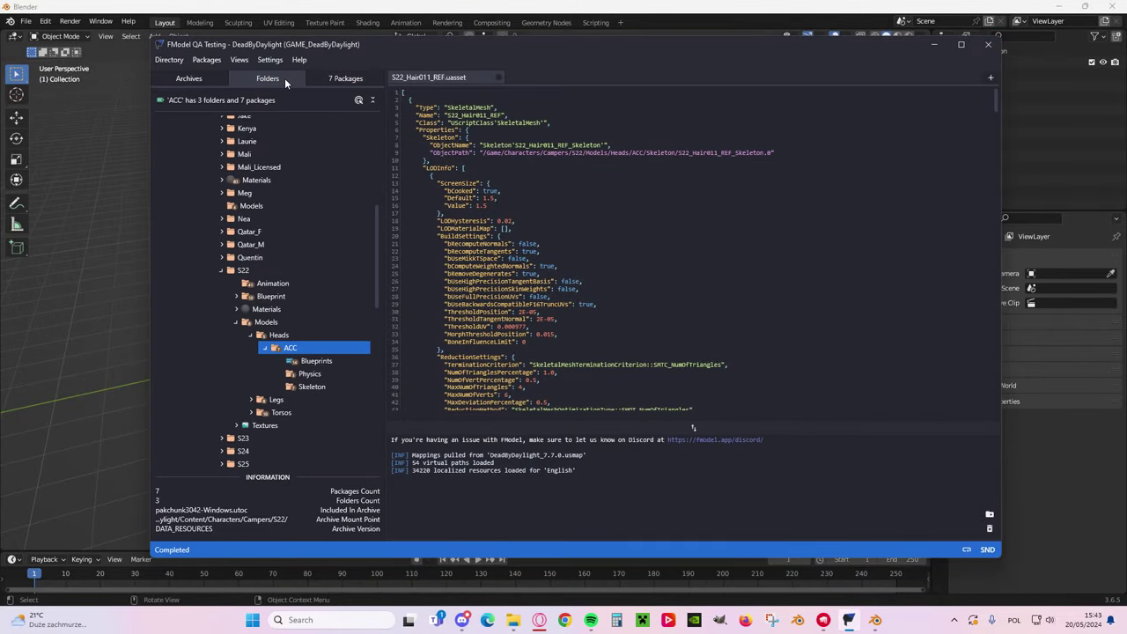
double_click(275, 336)
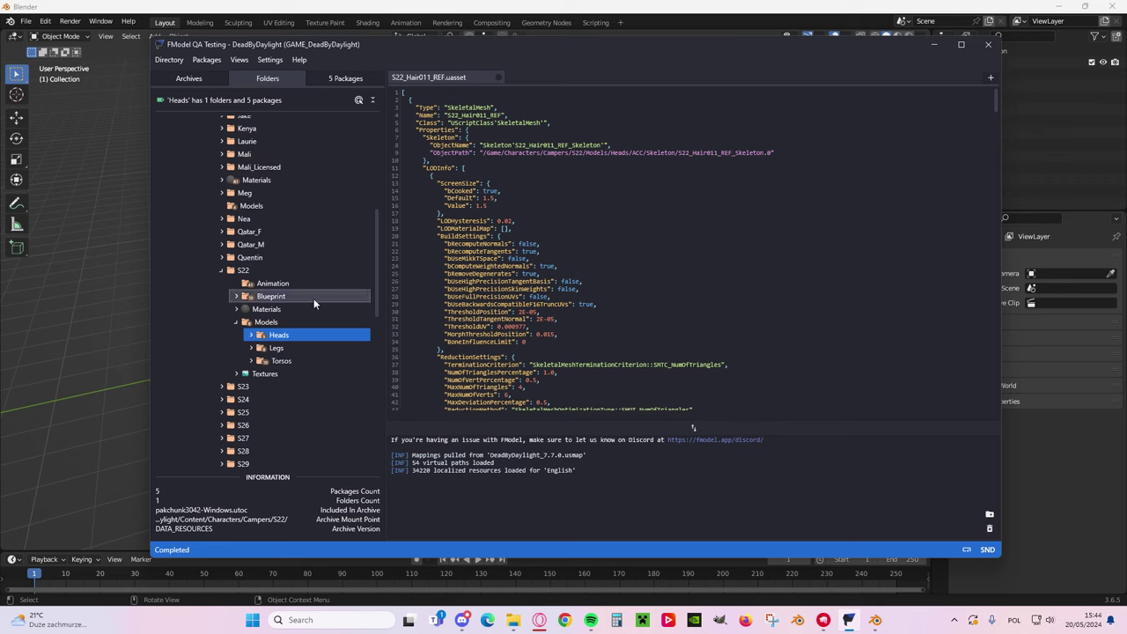
click(277, 349)
click(252, 349)
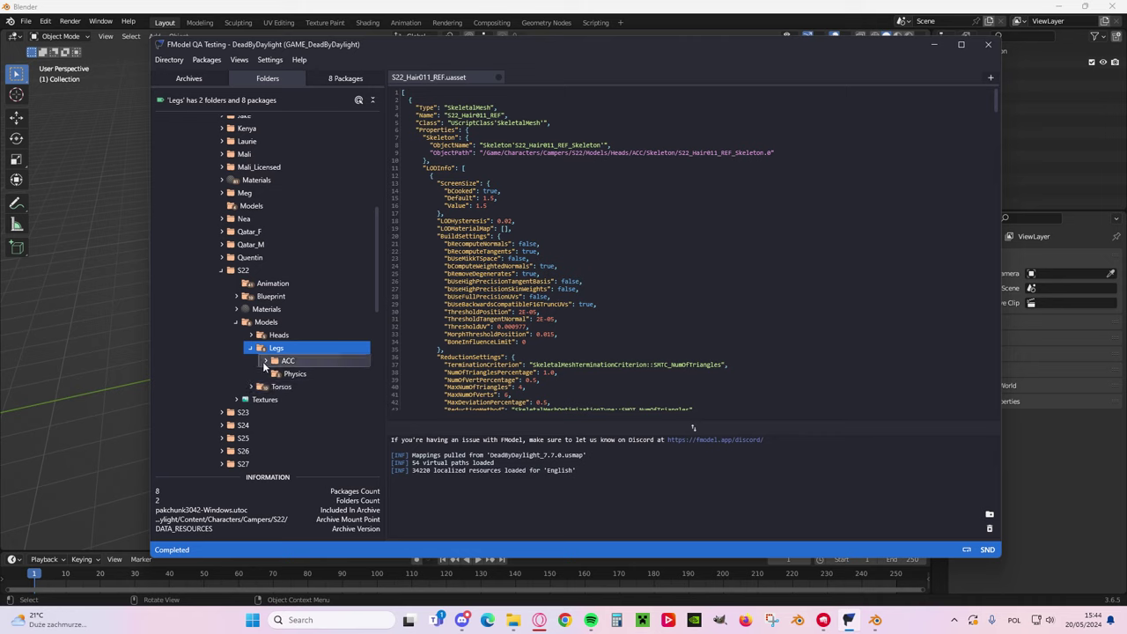
click(251, 348)
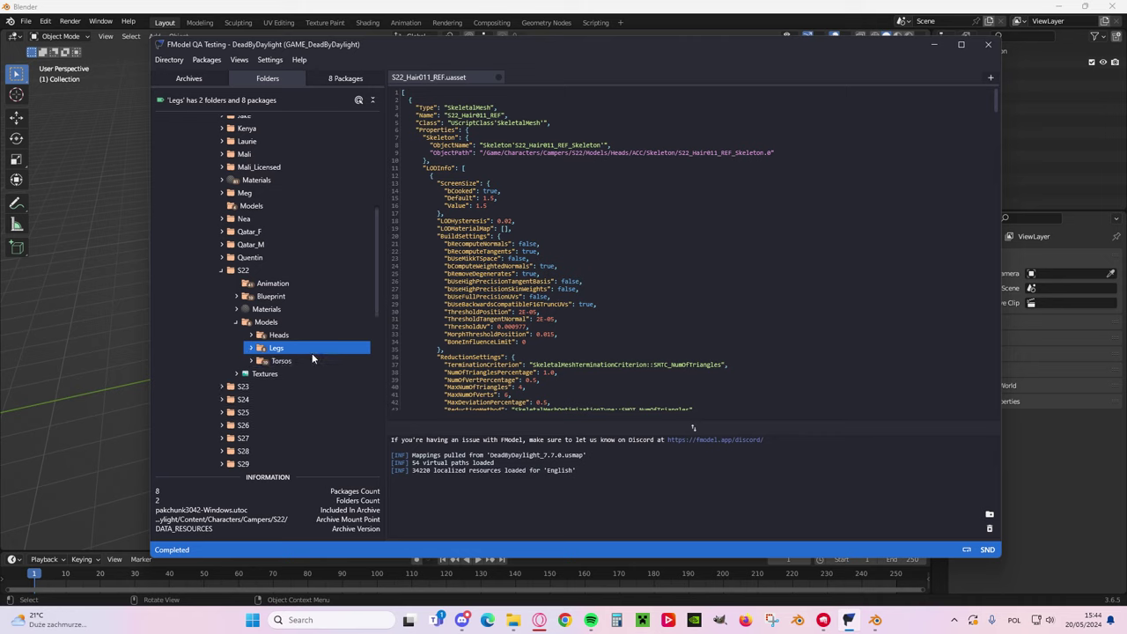
- Preview S22_Legs006_REF.uasset in the 3D Viewer, close it, and review the file's Save Model export option
click(333, 78)
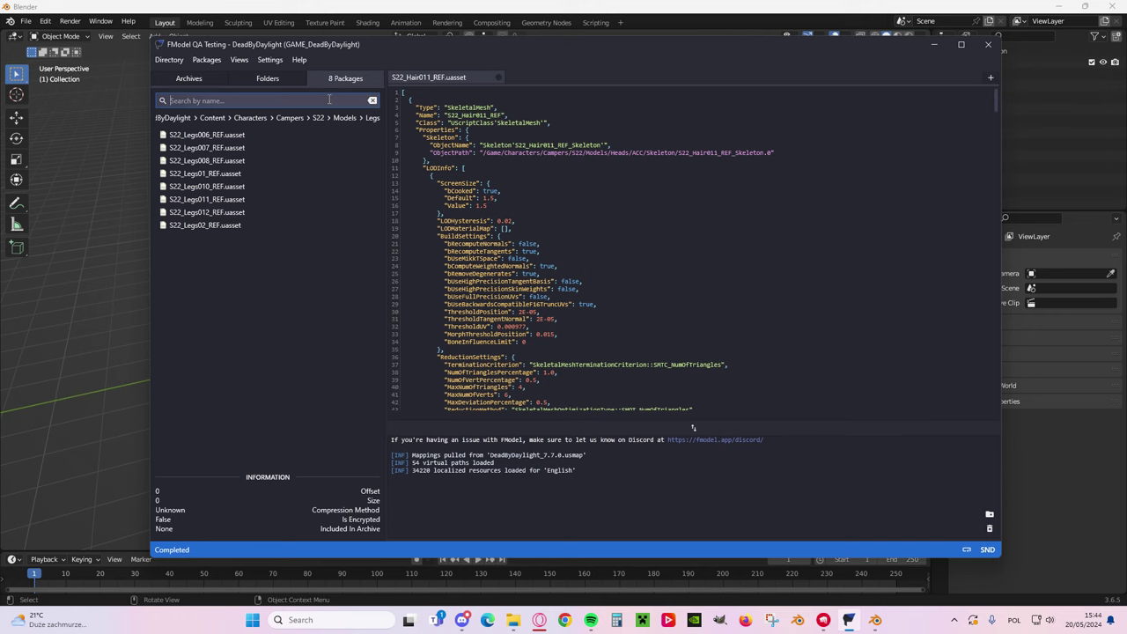
double_click(209, 133)
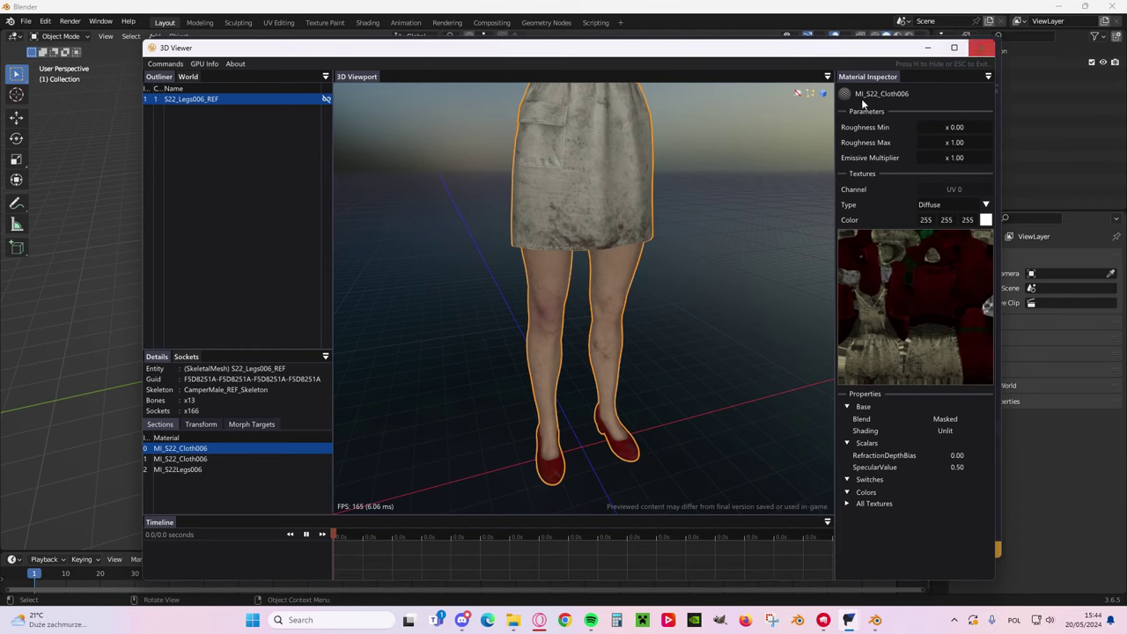
key(Escape)
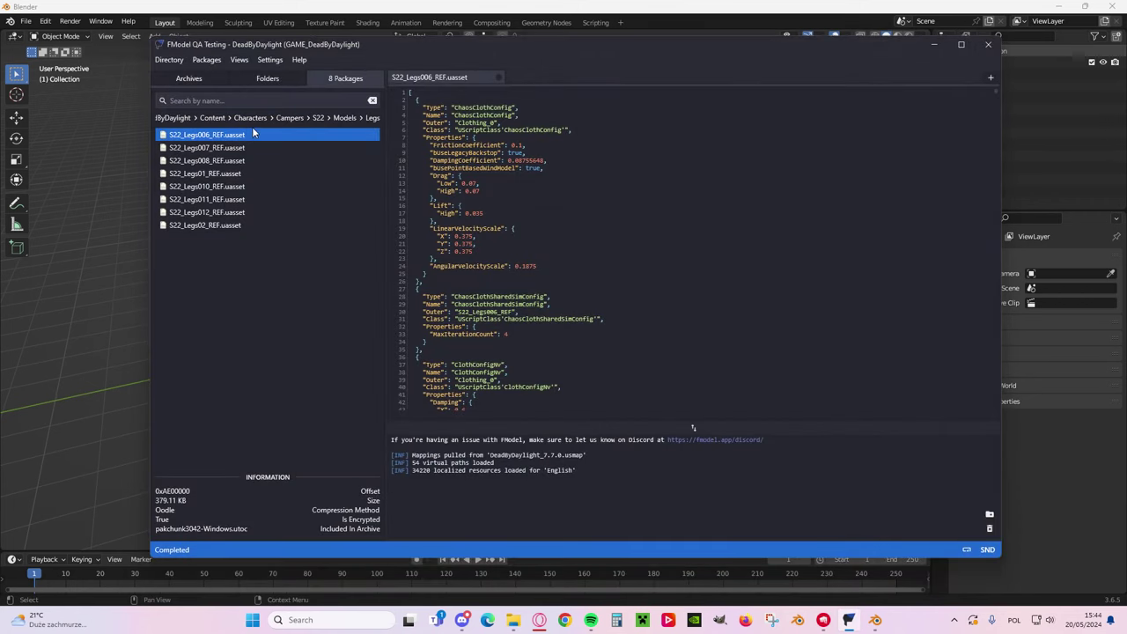
right_click(194, 133)
click(126, 208)
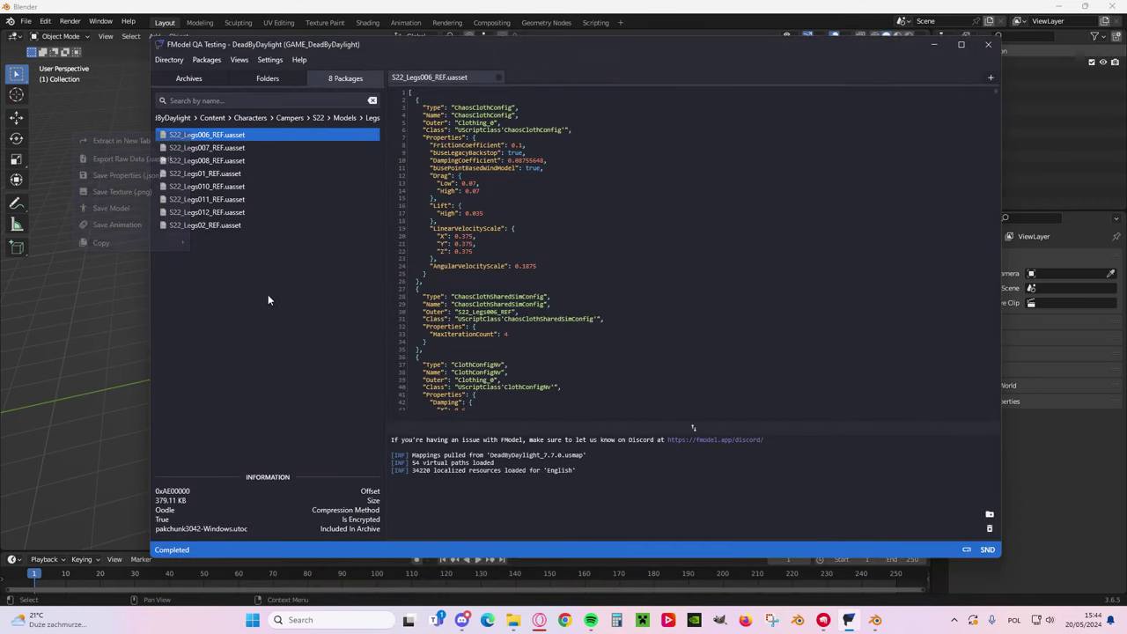
- Open the packages of S22's Torsos folder, preview S22_Torso006_REF.uasset in the 3D Viewer, and close the viewer
click(294, 77)
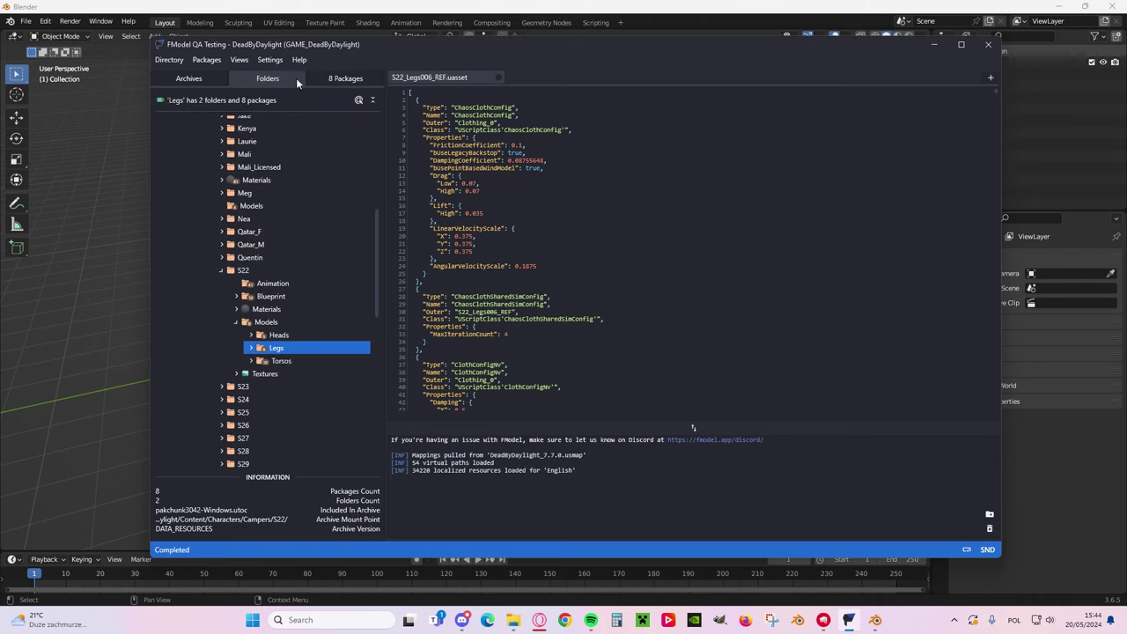
click(284, 360)
click(356, 79)
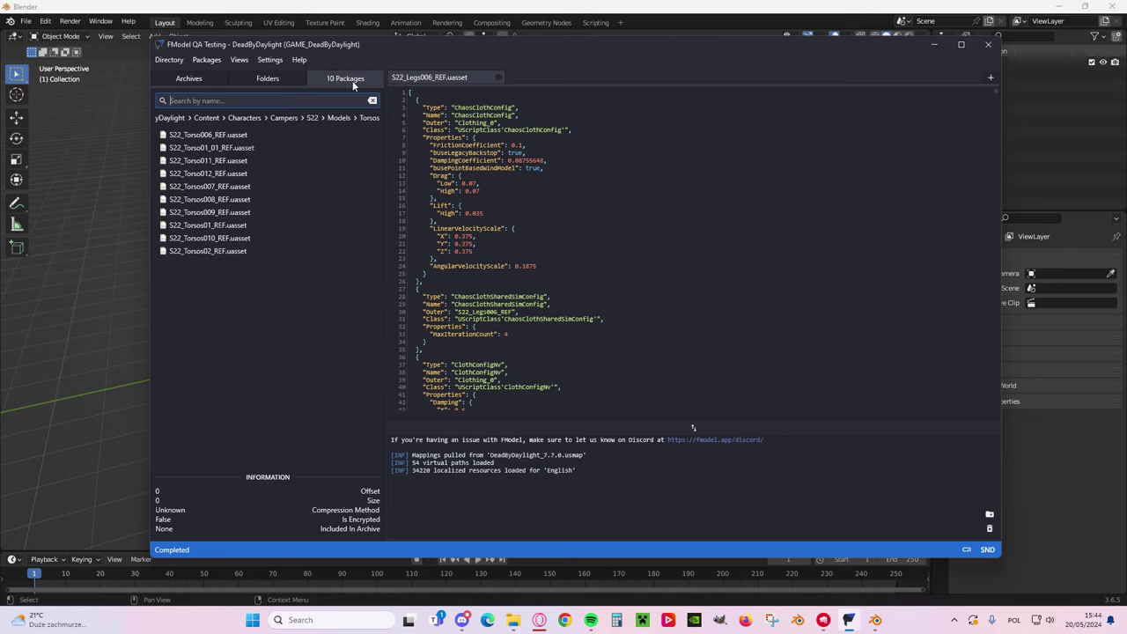
double_click(209, 135)
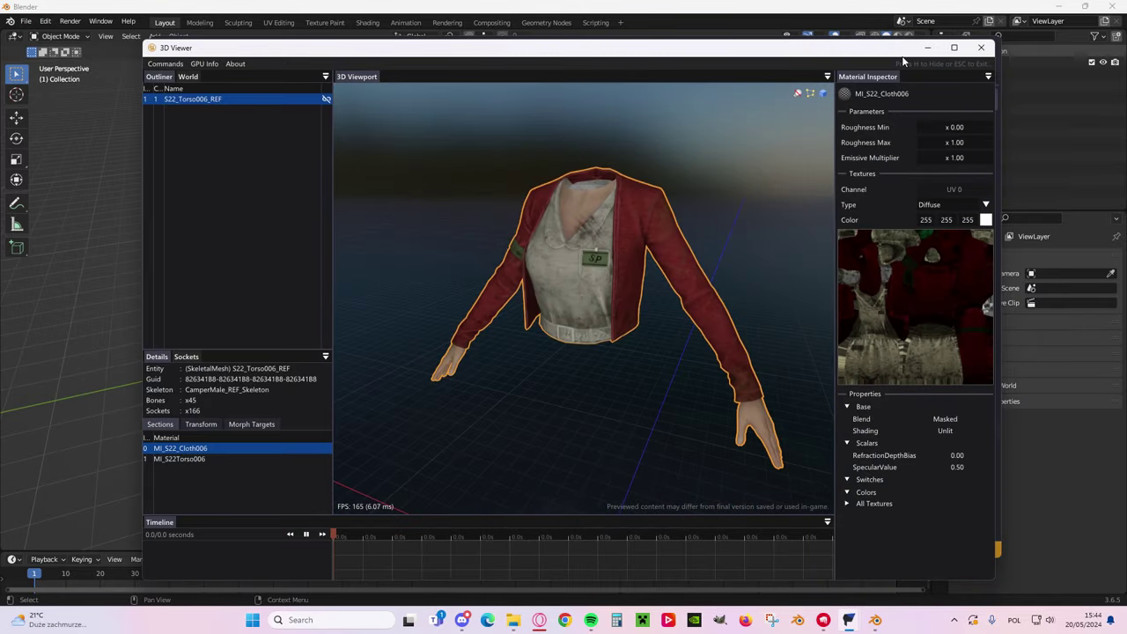
click(981, 47)
- Preview S22_Torsos01_REF.uasset in the 3D Viewer, orbit around it, close the viewer, and return to the folder tree
click(208, 226)
double_click(225, 226)
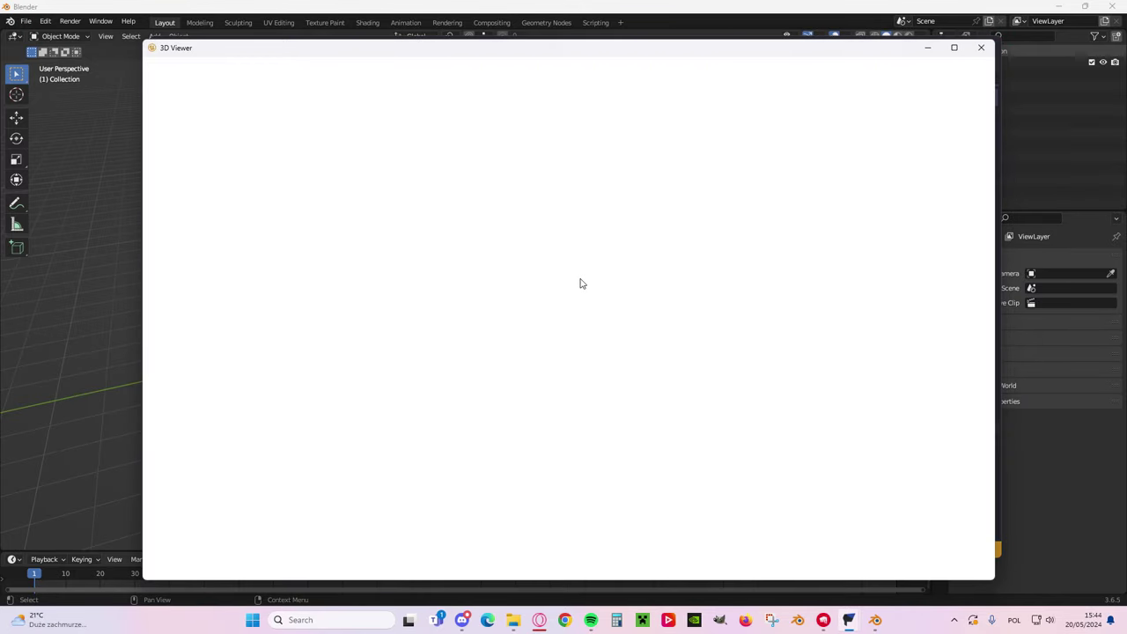
drag(576, 238, 341, 240)
click(982, 47)
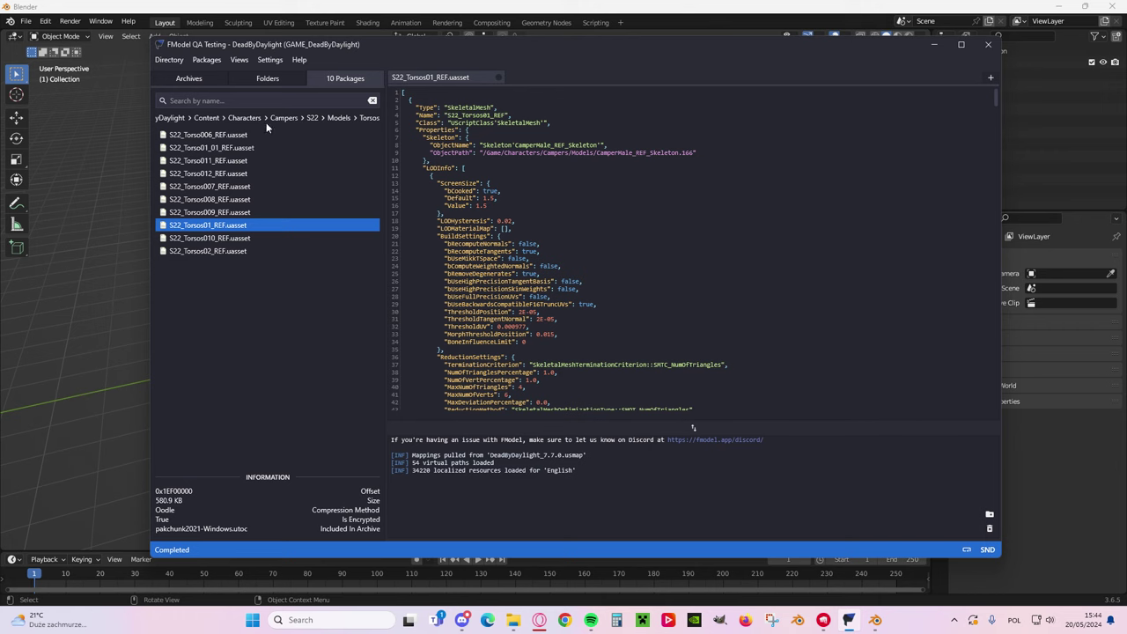
click(278, 77)
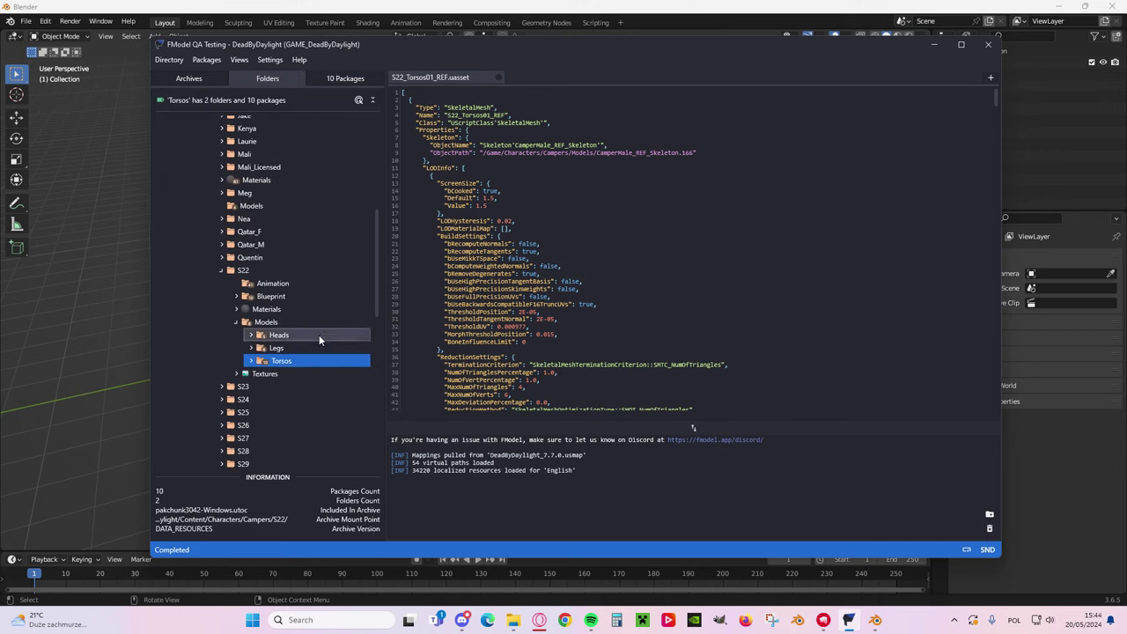
- Switch to Blender and start a PSK import from the PSK/PSA add-on
click(935, 44)
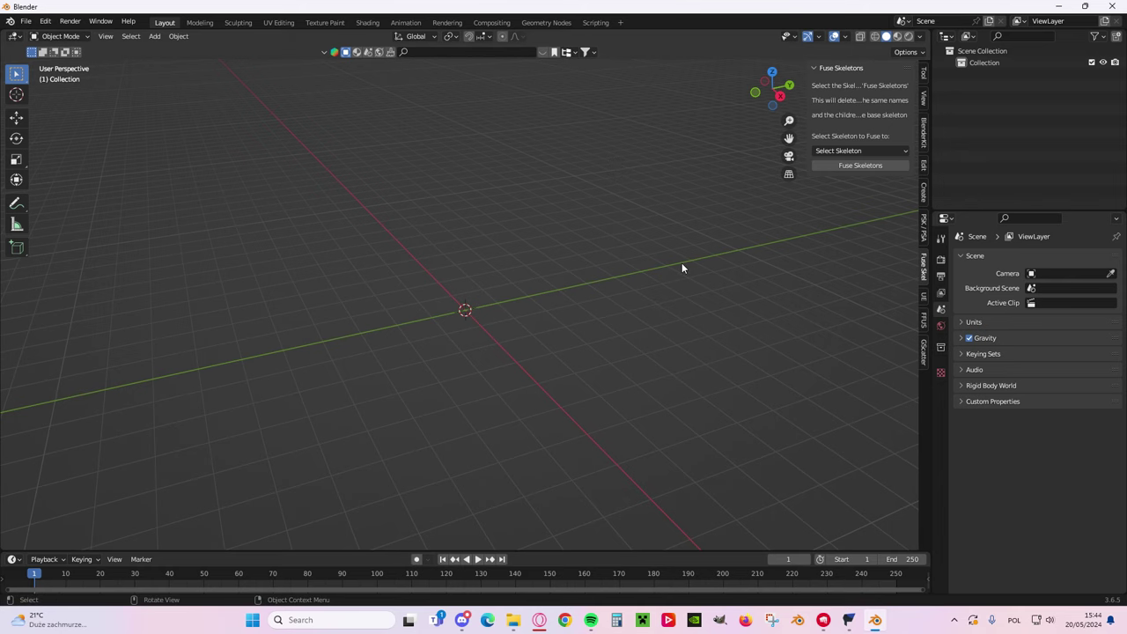
middle_drag(642, 221, 510, 260)
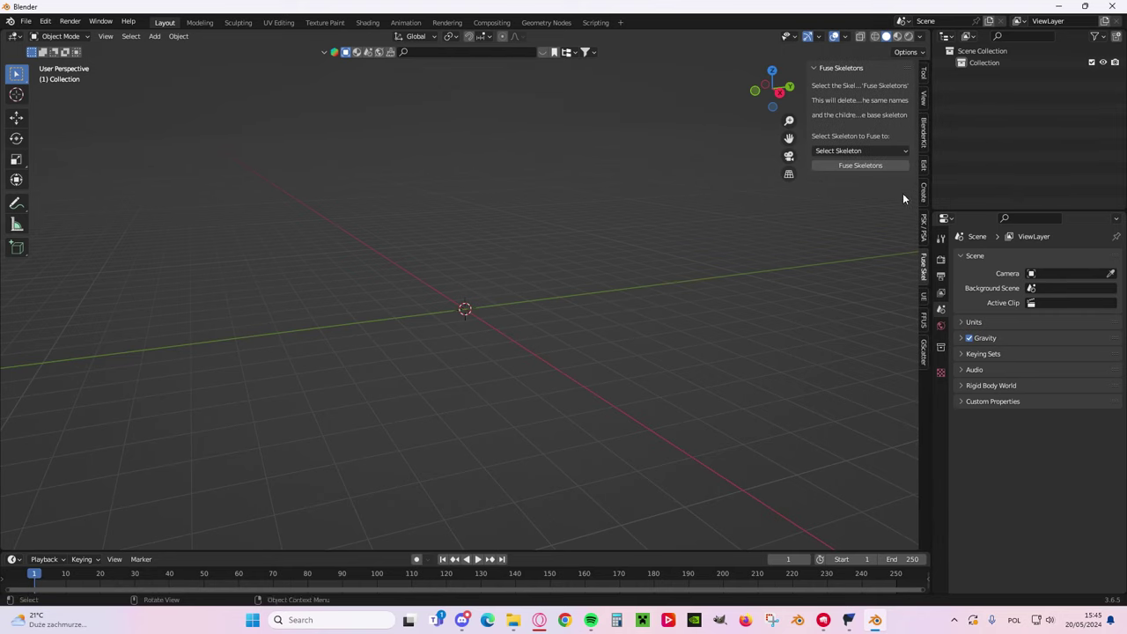
click(924, 226)
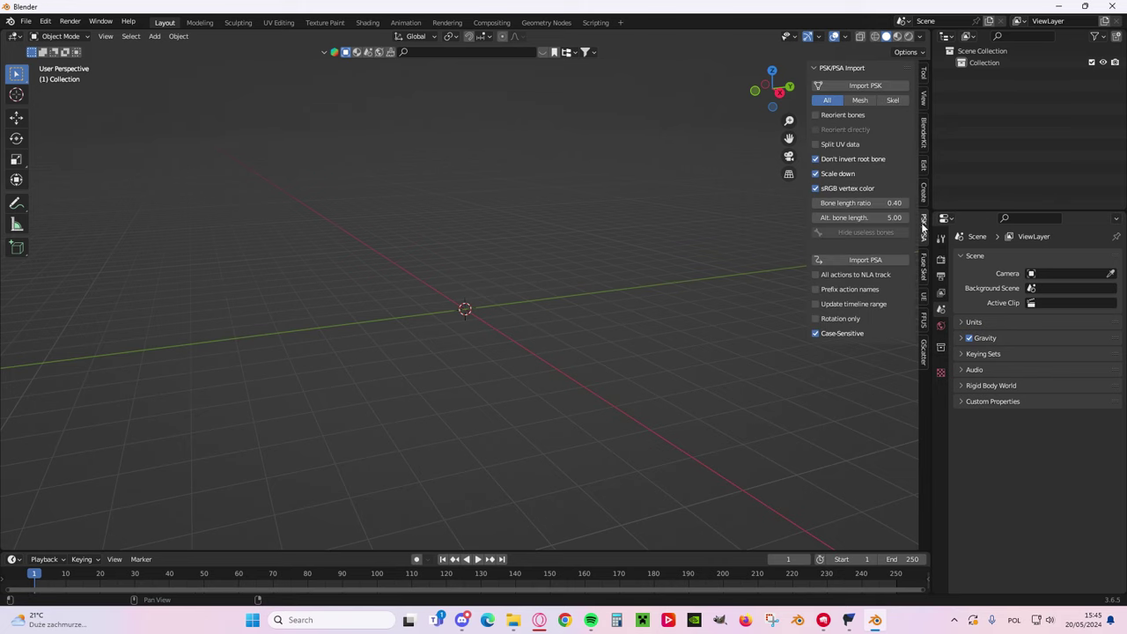
click(863, 86)
- Browse the PSK import dialog to the Fmodel folder on the Desktop
drag(605, 133, 597, 101)
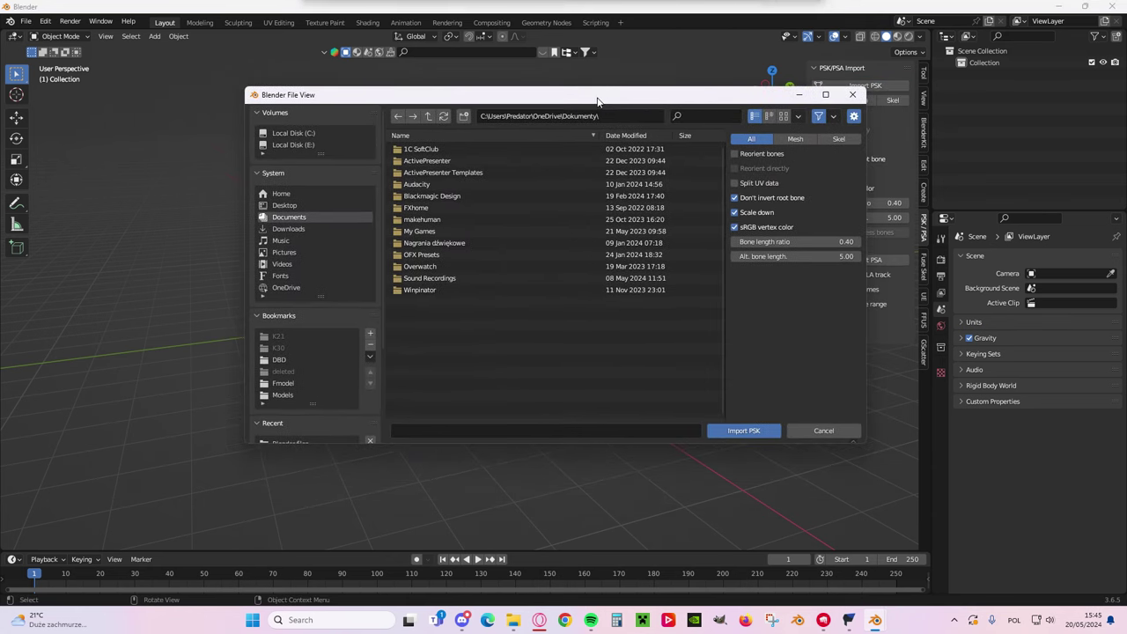
click(414, 185)
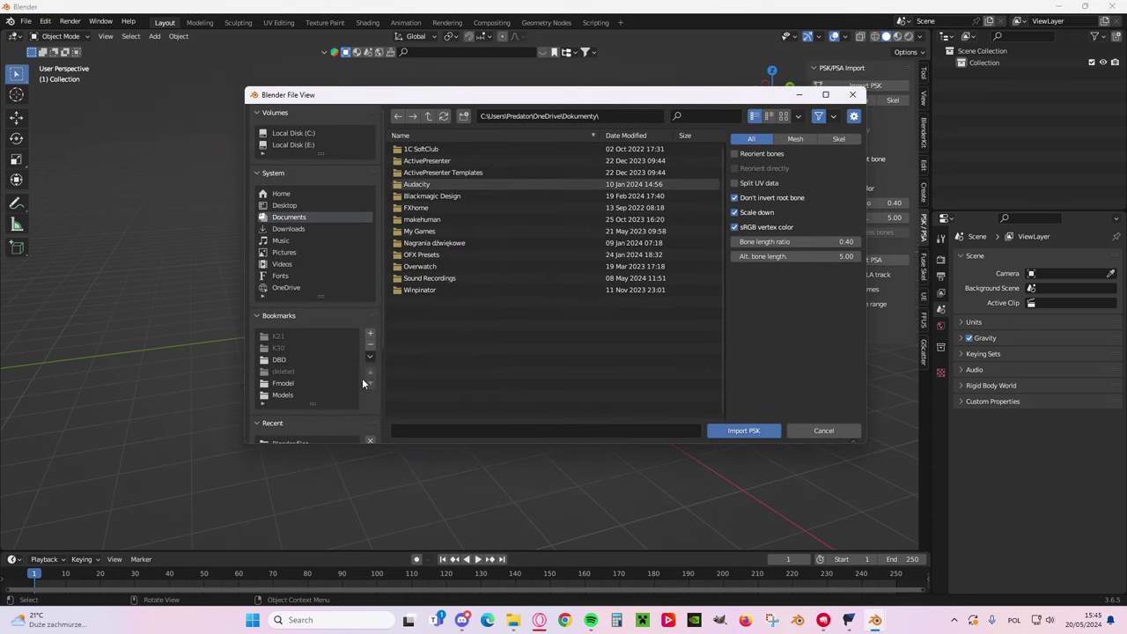
click(282, 384)
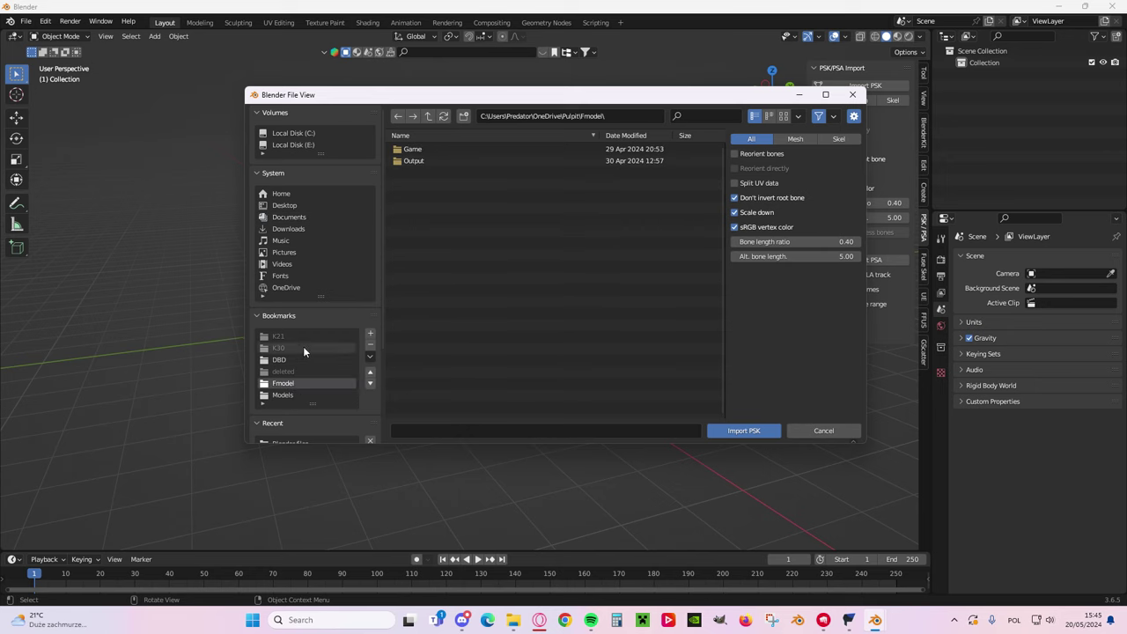
click(281, 206)
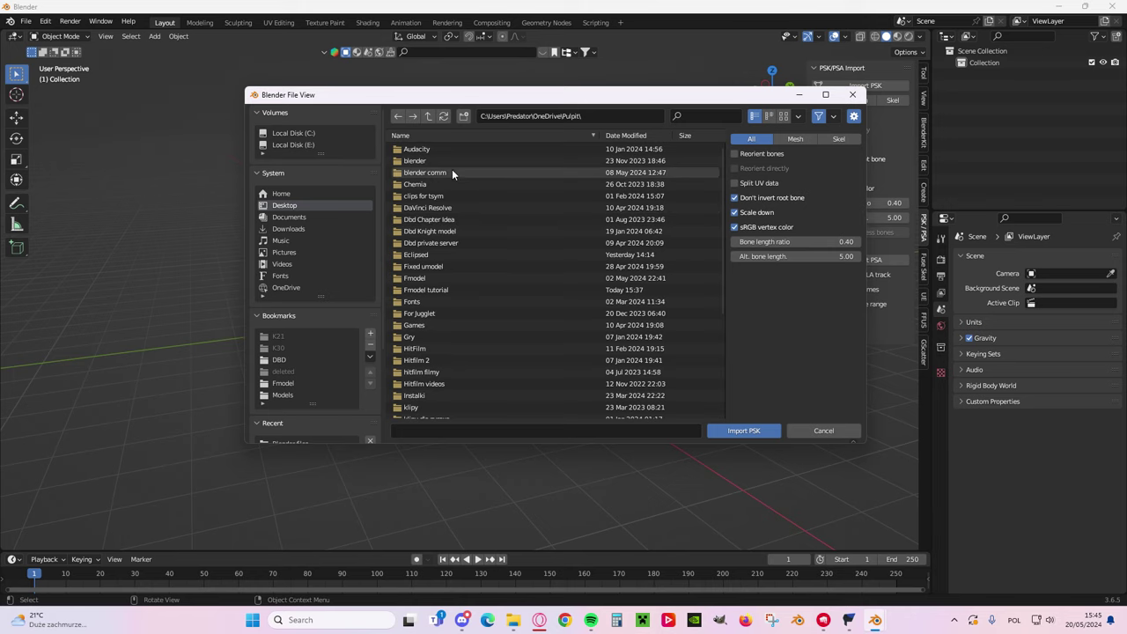
double_click(426, 277)
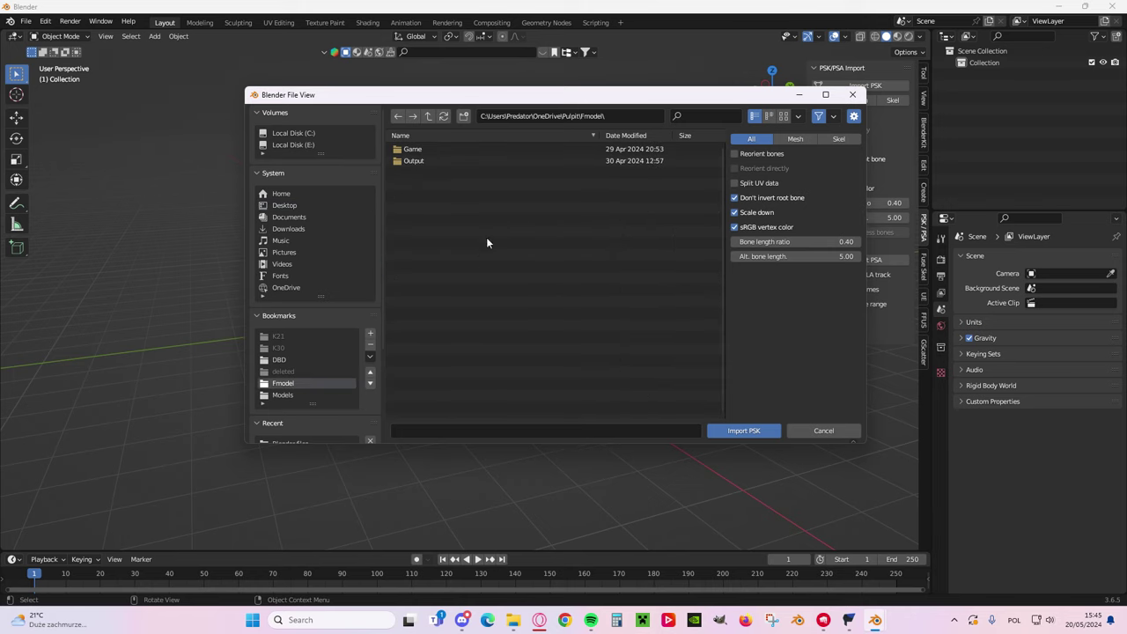
- Open the Output folder inside the Fmodel folder for the PSK import
drag(485, 99, 509, 105)
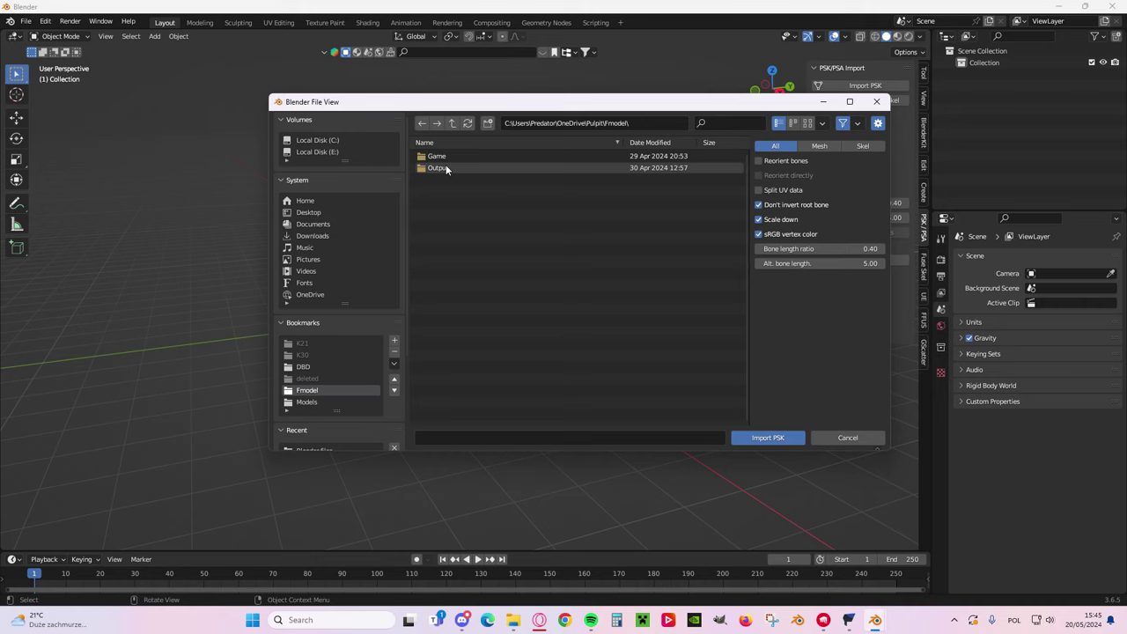
click(446, 167)
click(447, 168)
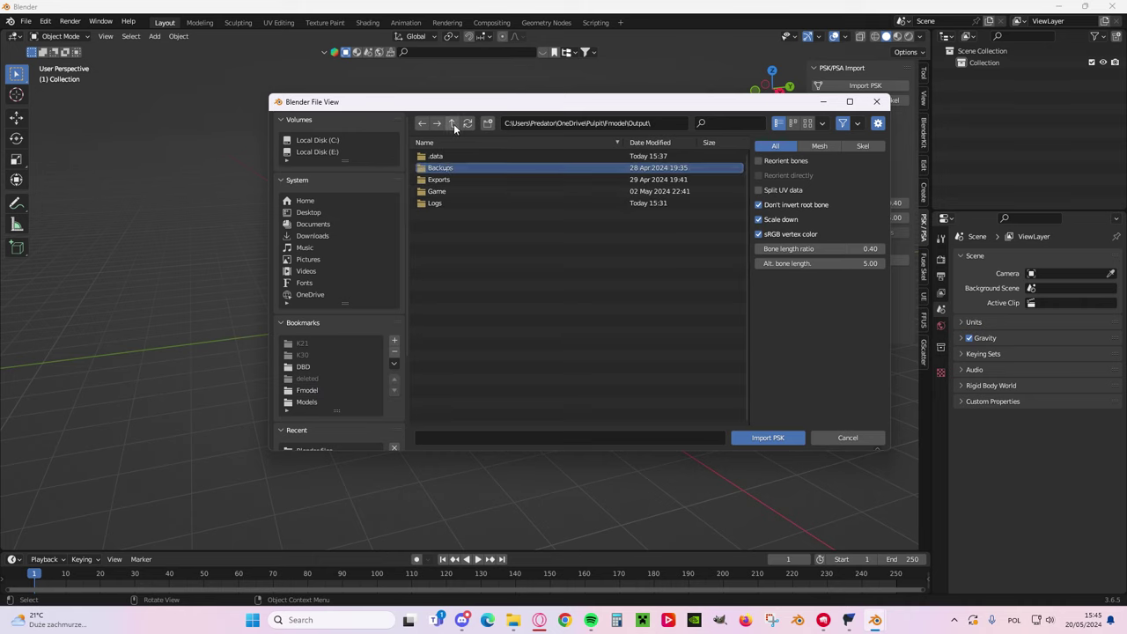
click(452, 124)
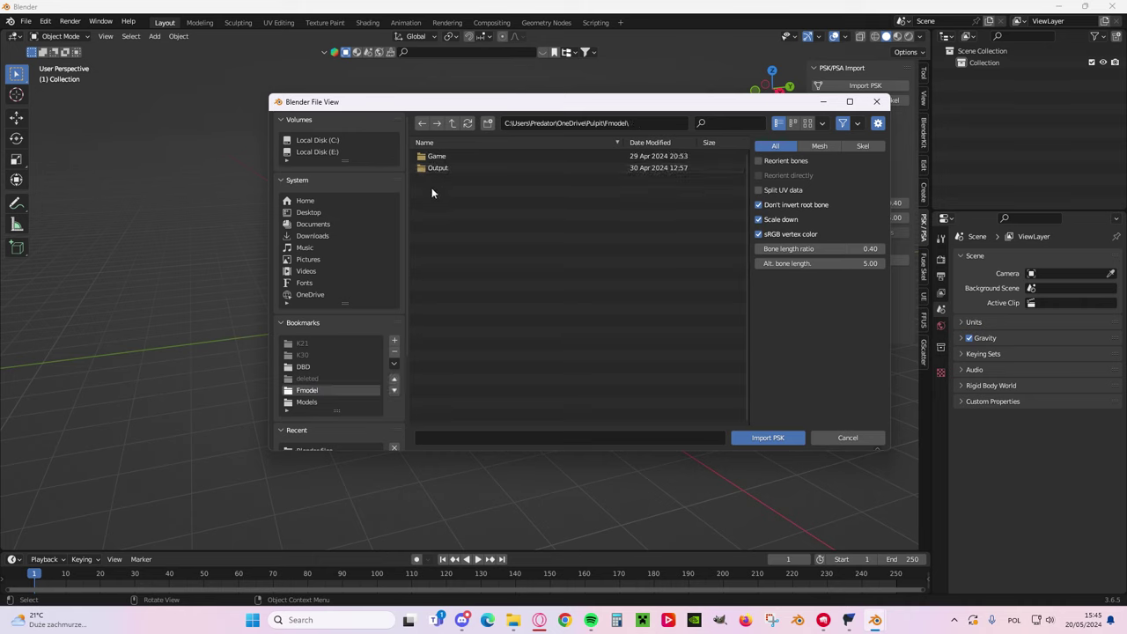
click(483, 167)
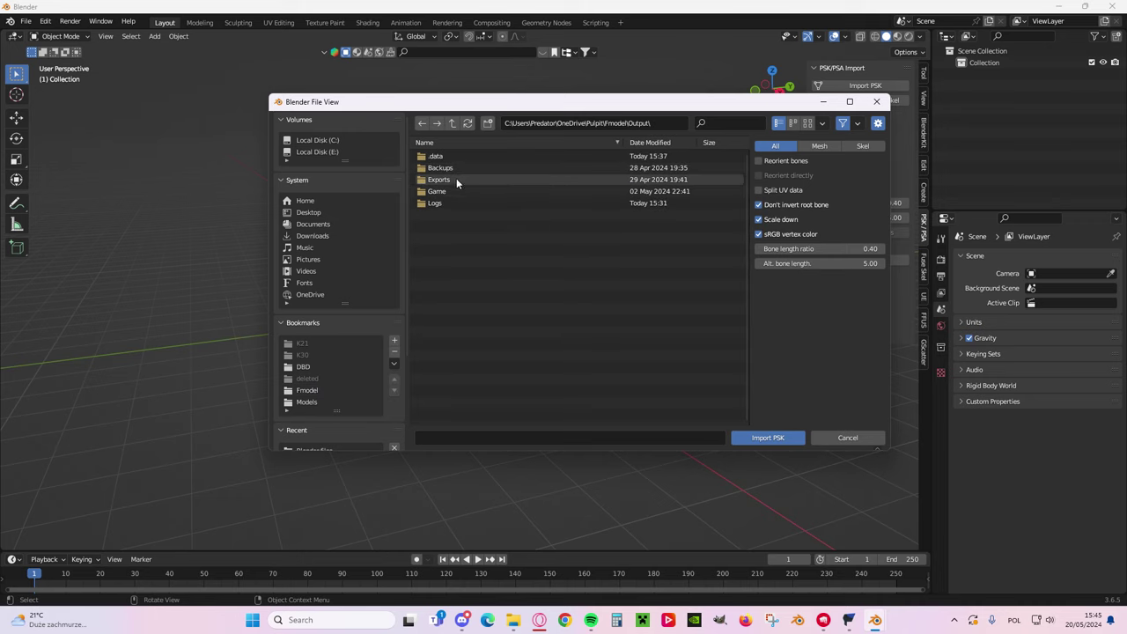
click(466, 192)
click(467, 192)
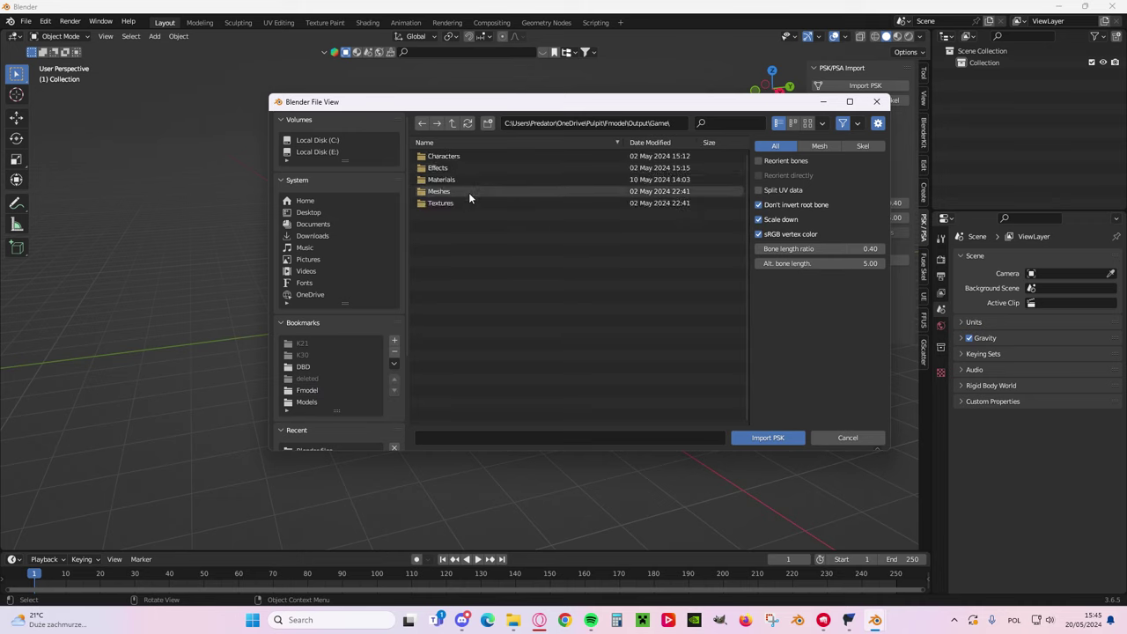
click(453, 123)
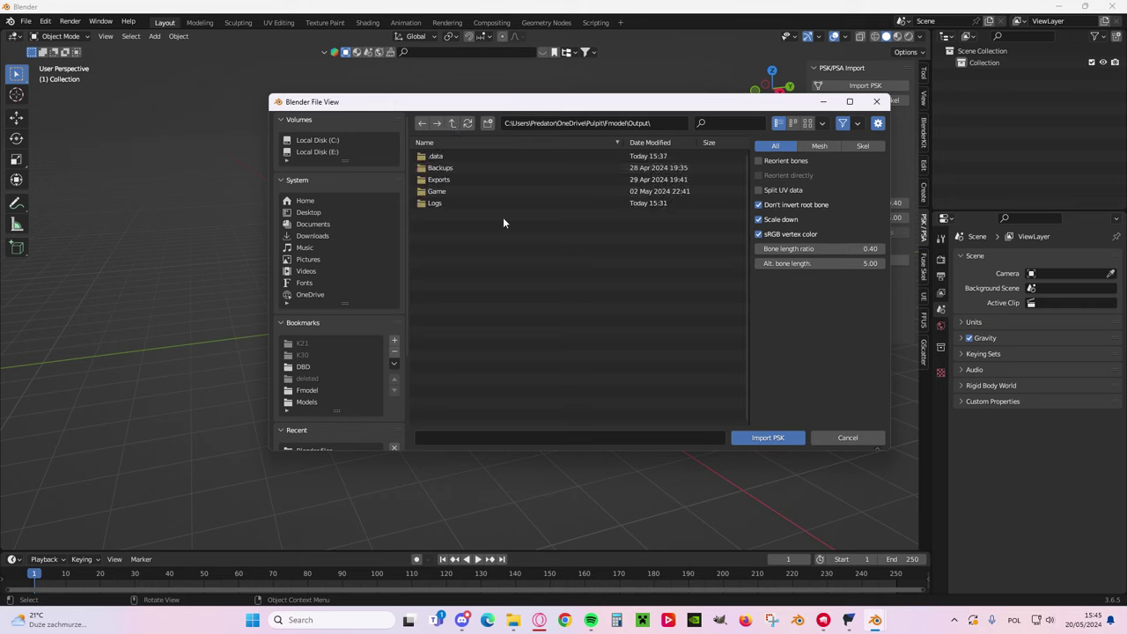
- Browse the PSK import dialog through Game, Characters, Campers and S22 to the Models folder
click(434, 192)
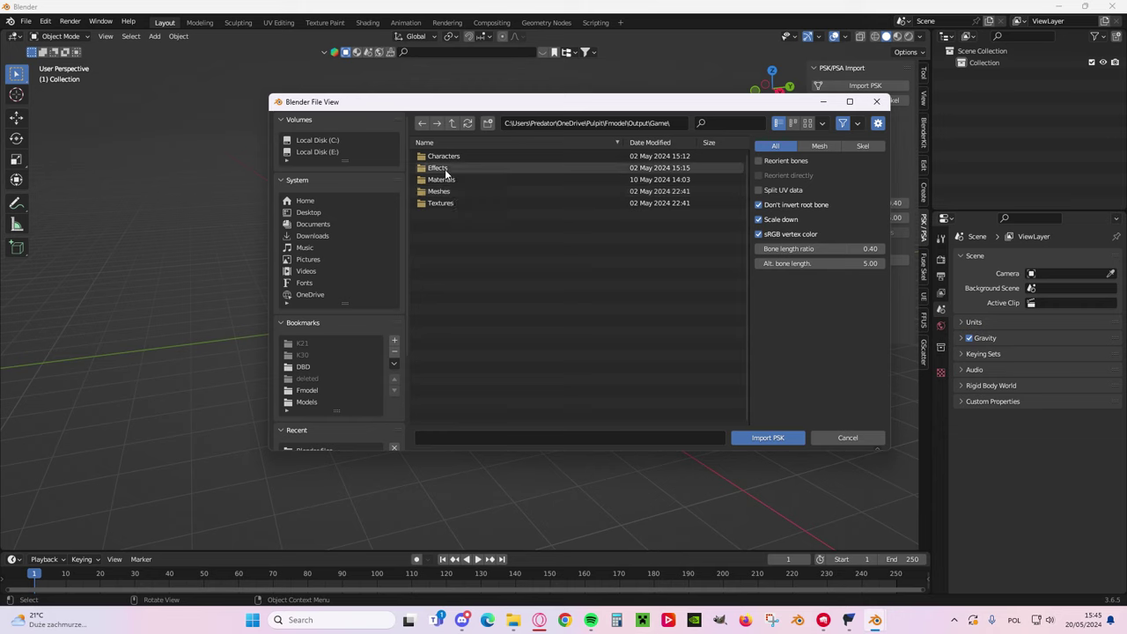
click(437, 187)
click(451, 122)
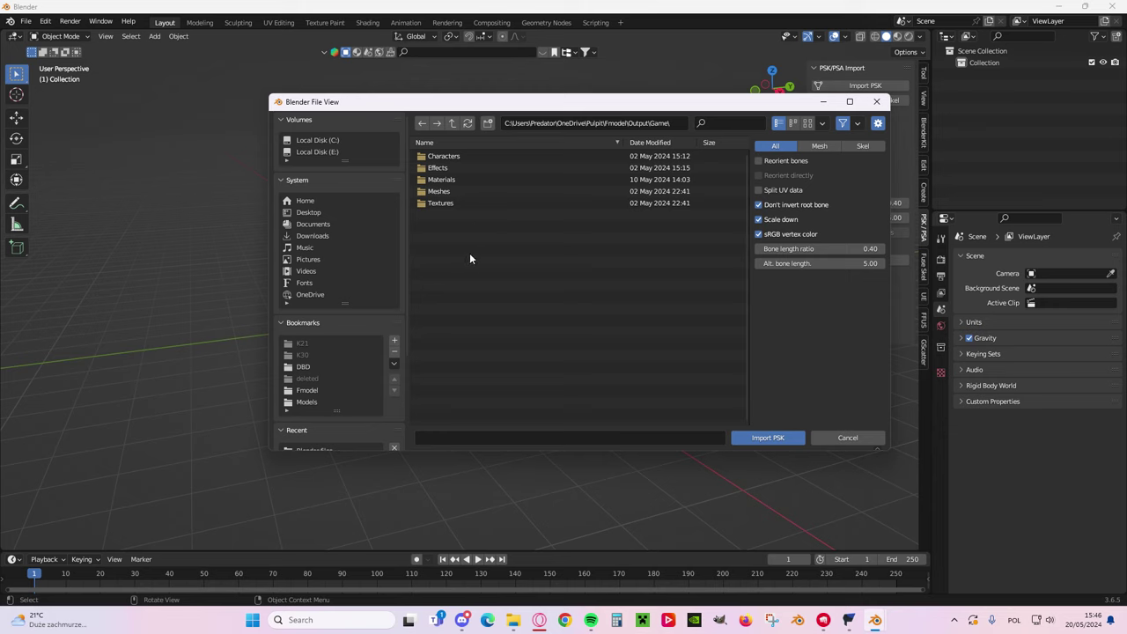
click(482, 155)
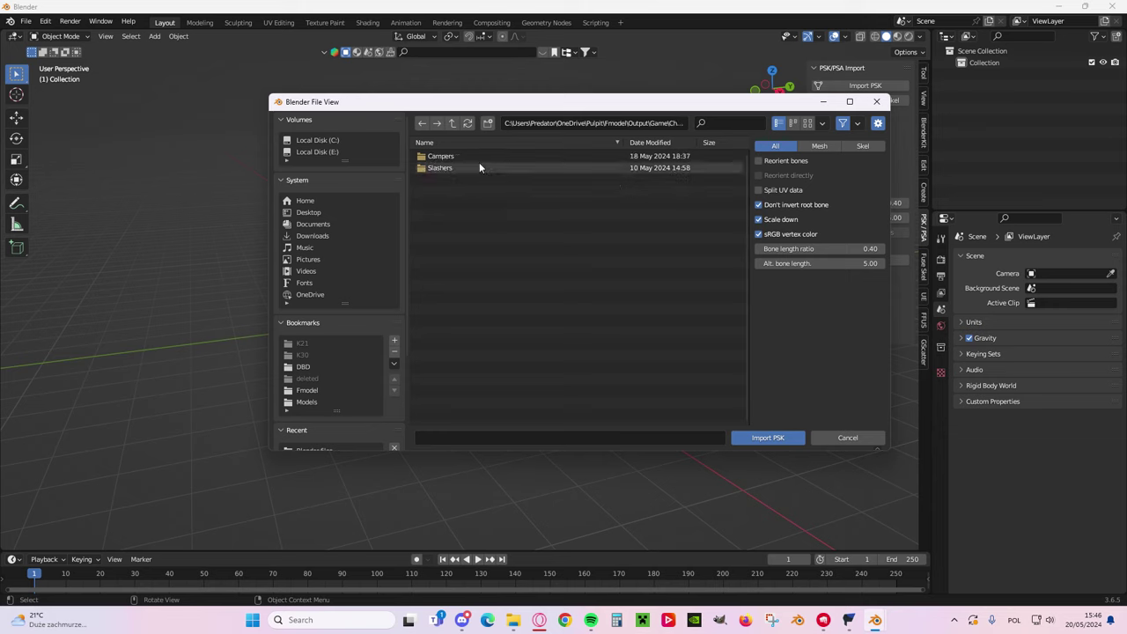
click(465, 156)
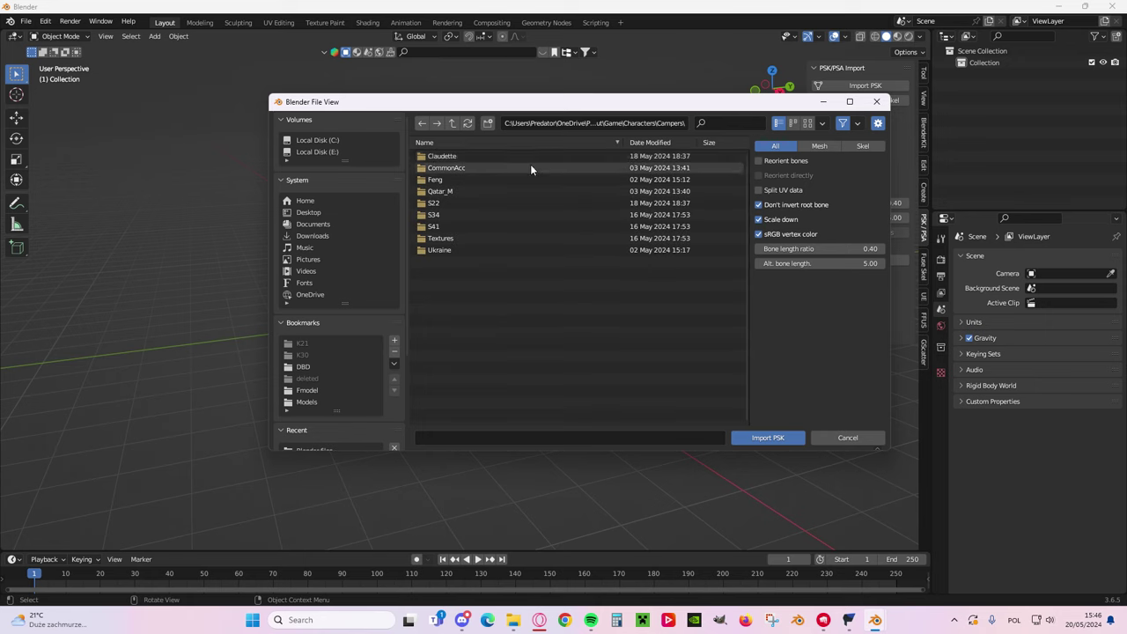
double_click(434, 203)
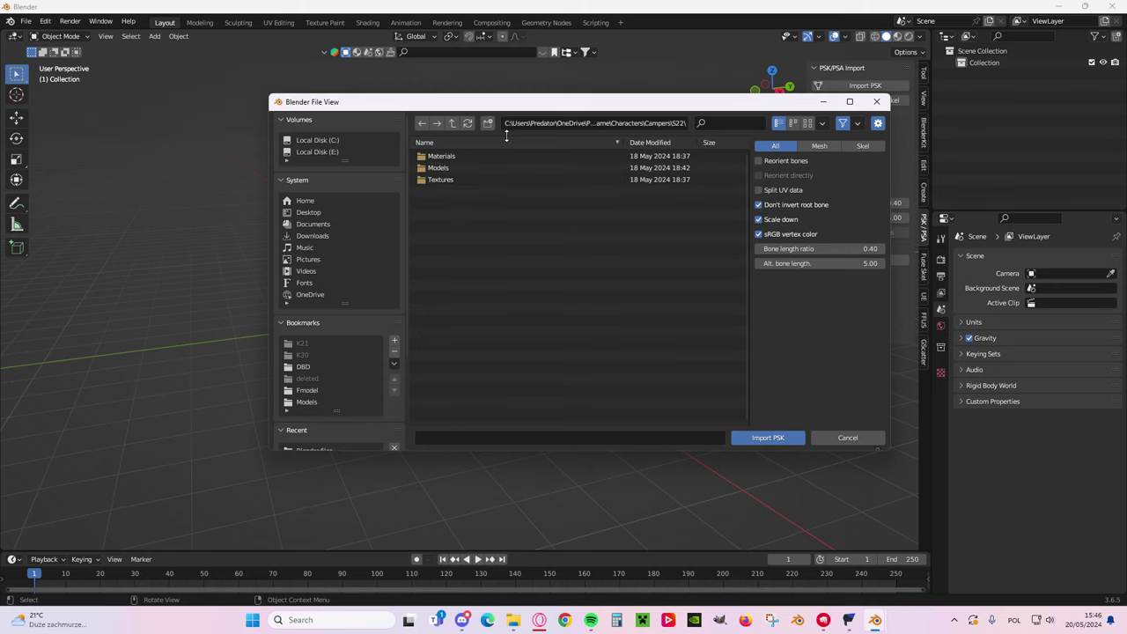
double_click(458, 168)
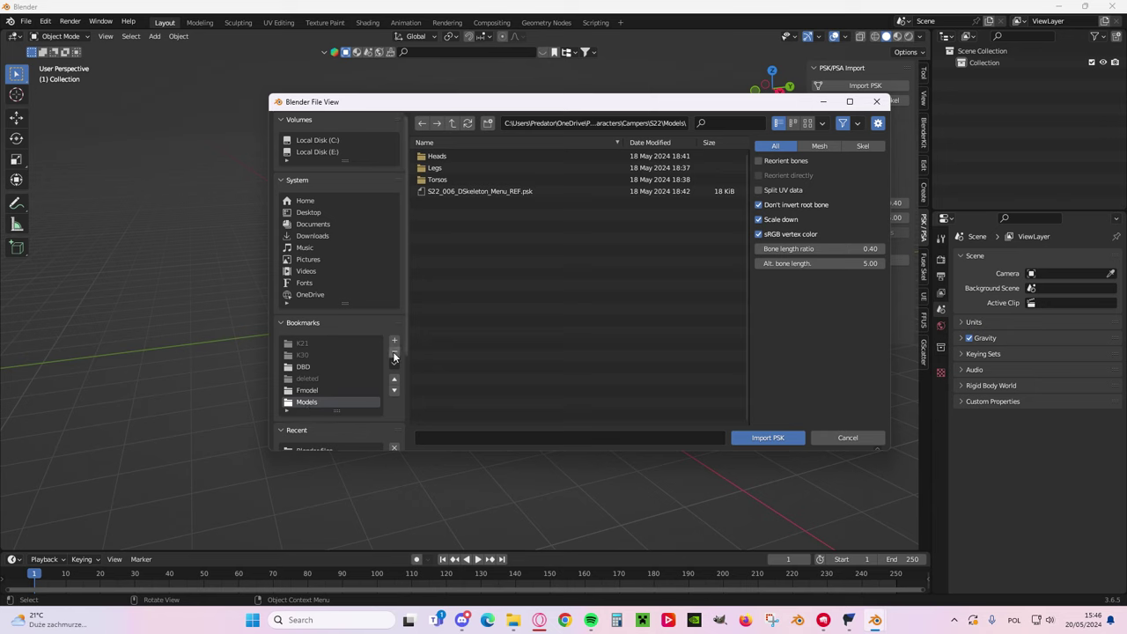
- Bookmark the S22 Models folder in the file browser and test the bookmark by returning from another folder
drag(335, 411, 335, 399)
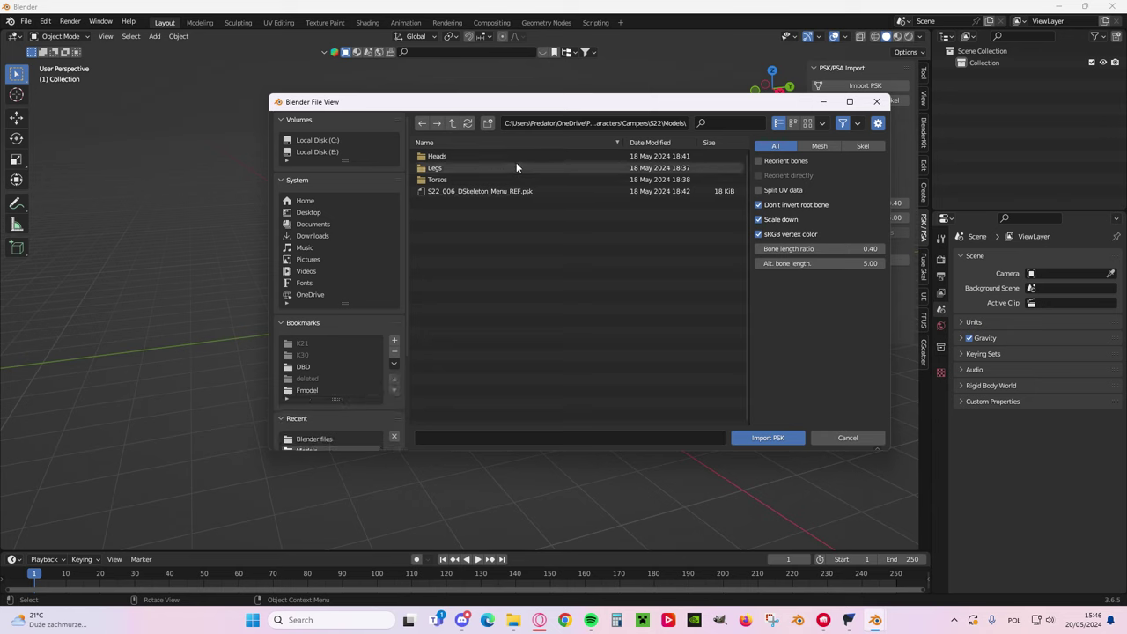
click(395, 342)
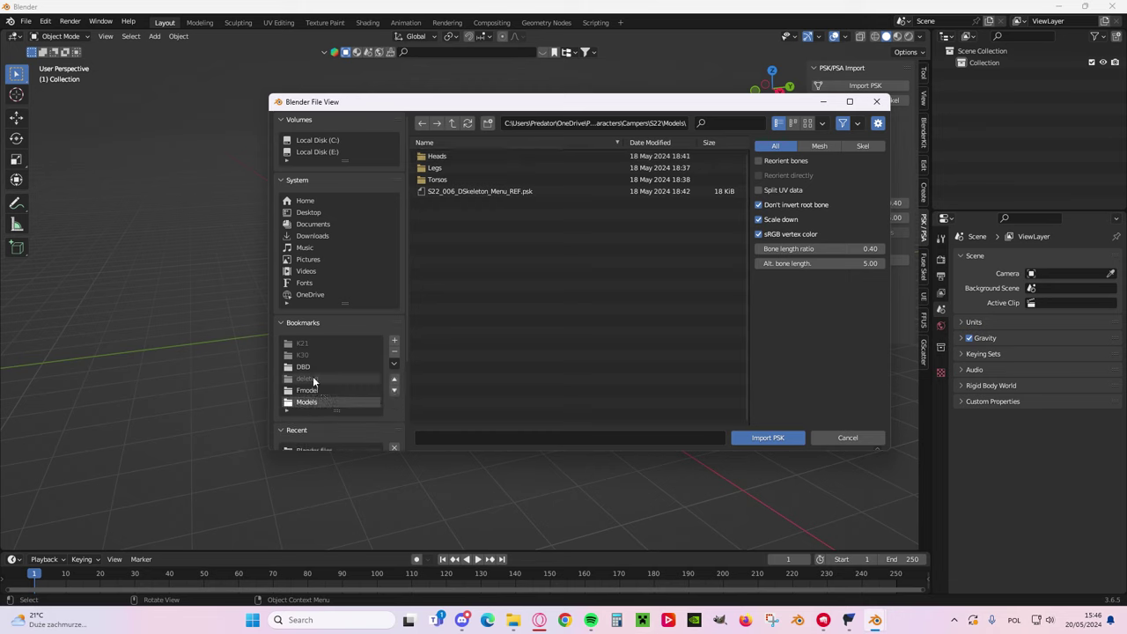
click(322, 224)
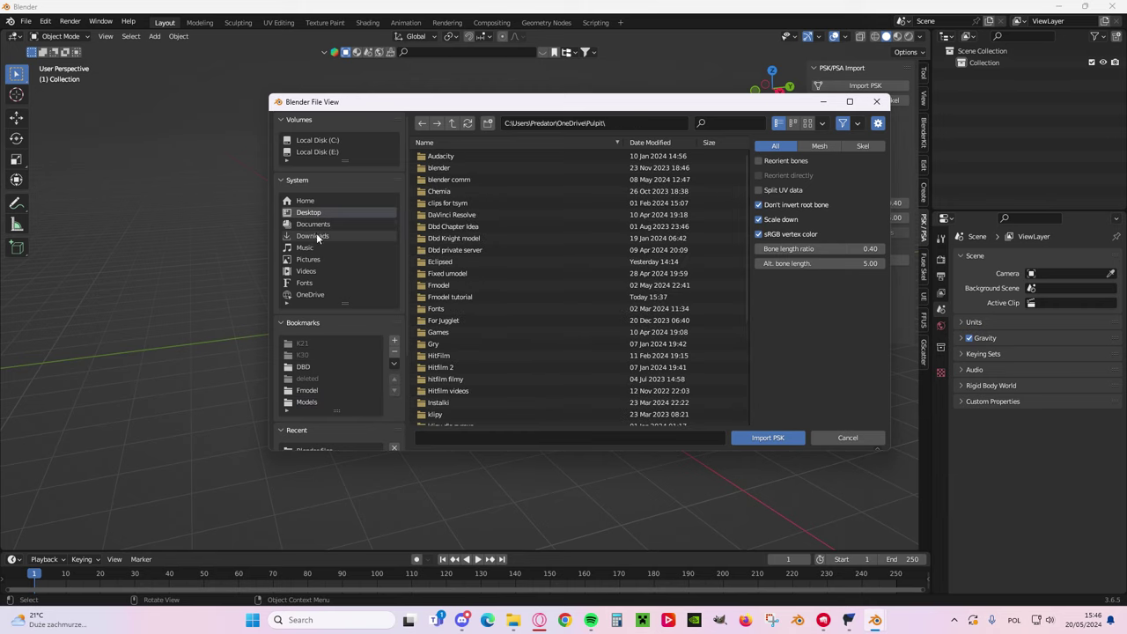
click(316, 234)
click(312, 402)
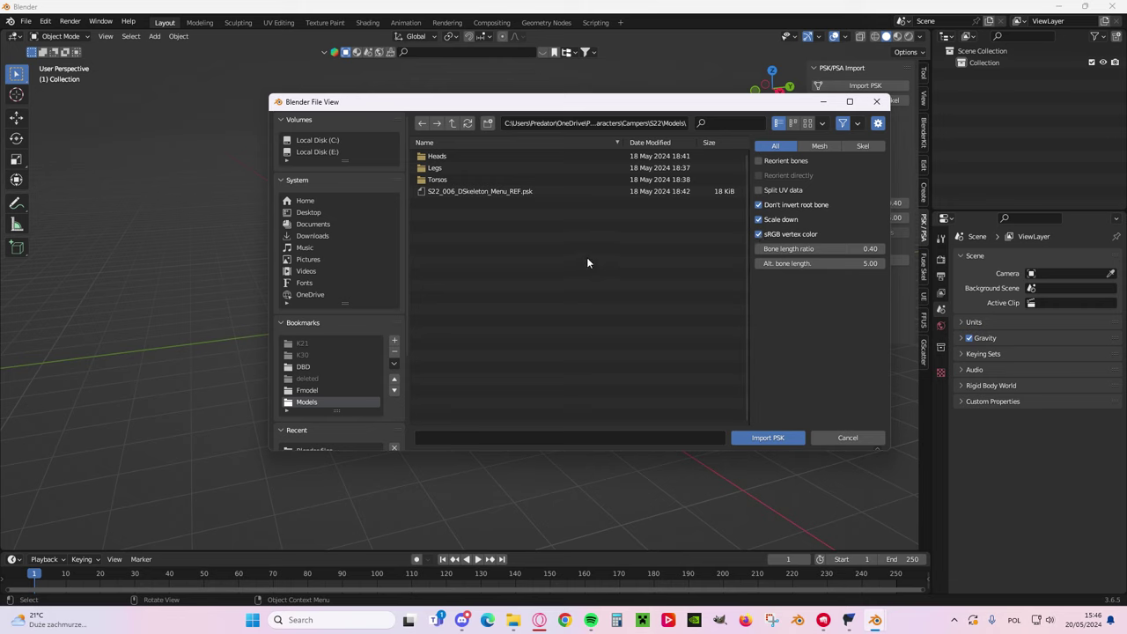
- Switch to FModel, list the packages in the S22 Models folder, and return to Blender's import dialog
mouse_move(850, 627)
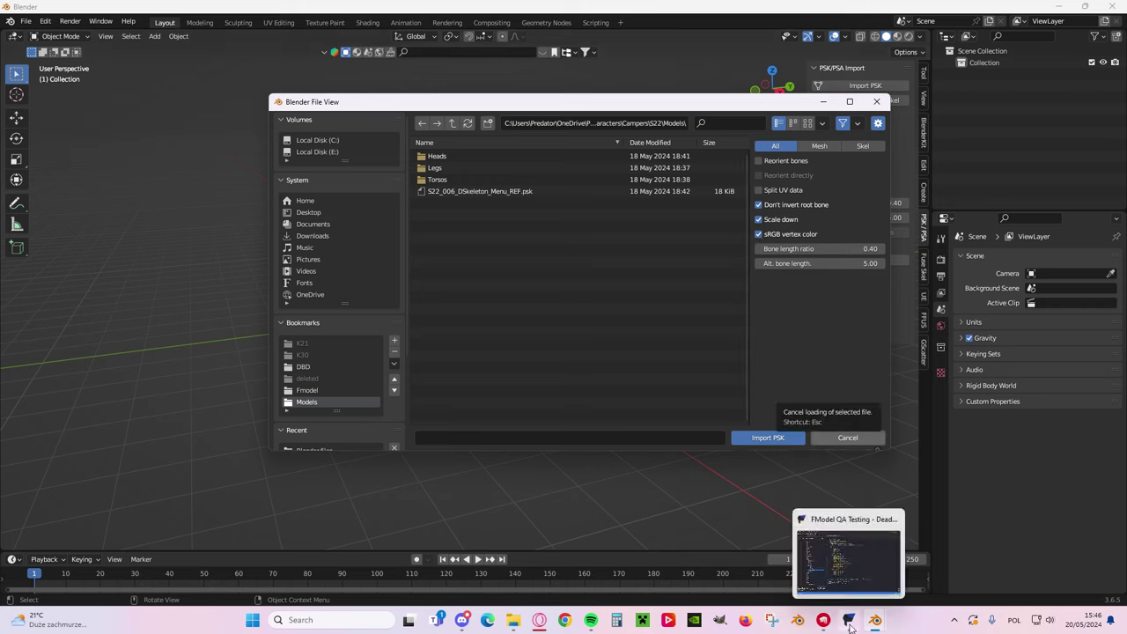
click(850, 627)
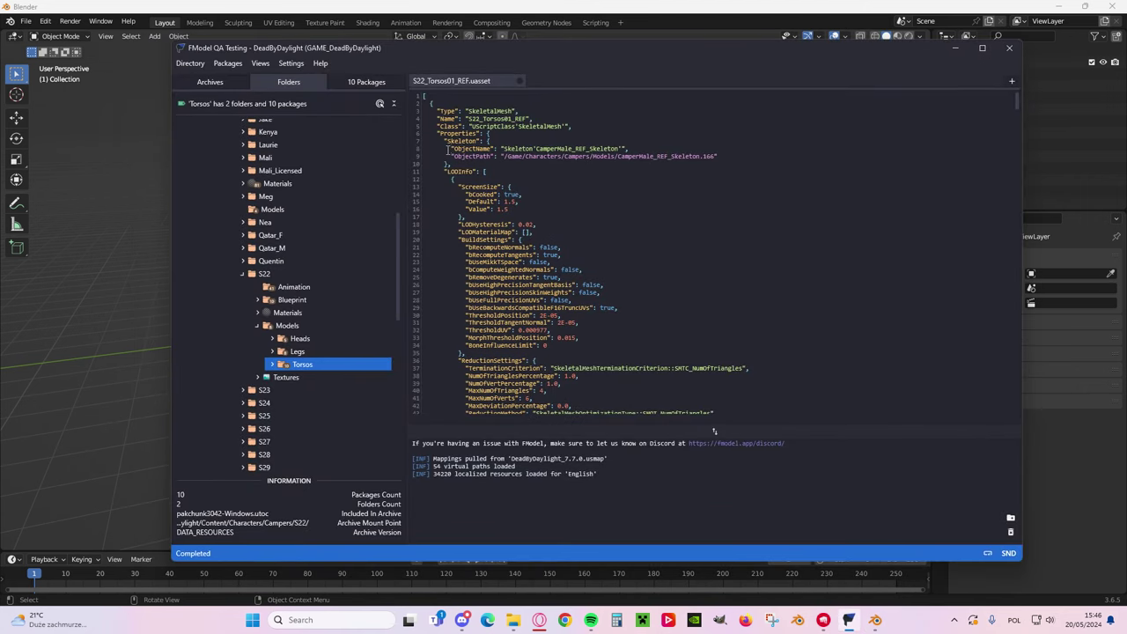
click(288, 327)
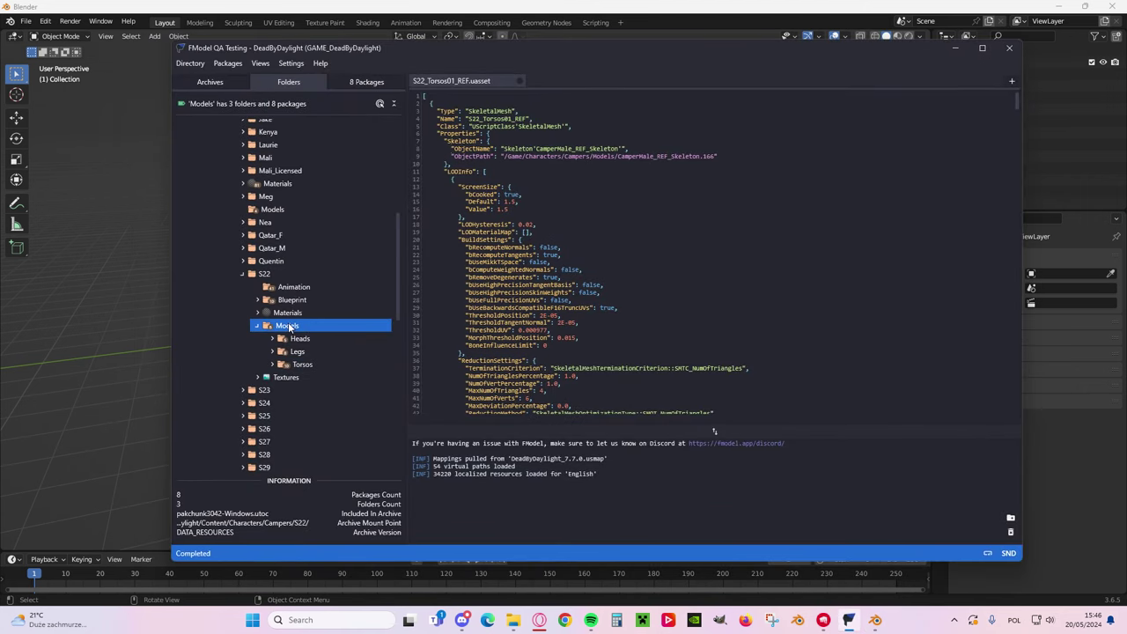
click(355, 80)
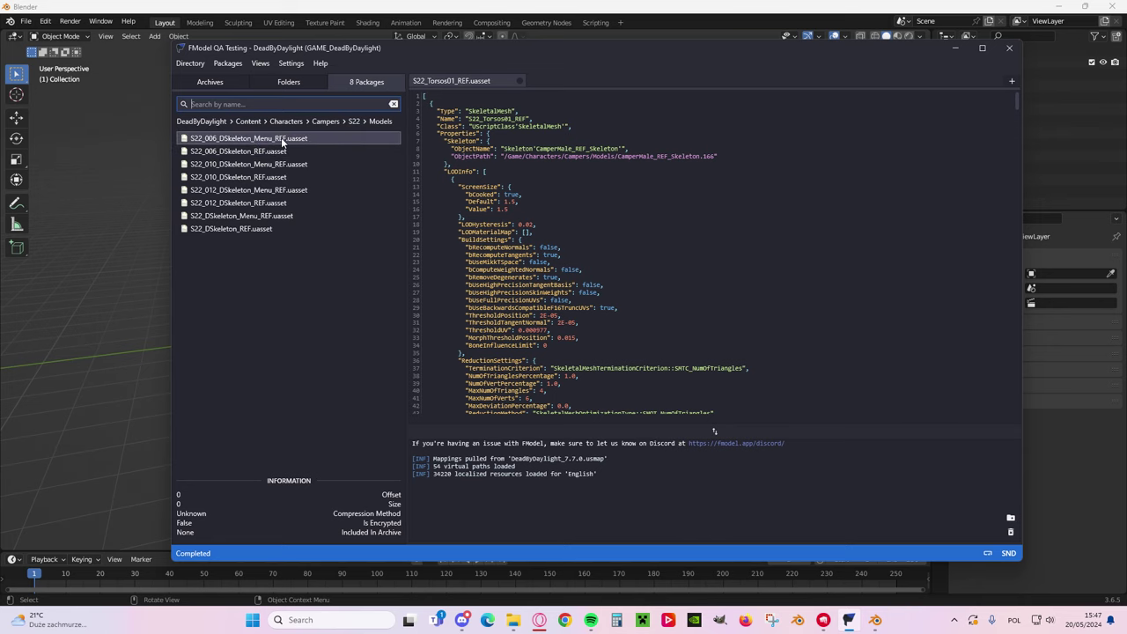
mouse_move(806, 67)
mouse_down()
mouse_move(834, 54)
mouse_move(814, 54)
mouse_up()
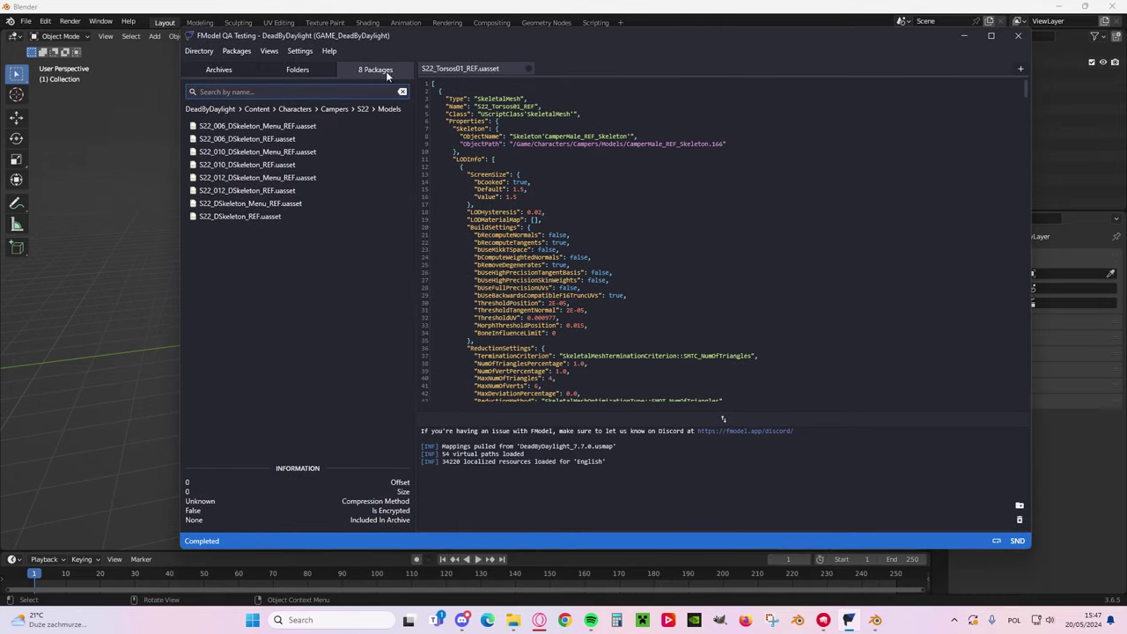
drag(479, 43, 461, 59)
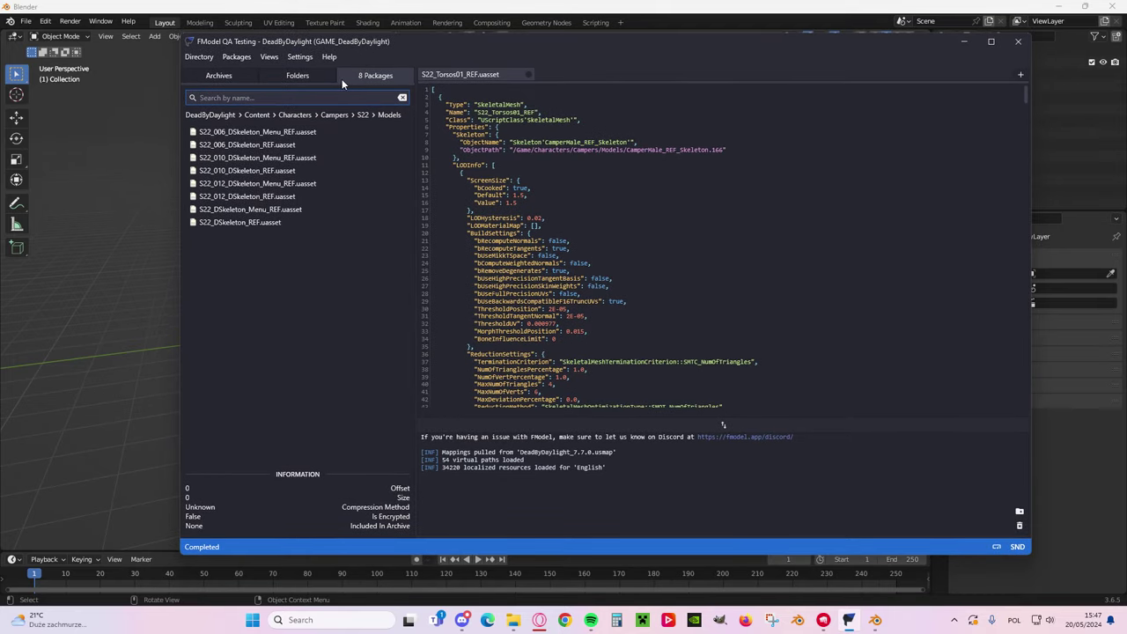
click(291, 98)
drag(561, 63, 516, 140)
click(919, 120)
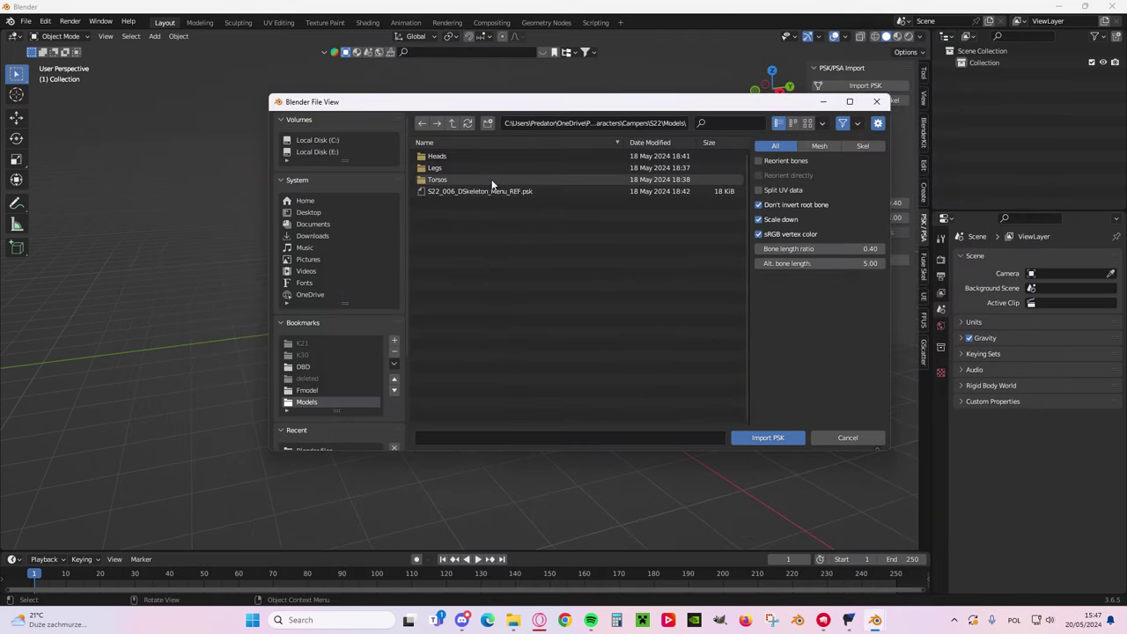
- Switch to FModel, inspect the export options for S22_006_DSkeleton_REF.uasset without exporting, and return to Blender
click(849, 620)
drag(487, 126, 513, 64)
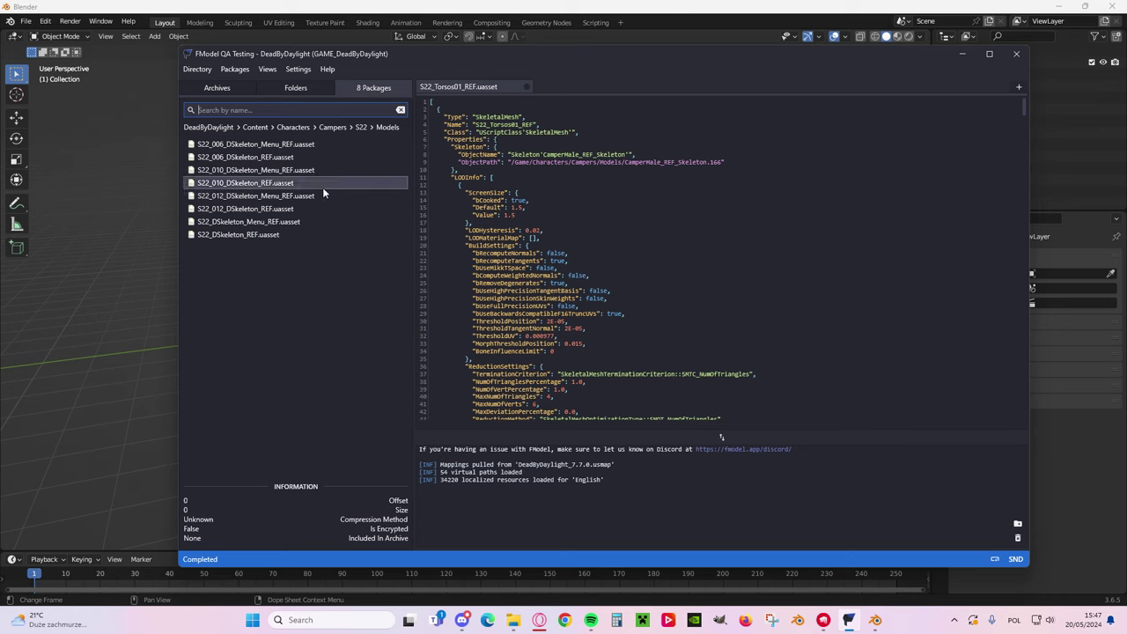
click(247, 159)
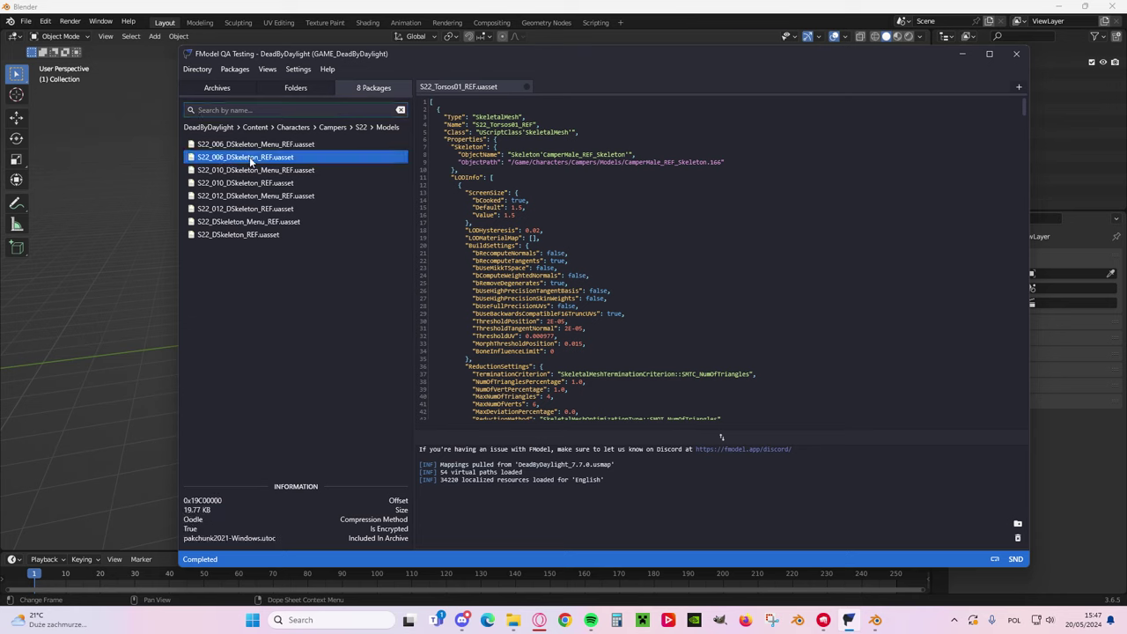
right_click(248, 161)
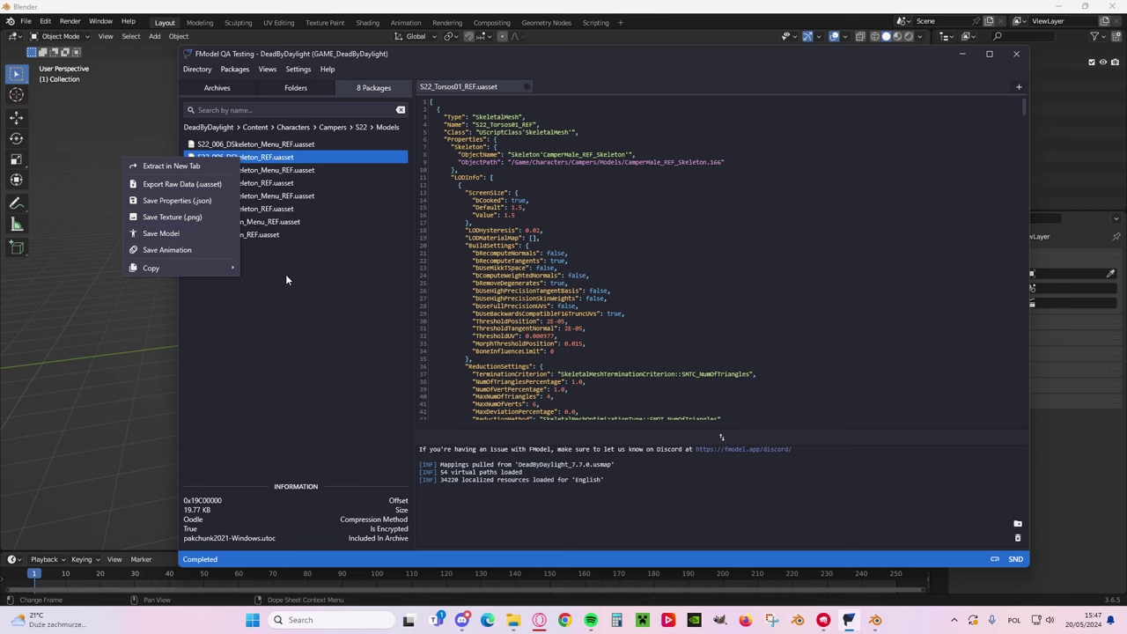
click(329, 278)
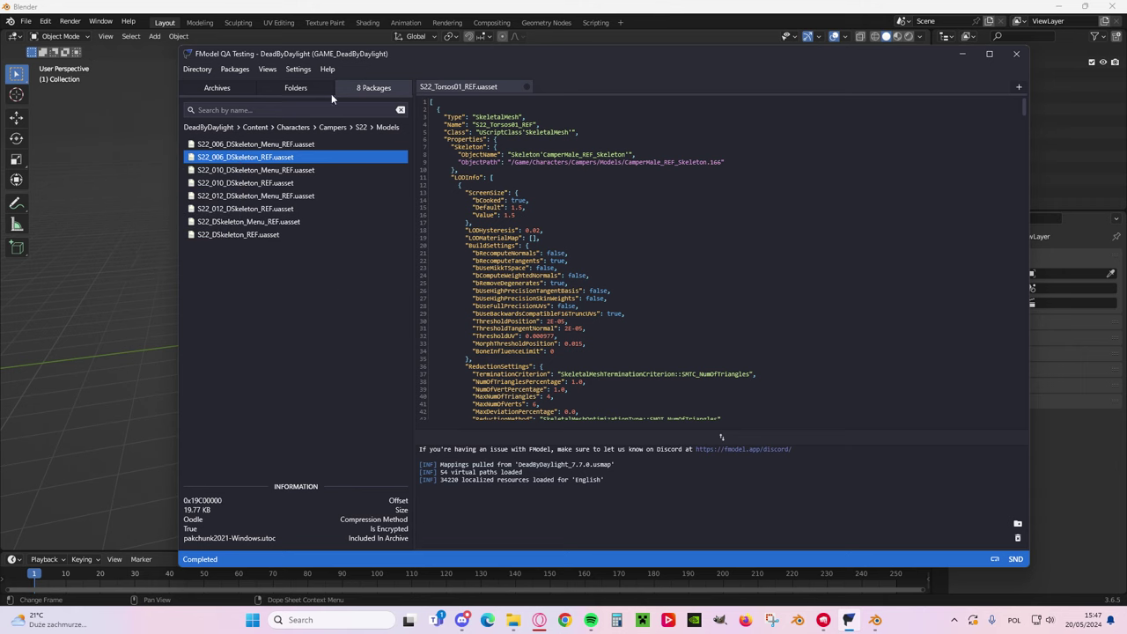
click(962, 54)
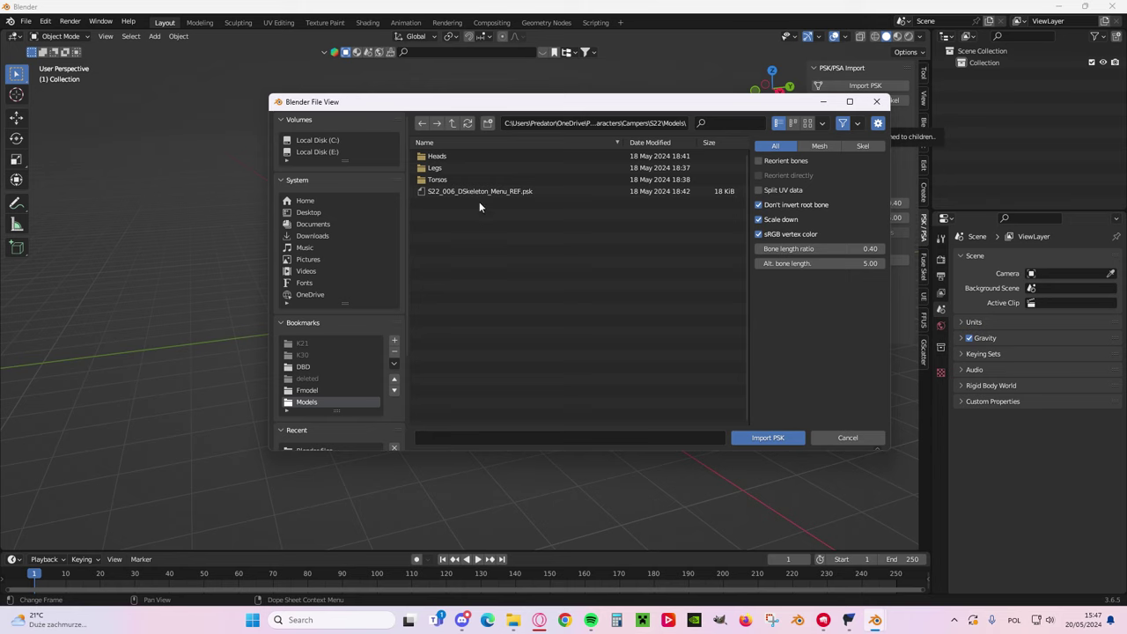
- Import S22_Heads006_REF.psk from the Heads folder and deselect the imported armature
double_click(462, 156)
double_click(444, 166)
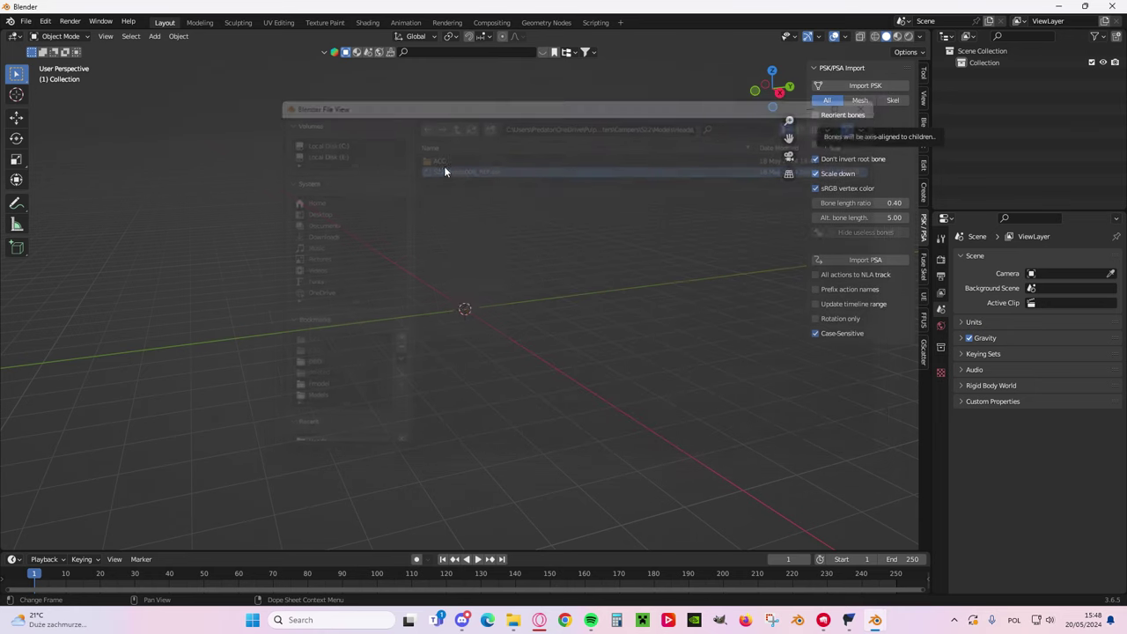
scroll(477, 269, up, 6)
shift+middle_drag(473, 133, 470, 221)
scroll(471, 221, up, 6)
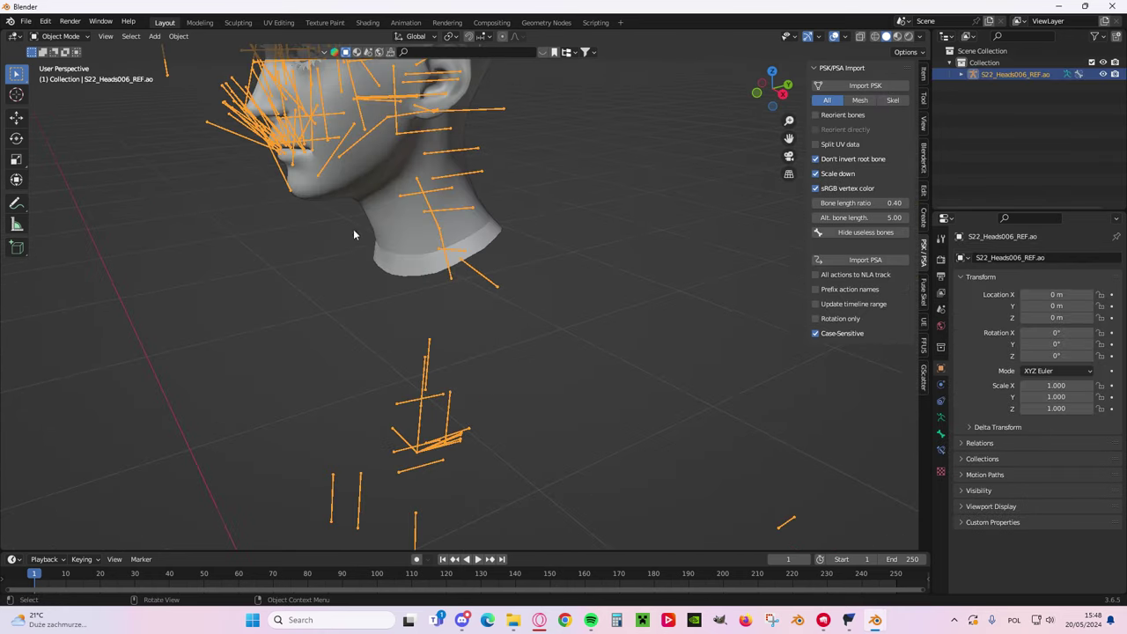
middle_drag(353, 229, 400, 270)
scroll(400, 269, down, 6)
scroll(539, 283, up, 5)
shift+middle_drag(533, 287, 548, 248)
click(603, 236)
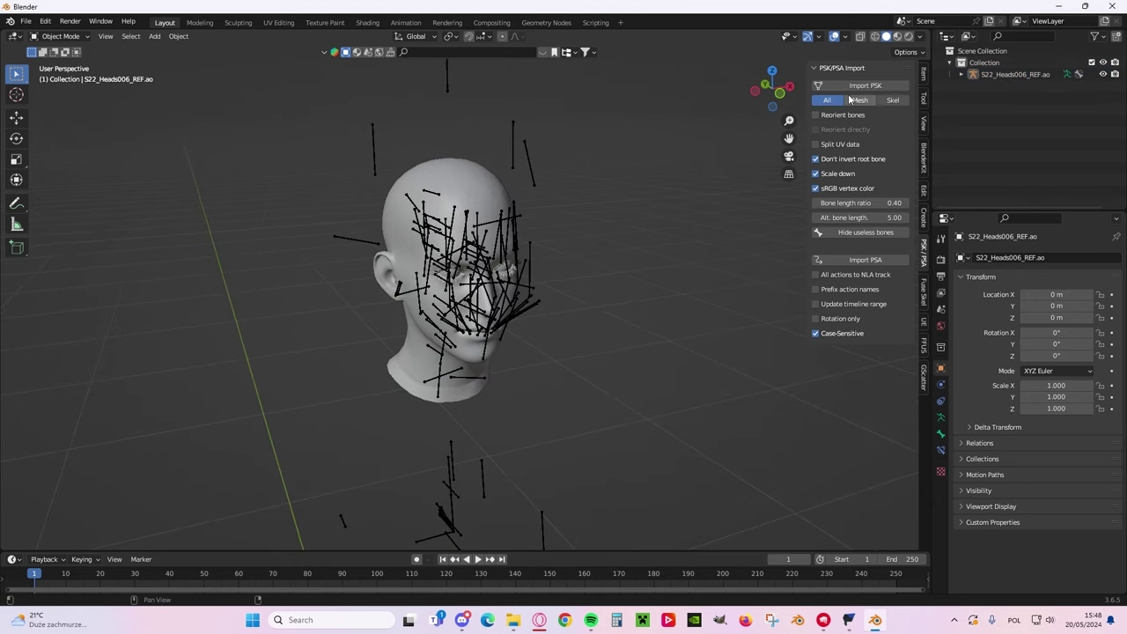
- Import the hair model S22_Hair_ACC006_REF.psk from the ACC folder inside Heads
click(852, 86)
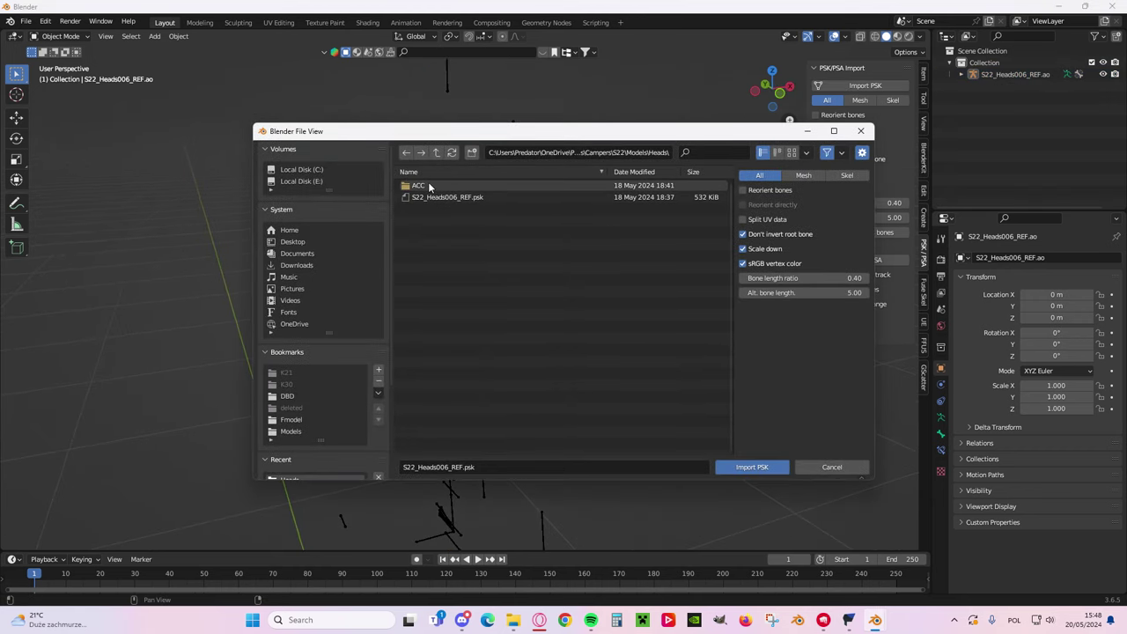
click(437, 153)
double_click(420, 186)
double_click(470, 185)
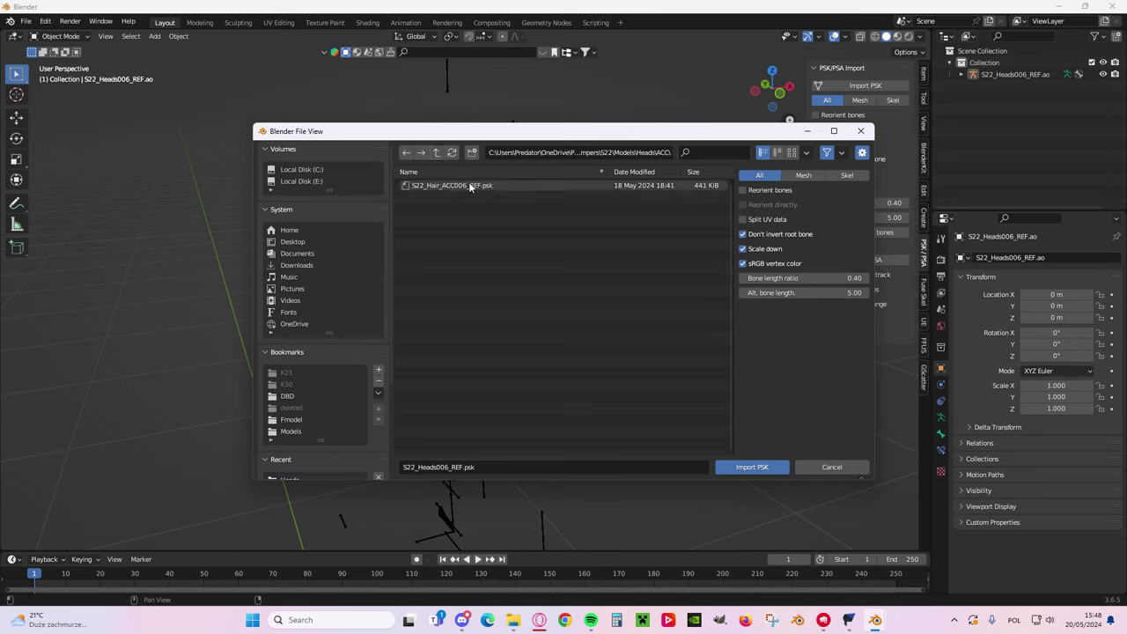
click(436, 153)
double_click(429, 187)
double_click(431, 185)
scroll(570, 204, down, 3)
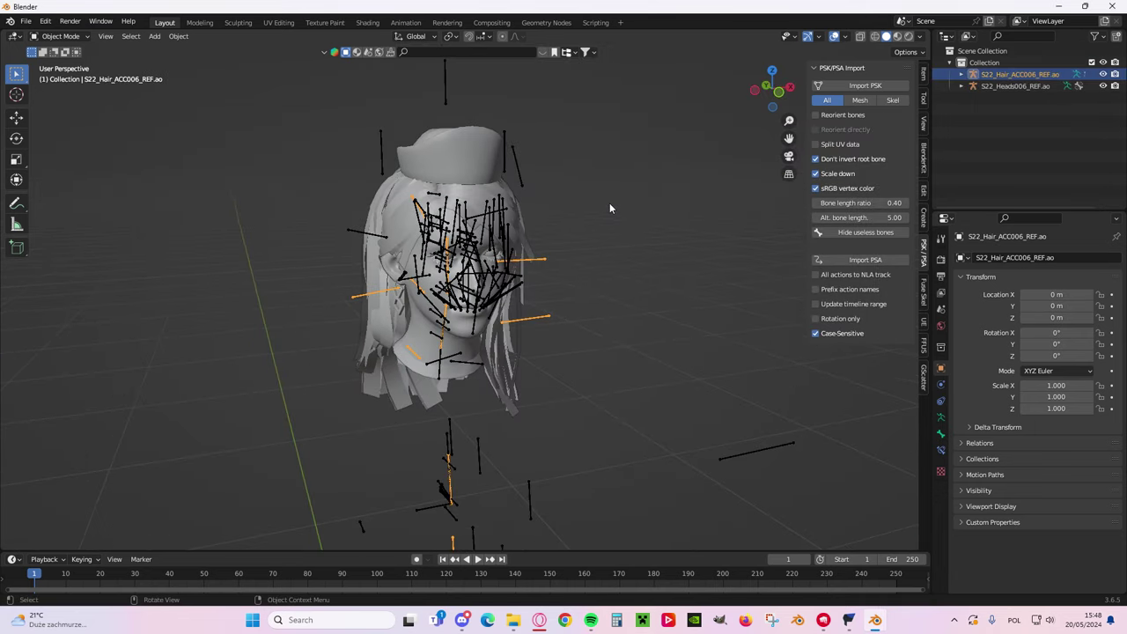
- Import S22_Legs006_REF.psk from the Legs folder, reached through the Models bookmark
click(864, 86)
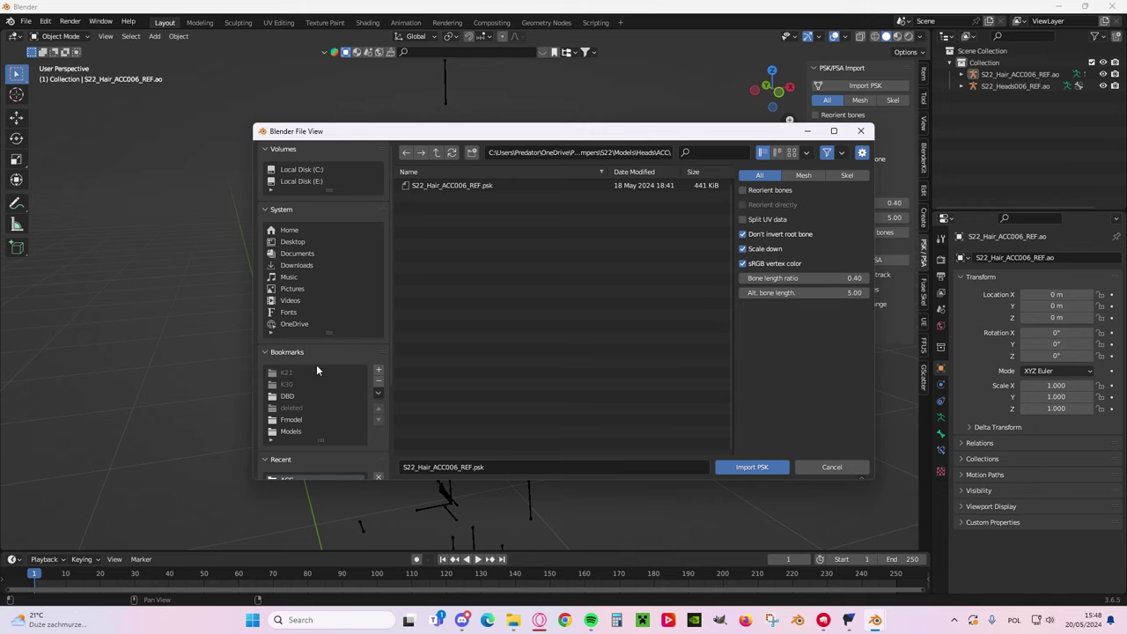
click(300, 432)
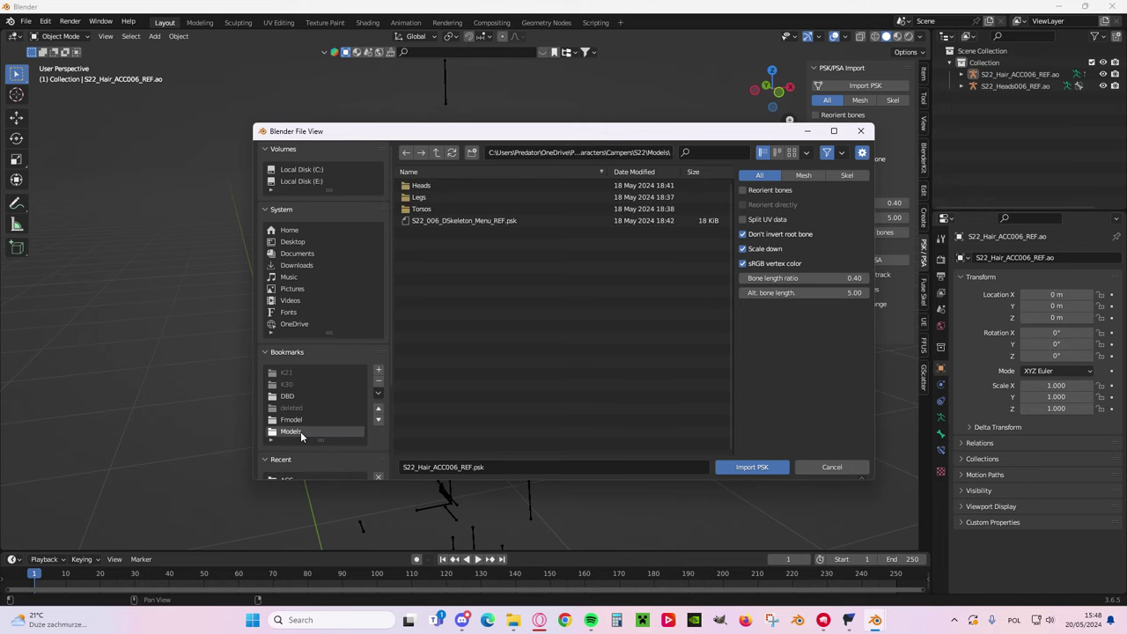
click(431, 200)
double_click(432, 201)
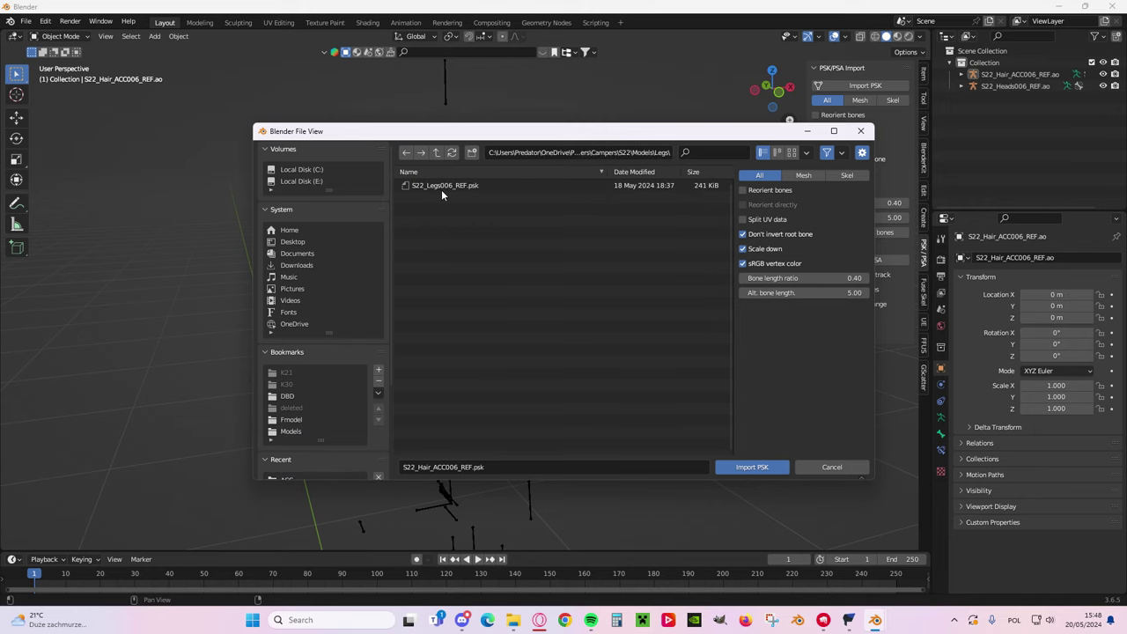
double_click(442, 187)
scroll(474, 369, up, 8)
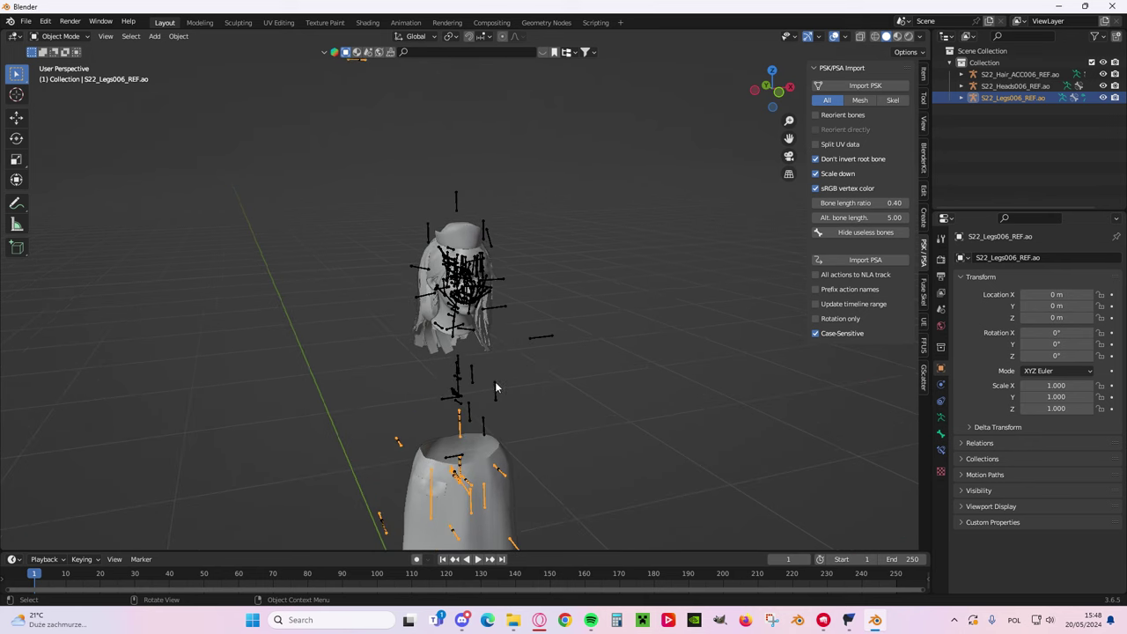
- Import S22_Torso006_REF.psk from the Torsos folder through the Models bookmark and view the assembled character
click(865, 86)
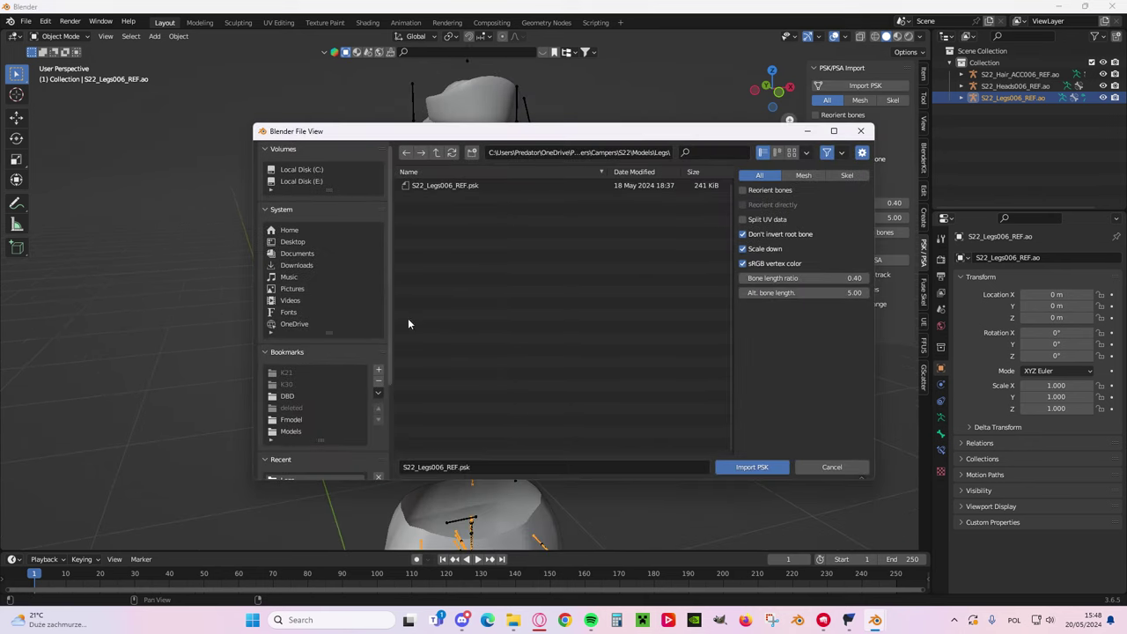
click(291, 432)
click(444, 210)
double_click(442, 210)
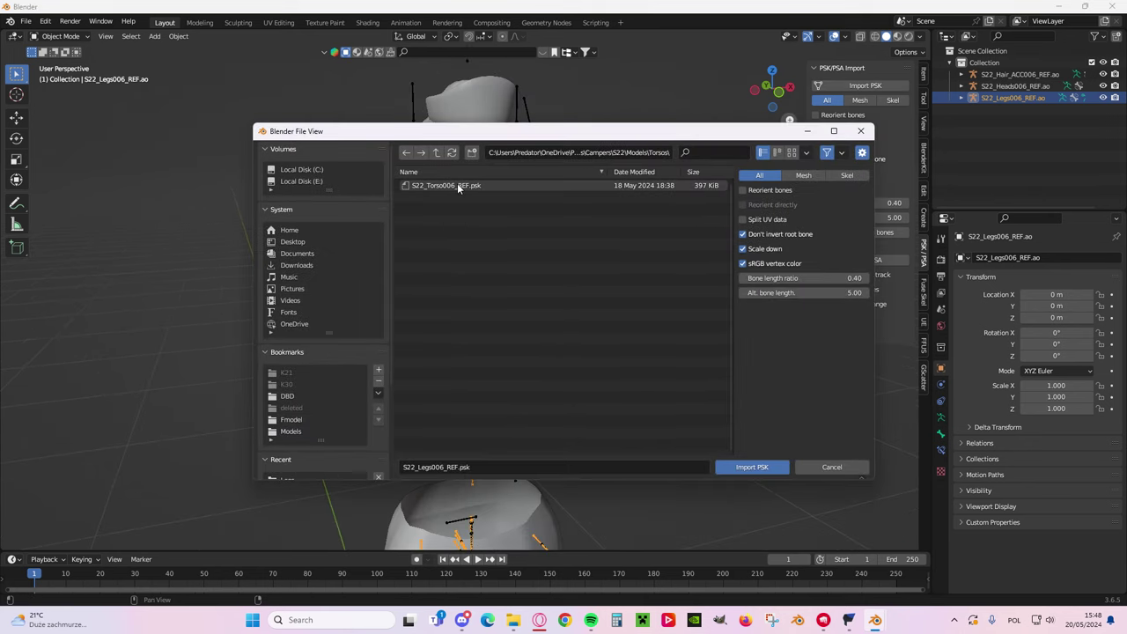
double_click(457, 185)
scroll(494, 352, down, 5)
middle_drag(546, 387, 543, 296)
scroll(579, 390, up, 3)
scroll(563, 400, down, 4)
scroll(546, 301, up, 5)
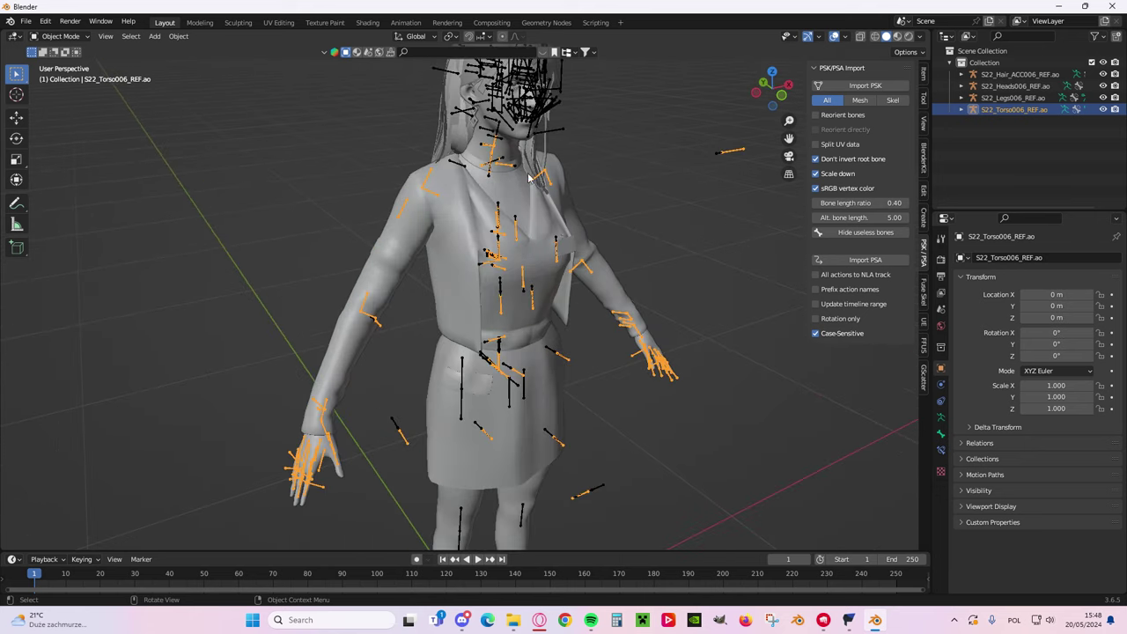
- Try moving the torso armature and the hair armature away from the rest of the character
scroll(409, 222, down, 3)
middle_drag(409, 222, 534, 165)
scroll(434, 206, up, 1)
shift+middle_drag(502, 332, 534, 284)
scroll(534, 287, up, 1)
key(g)
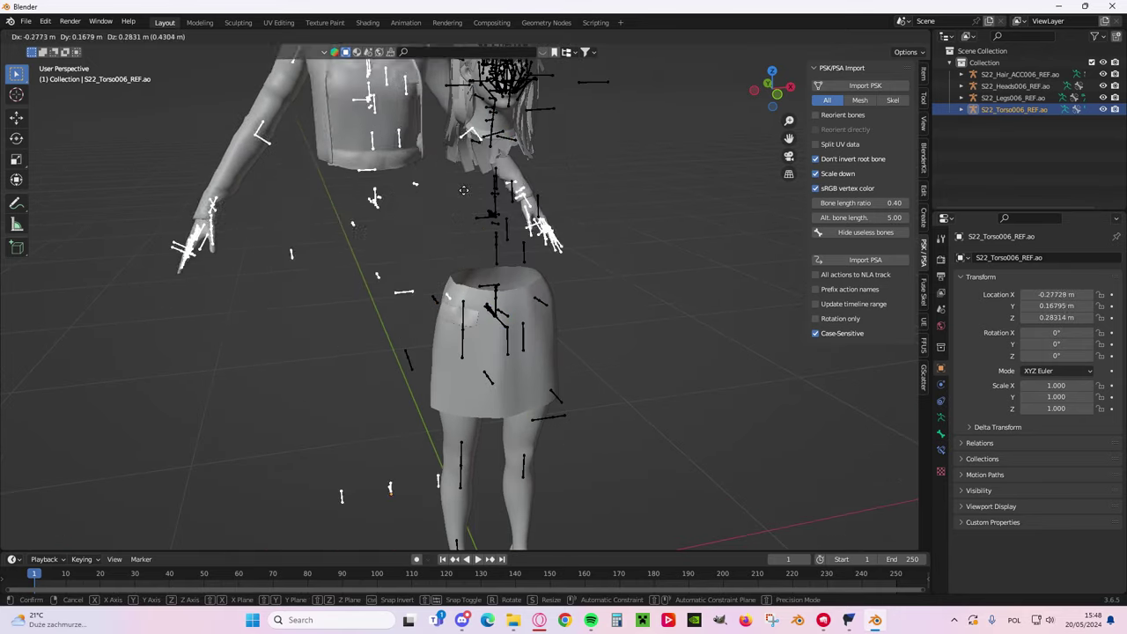
right_click(504, 261)
scroll(499, 246, down, 5)
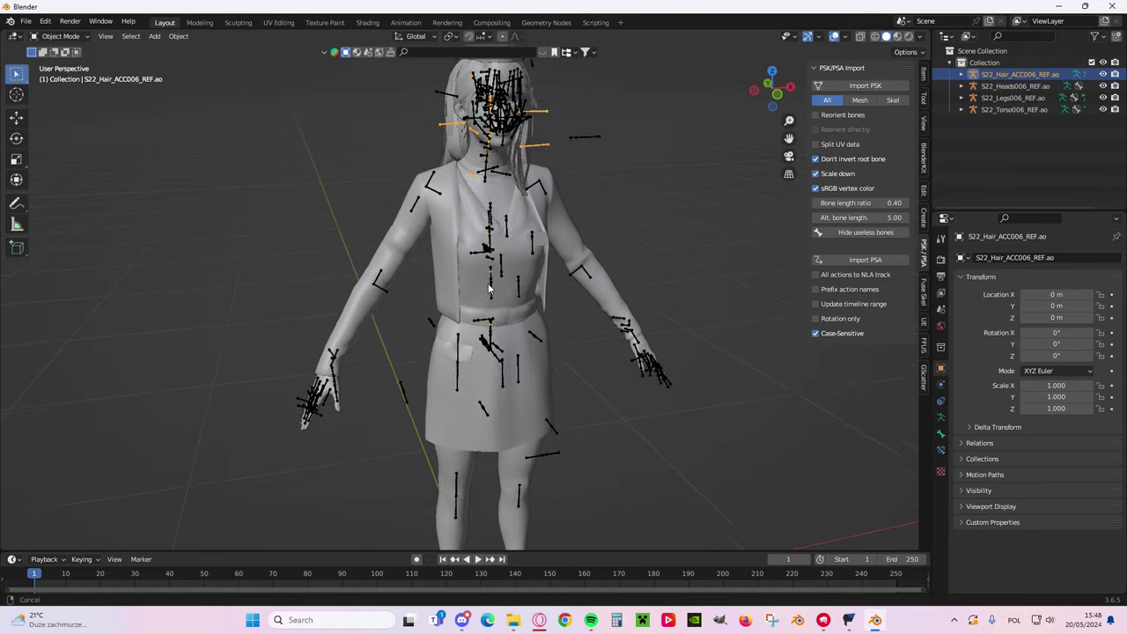
key(g)
right_click(377, 390)
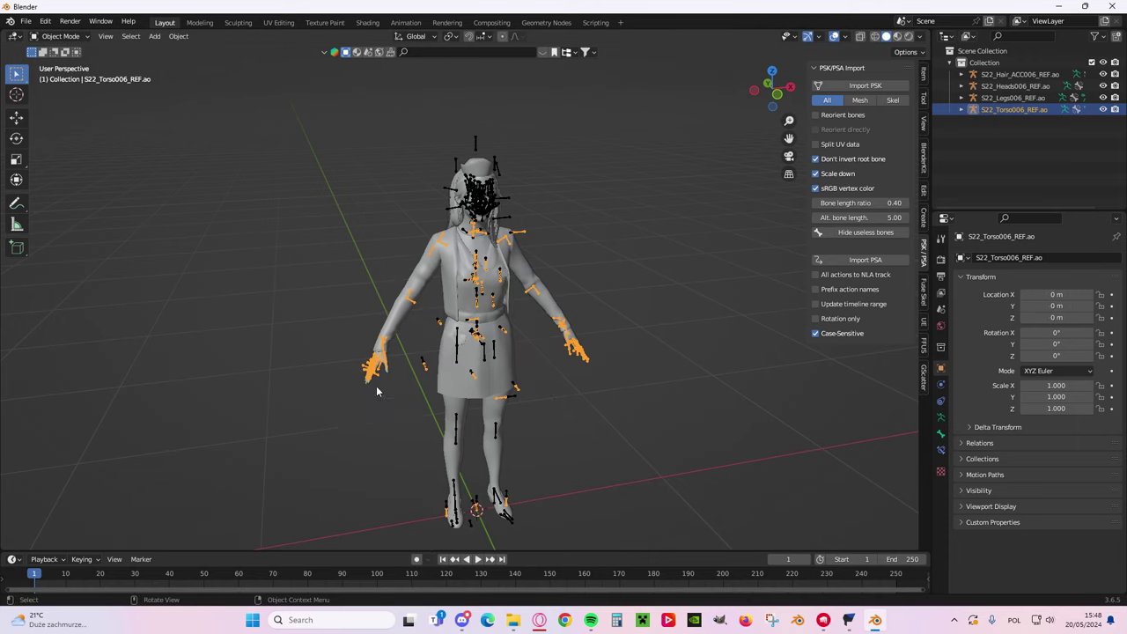
- Examine the assembled character's meshes and overlapping bones from the legs up to the head
scroll(441, 397, up, 4)
shift+middle_drag(498, 398, 555, 326)
scroll(555, 327, down, 4)
scroll(511, 365, up, 3)
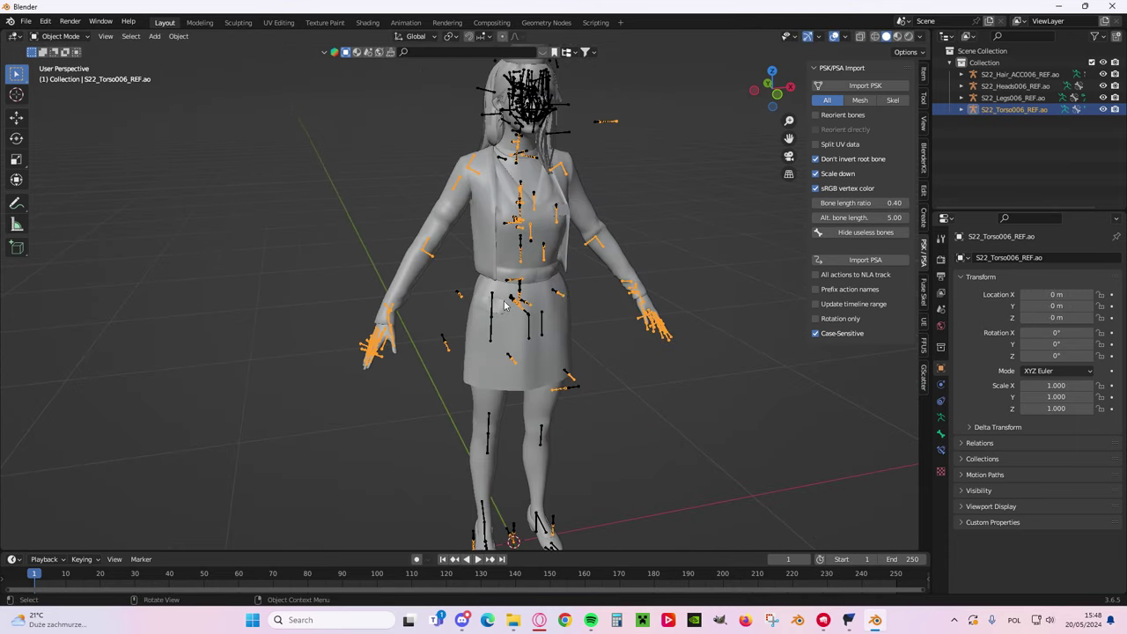
shift+middle_drag(540, 251, 508, 340)
scroll(502, 326, up, 3)
shift+middle_drag(488, 273, 470, 307)
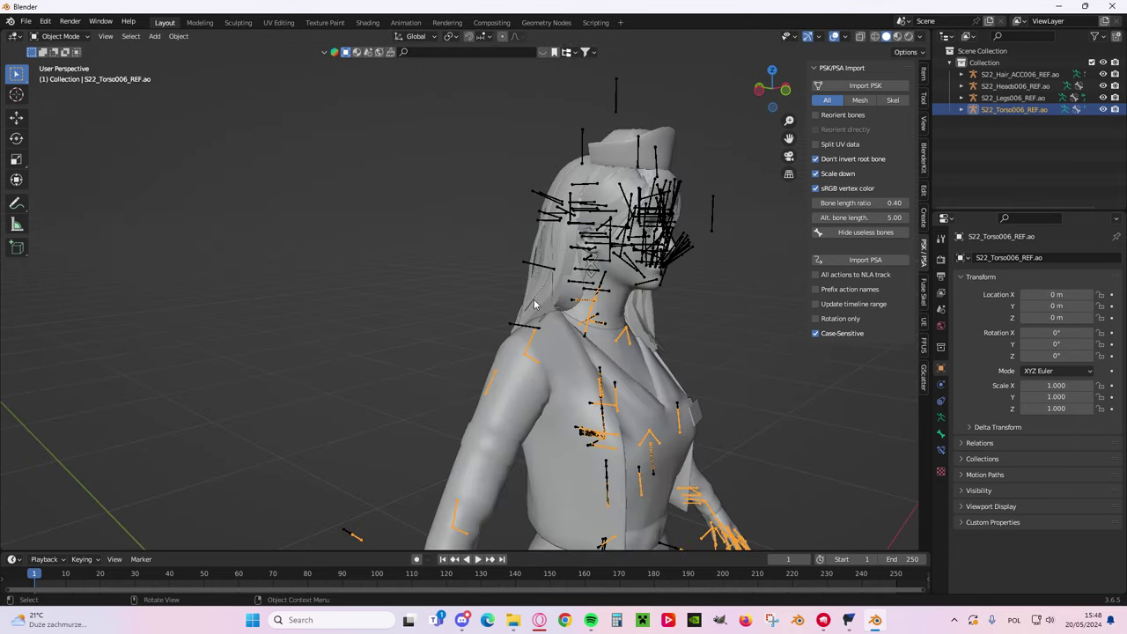
scroll(655, 227, down, 4)
middle_drag(606, 251, 529, 308)
shift+middle_drag(434, 393, 446, 321)
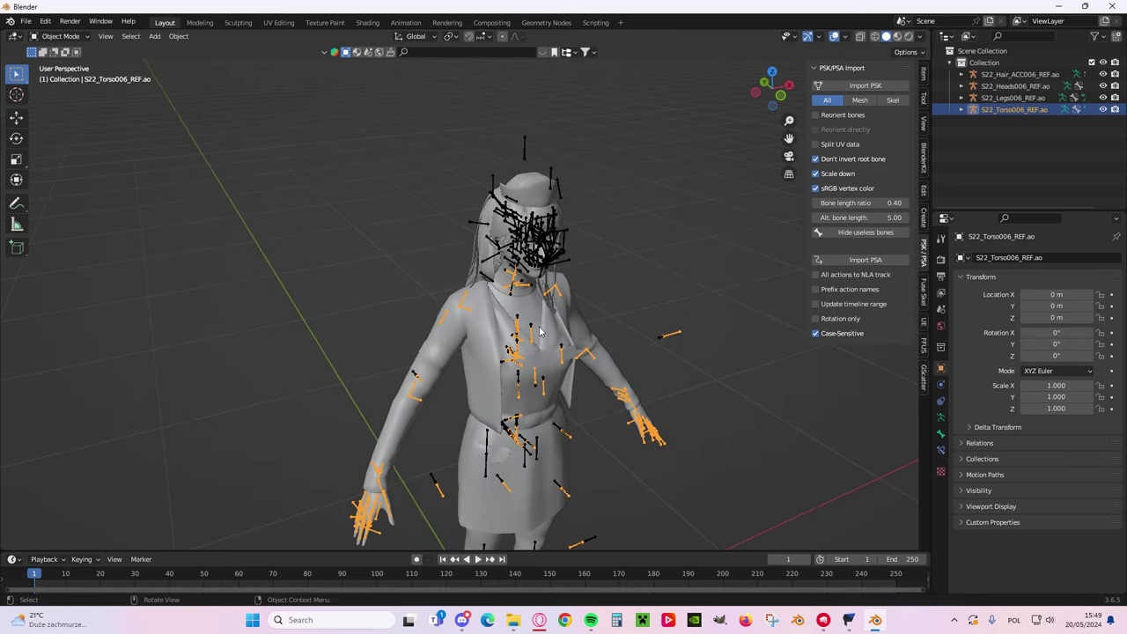
- Try moving the torso mesh and the torso armature away from the other body parts
scroll(547, 331, down, 2)
click(394, 269)
scroll(460, 306, up, 1)
click(483, 347)
middle_drag(529, 315, 558, 252)
key(g)
right_click(554, 357)
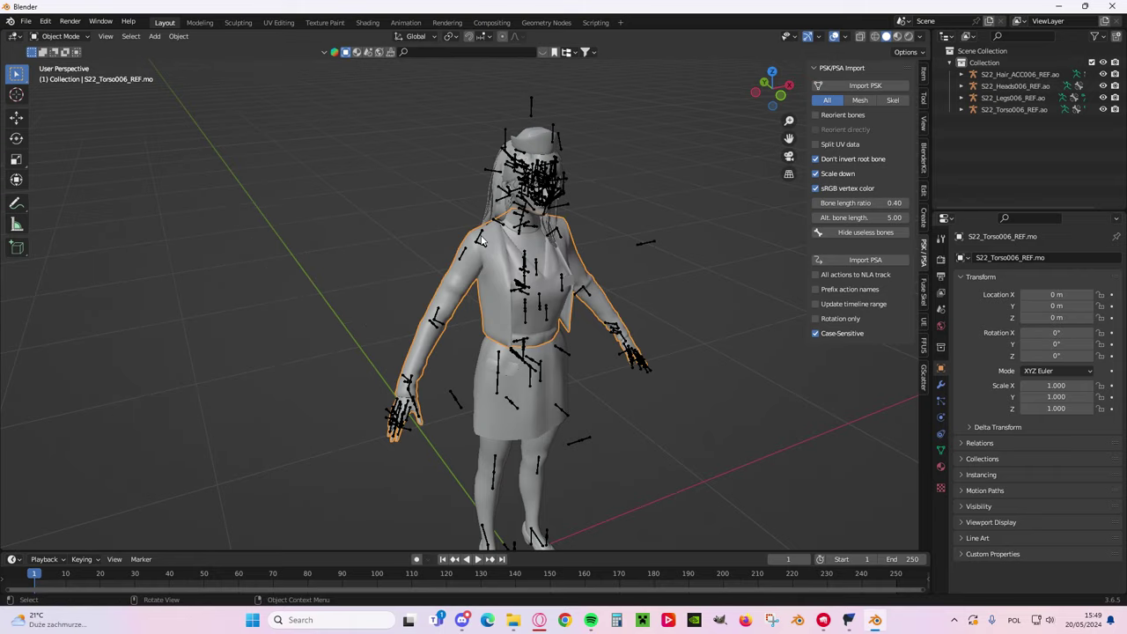
click(481, 240)
key(g)
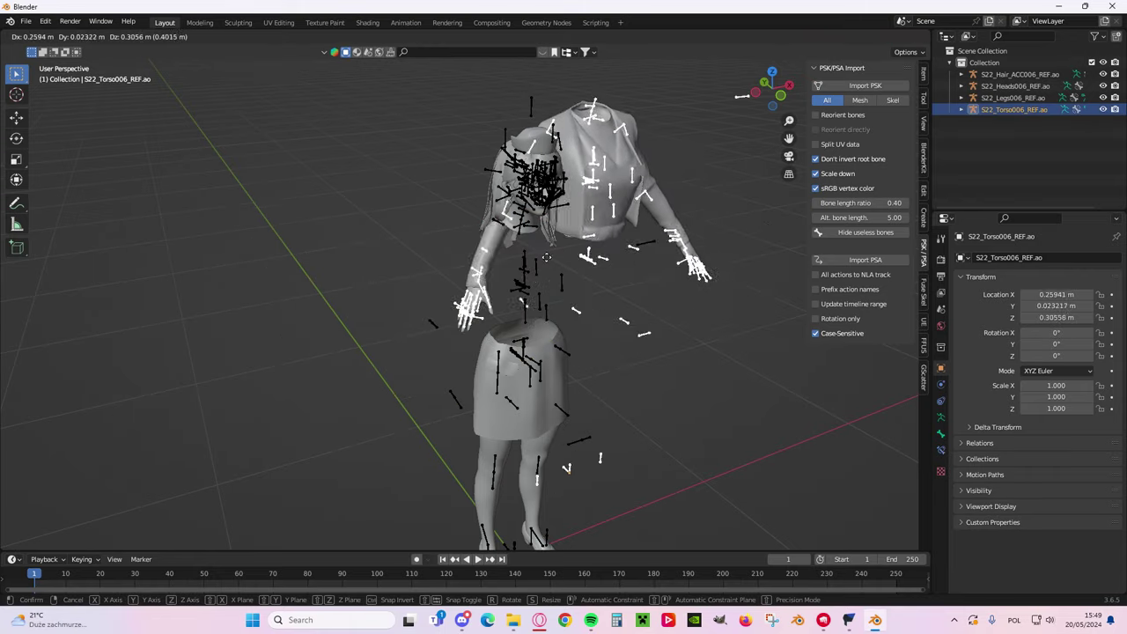
right_click(522, 334)
scroll(532, 325, up, 4)
shift+middle_drag(604, 260, 575, 231)
scroll(511, 362, down, 3)
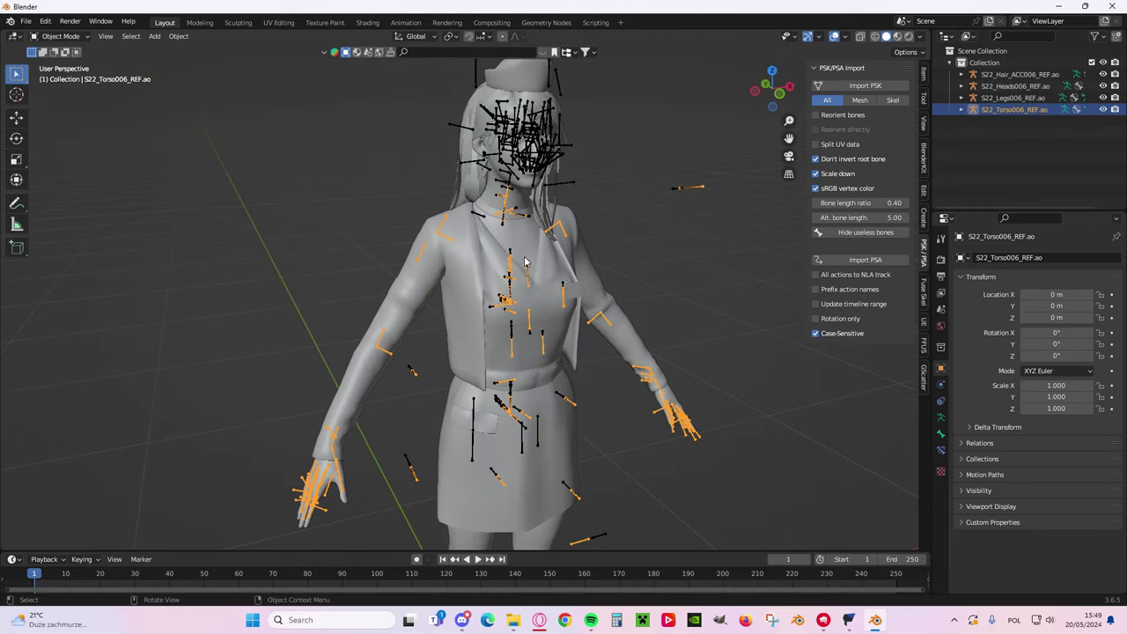
- Select several of the character's parts one after another, finishing with nothing selected
click(477, 139)
click(480, 106)
click(465, 372)
click(362, 181)
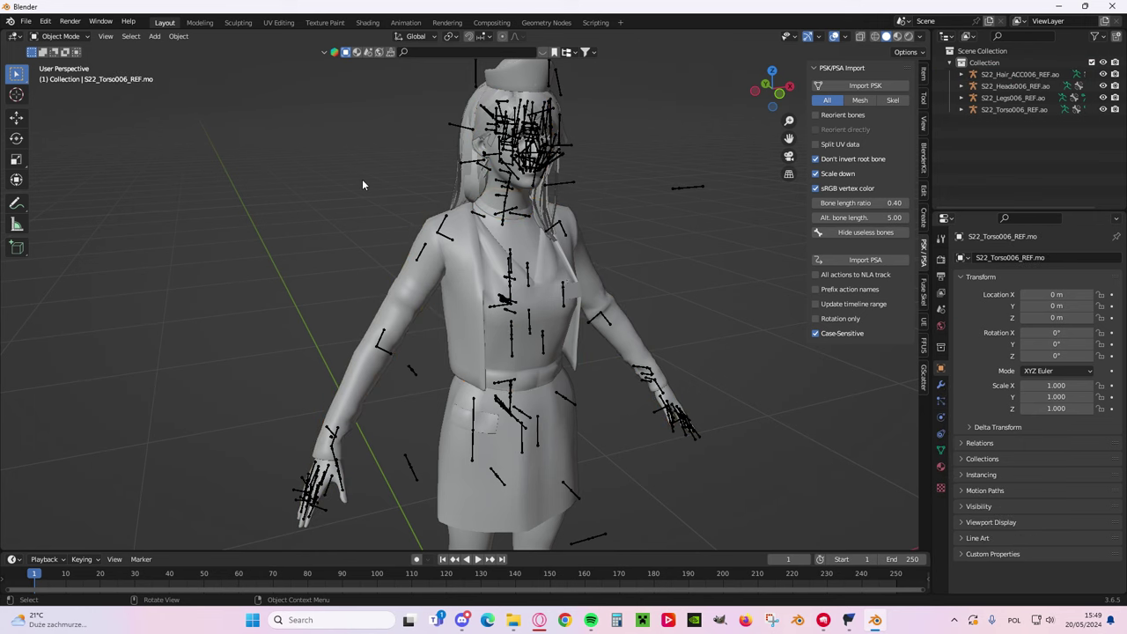
scroll(471, 236, up, 6)
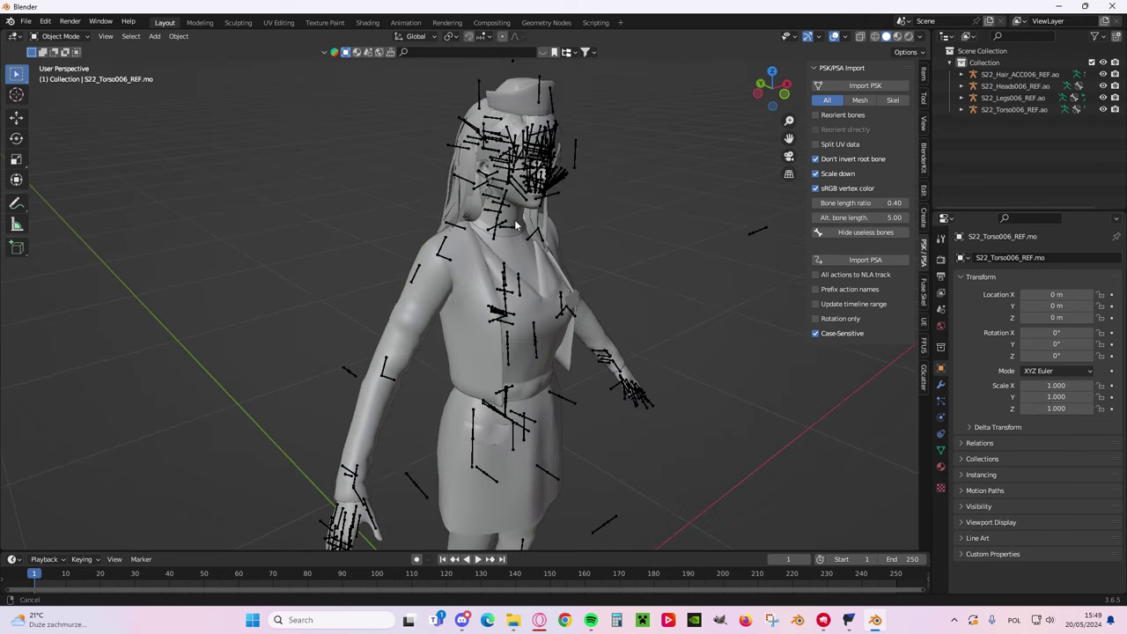
- Clear the parent of the hair mesh S22_Hair_ACC006_REF.mo to separate it from its armature
click(591, 213)
middle_drag(591, 212, 559, 206)
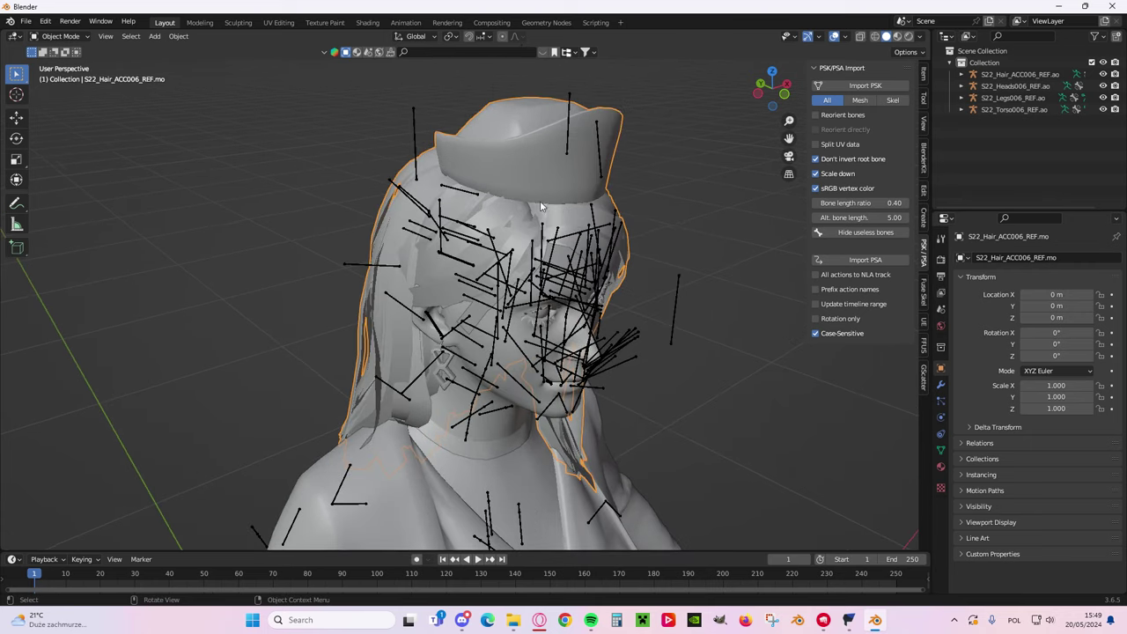
middle_drag(480, 145, 452, 137)
key(g)
right_click(512, 196)
scroll(512, 196, down, 3)
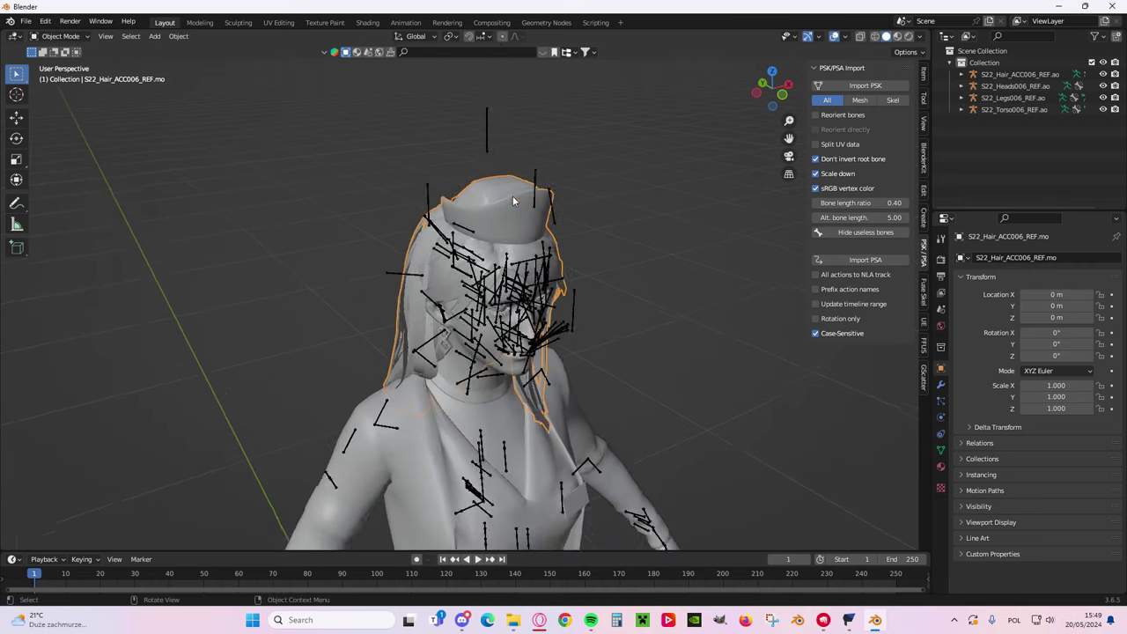
key(alt+p)
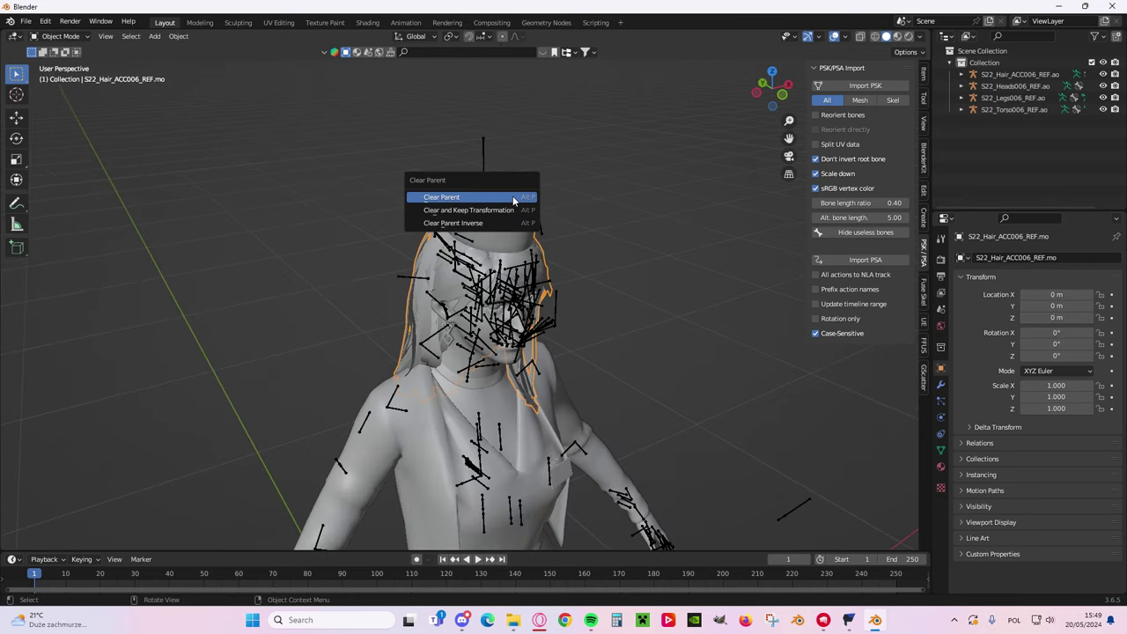
click(489, 197)
- Clear the parent of the head mesh S22_Heads006_REF.mo
shift+middle_drag(524, 431, 524, 279)
click(576, 254)
key(g)
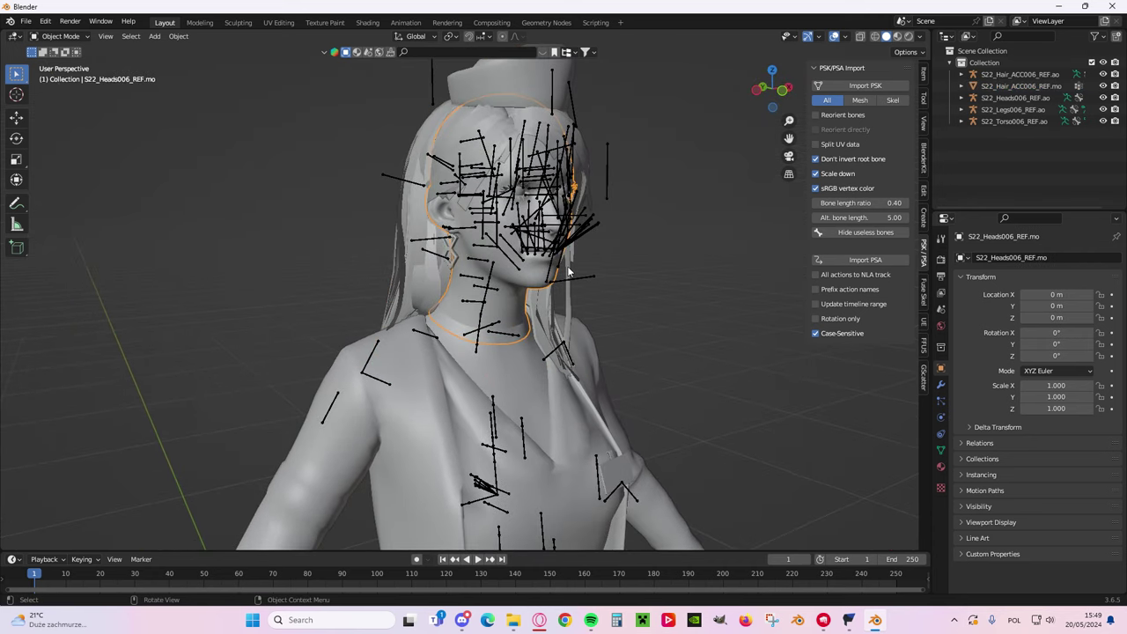
key(Escape)
key(alt+p)
click(554, 323)
- Clear the parent of the torso mesh S22_Torso006_REF.mo
shift+middle_drag(553, 323, 498, 233)
scroll(498, 234, down, 1)
click(485, 247)
key(alt+p)
click(484, 247)
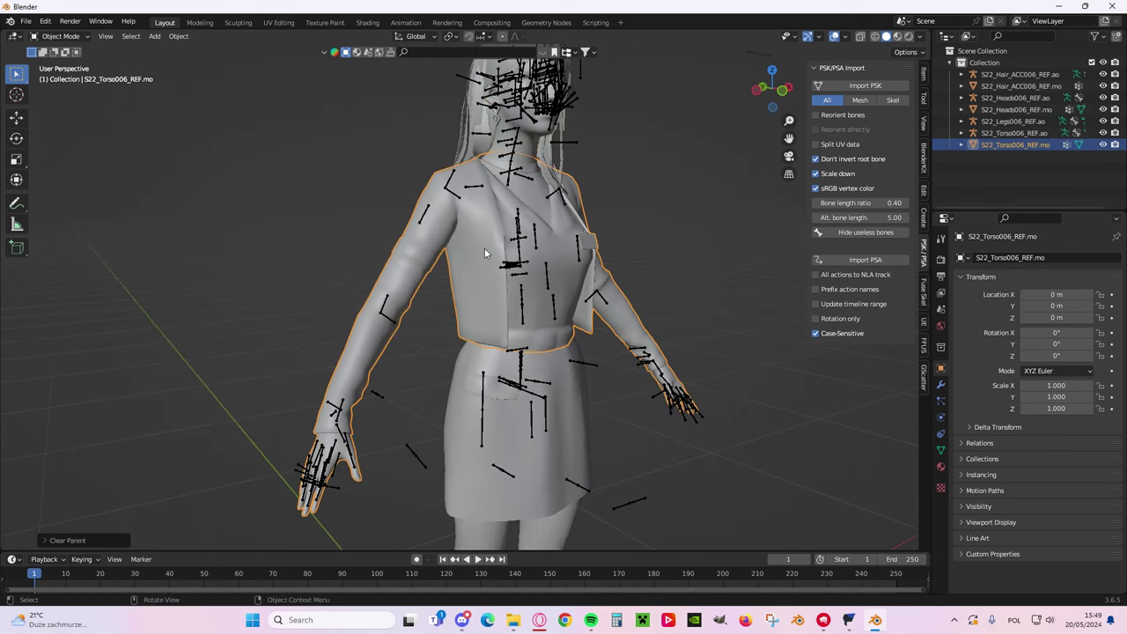
- Clear the parent of the legs mesh S22_Legs006_REF.mo
scroll(431, 351, down, 2)
click(483, 319)
key(alt+p)
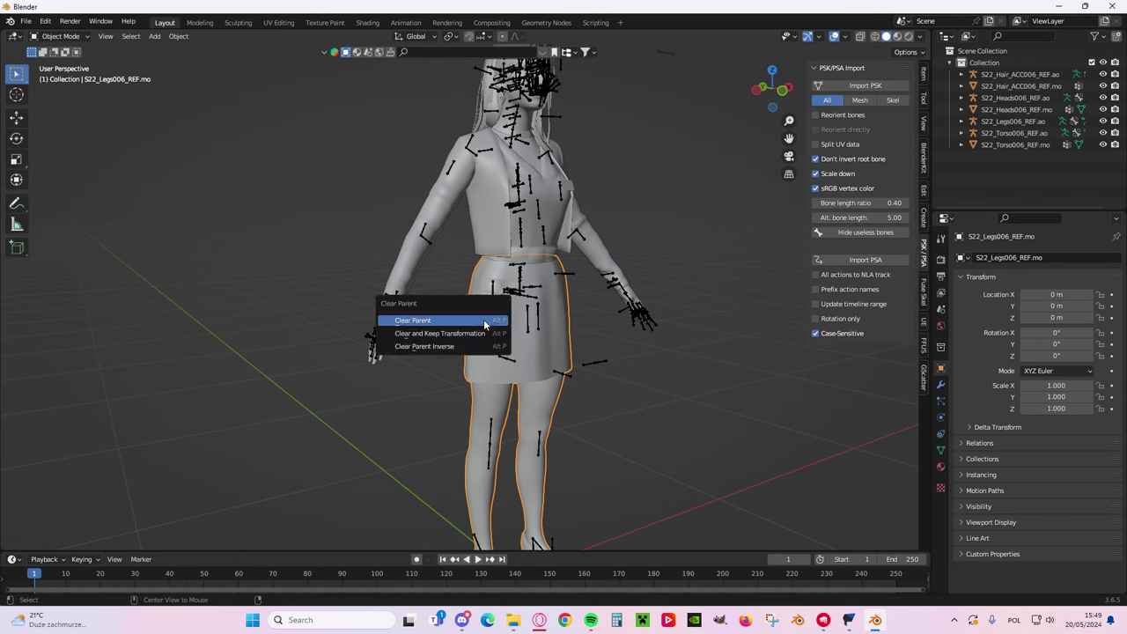
click(483, 323)
shift+middle_drag(500, 318, 500, 360)
scroll(501, 359, up, 2)
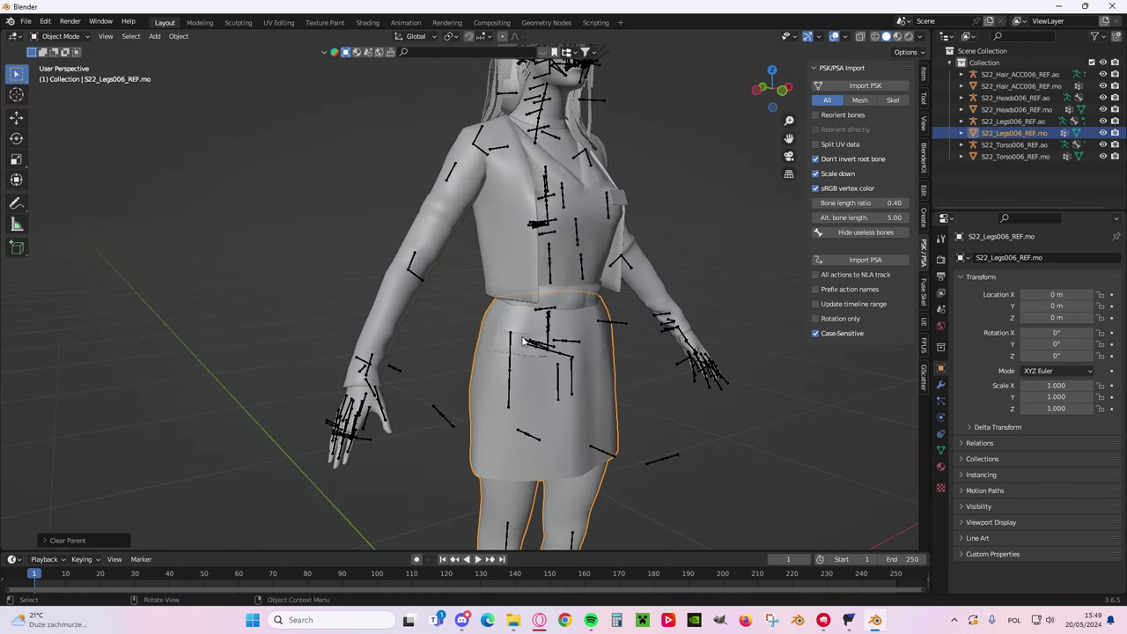
scroll(500, 359, down, 4)
mouse_move(501, 240)
shift+middle_down()
mouse_move(469, 338)
mouse_move(505, 248)
shift+middle_up()
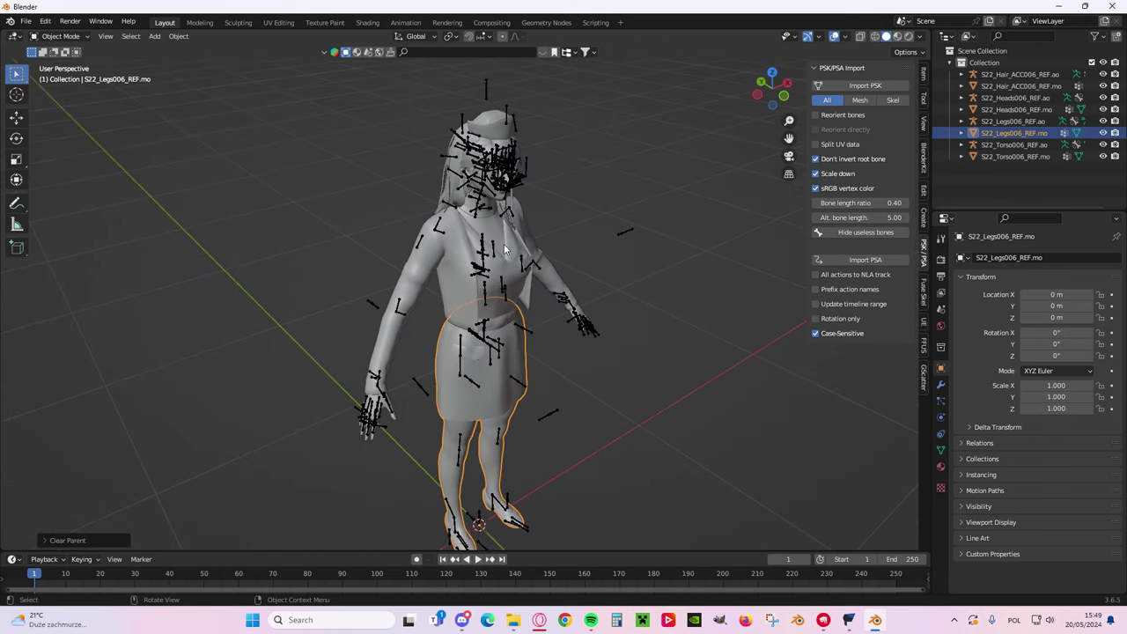
- Select the head armature and examine its bones around the face and along the body from several angles
click(476, 130)
click(482, 229)
click(484, 271)
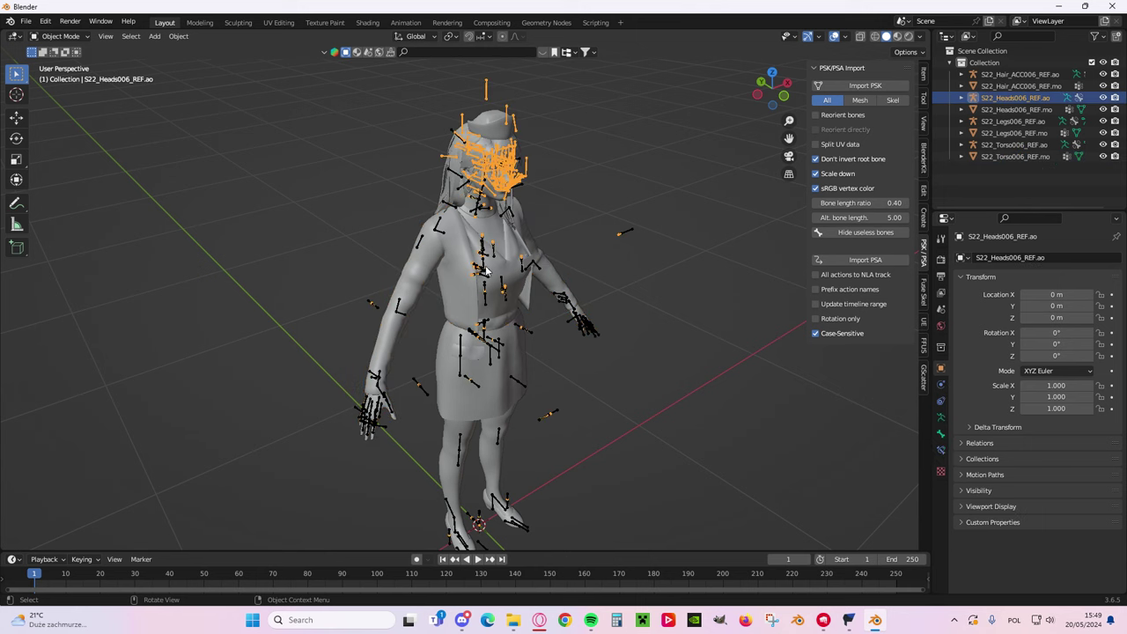
ctrl+middle_drag(456, 319, 482, 304)
ctrl+middle_drag(483, 304, 468, 140)
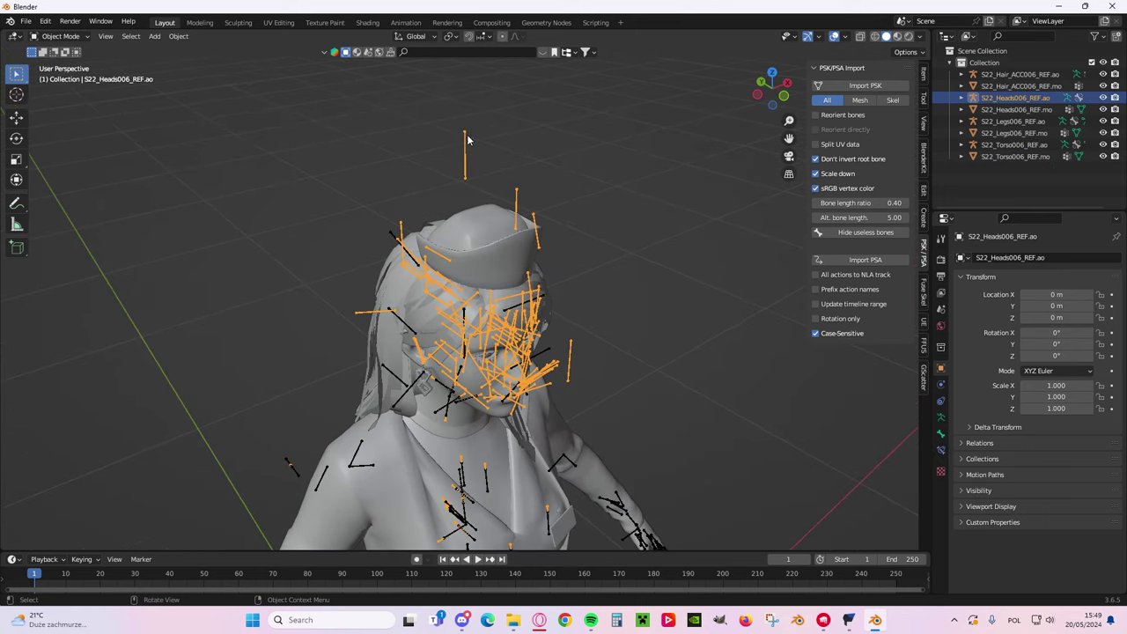
click(595, 136)
click(535, 171)
middle_drag(535, 170, 657, 219)
scroll(568, 237, down, 2)
middle_drag(568, 238, 607, 267)
scroll(607, 268, down, 4)
middle_drag(463, 308, 546, 298)
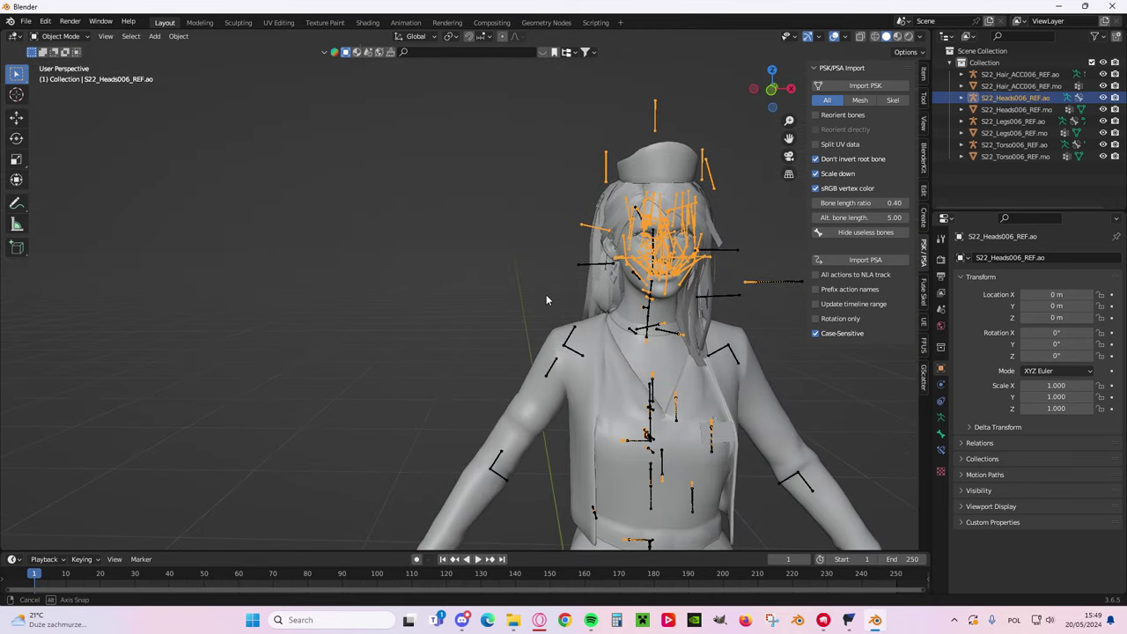
shift+middle_drag(622, 332, 508, 254)
scroll(508, 254, down, 3)
shift+middle_drag(508, 353, 510, 256)
middle_drag(462, 264, 578, 401)
- Delete the legs armature S22_Legs006_REF.ao
click(532, 486)
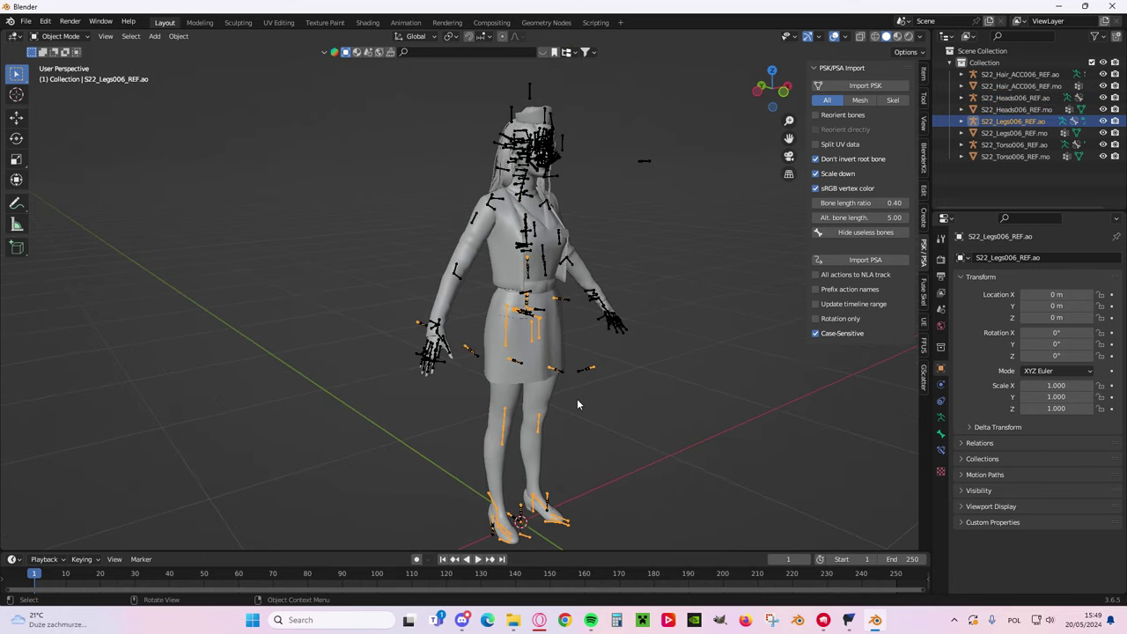
key(x)
click(574, 401)
- Try moving the head armature away from the unparented meshes
shift+middle_drag(545, 338, 517, 384)
scroll(517, 385, up, 2)
click(511, 208)
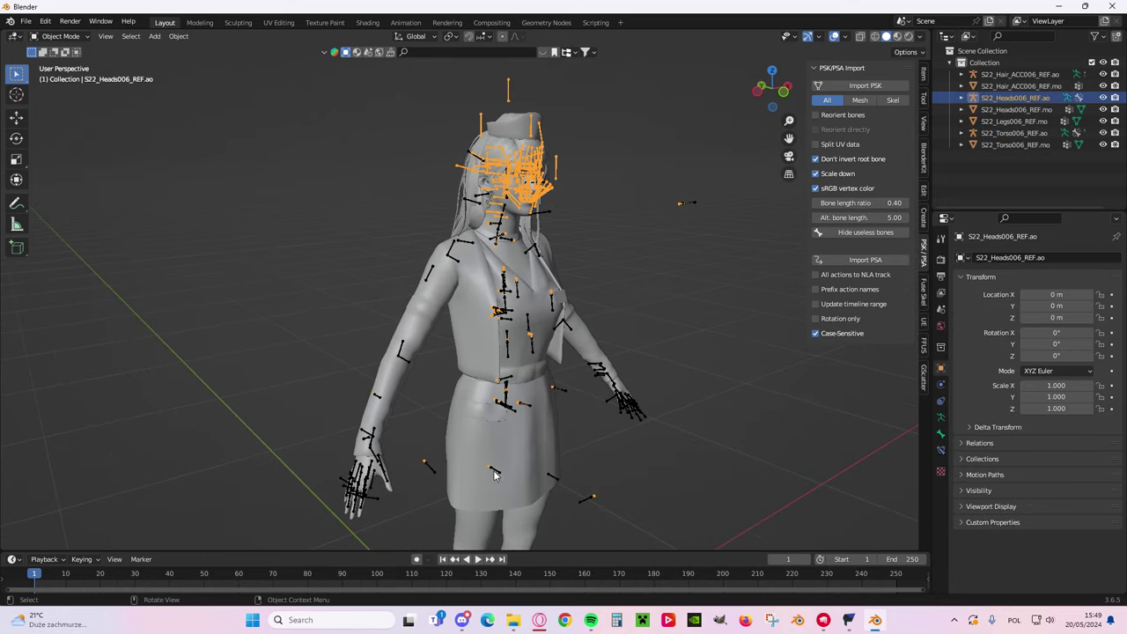
key(g)
right_click(604, 232)
middle_drag(493, 242, 527, 253)
scroll(553, 252, up, 2)
key(g)
right_click(484, 326)
middle_drag(512, 192, 456, 313)
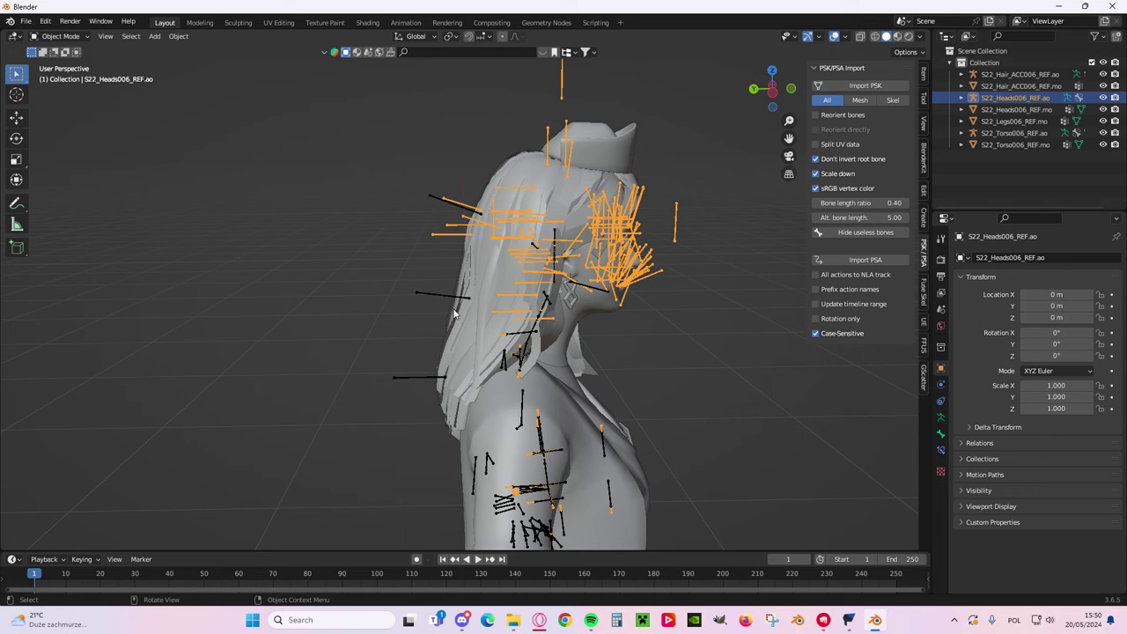
- Compare the hair and head armatures, and delete the head armature S22_Heads006_REF.ao
click(434, 208)
middle_drag(601, 208, 561, 256)
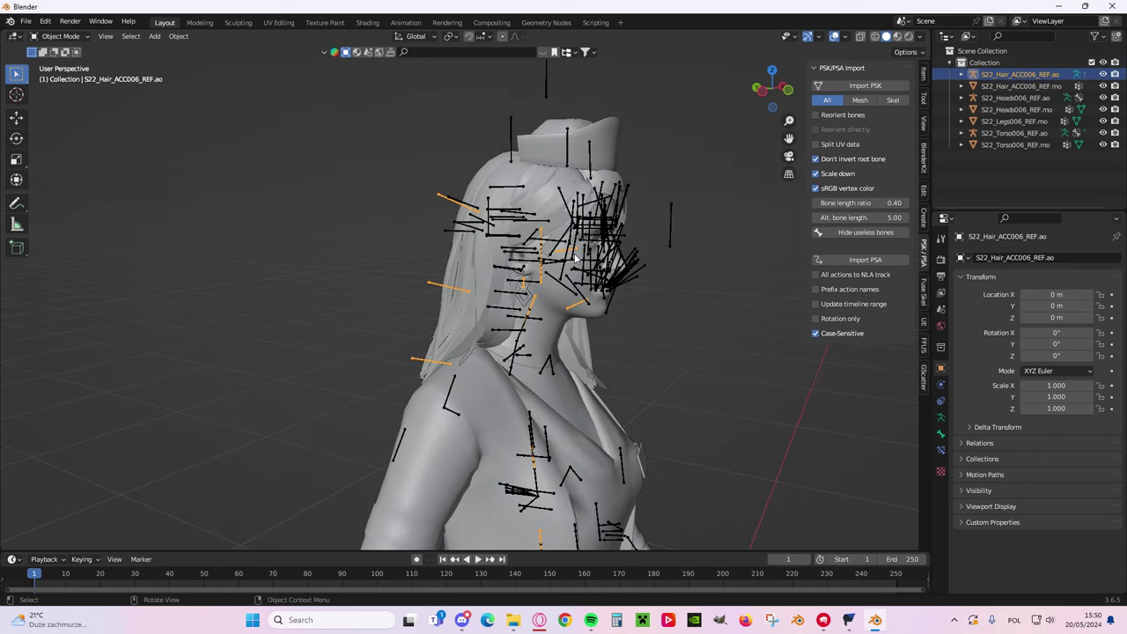
click(583, 248)
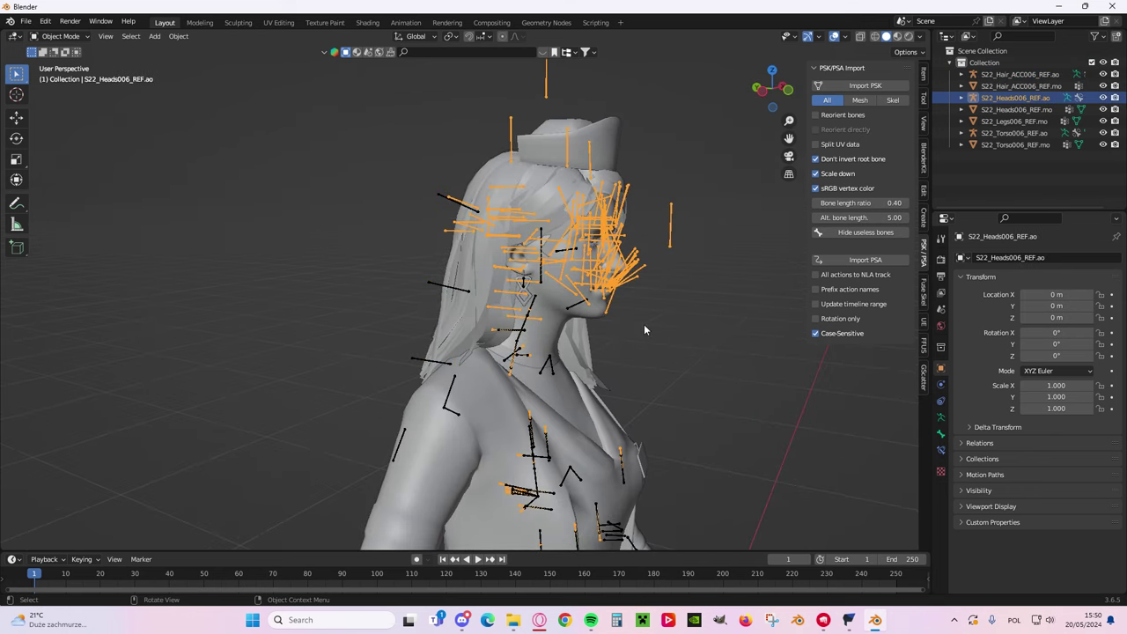
scroll(512, 240, down, 4)
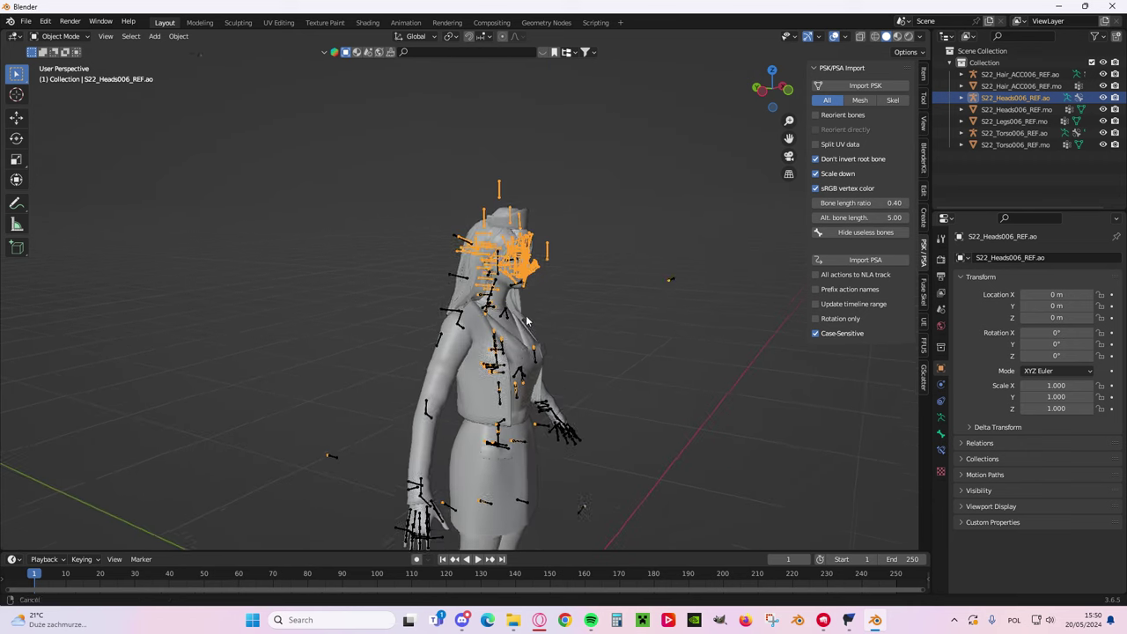
shift+middle_drag(617, 422, 630, 345)
scroll(630, 344, down, 4)
scroll(553, 315, up, 4)
key(x)
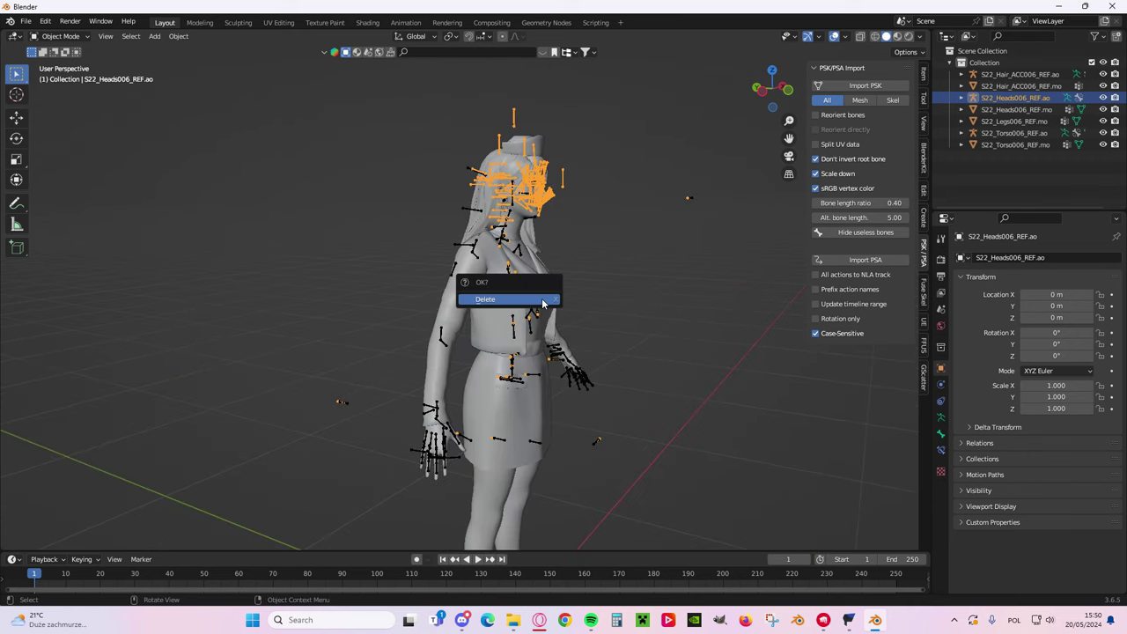
click(529, 299)
- Delete the torso armature S22_Torso006_REF.ao
click(530, 292)
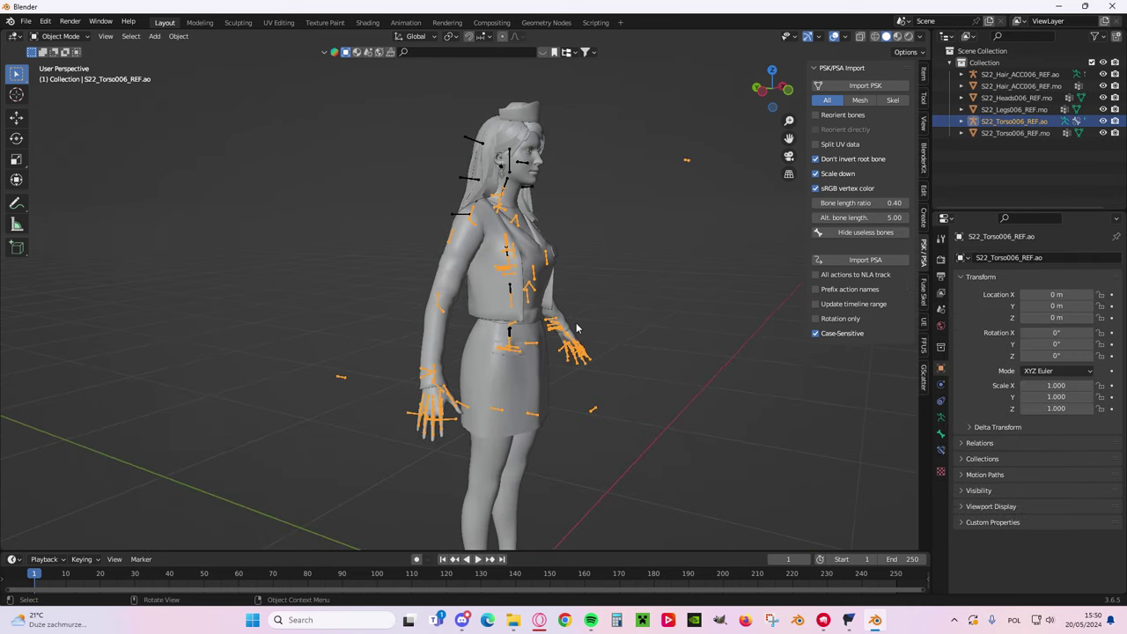
key(x)
click(572, 323)
- Delete the remaining hair armature S22_Hair_ACC006_REF.ao
scroll(563, 307, up, 4)
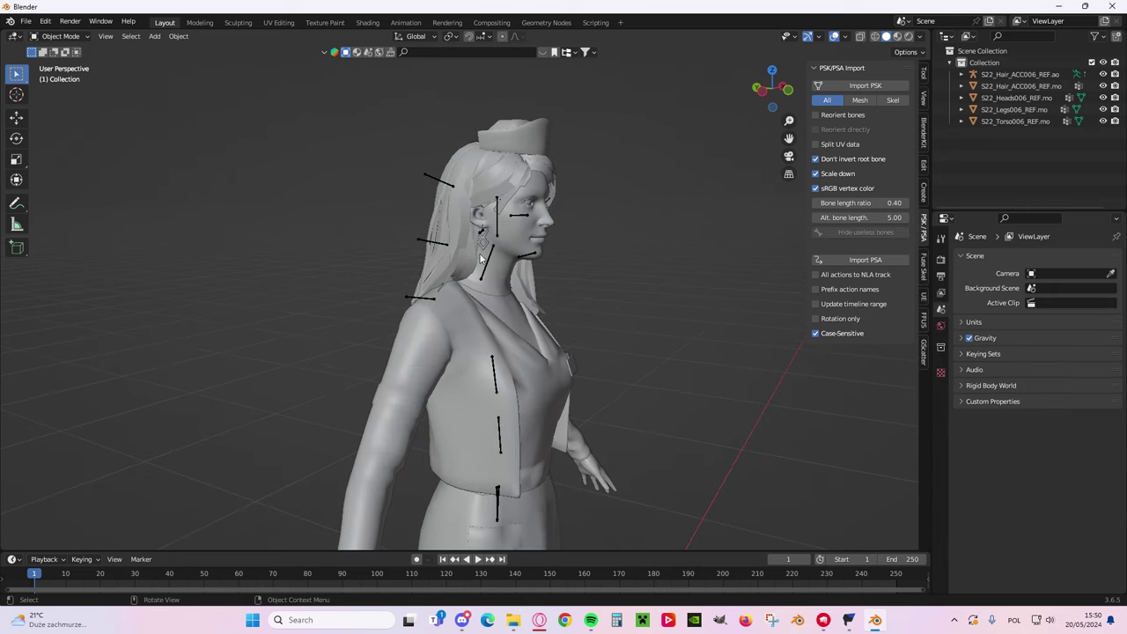
click(495, 281)
key(g)
right_click(449, 232)
scroll(476, 282, down, 4)
middle_drag(482, 304, 557, 289)
scroll(544, 340, up, 5)
key(x)
click(574, 298)
scroll(599, 228, down, 4)
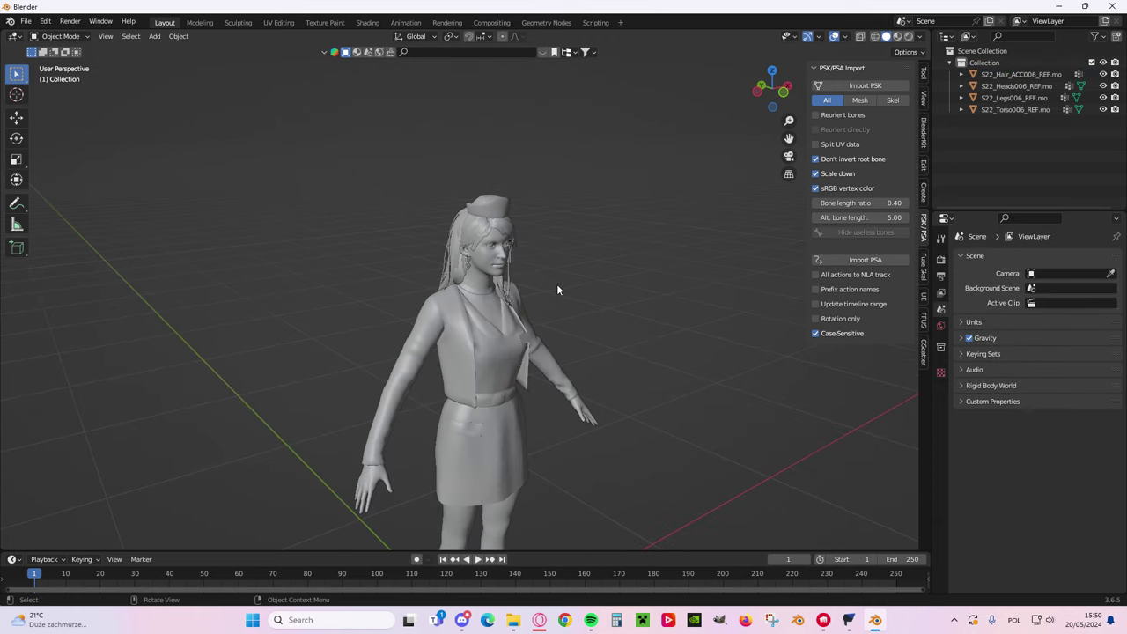
- Undo the deletion of the hair armature and deselect it
key(ctrl+z)
scroll(516, 277, up, 4)
scroll(516, 277, down, 3)
middle_drag(516, 276, 421, 239)
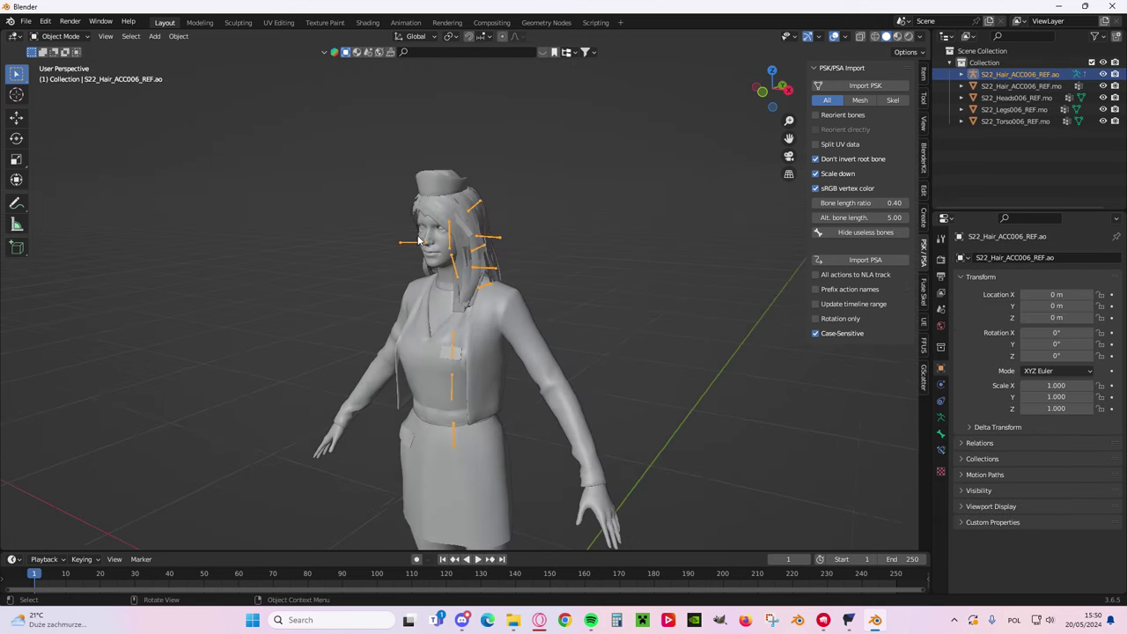
click(354, 209)
shift+middle_drag(354, 209, 467, 196)
middle_drag(500, 262, 470, 265)
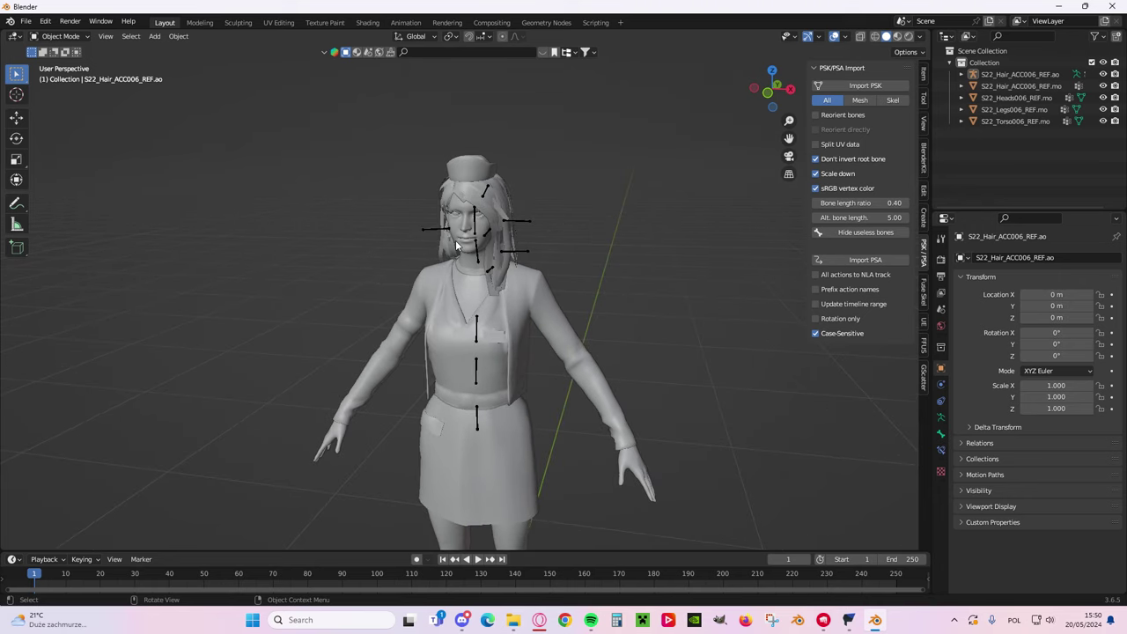
- Import the skeleton file S22_006_DSkeleton_Menu_REF.psk from the bookmarked Models folder
click(870, 86)
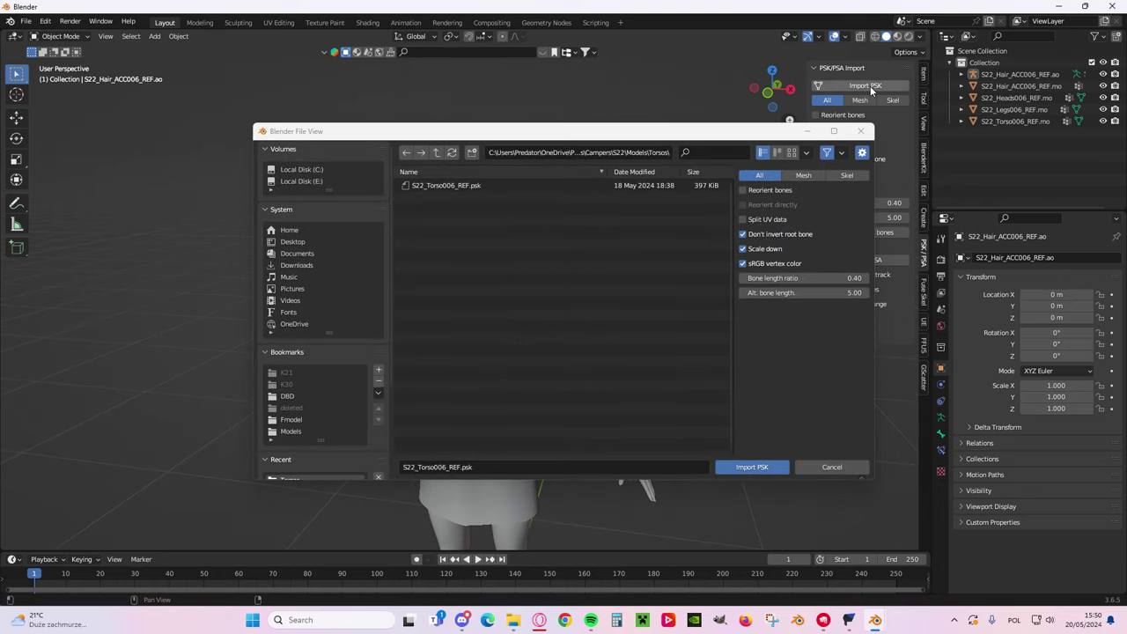
click(293, 432)
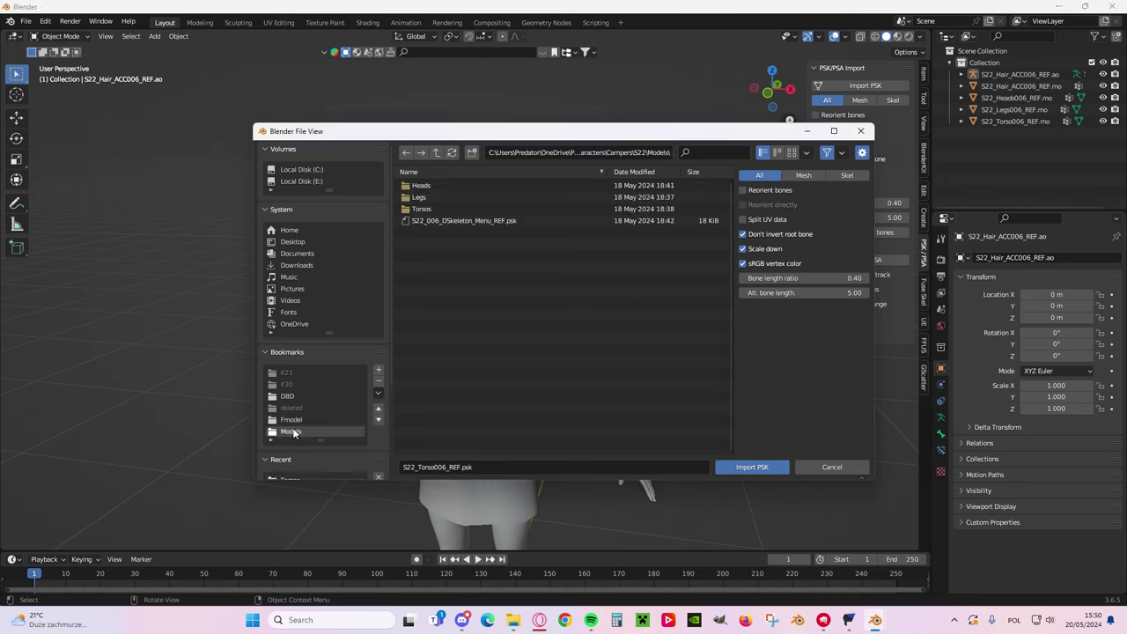
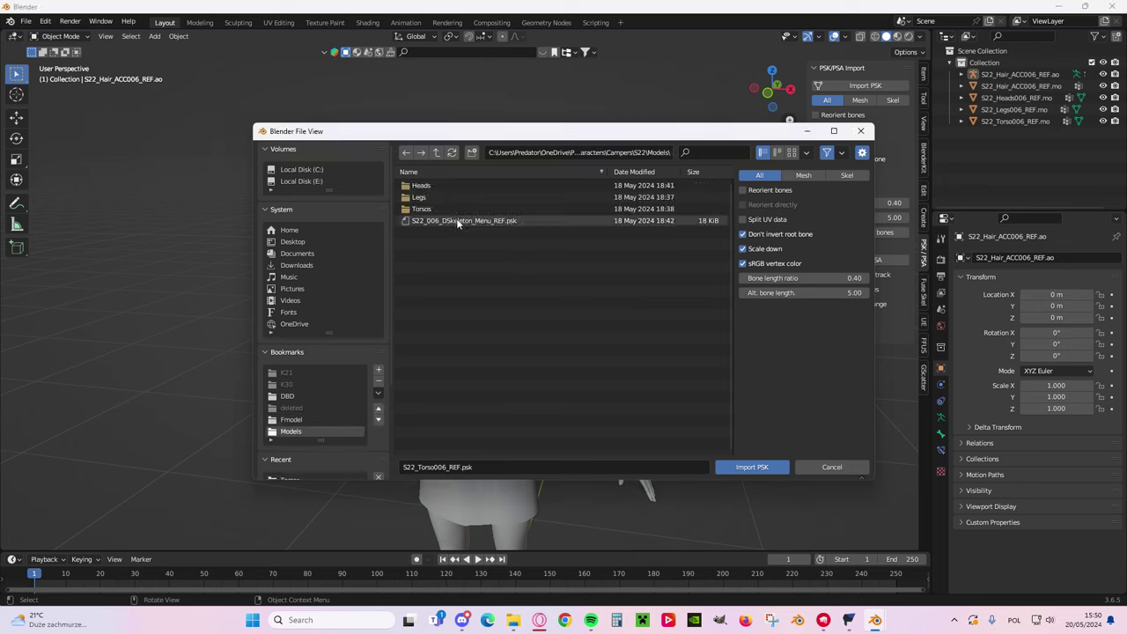
double_click(479, 221)
middle_drag(481, 225, 472, 289)
scroll(556, 182, up, 4)
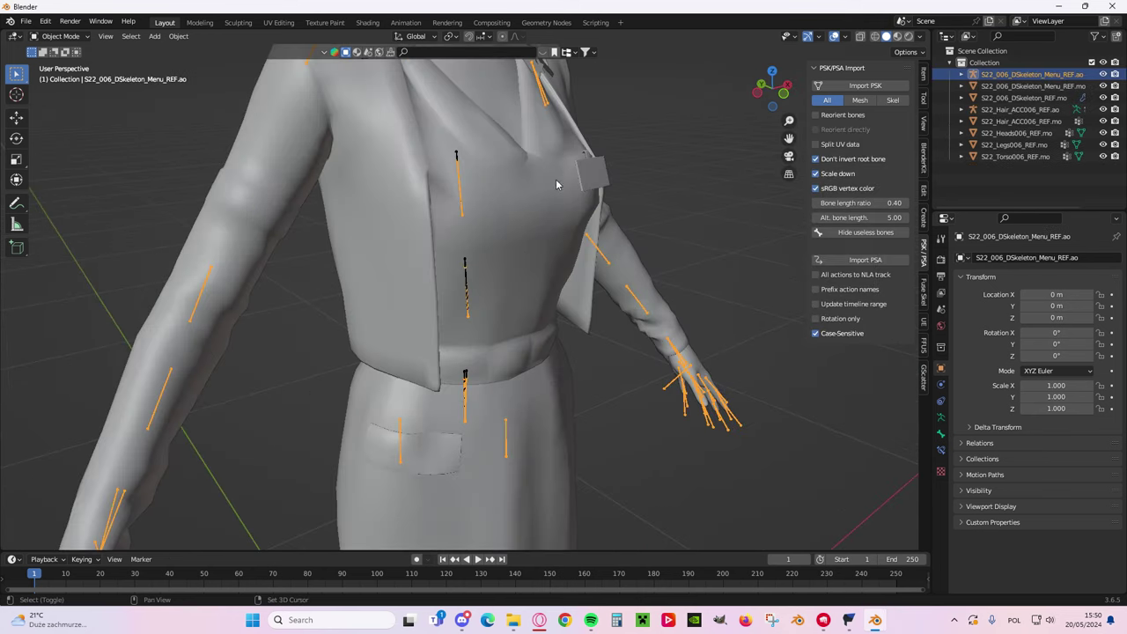
- Select the hair armature S22_Hair_ACC006_REF.ao together with the skeleton S22_006_DSkeleton_Menu_REF.ao as the active object
scroll(548, 261, down, 3)
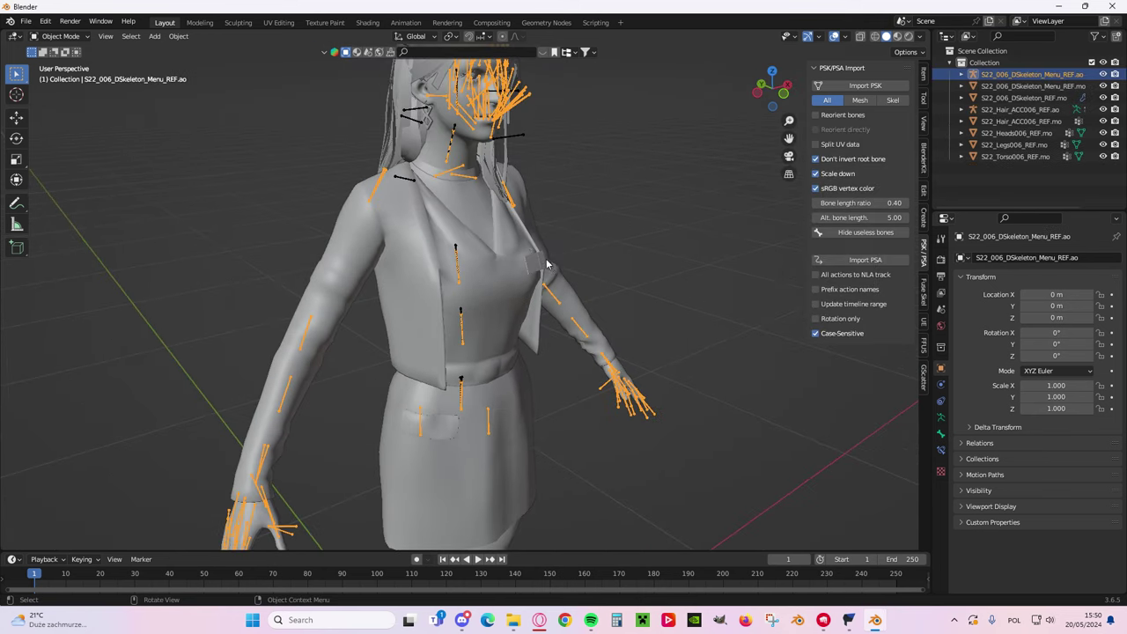
scroll(573, 234, up, 3)
scroll(563, 238, down, 4)
scroll(563, 243, down, 4)
middle_drag(507, 208, 530, 243)
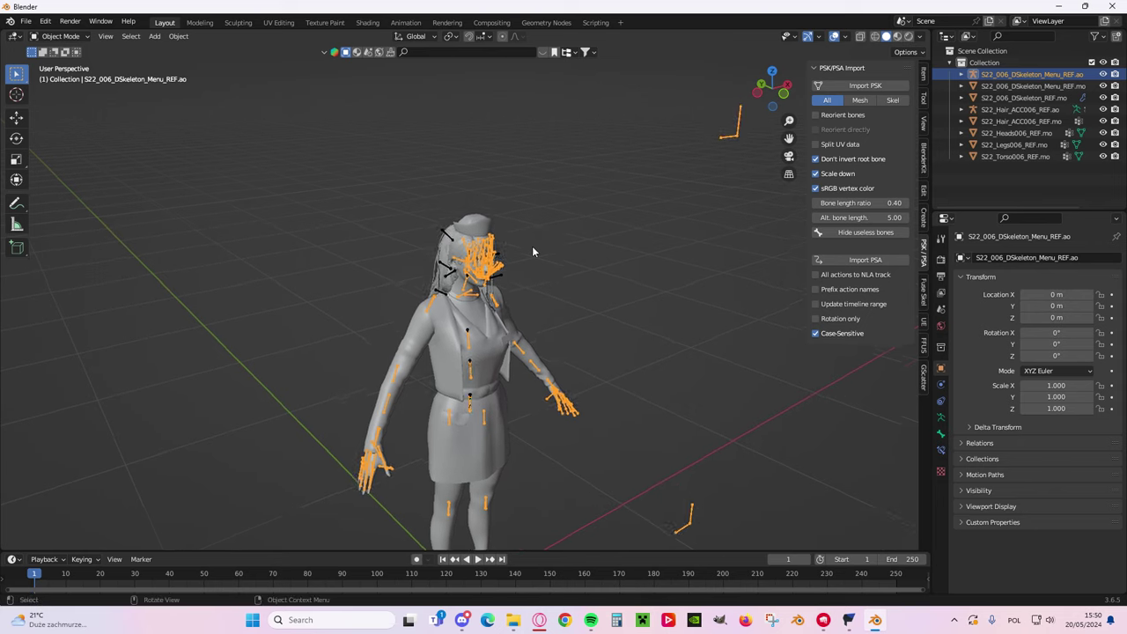
scroll(441, 192, up, 5)
click(433, 192)
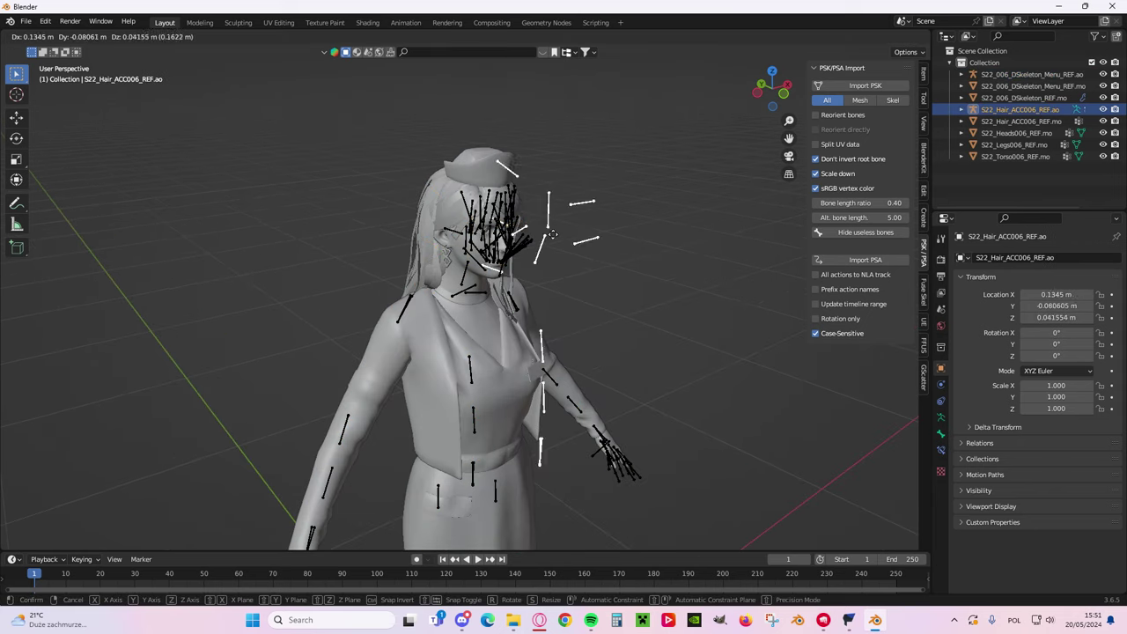
middle_drag(505, 170, 569, 201)
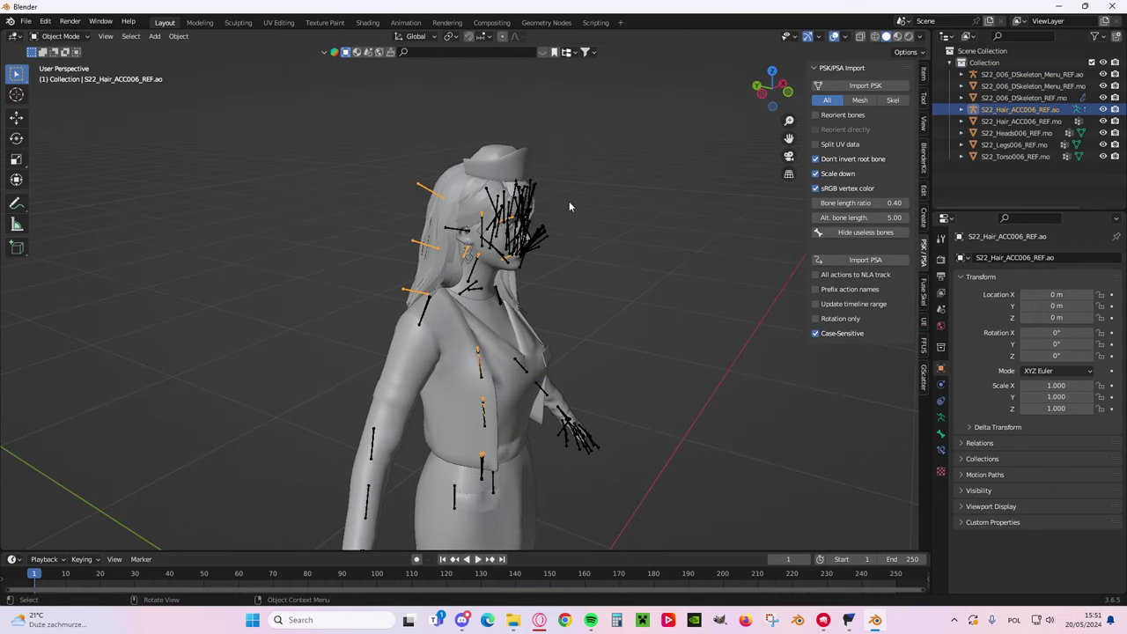
shift+click(524, 204)
middle_drag(586, 174, 509, 252)
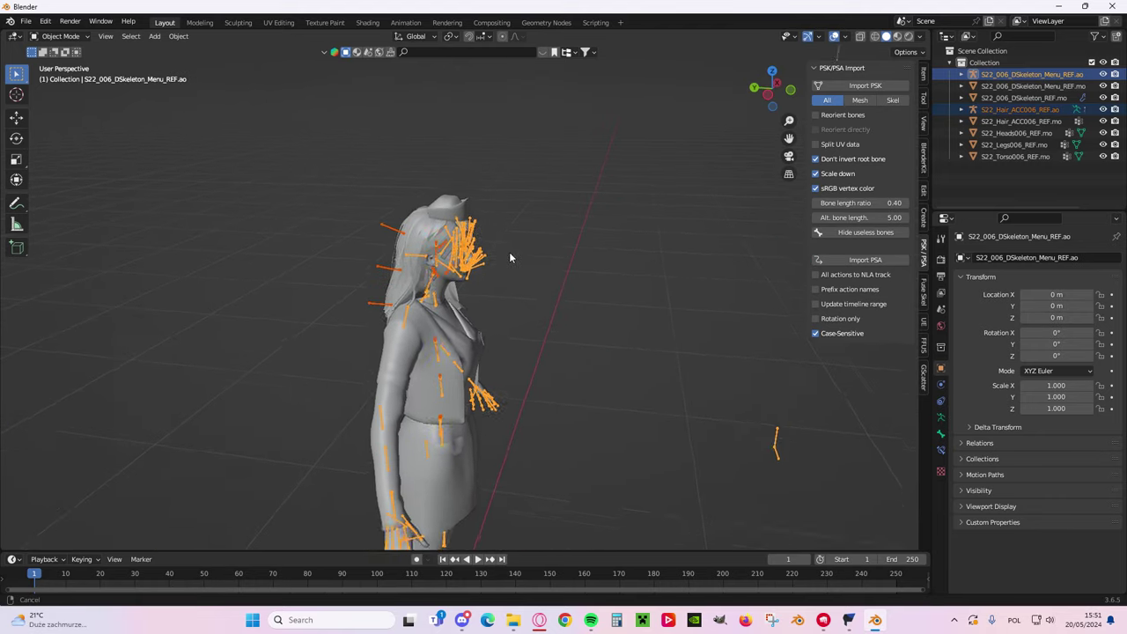
scroll(513, 253, up, 2)
key(g)
right_click(441, 306)
scroll(441, 305, down, 3)
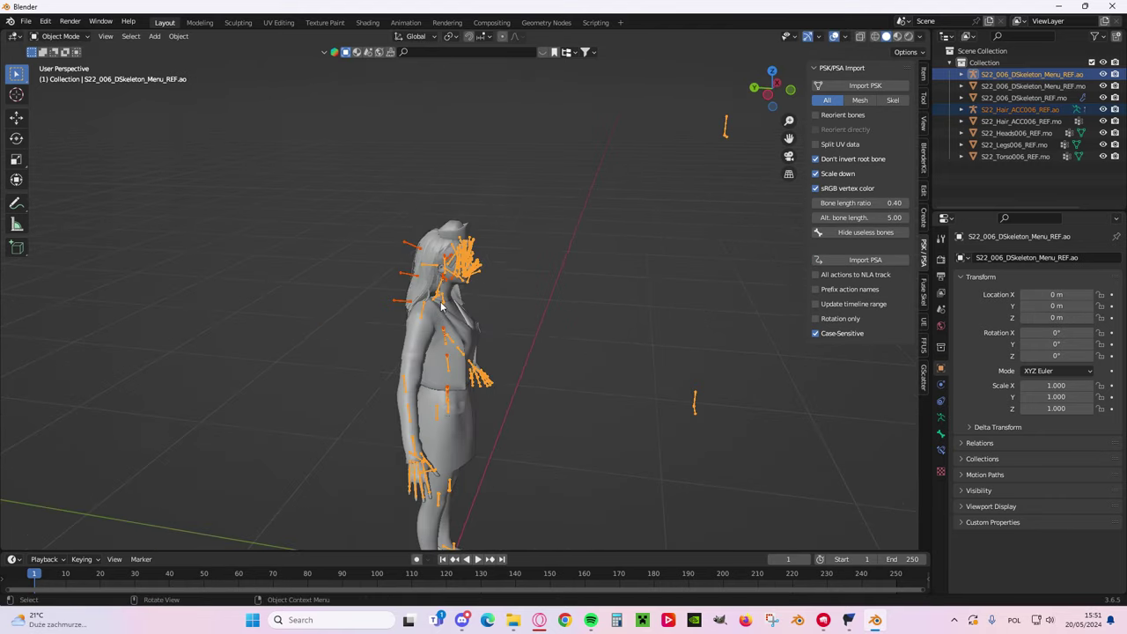
- Merge the hair armature into the menu skeleton using Fuse Skeletons
middle_drag(442, 305, 581, 272)
scroll(581, 272, down, 1)
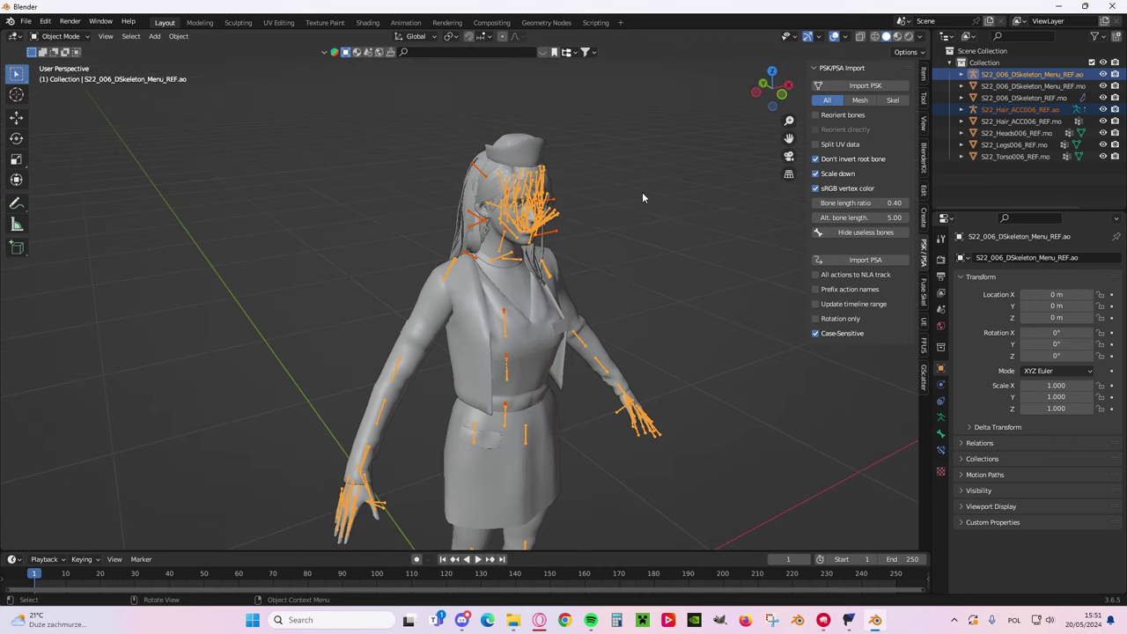
click(924, 290)
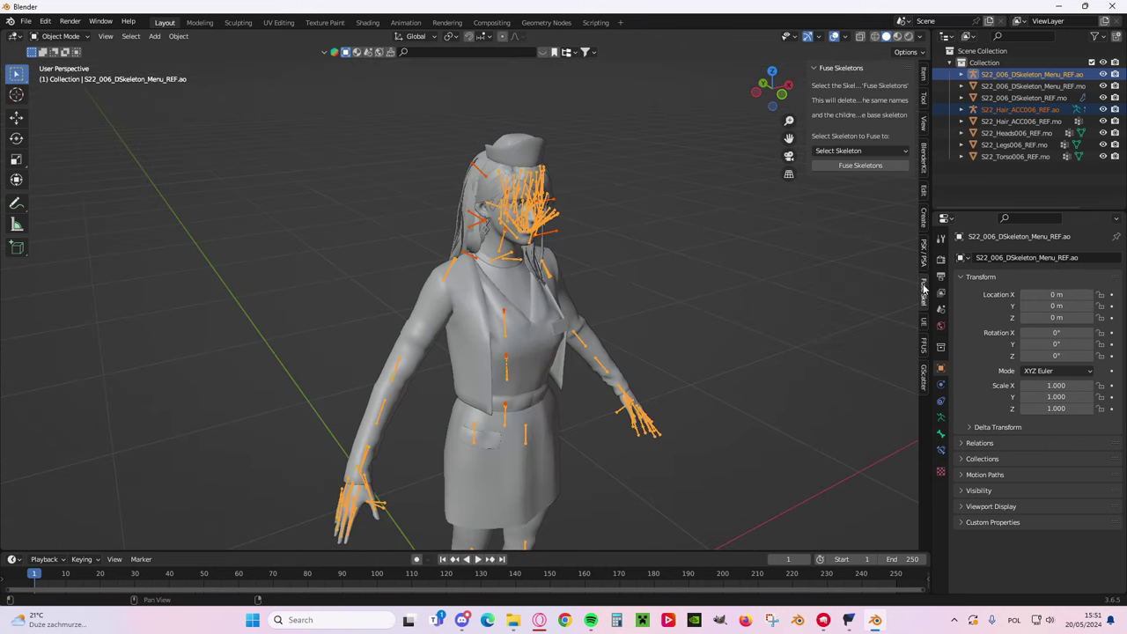
click(833, 167)
- Inspect the fused armature around the hair, face and upper body, and deselect it
middle_drag(775, 180, 493, 251)
scroll(493, 251, down, 2)
scroll(478, 284, up, 6)
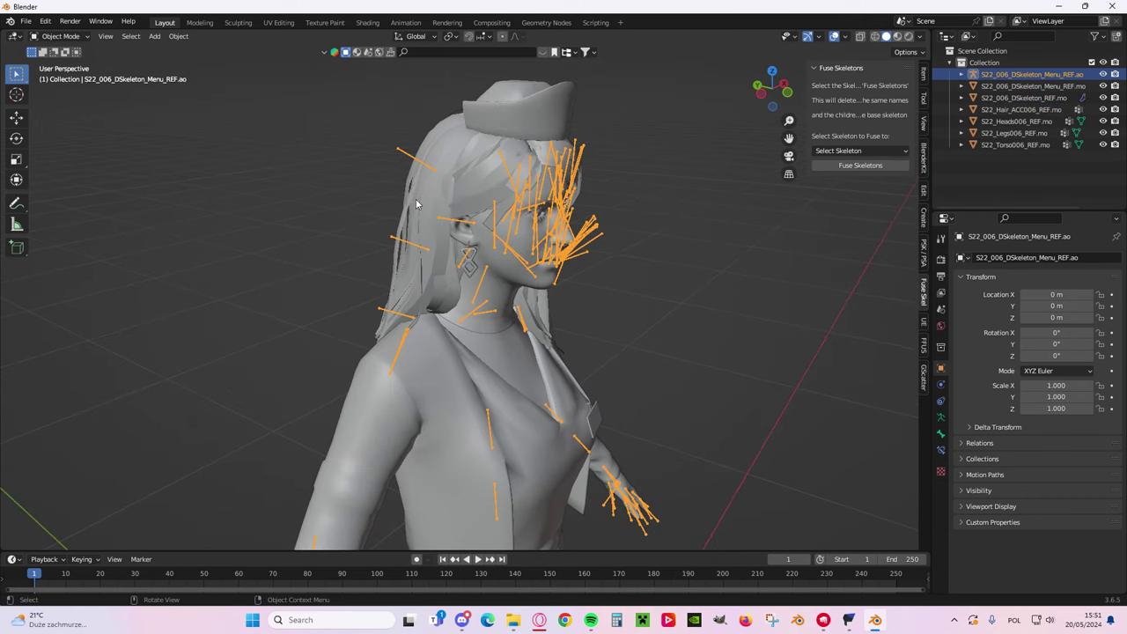
click(643, 175)
click(571, 184)
scroll(555, 308, down, 4)
middle_drag(543, 310, 456, 296)
scroll(502, 296, up, 2)
middle_drag(599, 305, 611, 226)
middle_drag(519, 188, 625, 214)
scroll(385, 207, down, 3)
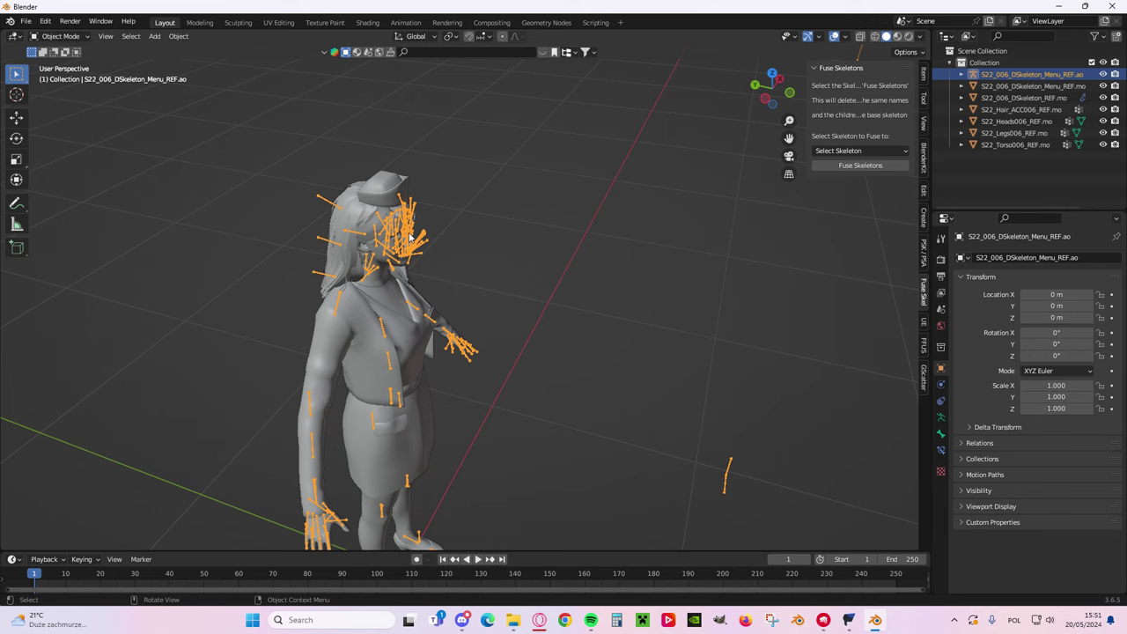
click(576, 203)
middle_drag(501, 252, 443, 239)
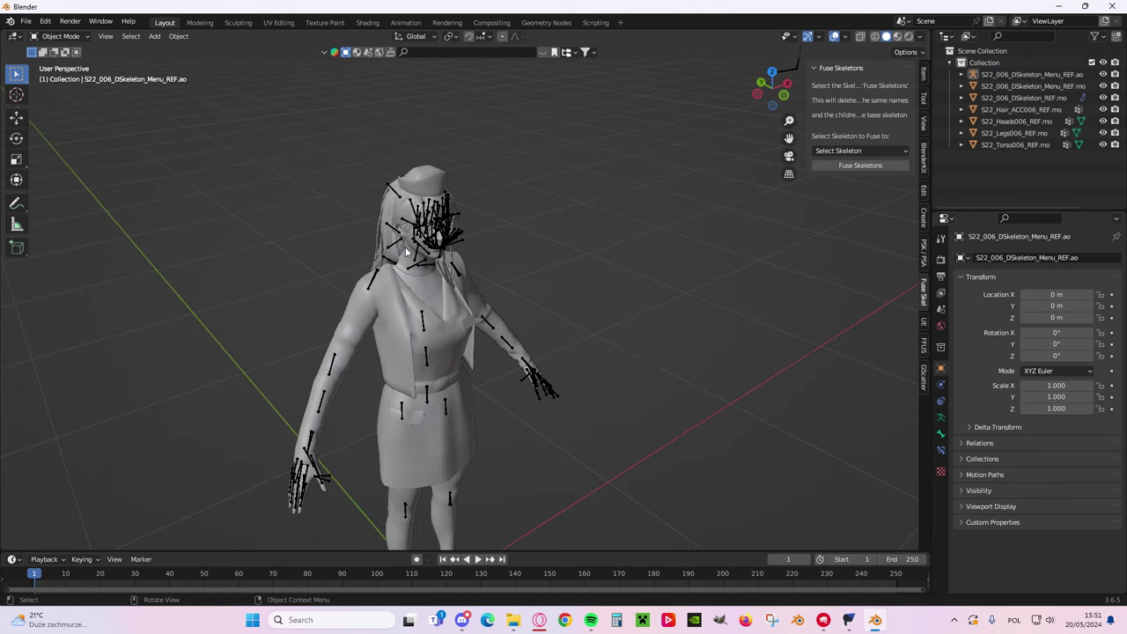
- Reselect the fused armature and examine its hair bones up close and its fit across the body
scroll(405, 253, up, 3)
middle_drag(531, 315, 590, 324)
click(491, 209)
scroll(563, 328, up, 4)
shift+middle_drag(497, 338, 576, 347)
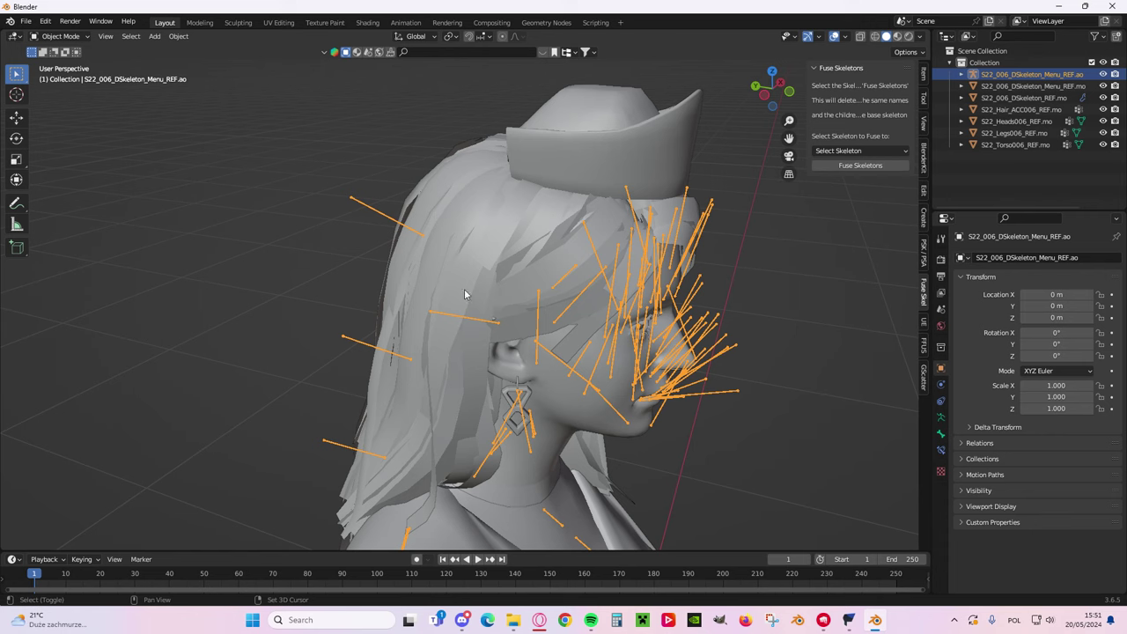
scroll(423, 261, down, 4)
scroll(498, 282, down, 2)
middle_drag(462, 313, 443, 378)
scroll(449, 352, up, 4)
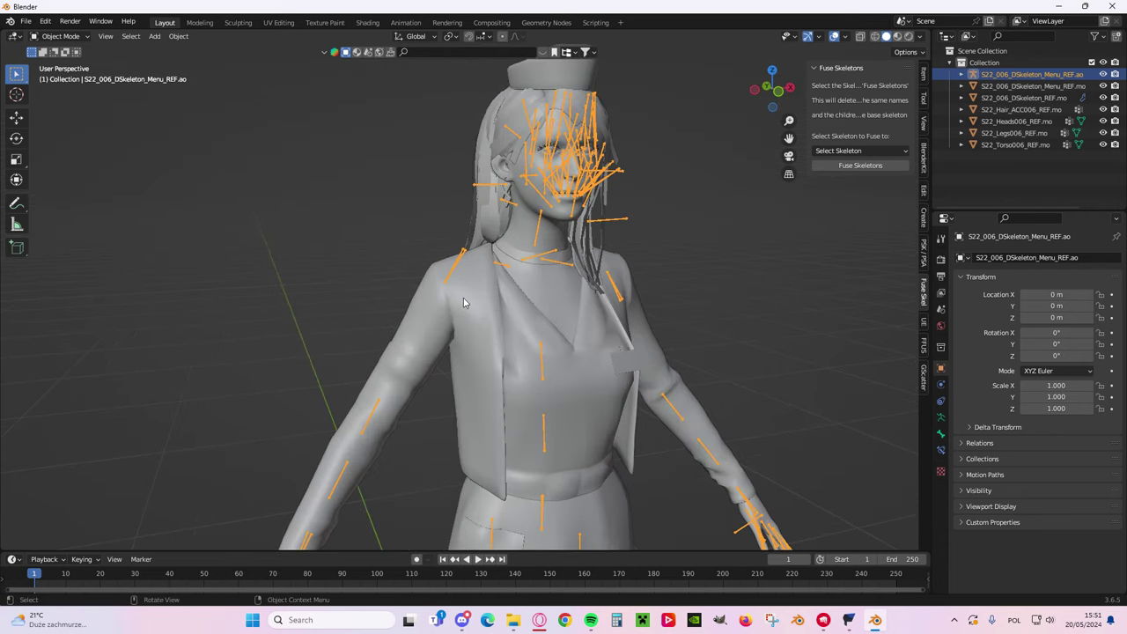
scroll(493, 347, down, 5)
scroll(538, 440, up, 1)
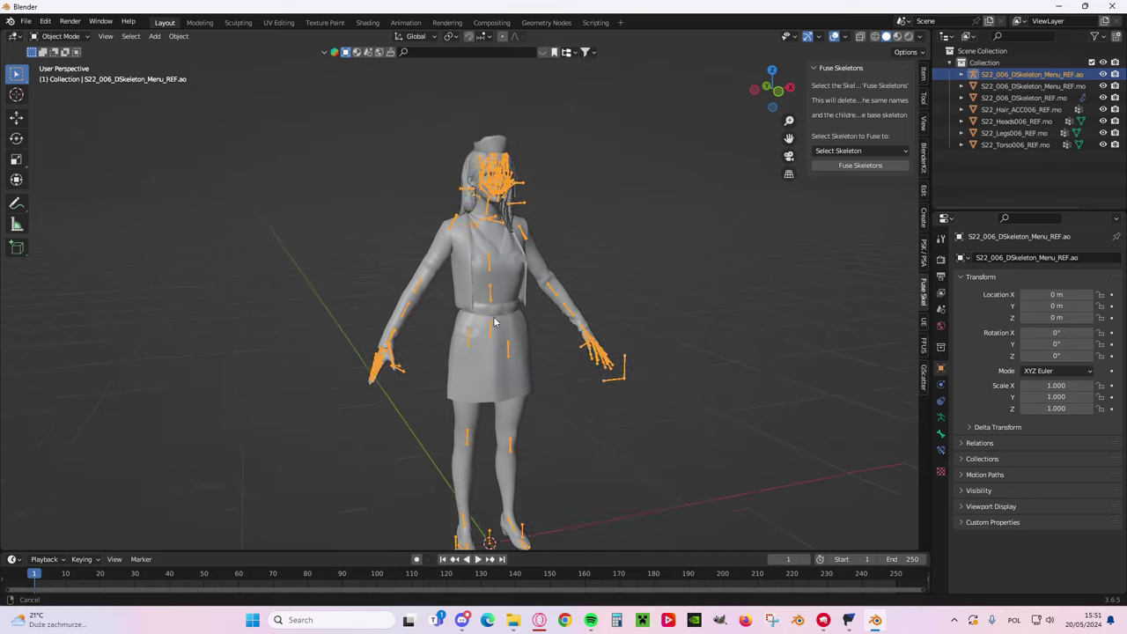
- Check whether the meshes follow the fused armature with trial moves, cancelling each one
scroll(502, 405, up, 3)
scroll(484, 308, down, 3)
key(g)
right_click(563, 265)
scroll(502, 206, down, 5)
key(g)
key(Escape)
scroll(512, 356, up, 5)
scroll(493, 378, down, 1)
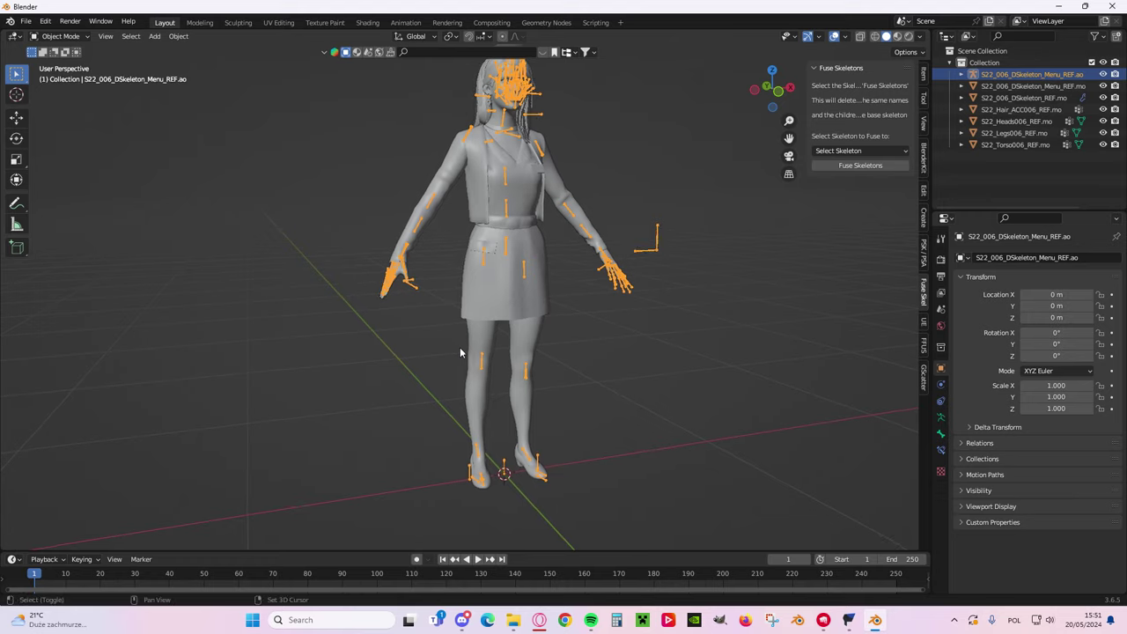
- Select the legs, torso, head and hair meshes together, with the hair mesh as the active object
click(472, 404)
scroll(475, 396, up, 1)
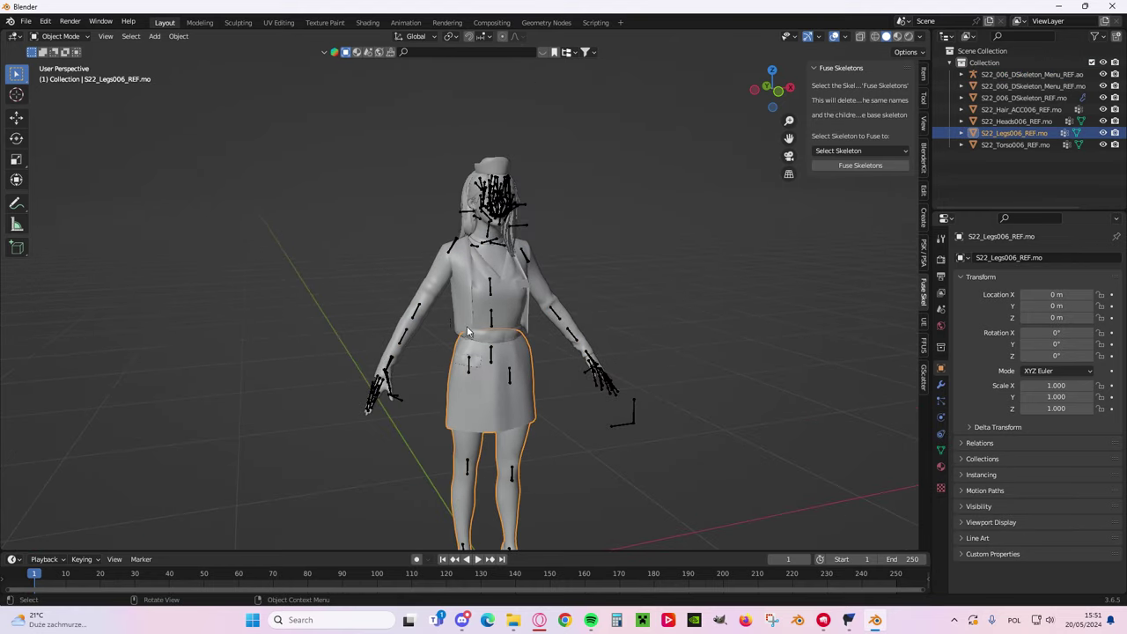
middle_drag(476, 396, 494, 366)
scroll(494, 366, up, 2)
shift+click(483, 283)
key(g)
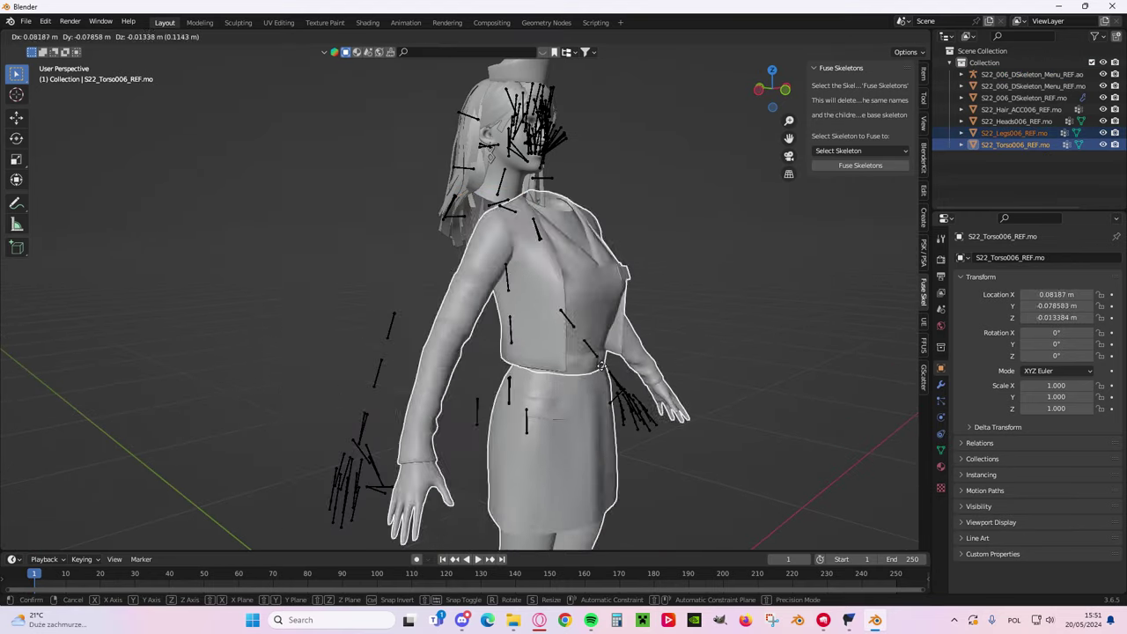
key(Escape)
scroll(484, 335, up, 2)
scroll(485, 342, up, 2)
shift+click(431, 299)
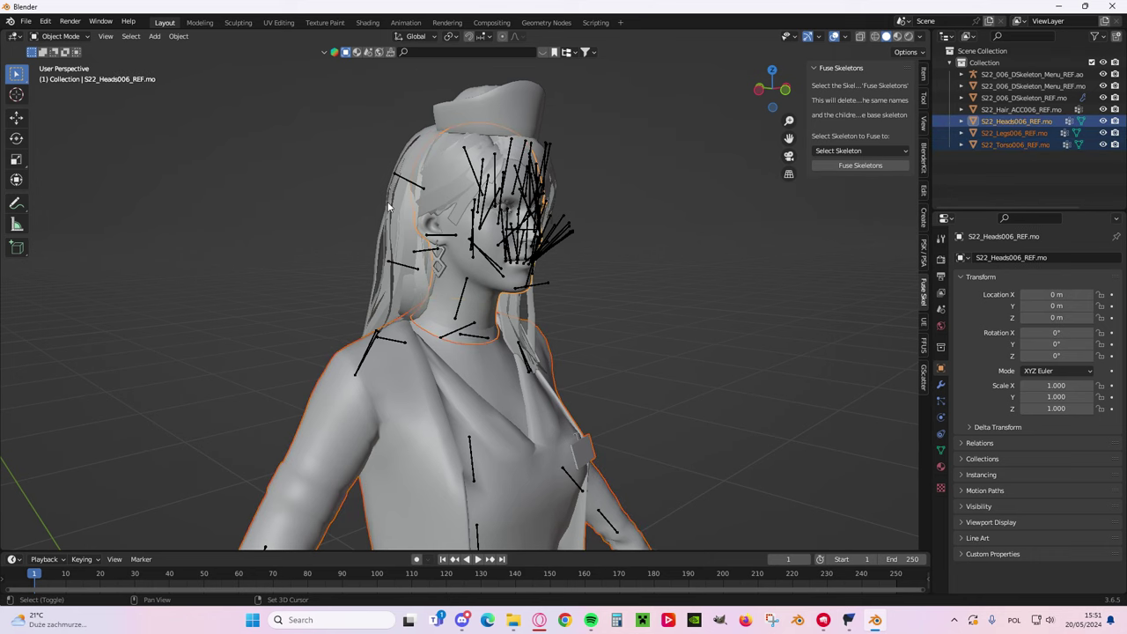
shift+click(409, 164)
scroll(477, 320, down, 4)
scroll(478, 321, down, 3)
middle_drag(526, 299, 485, 313)
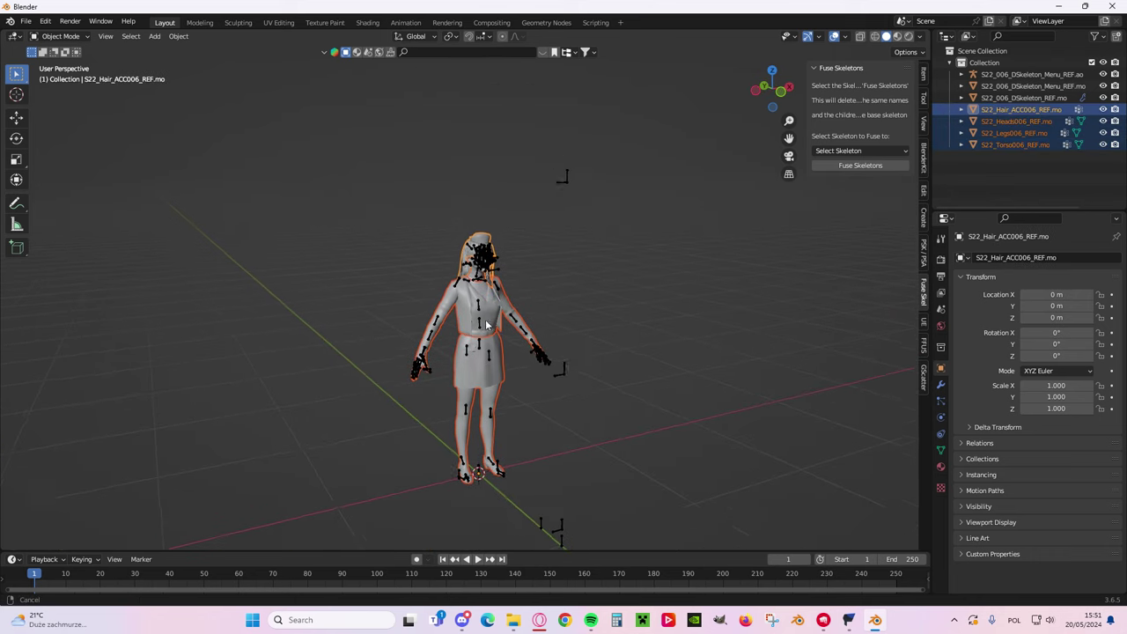
scroll(505, 350, up, 4)
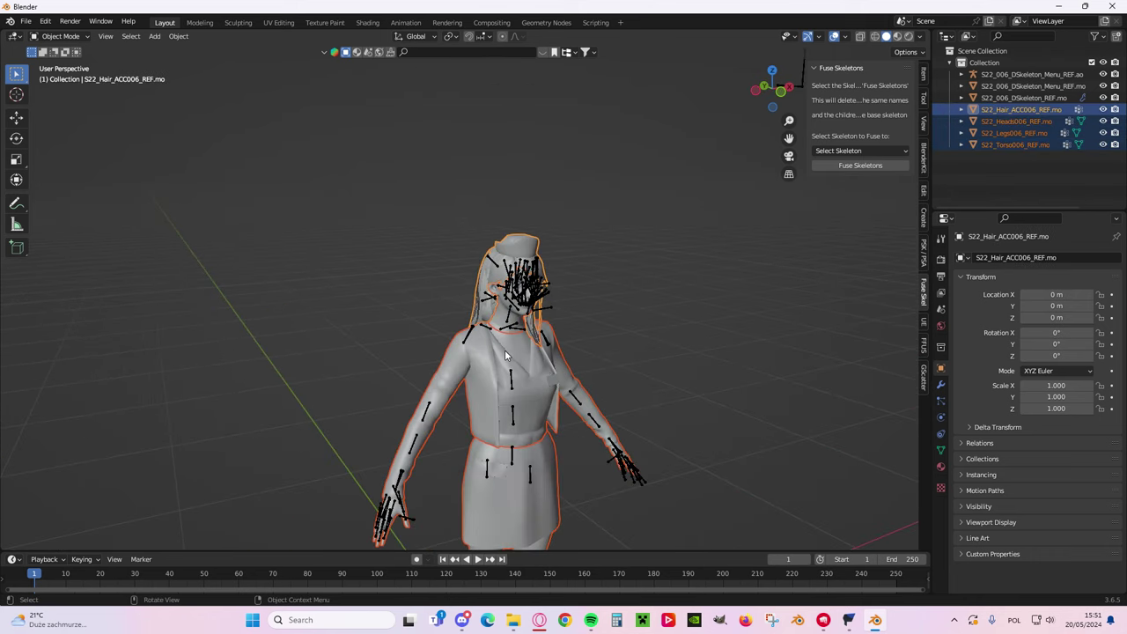
- Add the armature S22_006_DSkeleton_Menu_REF.ao to the selected hair, head, legs and torso meshes as the active object
shift+click(526, 279)
middle_drag(519, 313, 558, 284)
scroll(537, 300, down, 3)
mouse_move(518, 316)
shift+middle_down()
mouse_move(447, 318)
mouse_move(516, 321)
shift+middle_up()
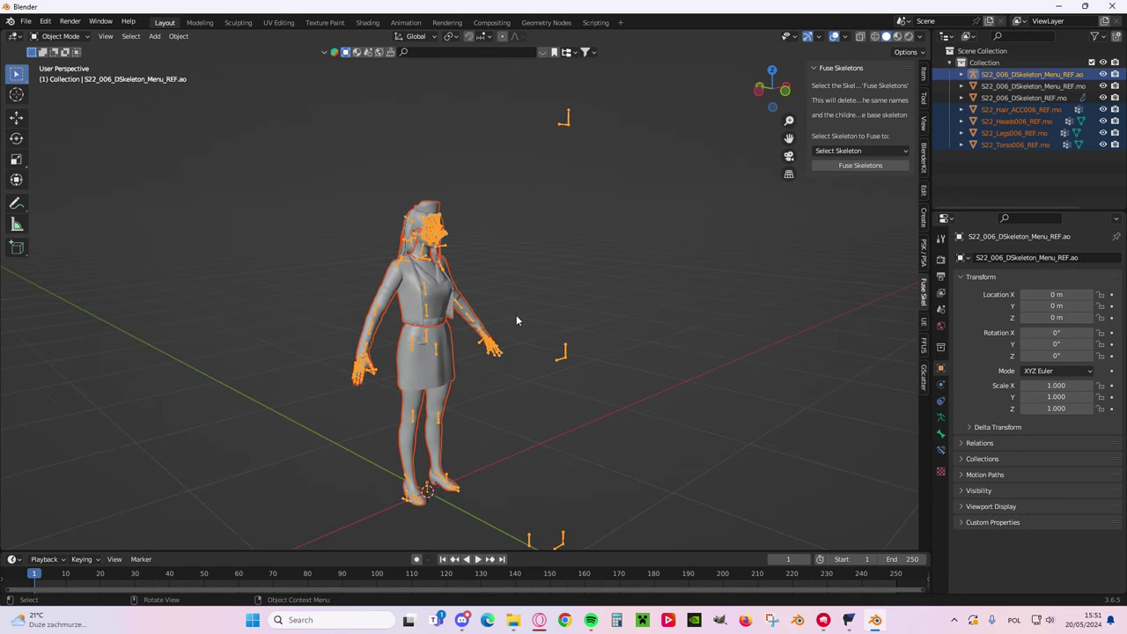
key(ctrl+p)
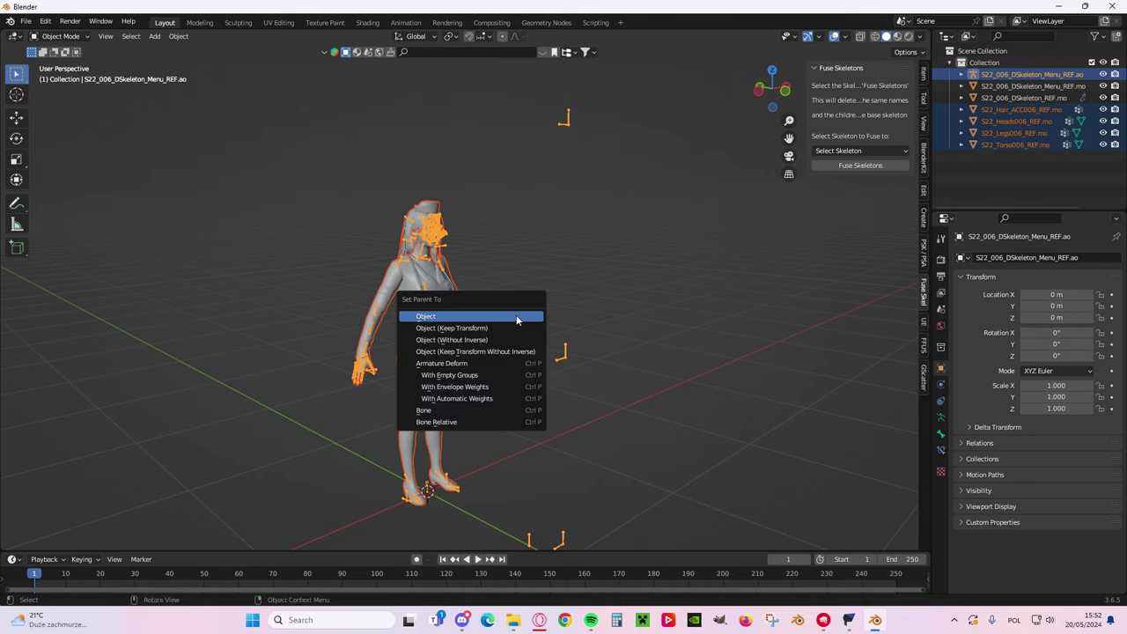
click(517, 319)
key(alt+p)
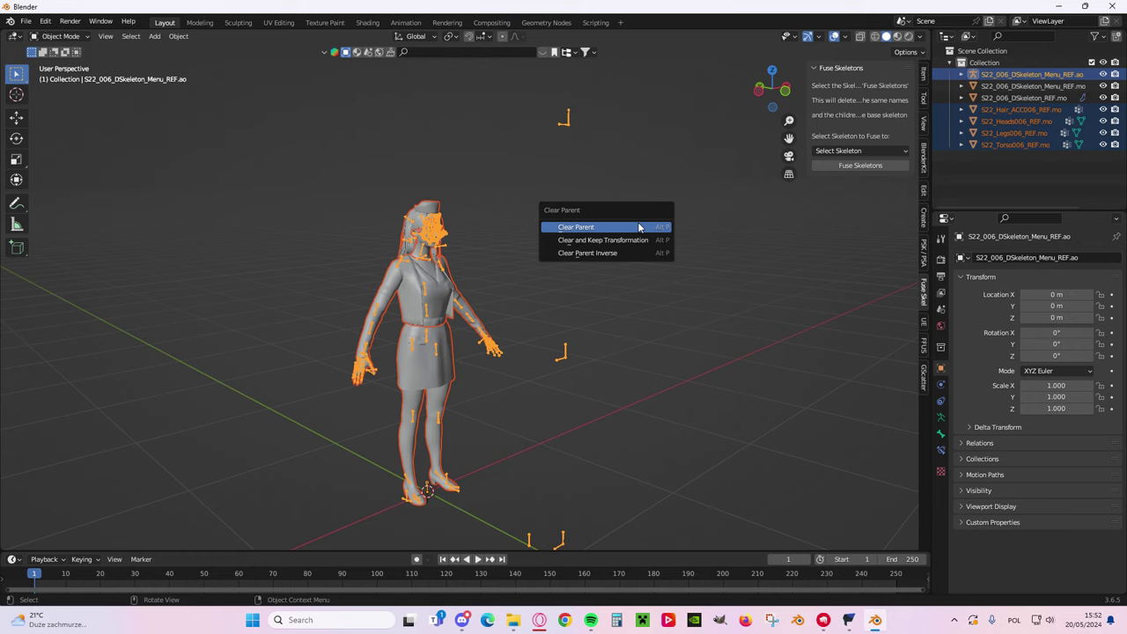
click(639, 228)
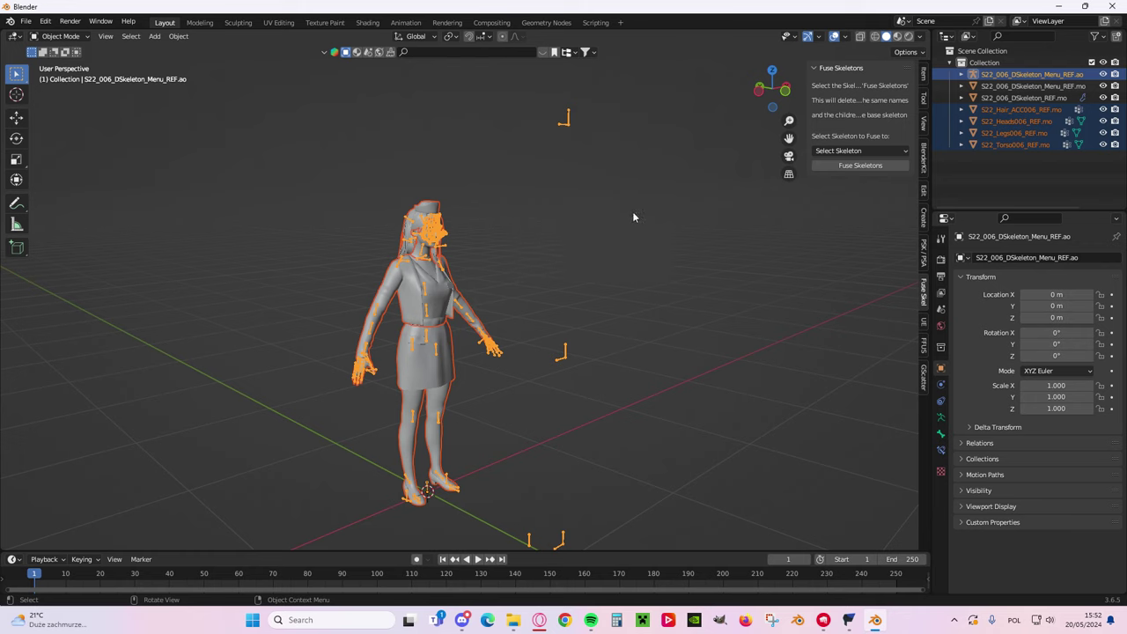
- Parent the selected hair, head, legs and torso meshes to the armature with Armature Deform With Empty Groups, and clear the selection
key(ctrl+p)
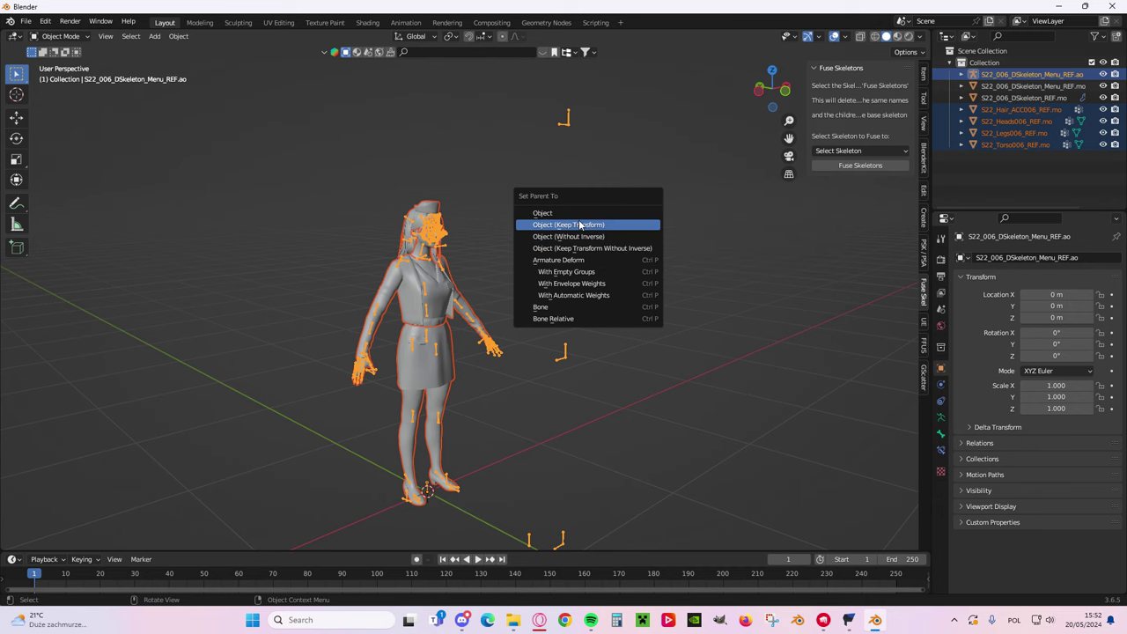
click(565, 274)
middle_drag(570, 287, 463, 307)
scroll(466, 304, up, 4)
scroll(452, 221, down, 3)
shift+middle_drag(453, 211, 502, 235)
scroll(546, 216, up, 3)
click(563, 206)
shift+middle_drag(493, 172, 501, 213)
middle_drag(501, 213, 520, 226)
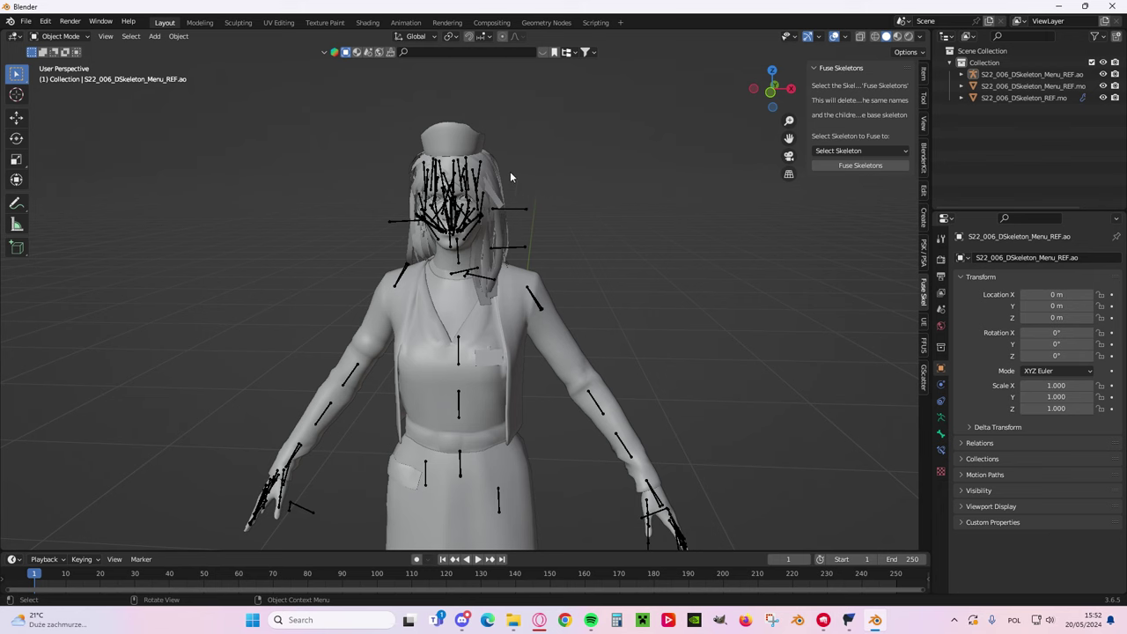
- Select the character's armature in front orthographic view and switch it to Pose Mode
click(458, 205)
scroll(755, 114, down, 4)
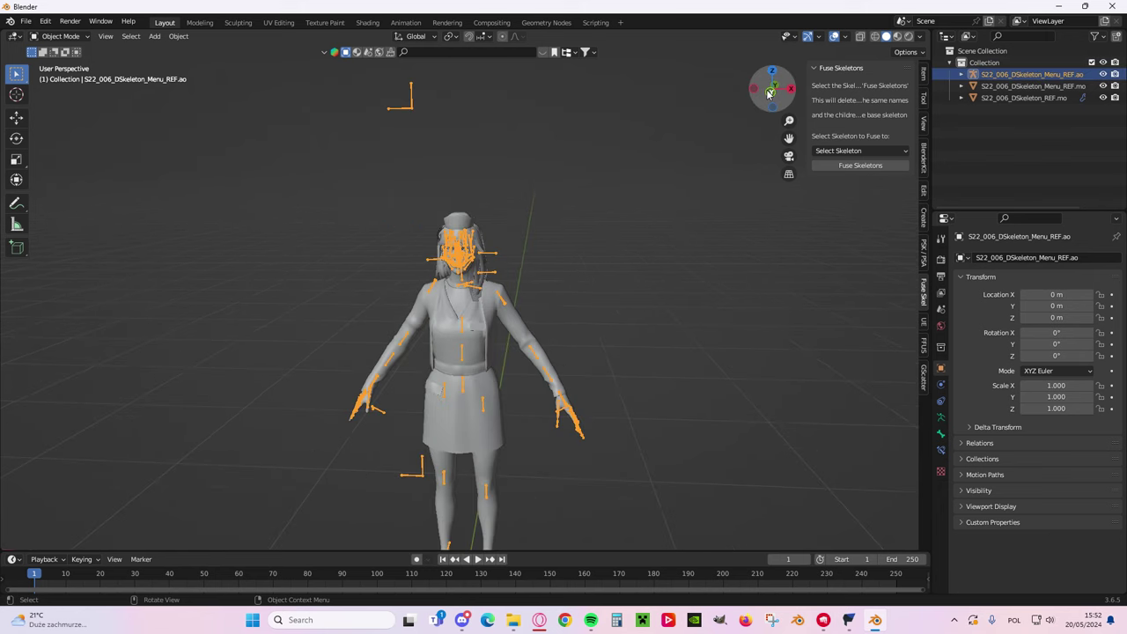
click(769, 92)
scroll(546, 236, up, 5)
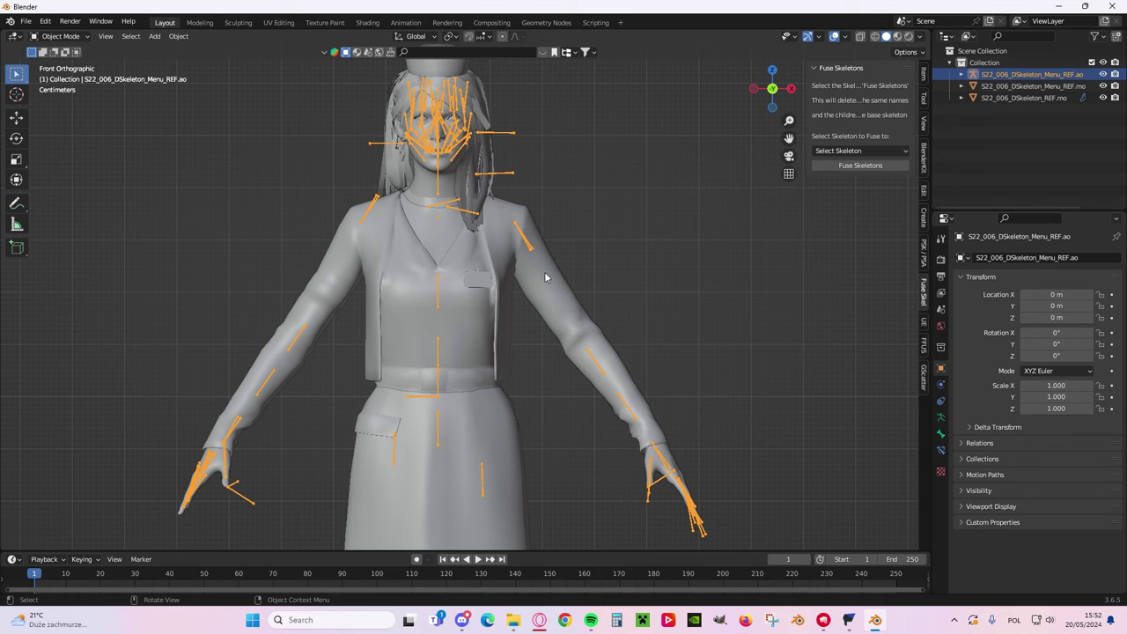
key(ctrl+Tab)
scroll(449, 264, down, 3)
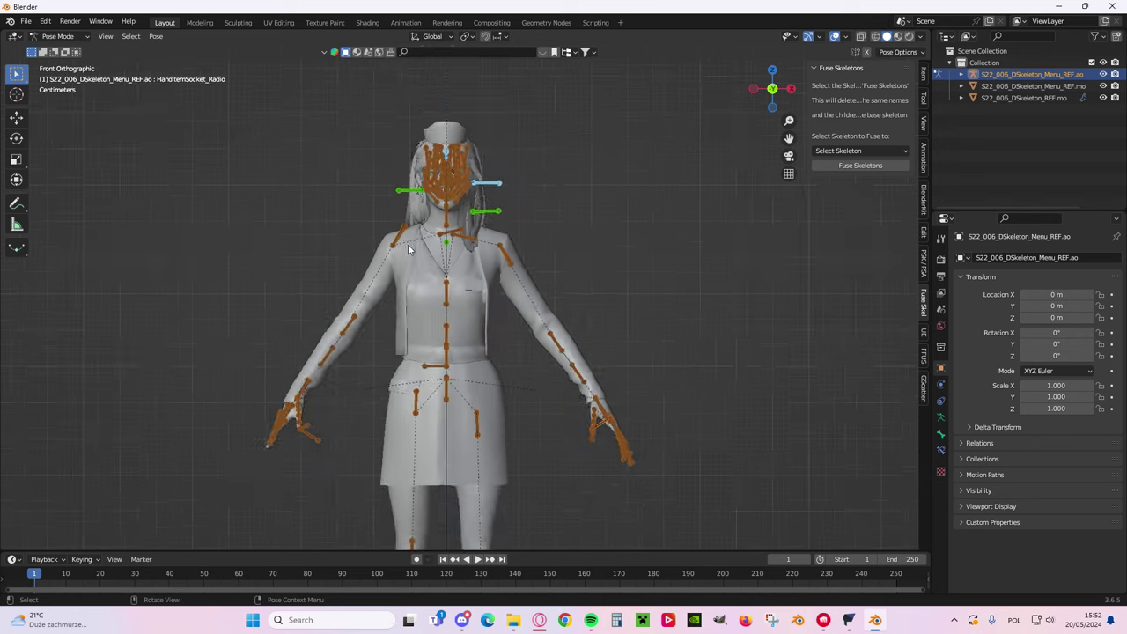
scroll(448, 270, up, 2)
- Cycle the armature through Object Mode and Edit Mode and return it to Pose Mode
click(66, 37)
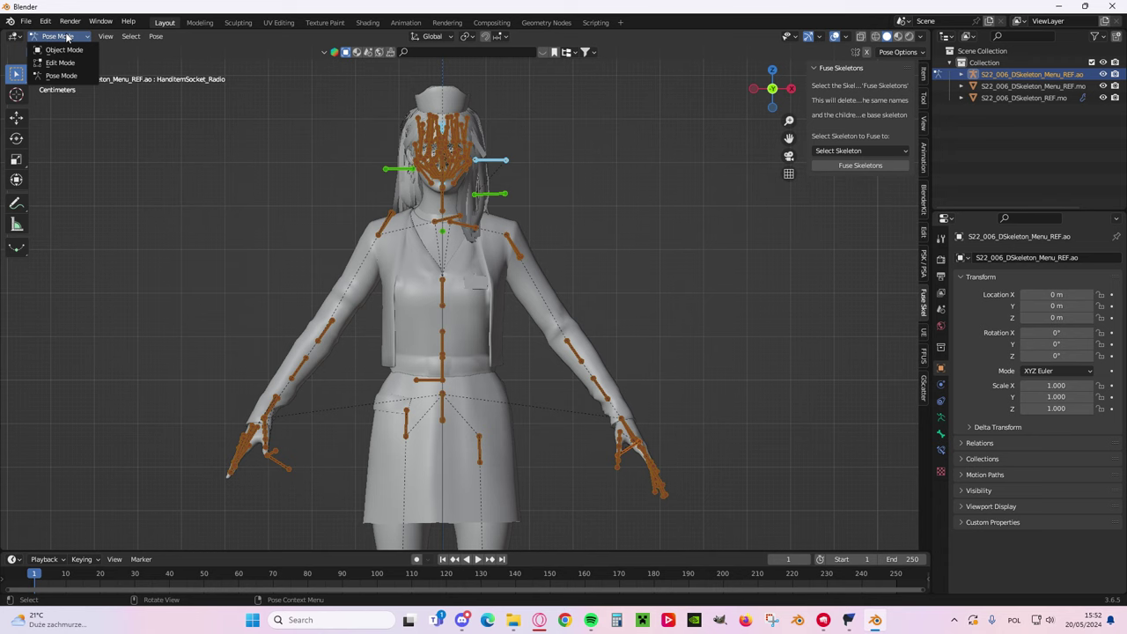
click(66, 50)
click(62, 37)
click(63, 63)
click(64, 39)
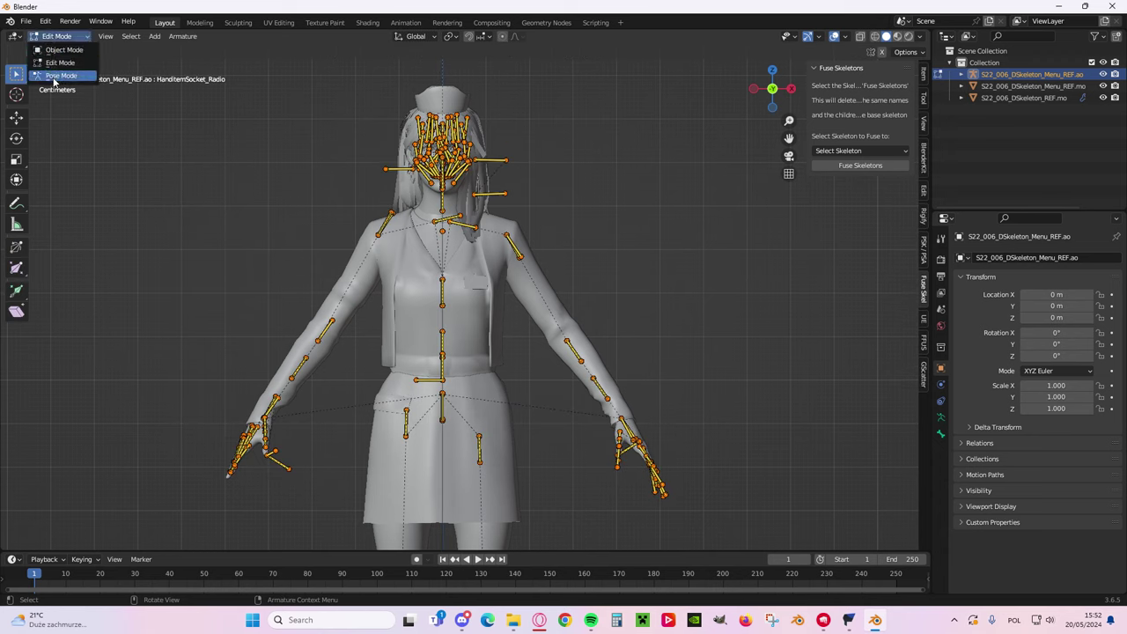
click(63, 75)
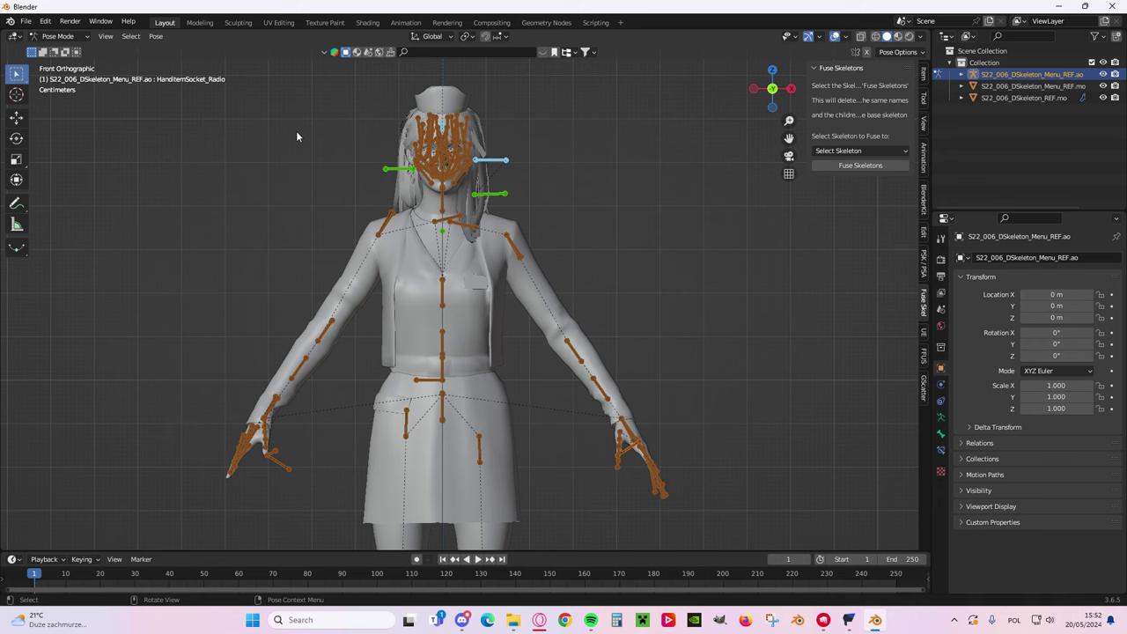
key(ctrl+Tab)
key(ctrl+Tab)
key(ctrl+Tab)
key(ctrl+Tab)
- Try rotating the left shoulder roll bone joint_ShoulderRollLT_01
scroll(641, 269, up, 3)
shift+middle_drag(553, 223, 506, 306)
click(547, 255)
key(r)
right_click(609, 252)
key(r)
click(550, 256)
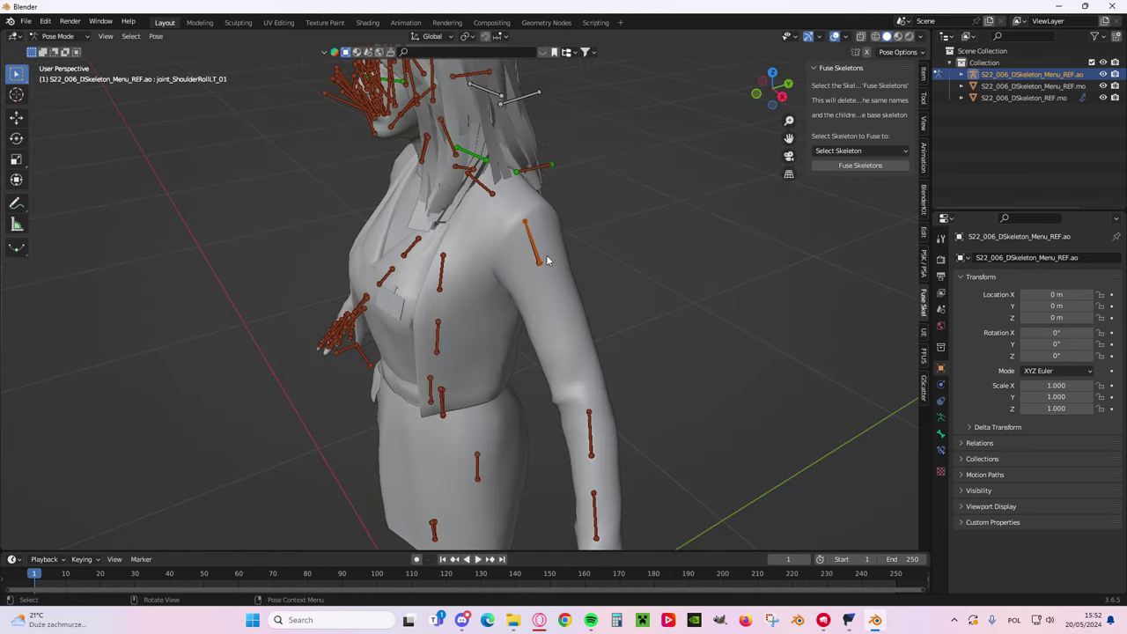
- Test-rotate the left shoulder bone joint_ShoulderLT_01 in front view to check the arm's deformation, and cancel the rotation
scroll(532, 259, up, 8)
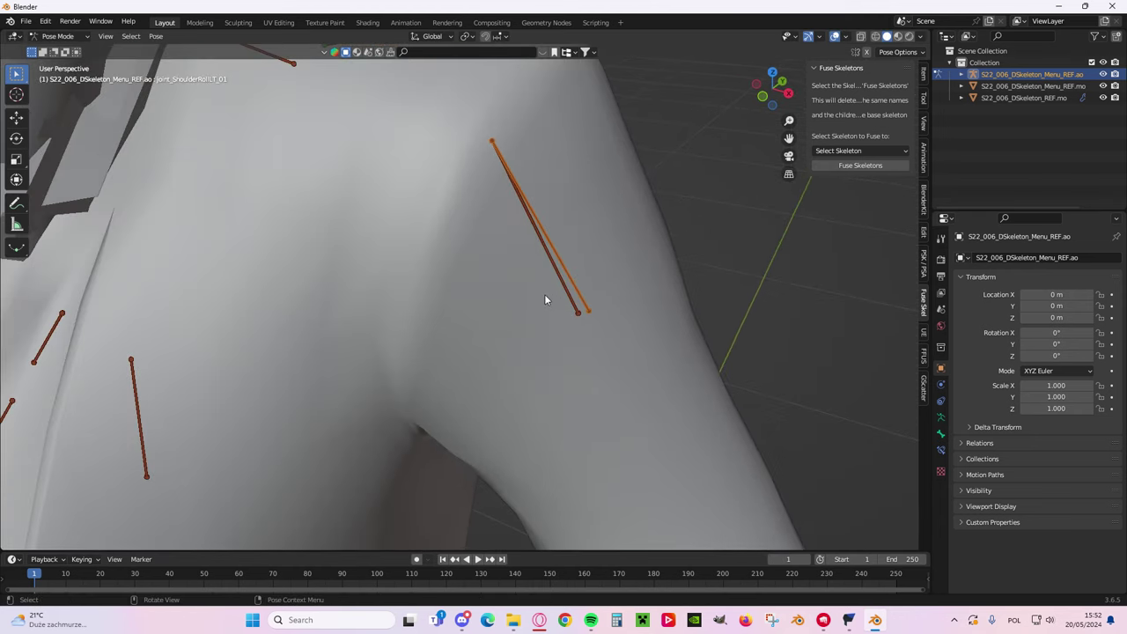
scroll(555, 282, down, 8)
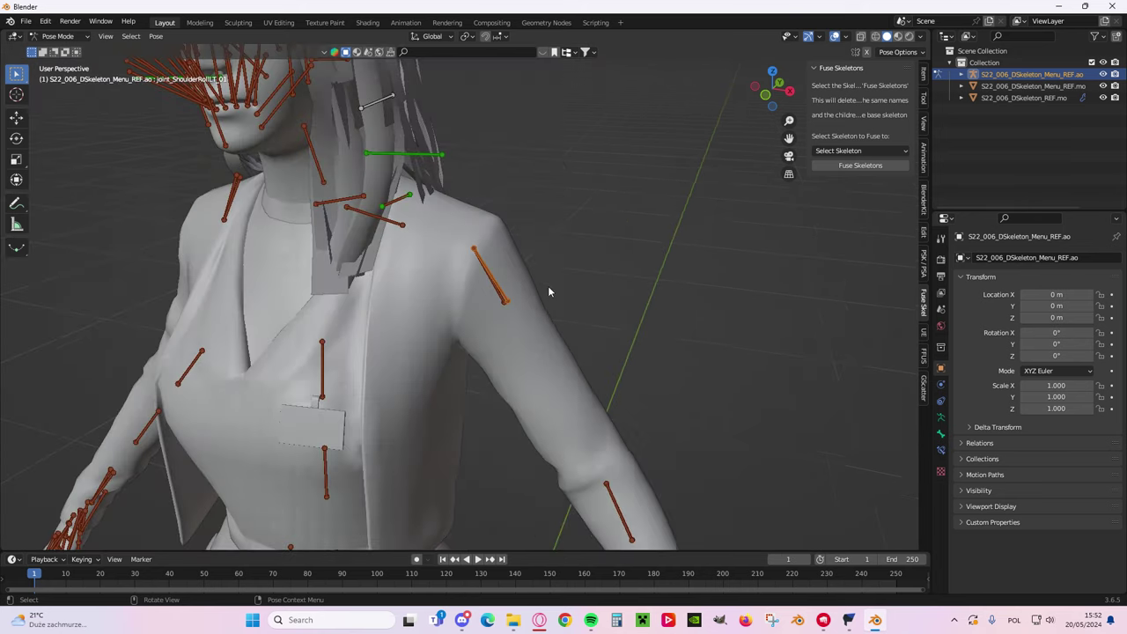
scroll(505, 253, up, 8)
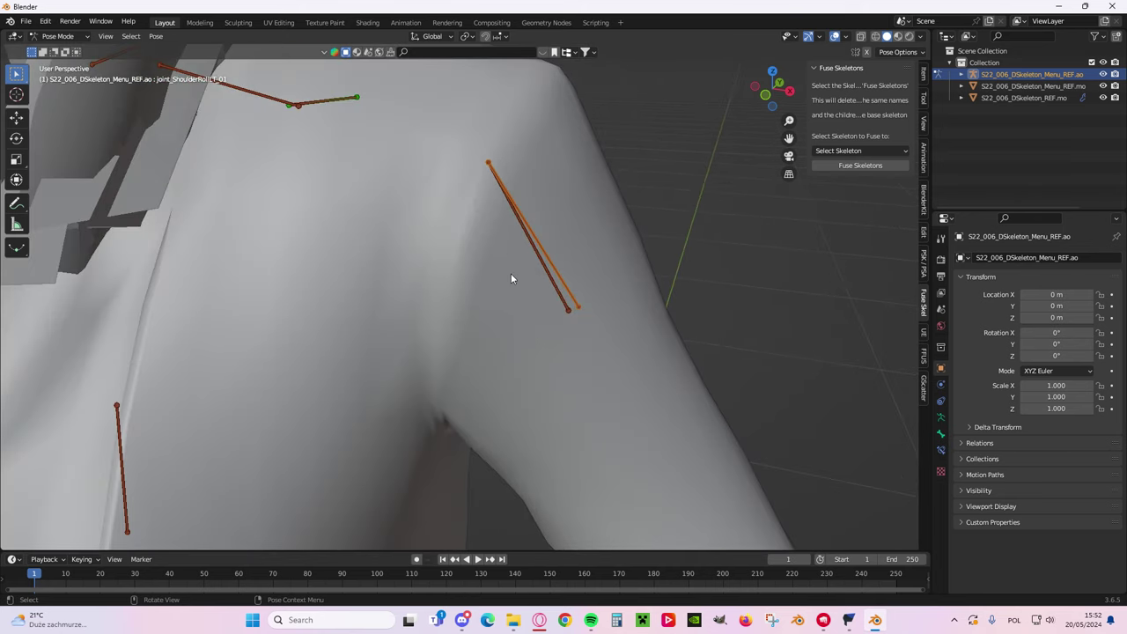
click(555, 286)
scroll(553, 285, down, 7)
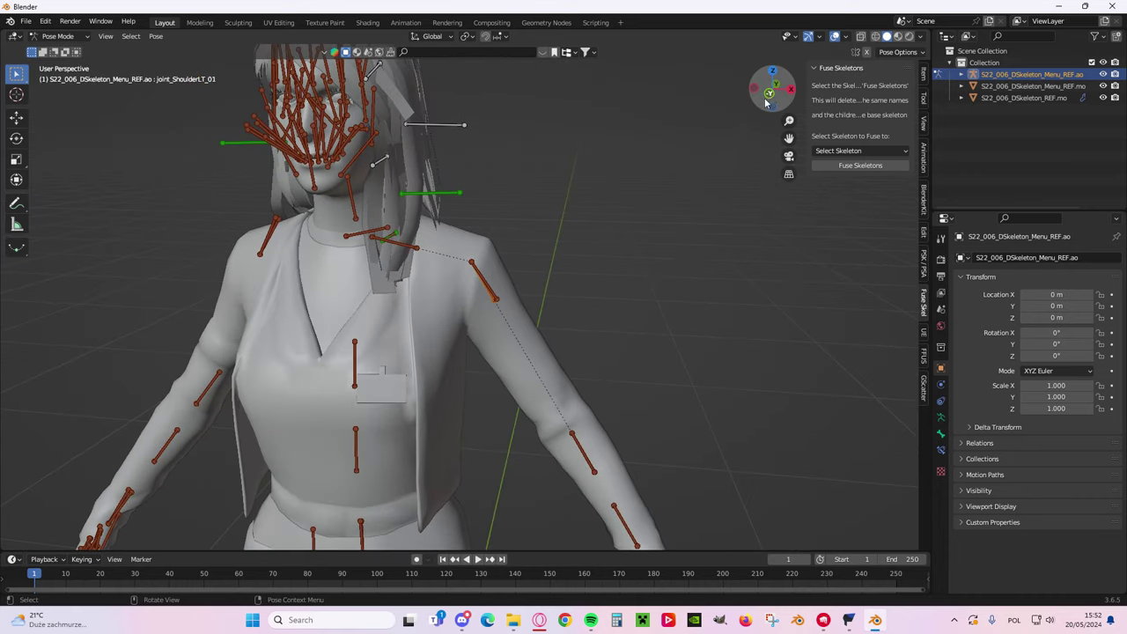
click(766, 96)
scroll(475, 396, down, 6)
key(r)
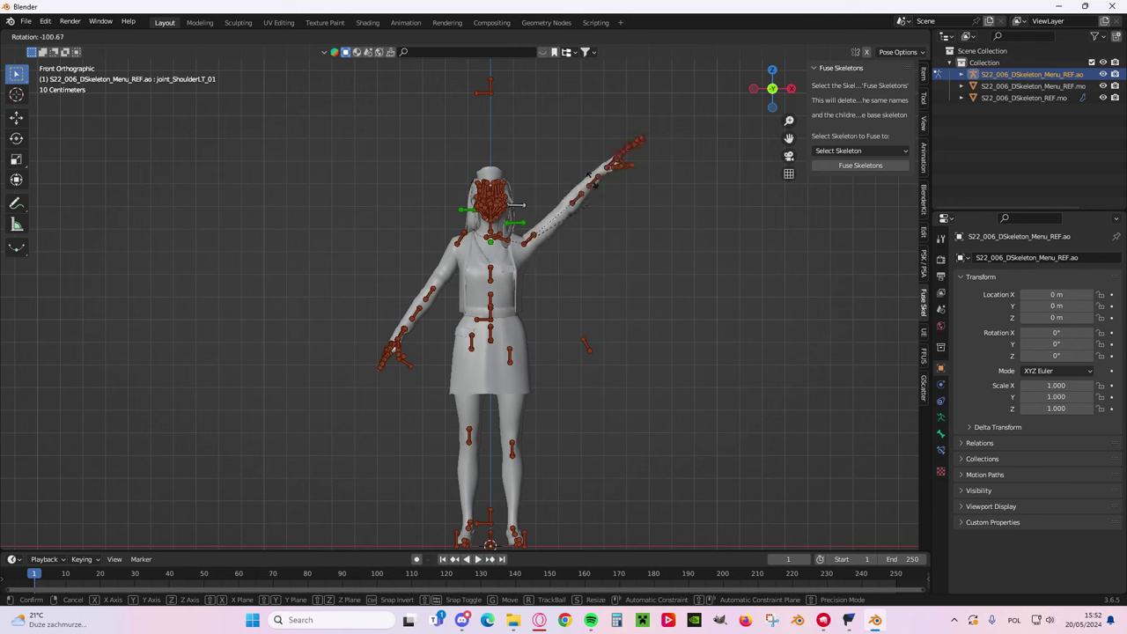
right_click(607, 289)
- Test-rotate the right shoulder bone joint_ShoulderRT_01 and cancel the rotation
scroll(465, 296, up, 5)
click(452, 149)
key(r)
right_click(518, 255)
click(453, 150)
key(r)
right_click(493, 215)
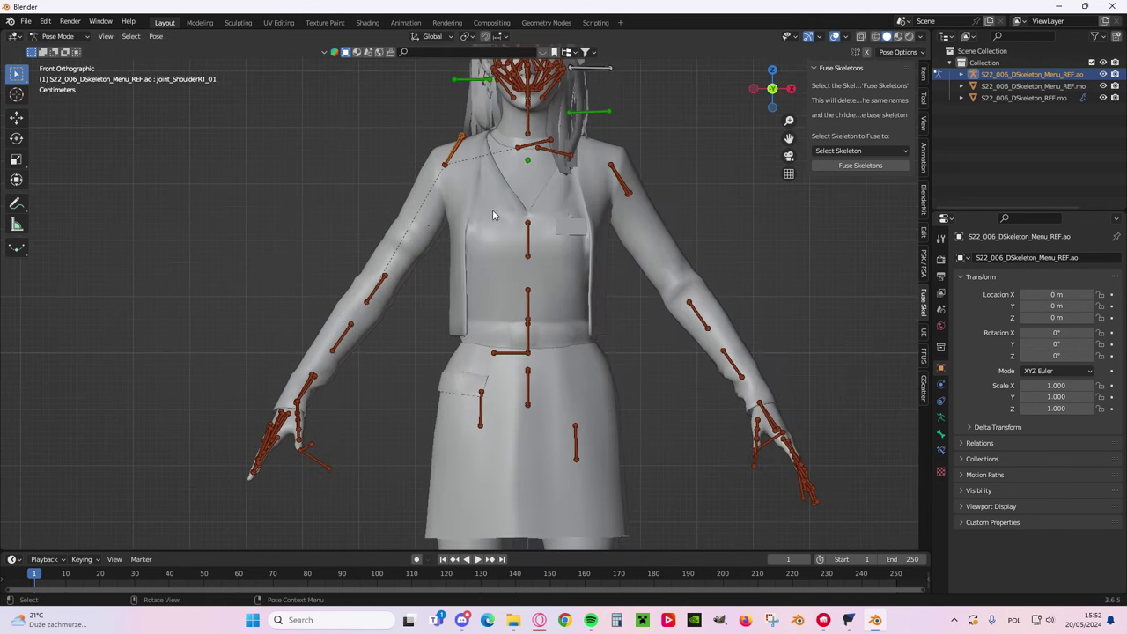
- Test-rotate the right shoulder roll bone joint_ShoulderRollRT_01 and cancel the rotation
click(443, 163)
scroll(471, 287, down, 4)
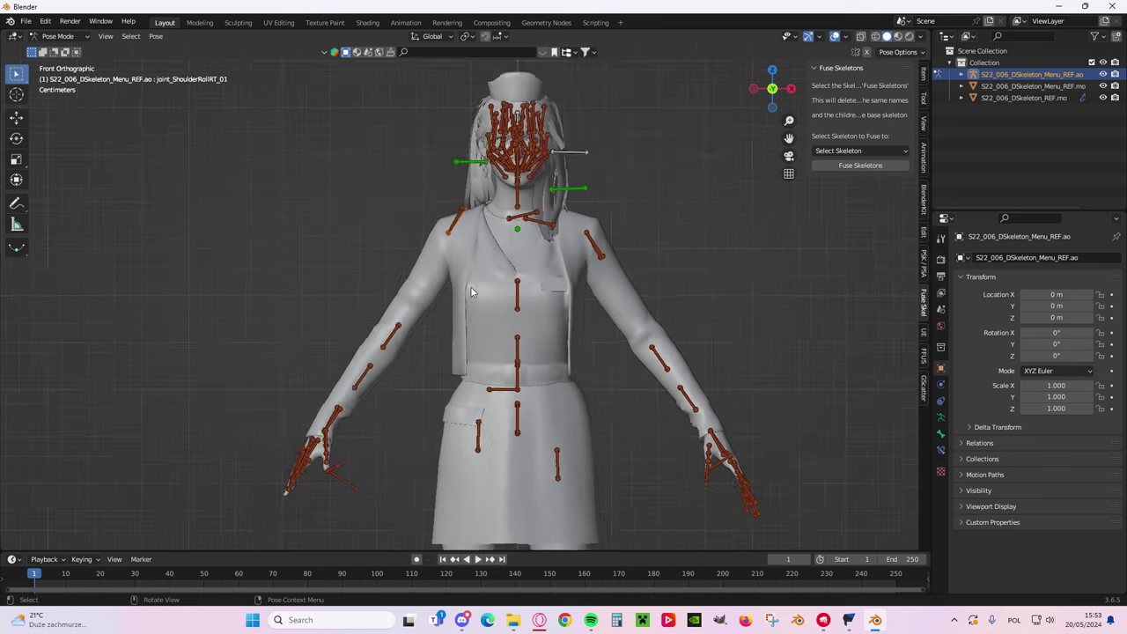
scroll(456, 313, up, 4)
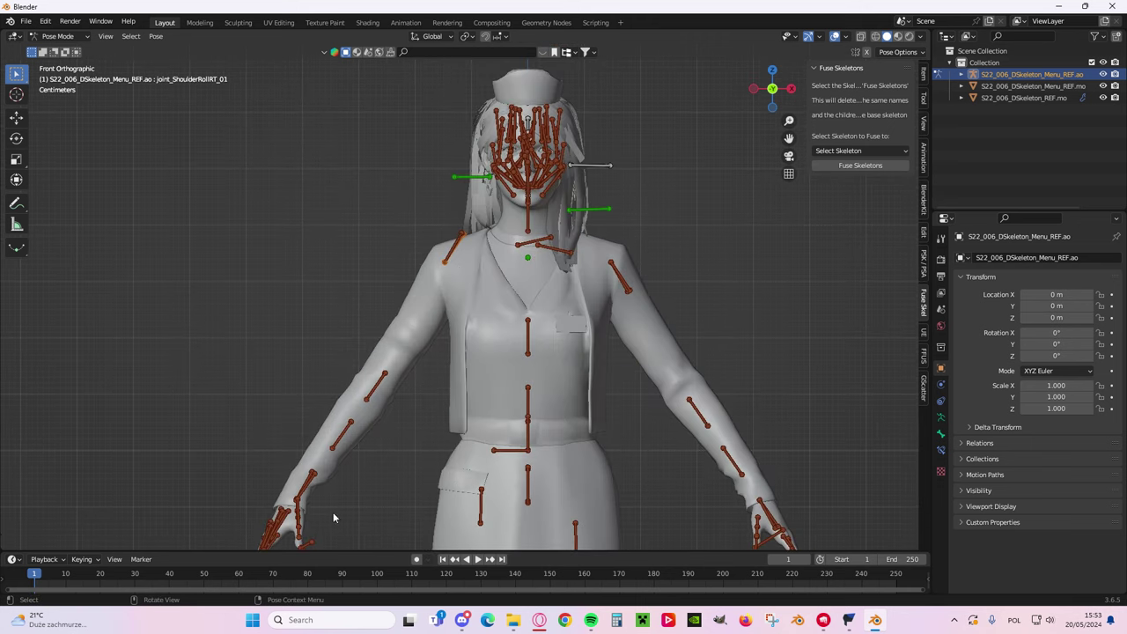
key(r)
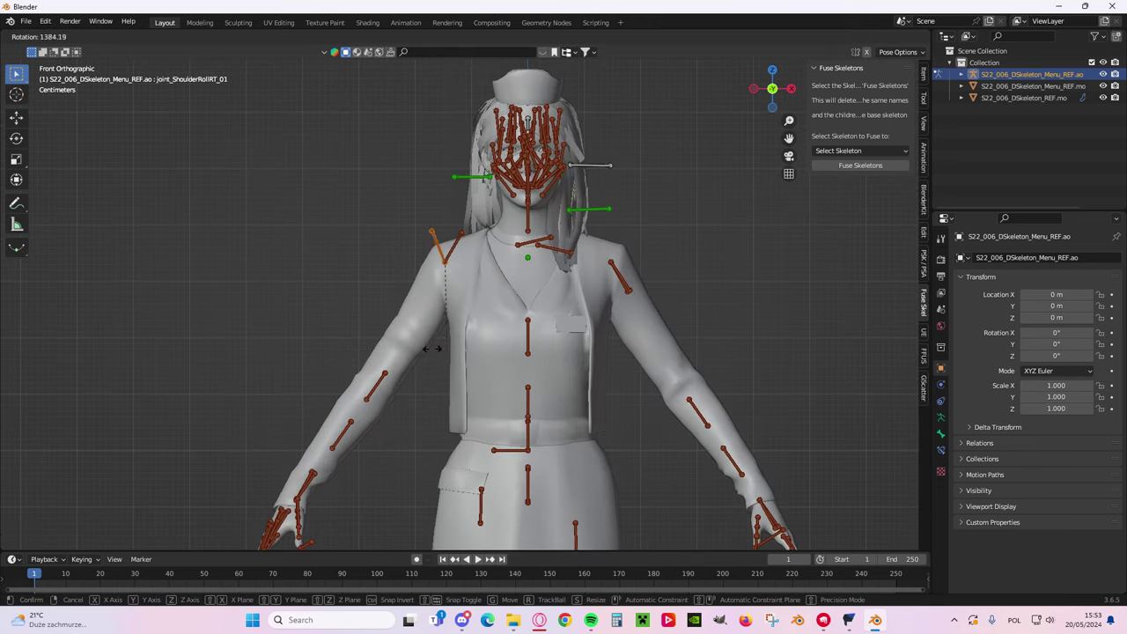
key(Escape)
- Reselect joint_ShoulderRT_01 and test-rotate it with the whole figure in view
click(454, 251)
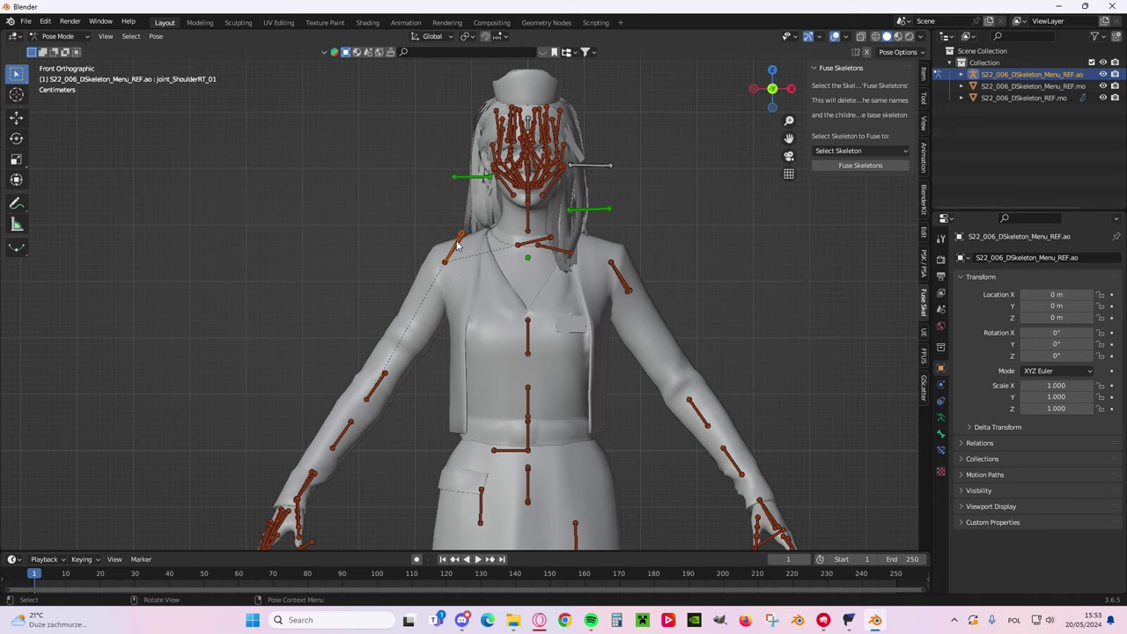
scroll(471, 265, down, 5)
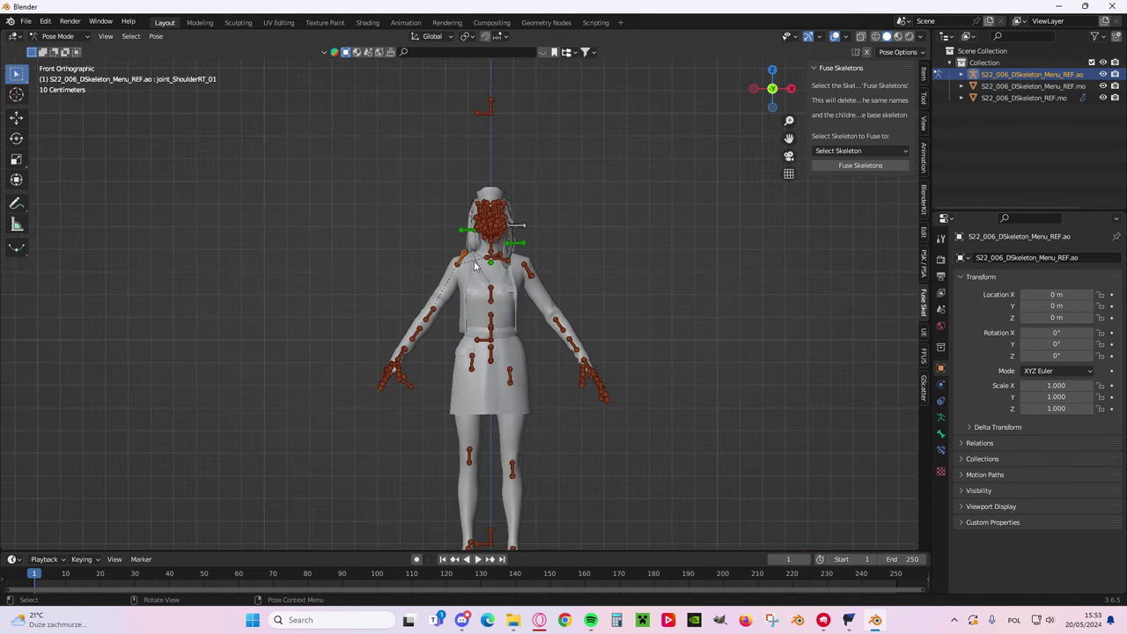
key(r)
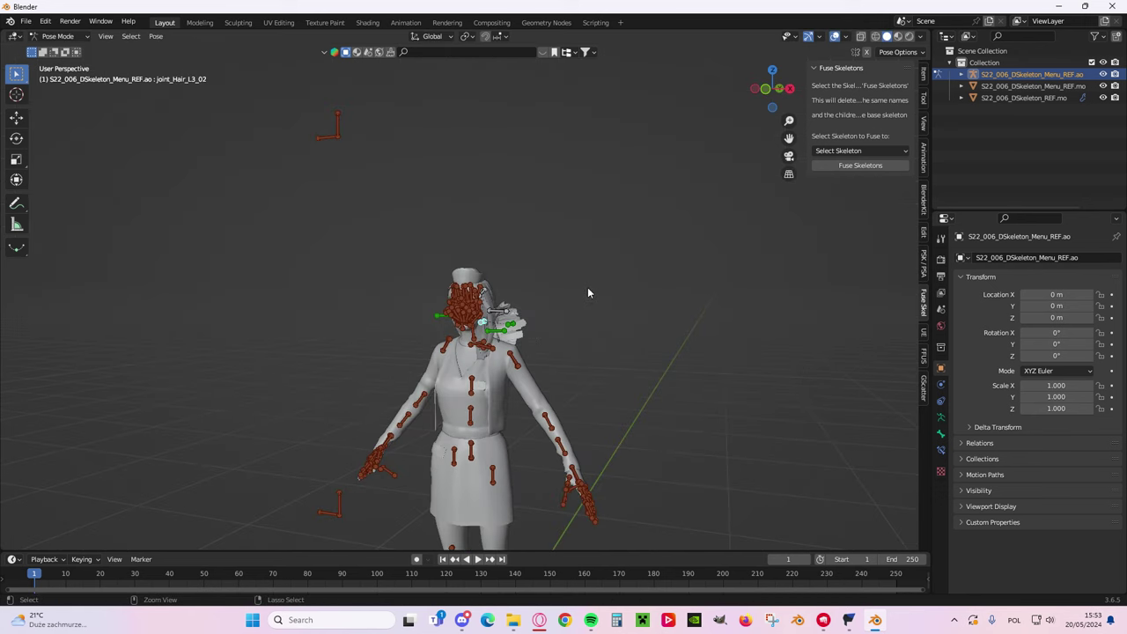
middle_drag(588, 293, 688, 258)
- Return the armature to Object Mode and deselect it
key(ctrl+Tab)
click(611, 202)
middle_drag(611, 201, 696, 216)
shift+middle_drag(696, 216, 565, 296)
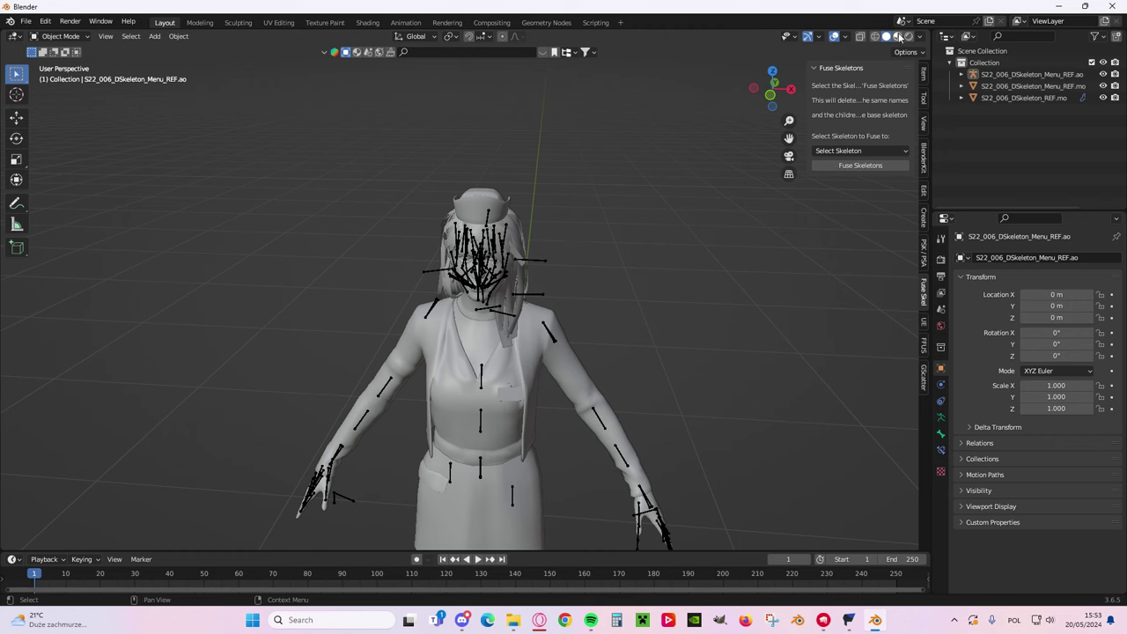
- Try Wireframe and Solid viewport shading, settle on Material Preview, and inspect the character's head and upper body
click(875, 37)
mouse_move(498, 203)
middle_down()
mouse_move(442, 204)
mouse_move(574, 216)
mouse_move(634, 207)
middle_up()
click(885, 36)
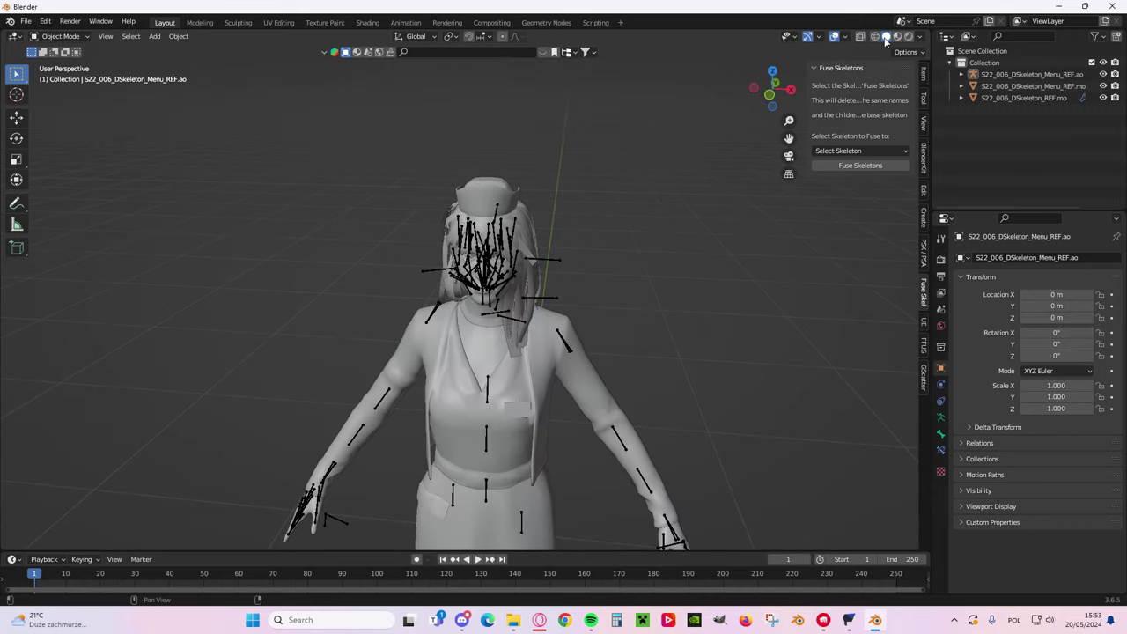
click(897, 36)
middle_drag(515, 175, 514, 305)
scroll(436, 229, up, 3)
middle_drag(458, 396, 467, 334)
scroll(467, 335, down, 4)
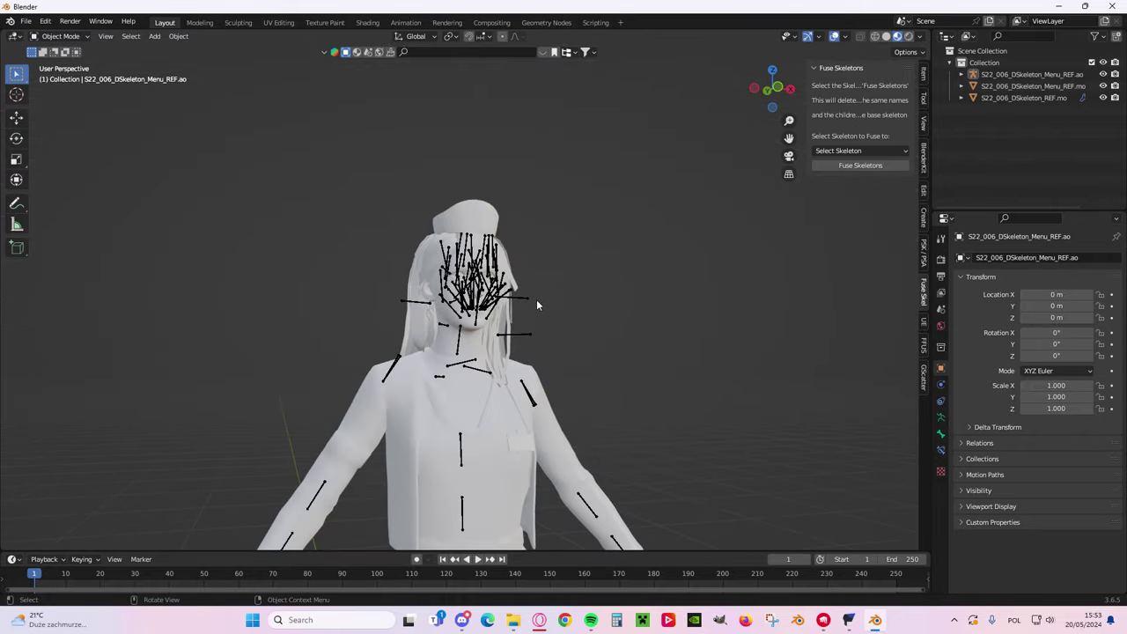
scroll(539, 299, down, 4)
middle_drag(539, 300, 520, 261)
scroll(507, 342, up, 4)
scroll(521, 262, down, 1)
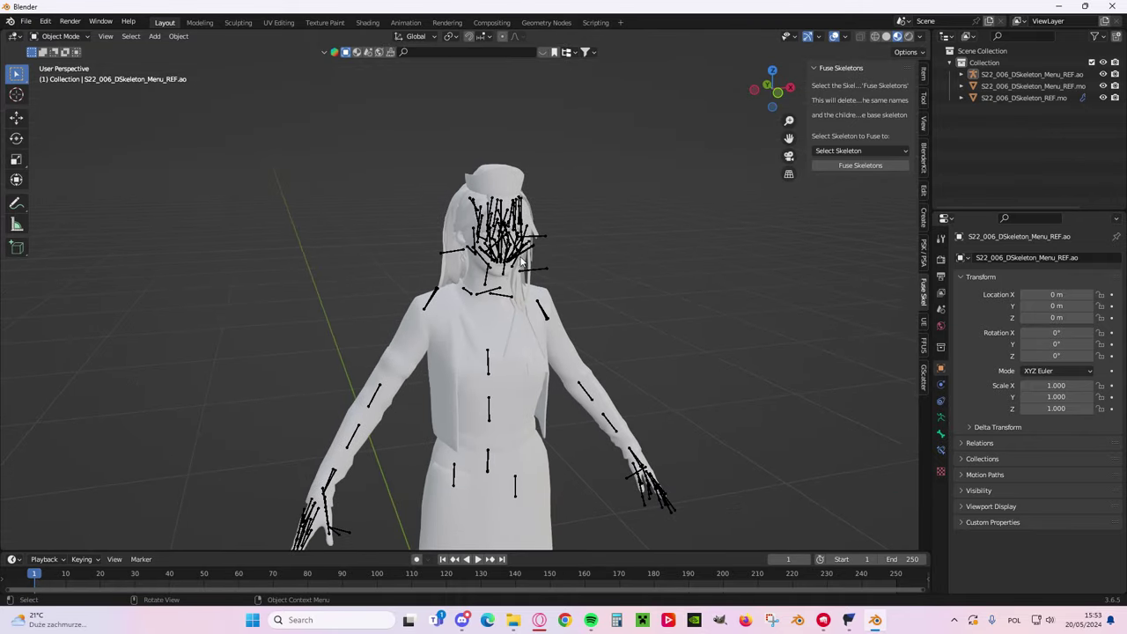
- Move the armature to a new collection named "Lisa skeleton" and collapse both collections in the outliner
click(506, 230)
middle_drag(550, 215, 597, 150)
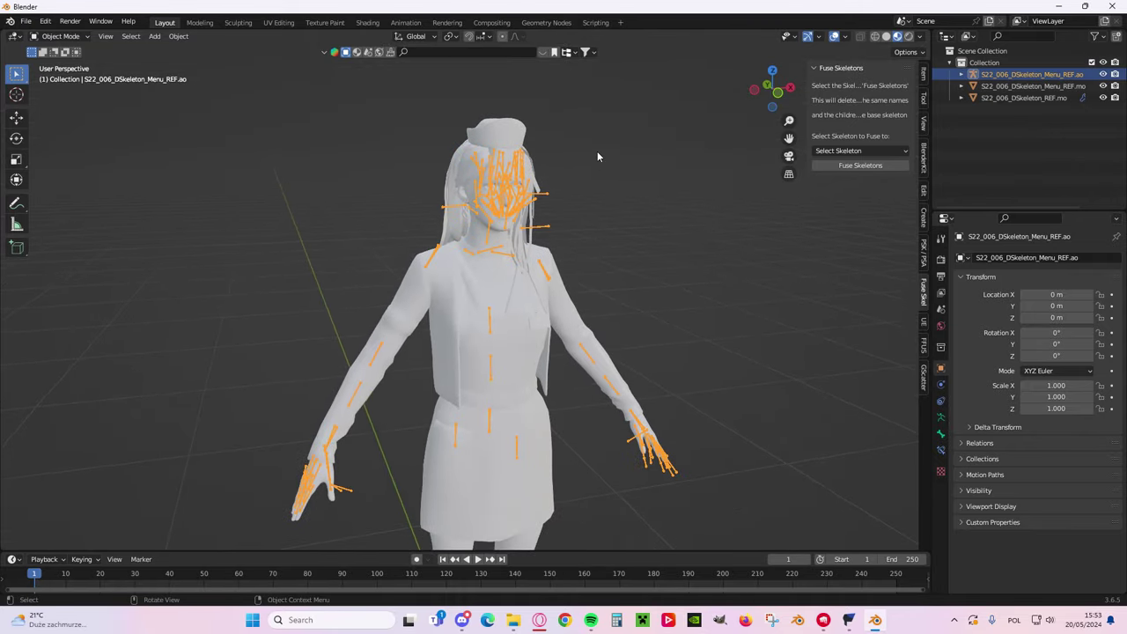
key(m)
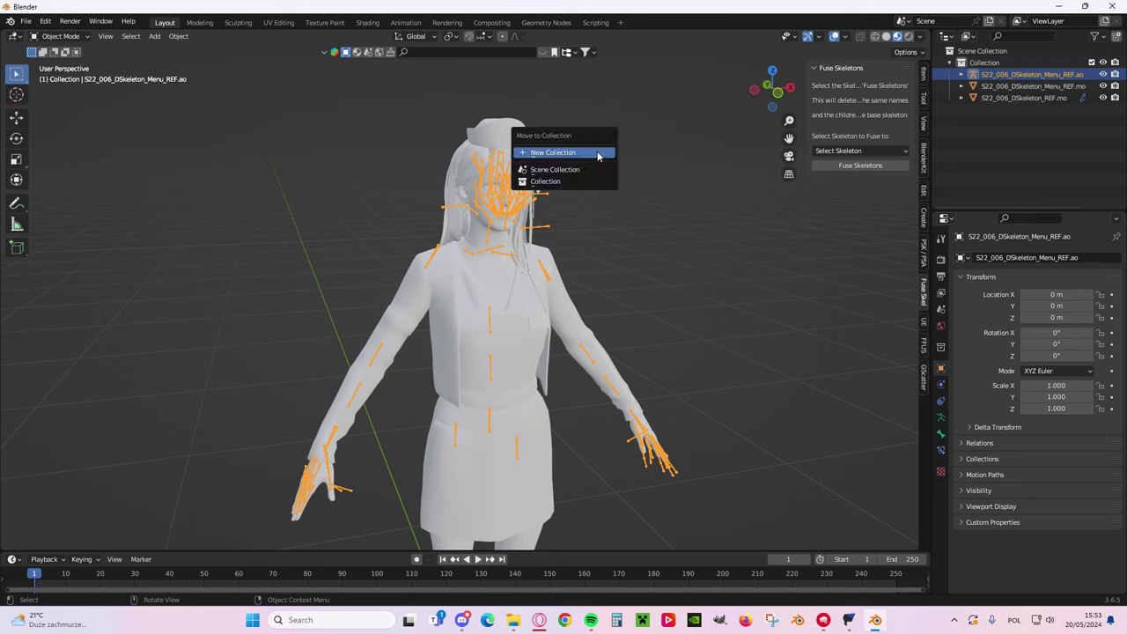
click(553, 155)
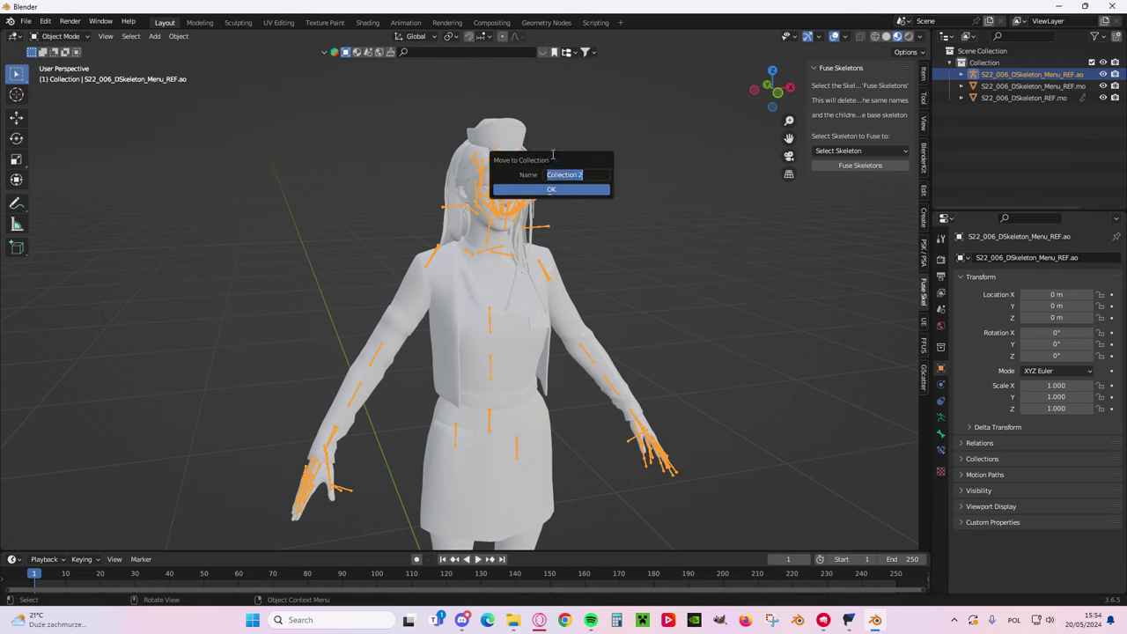
text(Sk)
key(BackSpace)
text(Li)
key(Return)
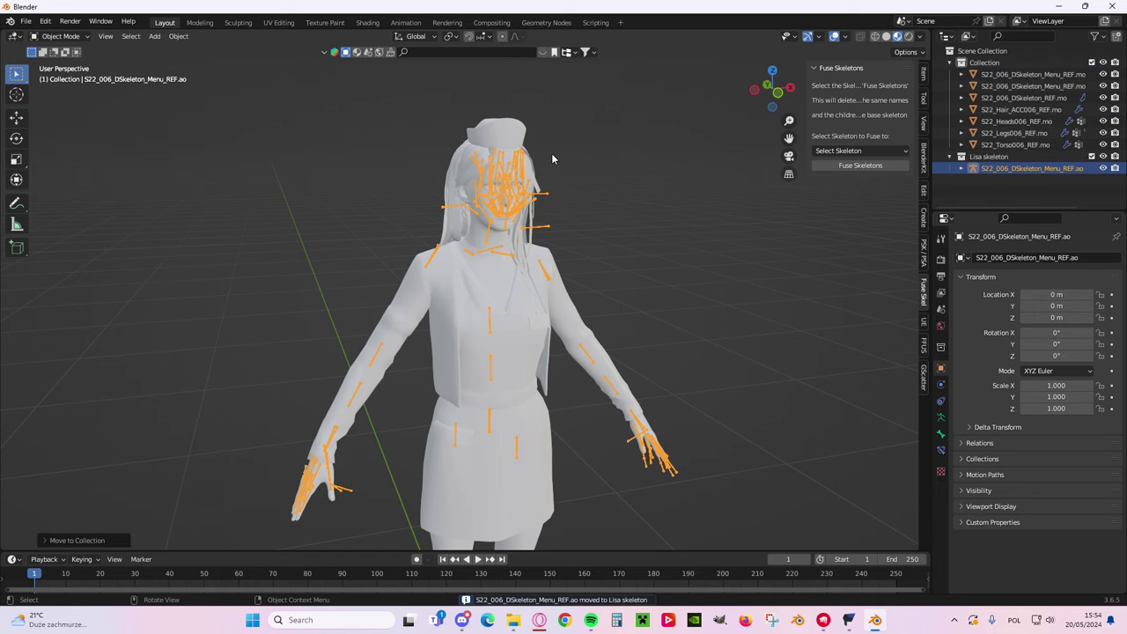
click(950, 156)
click(950, 64)
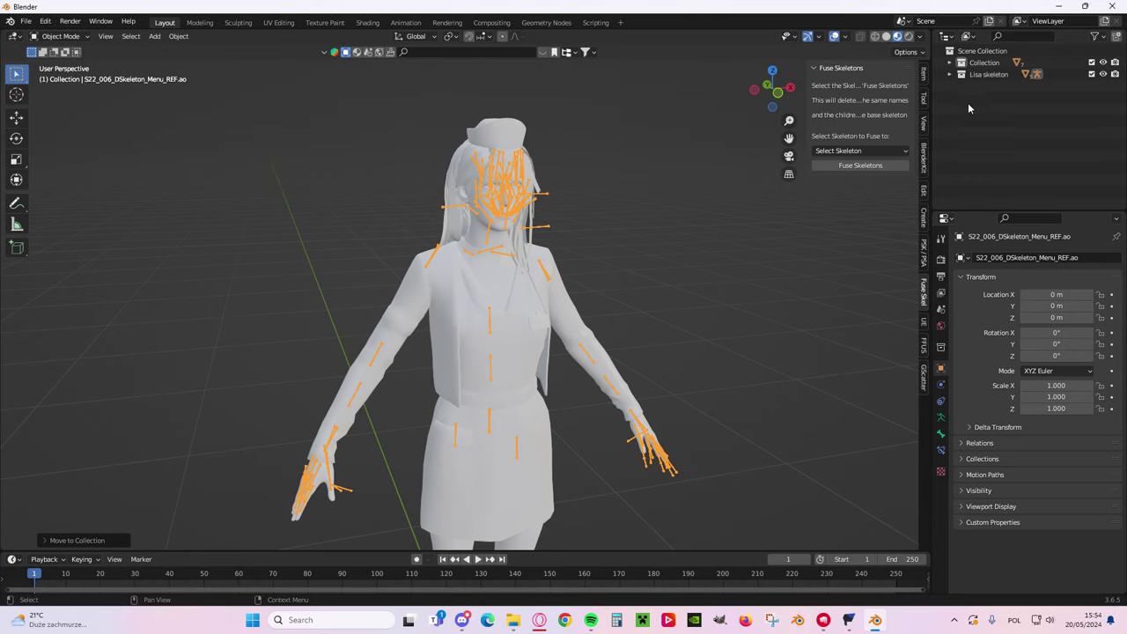
- Hide the Lisa skeleton collection to inspect the character without bones, and make the collection visible again
click(1103, 74)
middle_drag(528, 199, 528, 251)
scroll(461, 194, up, 3)
scroll(499, 194, down, 5)
scroll(498, 258, up, 6)
scroll(528, 251, down, 2)
click(1104, 74)
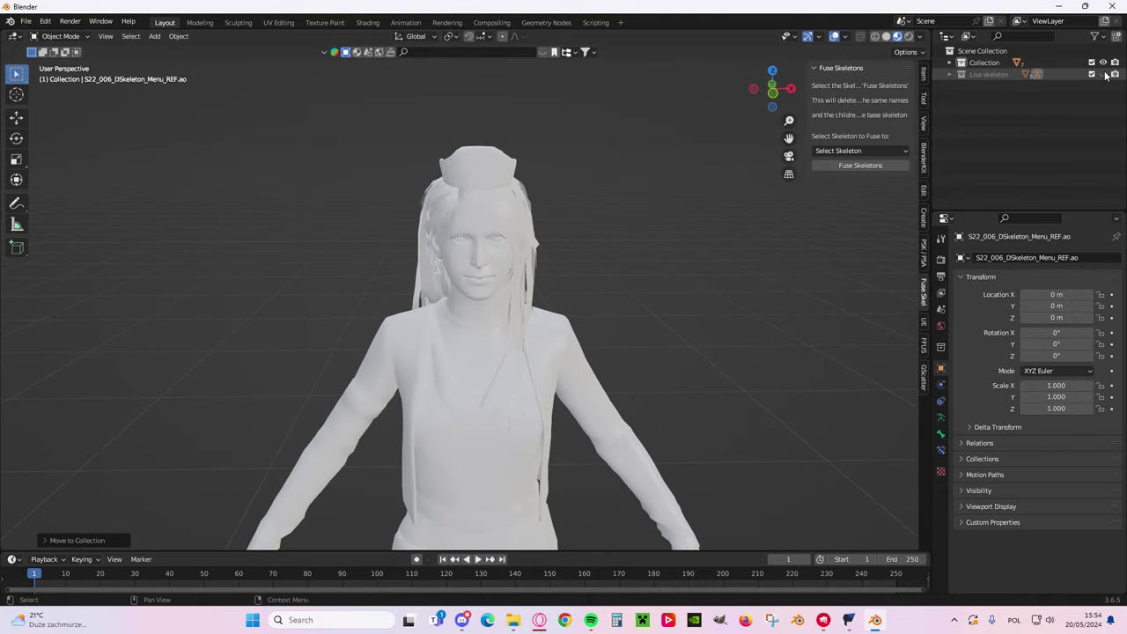
- Hide the Lisa skeleton collection so that only the character meshes show in the viewport
middle_drag(475, 291, 589, 262)
scroll(493, 294, down, 4)
click(1103, 74)
scroll(589, 266, down, 2)
scroll(505, 337, up, 7)
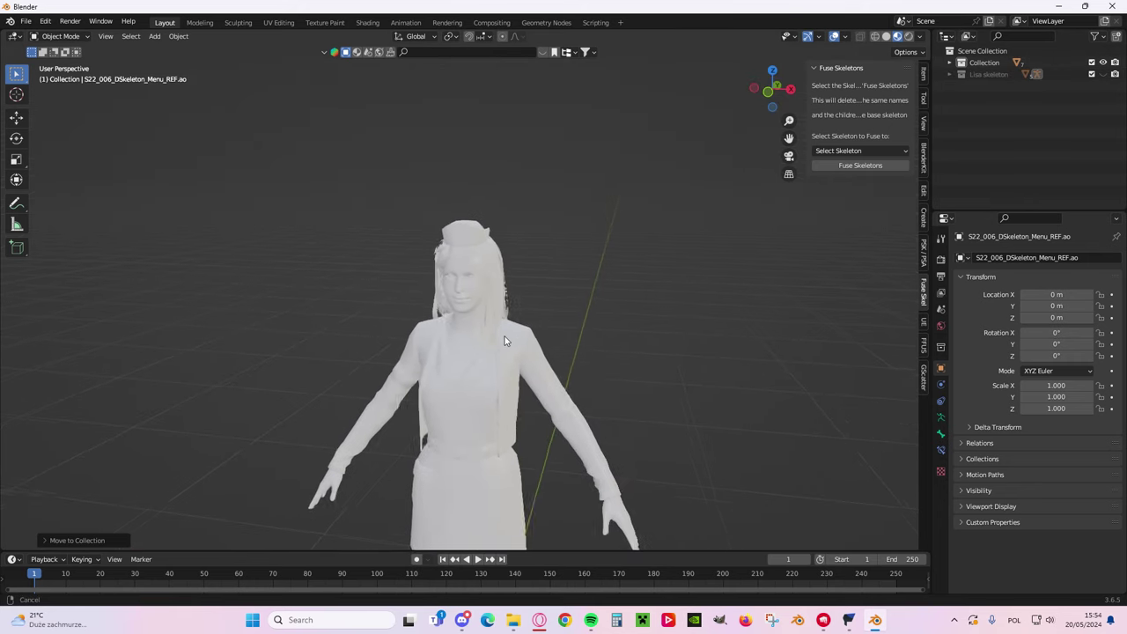
- Switch to the Shading workspace and frame the character's head and upper body
mouse_move(440, 239)
middle_down()
mouse_move(520, 246)
mouse_move(426, 239)
middle_up()
scroll(494, 244, down, 4)
scroll(426, 240, up, 4)
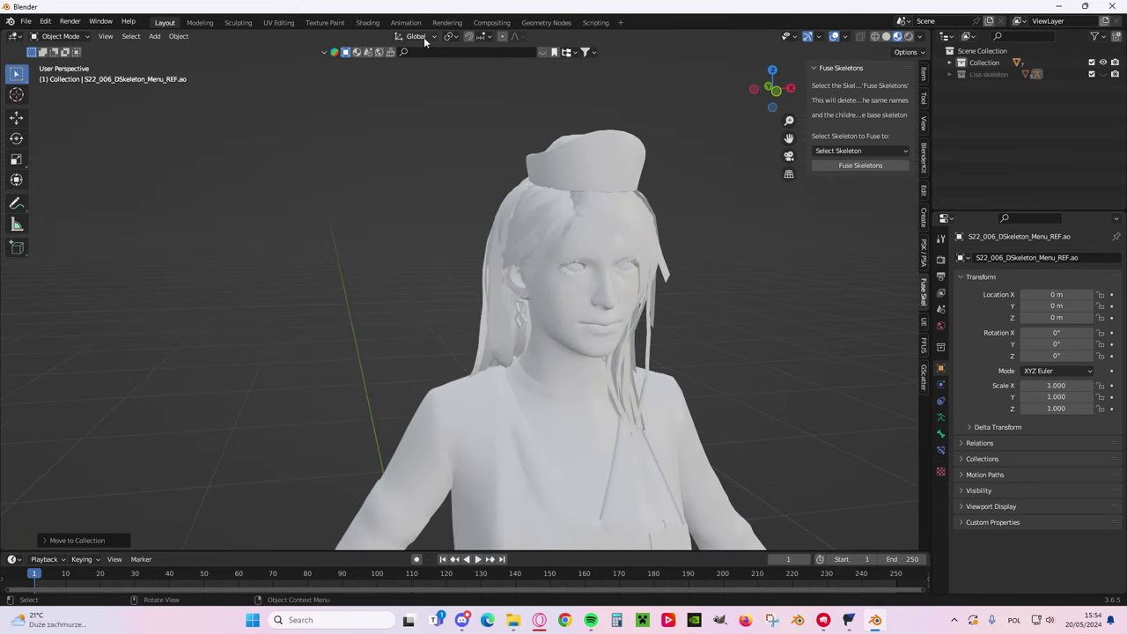
scroll(571, 243, down, 2)
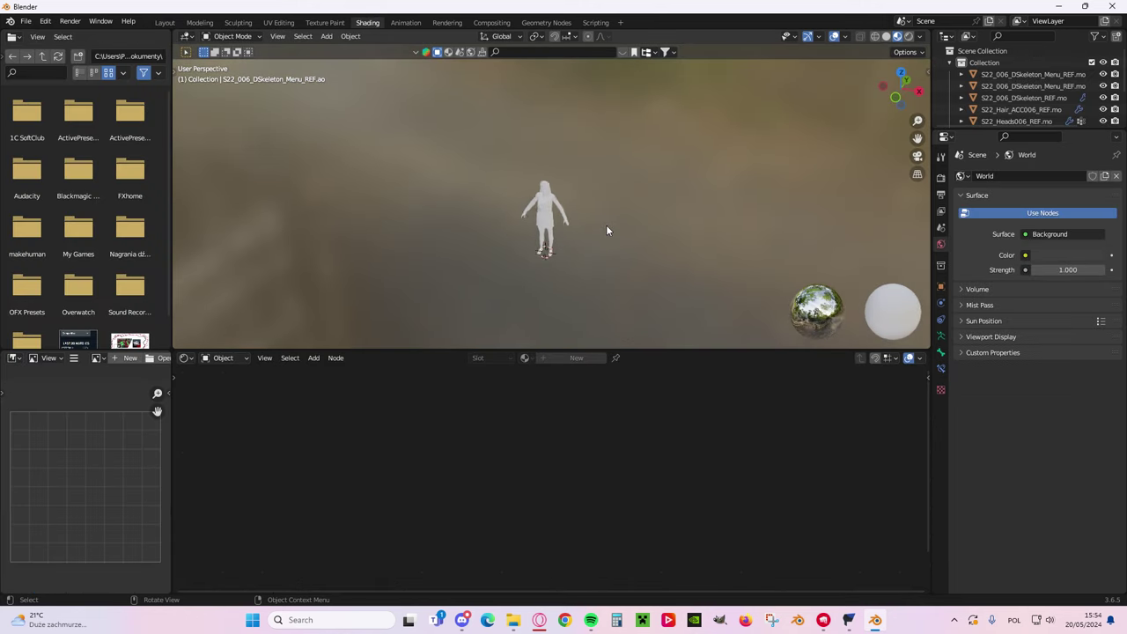
scroll(606, 225, up, 8)
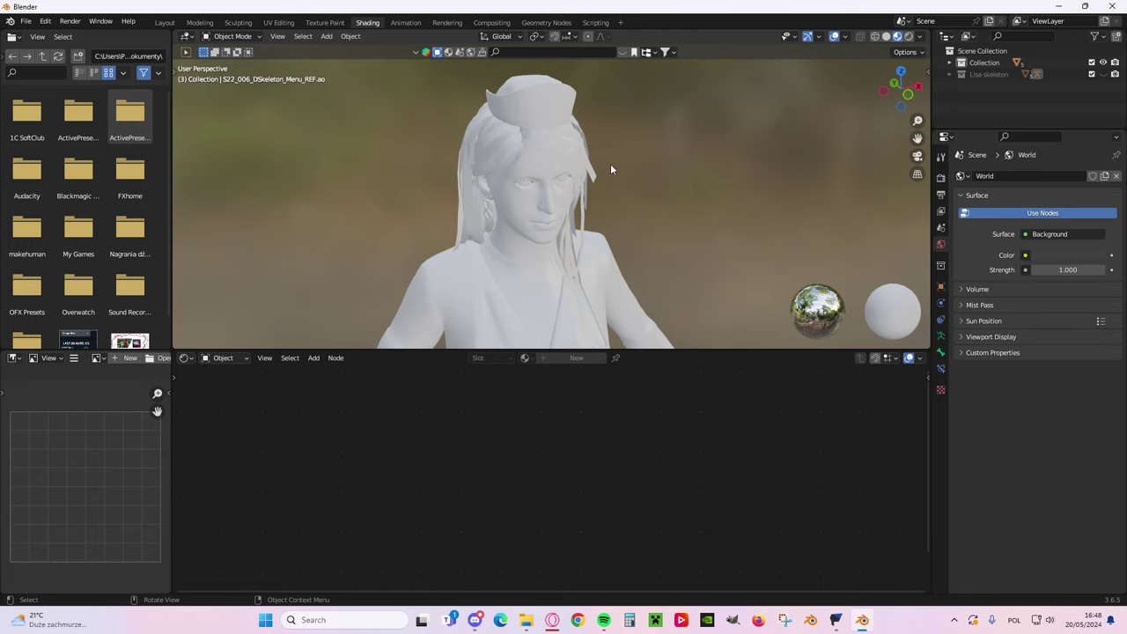
- Start an append and browse from the DBD bookmark through Testy to the Huntress new skin folder
click(26, 20)
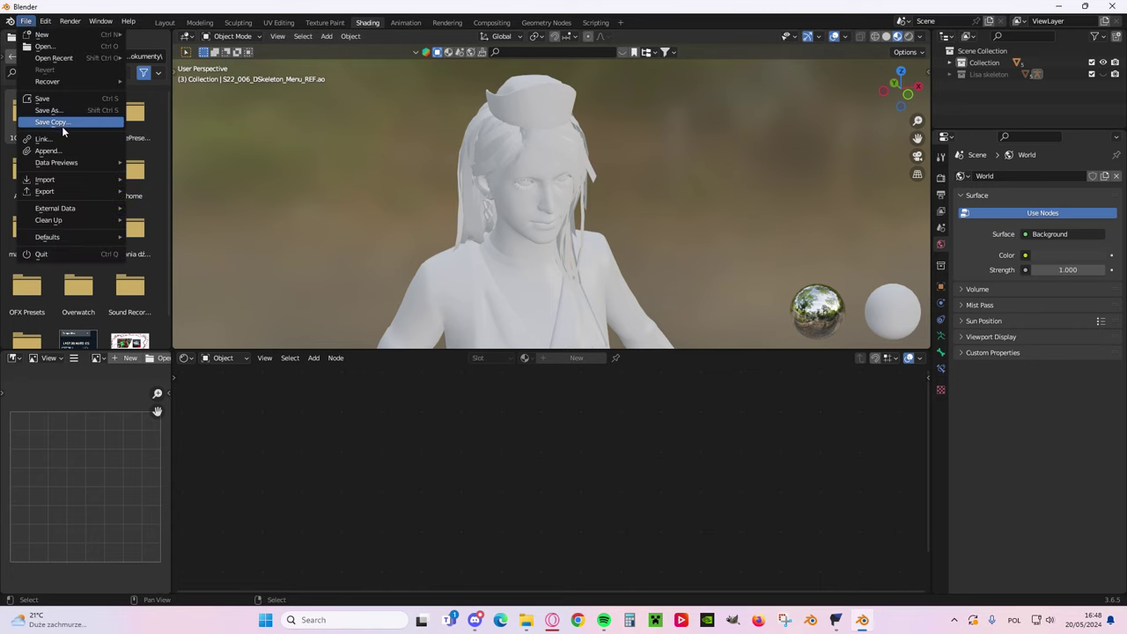
click(53, 149)
drag(534, 134, 532, 73)
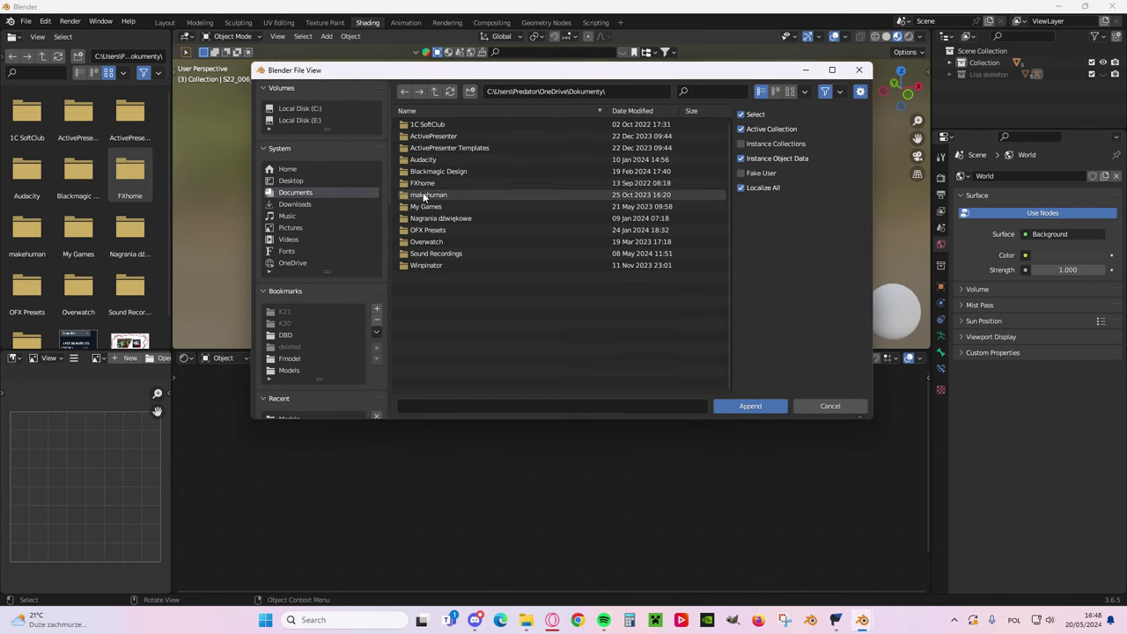
click(300, 336)
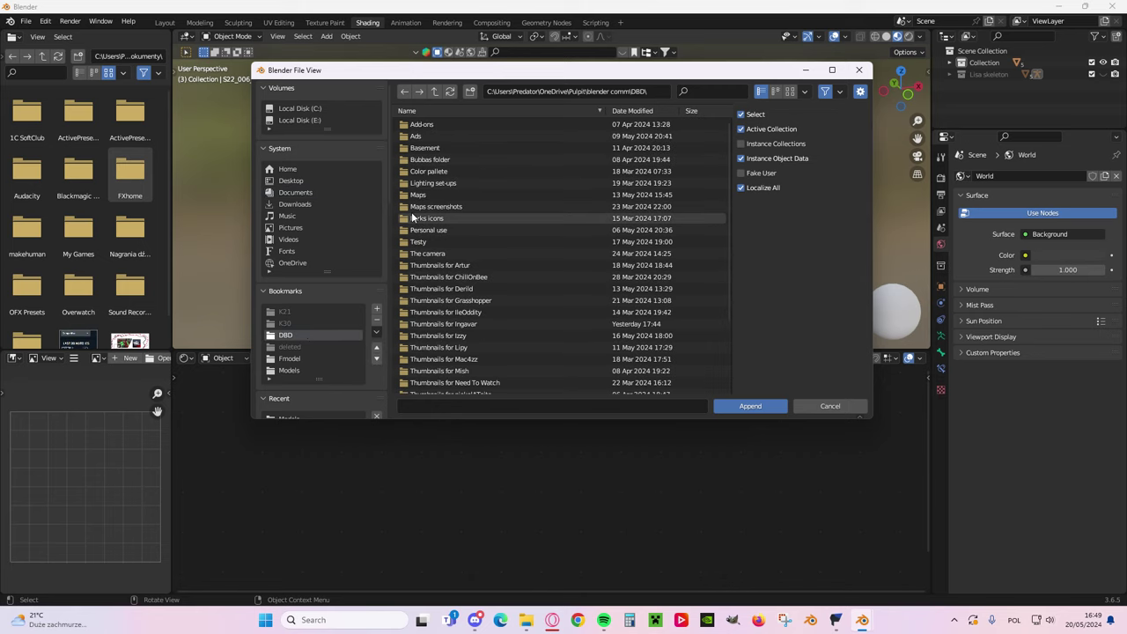
click(431, 241)
click(440, 126)
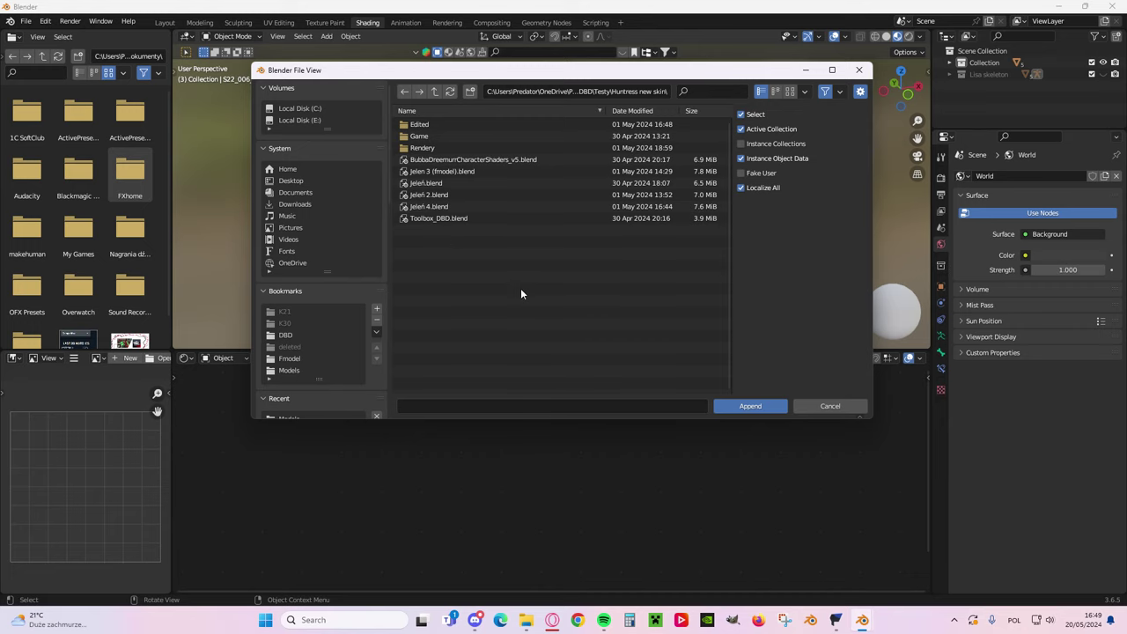
drag(572, 70, 577, 119)
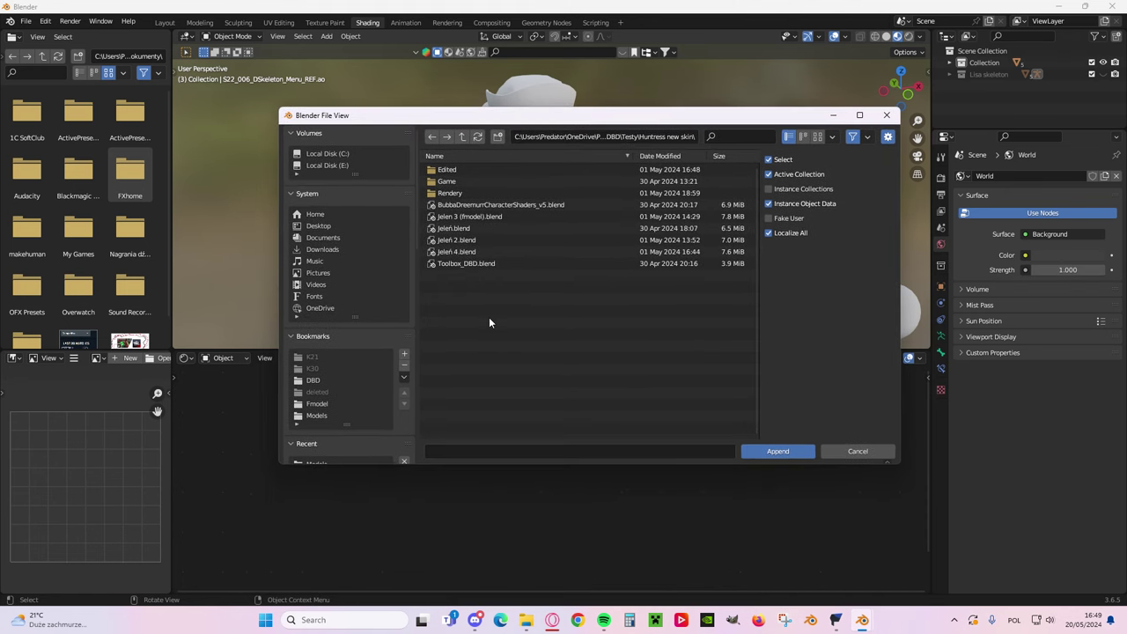
- Append the "Lazy DBD 5.15 Generic" node tree from Toolbox_DBD.blend
double_click(467, 263)
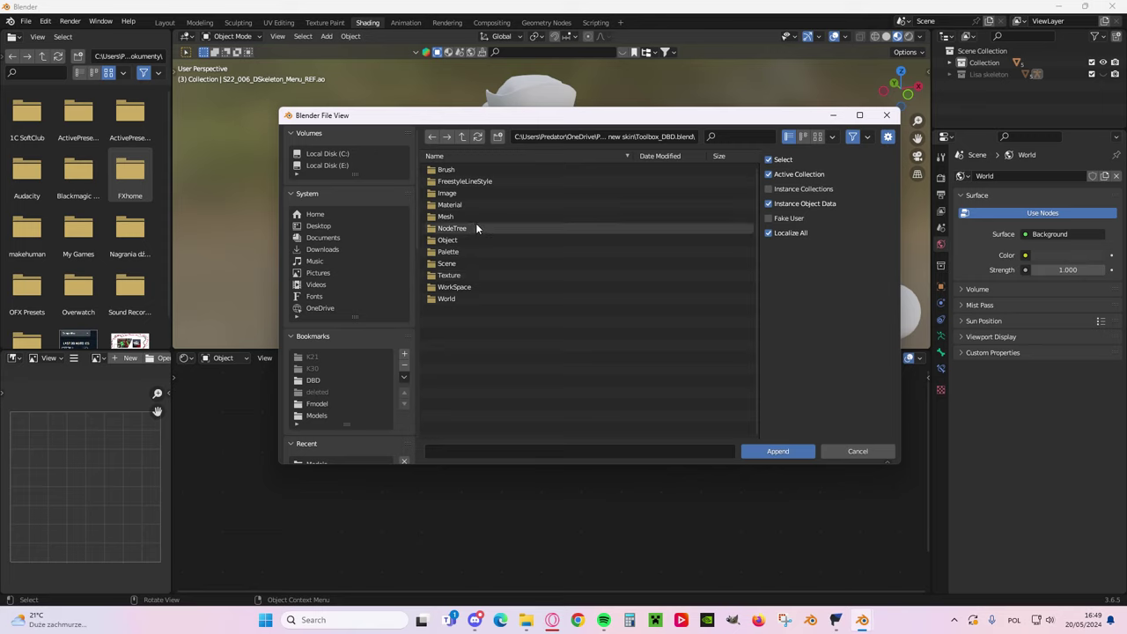
click(454, 228)
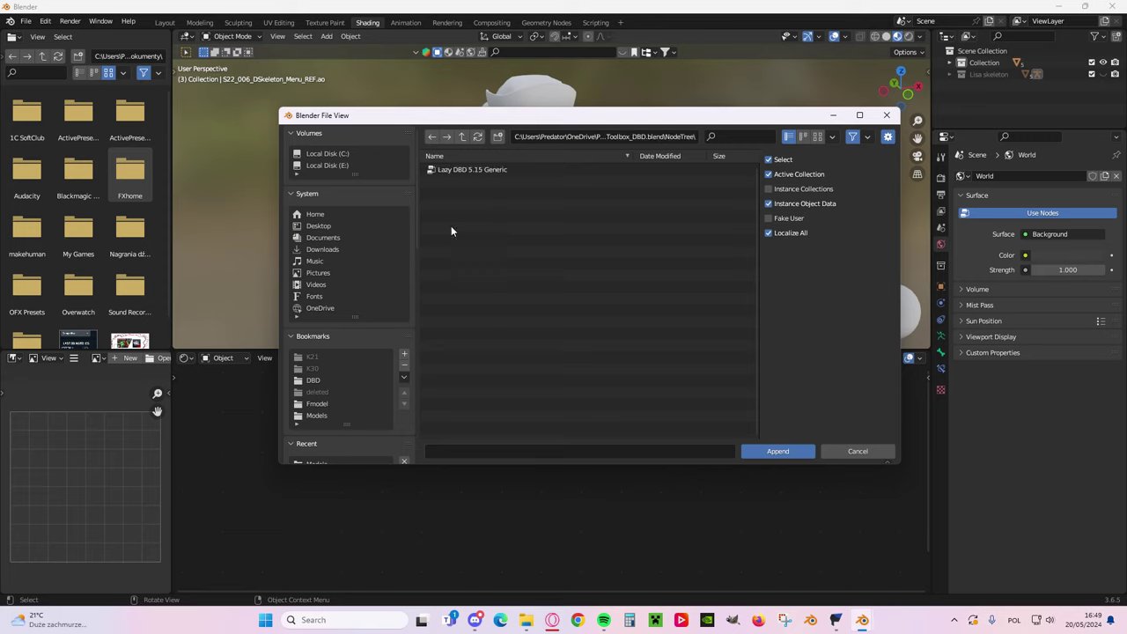
double_click(462, 169)
- Start a second append and go to the Huntress new skin folder inside DBD's Testy folder
middle_drag(564, 248, 524, 232)
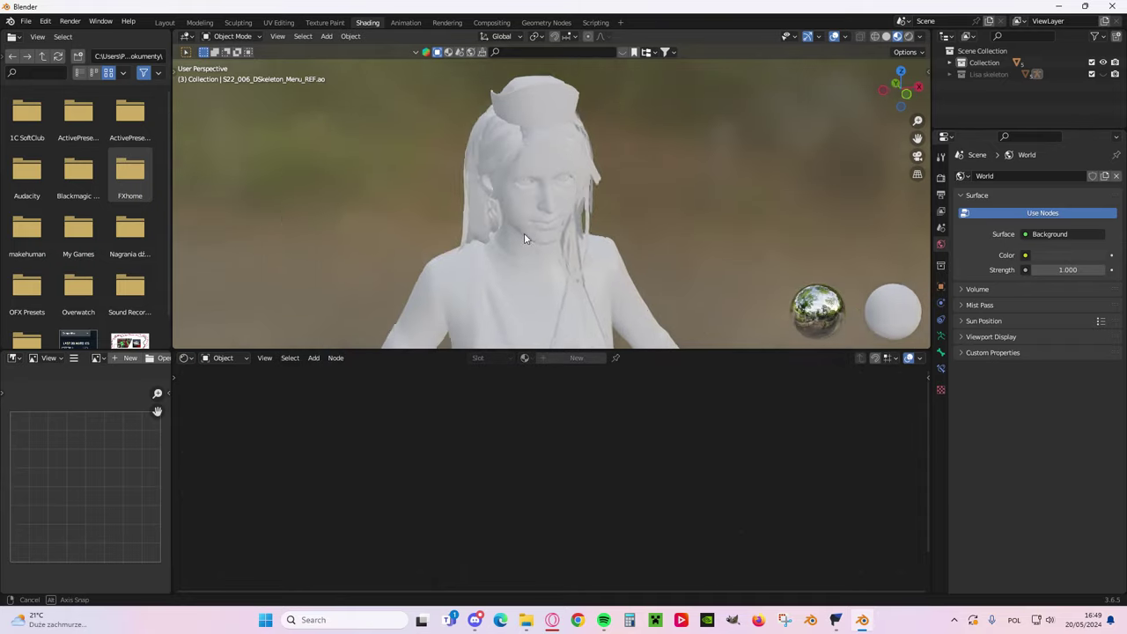
scroll(563, 234, down, 4)
scroll(617, 238, up, 2)
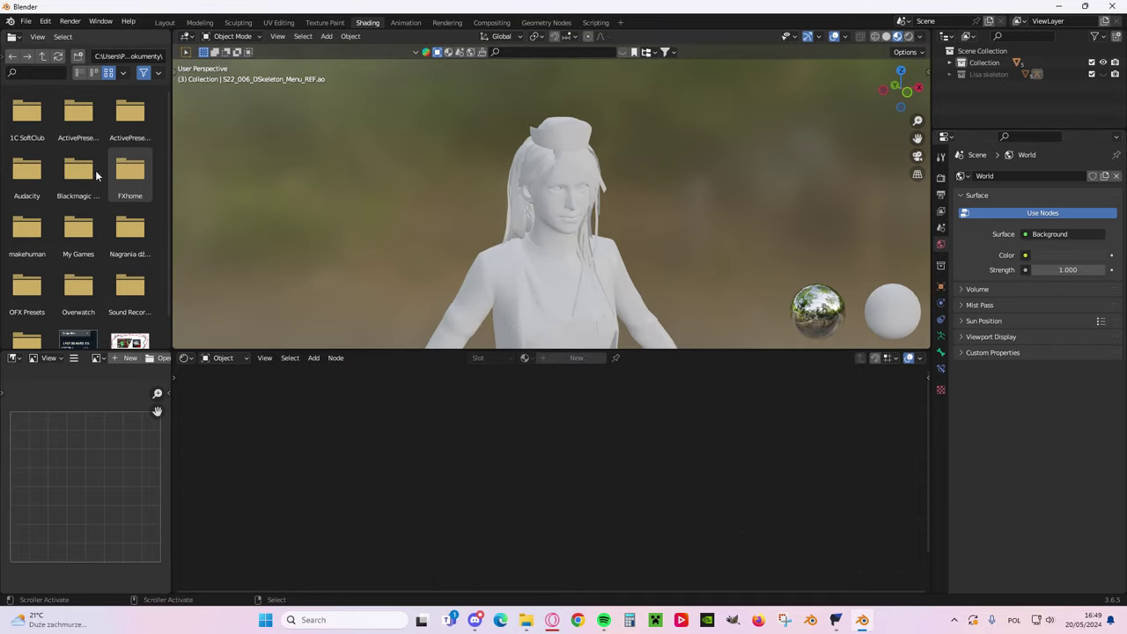
click(26, 20)
click(53, 150)
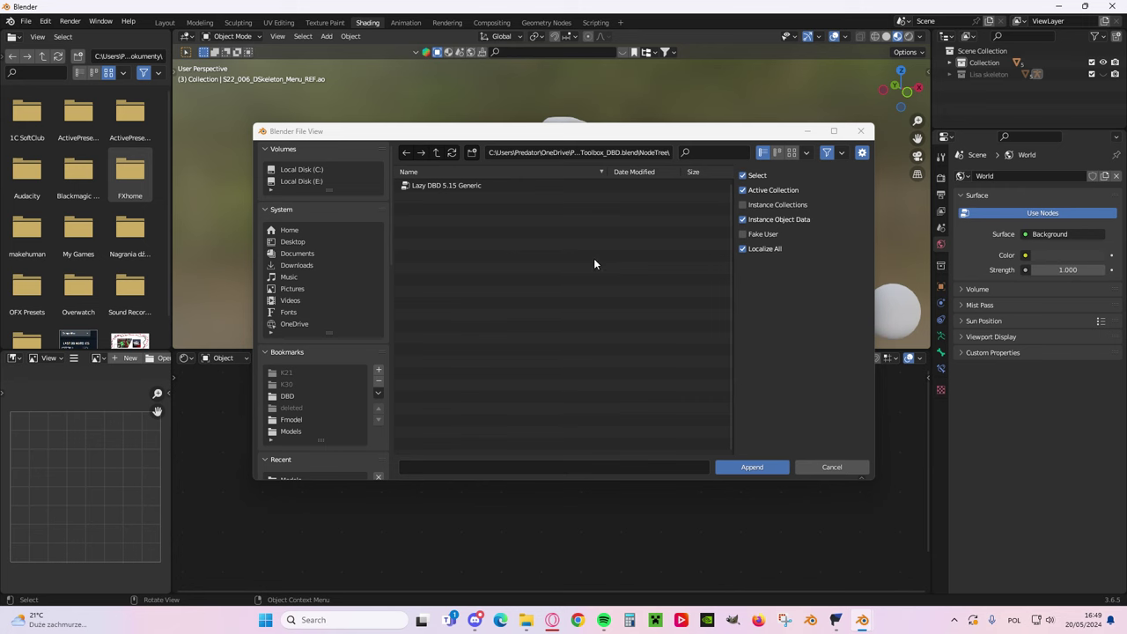
click(300, 397)
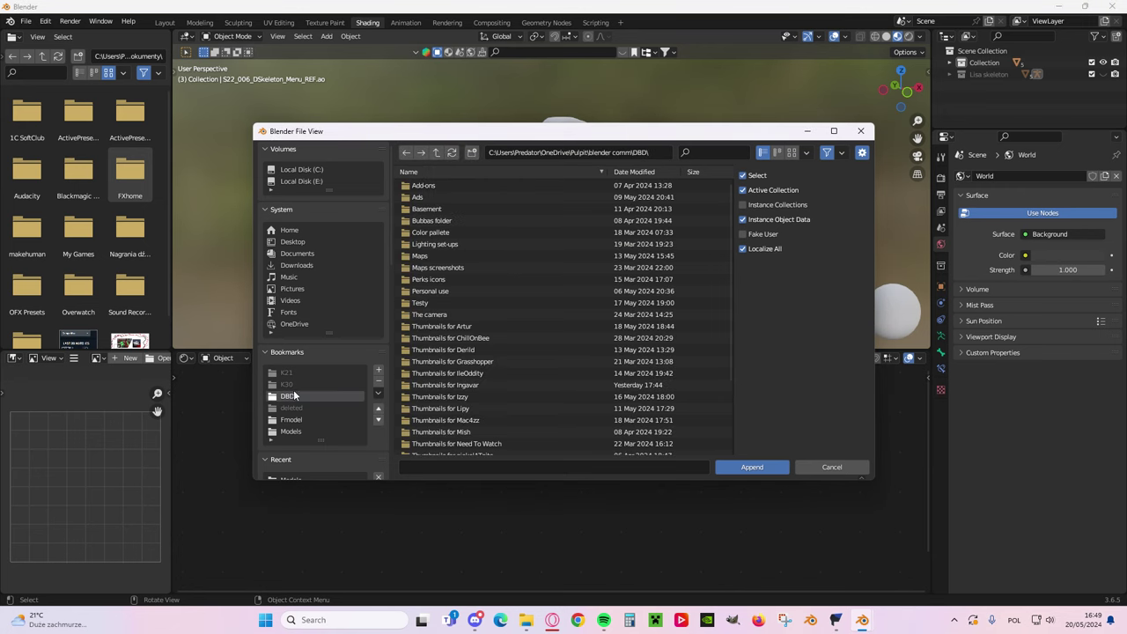
double_click(467, 302)
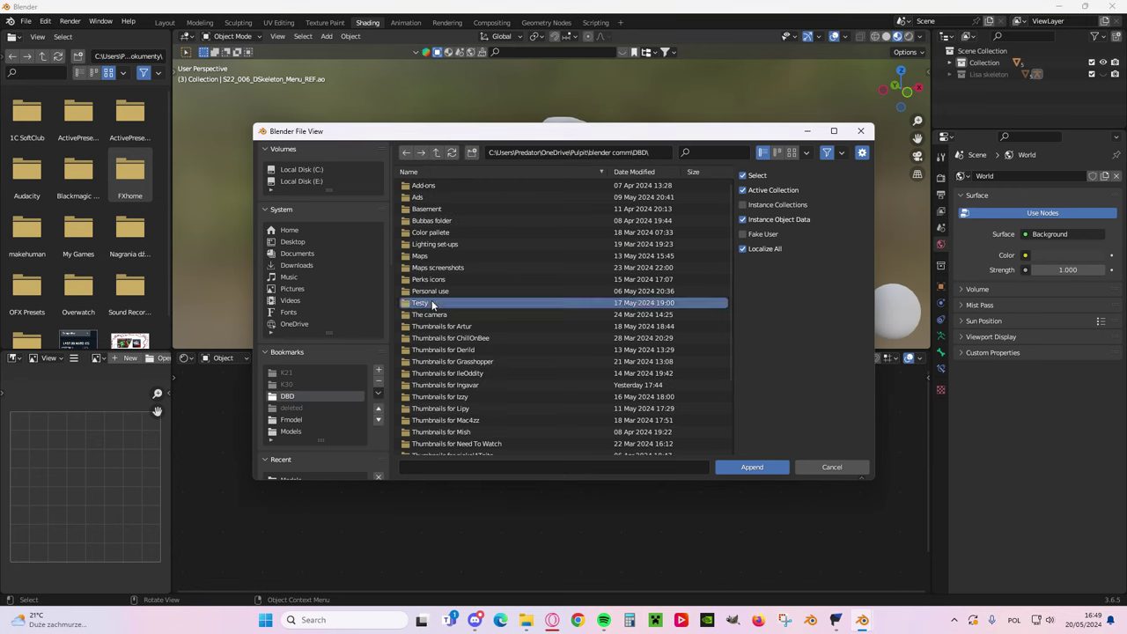
double_click(473, 185)
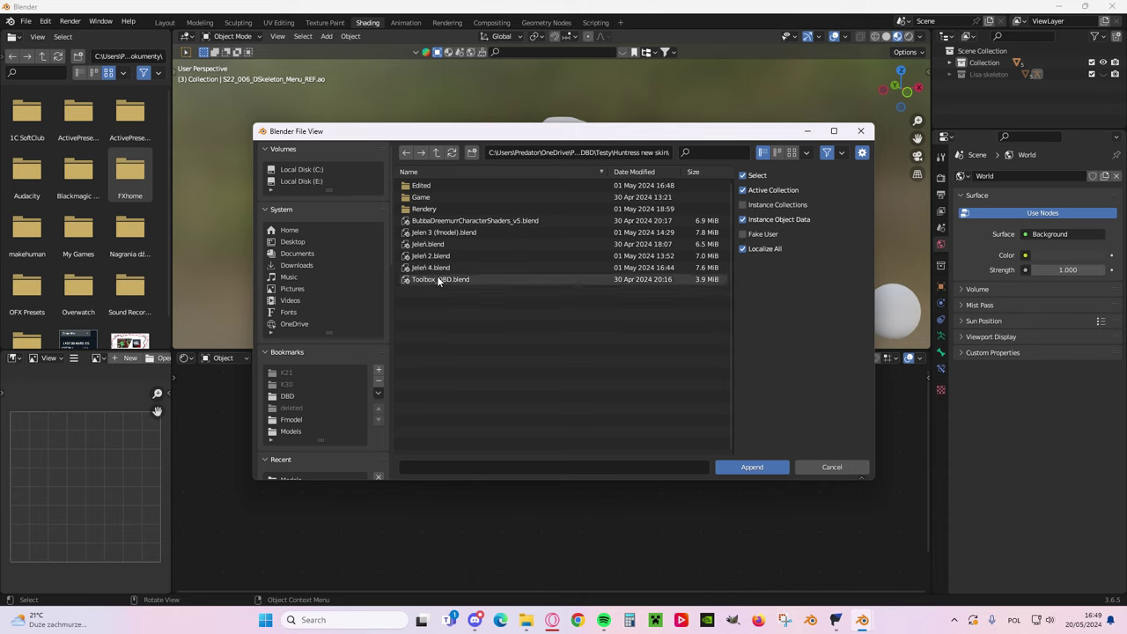
- Append the "Bubbas Hair V5 [Experimental]" node tree from BubbaDreemurrCharacterShaders_v5.blend
double_click(434, 222)
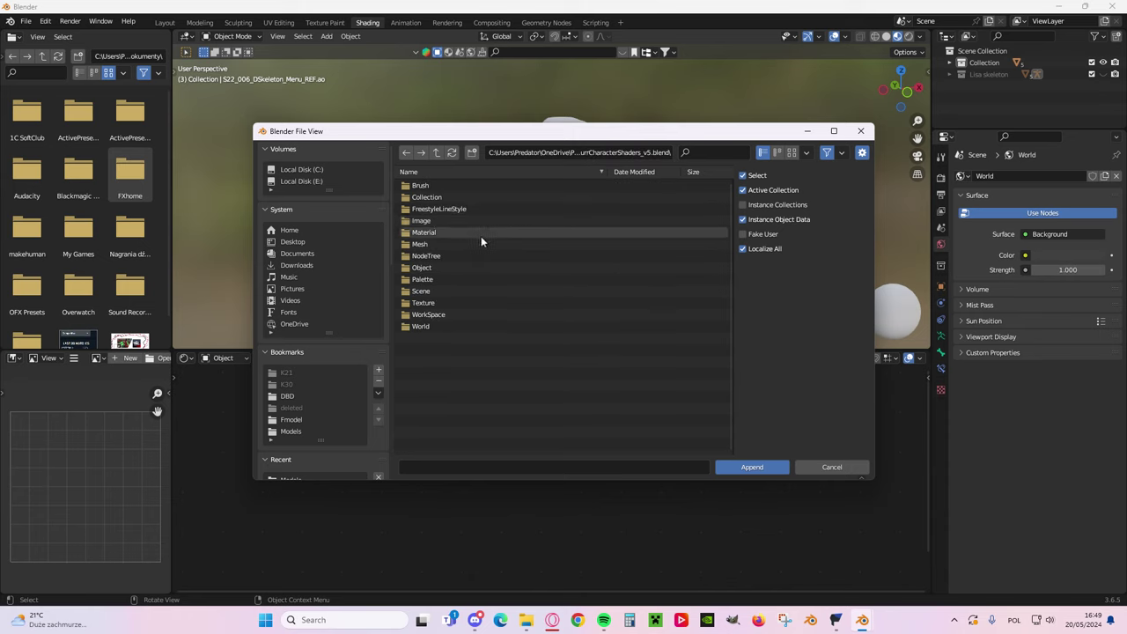
click(429, 257)
double_click(429, 256)
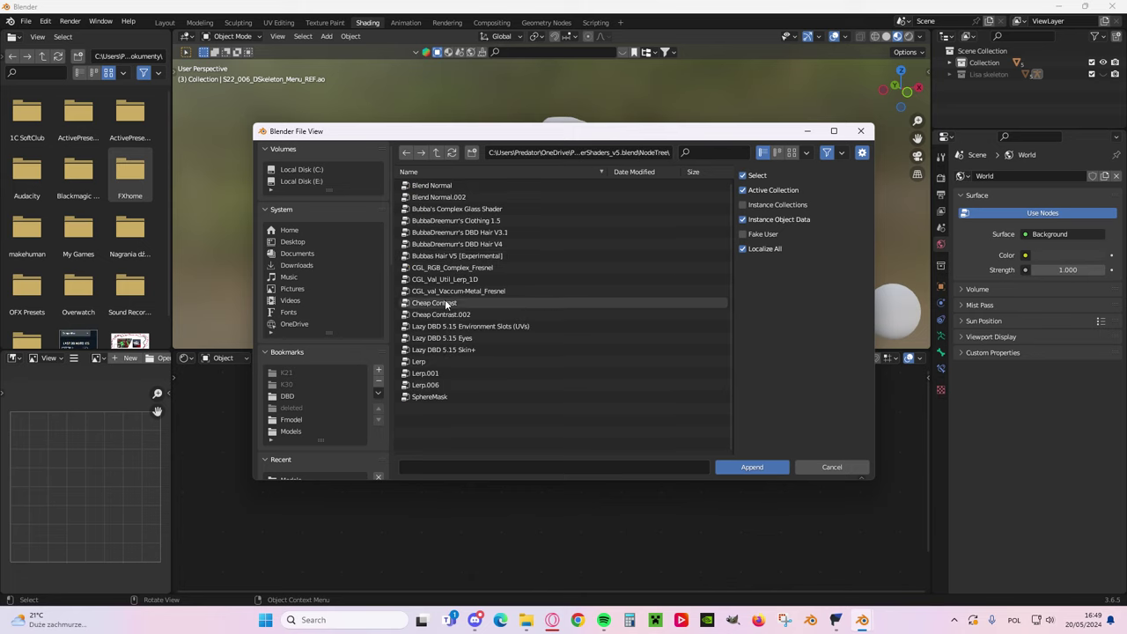
double_click(490, 257)
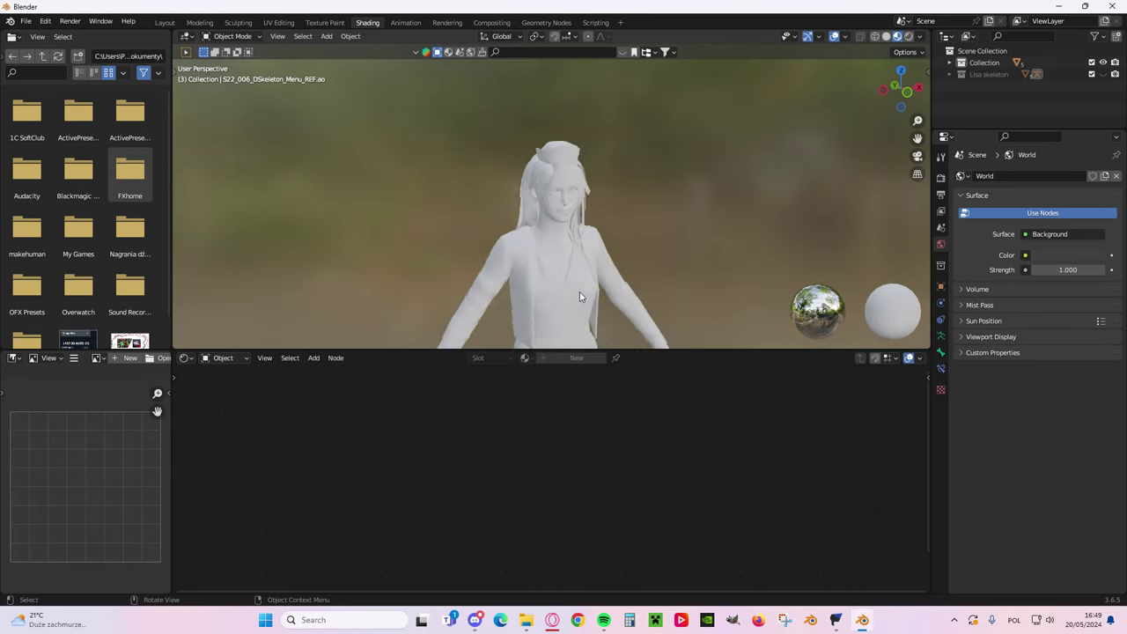
- Select the skirt and legs mesh to look up its material, and inspect the character from body to head
scroll(566, 283, down, 5)
shift+middle_drag(564, 284, 539, 181)
scroll(572, 256, up, 4)
scroll(579, 251, down, 3)
scroll(568, 282, up, 4)
click(564, 252)
shift+middle_drag(573, 83, 533, 182)
shift+scroll(533, 186, up, 1)
scroll(561, 153, up, 5)
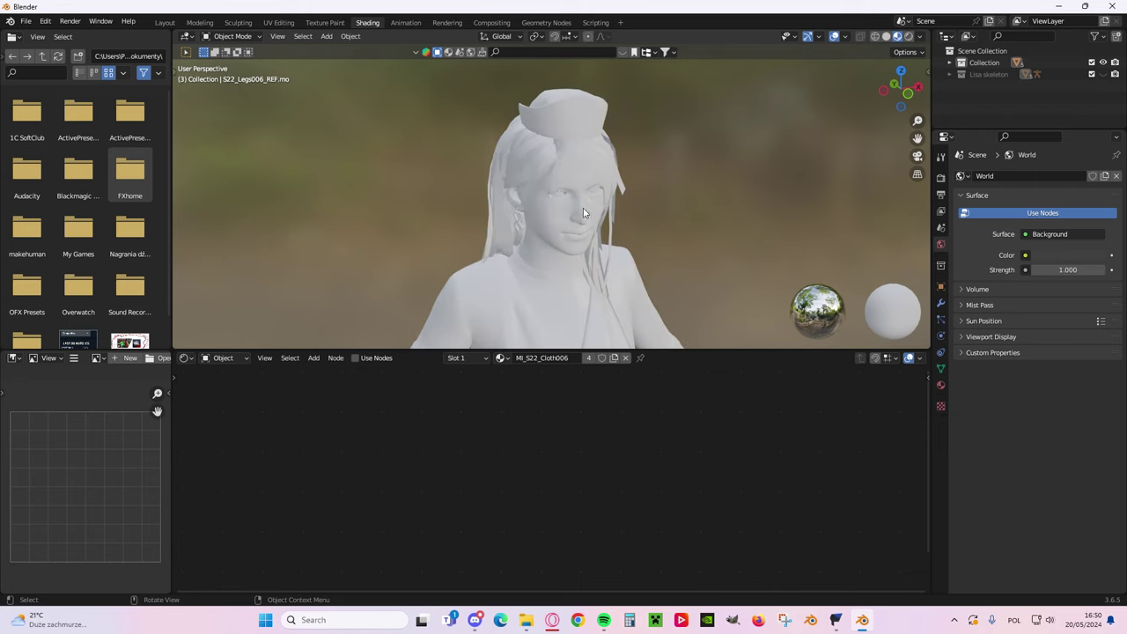
- Select the hair mesh to look up its material and examine the hair around the head
click(507, 153)
middle_drag(507, 153, 584, 199)
scroll(623, 167, up, 3)
scroll(523, 176, down, 4)
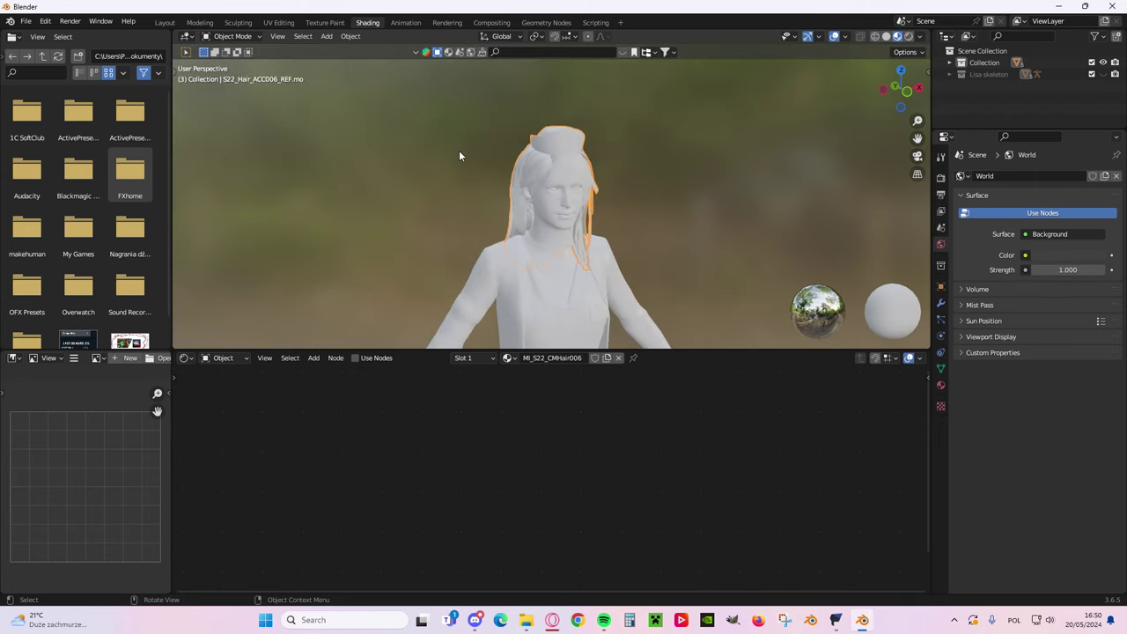
middle_drag(574, 211, 606, 209)
scroll(606, 210, up, 4)
scroll(624, 196, down, 2)
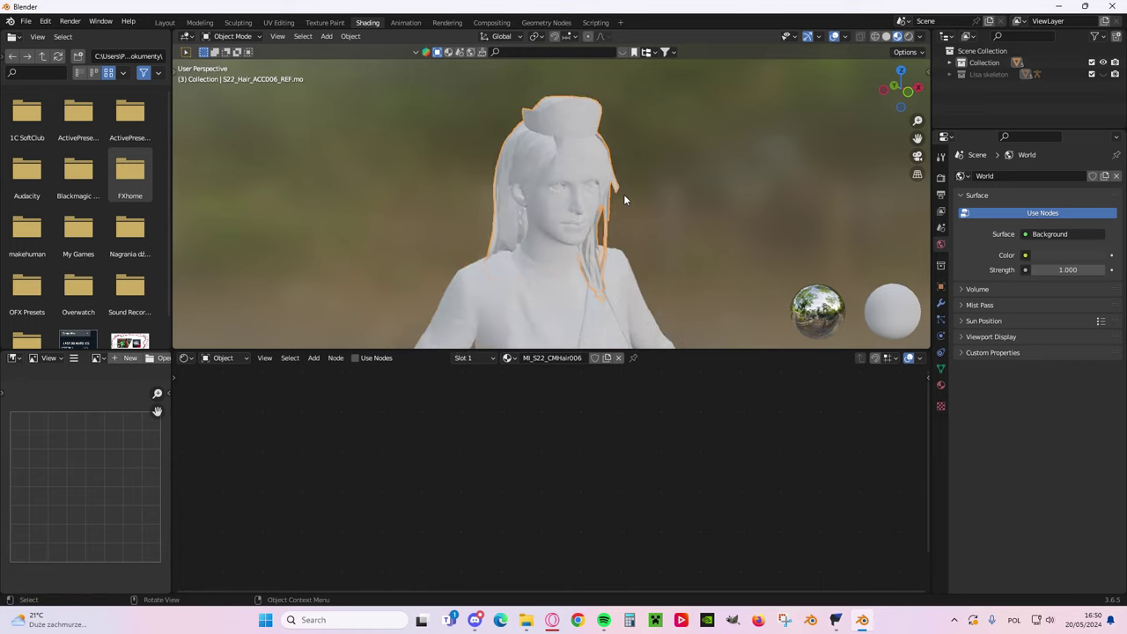
- Select the skirt and legs mesh and open its material properties
scroll(624, 200, down, 9)
shift+middle_drag(568, 265, 570, 205)
scroll(571, 205, up, 4)
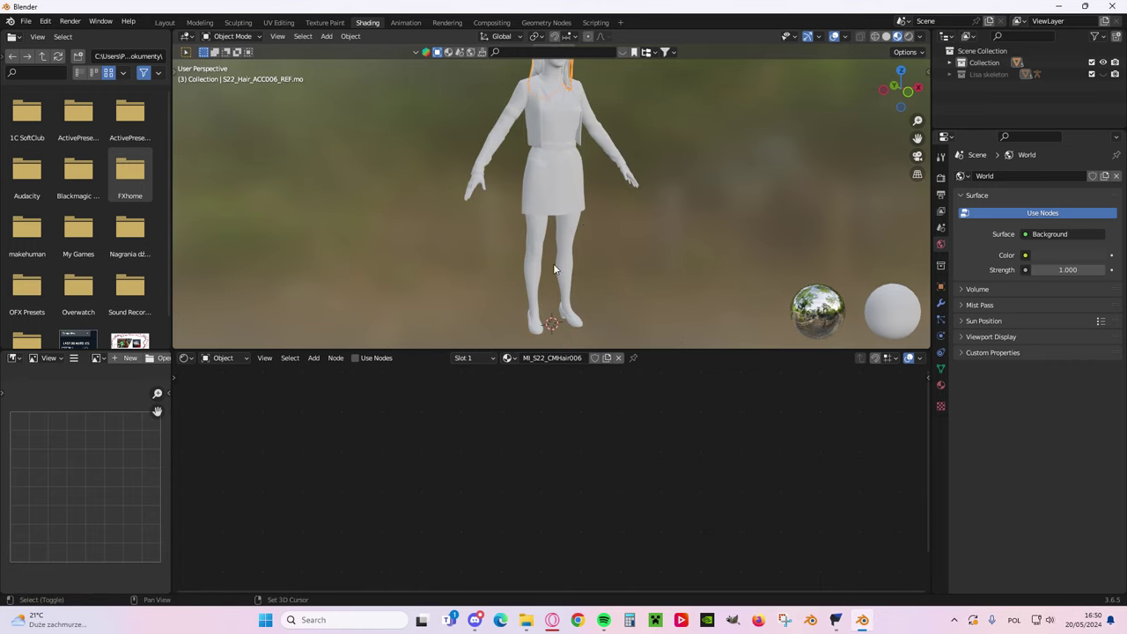
shift+middle_drag(554, 269, 561, 247)
scroll(561, 247, up, 2)
shift+middle_drag(567, 118, 573, 222)
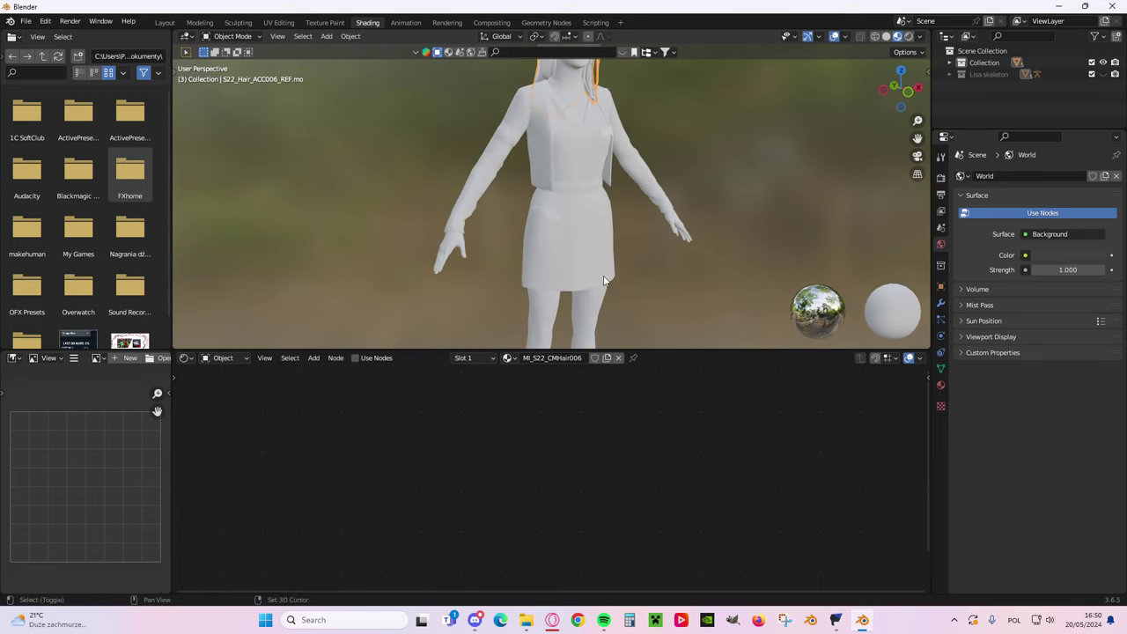
scroll(634, 203, down, 2)
click(596, 205)
scroll(669, 233, up, 2)
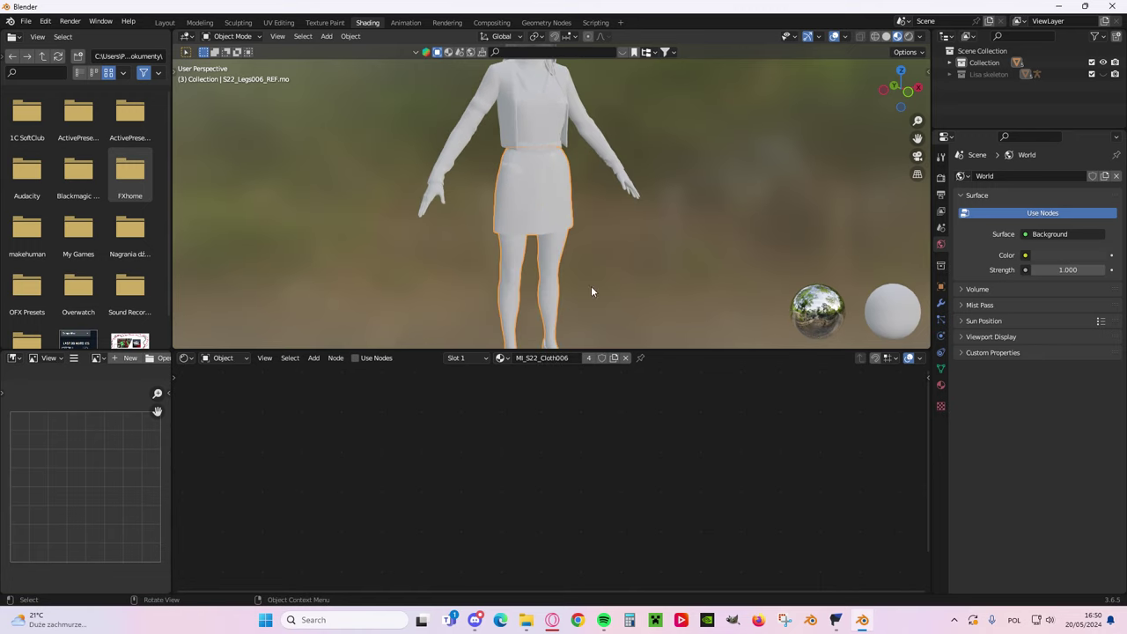
click(942, 386)
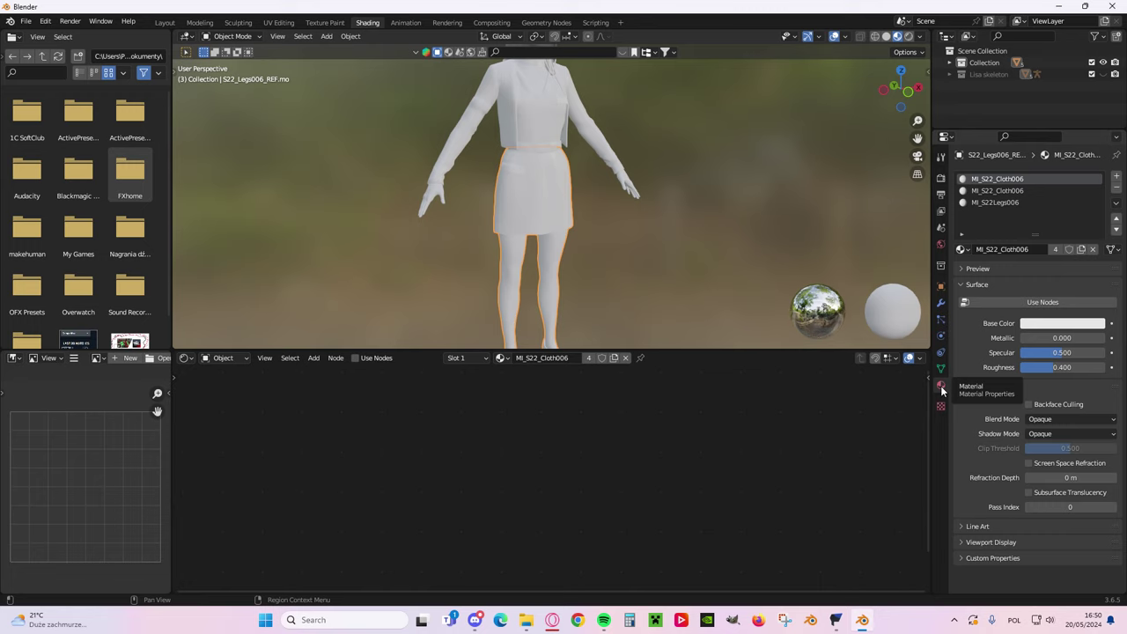
- Try moving the skirt and legs mesh away from the body and cancel the move
middle_drag(612, 191, 588, 214)
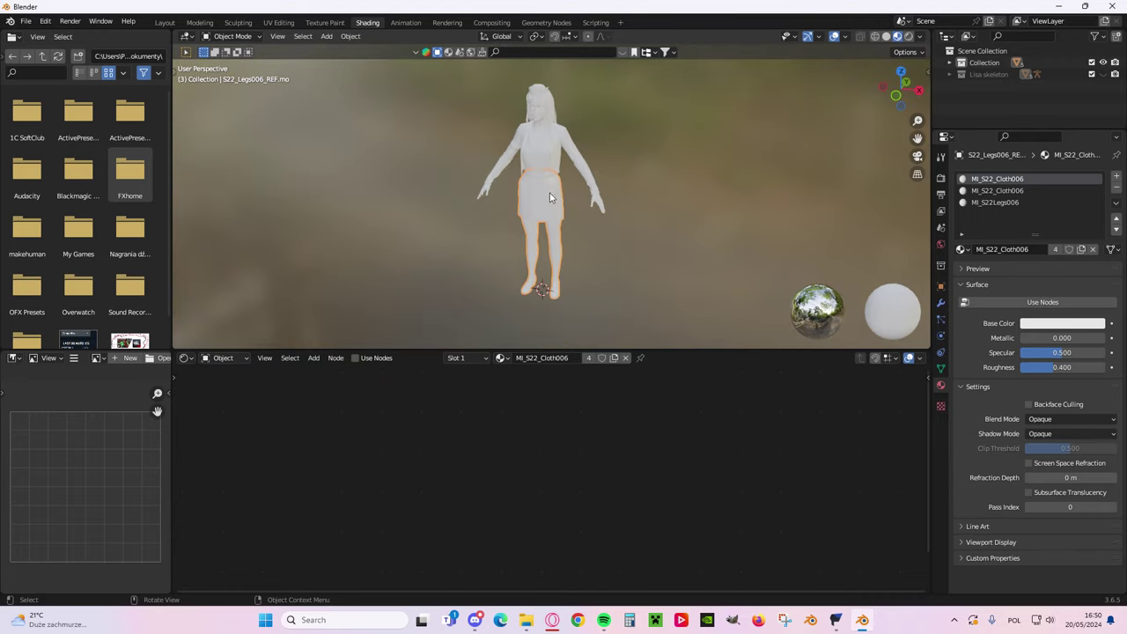
key(g)
scroll(574, 235, down, 5)
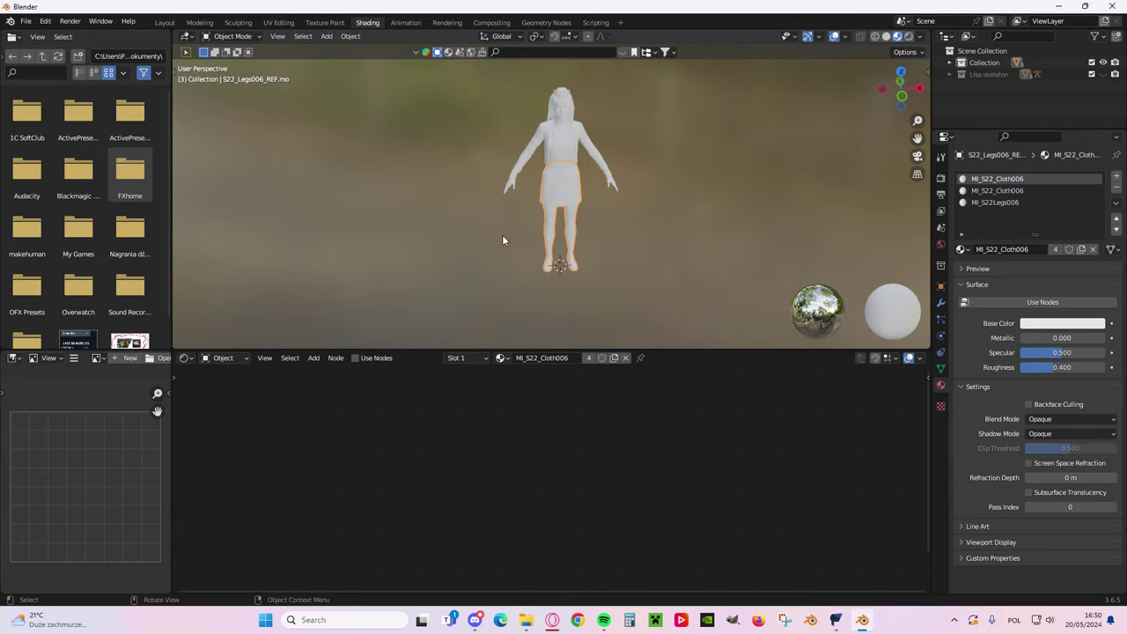
scroll(502, 235, up, 5)
key(g)
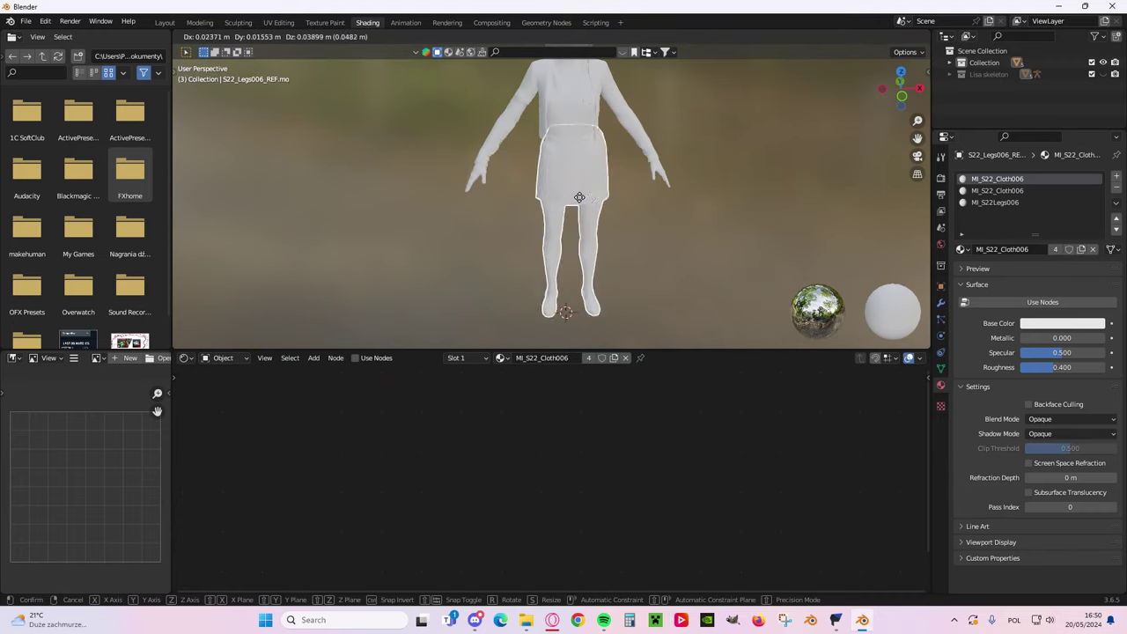
click(598, 207)
scroll(580, 206, up, 4)
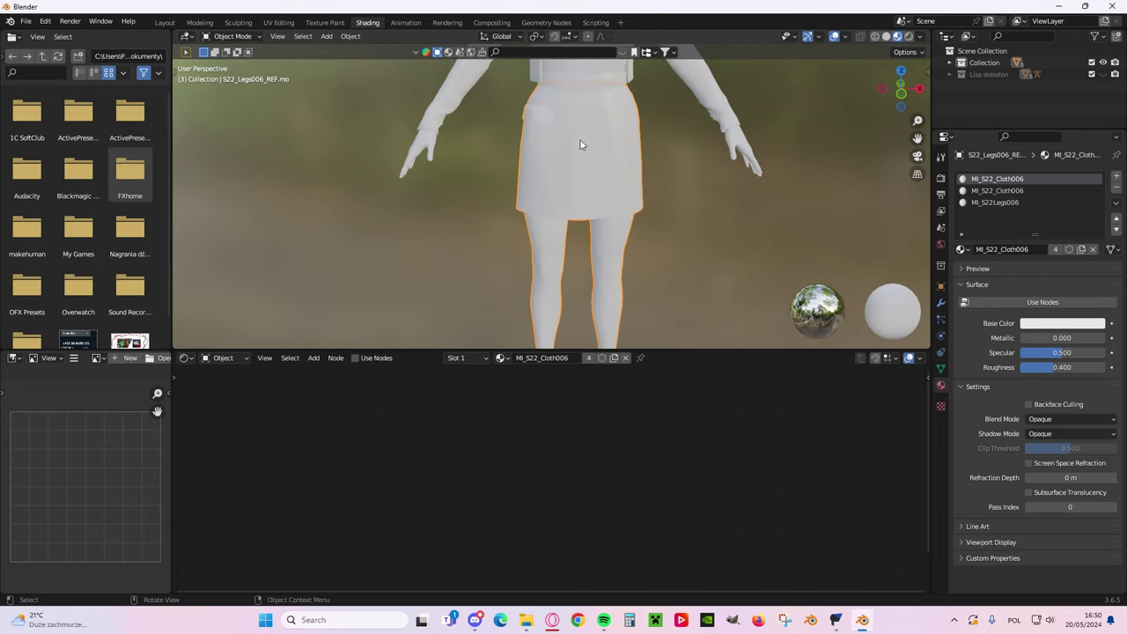
key(g)
right_click(687, 217)
- Enable nodes for the MI_S22_Cloth006 material, deselect the mesh, and enlarge the shader editor area
scroll(670, 218, down, 4)
shift+middle_drag(667, 217, 706, 176)
scroll(678, 240, up, 4)
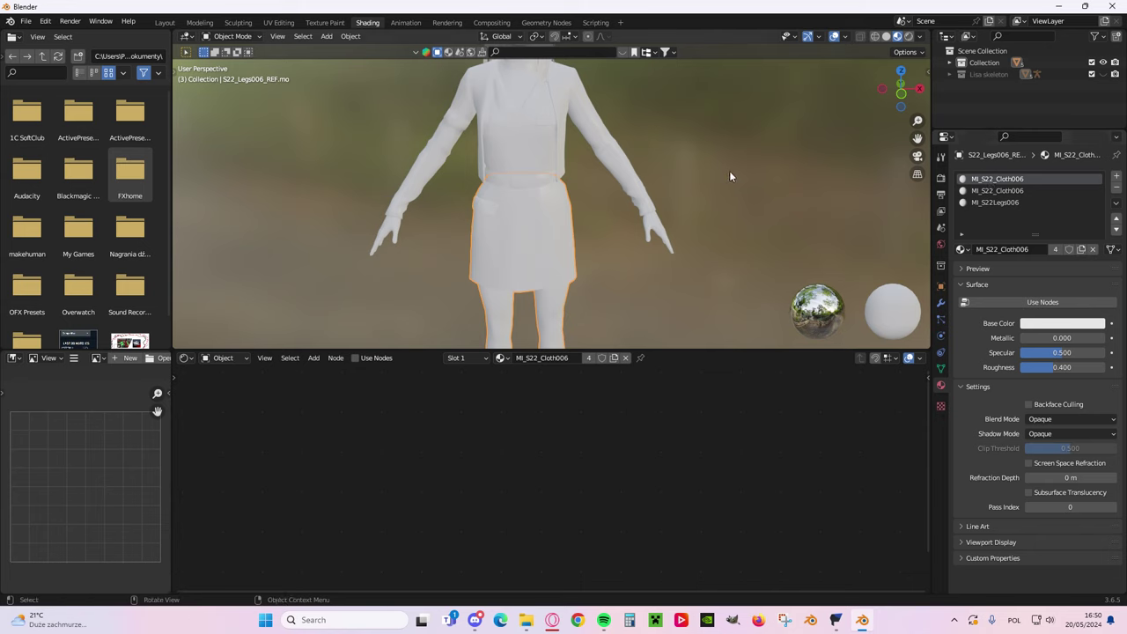
click(1039, 302)
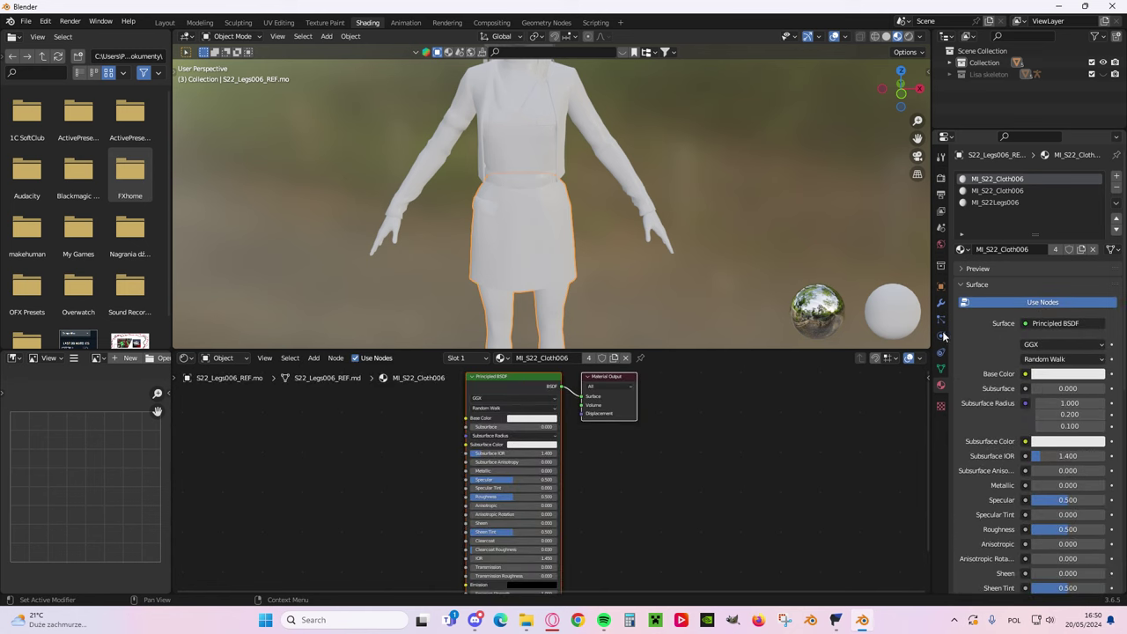
scroll(469, 419, down, 1)
click(691, 325)
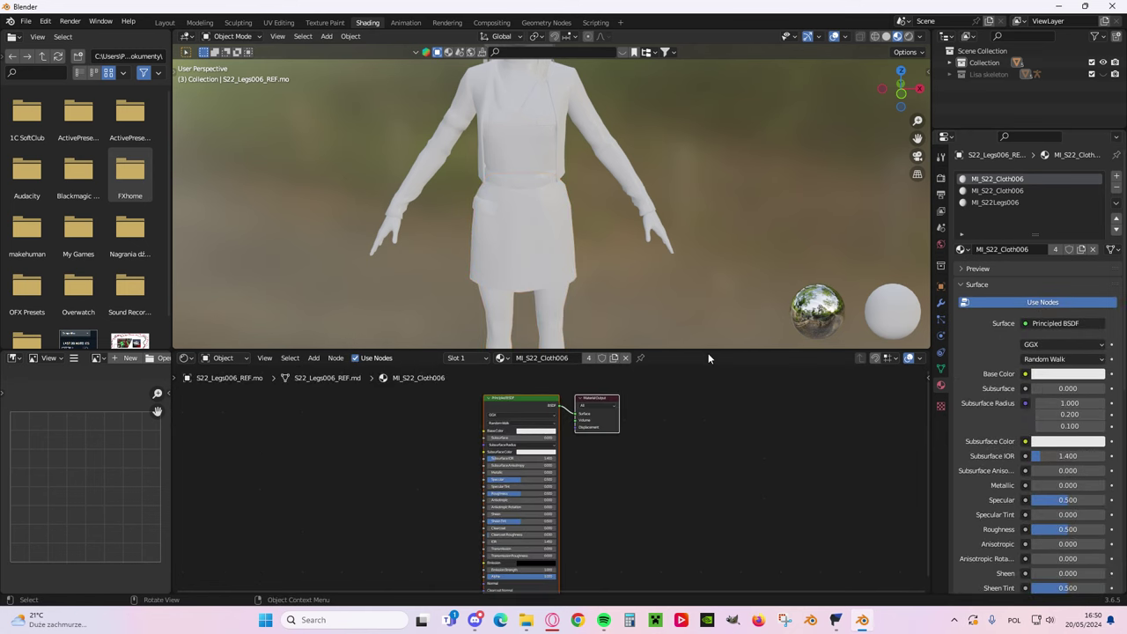
drag(707, 350, 717, 195)
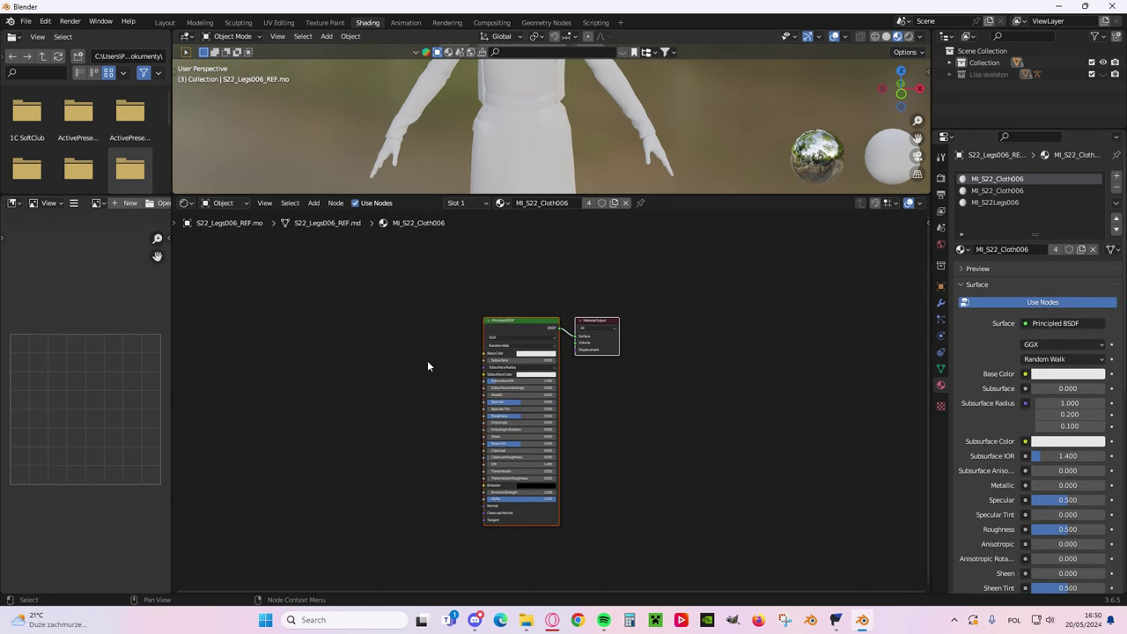
- Delete the Principled BSDF node from the MI_S22_Cloth006 material, keeping only the Material Output
scroll(461, 357, down, 12)
right_click(644, 369)
scroll(580, 342, down, 14)
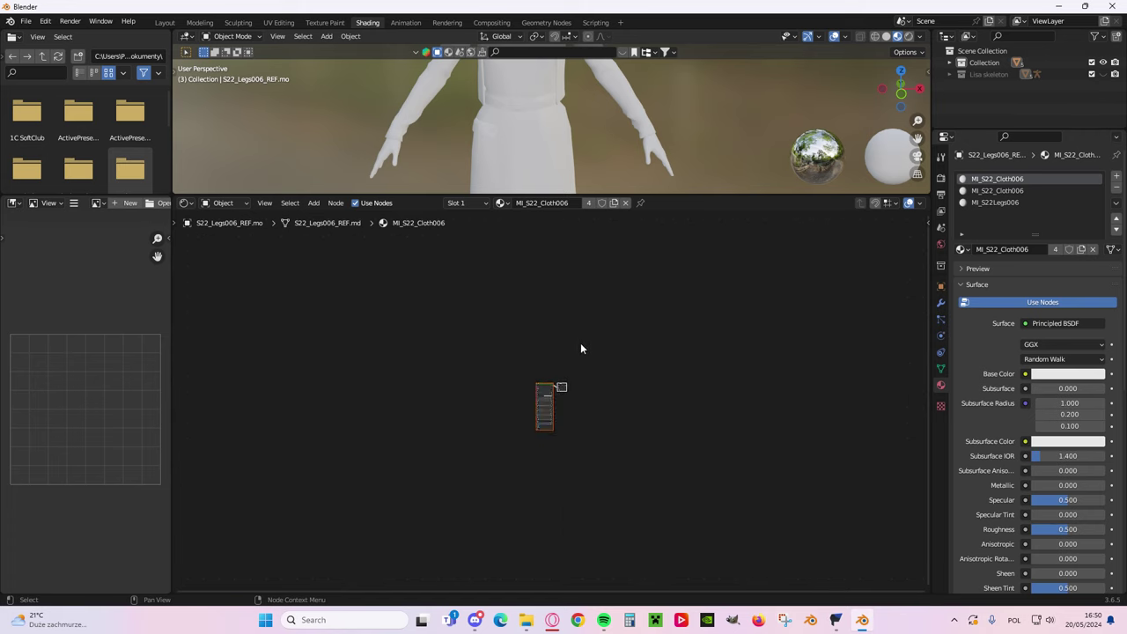
scroll(582, 427, up, 12)
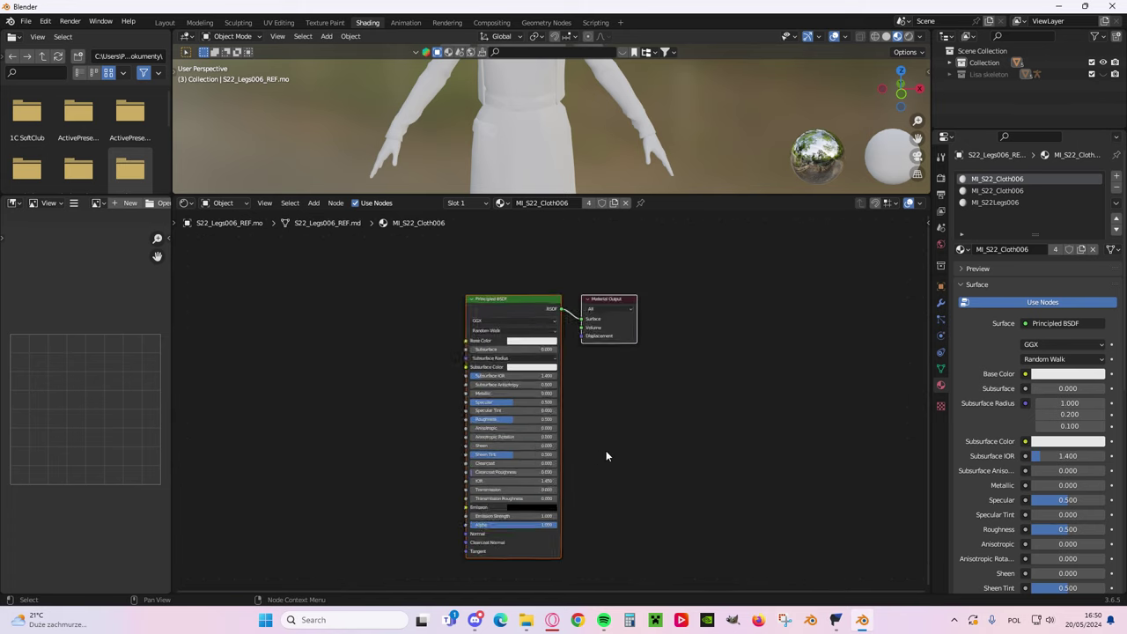
middle_drag(568, 358, 624, 396)
scroll(424, 333, down, 3)
scroll(441, 335, up, 2)
drag(463, 273, 560, 370)
mouse_move(575, 320)
mouse_down()
mouse_move(497, 234)
mouse_move(539, 324)
mouse_move(569, 319)
mouse_up()
key(Delete)
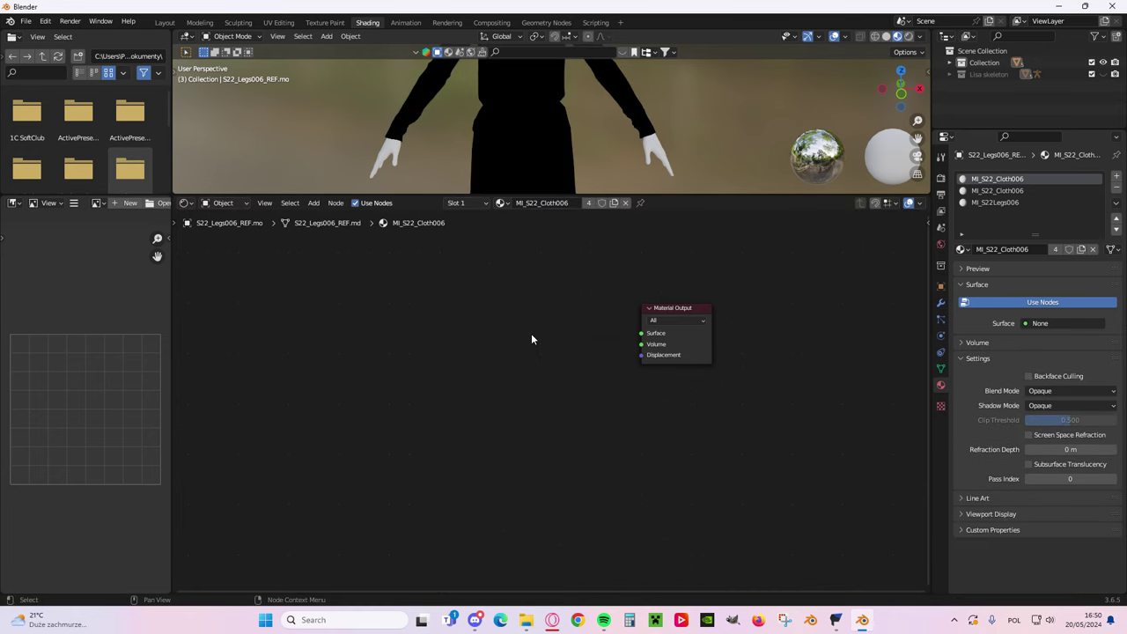
- Add the Lazy DBD 5.15 Generic node group and connect its Cycles & Eevee Shader output to the Material Output's Surface
scroll(546, 132, down, 5)
middle_drag(564, 150, 599, 183)
scroll(599, 183, up, 3)
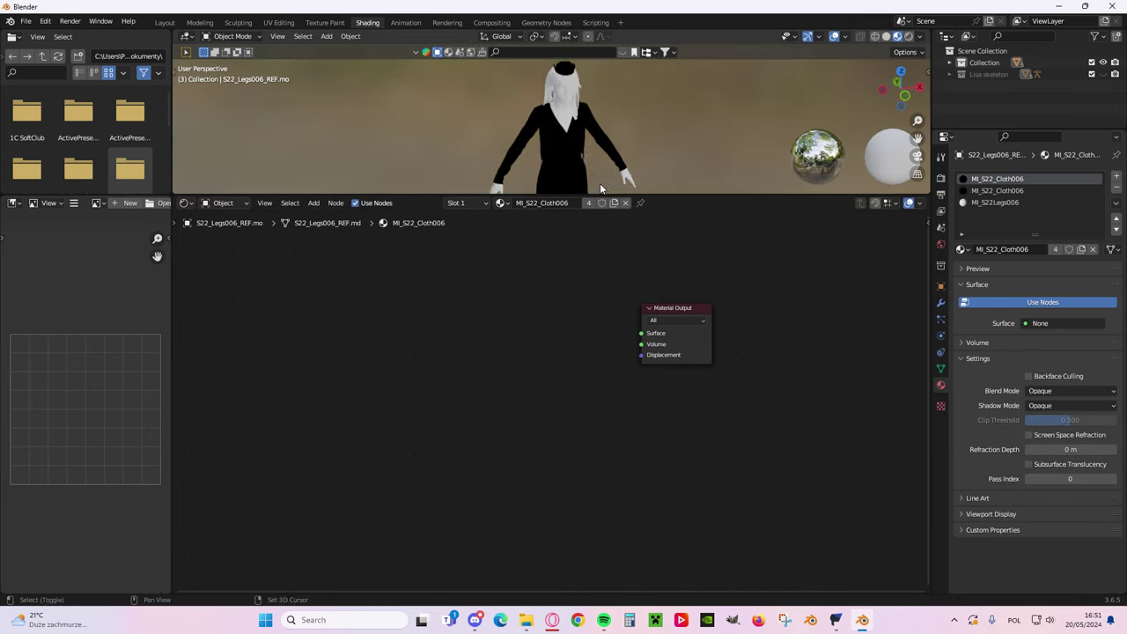
scroll(639, 101, up, 3)
middle_drag(632, 121, 603, 113)
middle_drag(621, 300, 618, 305)
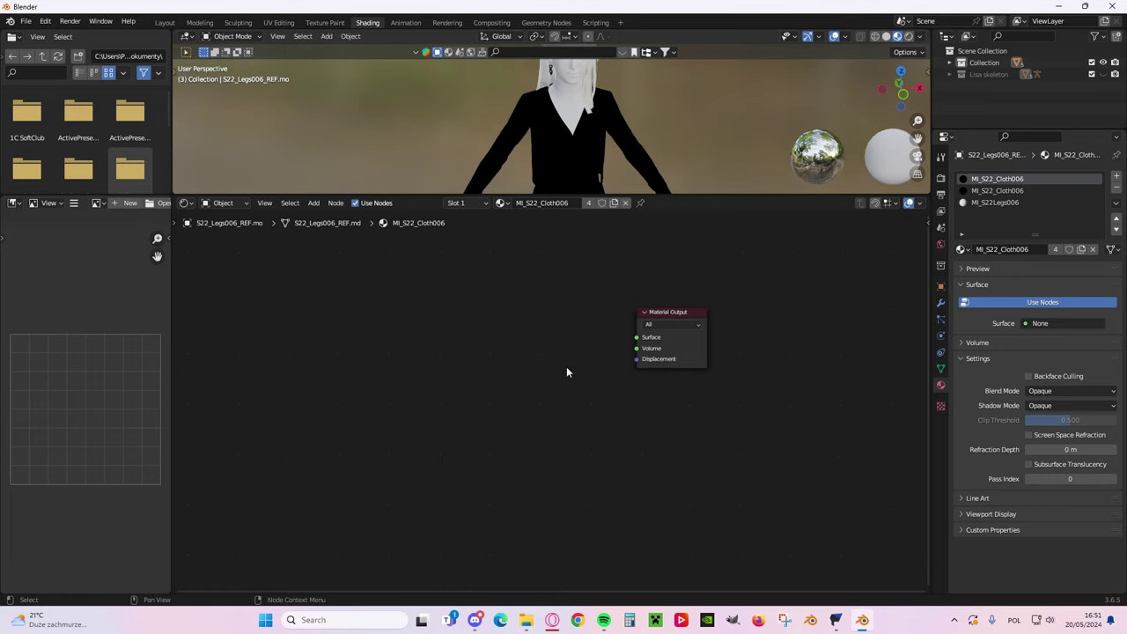
key(shift+a)
click(492, 340)
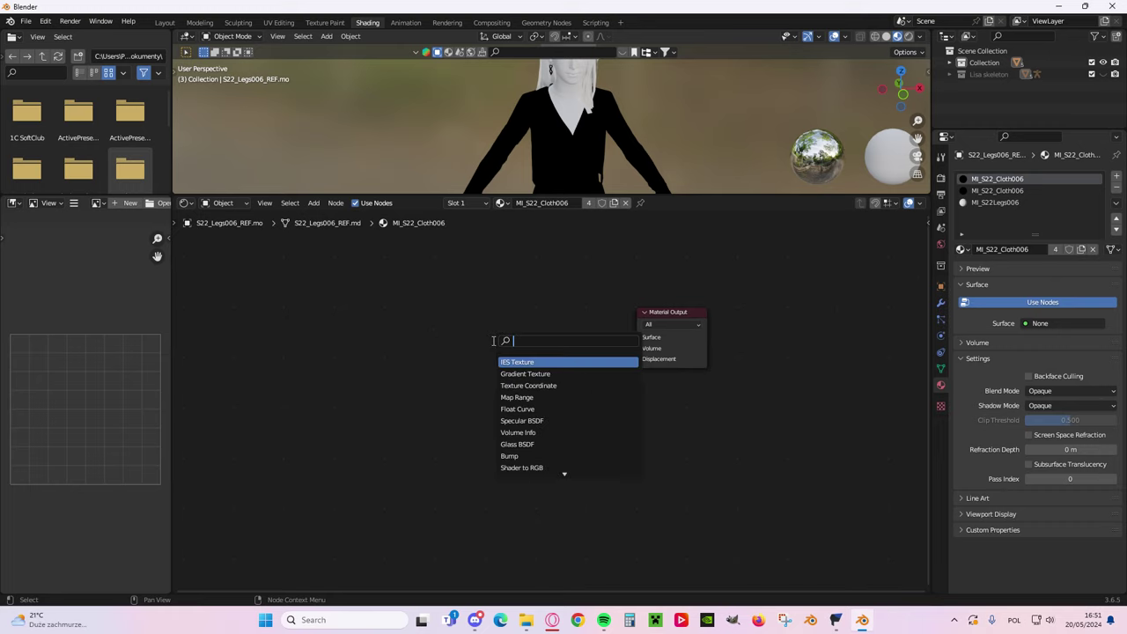
text(laz)
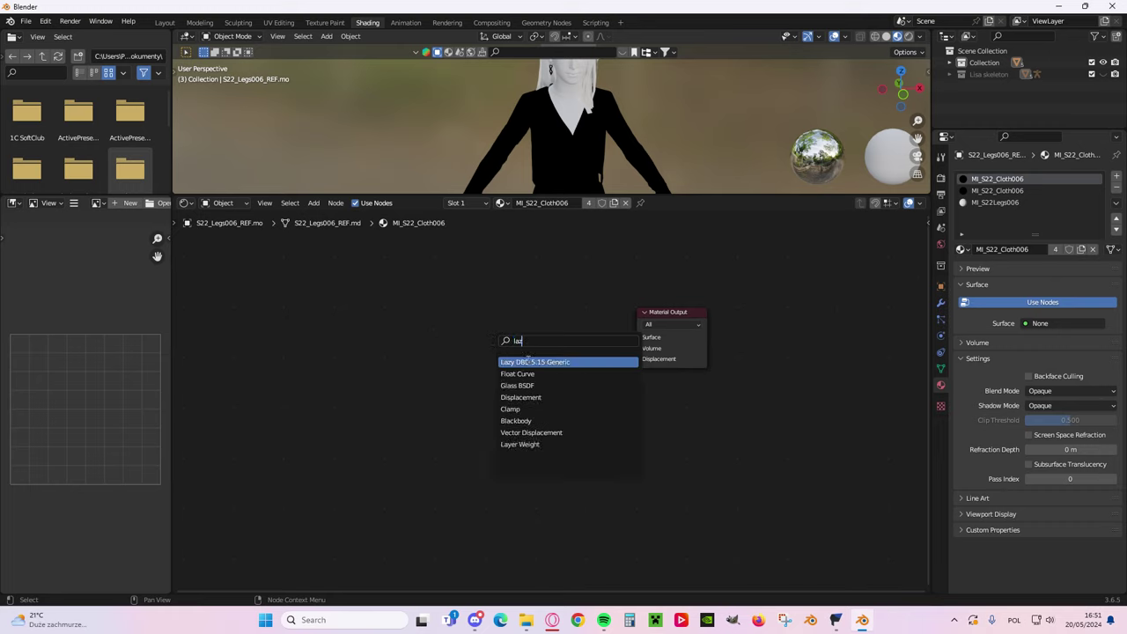
click(528, 362)
click(609, 348)
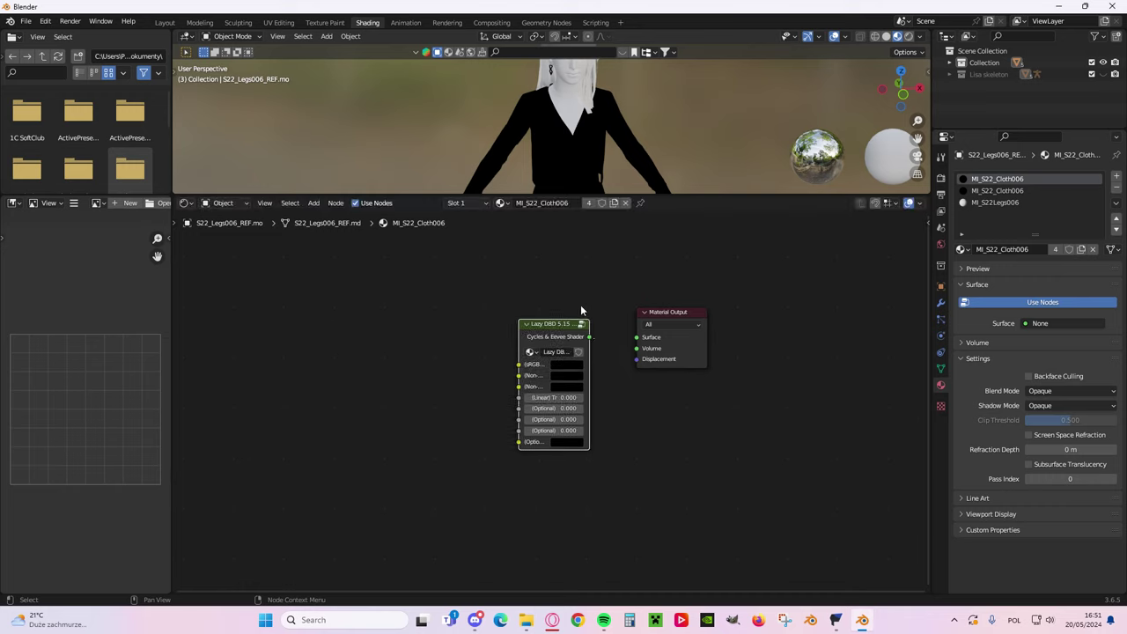
drag(587, 342, 566, 327)
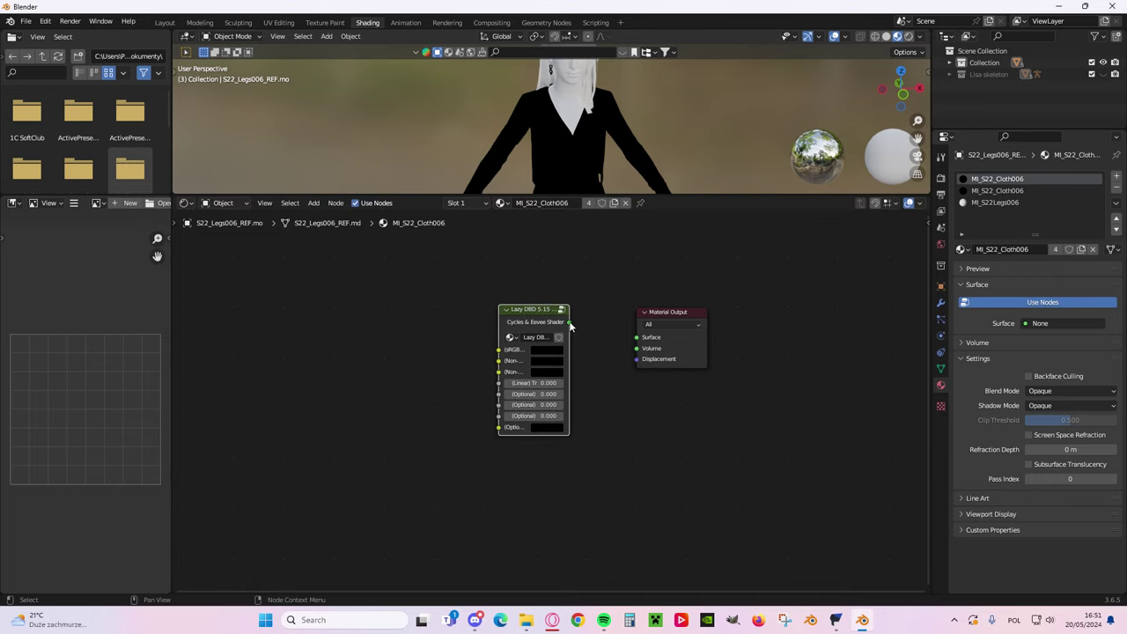
mouse_move(570, 326)
mouse_down()
mouse_move(604, 344)
mouse_move(635, 338)
mouse_up()
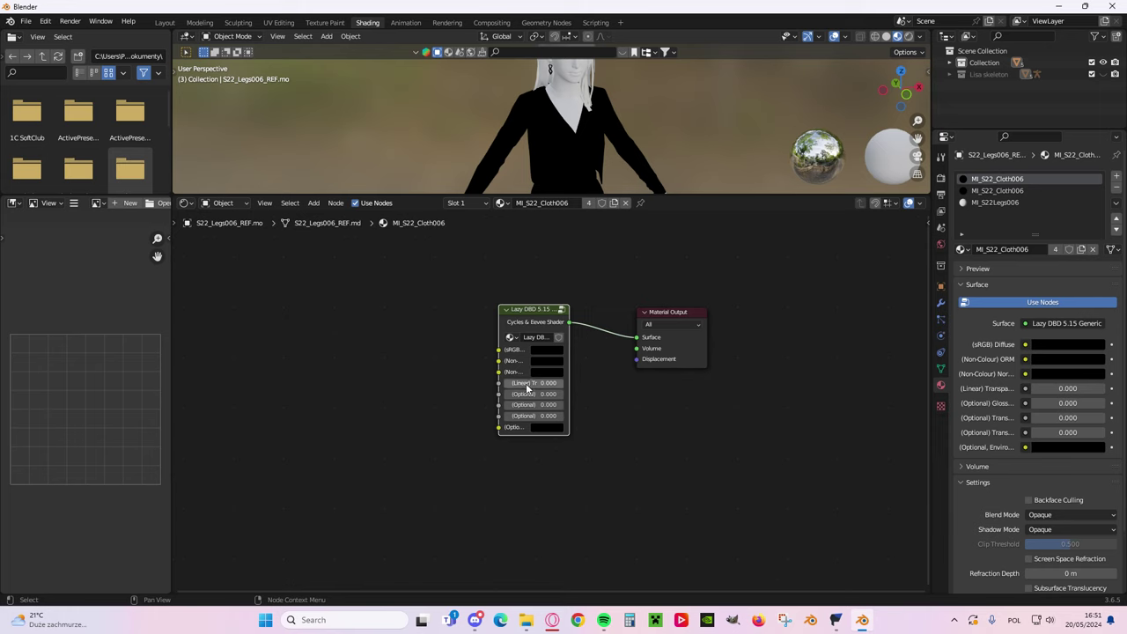
- Widen the Lazy DBD 5.15 Generic node and set its (Linear) Transparency to 1.000
drag(499, 332, 441, 335)
drag(491, 385, 563, 387)
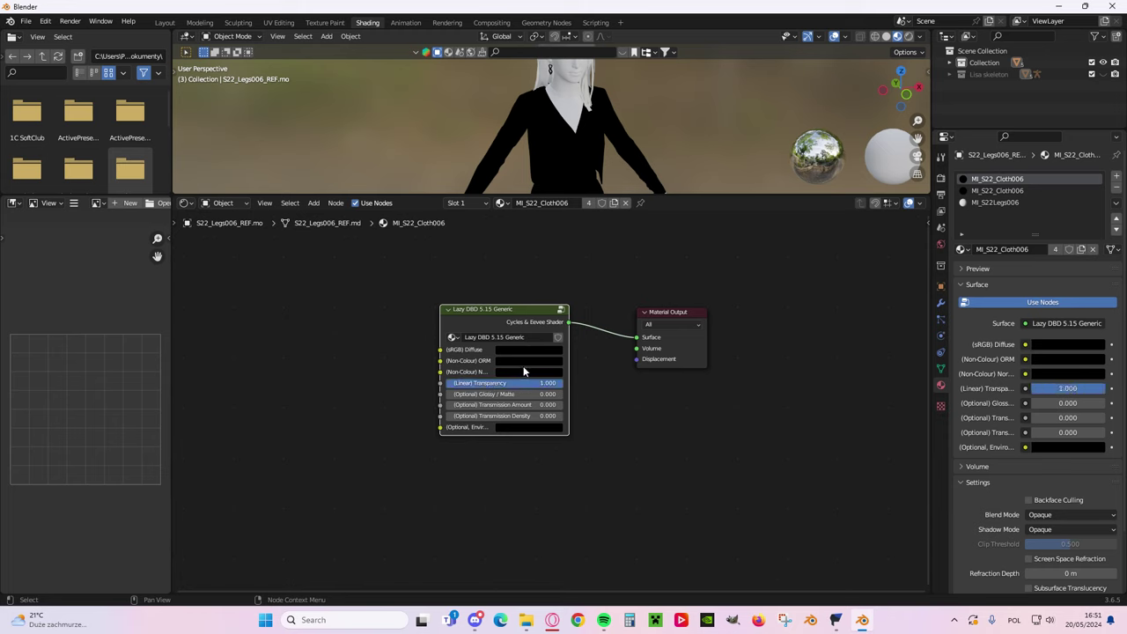
scroll(563, 271, down, 1)
mouse_move(573, 294)
middle_down()
mouse_move(666, 305)
mouse_move(584, 313)
middle_up()
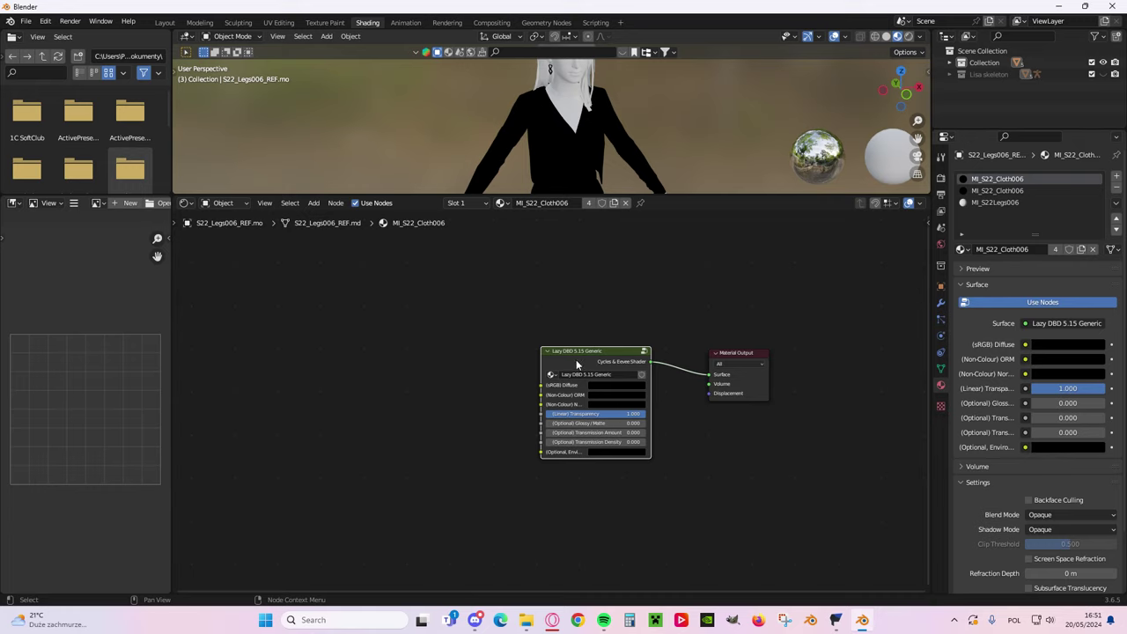
- In File Explorer, open the exported textures folder Fmodel > Output > Game > Characters > Campers > S22 > Textures > Outfit006
key(super+d)
double_click(172, 141)
drag(564, 121, 546, 105)
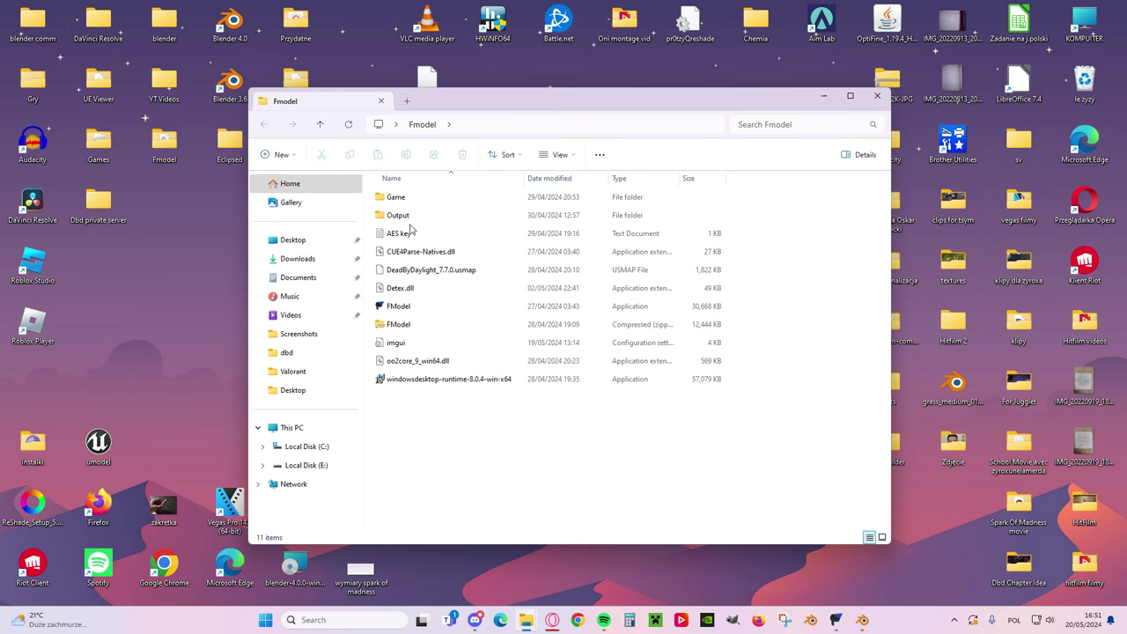
double_click(398, 216)
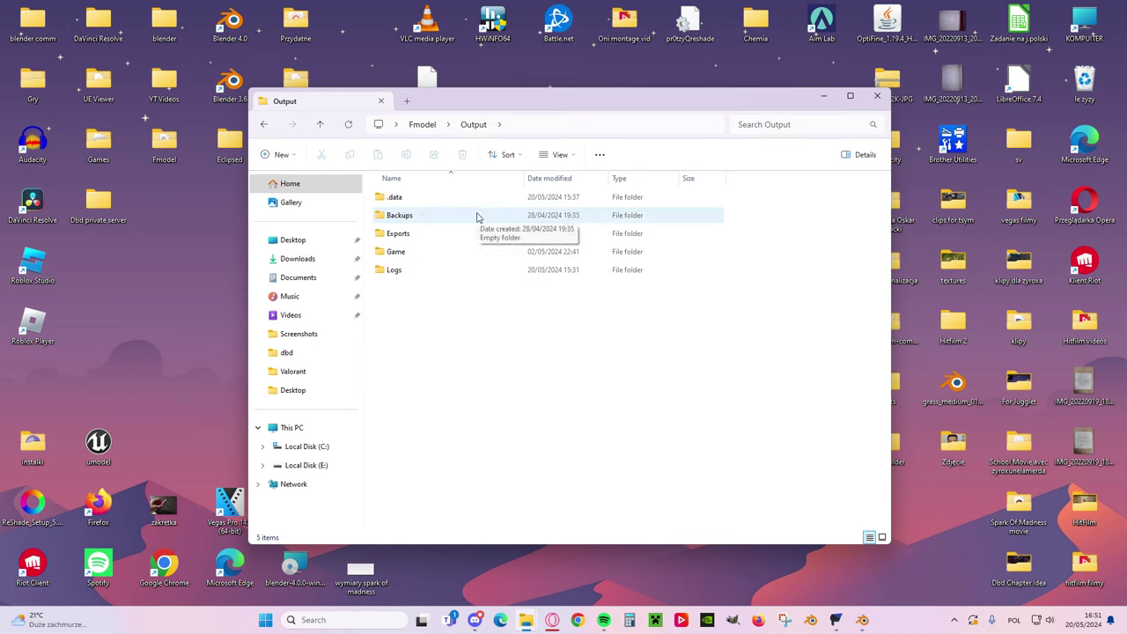
double_click(428, 252)
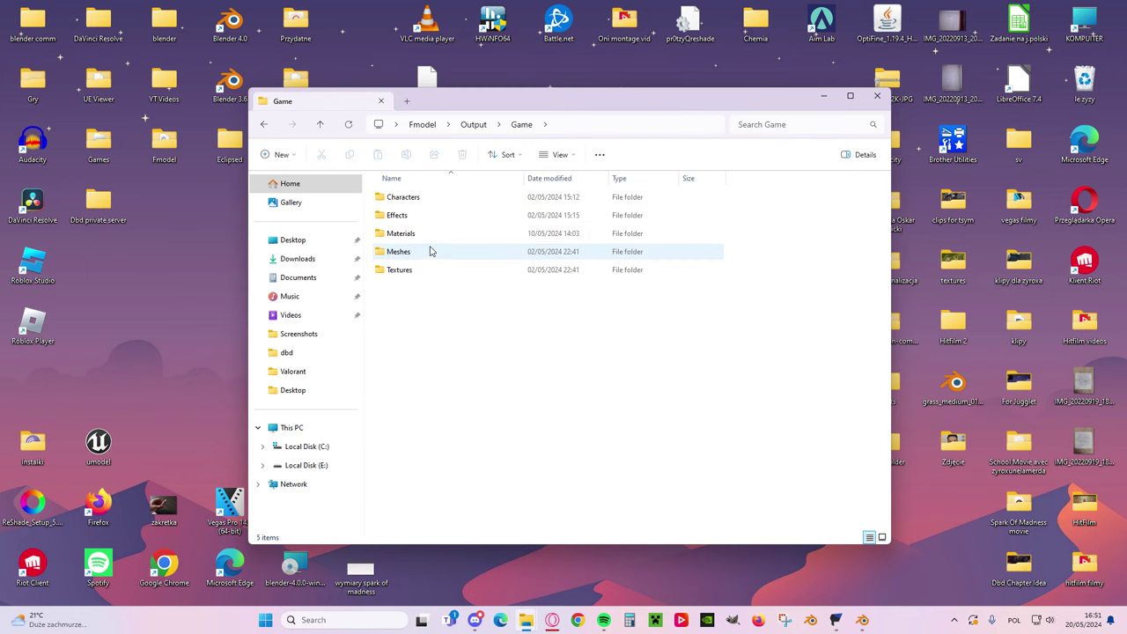
double_click(443, 204)
double_click(443, 205)
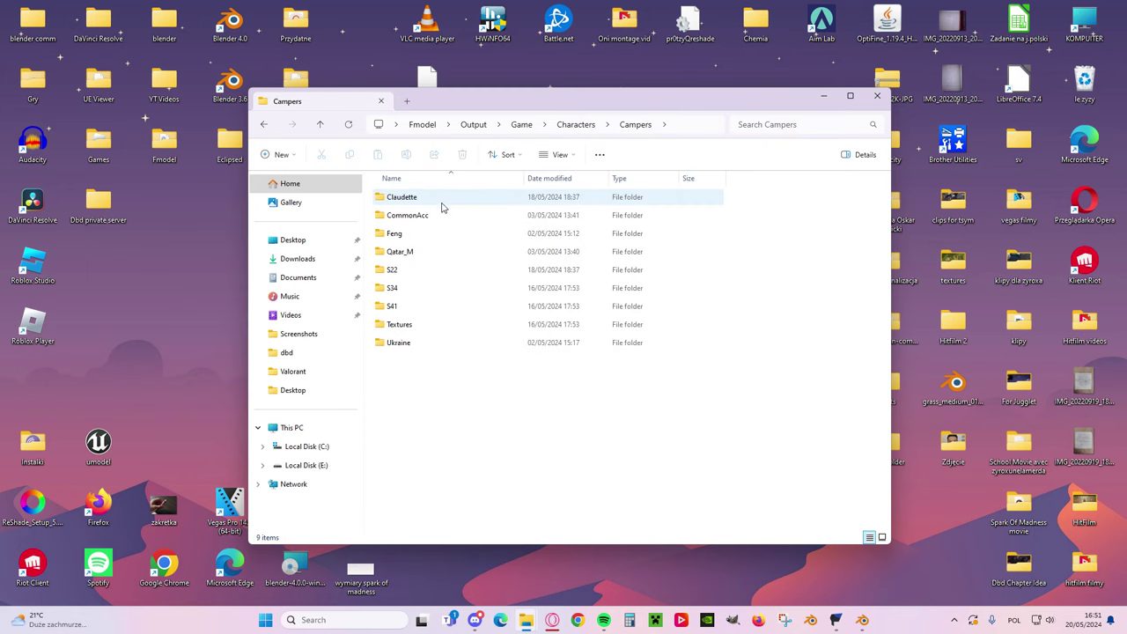
double_click(406, 272)
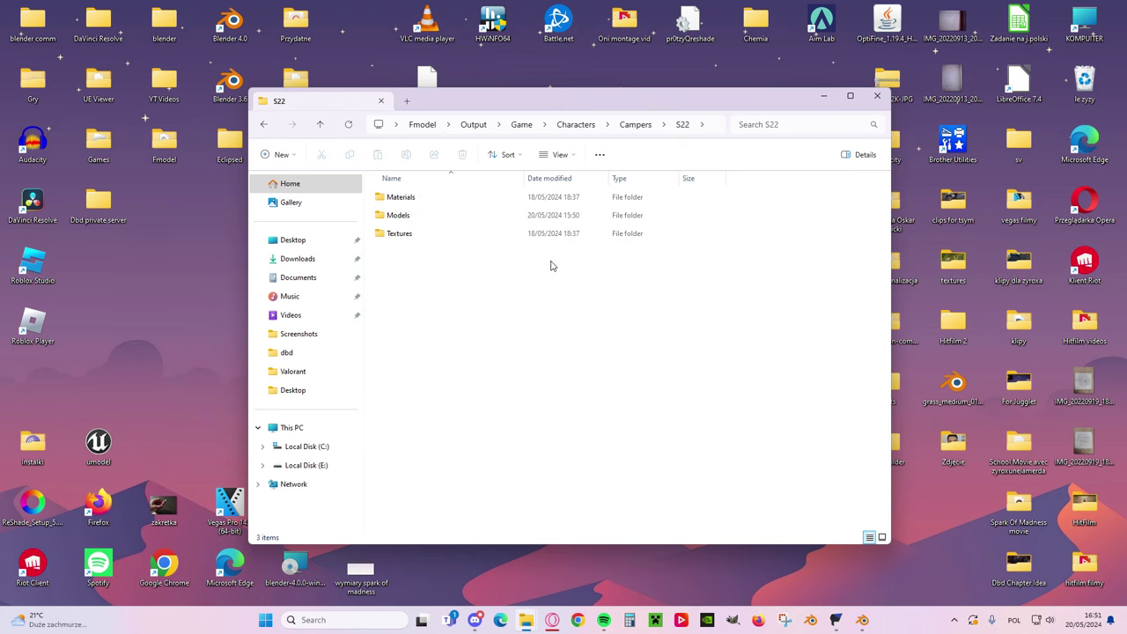
double_click(435, 235)
double_click(445, 199)
drag(559, 110, 563, 82)
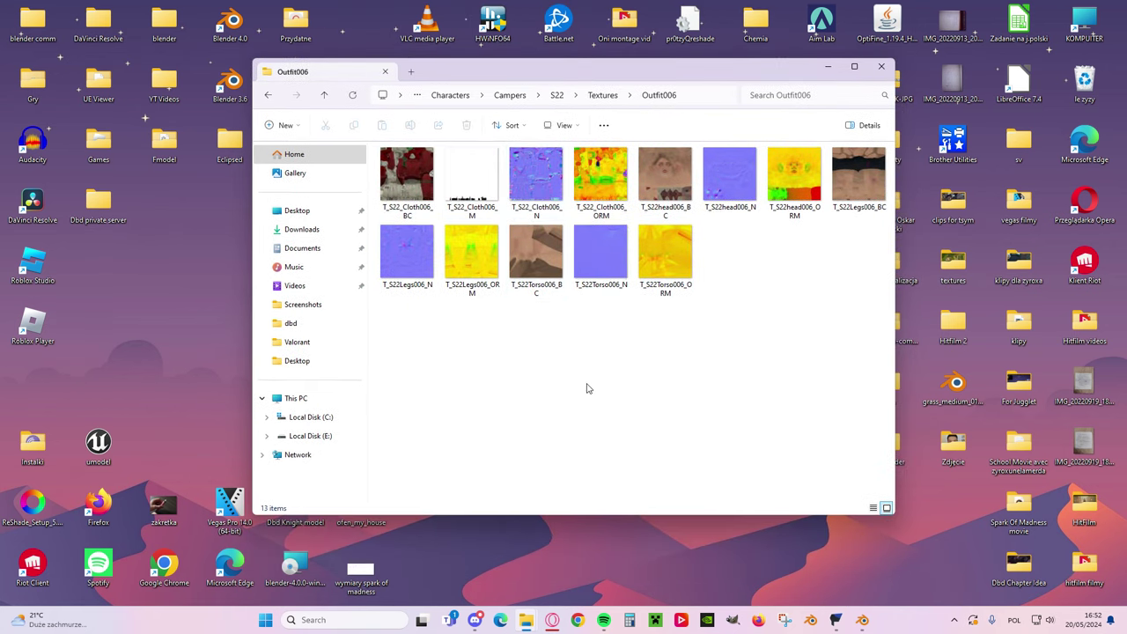
- Return to Blender and bring T_S22_Cloth006_BC from the Outfit006 folder into the MI_S22_Cloth006 node tree as an image texture
click(862, 620)
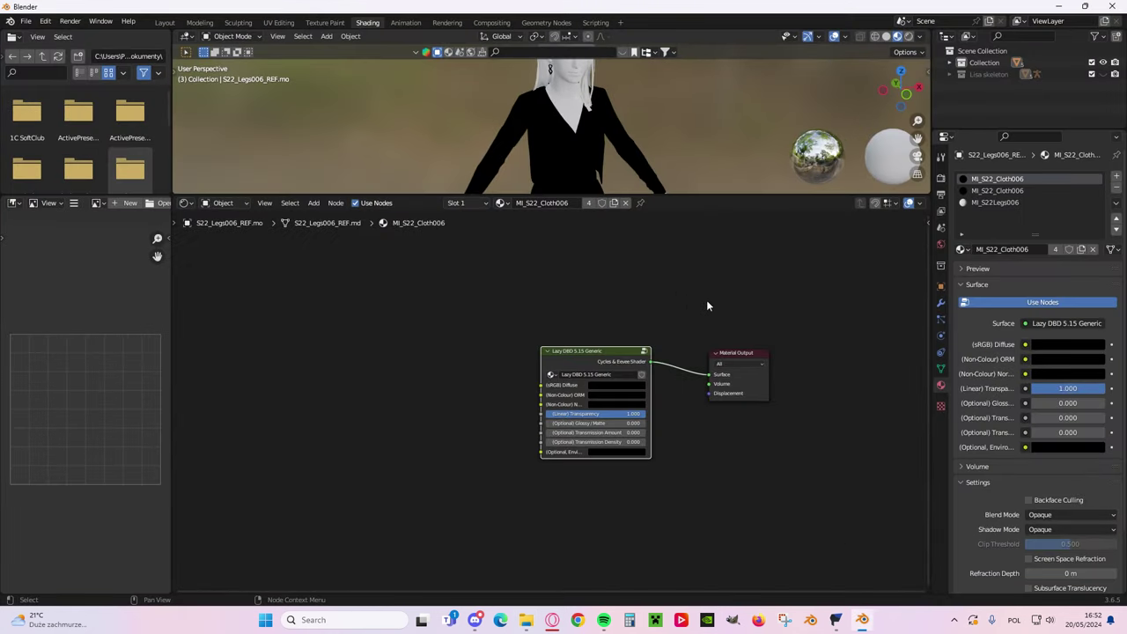
mouse_move(570, 310)
middle_down()
mouse_move(598, 305)
mouse_move(580, 323)
middle_up()
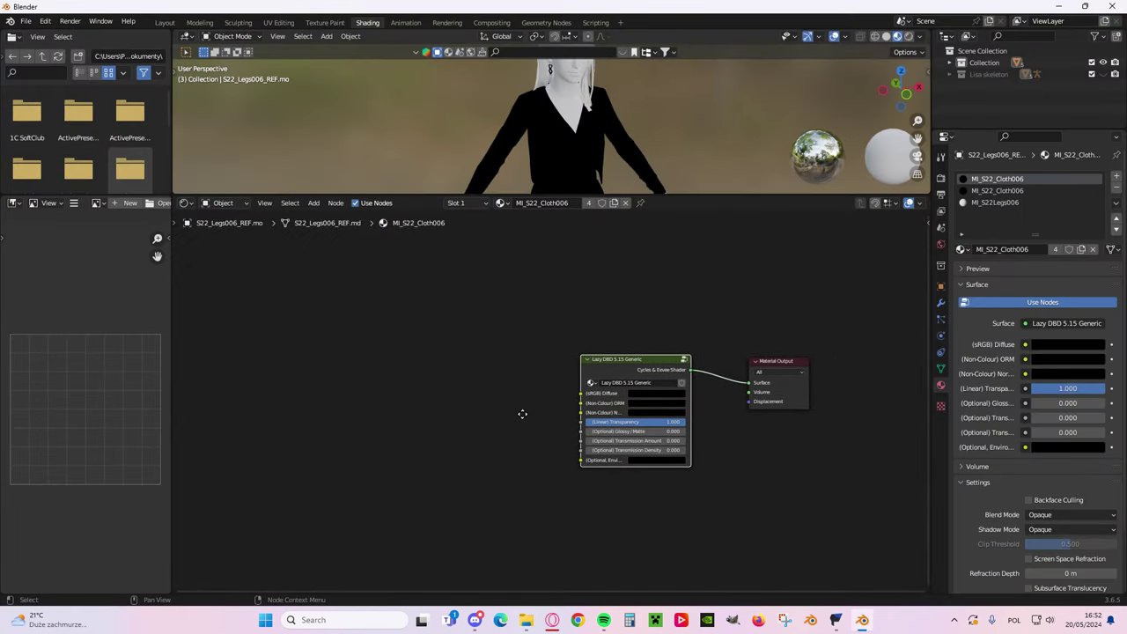
middle_drag(517, 412, 537, 412)
scroll(561, 118, down, 2)
middle_drag(657, 136, 615, 129)
scroll(560, 118, down, 2)
scroll(625, 139, up, 5)
scroll(584, 120, down, 3)
scroll(615, 129, up, 2)
mouse_move(526, 620)
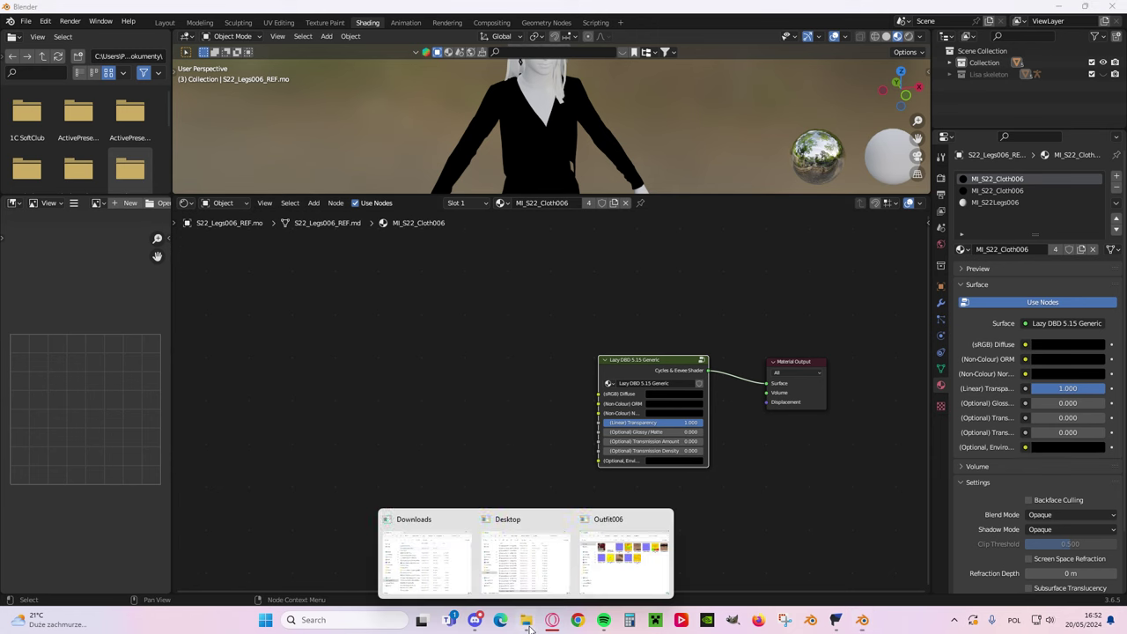
click(630, 563)
drag(559, 66, 890, 88)
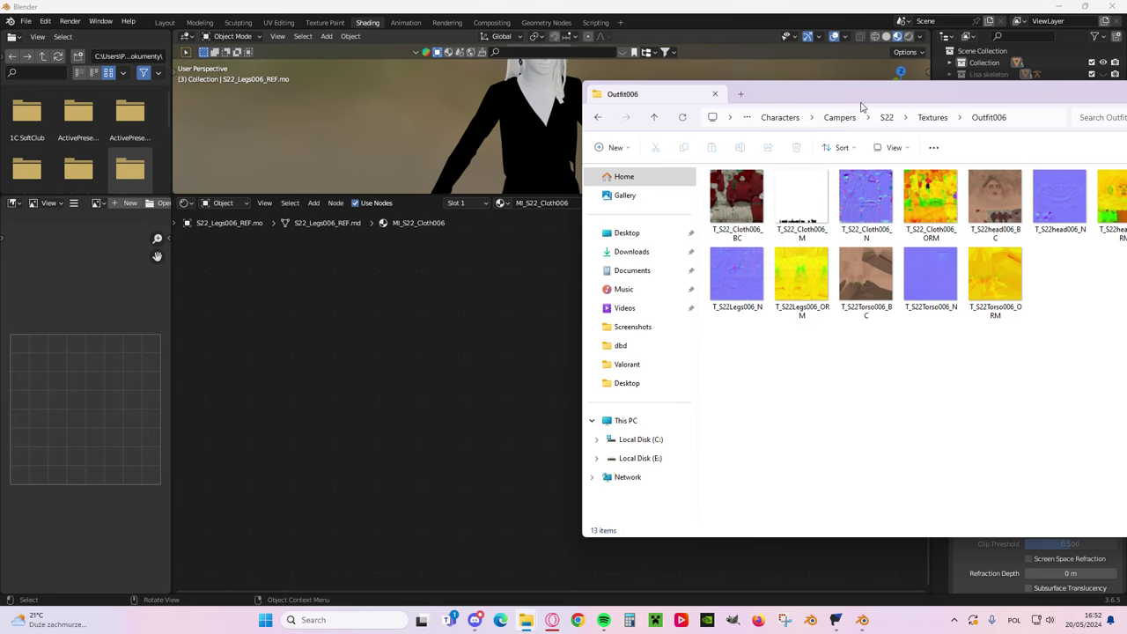
drag(1019, 100, 601, 131)
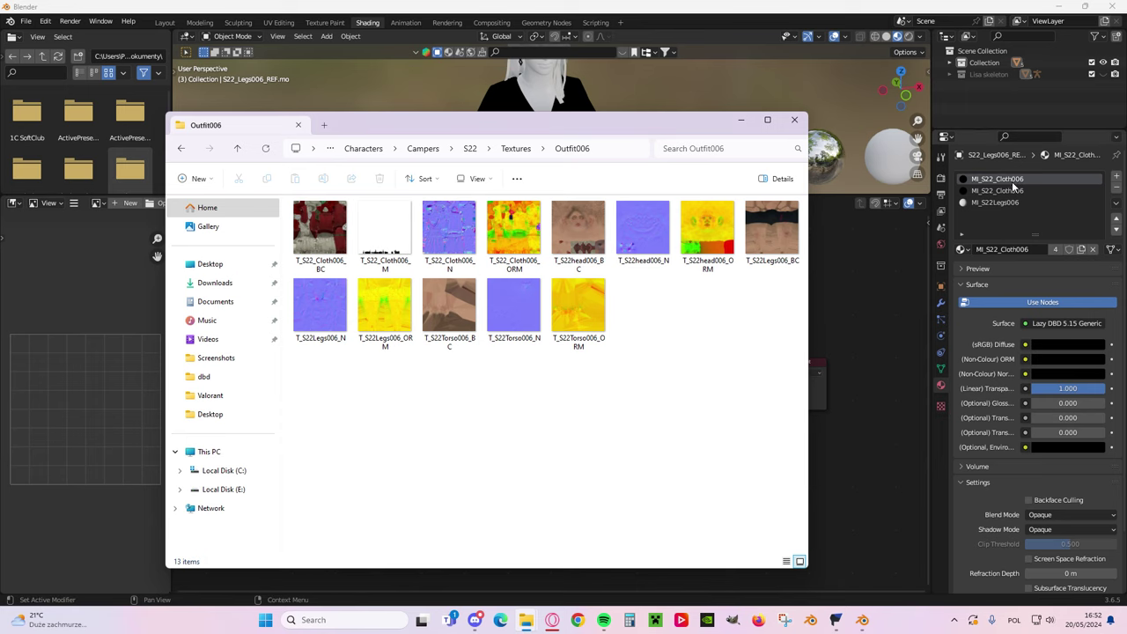
drag(524, 130, 857, 100)
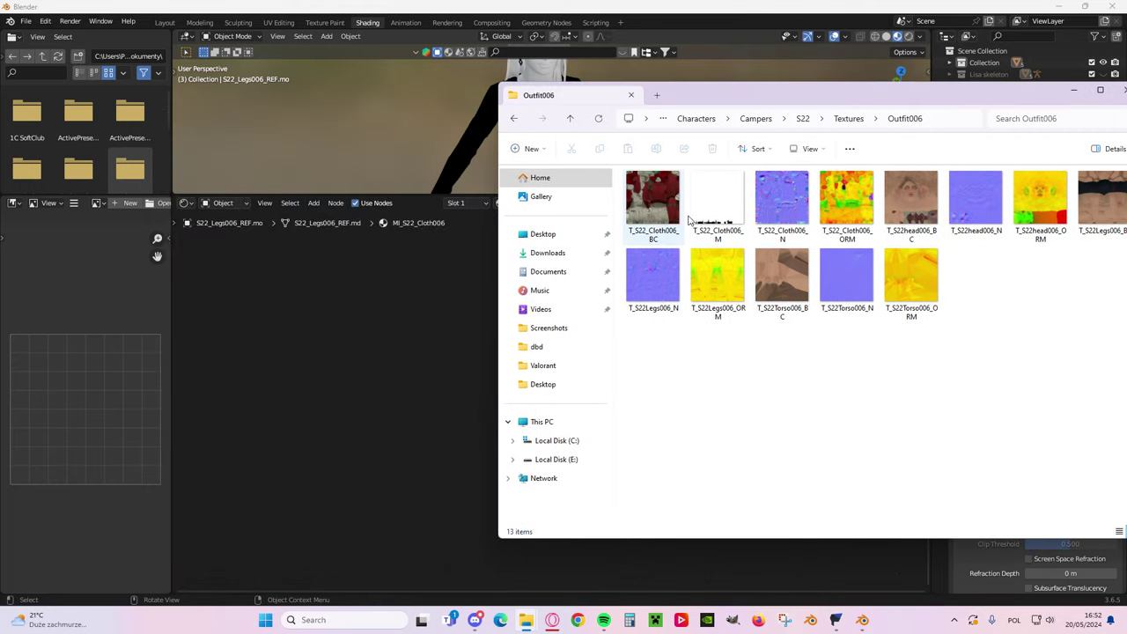
drag(662, 217, 365, 262)
drag(776, 105, 514, 179)
click(852, 186)
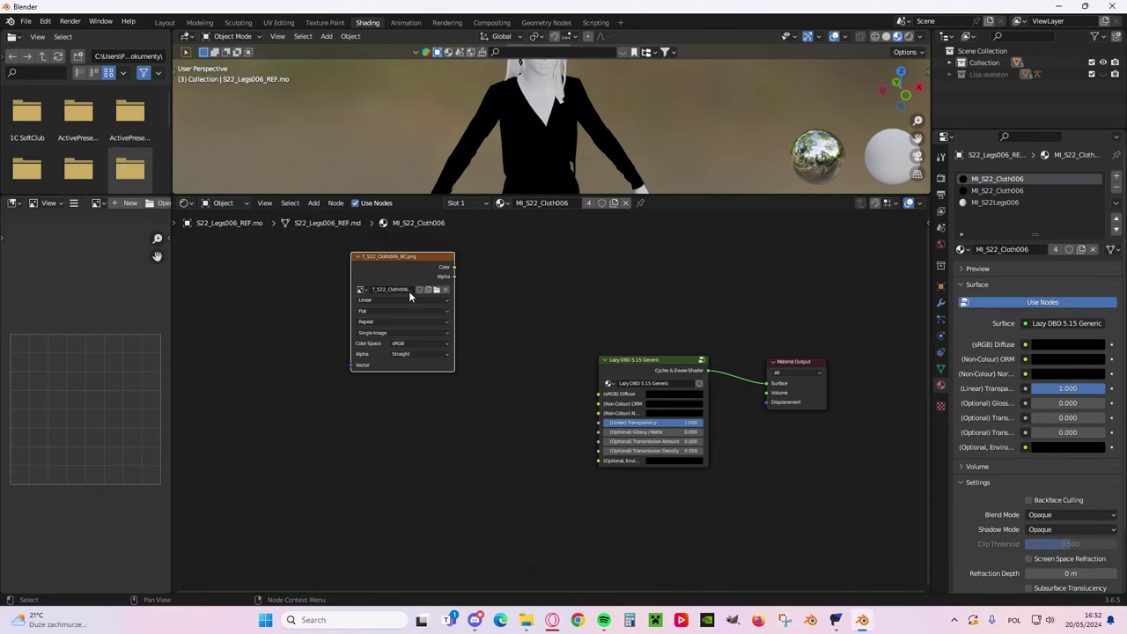
- Place the T_S22_Cloth006_BC.png node nearer the shader group and connect its Color output to the (sRGB) Diffuse input
drag(414, 260, 477, 317)
middle_drag(589, 338, 566, 319)
scroll(566, 319, up, 3)
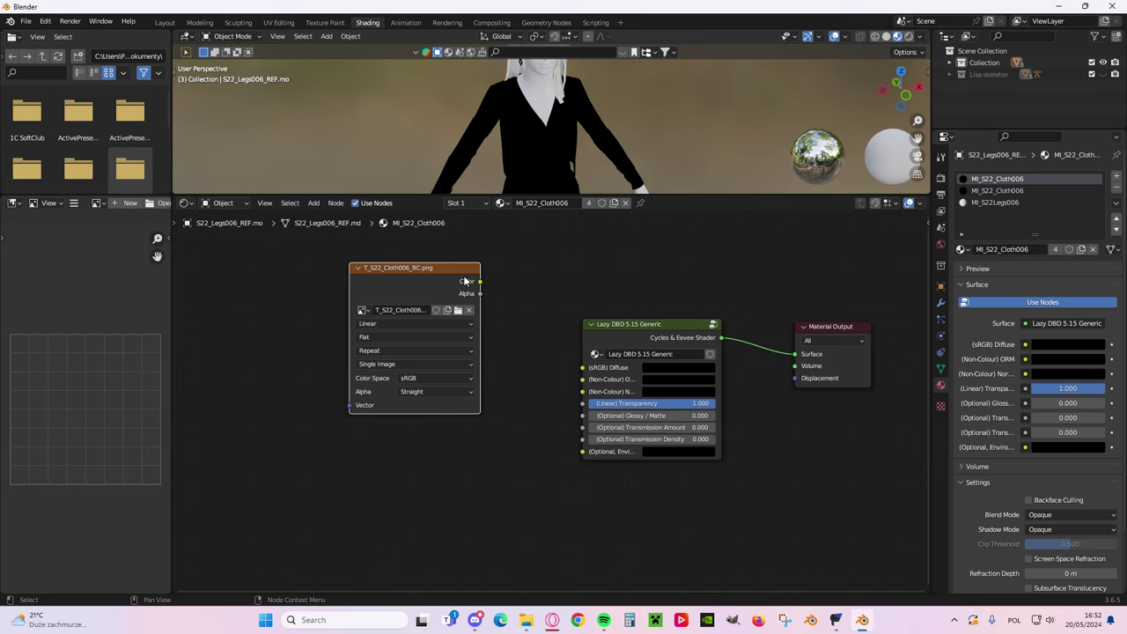
drag(480, 282, 582, 367)
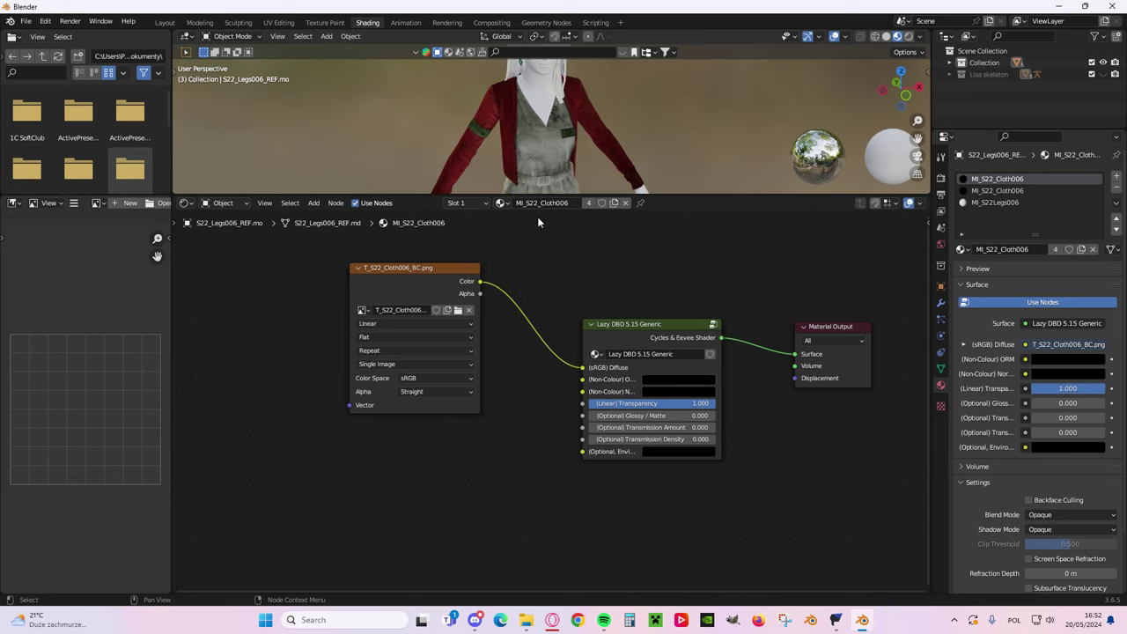
- Enlarge the 3D viewport and examine the base color texture on the character's cardigan and dress
middle_drag(522, 125, 618, 104)
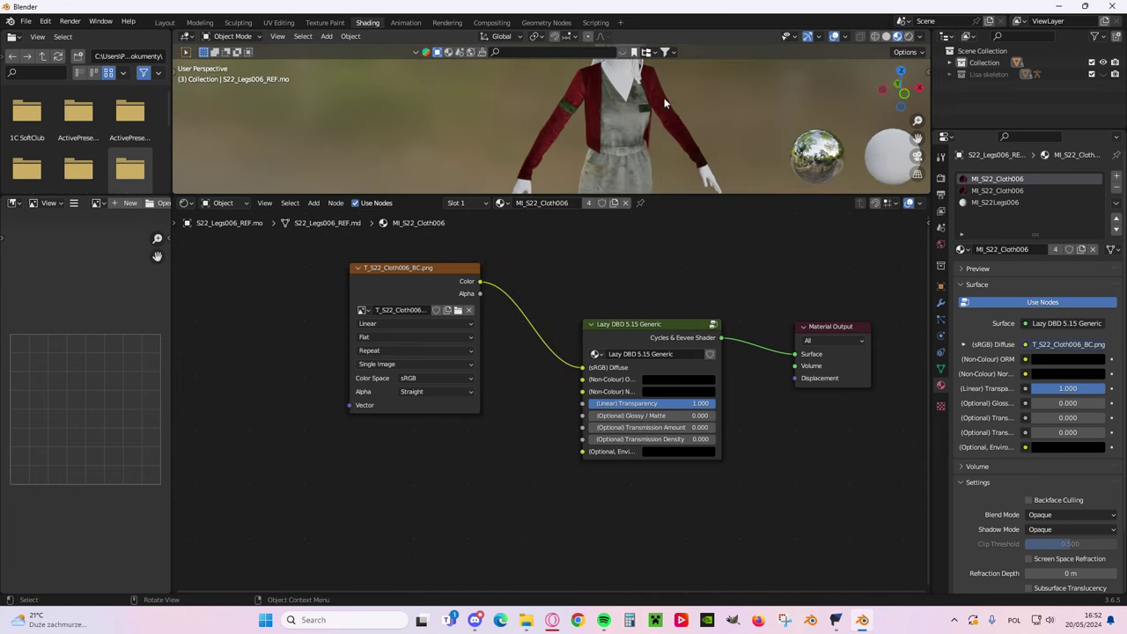
scroll(664, 103, up, 4)
shift+middle_drag(722, 132, 554, 145)
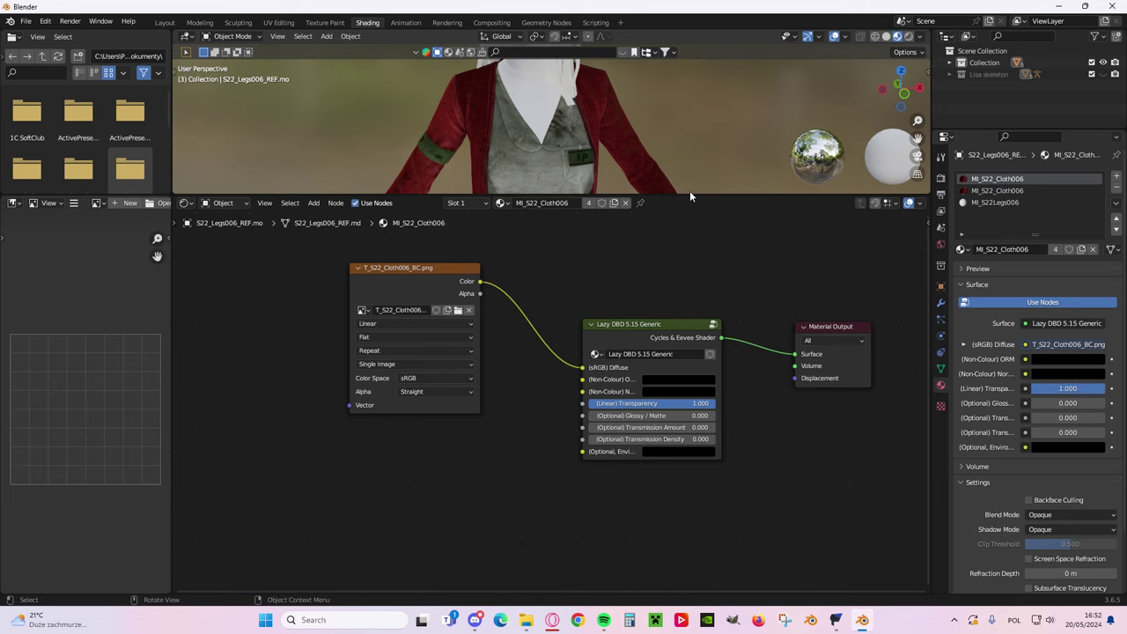
drag(690, 194, 652, 377)
scroll(621, 230, up, 2)
middle_drag(621, 231, 595, 222)
scroll(516, 227, down, 3)
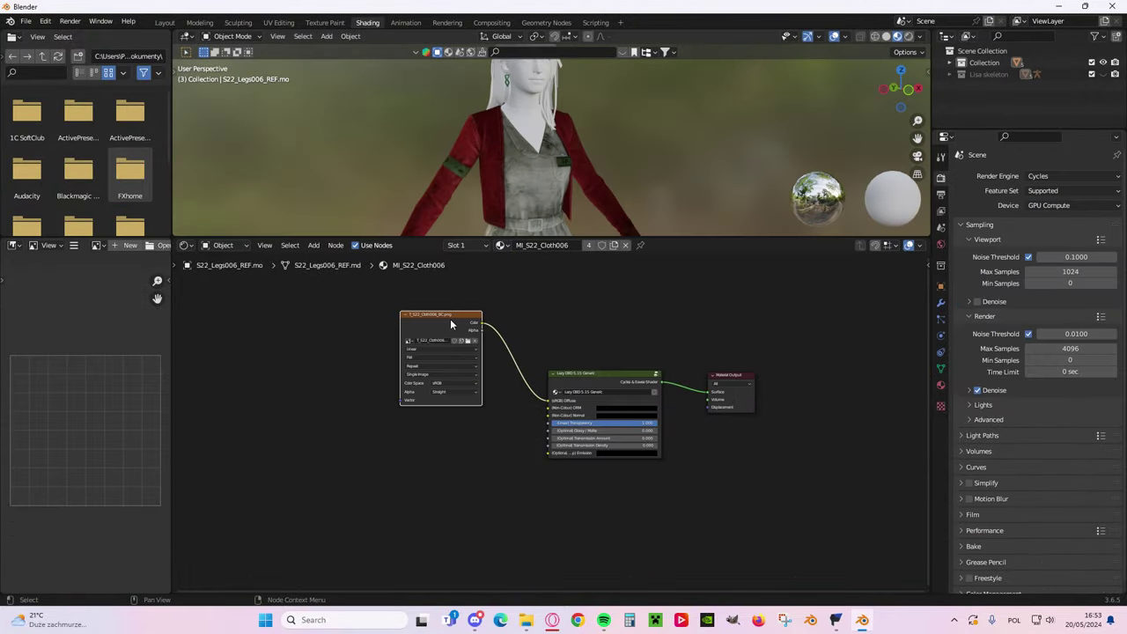
- Move the base color texture node up and bring T_S22_Cloth006_ORM from the Outfit006 folder into the node tree below it
drag(450, 318, 455, 293)
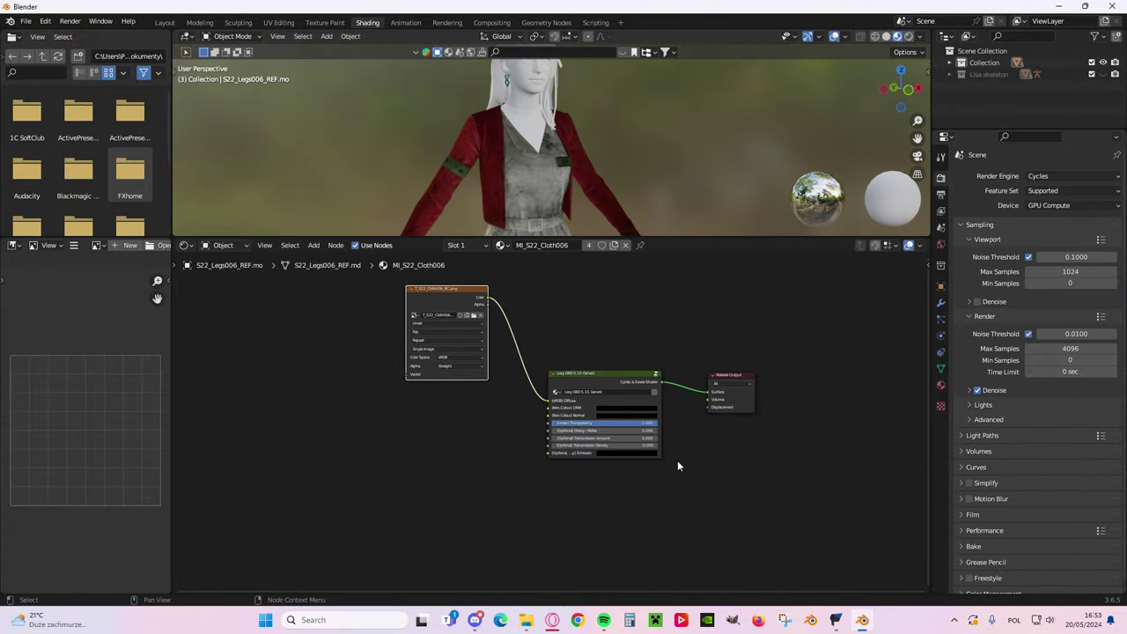
mouse_move(528, 618)
click(608, 560)
drag(568, 200, 839, 152)
drag(906, 273, 408, 408)
drag(1092, 149, 822, 144)
click(858, 135)
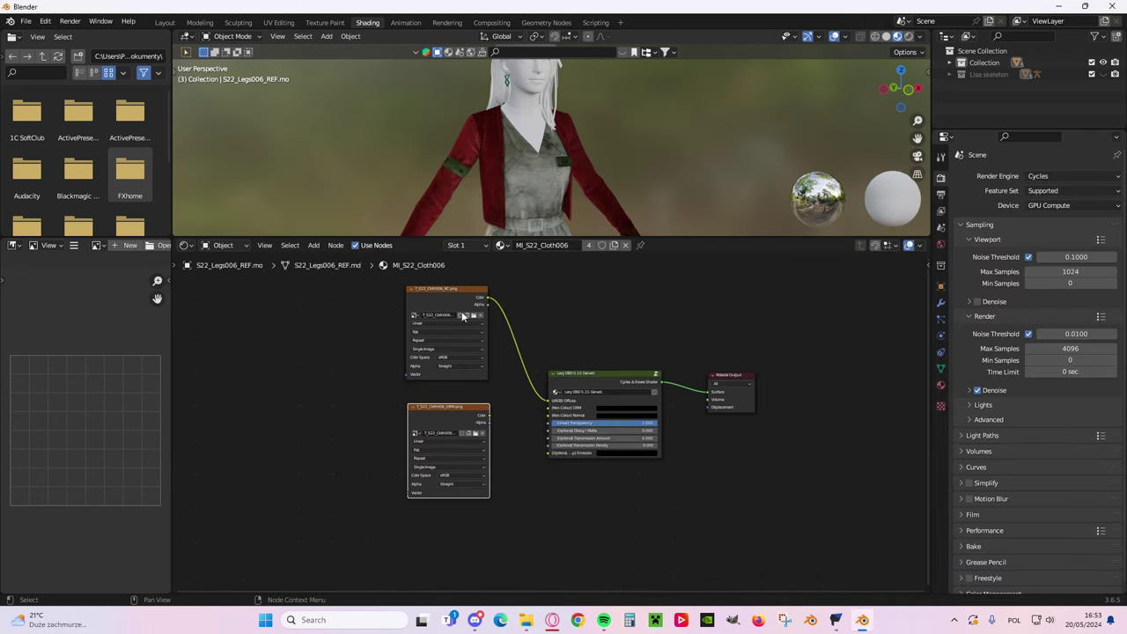
- Align the BC and ORM texture nodes in a column beside the shader group and inspect the ORM image preview
click(446, 291)
drag(437, 401, 434, 392)
scroll(122, 385, down, 5)
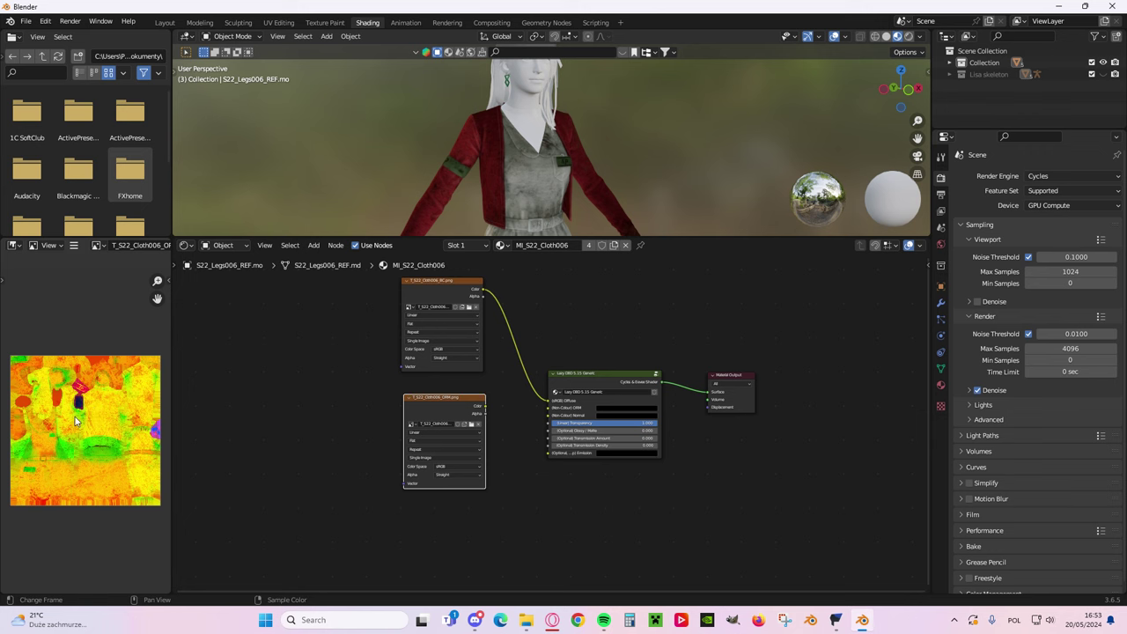
scroll(168, 435, up, 3)
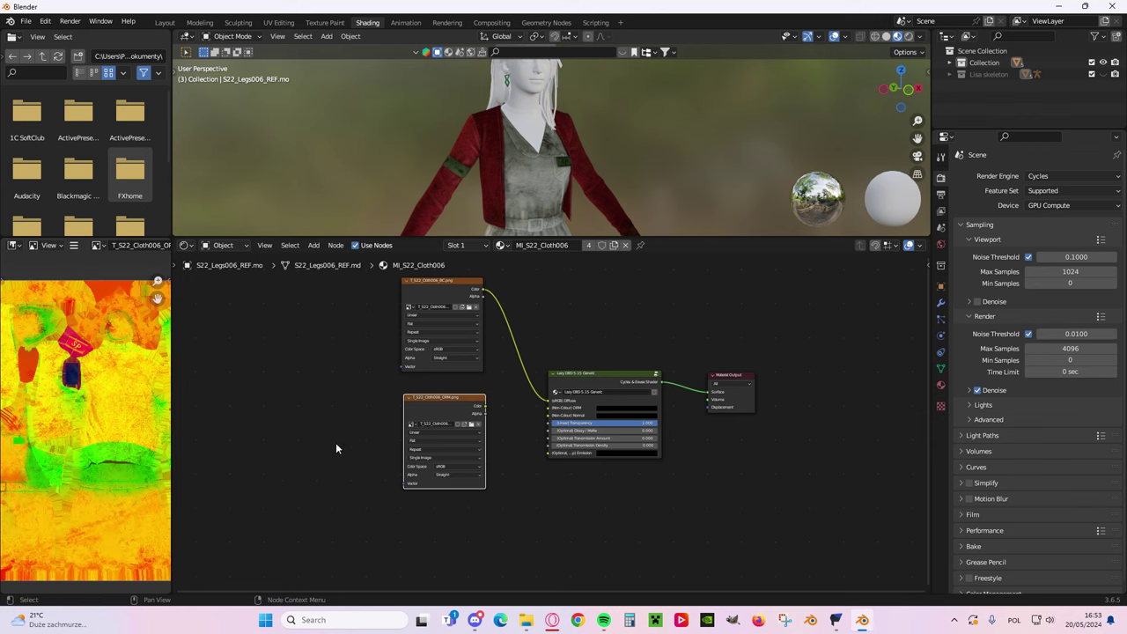
scroll(352, 405, up, 3)
scroll(499, 399, up, 4)
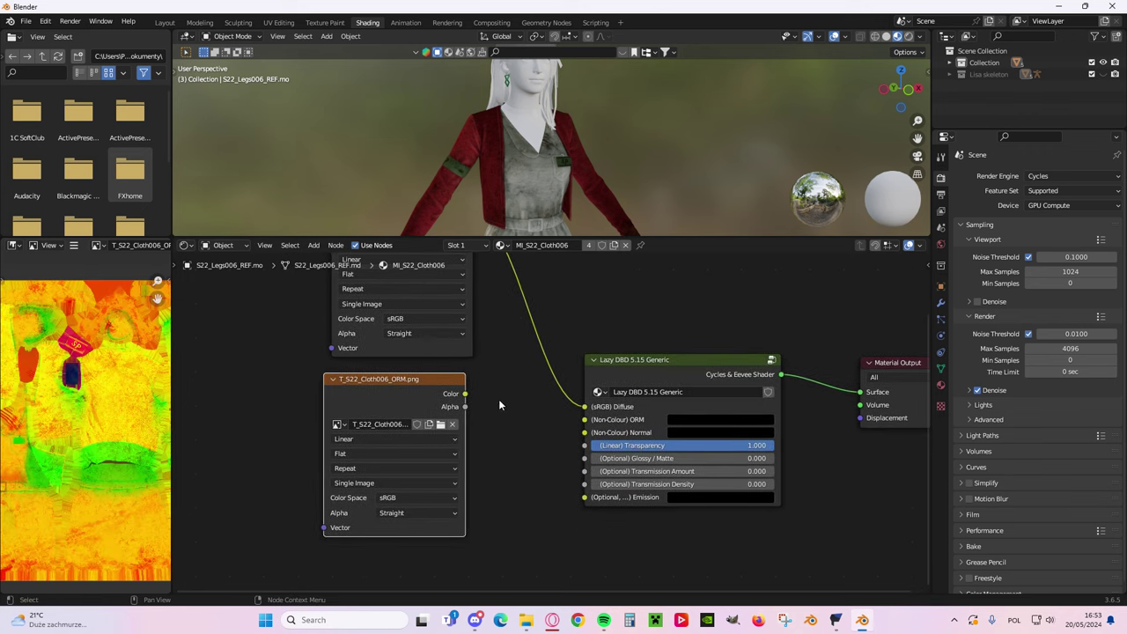
- Connect the T_S22_Cloth006_ORM.png node's Color output to the shader group's (Non-Colour) ORM input and check the clothing
scroll(550, 419, up, 1)
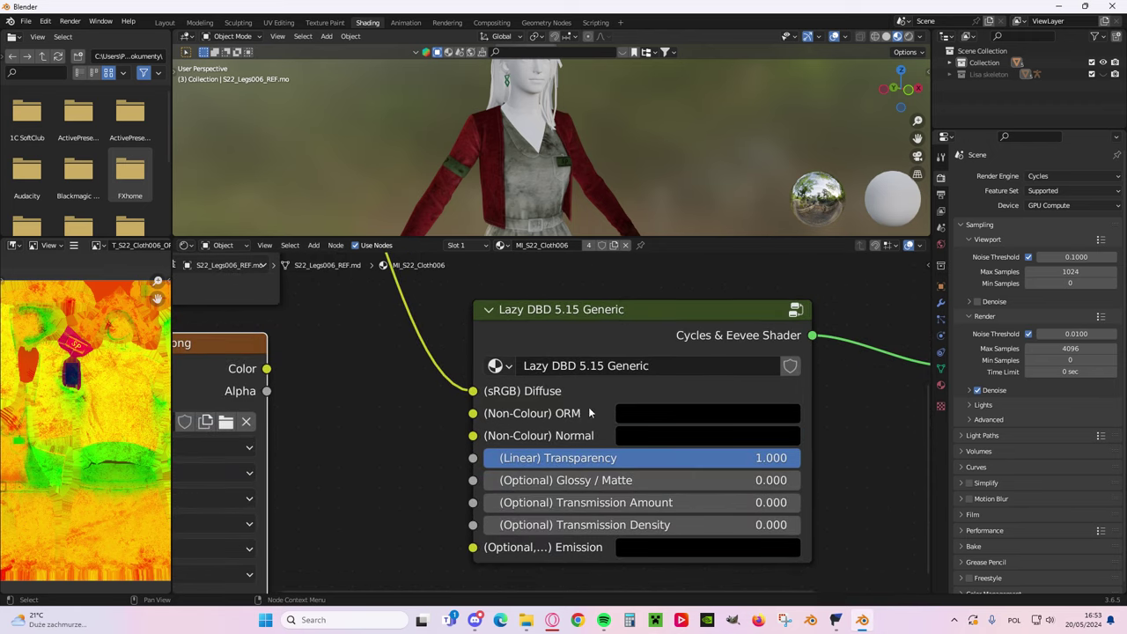
scroll(434, 412, down, 3)
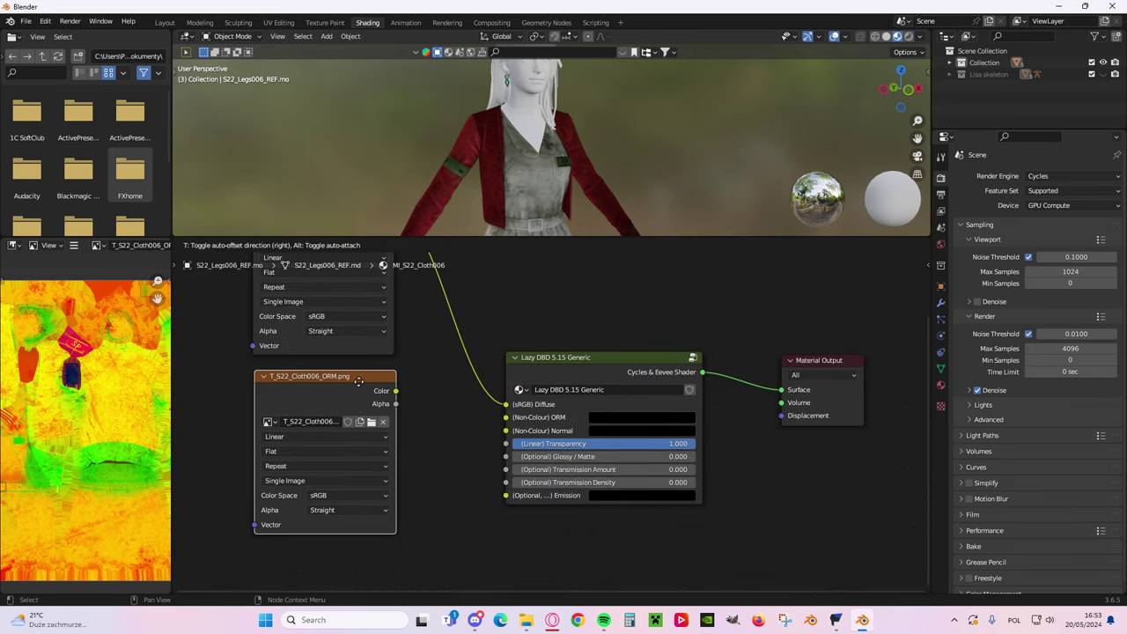
scroll(451, 401, down, 2)
drag(439, 400, 527, 421)
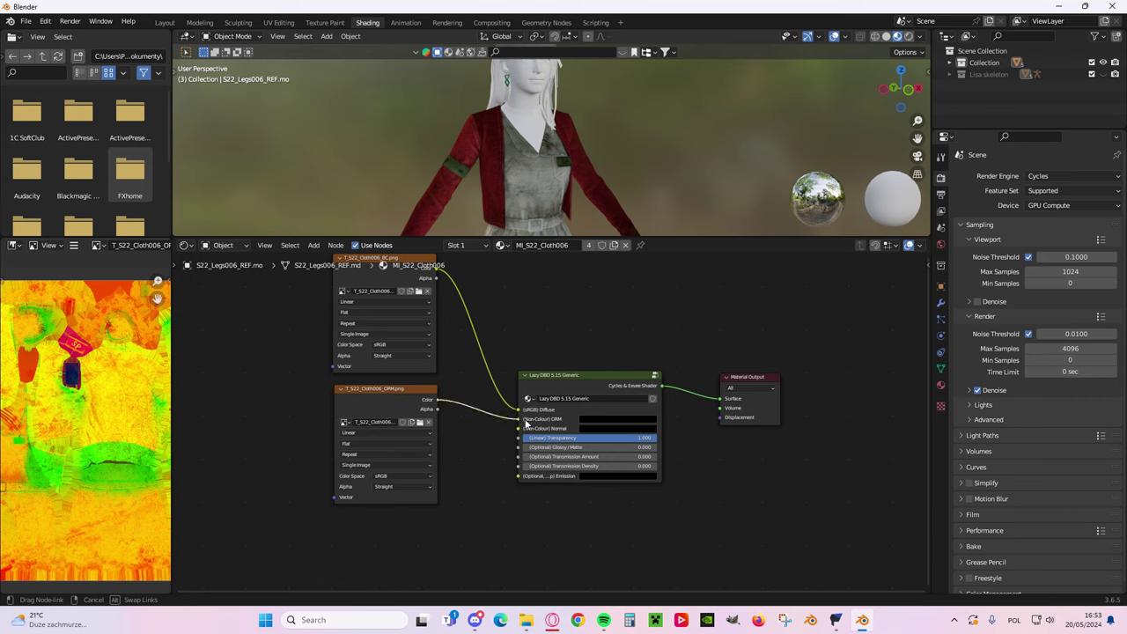
middle_drag(578, 181, 516, 176)
scroll(516, 176, up, 4)
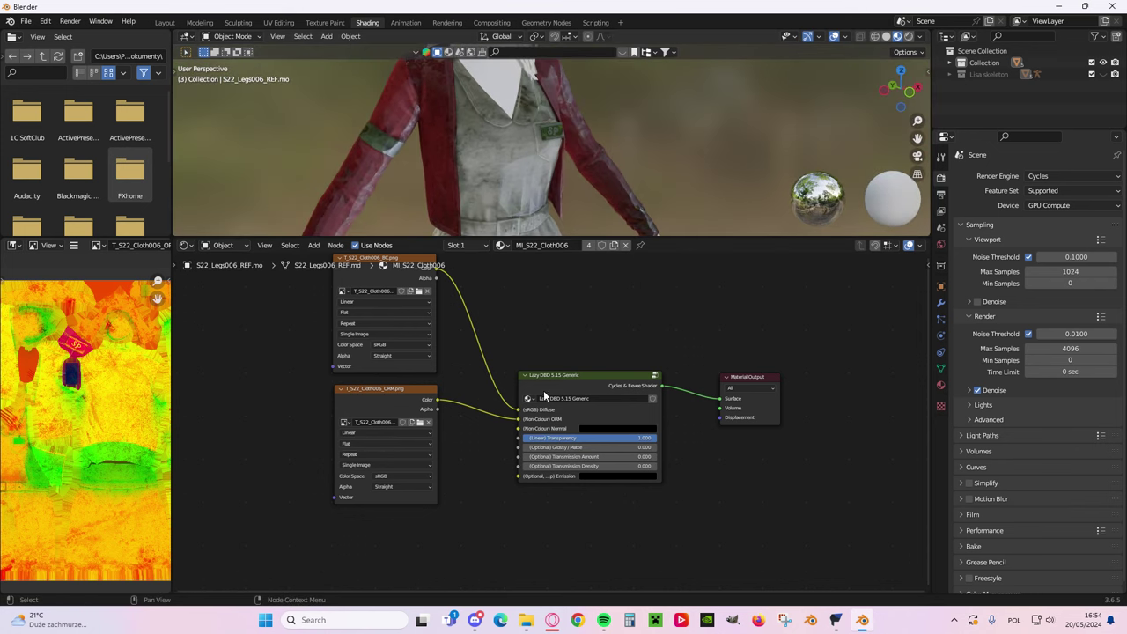
- Check the base color texture's color space options, leaving sRGB, and set the ORM texture's color space to Non-Color
scroll(559, 427, up, 3)
middle_drag(495, 319, 520, 326)
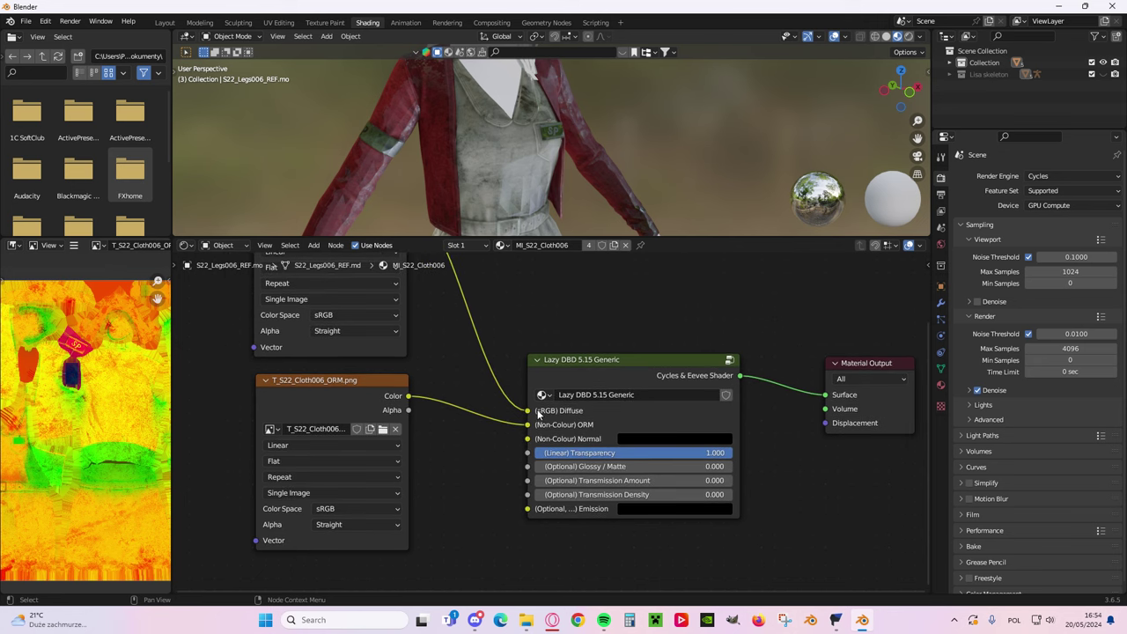
middle_drag(555, 420, 616, 495)
click(387, 390)
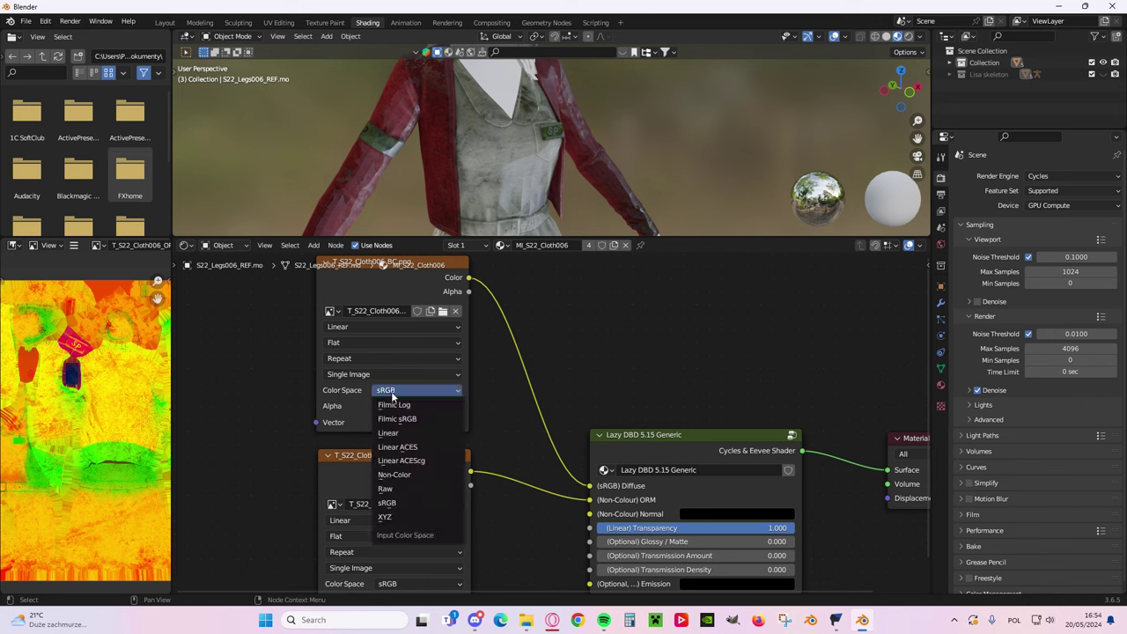
scroll(410, 308, down, 2)
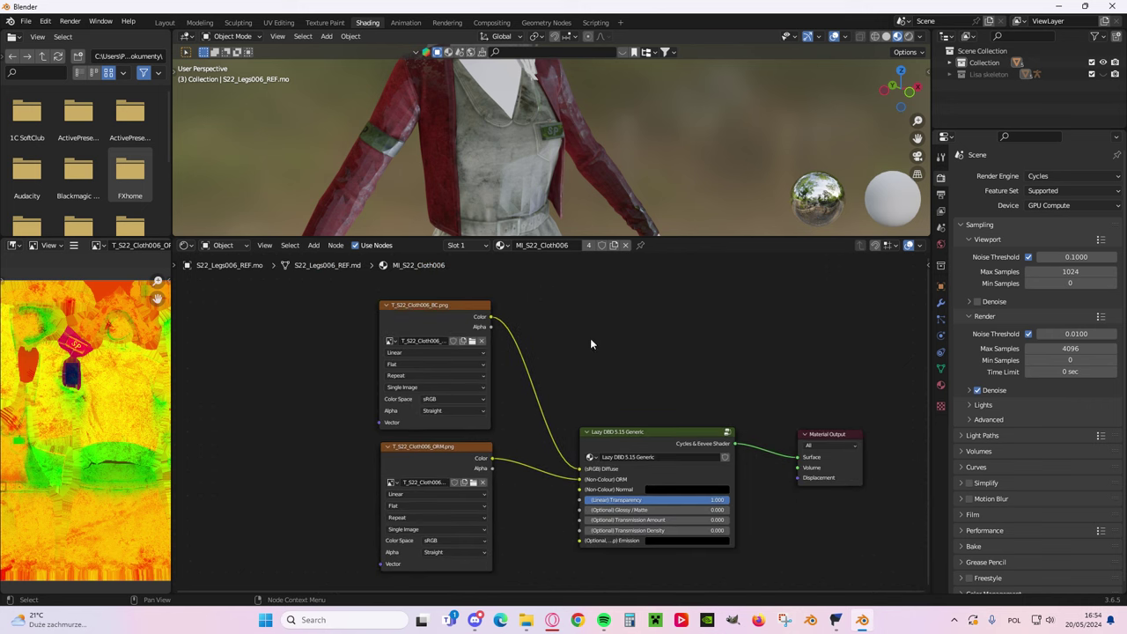
scroll(590, 343, up, 4)
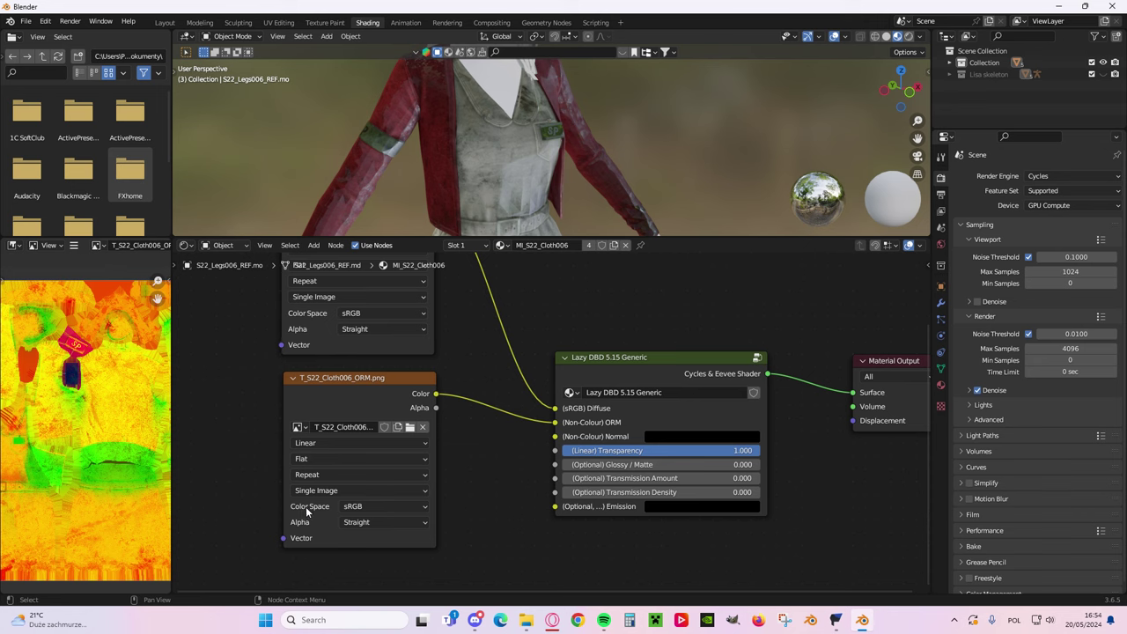
click(373, 508)
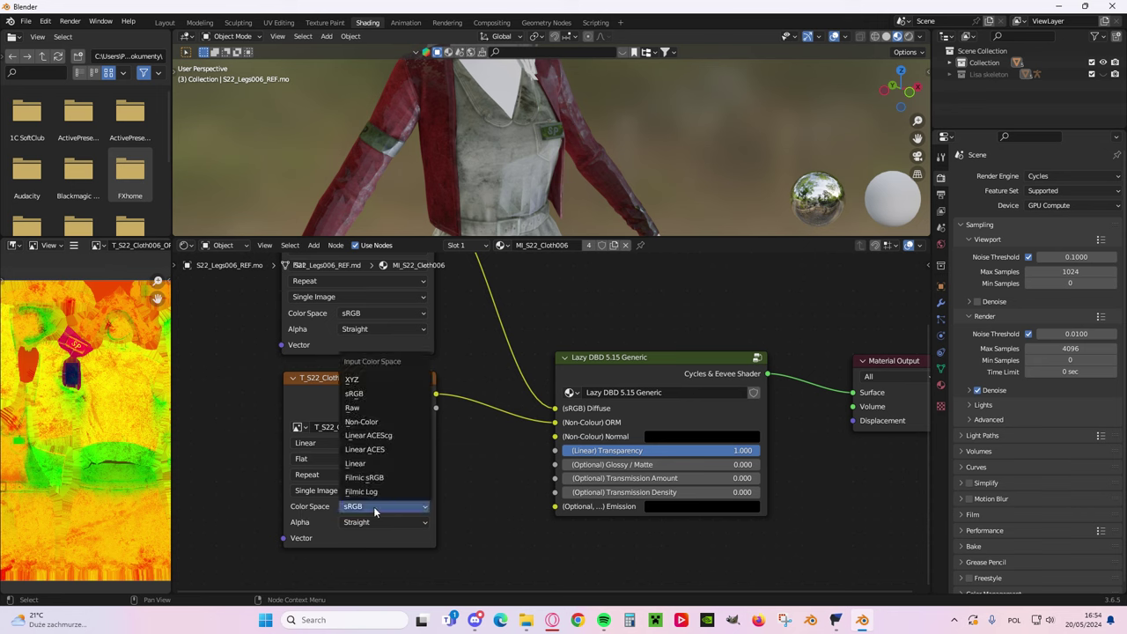
click(362, 423)
- Examine how the ORM texture shades the character's cardigan and dress from a different angle
scroll(496, 163, down, 3)
middle_drag(496, 164, 560, 132)
scroll(485, 161, up, 5)
scroll(519, 141, down, 4)
scroll(502, 162, up, 3)
scroll(549, 171, down, 2)
scroll(564, 154, up, 1)
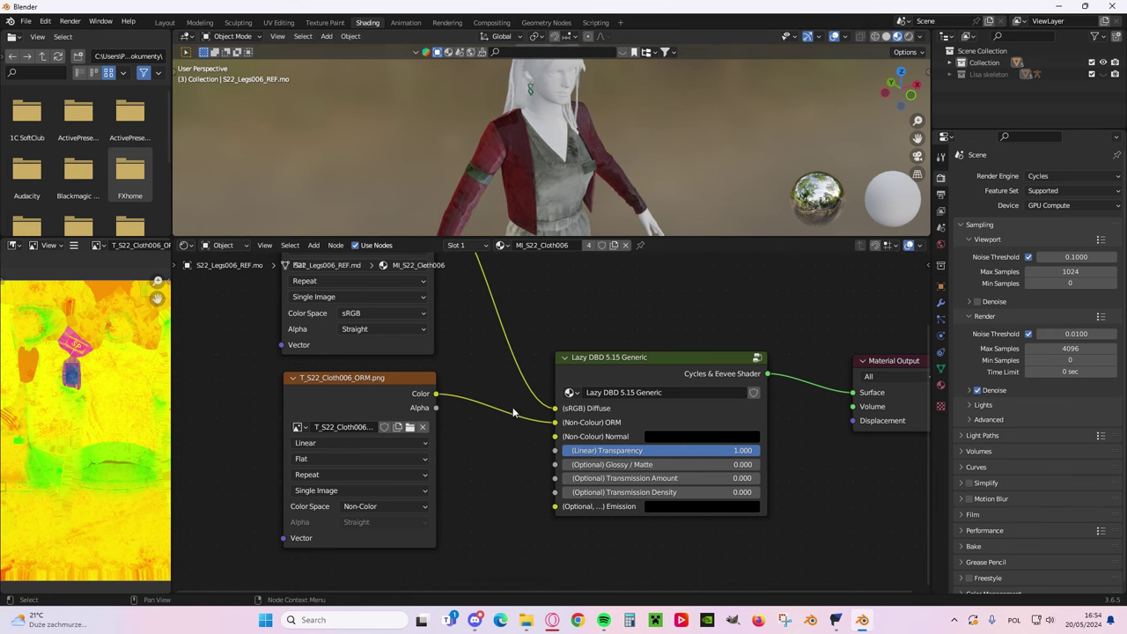
- Move the BC and ORM texture nodes up and bring T_S22_Cloth006_N from the Outfit006 folder into the node tree below them
scroll(535, 346, down, 5)
drag(508, 315, 502, 297)
drag(507, 378, 500, 360)
mouse_move(525, 620)
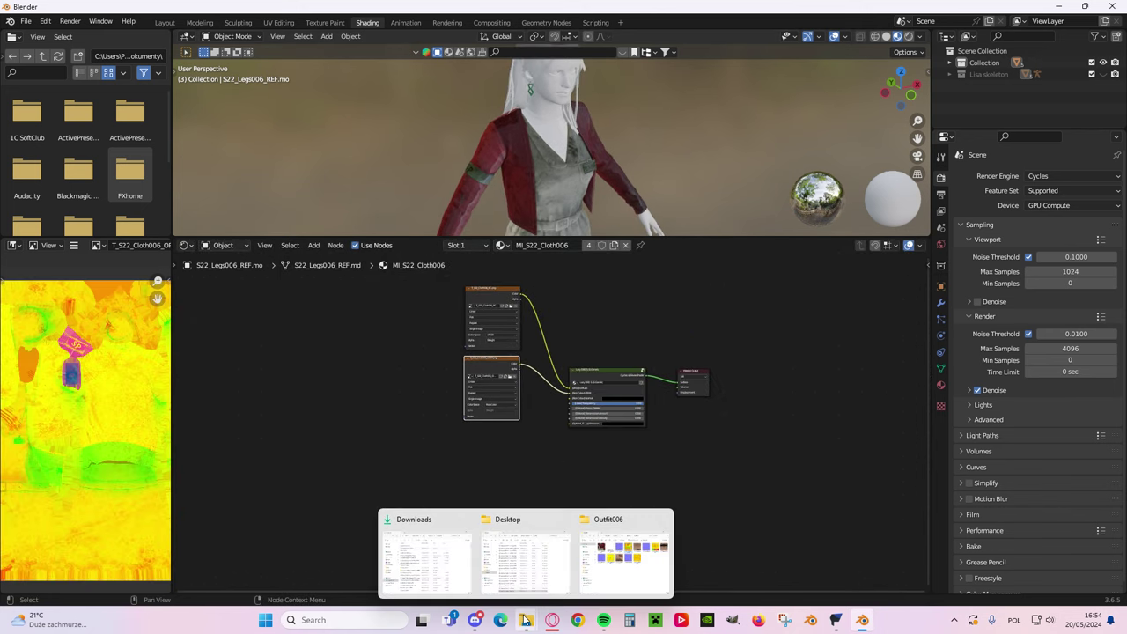
click(595, 554)
click(581, 412)
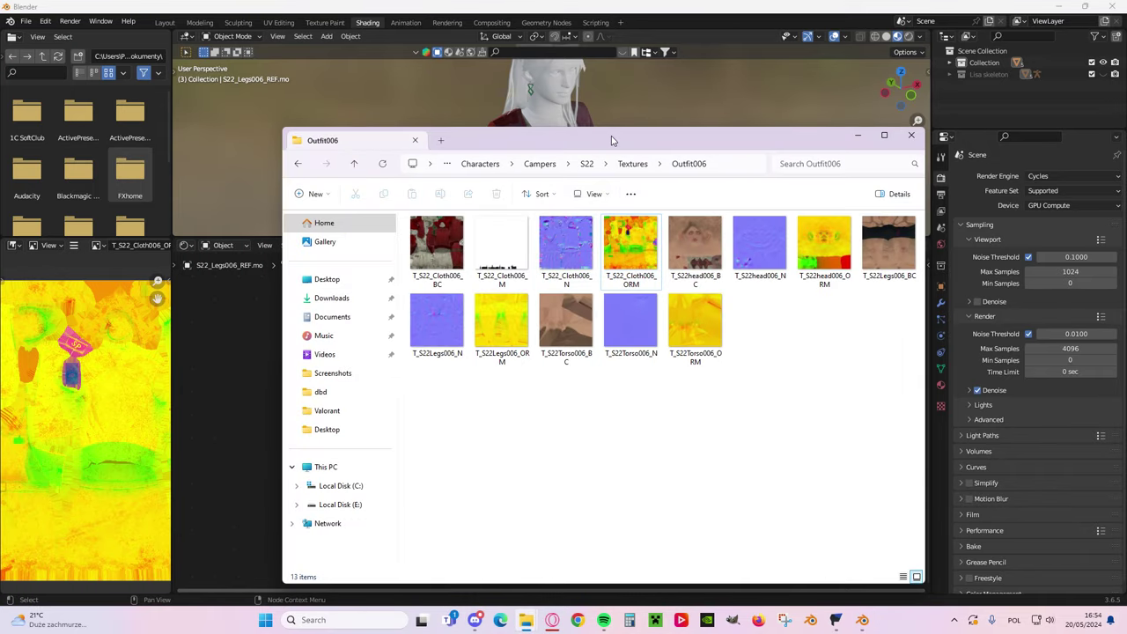
drag(611, 139, 897, 101)
drag(856, 201, 479, 458)
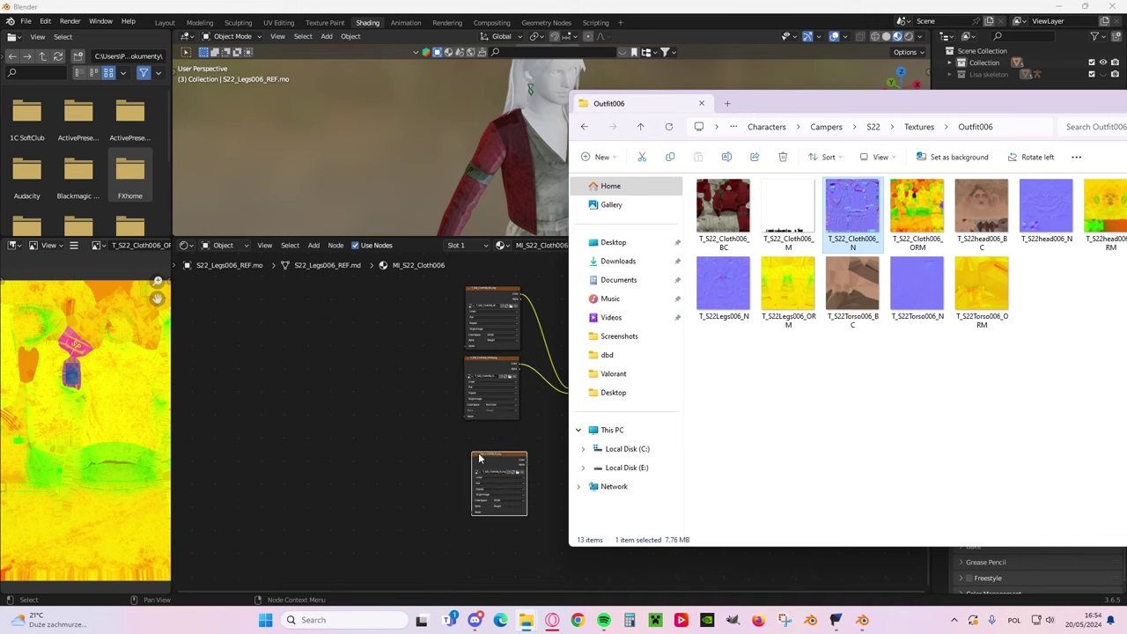
drag(943, 121, 617, 180)
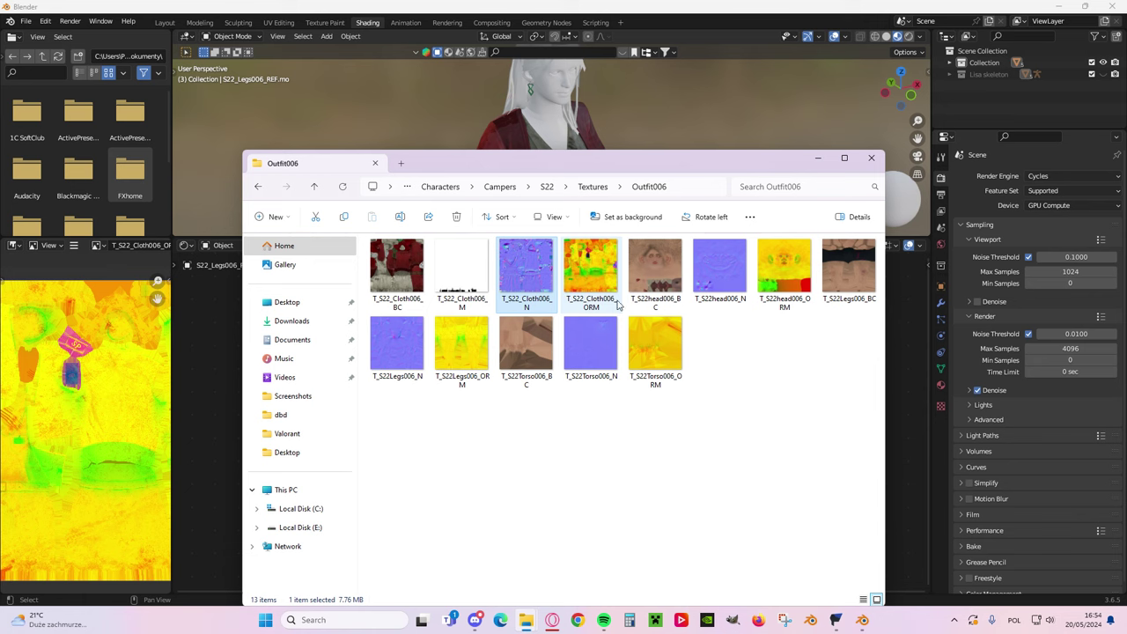
click(818, 158)
- Place the T_S22_Cloth006_N.png node directly under the ORM node and connect its Color output to the (Non-Colour) Normal input
scroll(697, 395, up, 3)
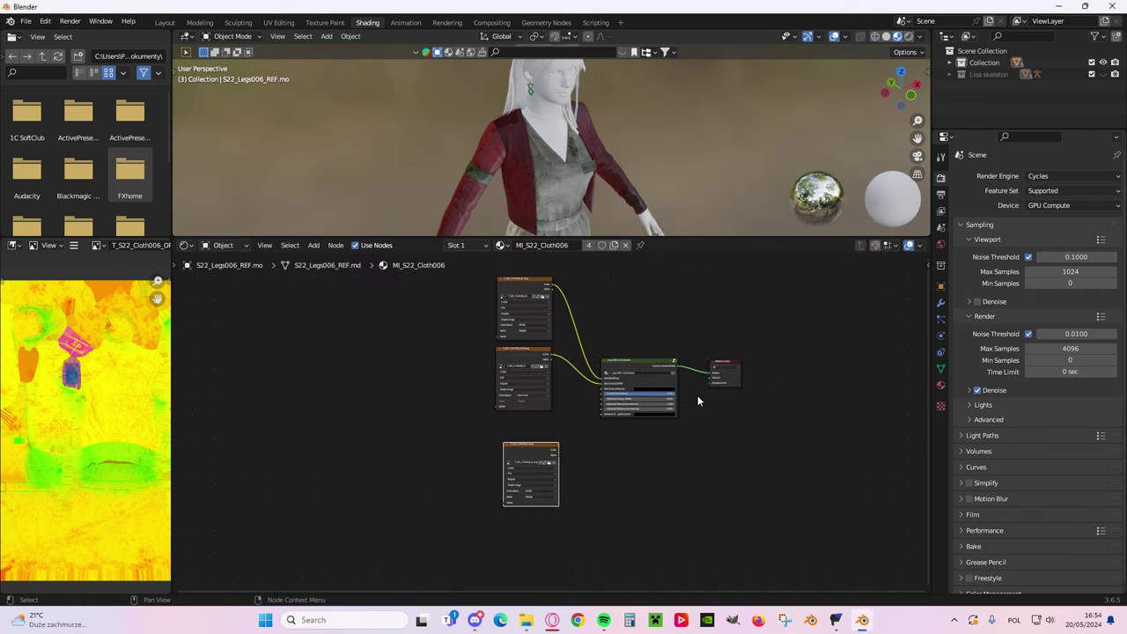
drag(514, 476, 499, 416)
middle_drag(597, 419, 508, 438)
scroll(519, 405, up, 1)
drag(474, 477, 590, 398)
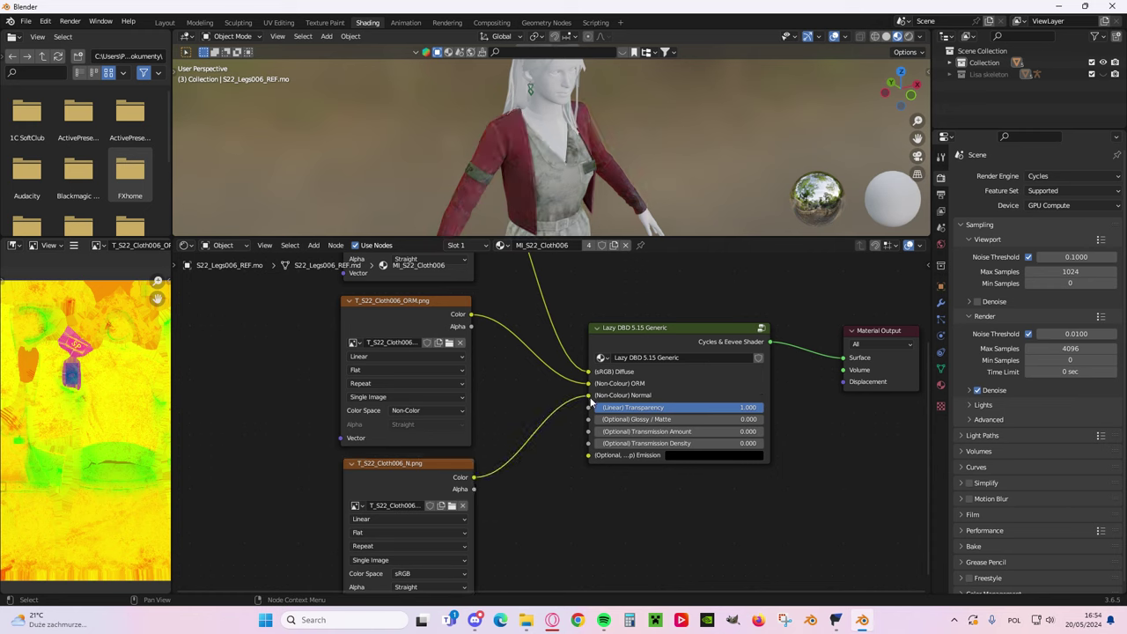
middle_drag(604, 187, 532, 190)
scroll(573, 184, up, 4)
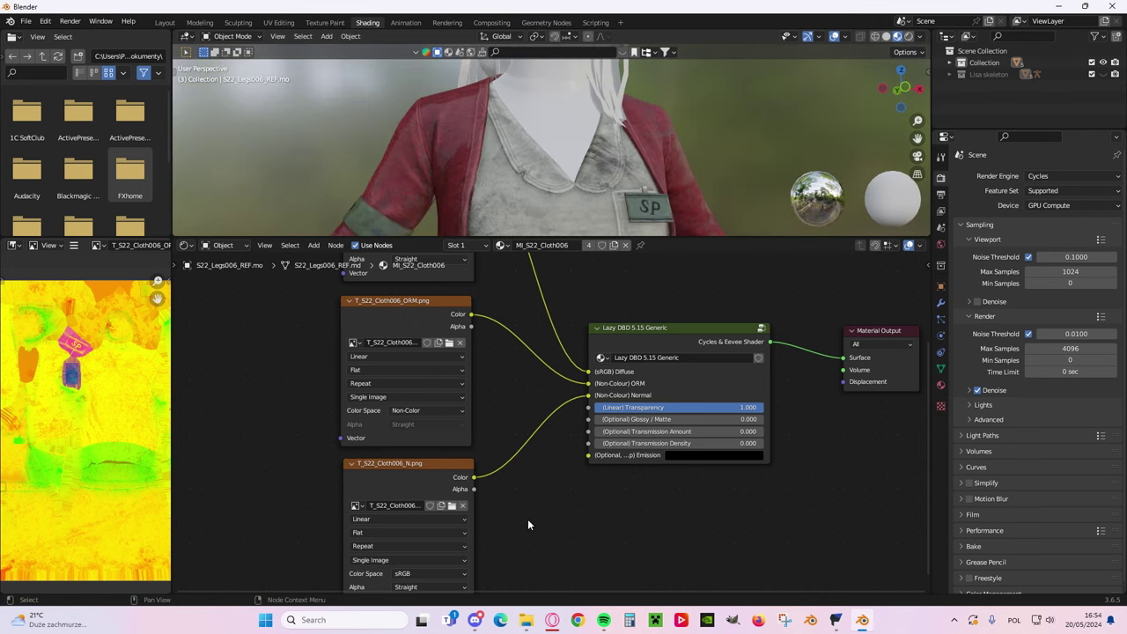
- Set the T_S22_Cloth006_N.png texture's color space to Non-Color
middle_drag(488, 418, 541, 322)
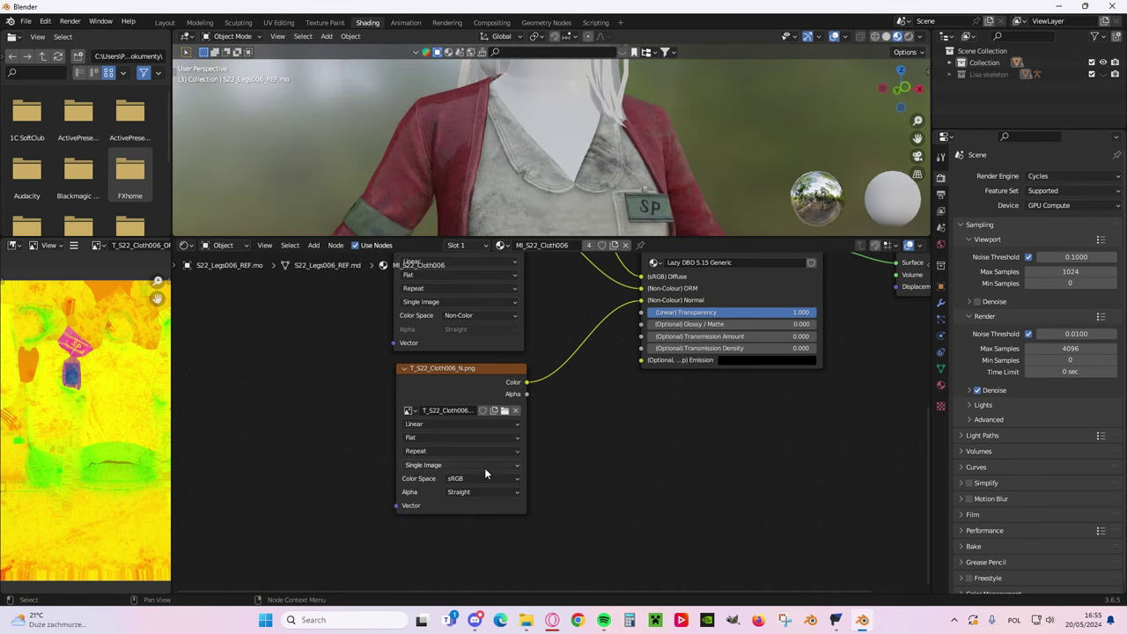
click(484, 477)
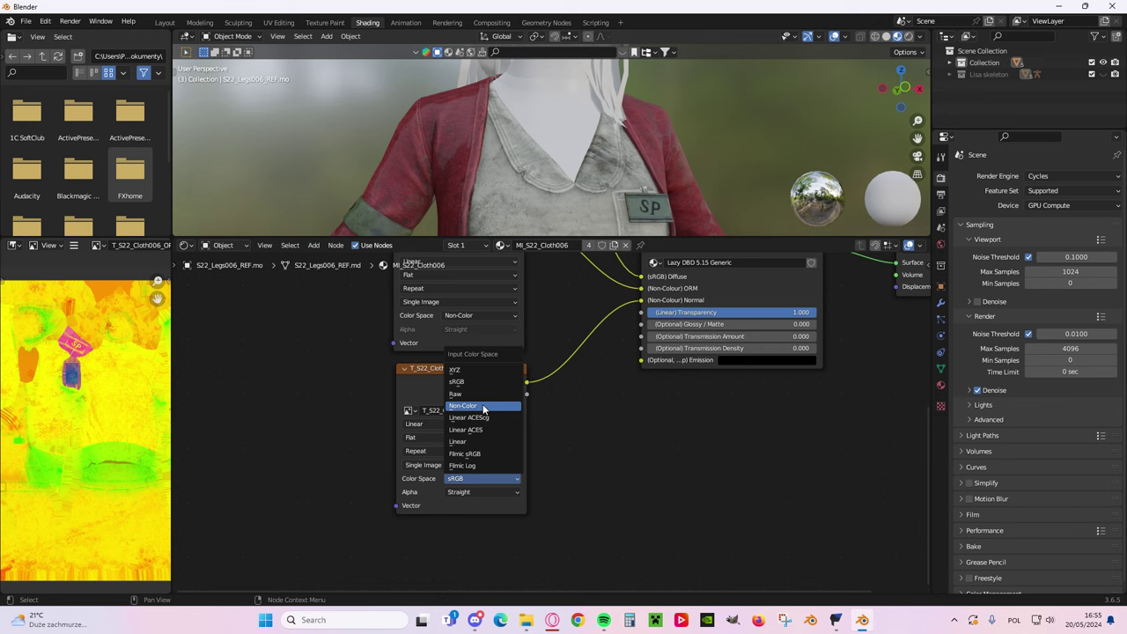
click(462, 405)
- Examine the finished clothing material on the character's cardigan, dress and skirt from several angles and distances
middle_drag(630, 186, 695, 195)
scroll(546, 193, down, 5)
scroll(611, 215, up, 5)
scroll(656, 199, down, 3)
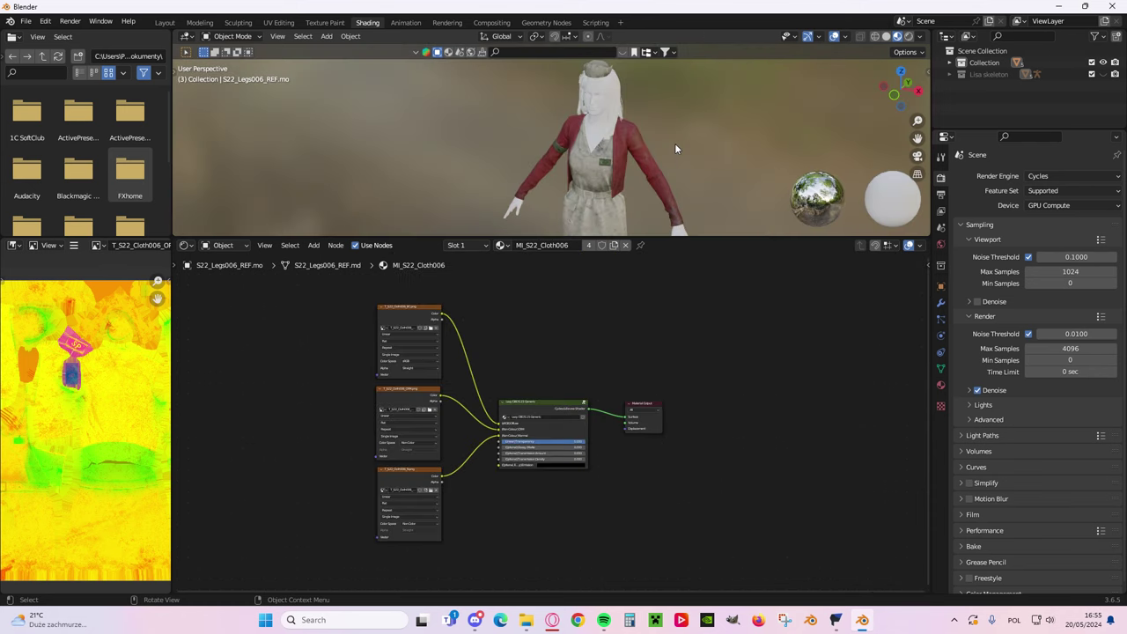
middle_drag(675, 143, 819, 188)
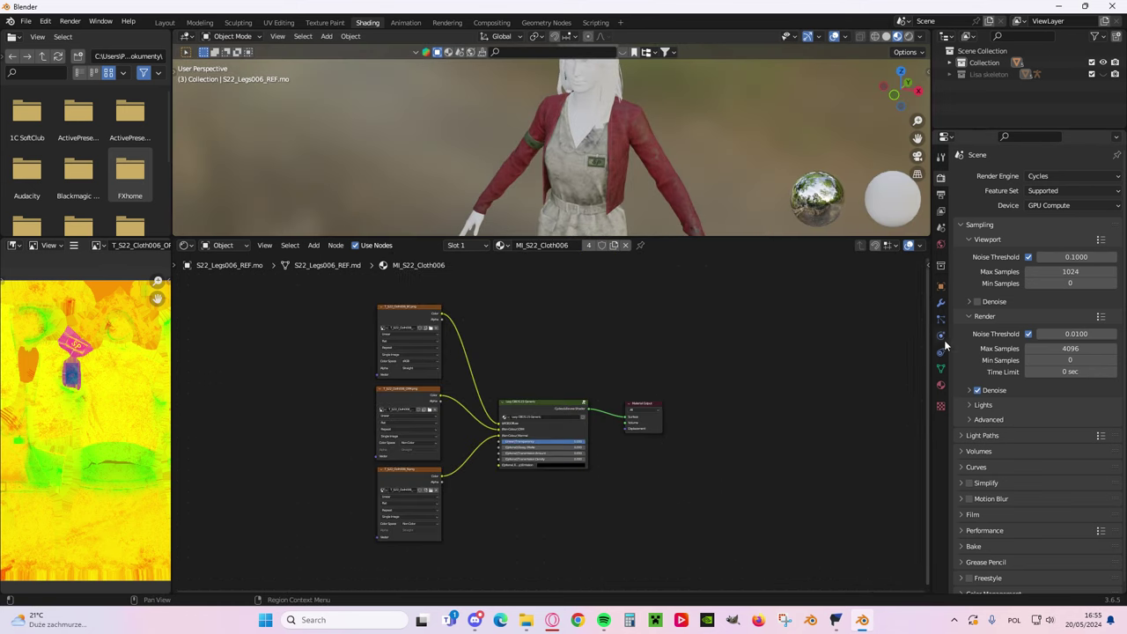
scroll(534, 133, down, 5)
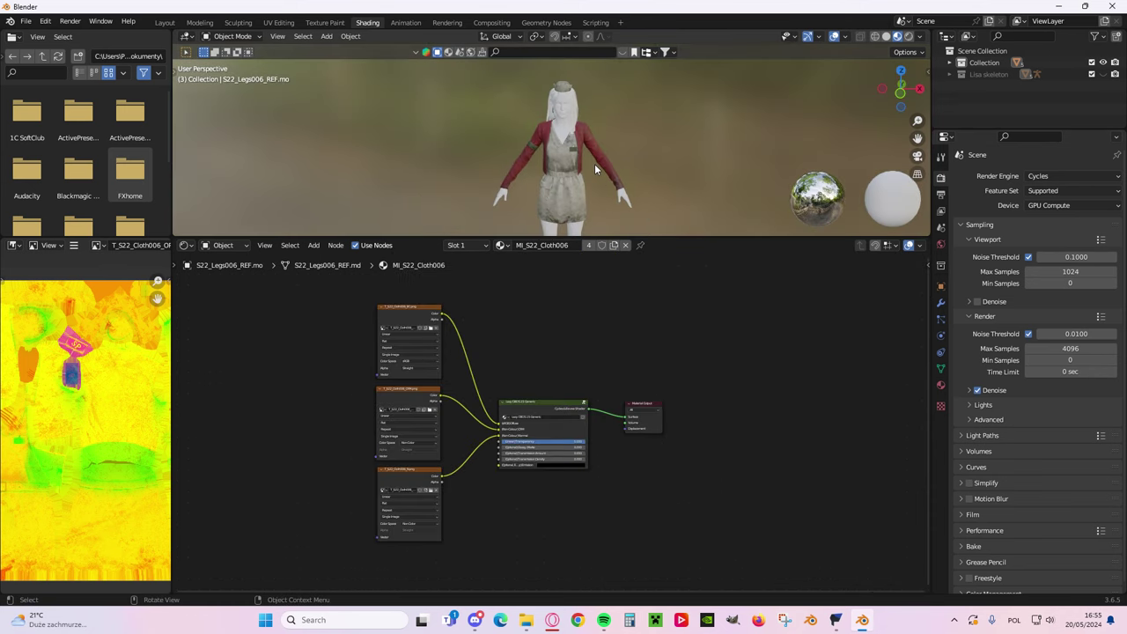
scroll(594, 167, up, 5)
scroll(593, 209, down, 2)
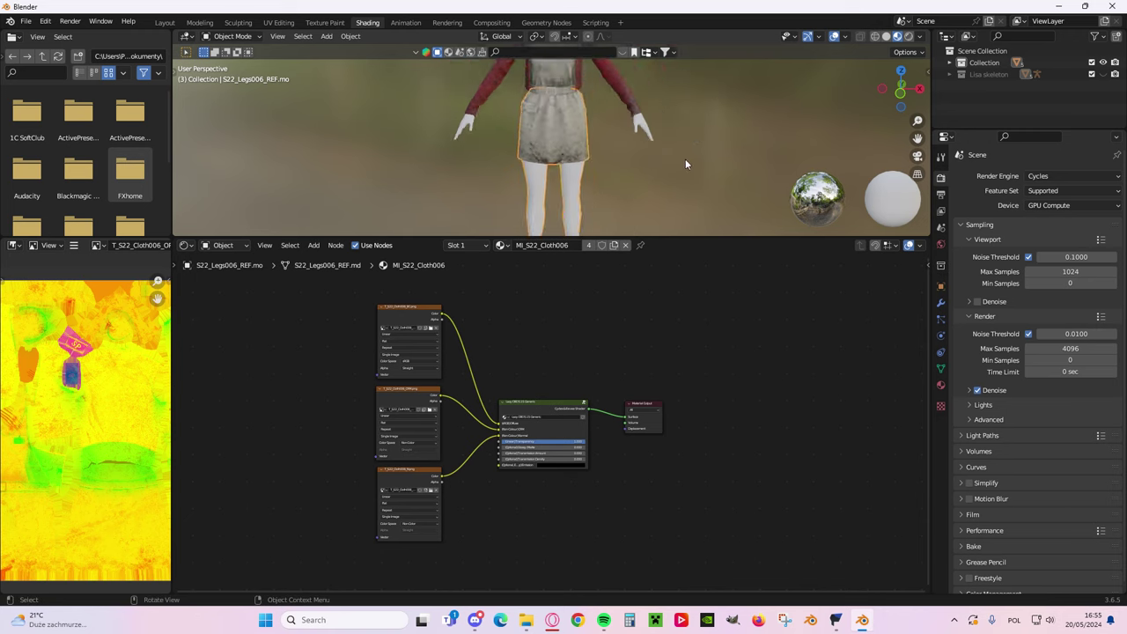
- Go through the material slots of the legs mesh and make MI_S22Legs006 active, bringing the bare legs into view
click(941, 385)
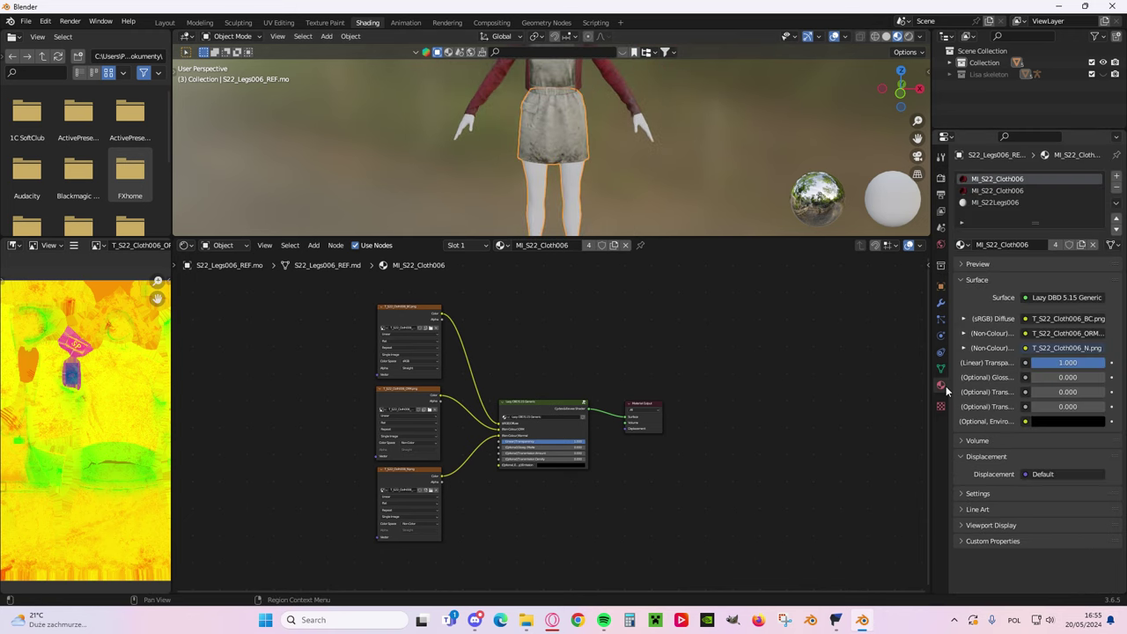
click(980, 191)
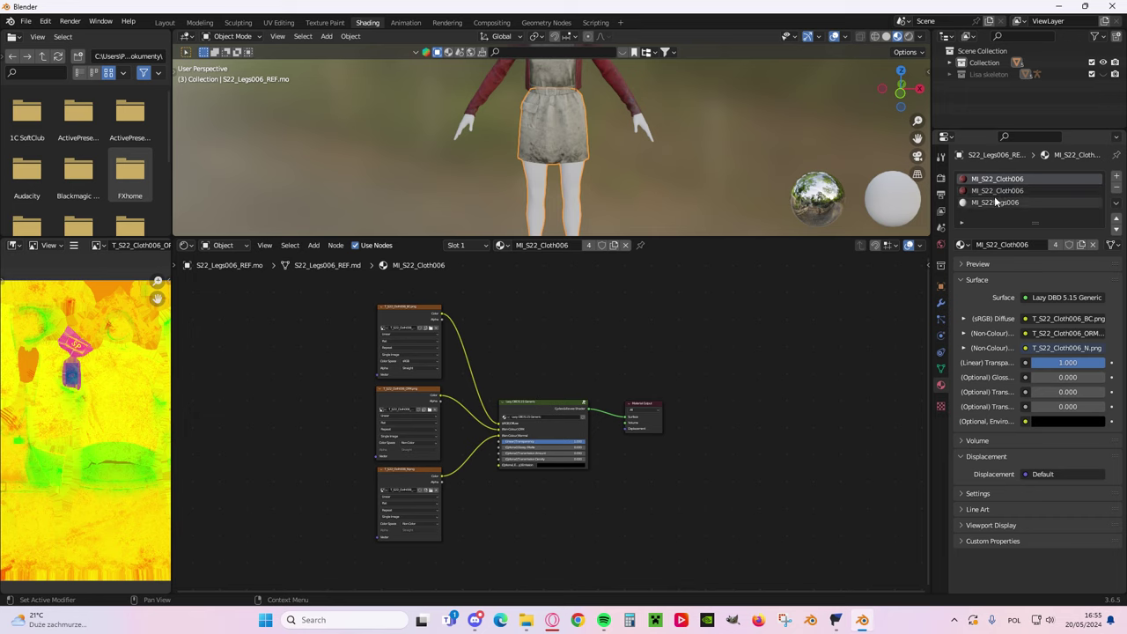
click(1006, 180)
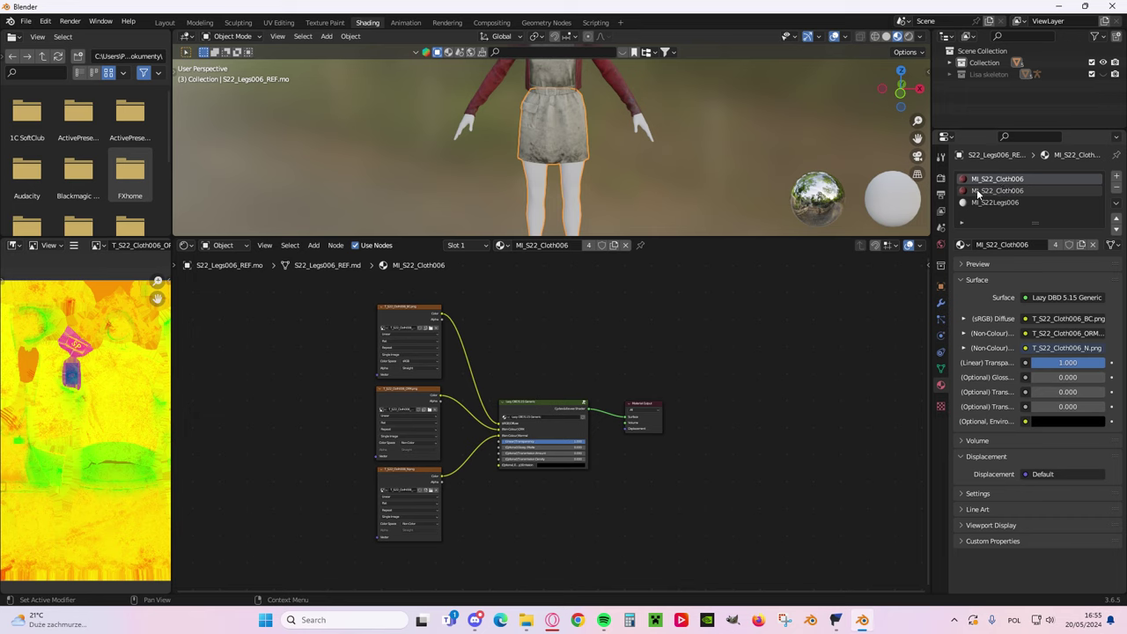
click(979, 194)
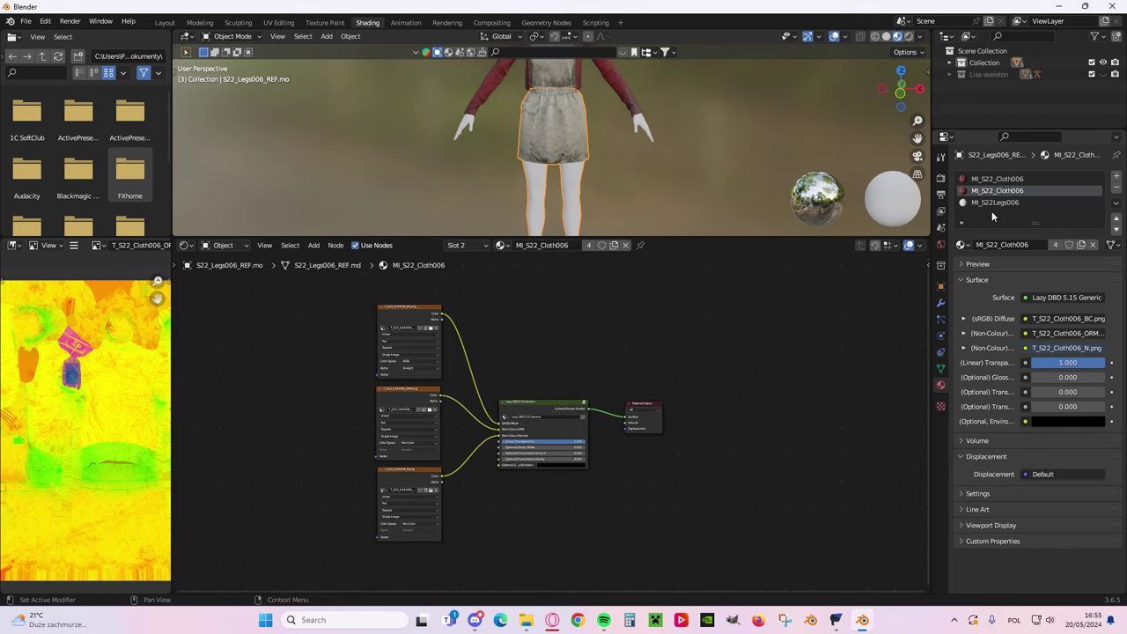
click(1005, 200)
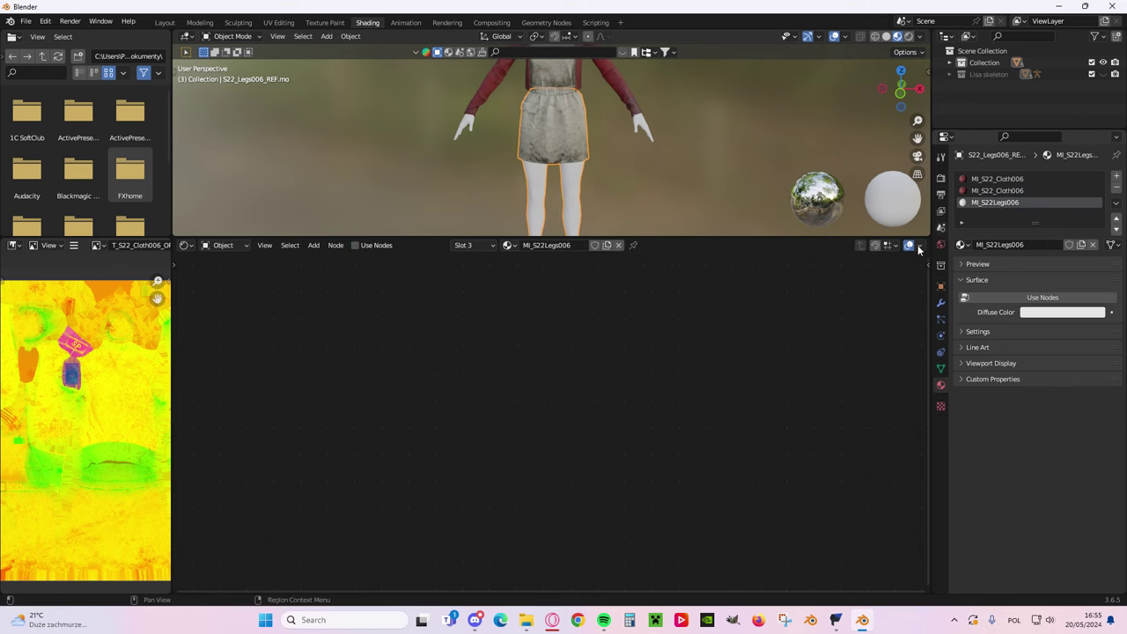
shift+middle_drag(602, 210, 609, 133)
scroll(607, 149, up, 3)
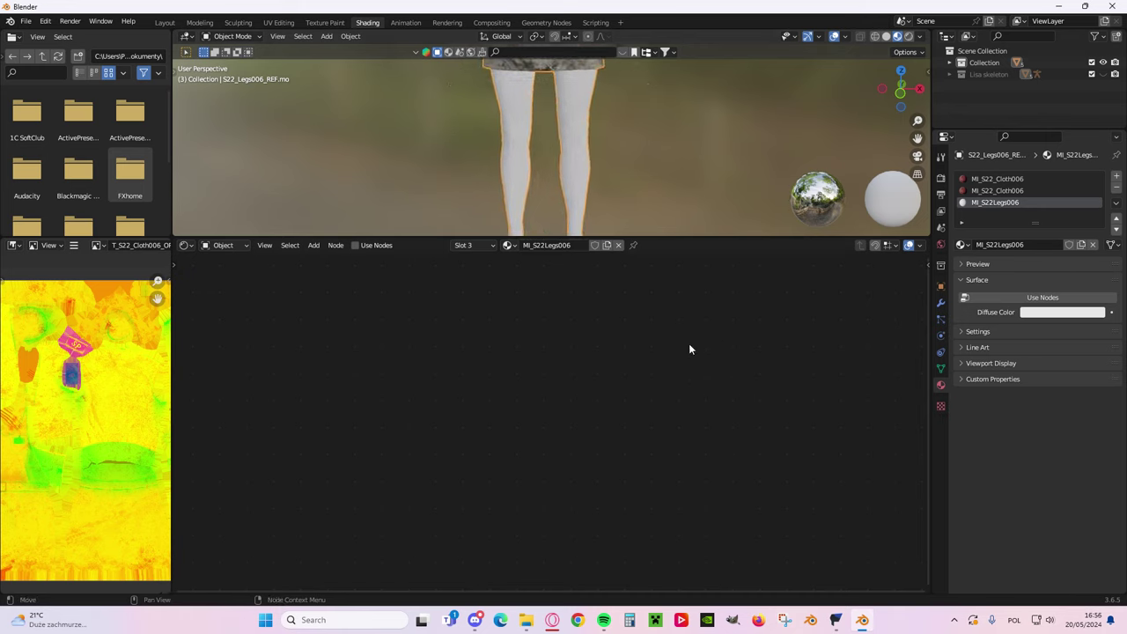
- Enable nodes for the MI_S22Legs006 material and delete its Principled BSDF node
click(1043, 298)
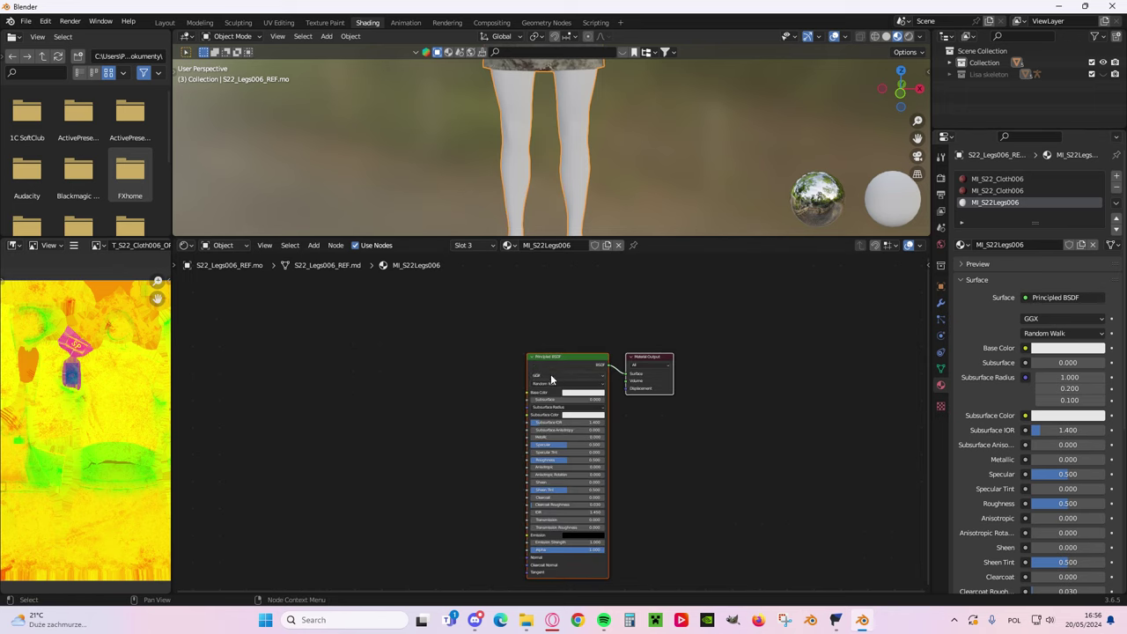
click(489, 367)
scroll(489, 367, up, 4)
drag(472, 311, 555, 361)
key(x)
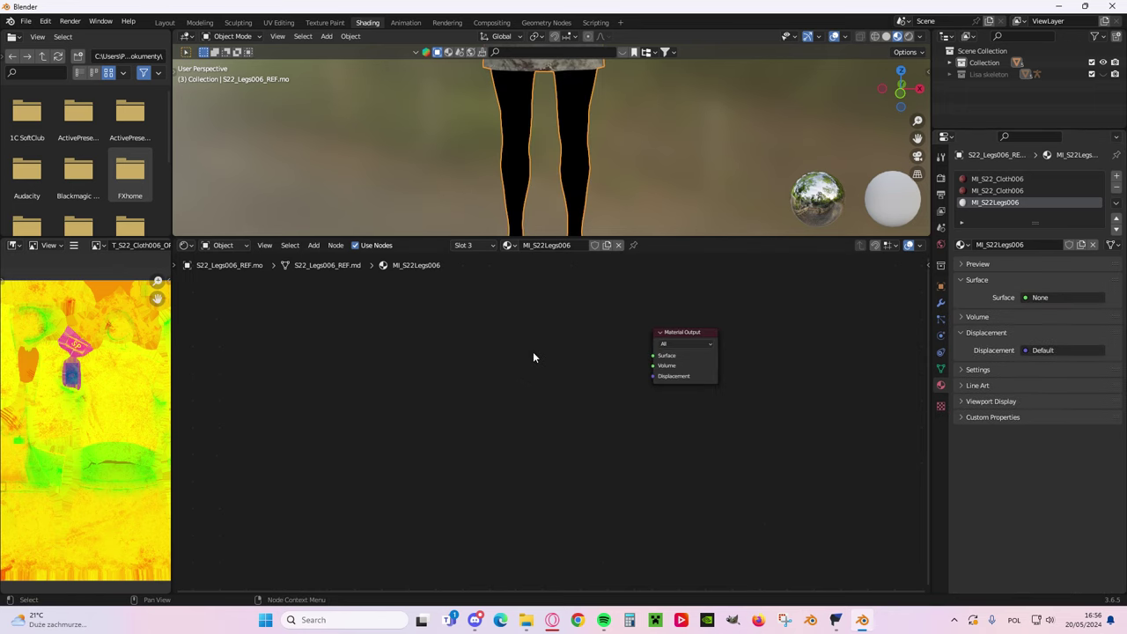
- Add the Lazy DBD 5.15 Generic shader group and connect its Cycles & Eevee Shader output to the Material Output's Surface
key(shift+a)
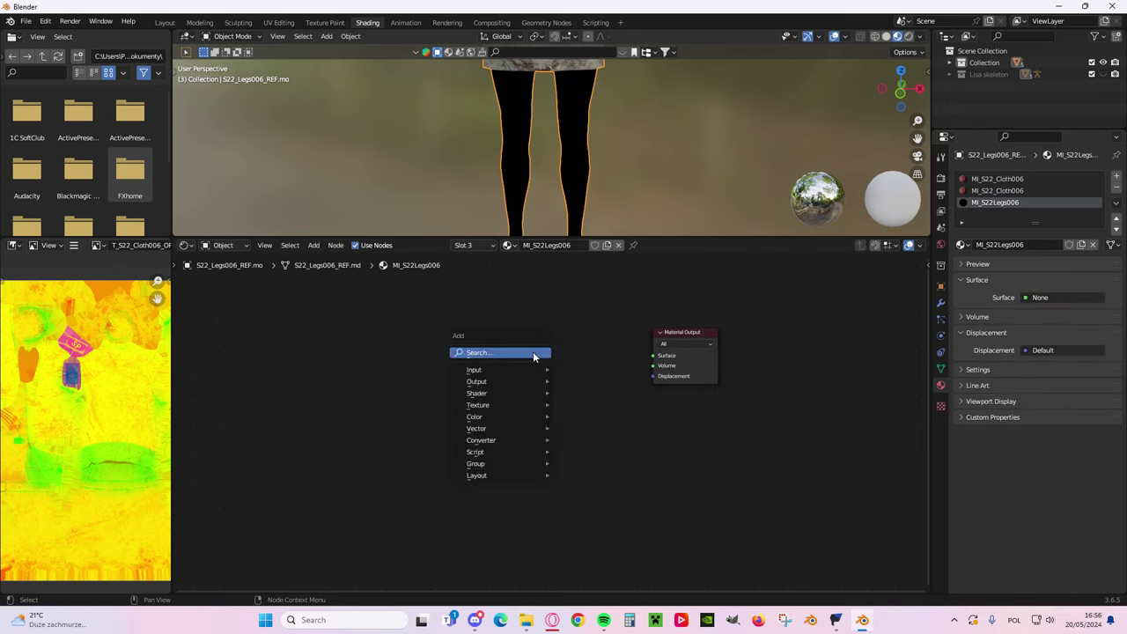
click(532, 352)
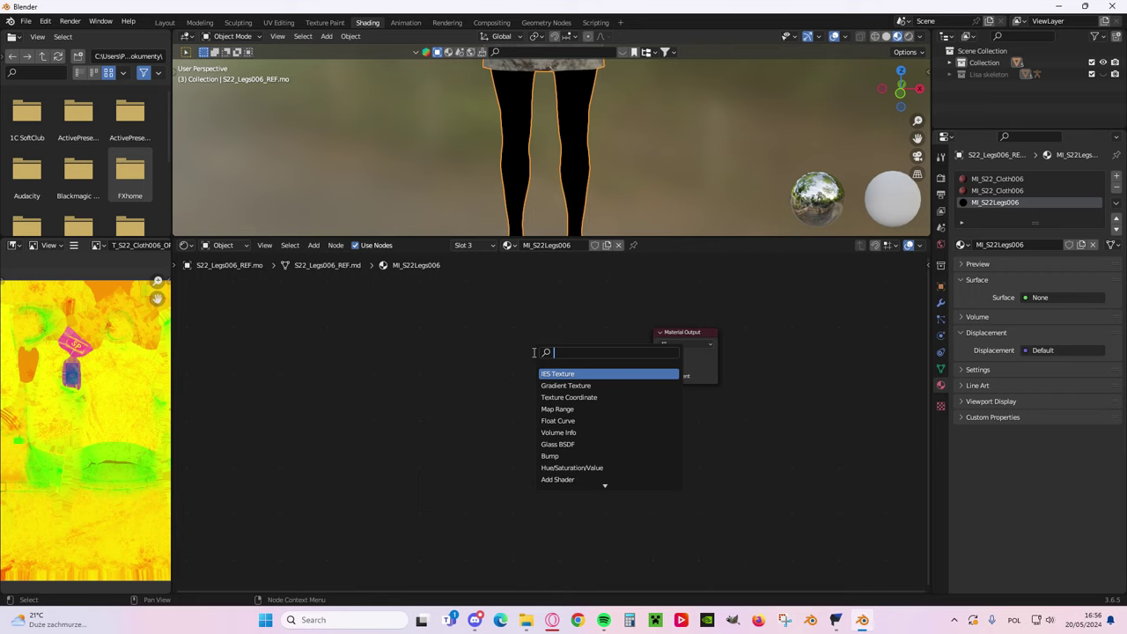
text(lazy)
key(Return)
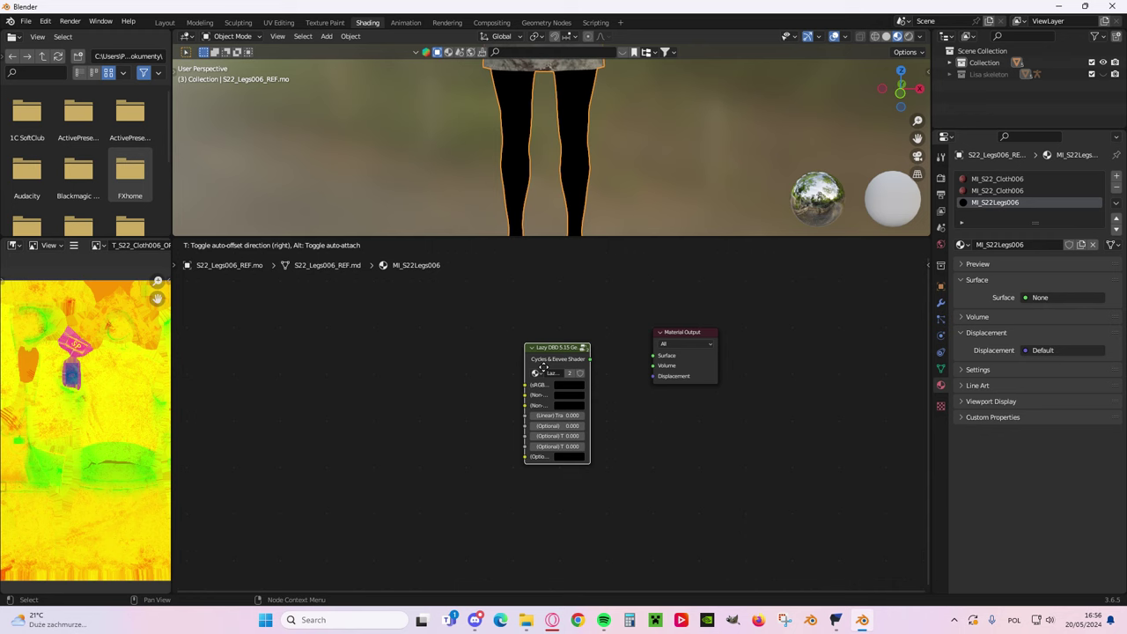
click(616, 358)
drag(617, 356, 652, 356)
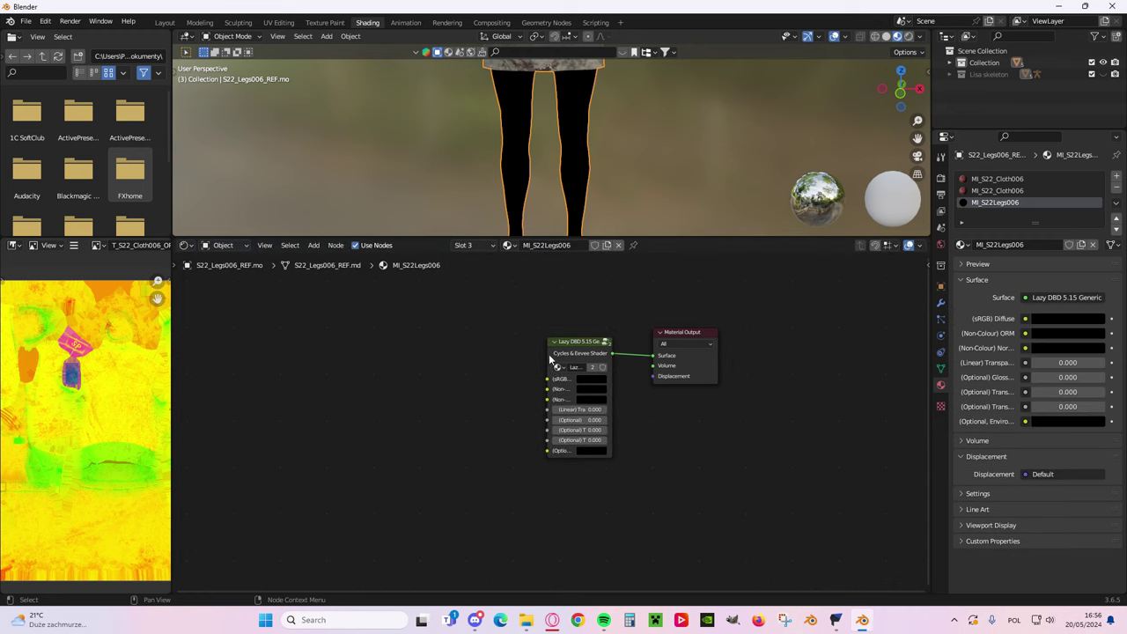
- Widen the Lazy DBD 5.15 Generic node in the MI_S22Legs006 material so its input names are readable
drag(547, 354, 474, 353)
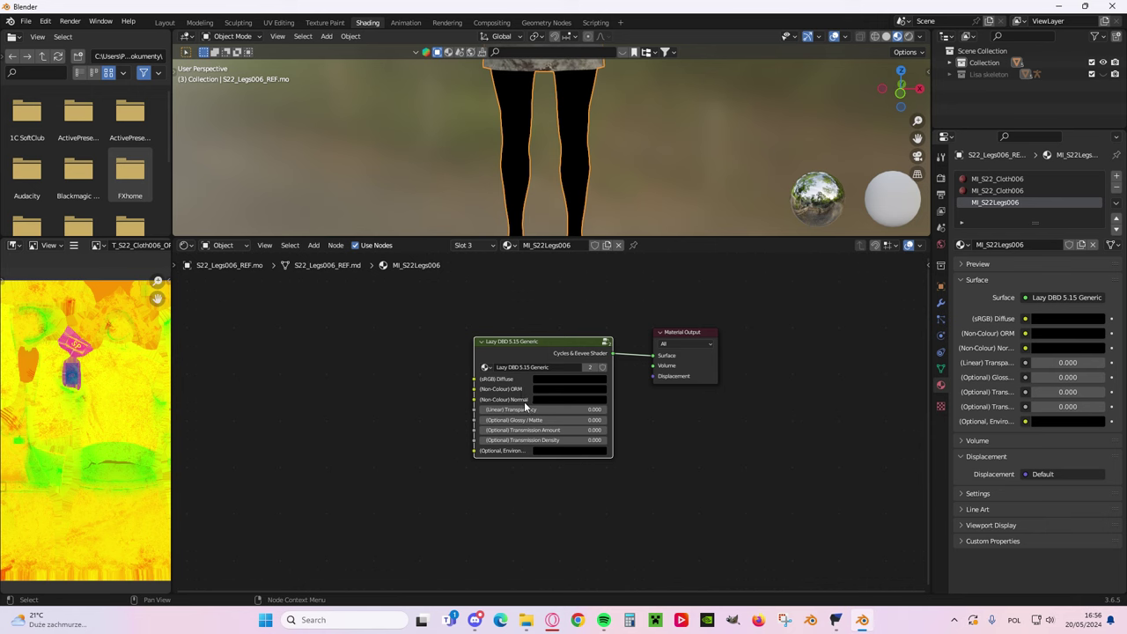
scroll(565, 135, down, 4)
scroll(578, 143, up, 3)
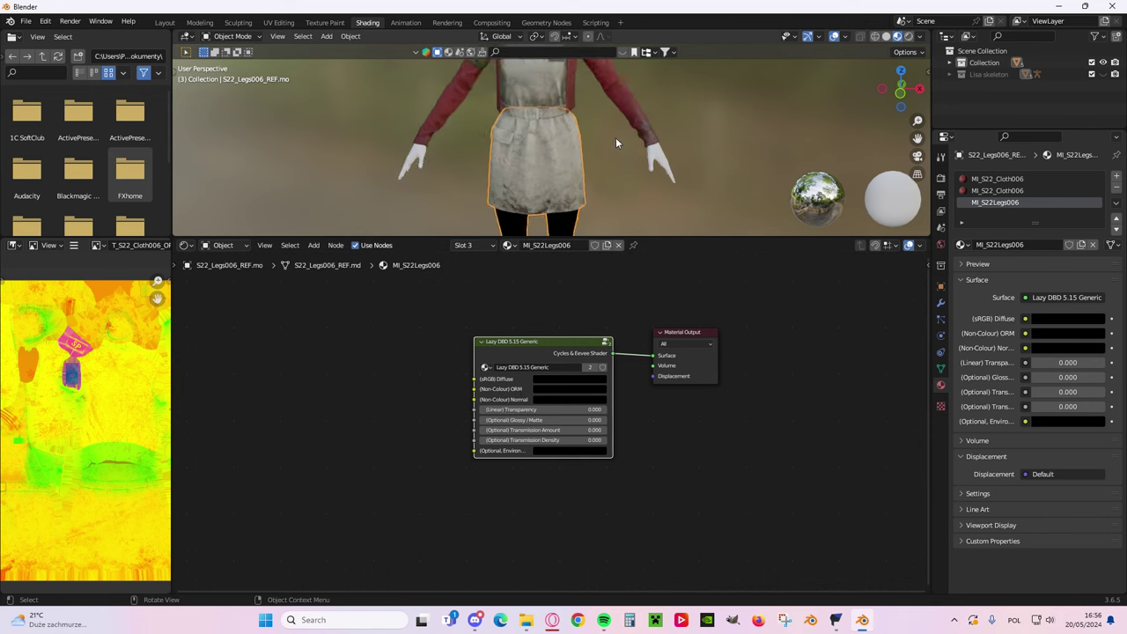
- Try a Linear Transparency of 0 on the MI_S22_Cloth006 shader, inspect the clothing, and restore the value to 1
click(1012, 180)
middle_drag(624, 409, 684, 452)
middle_drag(571, 404, 580, 388)
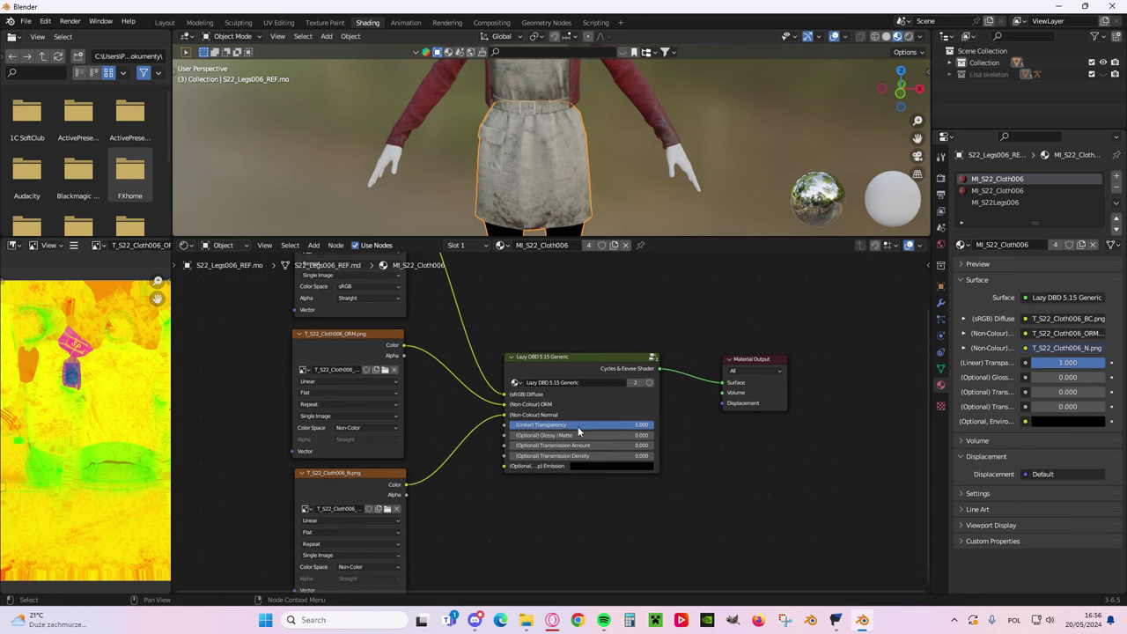
drag(578, 429, 509, 429)
scroll(558, 176, down, 2)
mouse_move(558, 169)
middle_down()
mouse_move(499, 149)
mouse_move(576, 145)
mouse_move(532, 139)
mouse_move(558, 149)
middle_up()
scroll(498, 149, down, 4)
scroll(576, 145, up, 5)
scroll(529, 112, up, 1)
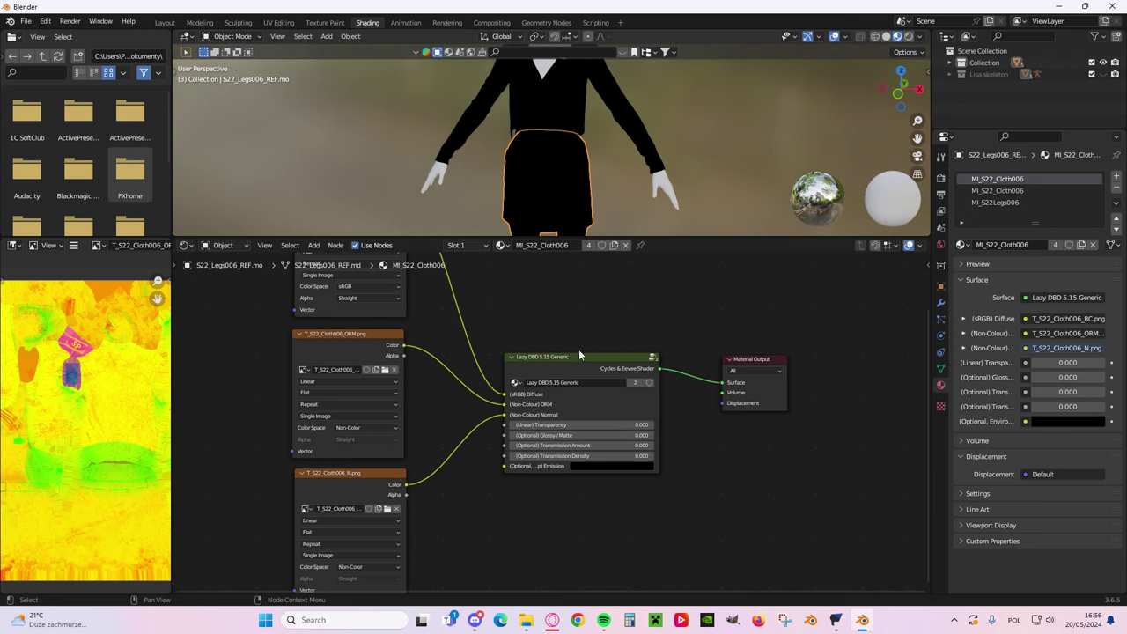
drag(541, 426, 656, 425)
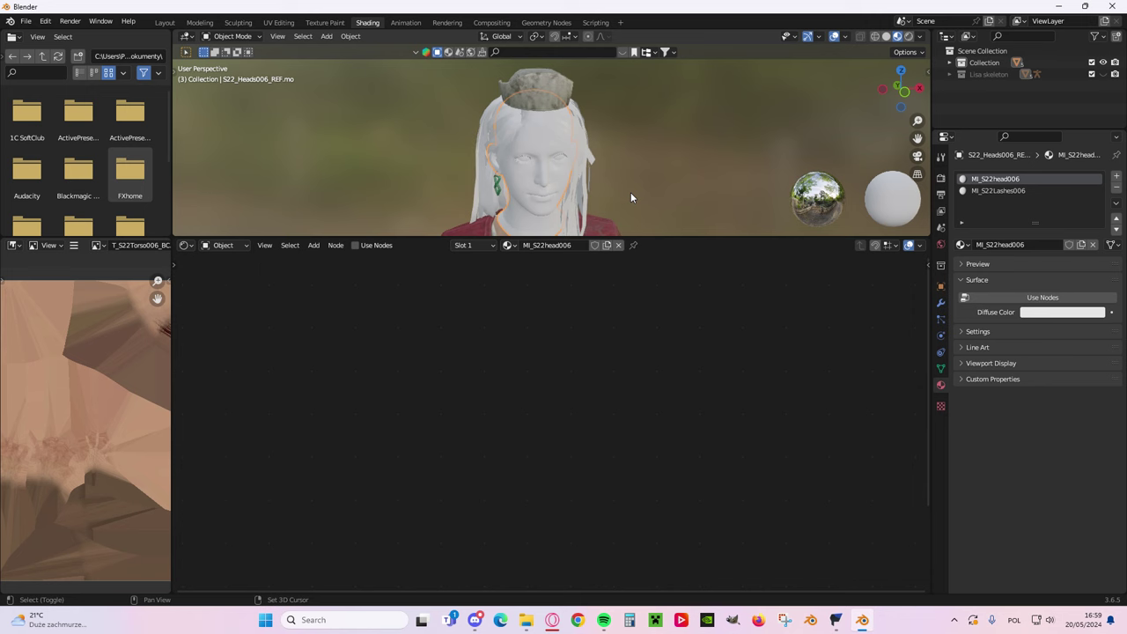
- Enable nodes for the head mesh's MI_S22head006 material and delete its Principled BSDF node
middle_drag(631, 192, 597, 151)
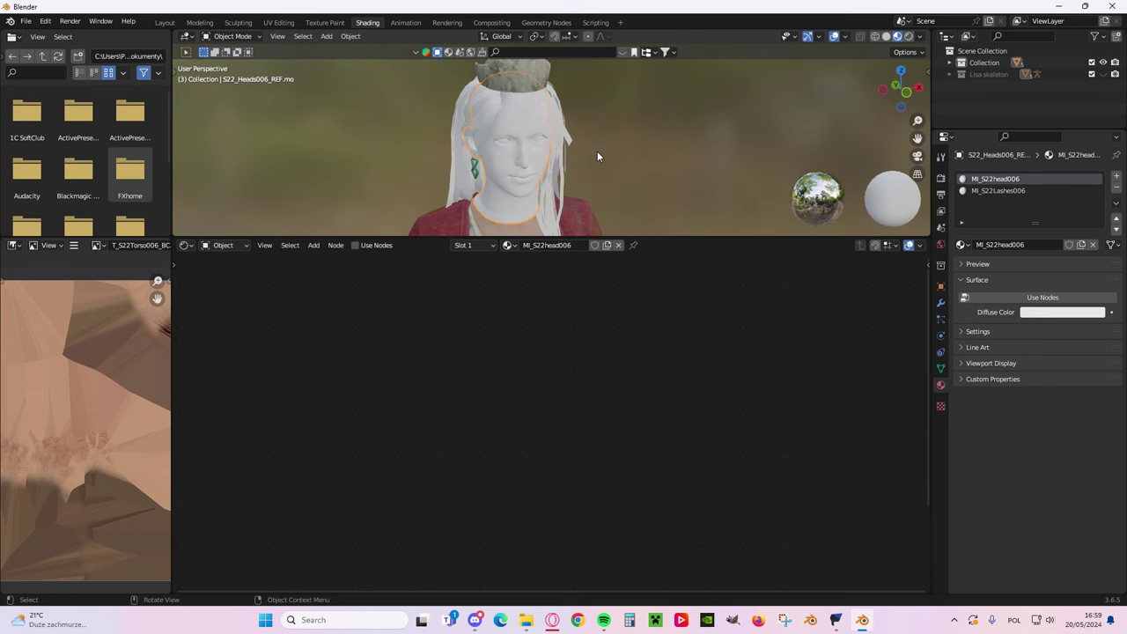
scroll(521, 147, up, 4)
middle_drag(521, 147, 521, 150)
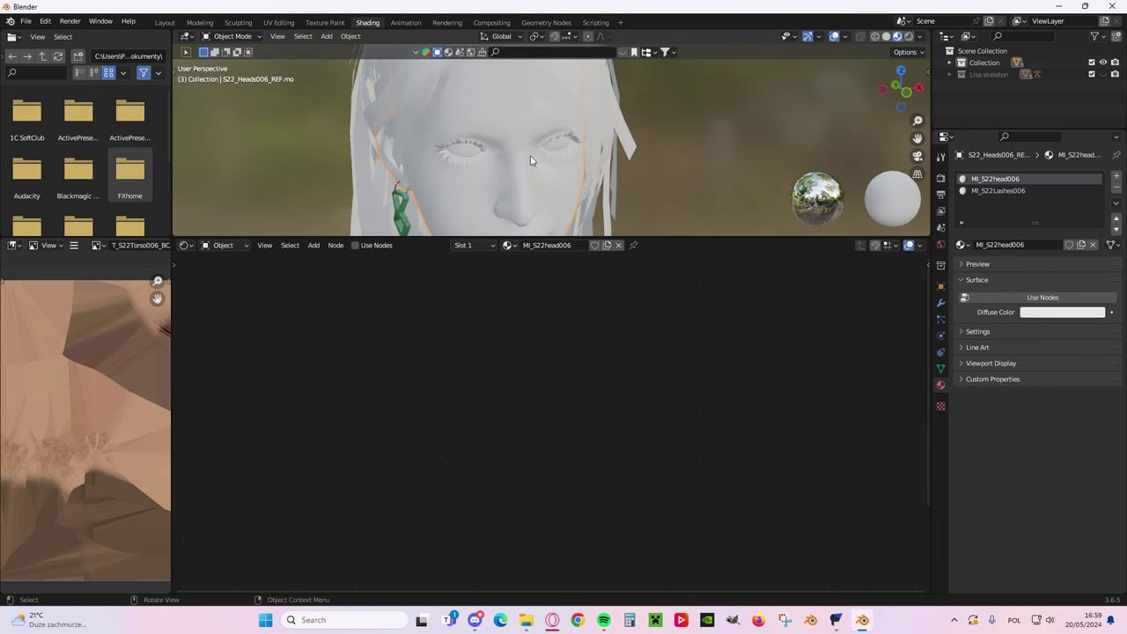
scroll(521, 150, down, 2)
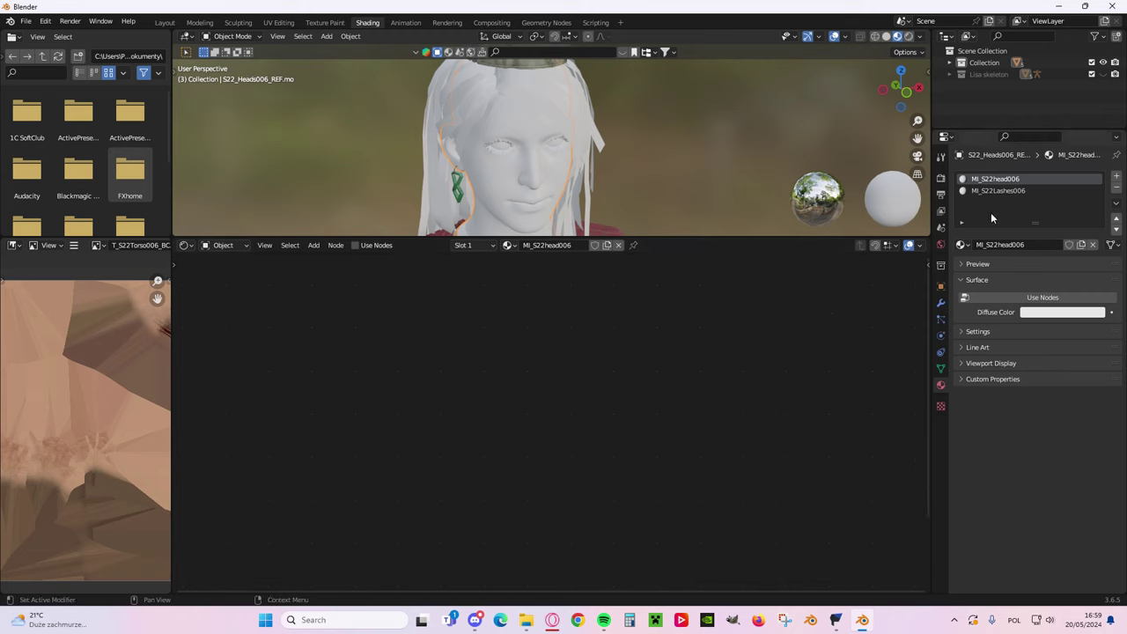
scroll(541, 160, down, 2)
click(541, 160)
mouse_move(541, 157)
shift+middle_down()
mouse_move(552, 187)
mouse_move(547, 164)
shift+middle_up()
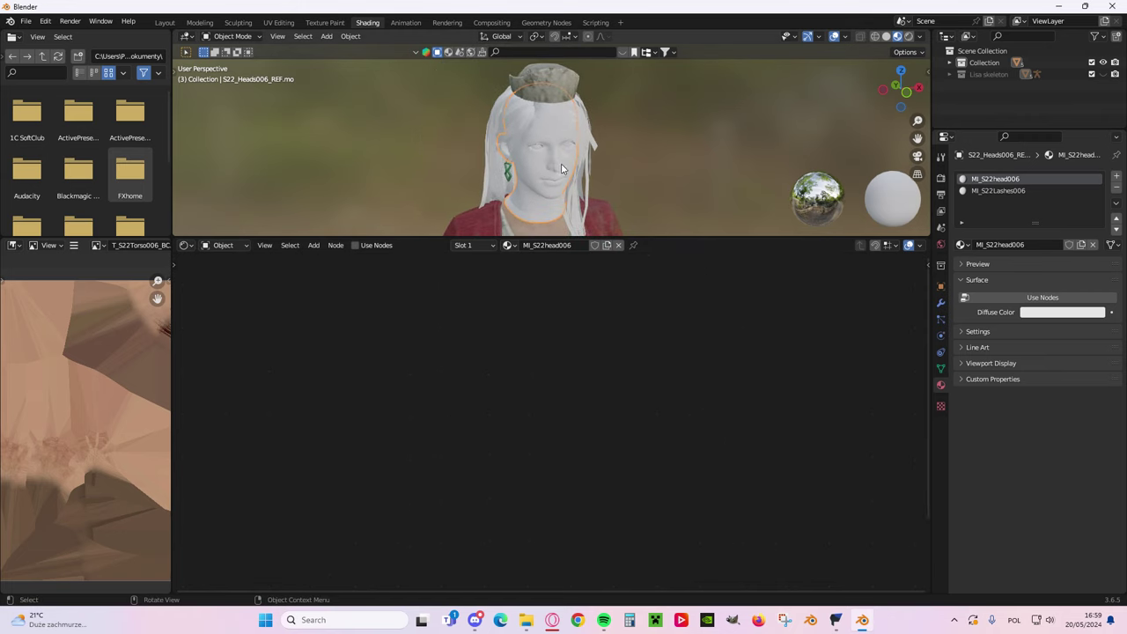
click(1035, 299)
click(651, 462)
key(x)
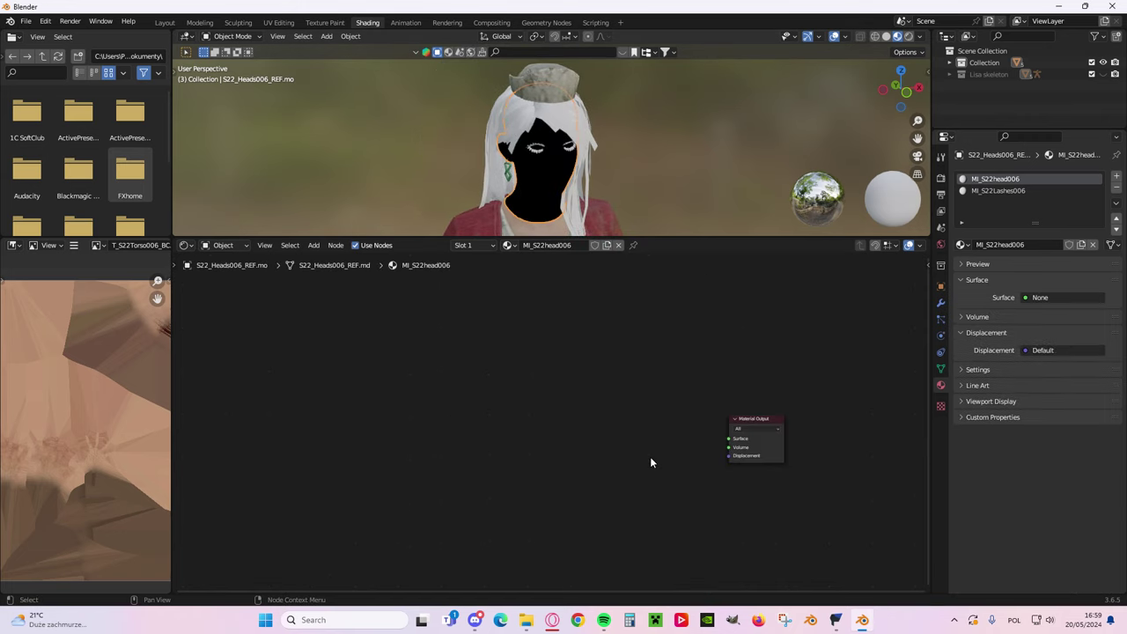
- Add the Lazy DBD 5.15 Generic shader group, connected to the Material Output's Surface, with its Linear Transparency set to 1
middle_drag(650, 384, 614, 315)
key(shift+a)
click(624, 385)
text(lazy)
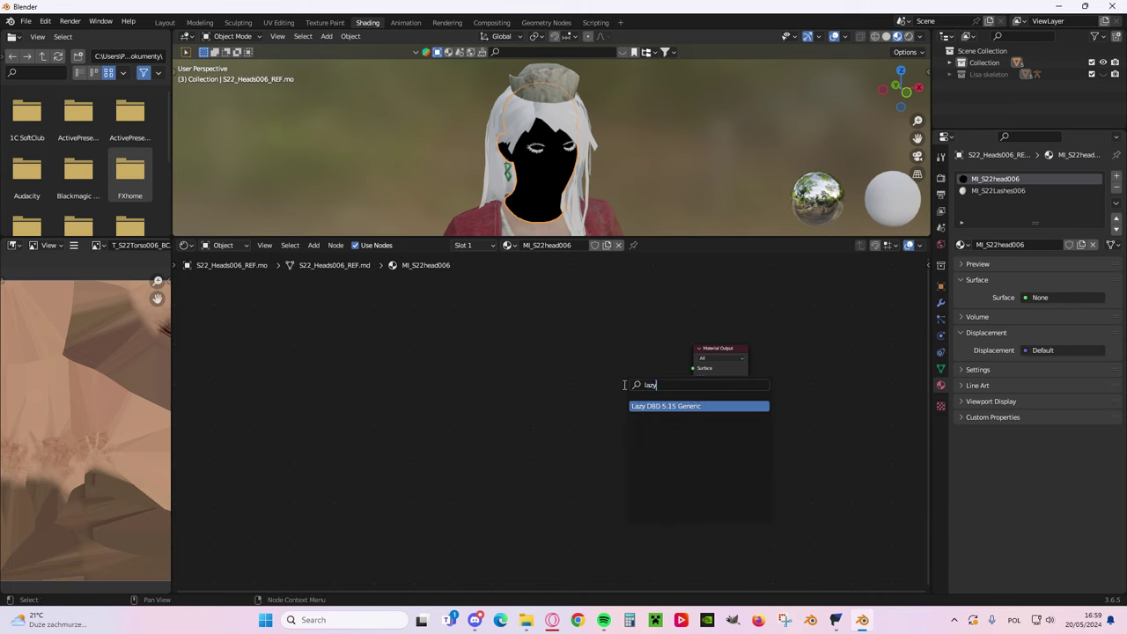
key(Return)
click(603, 358)
drag(654, 362, 546, 357)
scroll(641, 401, up, 3)
drag(616, 394, 674, 395)
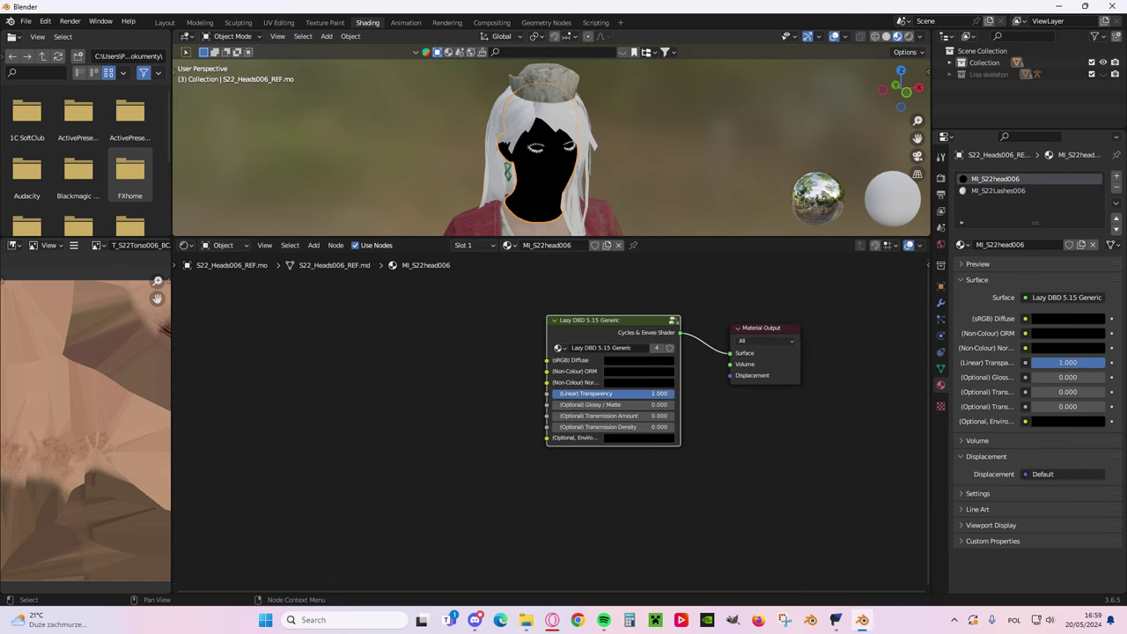
- Bring the T_S22head006 BC, ORM and N textures from the Outfit006 folder into the head material's node graph
mouse_move(526, 620)
click(621, 555)
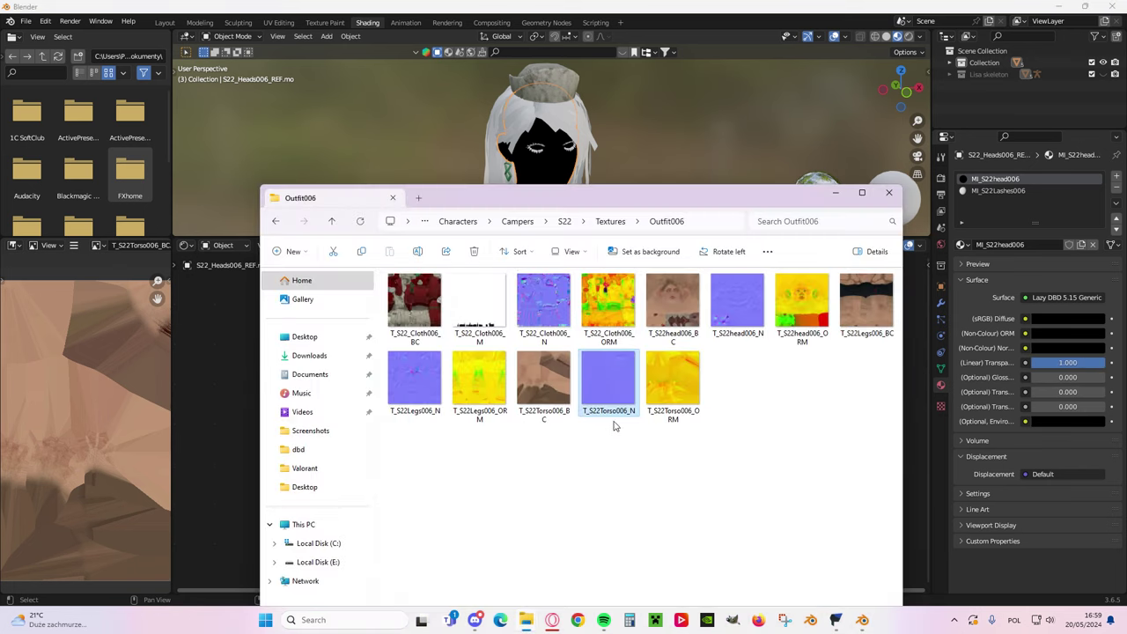
drag(672, 299, 217, 321)
drag(539, 192, 867, 130)
drag(998, 144, 920, 133)
drag(1059, 237, 456, 403)
drag(988, 233, 466, 564)
drag(950, 116, 753, 136)
click(858, 125)
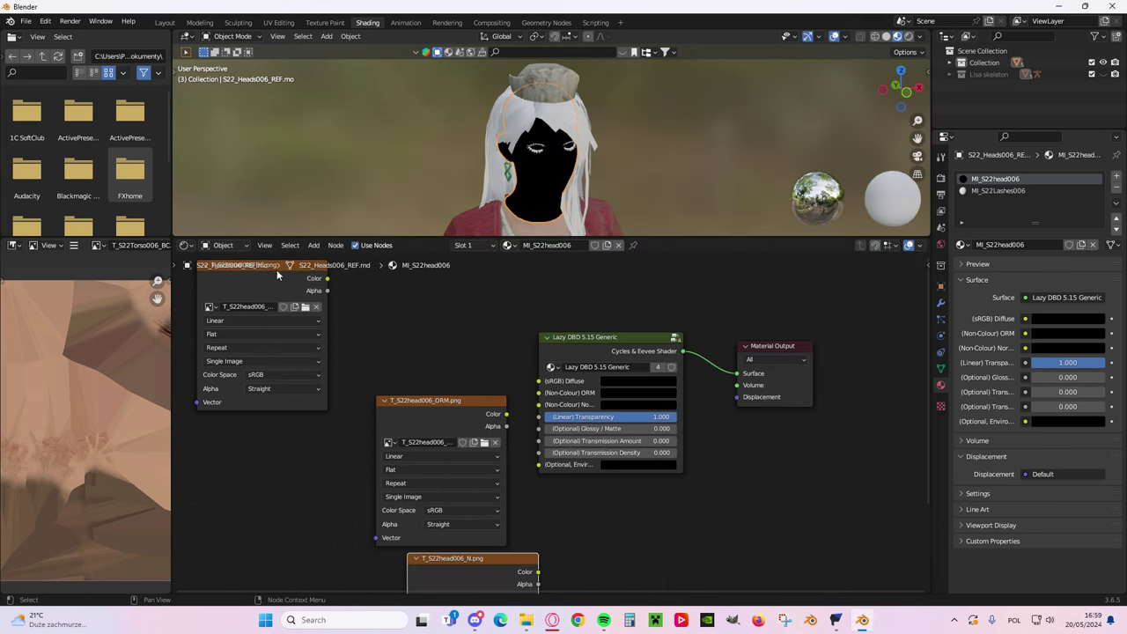
- Connect the head BC, ORM and N texture colours to the shader's Diffuse, ORM and Normal inputs
drag(276, 271, 539, 380)
scroll(498, 339, down, 2)
drag(486, 406, 539, 412)
middle_drag(539, 412, 565, 353)
drag(519, 465, 568, 352)
scroll(485, 584, up, 2)
- Set the colour space of the head normal and ORM textures to Non-Color
click(478, 561)
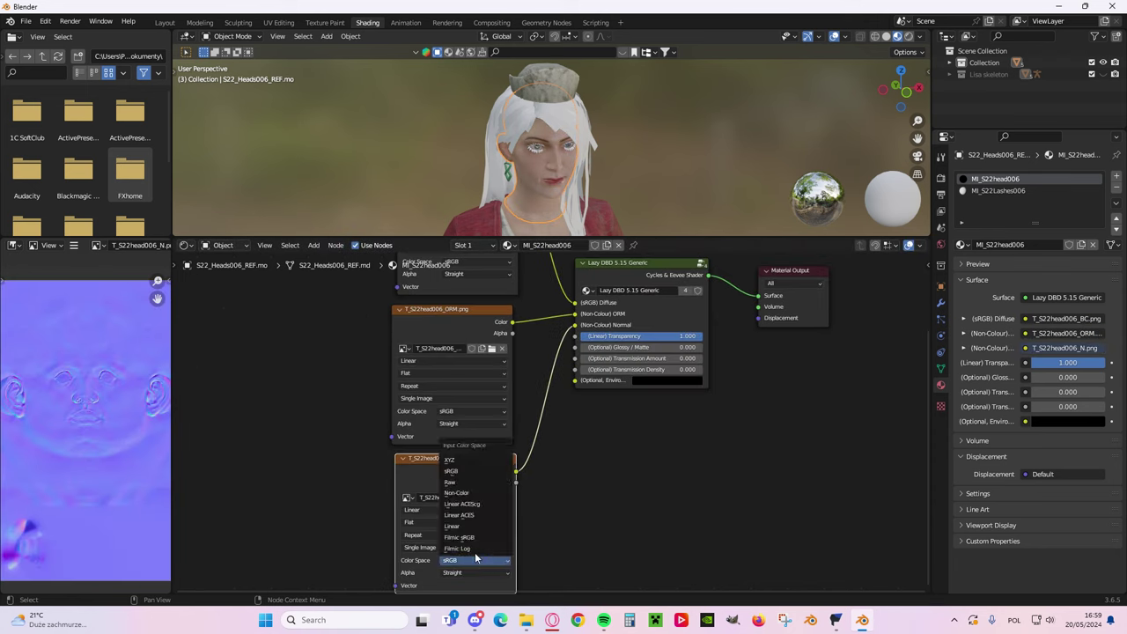
click(483, 500)
click(464, 411)
click(473, 477)
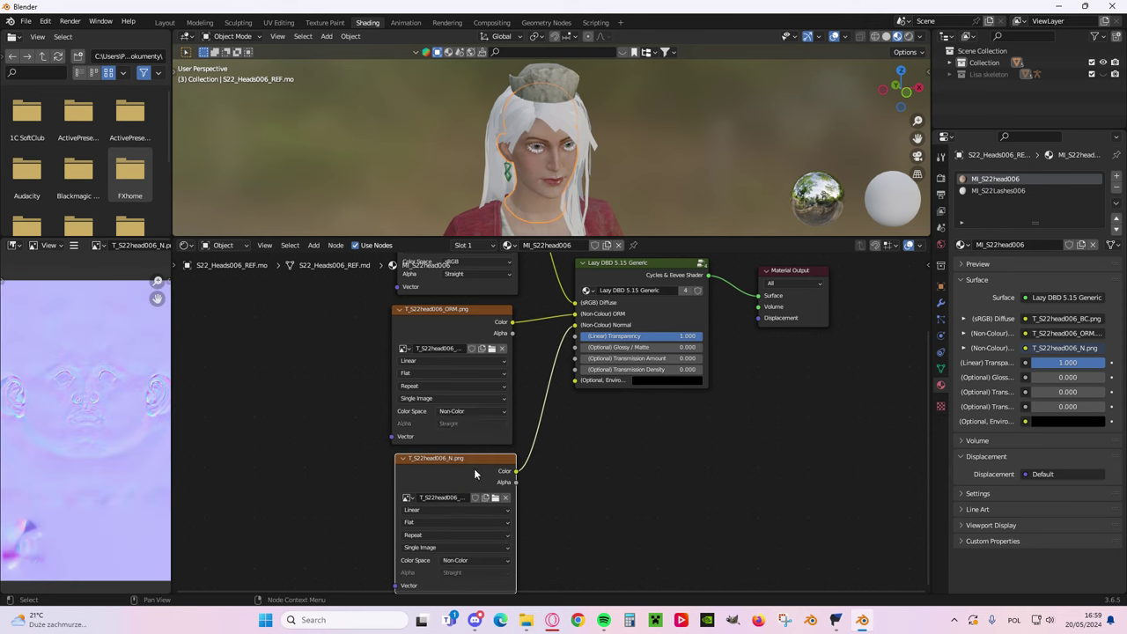
- Examine the textured face, eyes and eyelashes from close up and from farther away
middle_drag(572, 308, 554, 361)
scroll(542, 210, up, 4)
scroll(551, 194, down, 1)
click(738, 167)
shift+middle_drag(531, 199, 598, 137)
shift+middle_drag(639, 103, 627, 183)
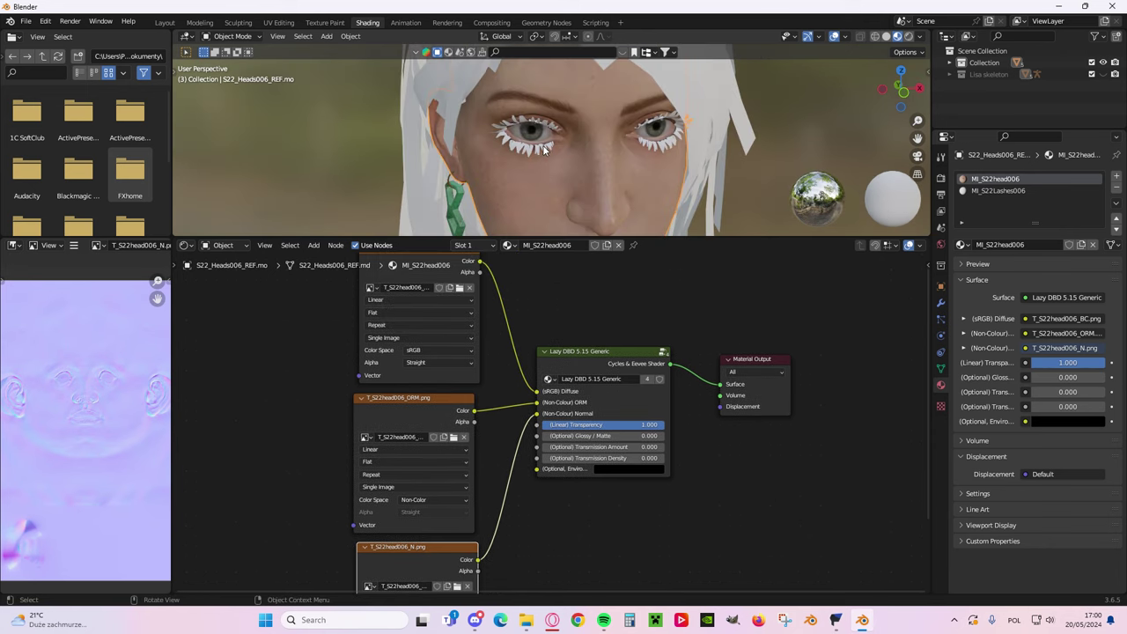
scroll(623, 123, down, 3)
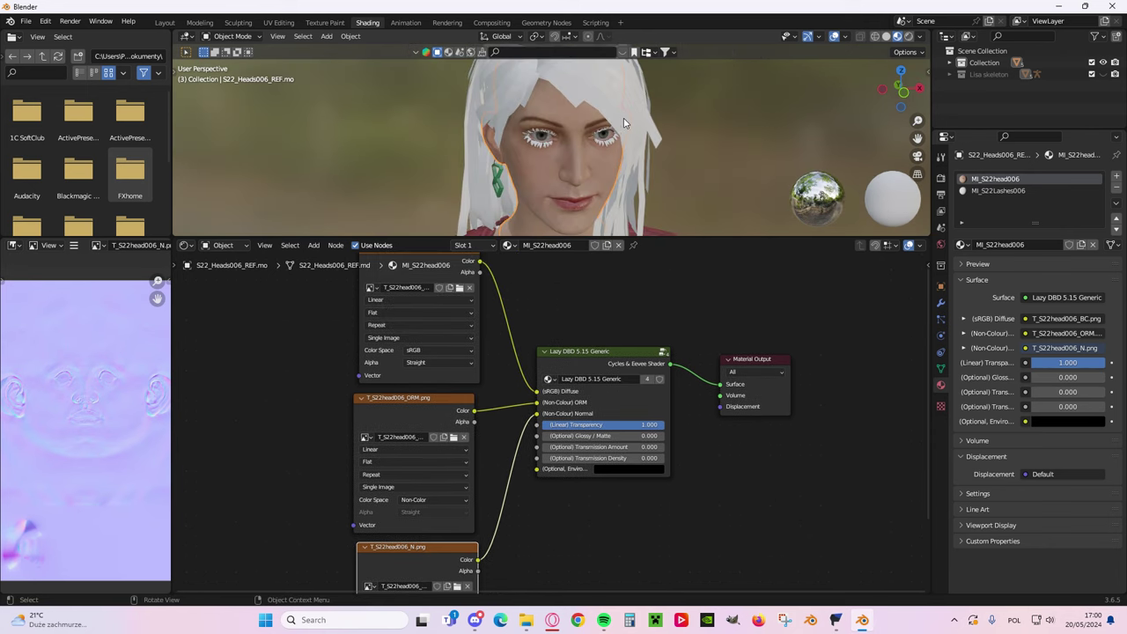
scroll(700, 154, down, 2)
middle_drag(700, 154, 669, 146)
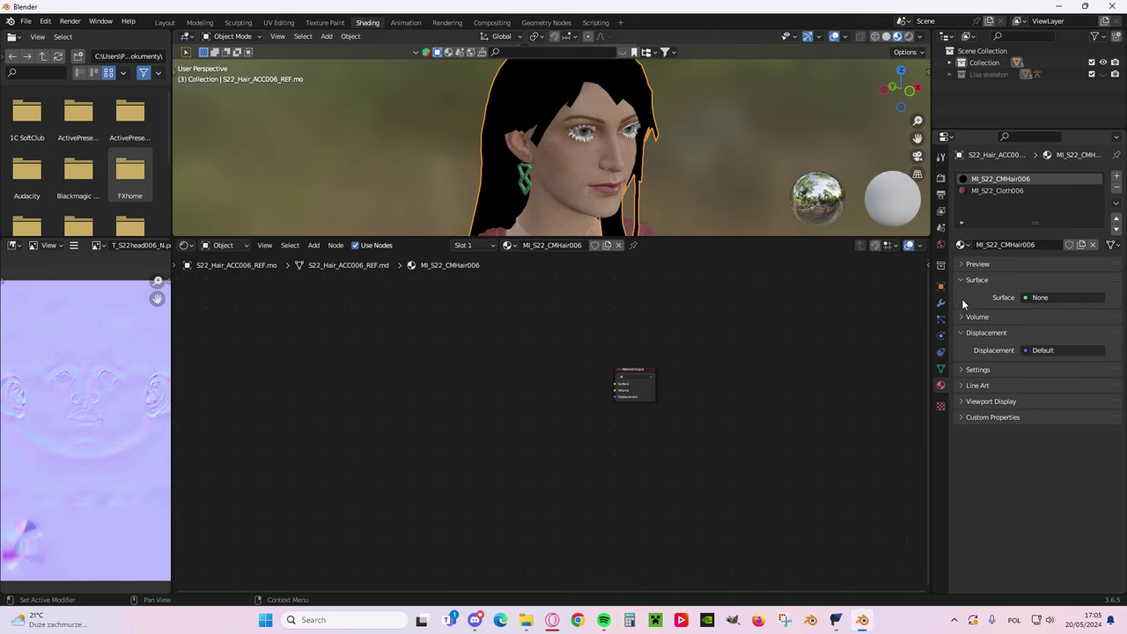
- Add the Bubbas Hair V5 [Experimental] group to MI_S22_CMHair006, connect its Shader output to the Material Output's Surface, and widen the node
middle_drag(583, 330, 568, 337)
scroll(576, 385, up, 2)
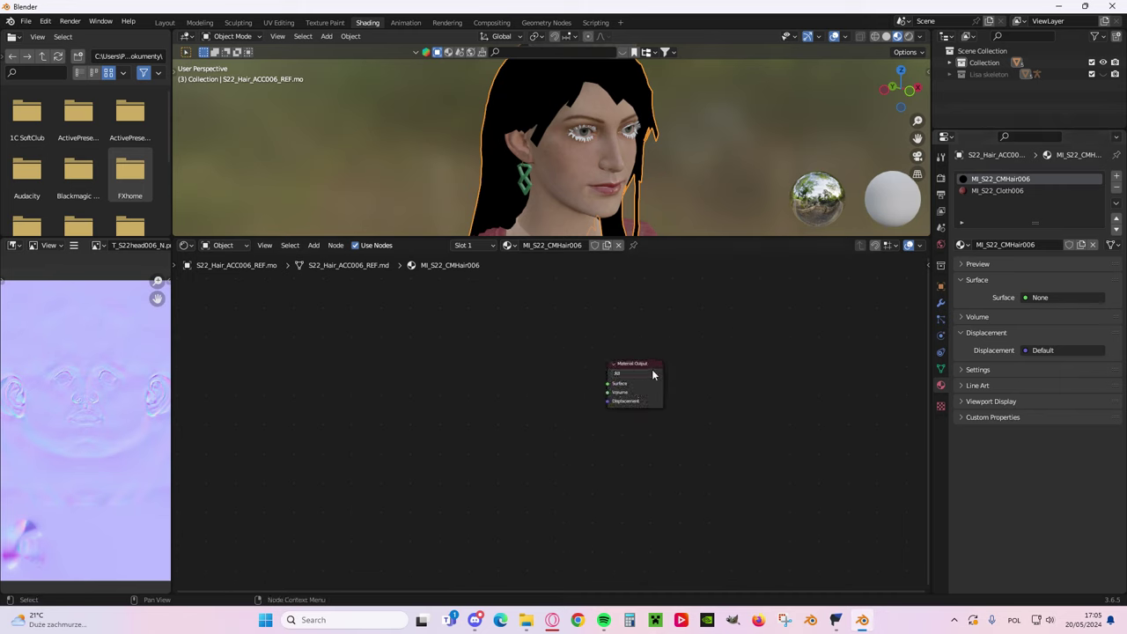
drag(459, 332, 528, 397)
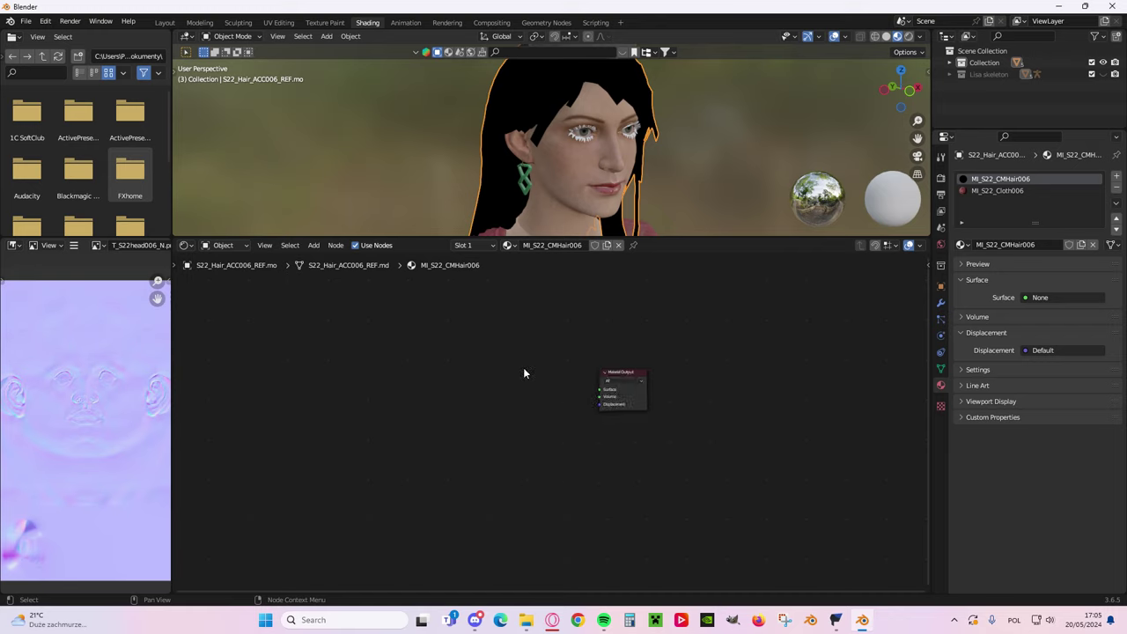
key(shift+a)
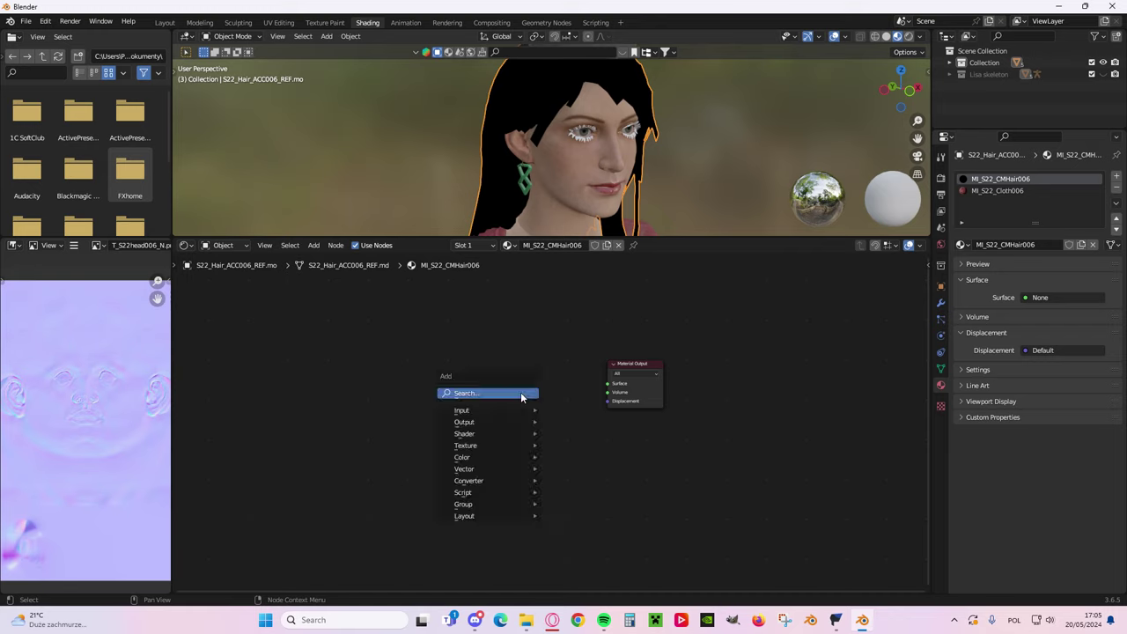
click(521, 397)
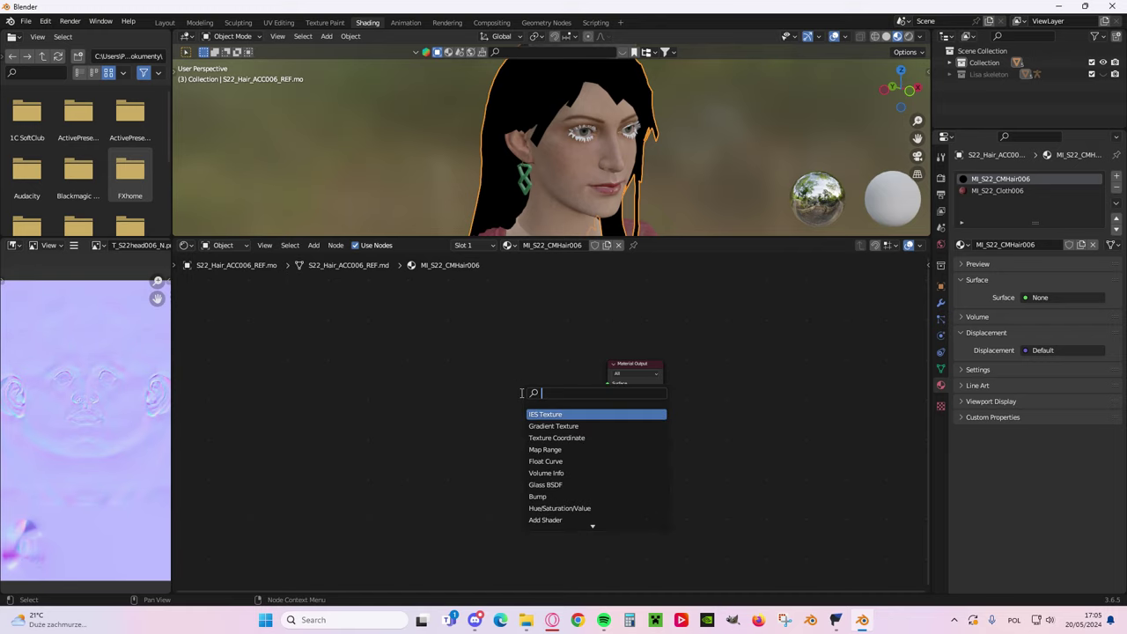
text(bubba)
click(564, 415)
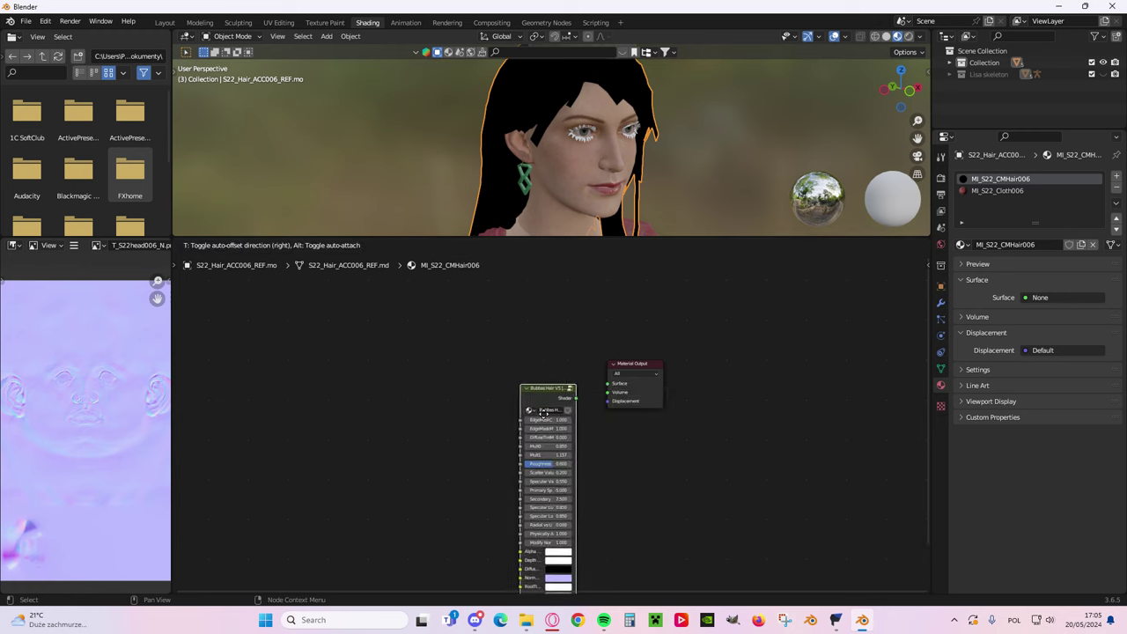
click(566, 380)
drag(560, 376, 608, 383)
mouse_move(505, 376)
mouse_down()
mouse_move(440, 377)
mouse_move(499, 357)
mouse_up()
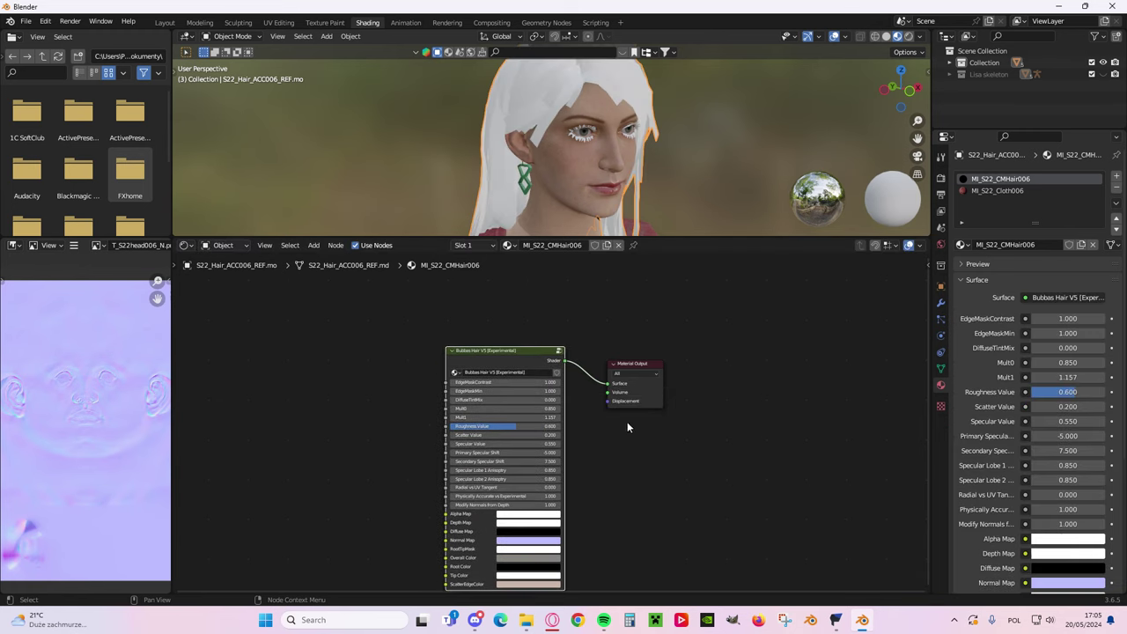
middle_drag(617, 411, 617, 417)
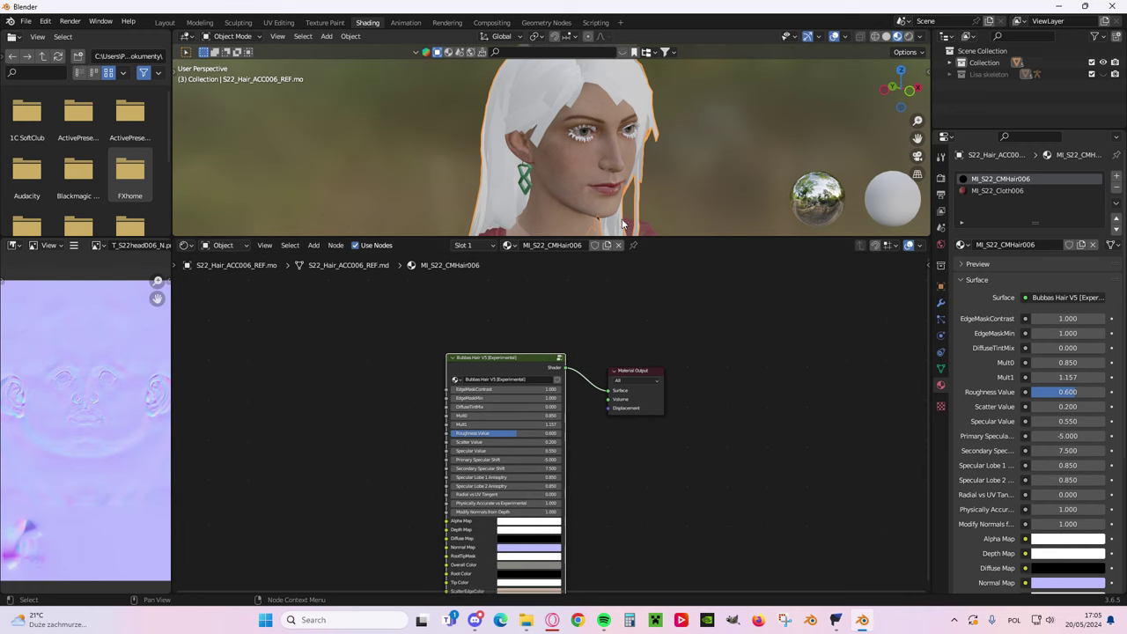
mouse_move(627, 179)
middle_down()
mouse_move(579, 168)
mouse_move(623, 183)
middle_up()
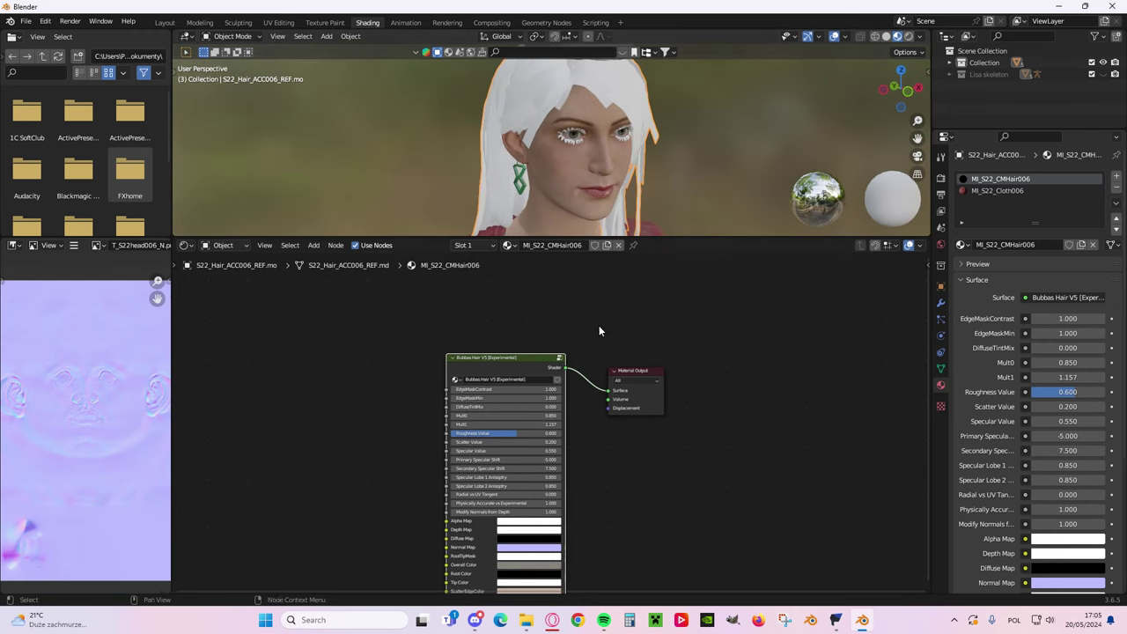
- Bring up the Outfit006 textures folder over the hair material's node graph and check its texture files
middle_drag(441, 427, 497, 378)
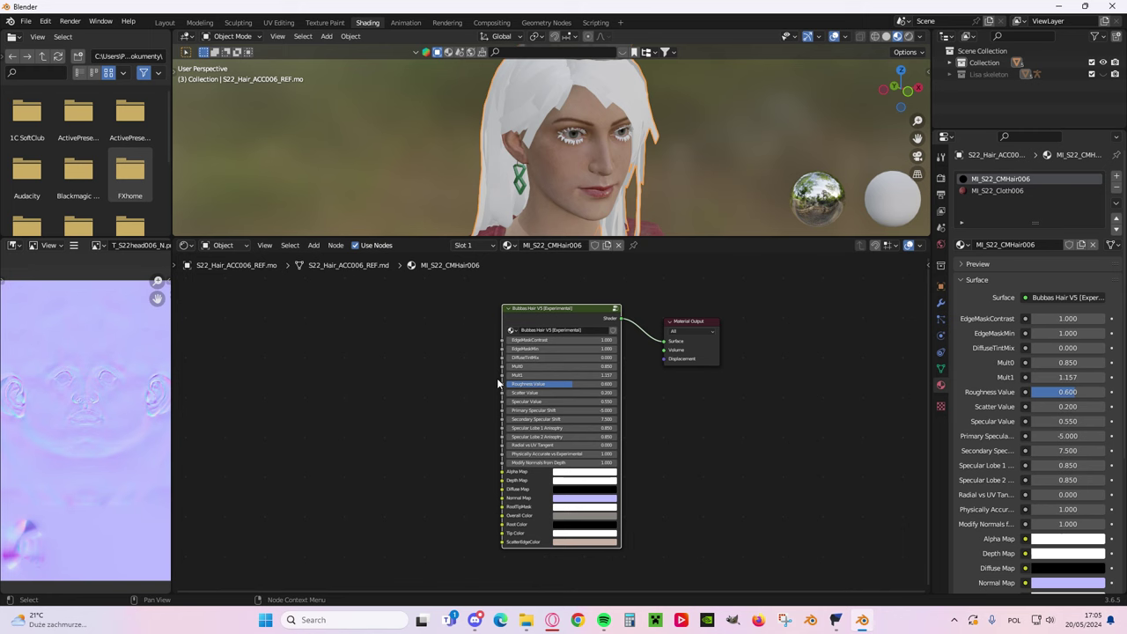
mouse_move(525, 620)
click(623, 579)
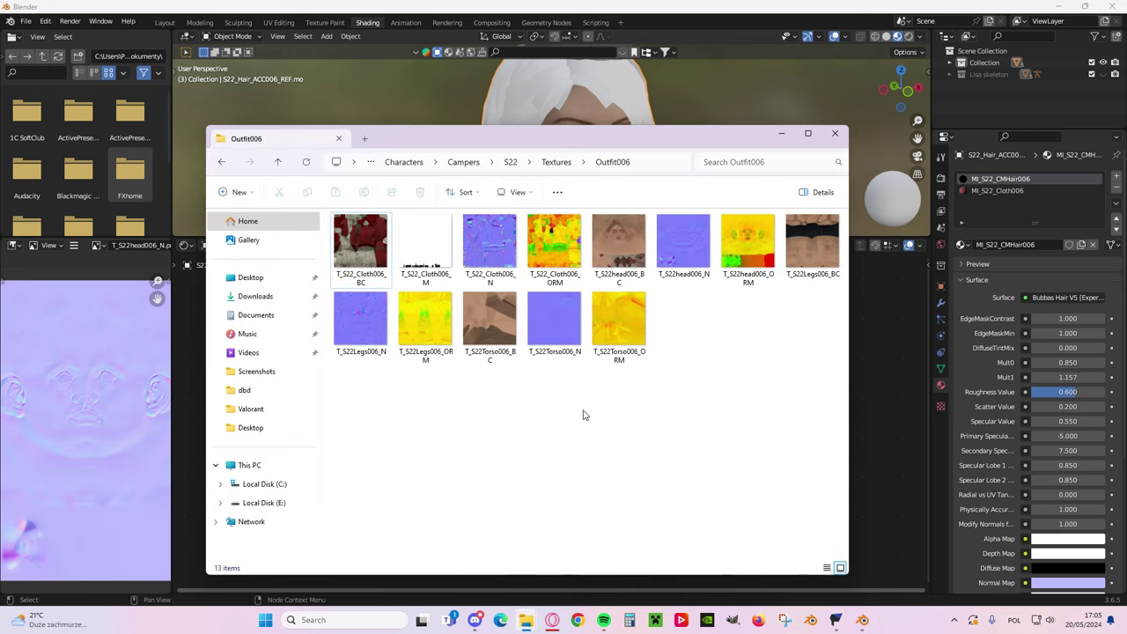
drag(541, 139, 553, 226)
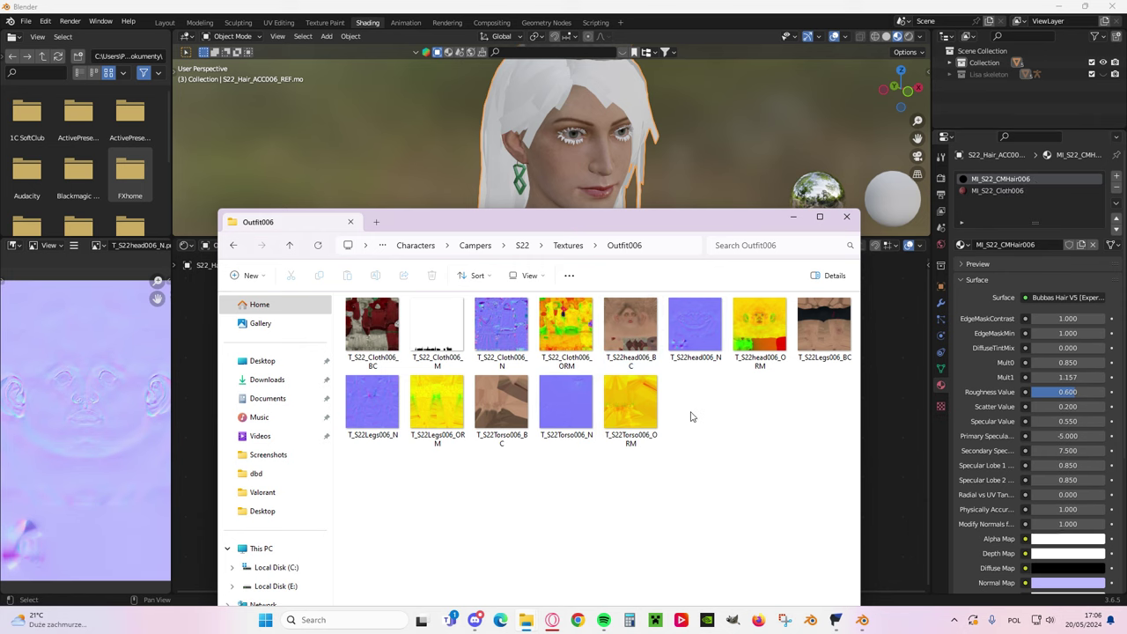
drag(564, 227, 591, 150)
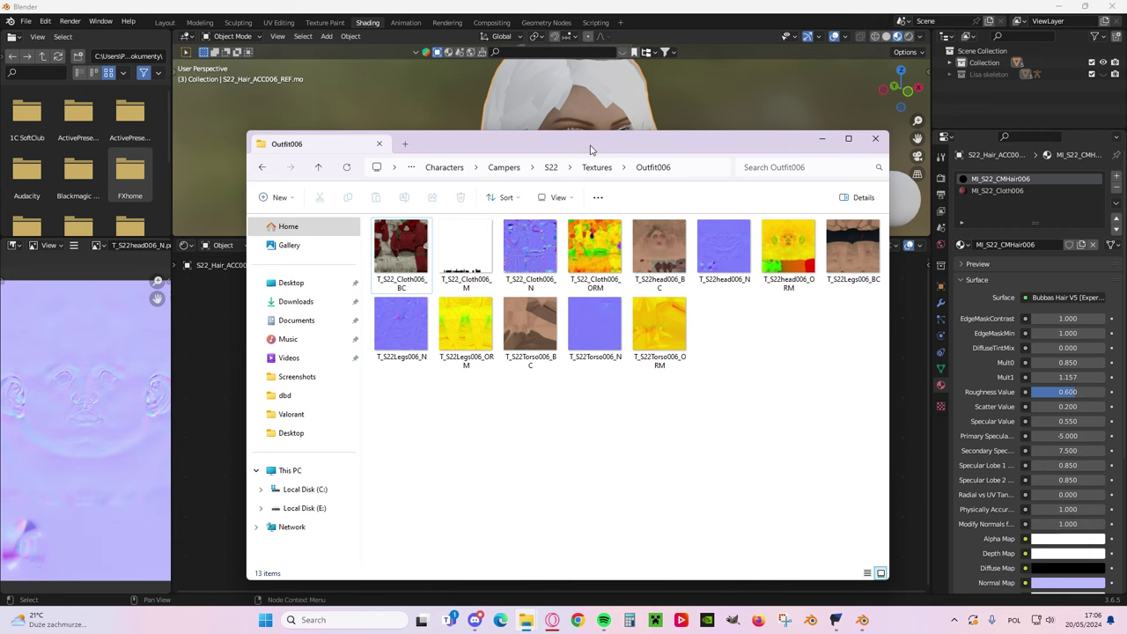
drag(592, 149, 534, 149)
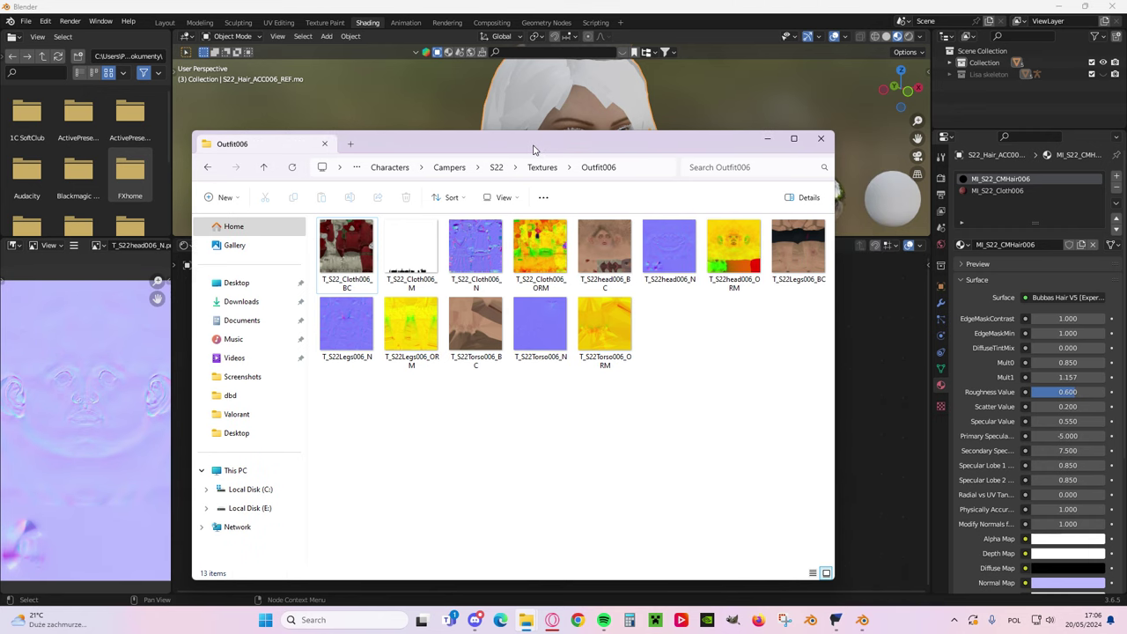
drag(533, 150, 562, 129)
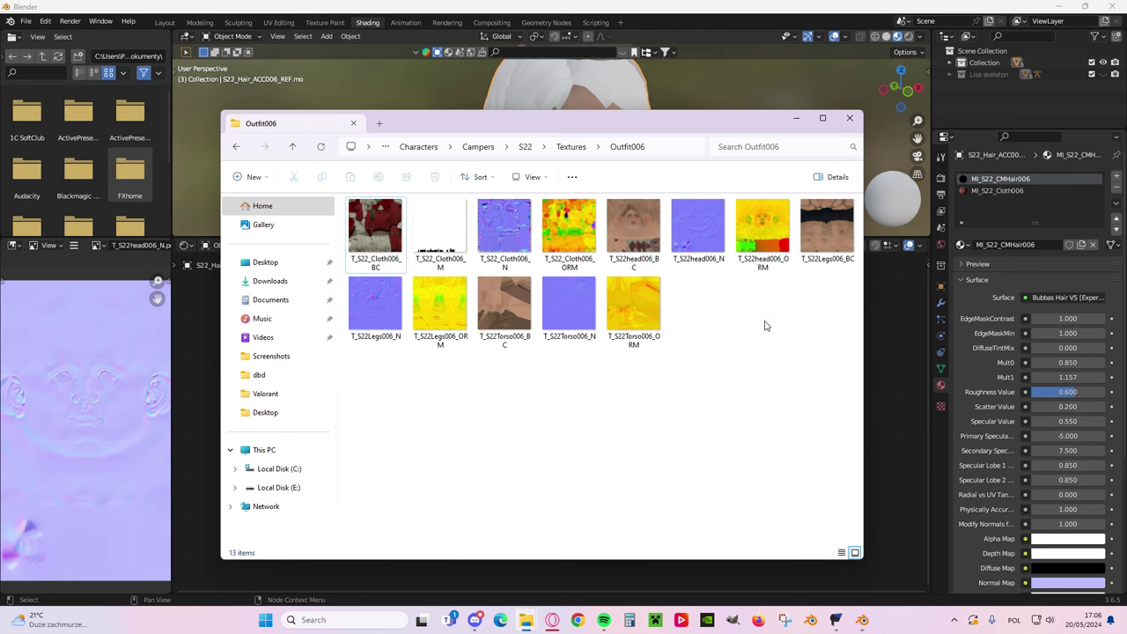
drag(546, 123, 563, 163)
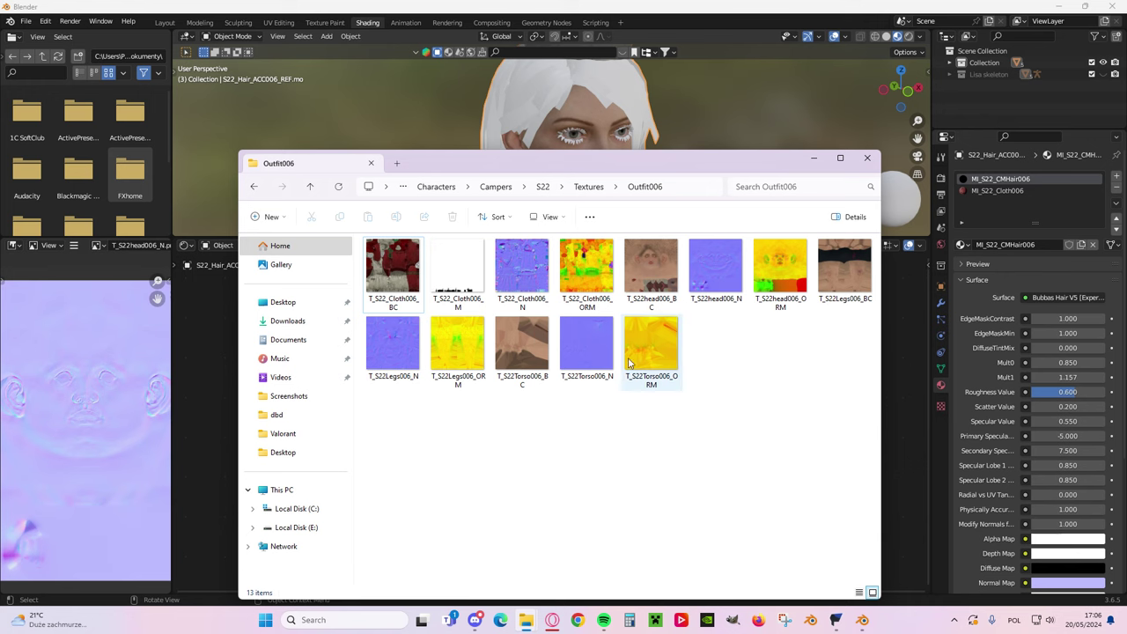
drag(593, 159, 582, 118)
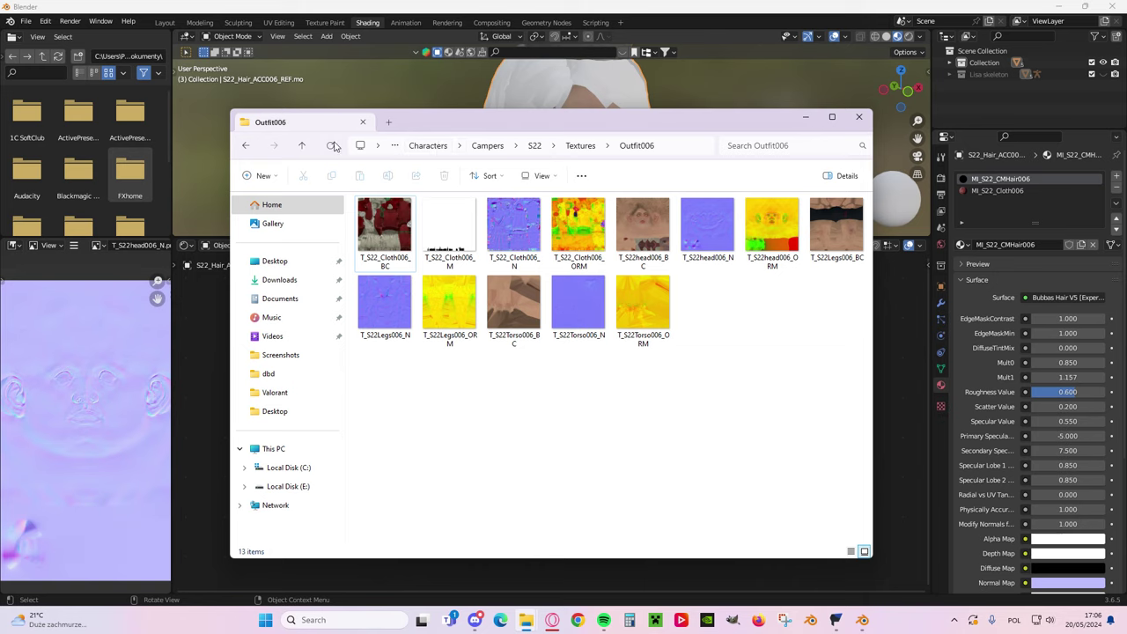
- Browse the Fmodel export folders to Output > Game > Characters > Campers > CommonAcc > Textures > Top
click(301, 147)
click(301, 146)
click(302, 146)
click(302, 148)
click(302, 148)
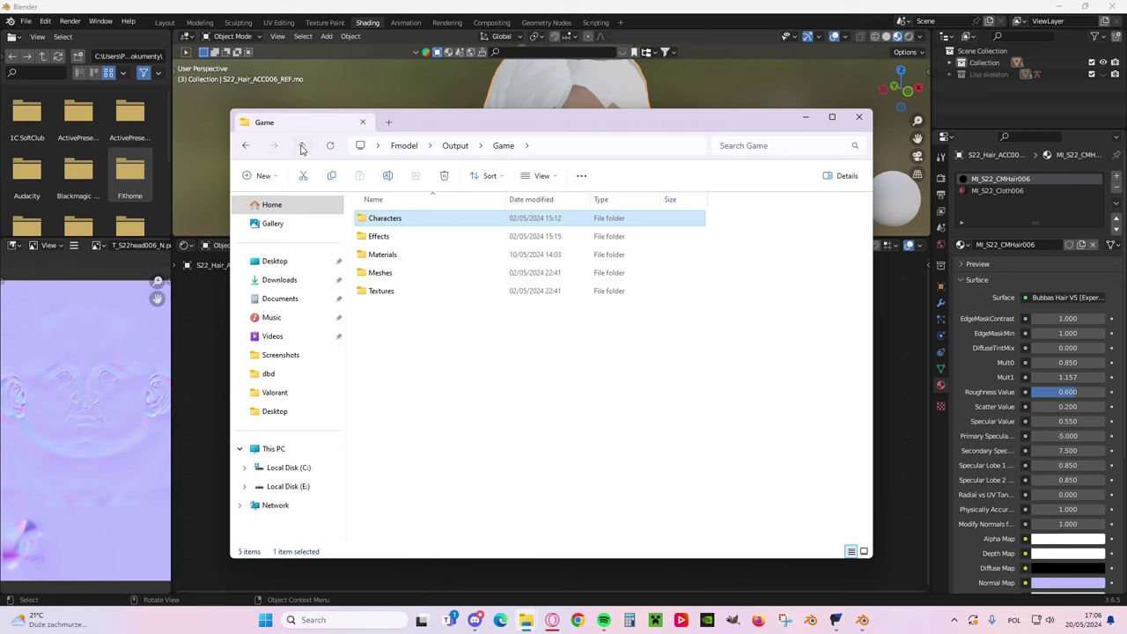
click(303, 148)
click(303, 148)
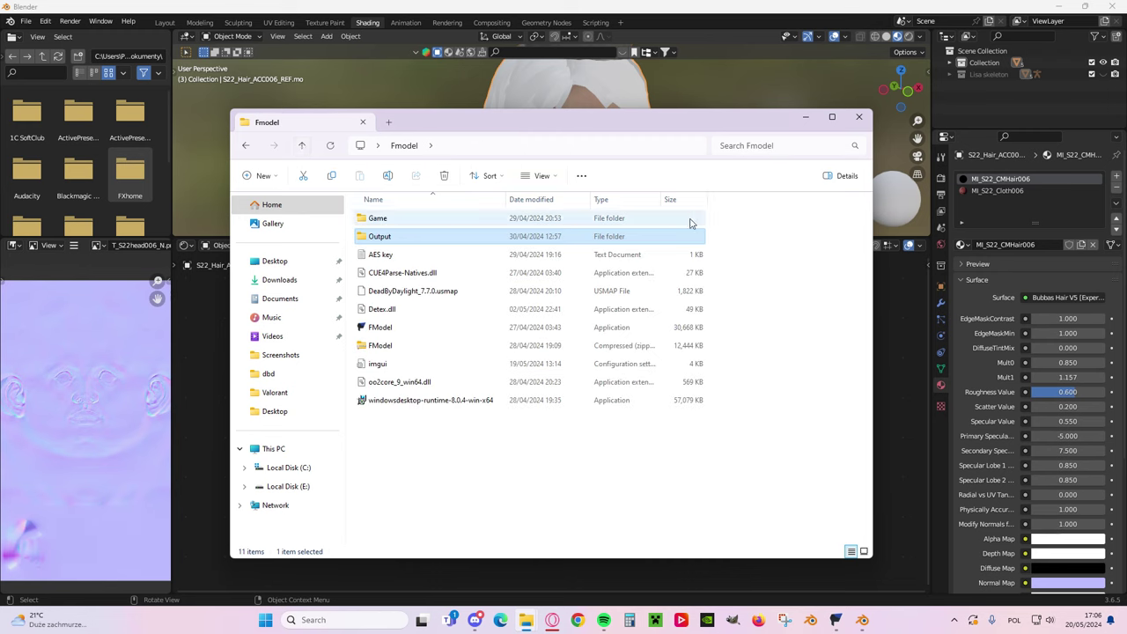
double_click(387, 236)
double_click(388, 272)
double_click(420, 218)
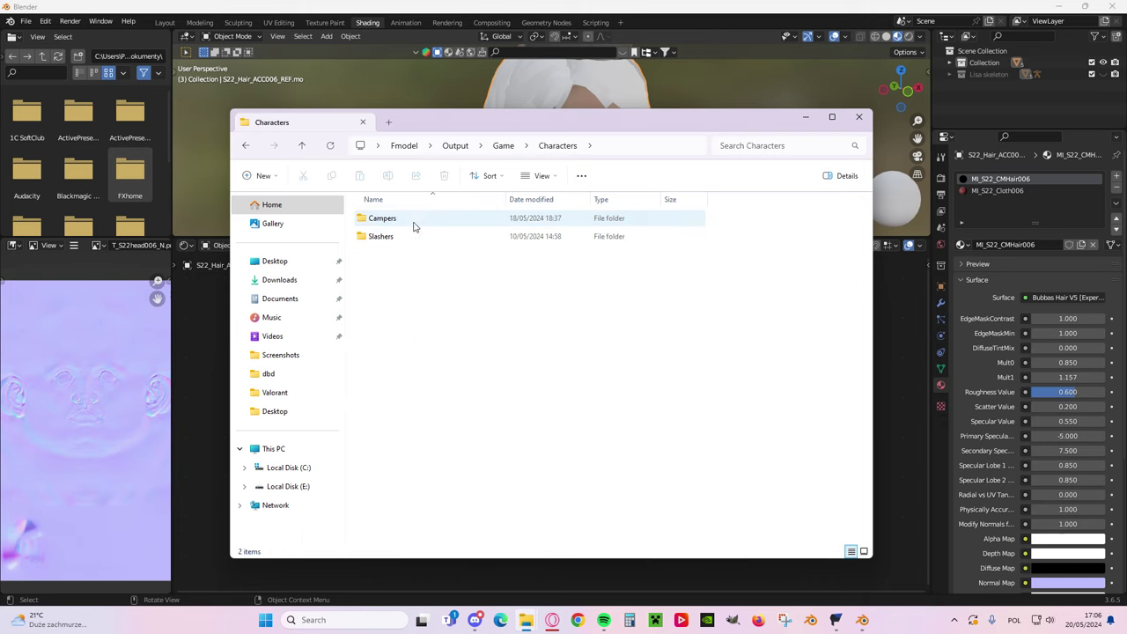
double_click(401, 224)
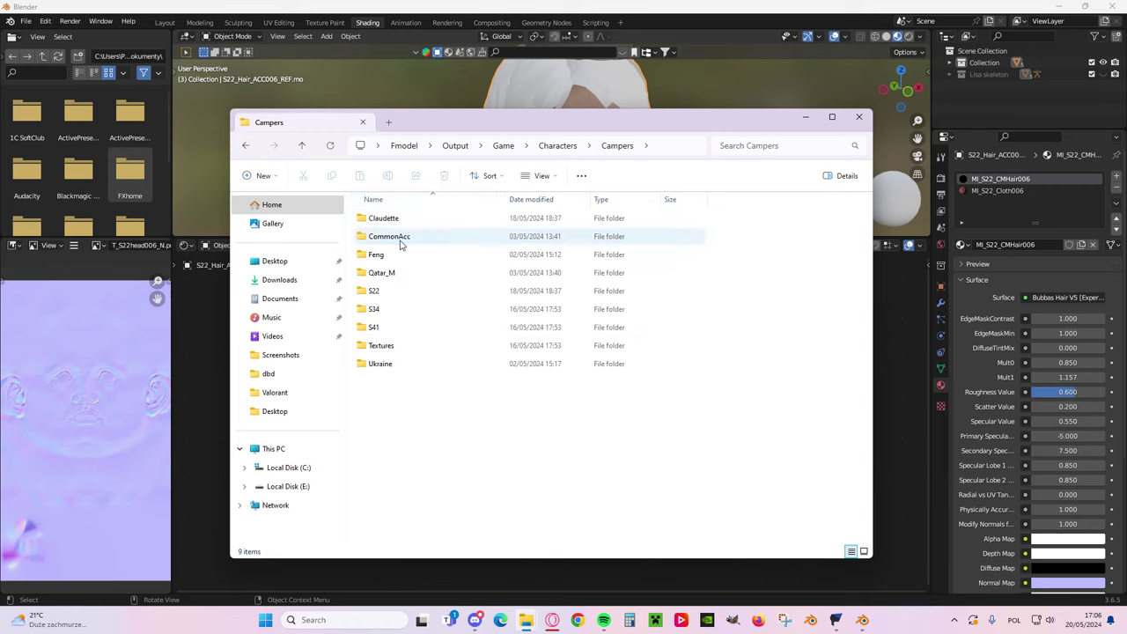
double_click(445, 238)
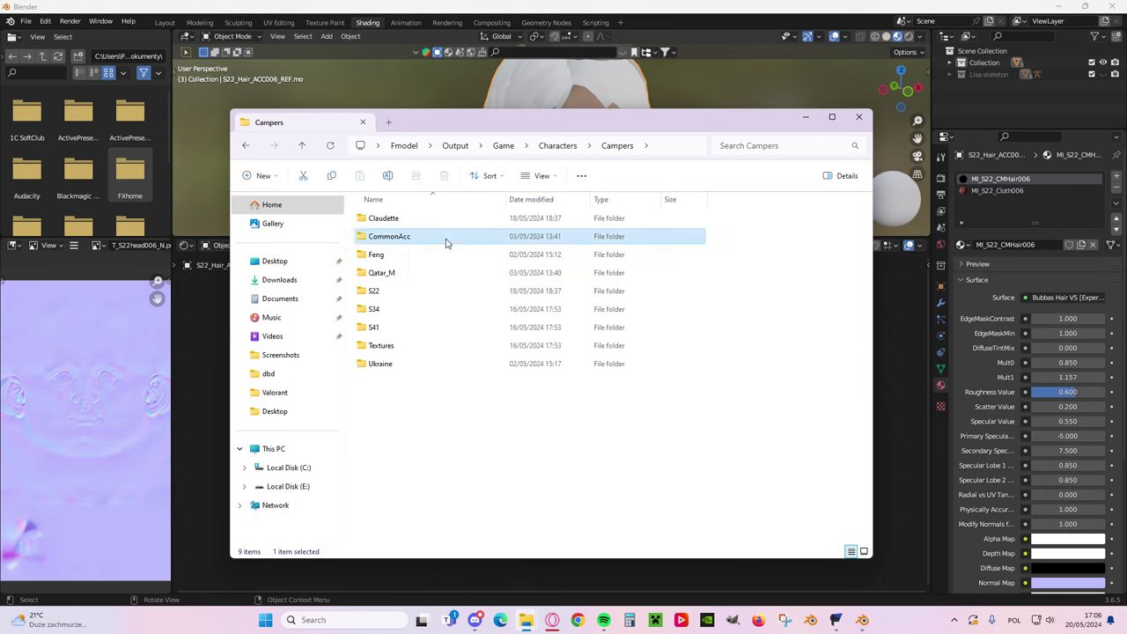
double_click(425, 237)
double_click(436, 220)
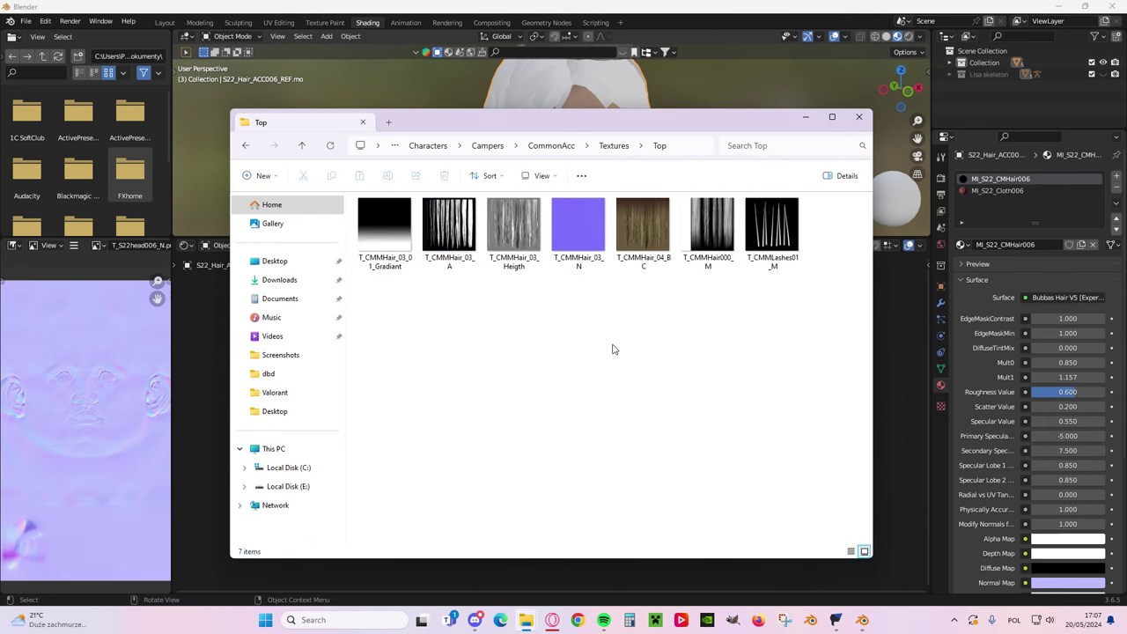
- Add the T_CMMHair_04_BC image from the Top folder to the hair material's node graph
drag(648, 129, 559, 290)
drag(636, 290, 885, 166)
drag(973, 264, 373, 408)
drag(884, 160, 581, 156)
click(819, 150)
- Connect the Color of T_CMMHair_04_BC to the hair shader's Diffuse Map and reposition the texture node beside the shader
middle_drag(376, 412, 430, 351)
scroll(431, 350, up, 1)
scroll(486, 322, up, 3)
drag(458, 302, 484, 392)
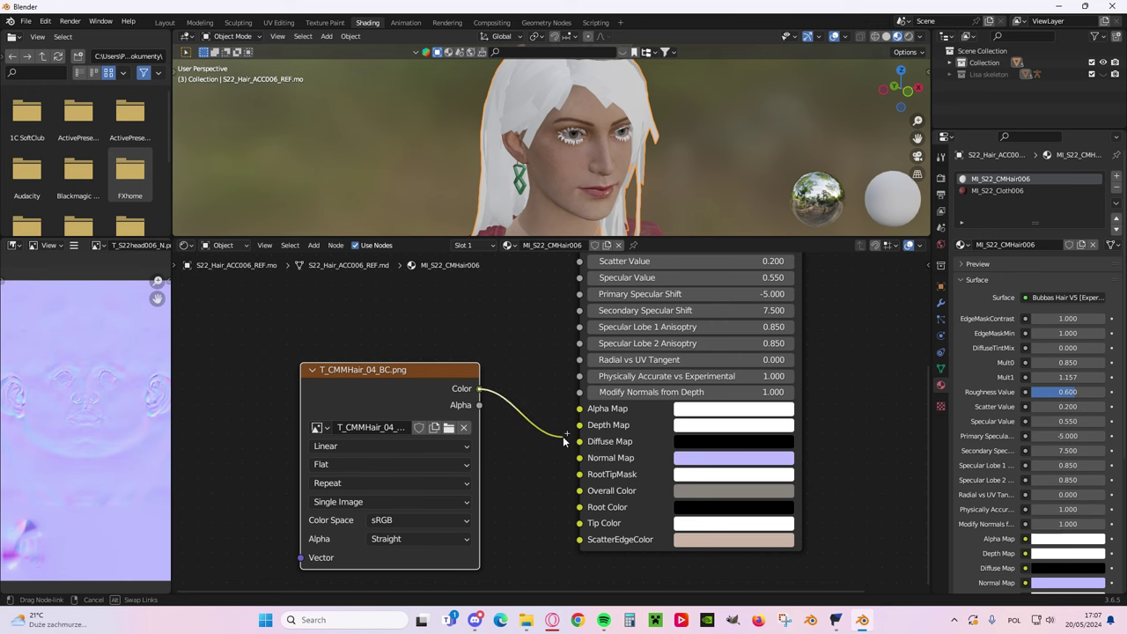
drag(563, 436, 578, 441)
drag(435, 388, 379, 386)
middle_drag(528, 201, 551, 152)
scroll(471, 338, down, 1)
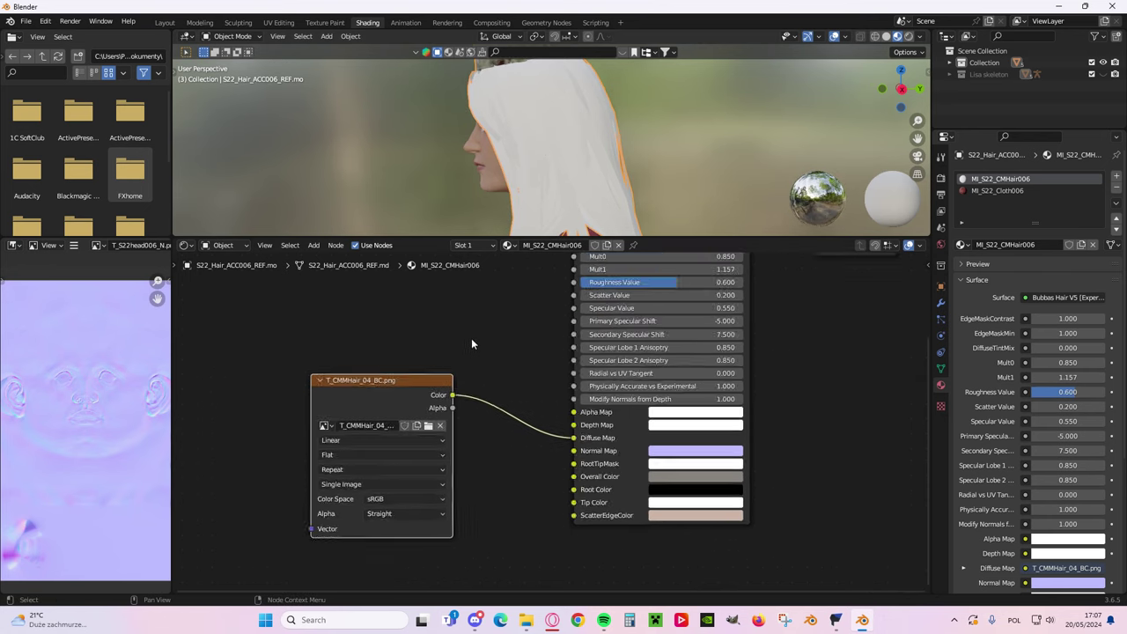
scroll(471, 338, down, 2)
middle_drag(491, 364, 514, 358)
drag(445, 383, 445, 335)
scroll(511, 401, down, 3)
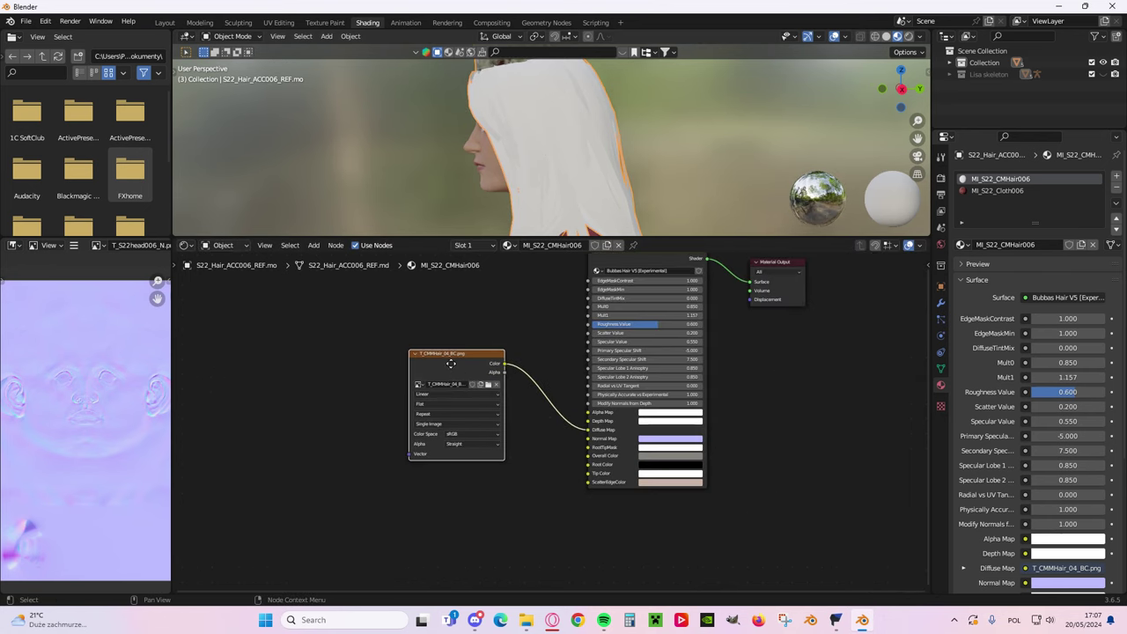
- Add the T_CMMHair_03_N image to the hair material and connect its Color to the hair shader's Normal Map
mouse_move(528, 621)
click(617, 555)
click(569, 364)
drag(559, 151, 711, 155)
drag(757, 264, 587, 439)
click(984, 149)
- Set the hair shader's DiffuseTintMix to 1.000 and check the textured hair on the character
middle_drag(579, 121, 514, 402)
scroll(542, 334, up, 2)
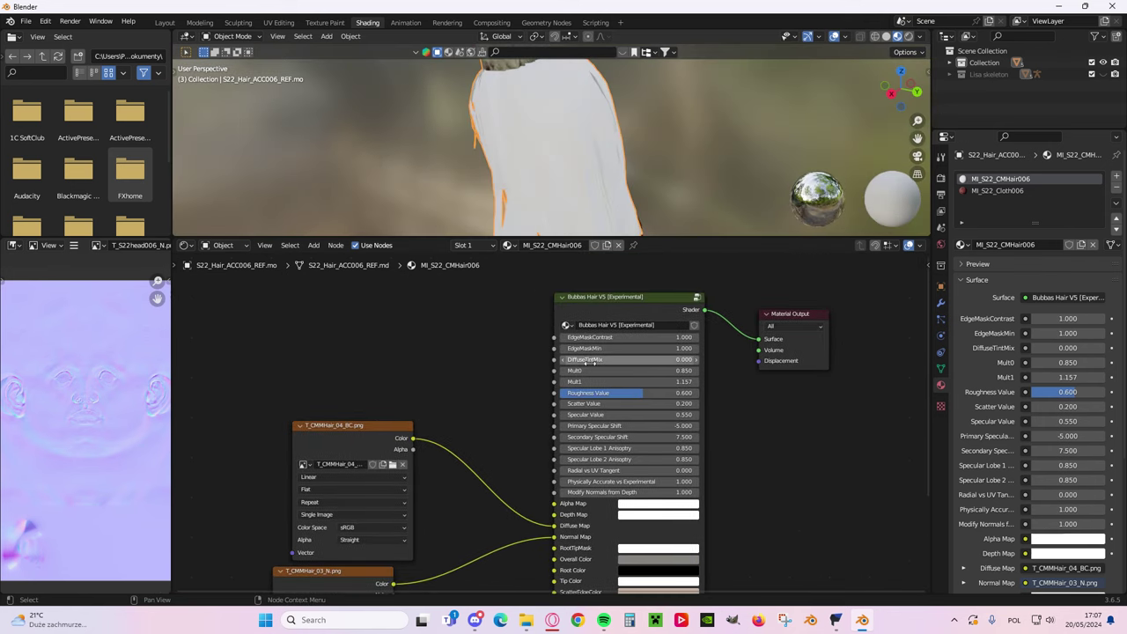
drag(582, 361, 678, 361)
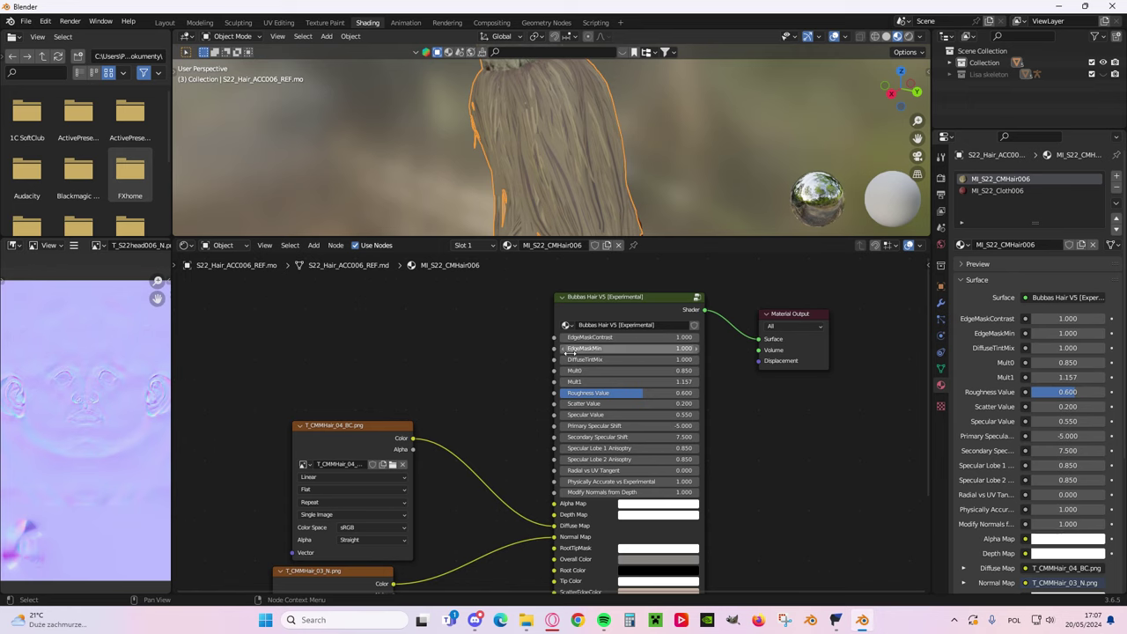
middle_drag(572, 154, 617, 149)
- Add the T_CMMHair_03_A image from the Top folder to the hair material's node graph
middle_drag(510, 408, 561, 354)
mouse_move(526, 620)
click(647, 564)
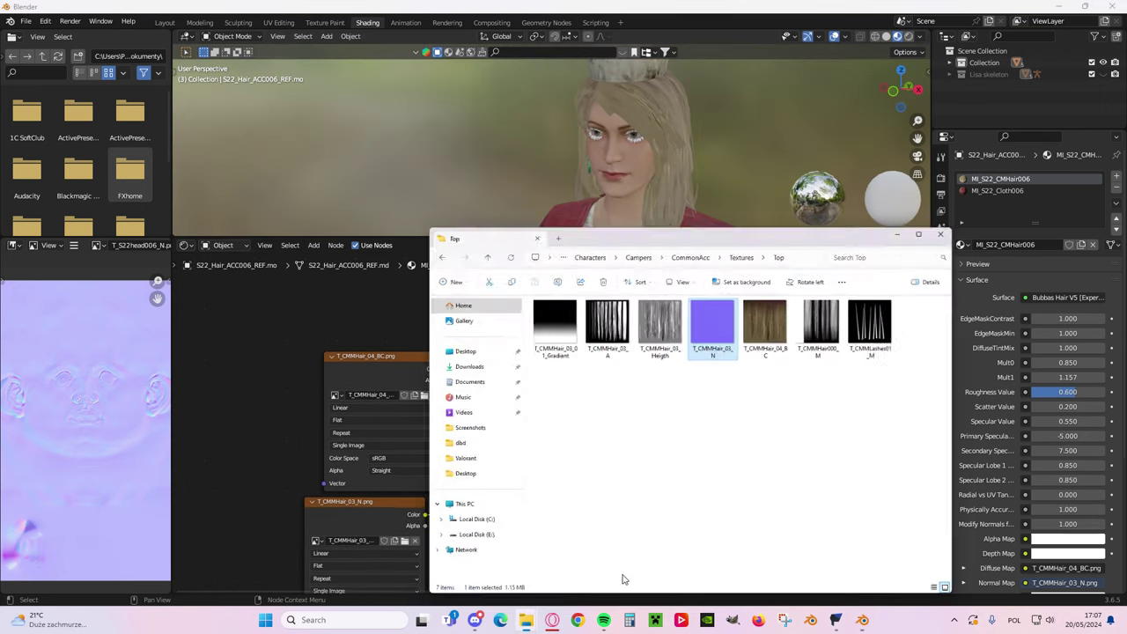
drag(756, 157, 886, 111)
drag(773, 232, 371, 297)
drag(805, 113, 583, 124)
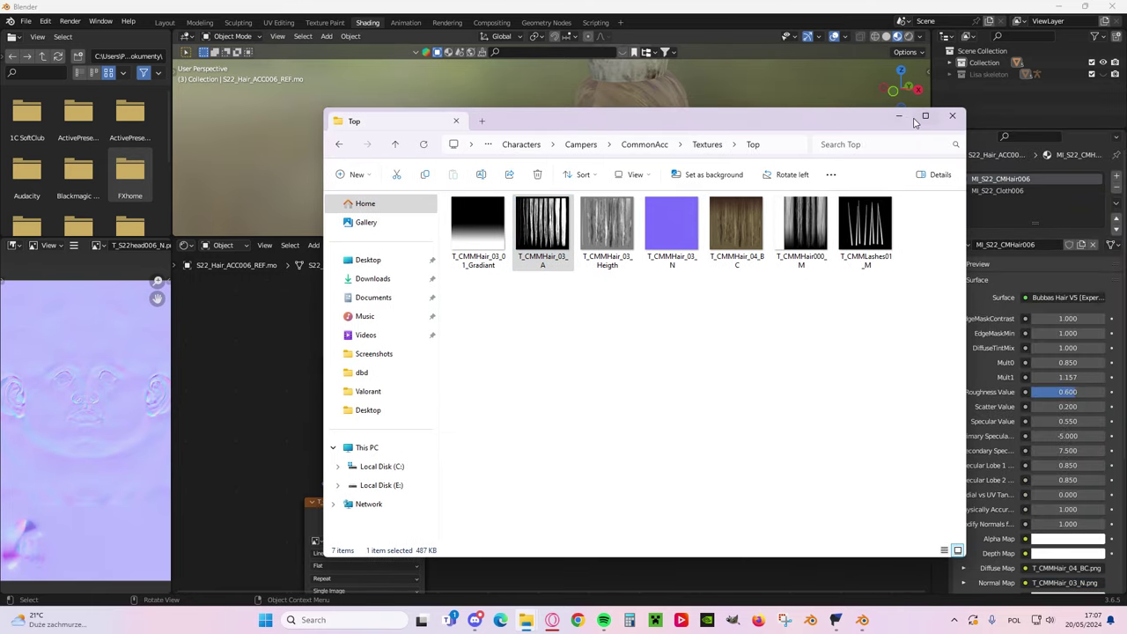
click(921, 119)
click(1084, 11)
click(902, 113)
- Connect the Color of T_CMMHair_03_A to the hair shader's Alpha Map and check the hair strands
middle_drag(451, 351, 445, 402)
scroll(445, 401, down, 3)
drag(416, 357, 577, 496)
scroll(431, 317, up, 4)
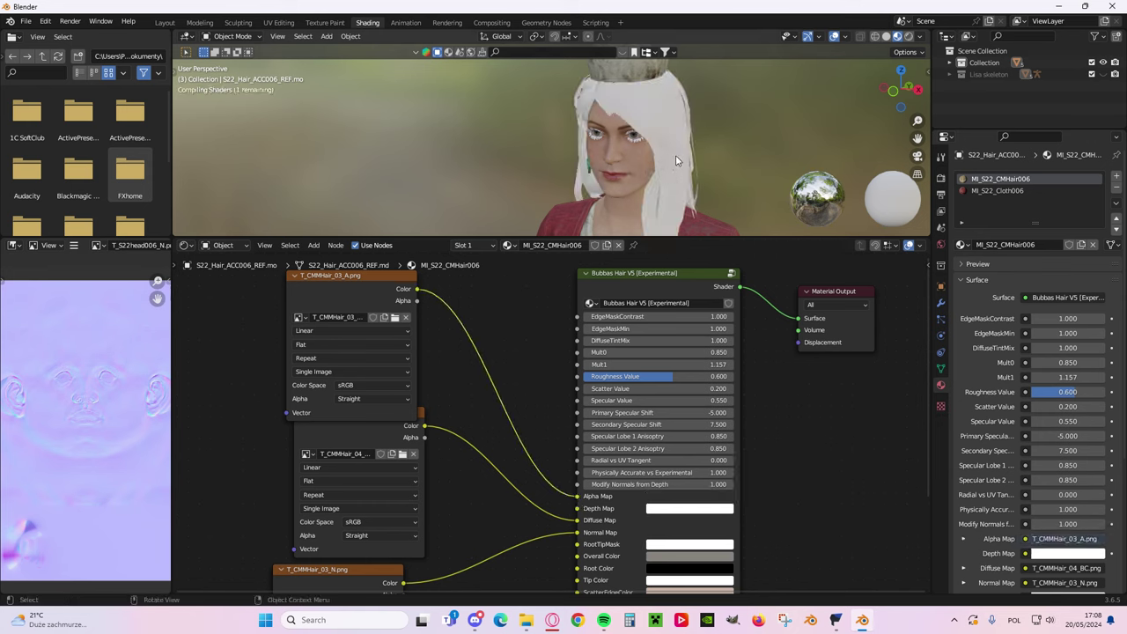
middle_drag(679, 161, 578, 154)
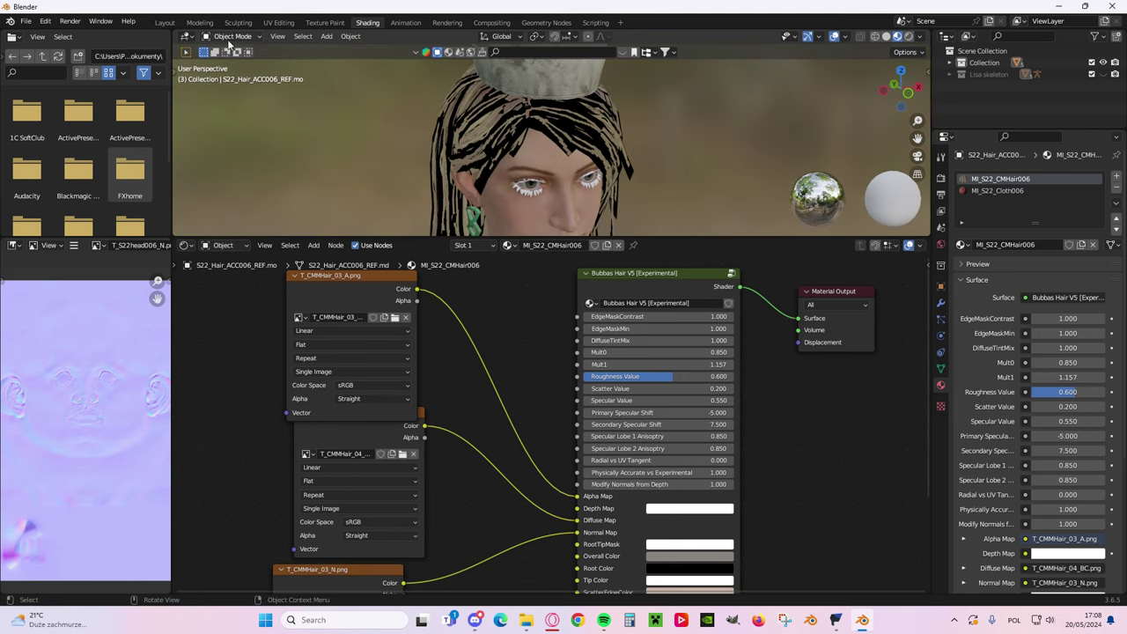
- Examine the character's hair from several sides with rendered shading in the Layout workspace
click(165, 22)
middle_drag(515, 258, 687, 201)
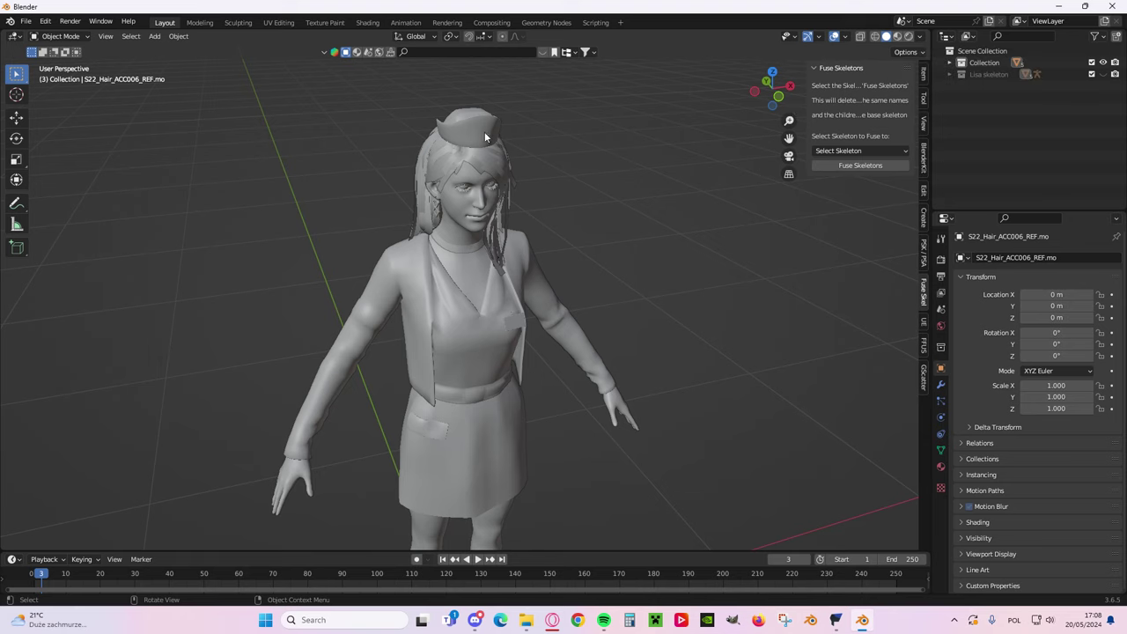
middle_drag(480, 200, 523, 173)
click(907, 36)
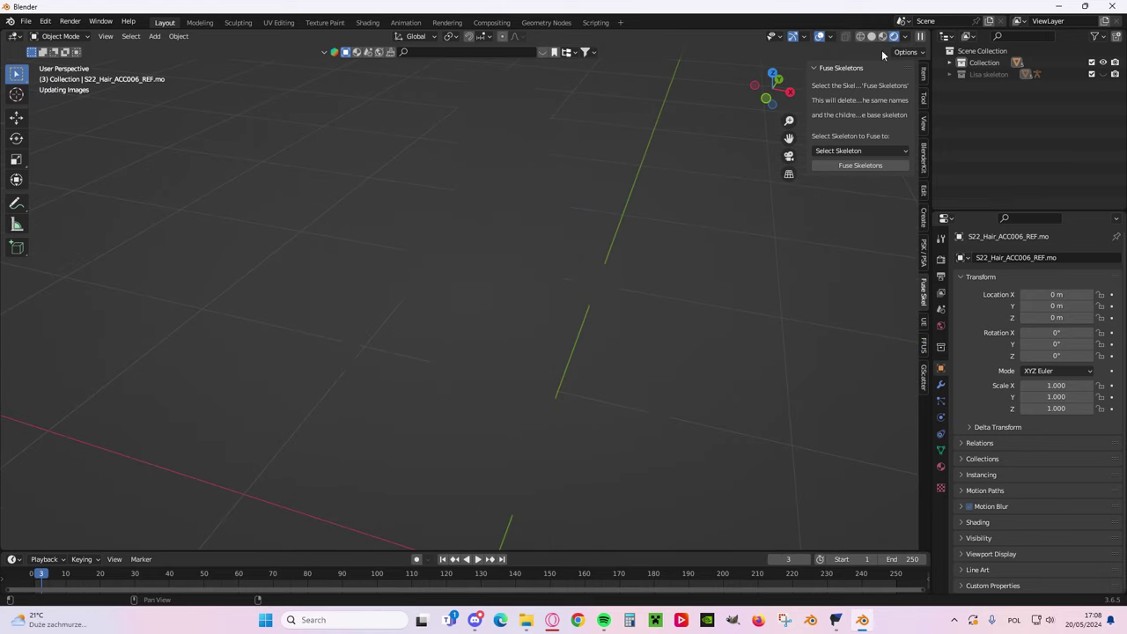
middle_drag(579, 170, 426, 168)
shift+middle_drag(590, 118, 507, 251)
scroll(508, 251, up, 5)
shift+middle_drag(496, 190, 615, 302)
scroll(411, 266, down, 2)
scroll(528, 287, down, 3)
middle_drag(516, 282, 455, 289)
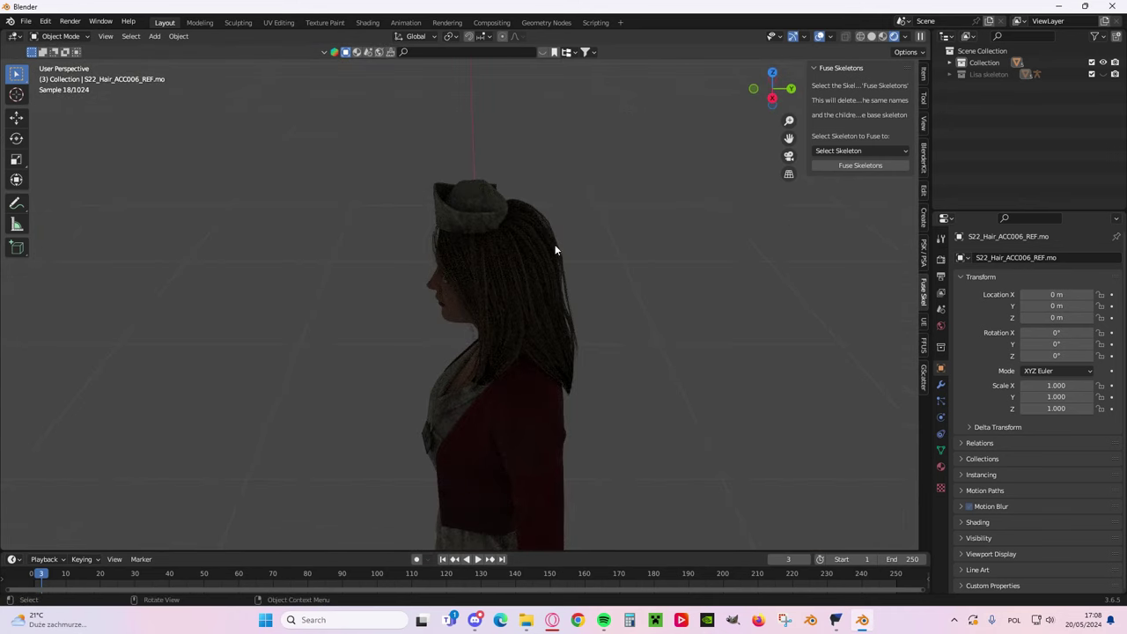
scroll(511, 253, up, 5)
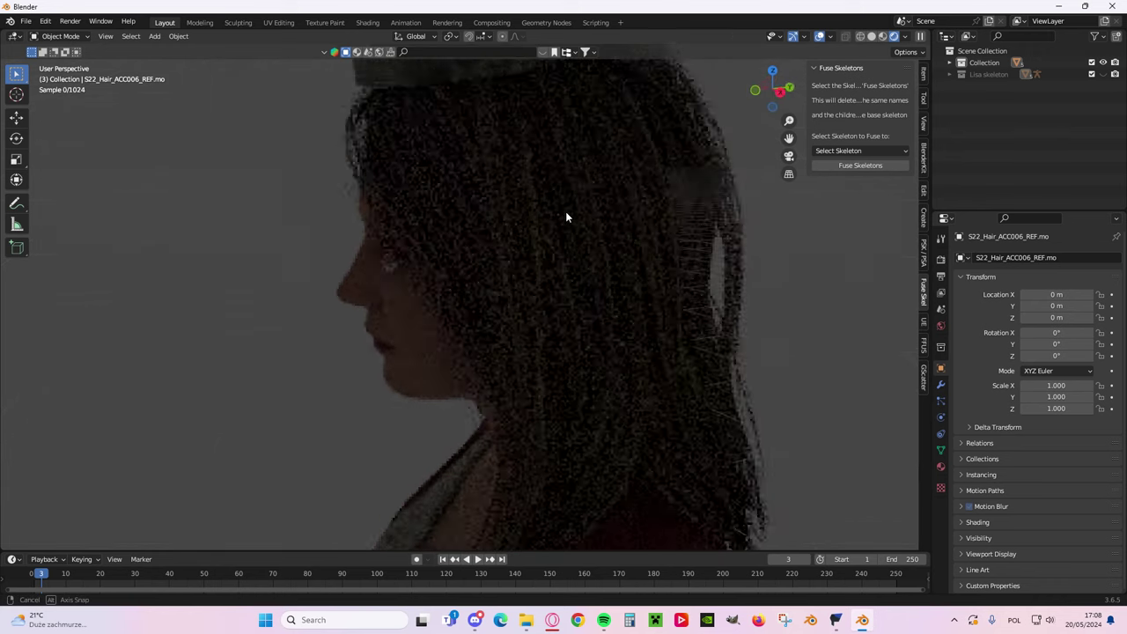
middle_drag(566, 212, 607, 208)
scroll(609, 220, down, 6)
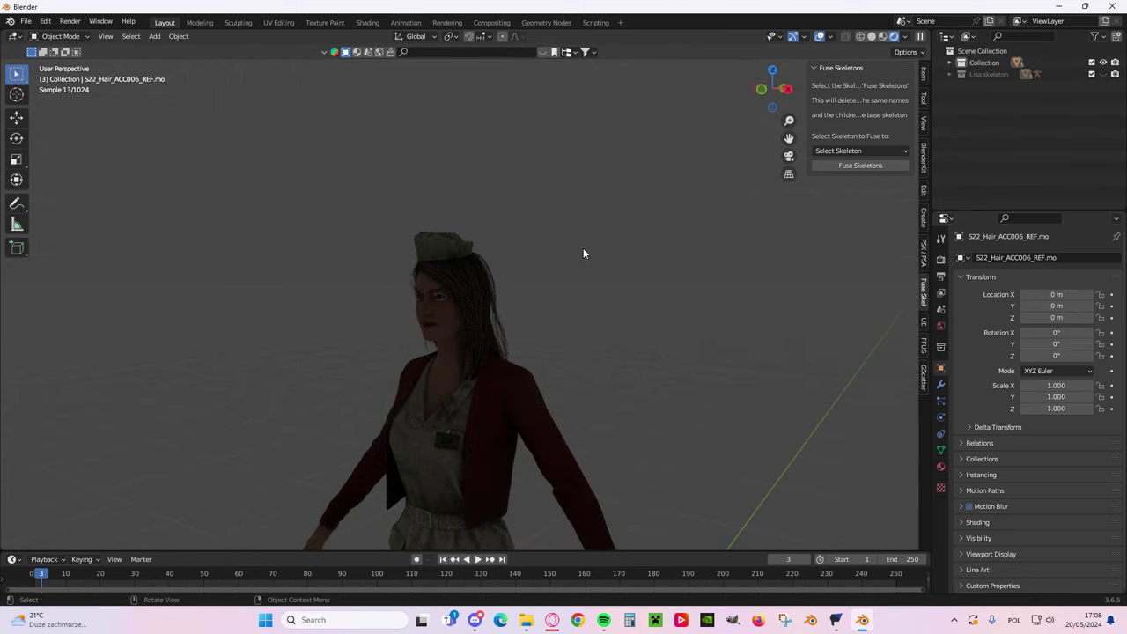
- Compare the hair in rendered shading and material preview back in the Shading workspace
click(370, 23)
middle_drag(608, 160, 780, 88)
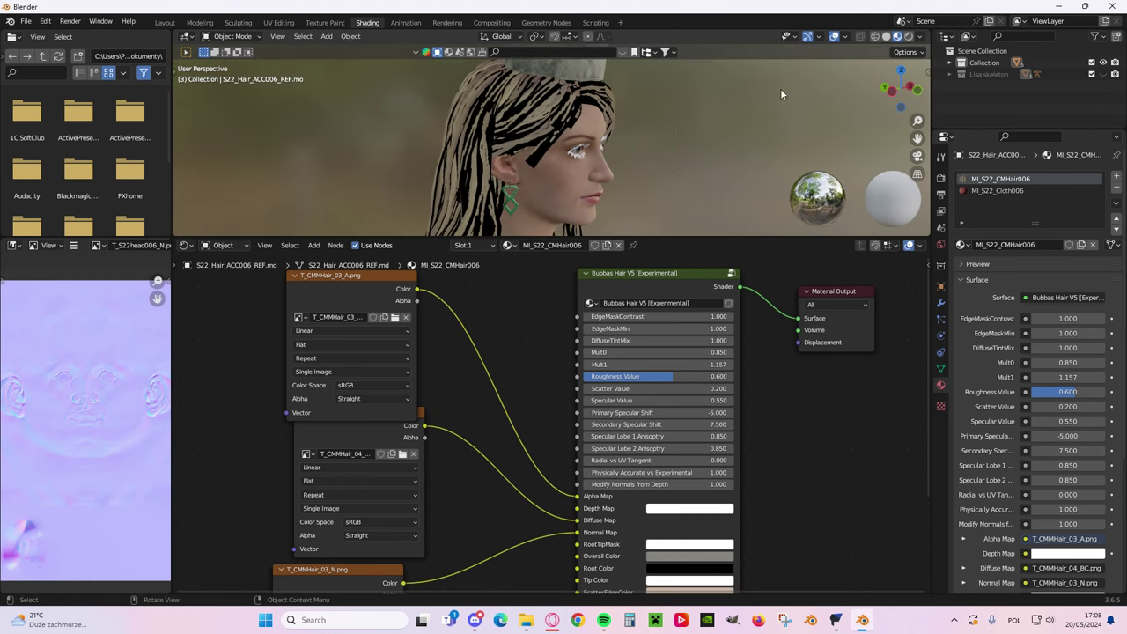
click(909, 36)
middle_drag(562, 105, 507, 119)
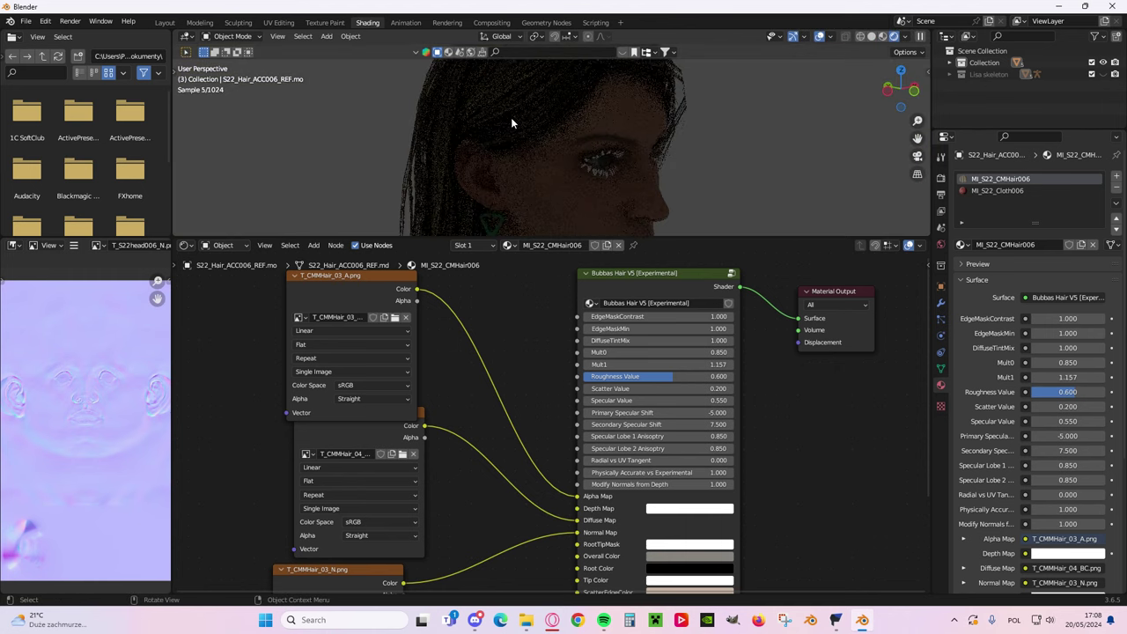
click(884, 37)
- Select the head mesh and enable nodes for its MI_S22Lashes006 material
mouse_move(670, 163)
middle_down()
mouse_move(626, 168)
mouse_move(620, 180)
middle_up()
scroll(620, 180, up, 3)
mouse_move(620, 181)
shift+middle_down()
mouse_move(626, 144)
mouse_move(620, 159)
mouse_move(557, 164)
shift+middle_up()
click(608, 165)
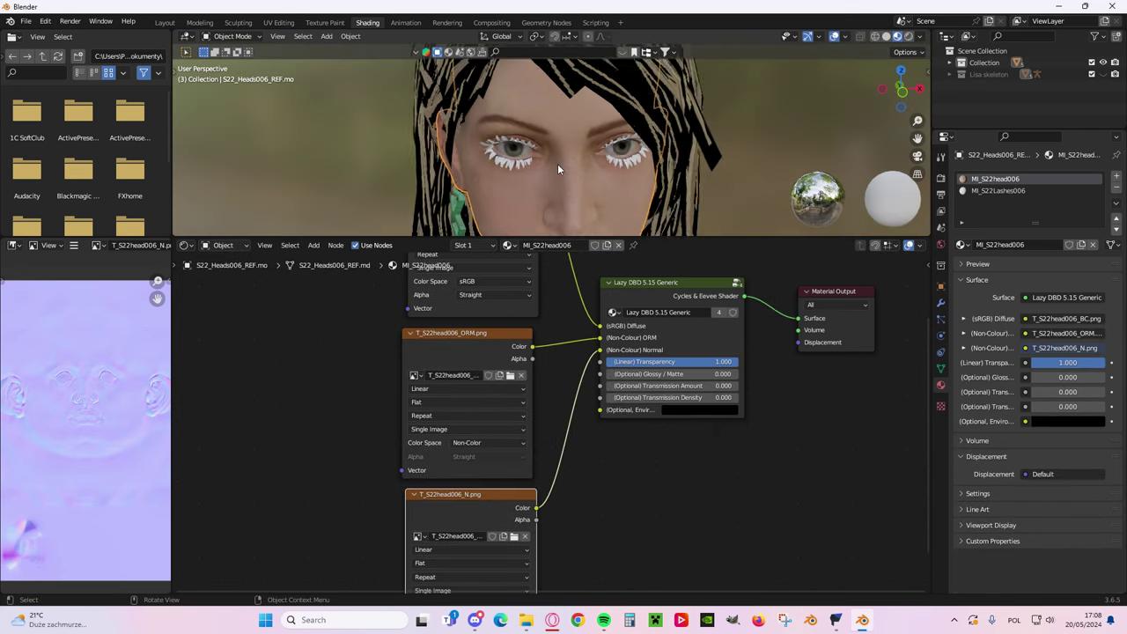
scroll(557, 163, down, 1)
scroll(583, 165, down, 2)
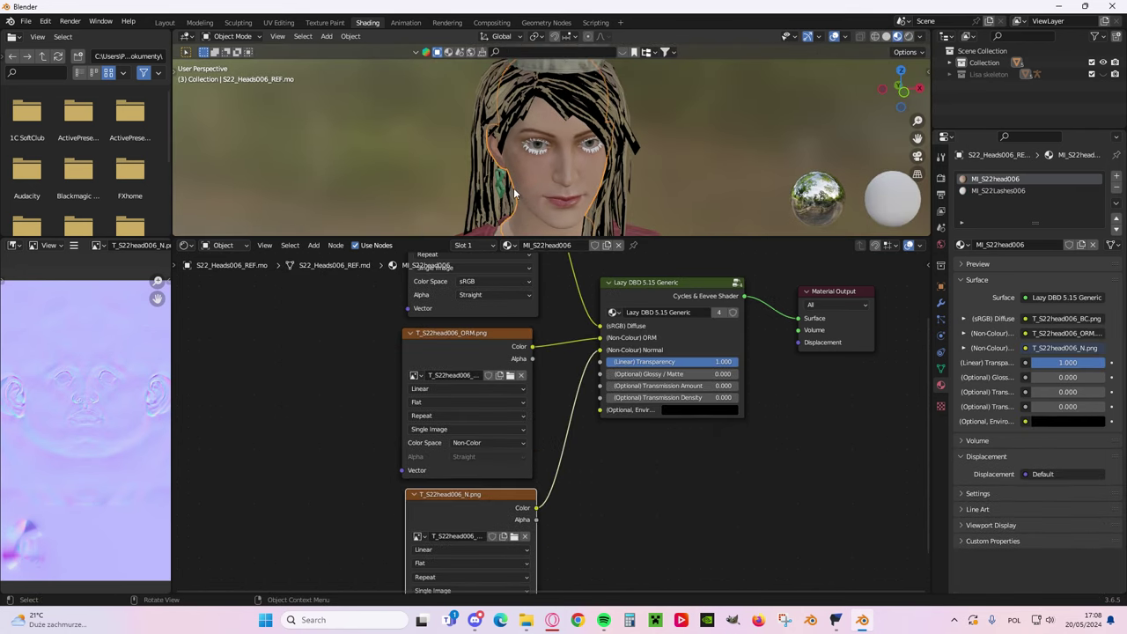
click(1019, 190)
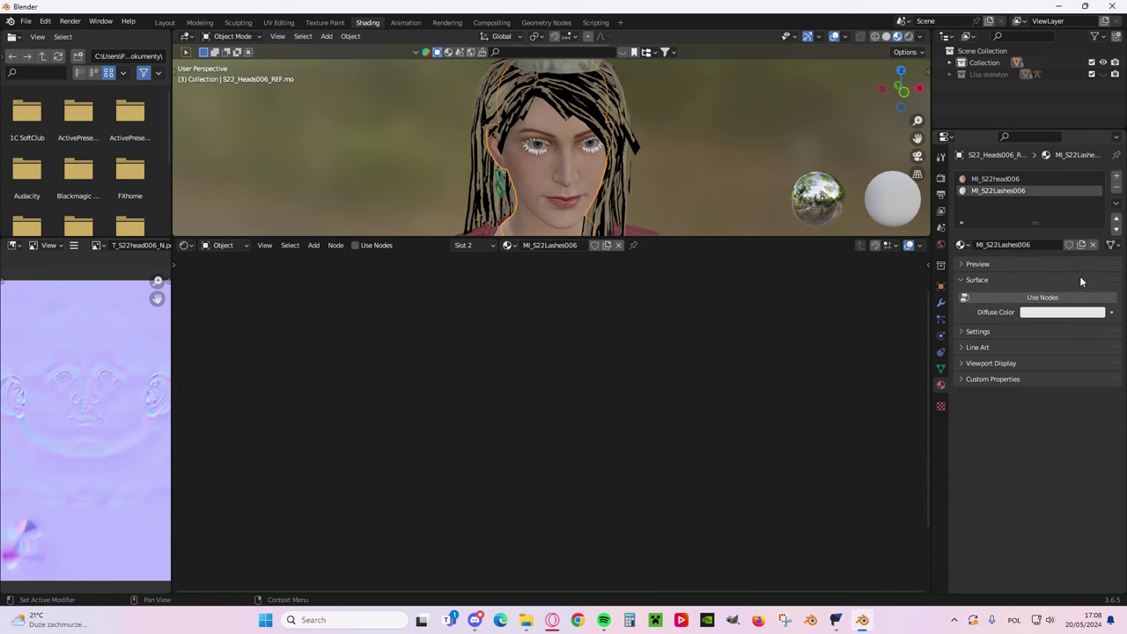
click(1057, 296)
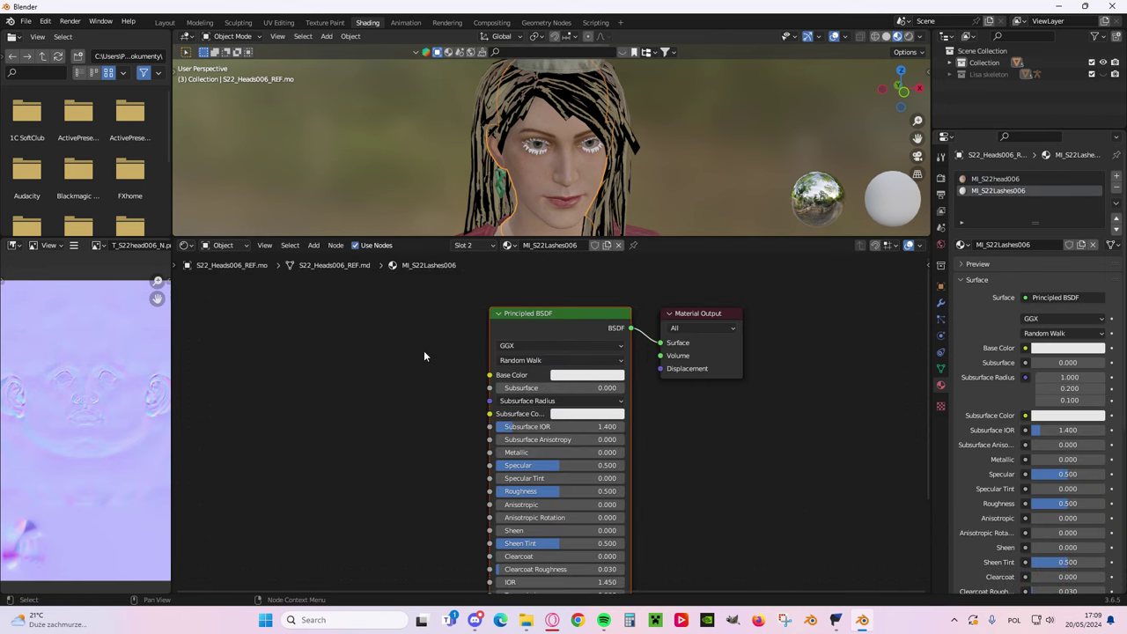
- Try a black base colour on the eyelash material and examine the lashes close up in rendered shading
click(580, 377)
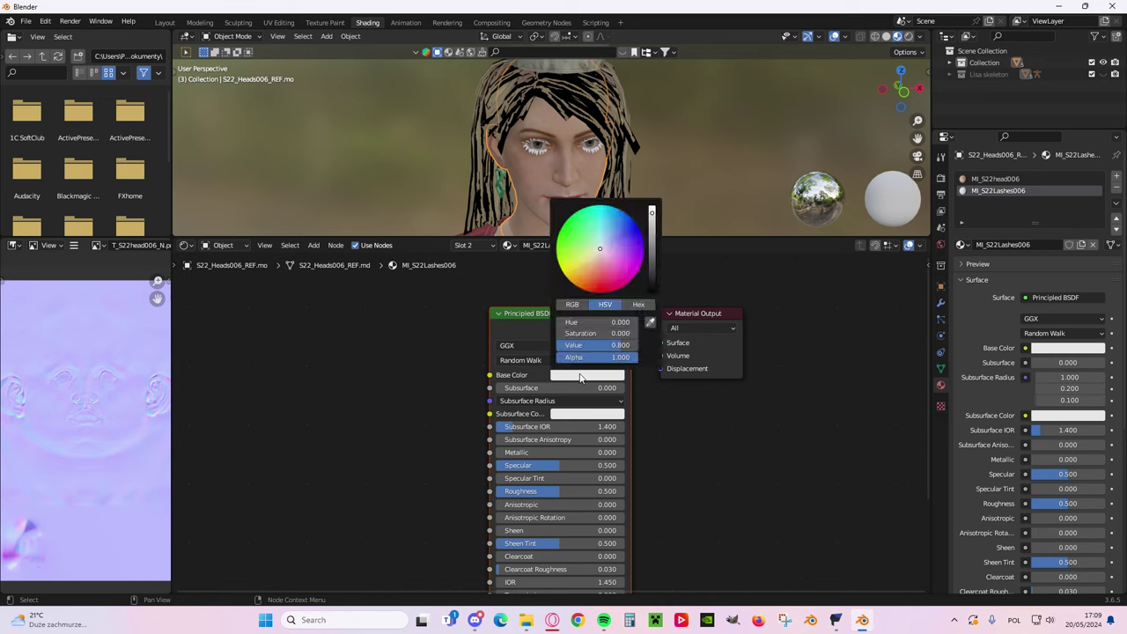
drag(651, 249, 652, 292)
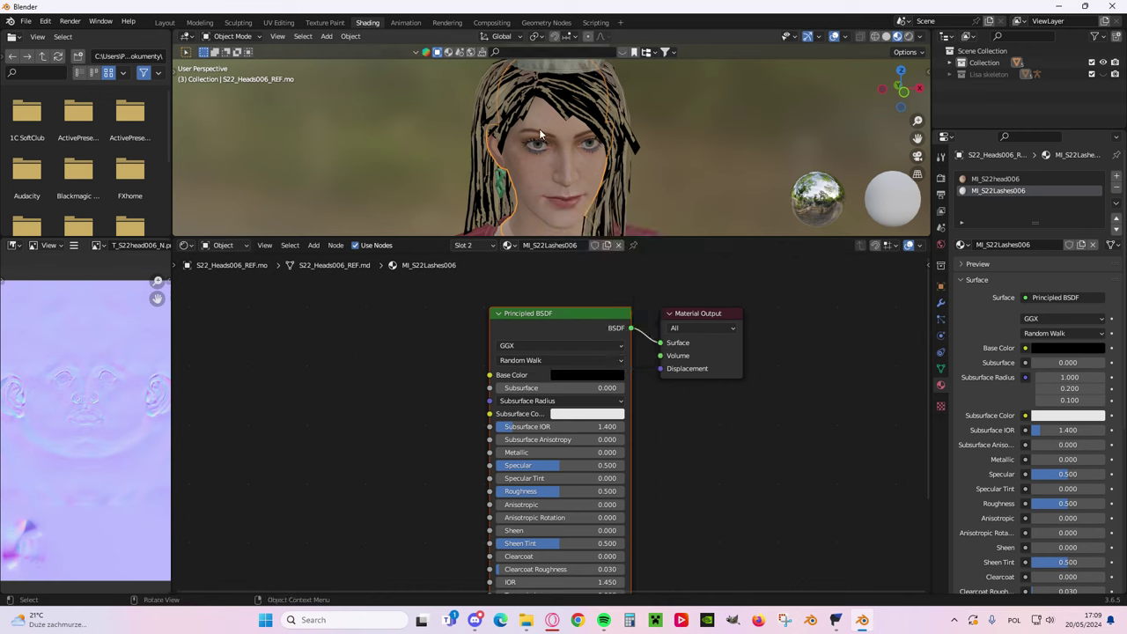
middle_drag(517, 133, 611, 133)
scroll(611, 133, up, 4)
click(912, 37)
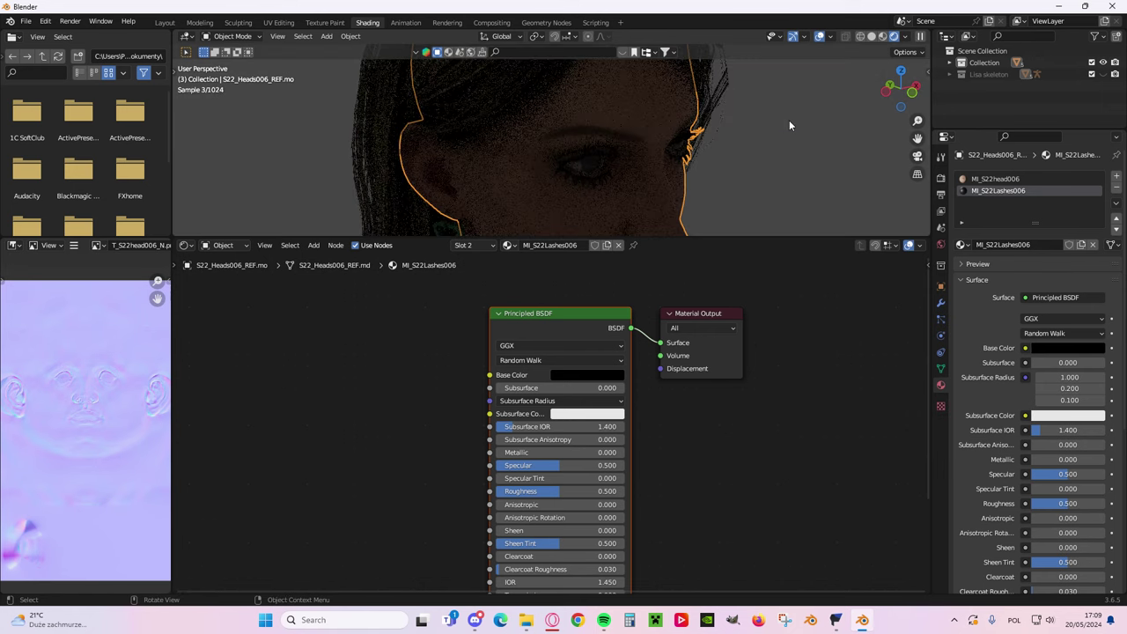
scroll(697, 135, up, 5)
shift+middle_drag(759, 153, 611, 89)
scroll(674, 139, up, 3)
mouse_move(574, 123)
middle_down()
mouse_move(565, 129)
mouse_move(617, 135)
mouse_move(591, 160)
middle_up()
scroll(572, 153, up, 2)
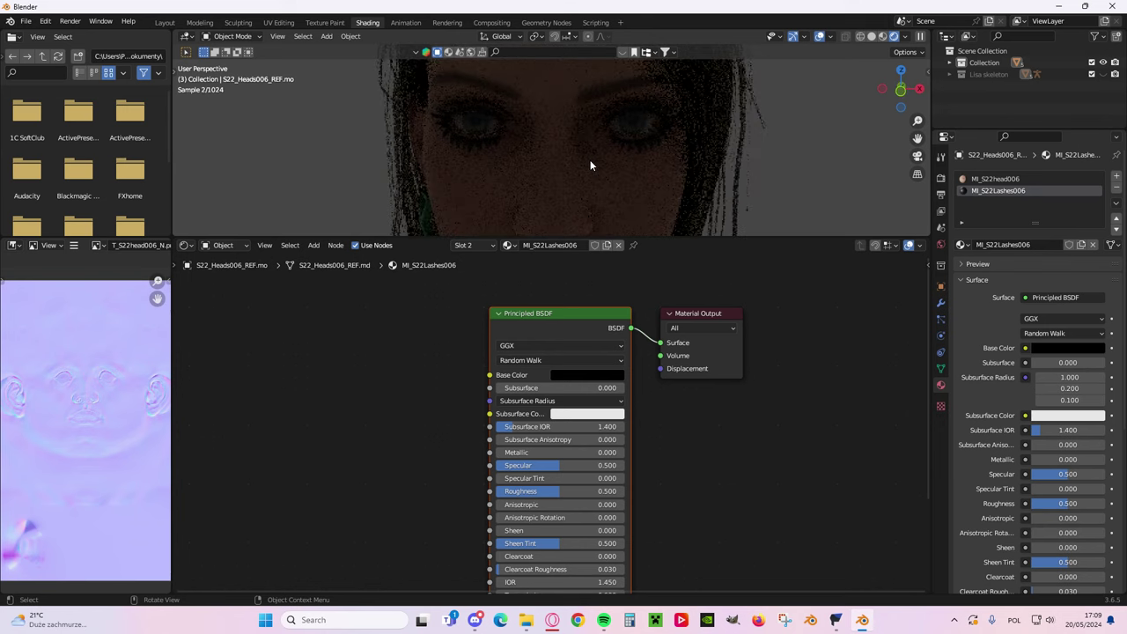
scroll(591, 159, down, 3)
click(884, 37)
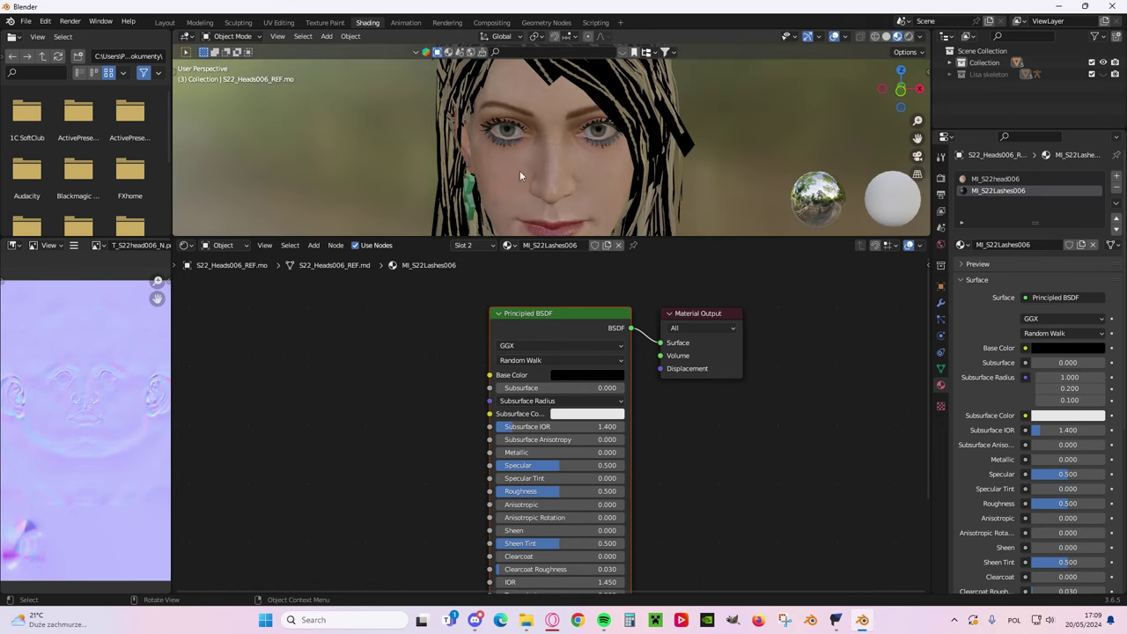
- Brighten the eyelash material's base colour back to near-white
click(578, 375)
drag(642, 281, 651, 210)
scroll(430, 375, down, 3)
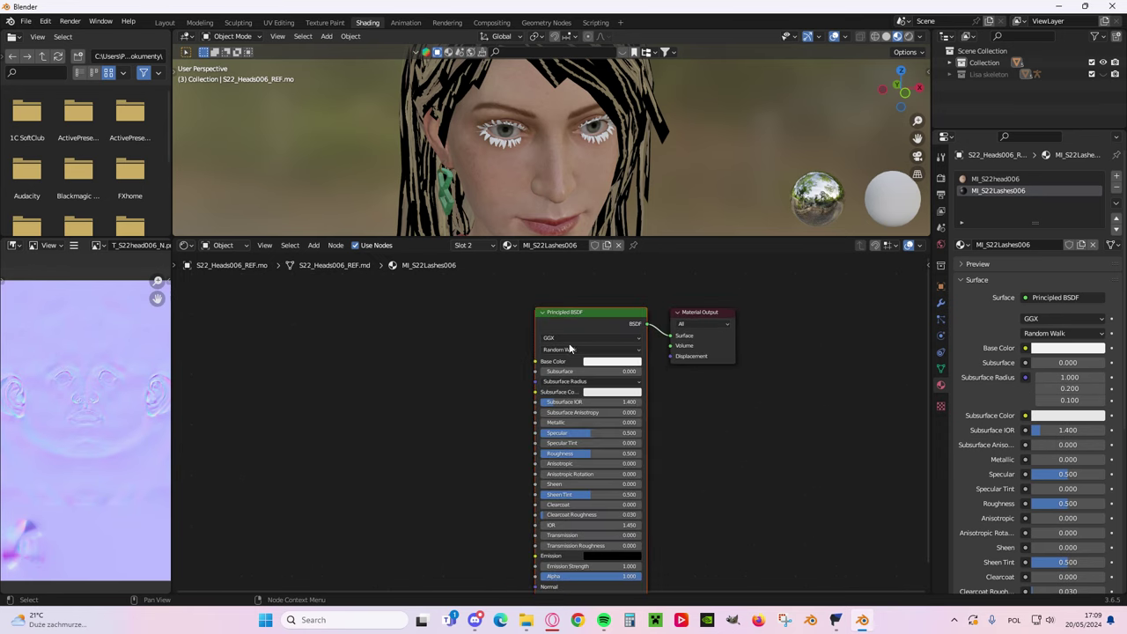
- Replace the eyelash material's Principled BSDF with a widened Bubbas Hair V5 [Experimental] group whose Shader output feeds the Material Output's Surface
key(x)
key(shift+a)
click(568, 345)
text(bubba)
click(641, 369)
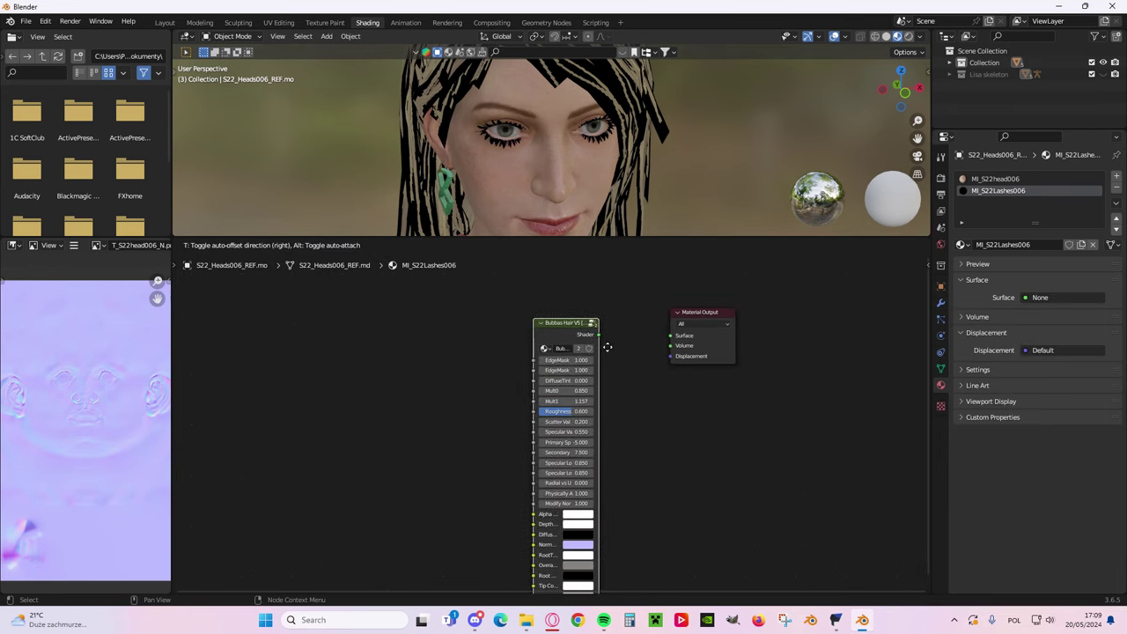
drag(598, 335, 670, 335)
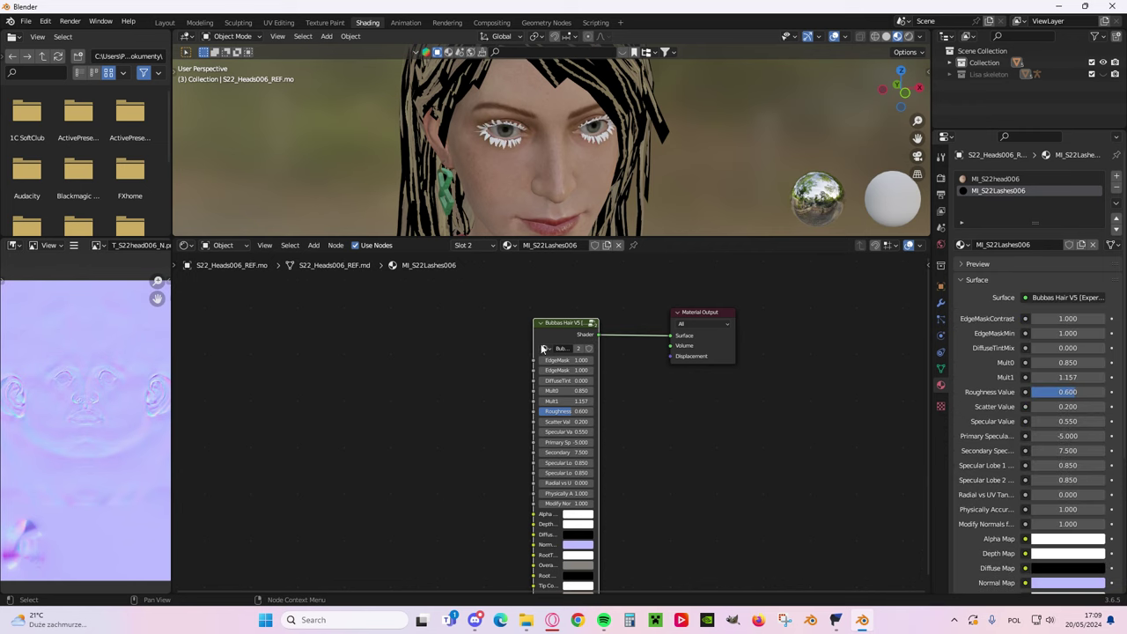
drag(533, 338, 464, 339)
- Bring in the T_CMMLashes01_M texture and feed its Color into the hair group's Alpha Map, with DiffuseTintMix set to 1
middle_drag(642, 438, 776, 337)
scroll(699, 389, up, 3)
middle_drag(777, 447, 785, 415)
mouse_move(523, 628)
click(621, 555)
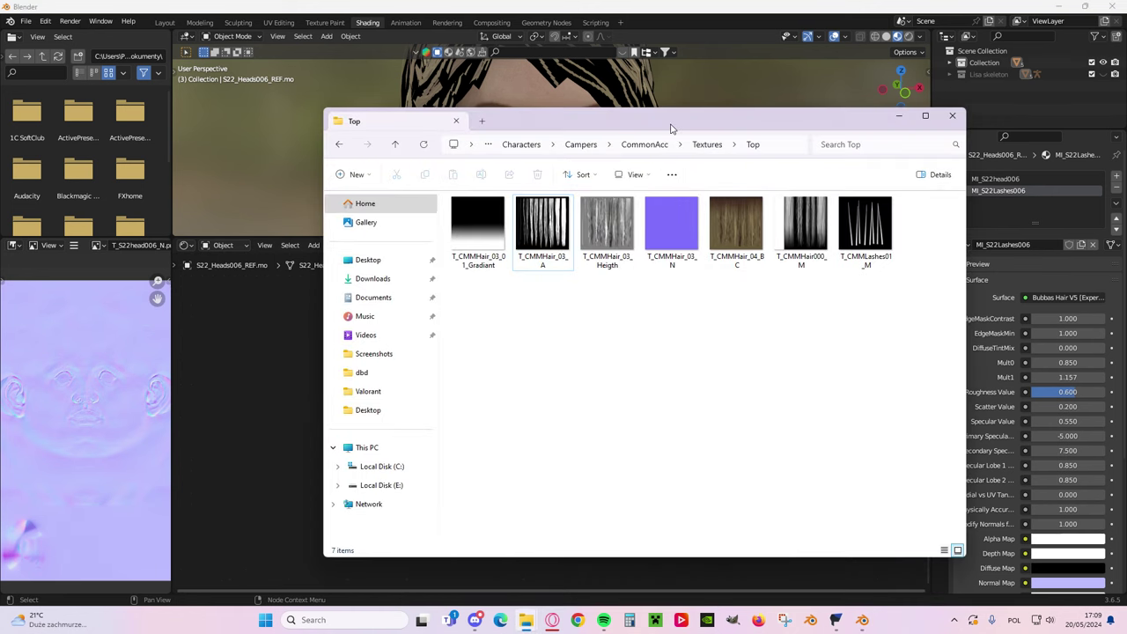
drag(670, 129, 788, 134)
drag(984, 237, 558, 430)
click(1019, 123)
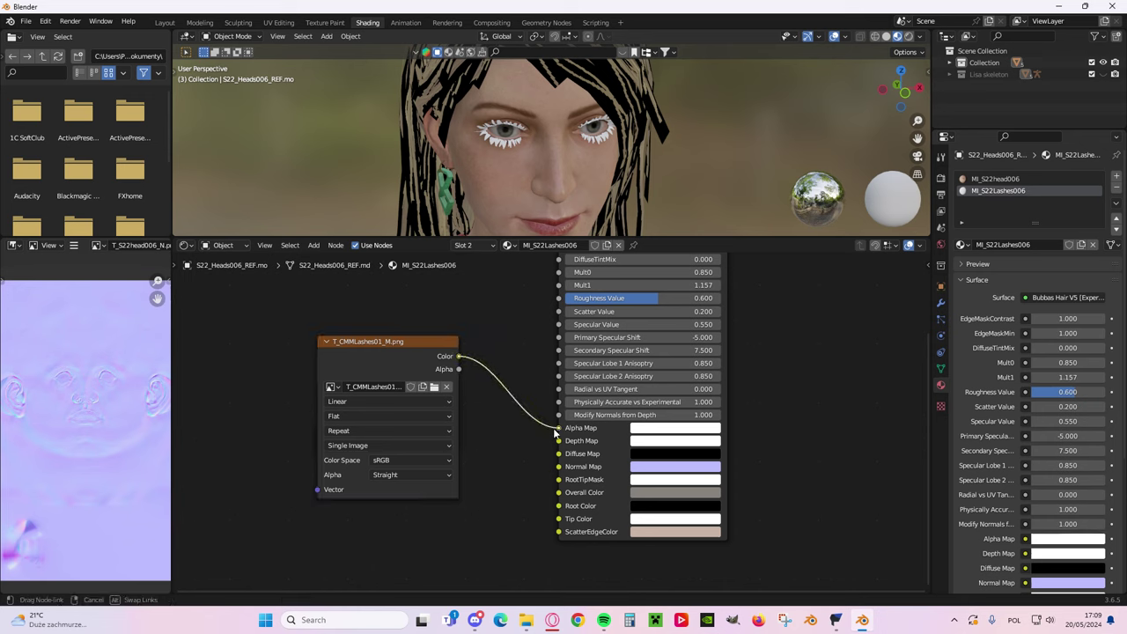
middle_drag(568, 433, 581, 504)
- Examine the eyelashes close up from the side, switching the shading view to rendered mode
middle_drag(530, 188, 632, 204)
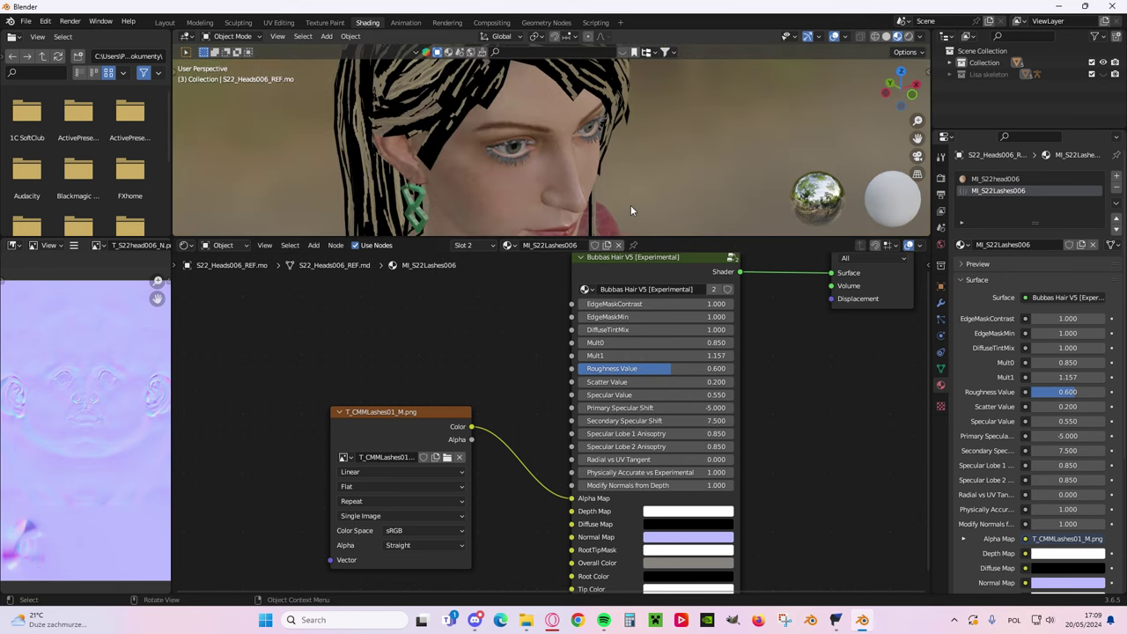
scroll(588, 173, up, 3)
scroll(530, 123, down, 2)
mouse_move(588, 174)
middle_down()
mouse_move(530, 122)
mouse_move(651, 191)
mouse_move(661, 158)
mouse_move(596, 168)
mouse_move(613, 121)
mouse_move(661, 117)
mouse_move(657, 155)
mouse_move(615, 178)
middle_up()
scroll(530, 123, up, 1)
click(908, 37)
scroll(616, 172, down, 4)
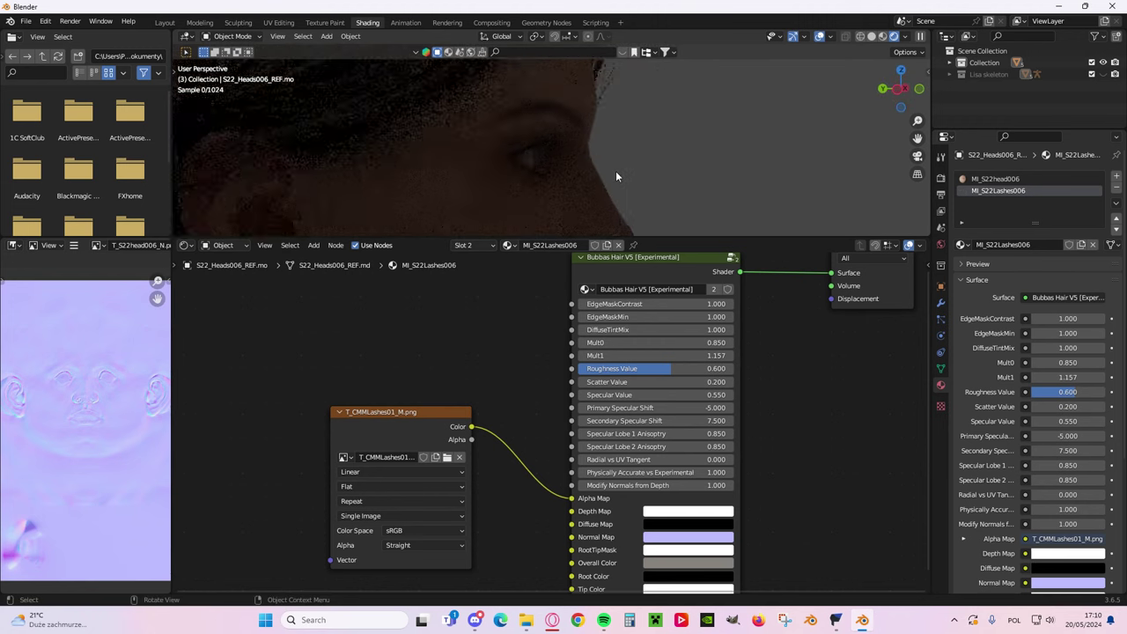
- In the Layout workspace, move the Area.003 light to about X -1.22 m, Y 0.42 m, Z 2.13 m
click(169, 22)
scroll(319, 142, down, 5)
middle_drag(467, 296, 705, 176)
click(764, 104)
middle_drag(548, 237, 553, 257)
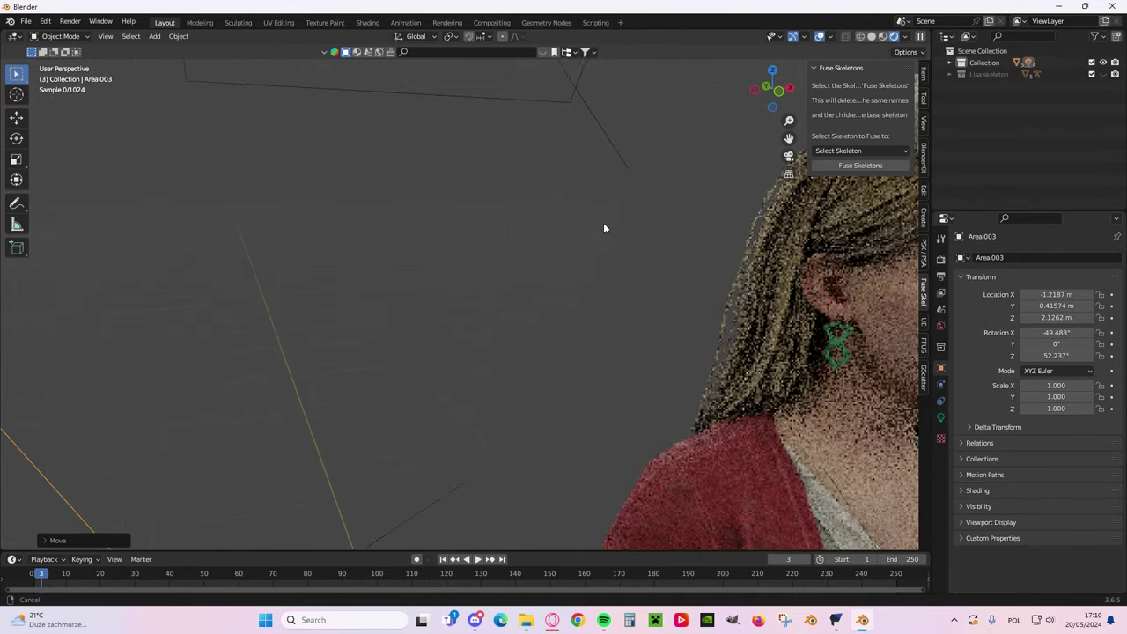
- Examine the lit head, hair and upper body of the character in rendered shading
middle_drag(603, 222, 568, 288)
scroll(568, 268, up, 2)
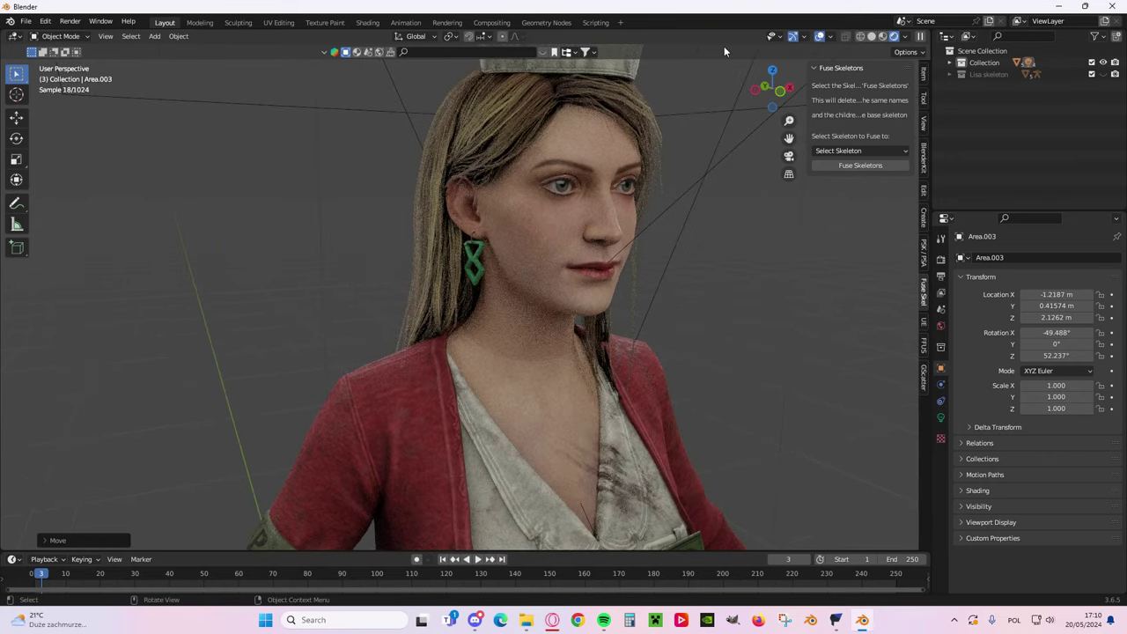
scroll(586, 154, up, 5)
scroll(595, 153, down, 3)
middle_drag(599, 153, 695, 221)
scroll(667, 232, down, 4)
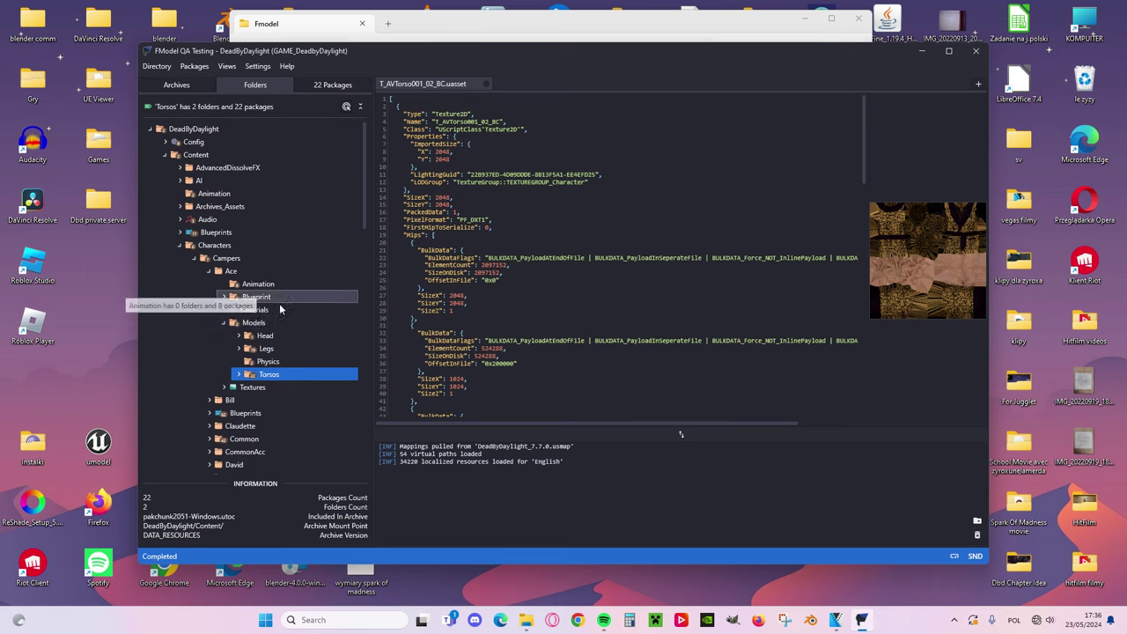
- Switch to FModel, list the Torsos models of Ace and preview AV_Torso001_REF in the 3D viewer
click(253, 323)
click(271, 376)
click(330, 85)
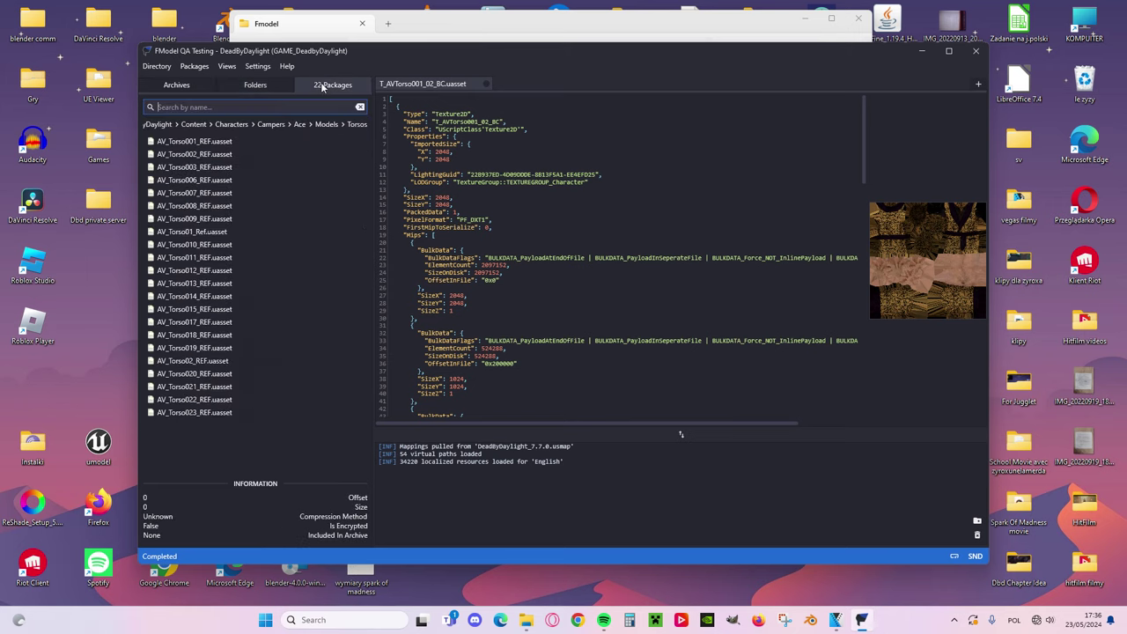
click(213, 145)
double_click(214, 145)
drag(546, 260, 414, 299)
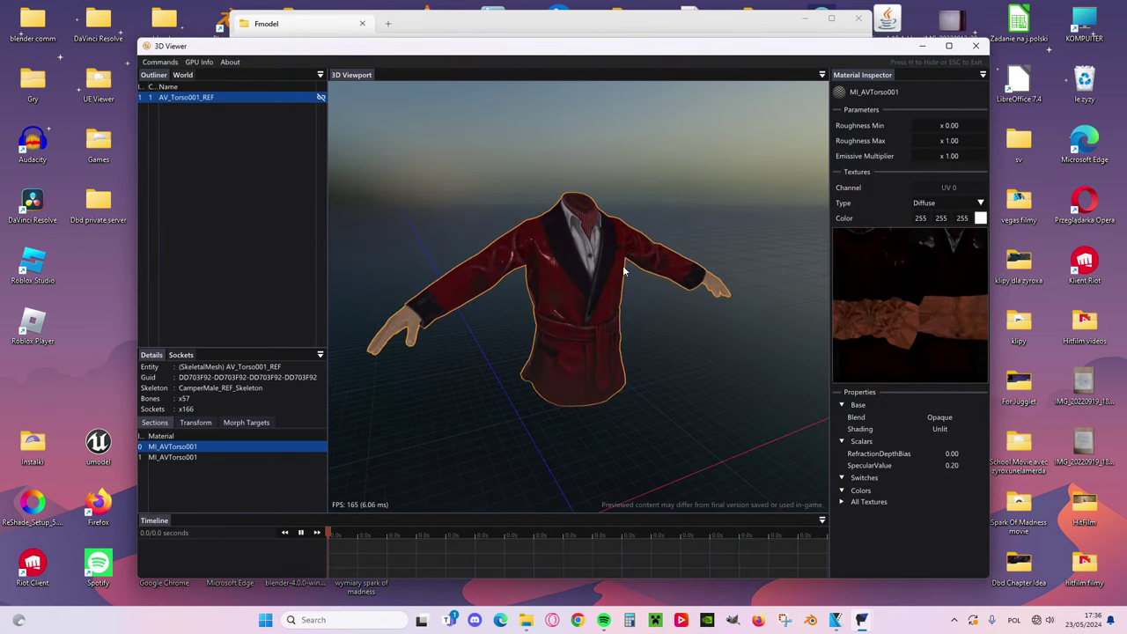
drag(608, 284, 627, 283)
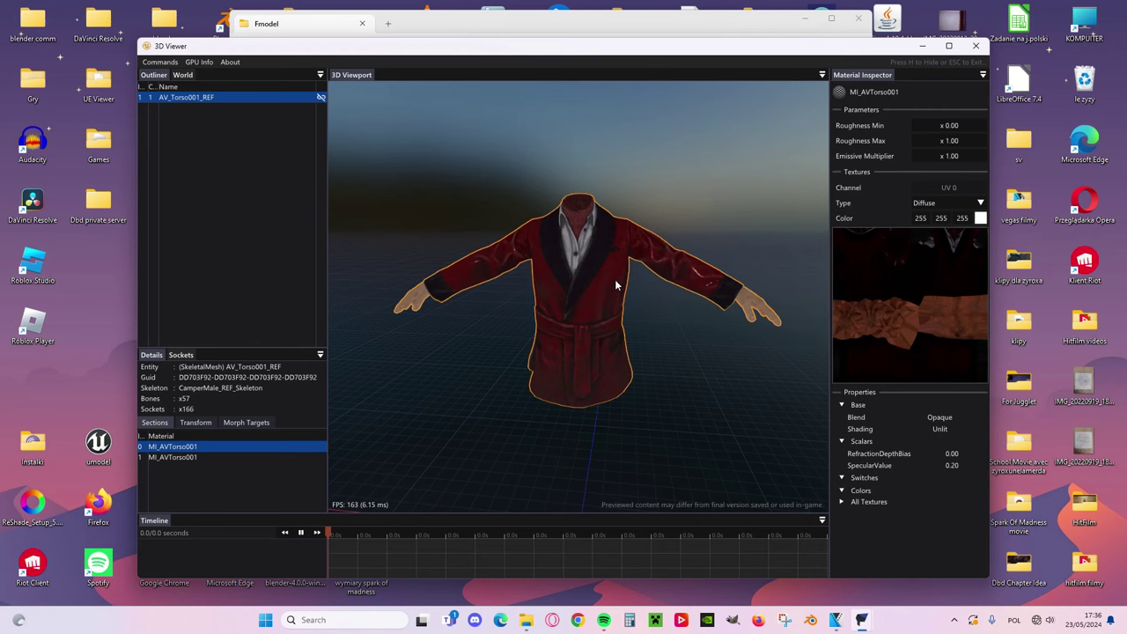
drag(537, 266, 576, 275)
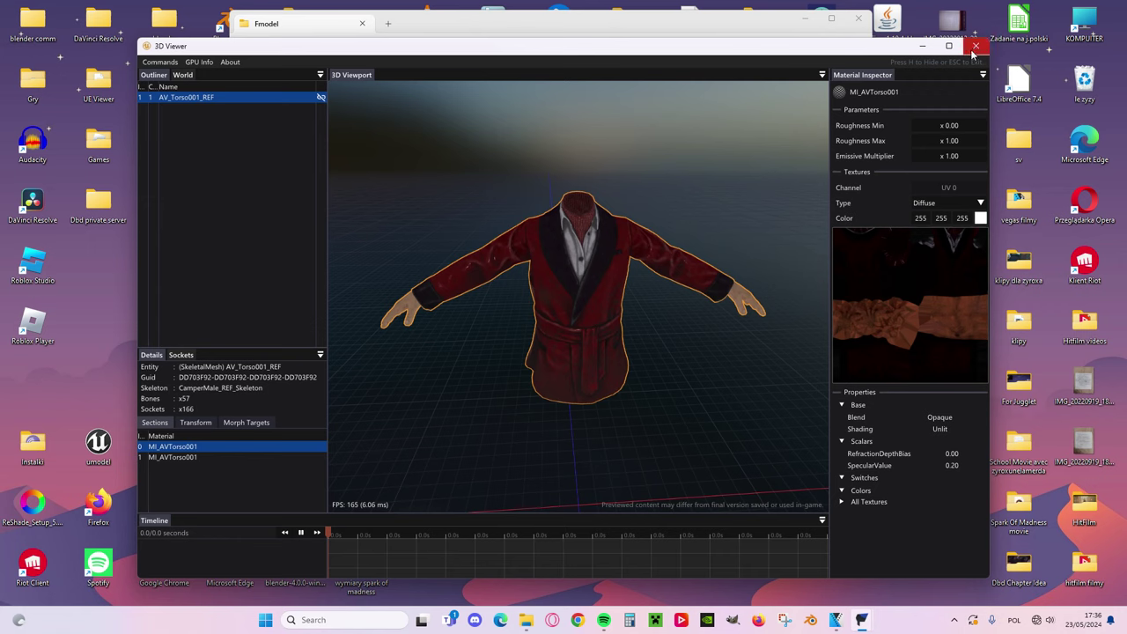
click(974, 47)
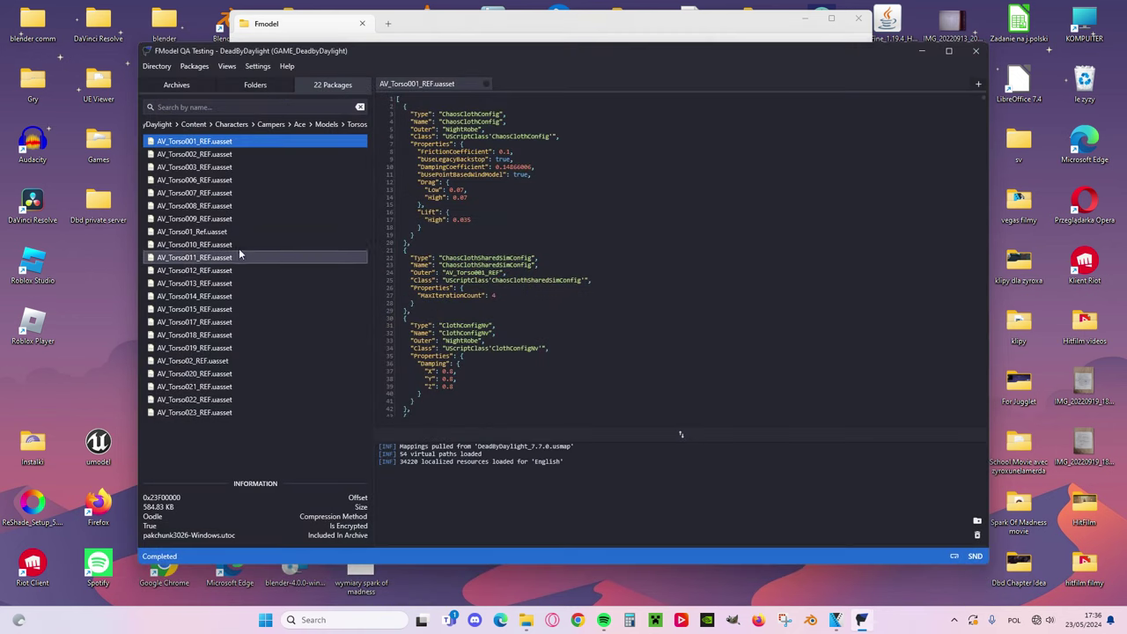
- Return to the Torsos folder and view the AV_Torso001_REF model once more
click(257, 86)
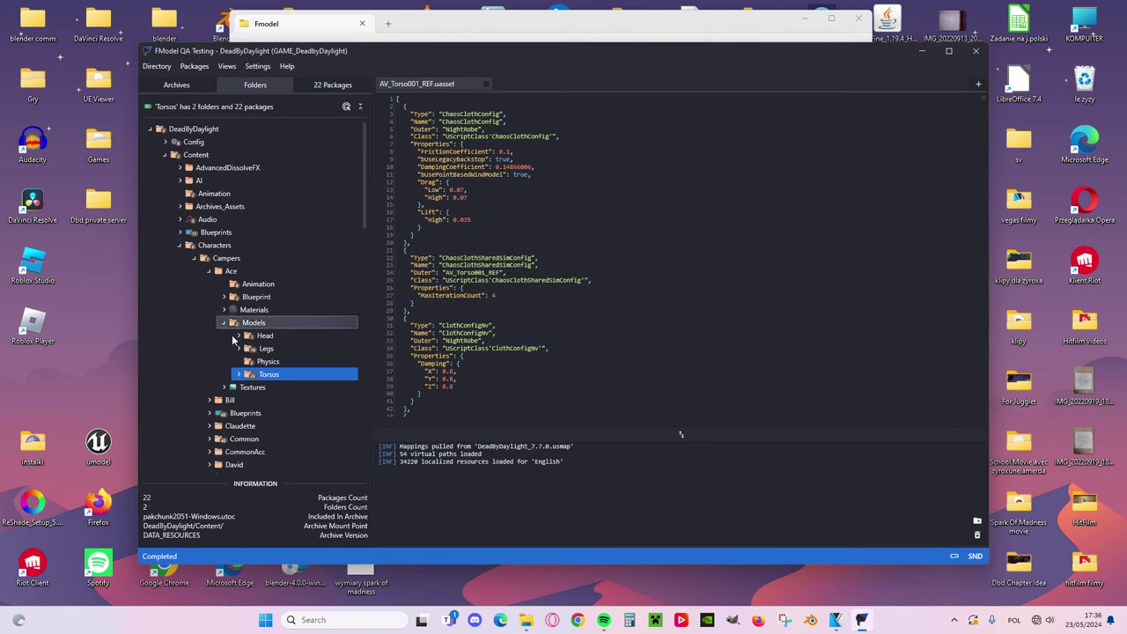
double_click(263, 375)
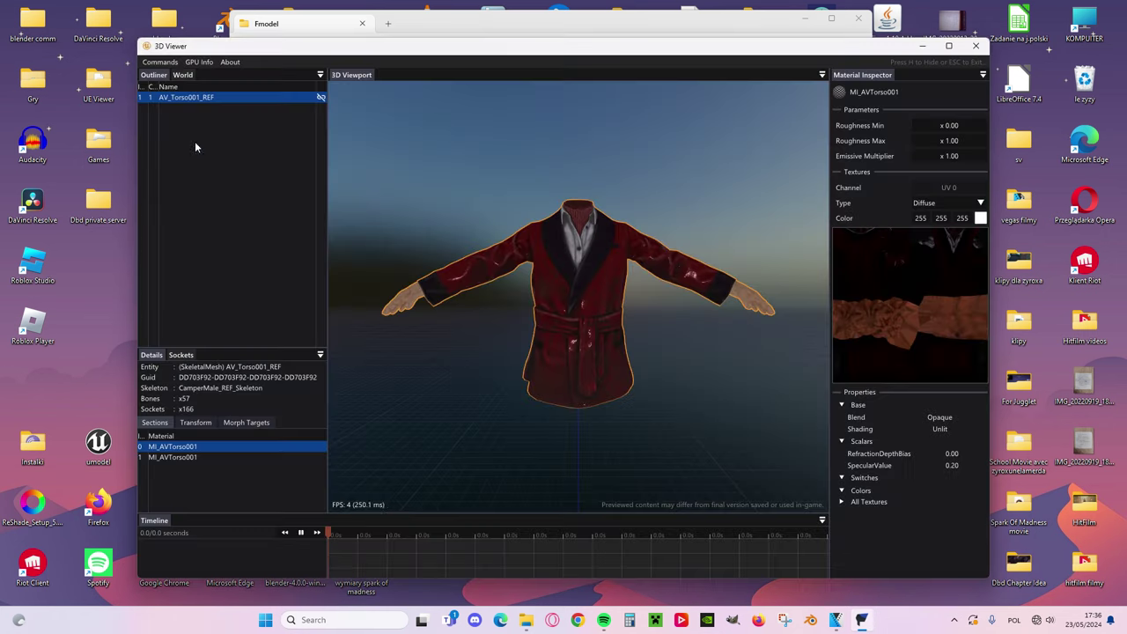
drag(578, 290, 578, 352)
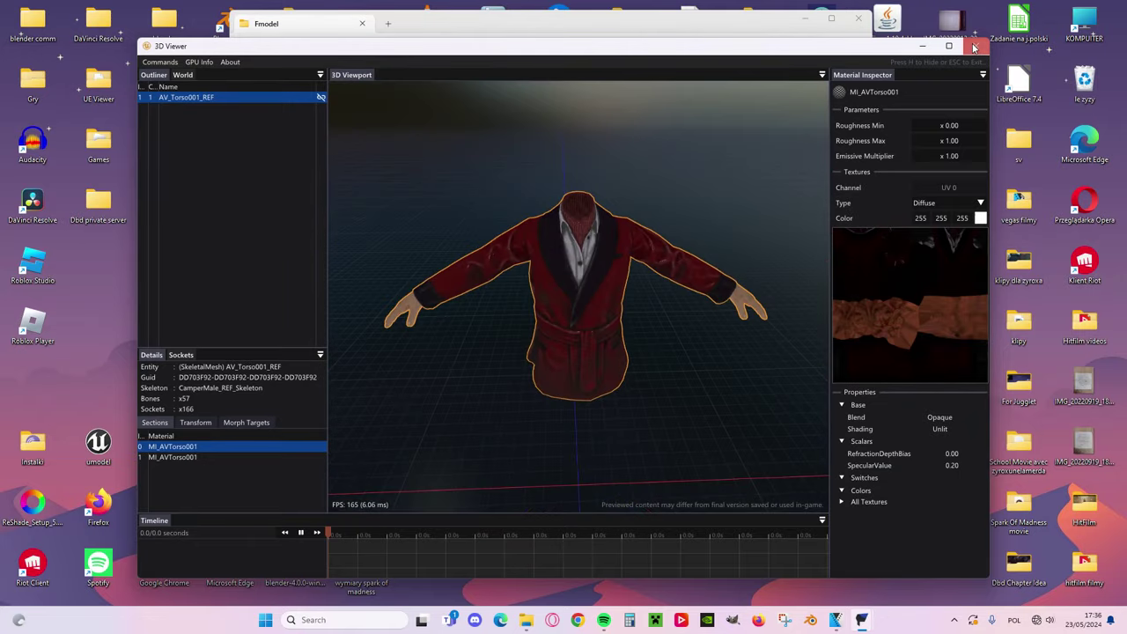
click(976, 46)
- Open the Outfit001 folder in Ace's Textures and preview the T_AVTorso001_01_BC and T_AVTorso001_02_BC textures
click(255, 85)
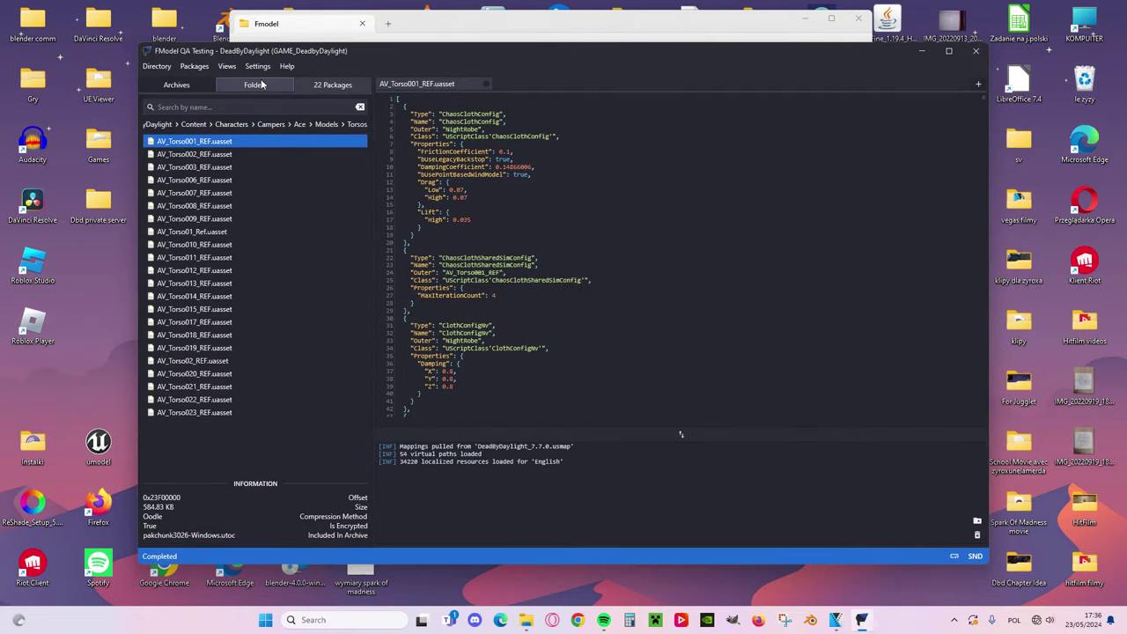
click(225, 389)
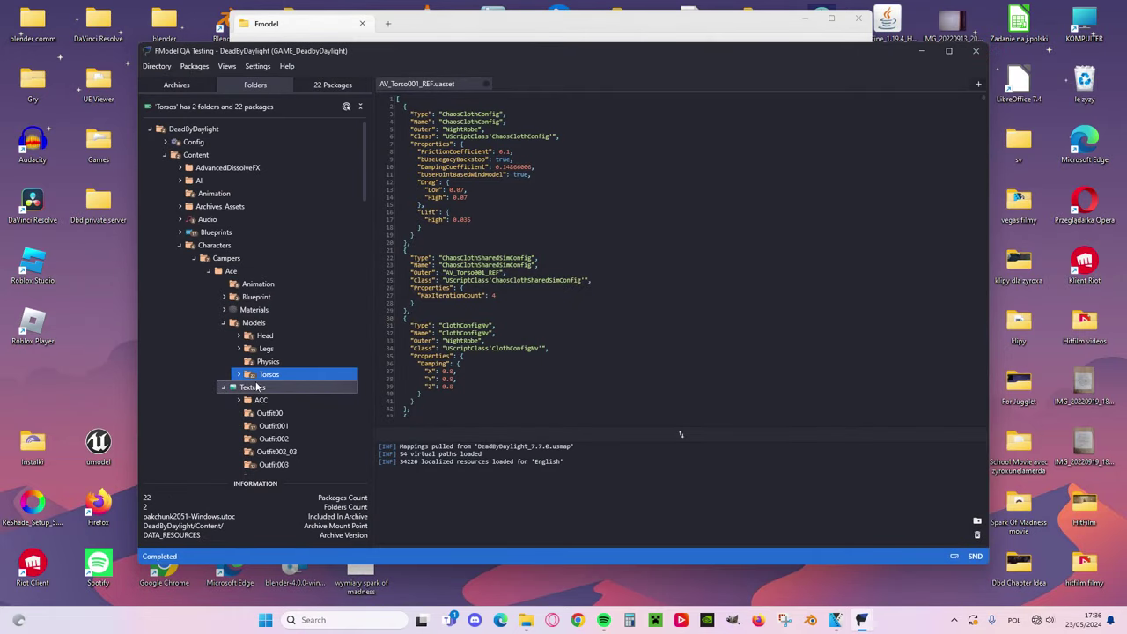
scroll(264, 392, down, 2)
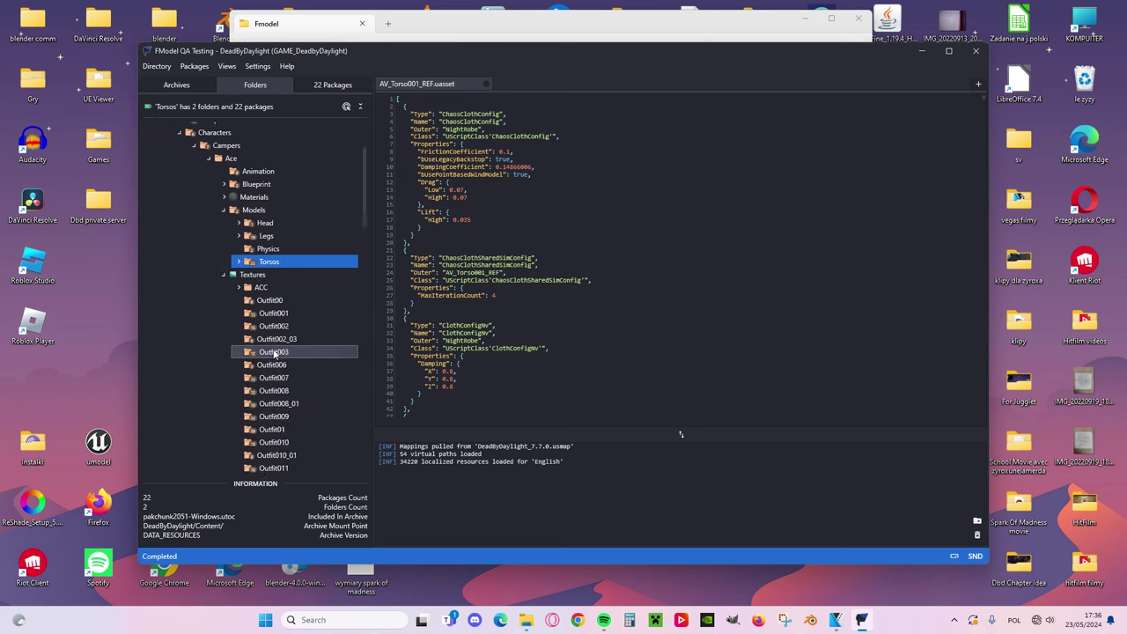
scroll(291, 352, down, 1)
click(280, 315)
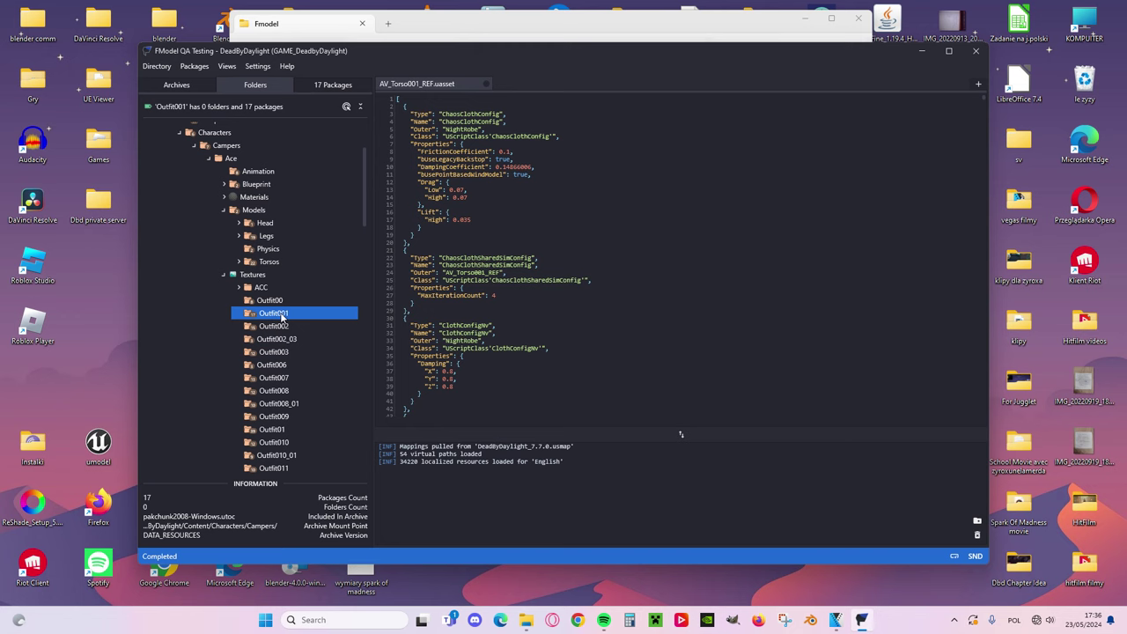
click(342, 88)
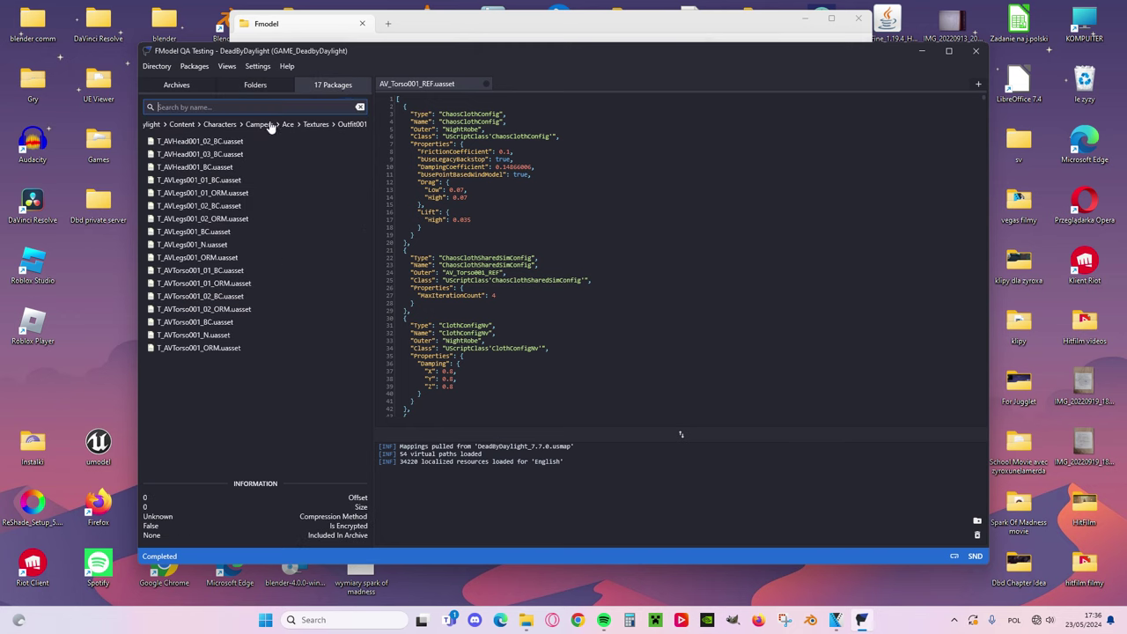
double_click(234, 271)
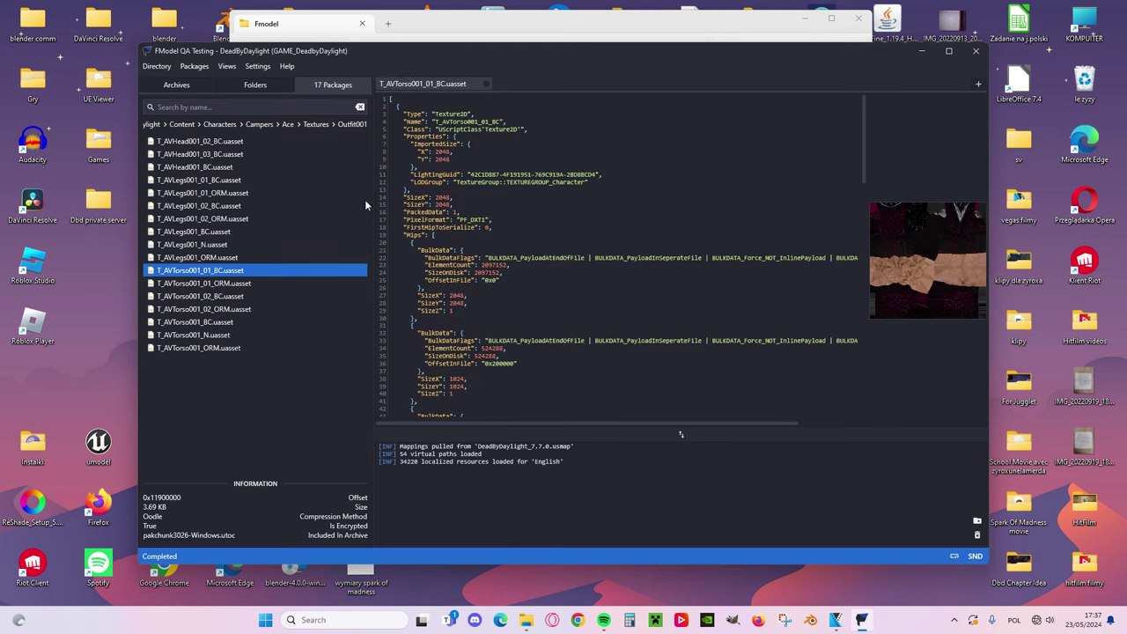
double_click(242, 296)
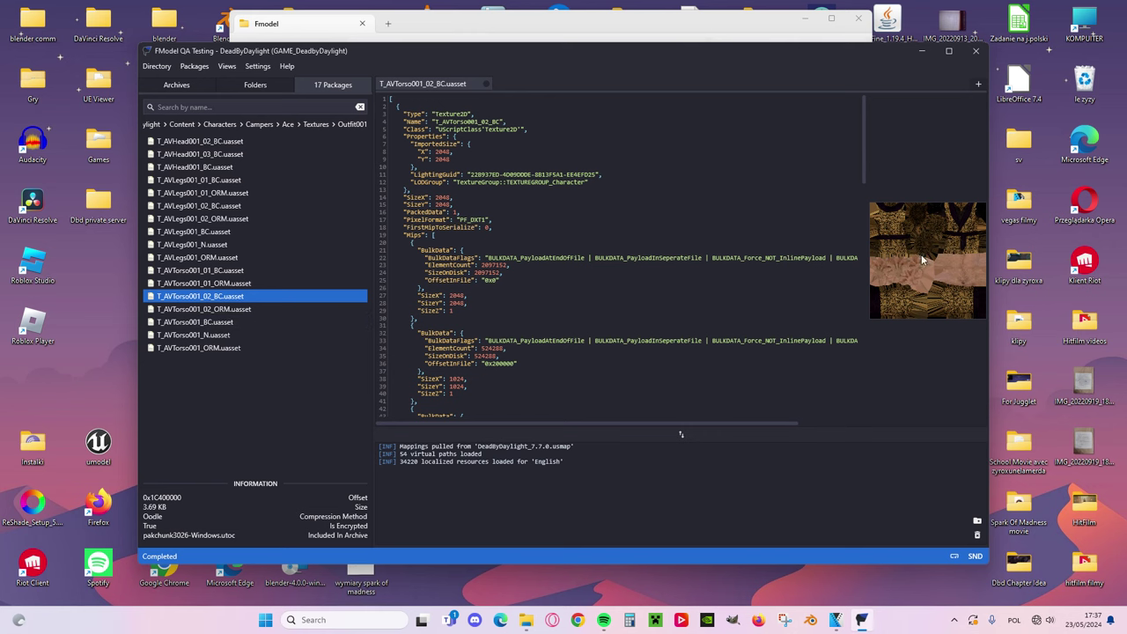
- Save the T_AVTorso001_01_BC texture as a PNG and open its export folder
right_click(192, 296)
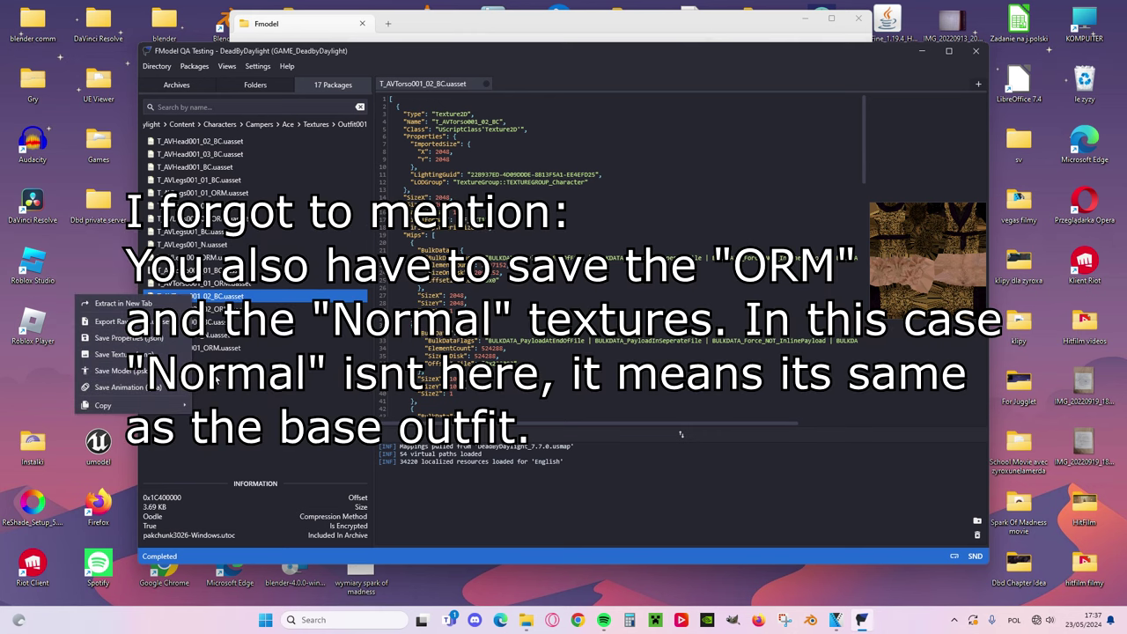
click(260, 403)
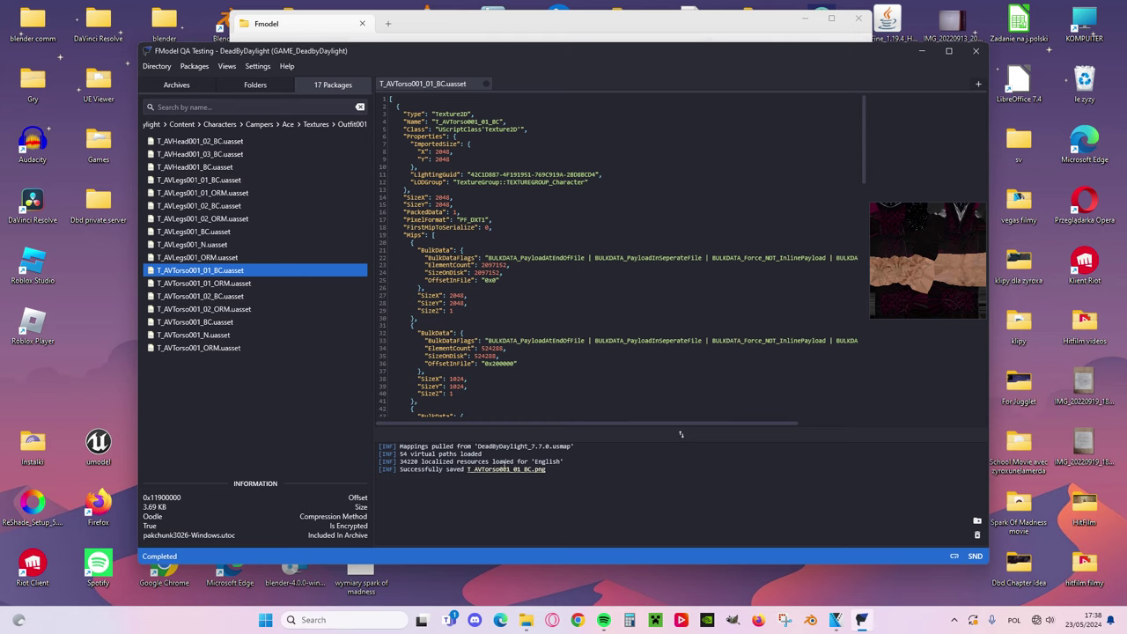
click(506, 473)
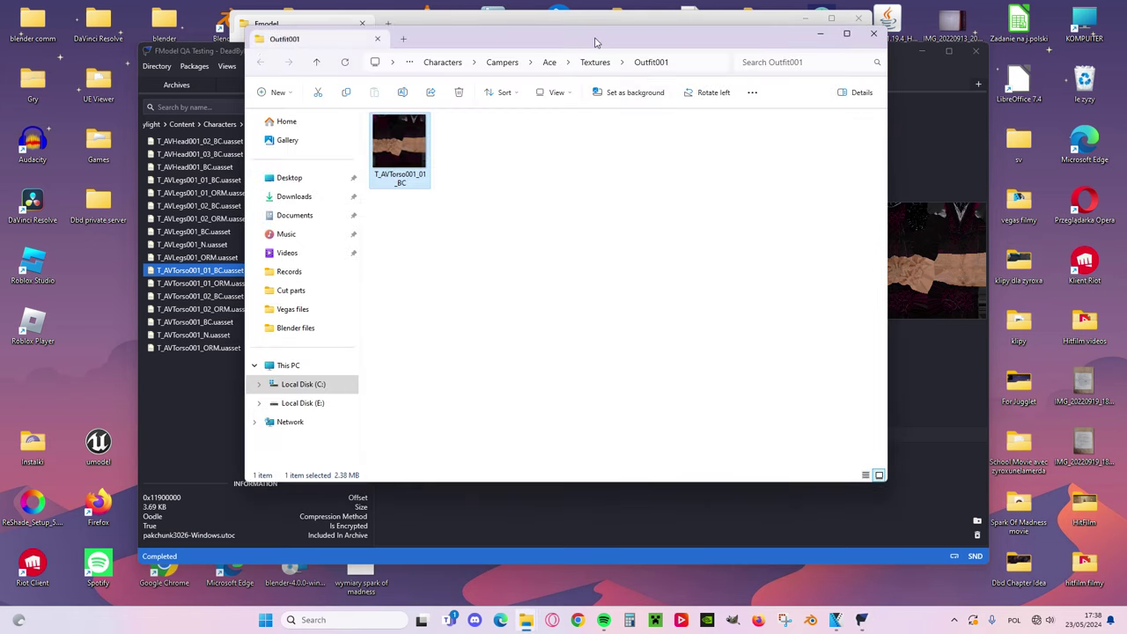
drag(595, 32, 647, 79)
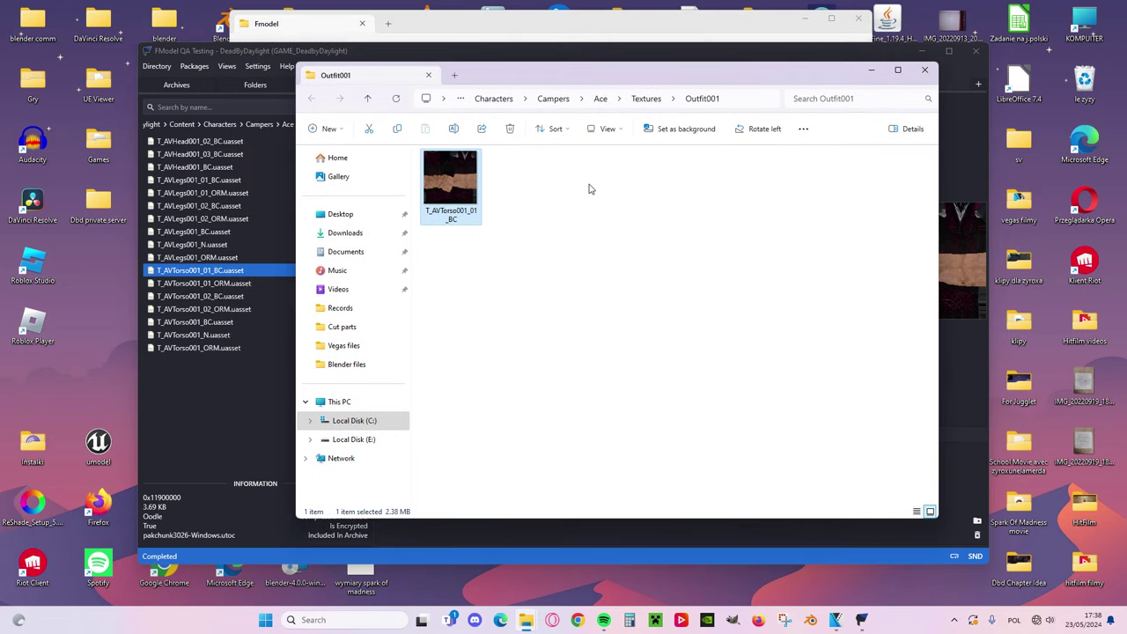
drag(610, 65, 604, 40)
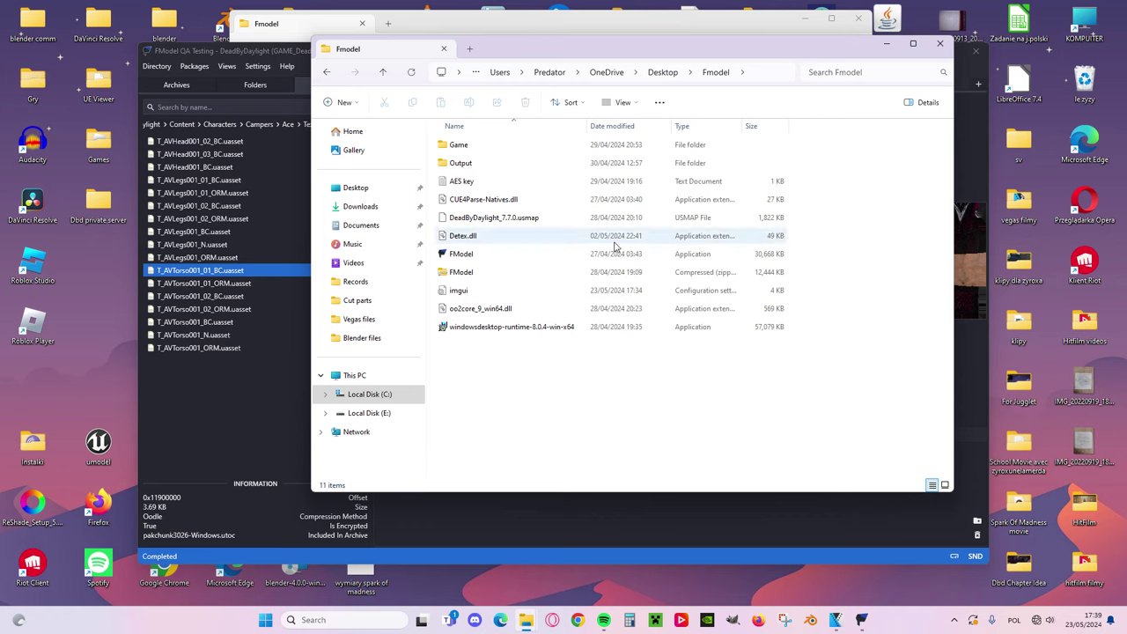
- From the Fmodel folder, browse to Output > Exports > DeadByDaylight > Content > Characters > Campers > Ace > Textures > Outfit001
mouse_move(464, 166)
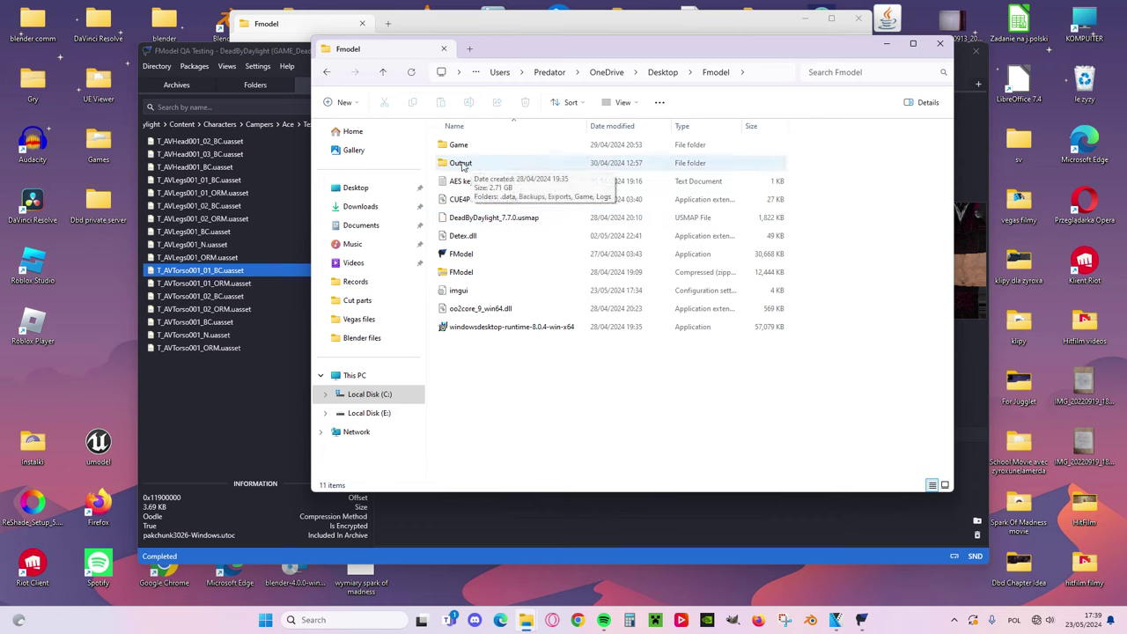
double_click(499, 163)
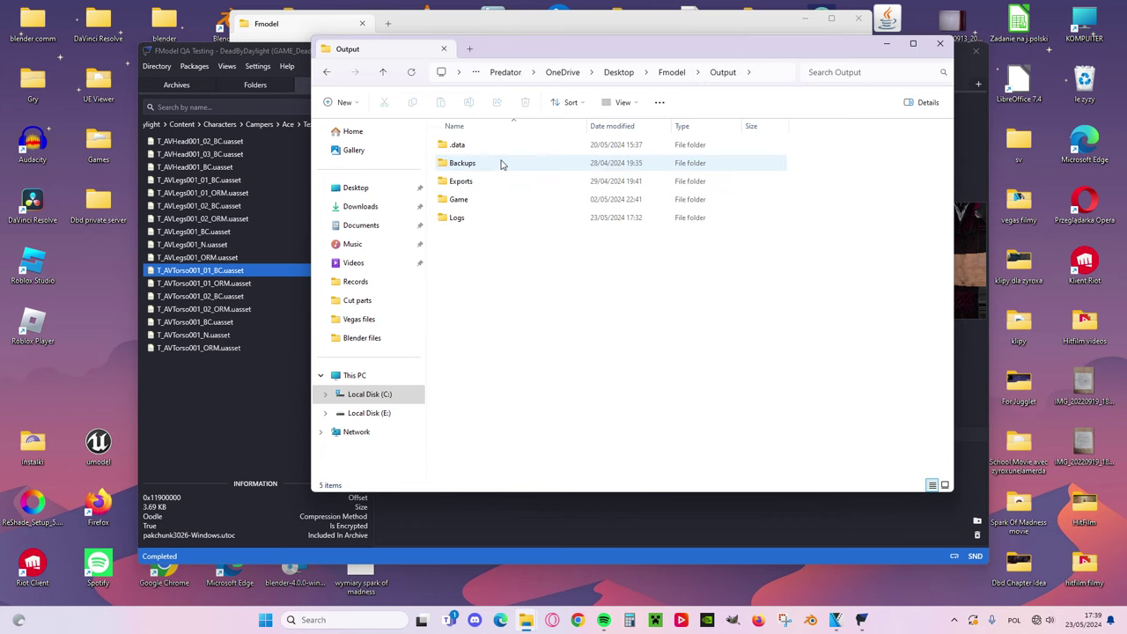
double_click(479, 181)
double_click(557, 148)
double_click(558, 149)
double_click(558, 149)
double_click(557, 152)
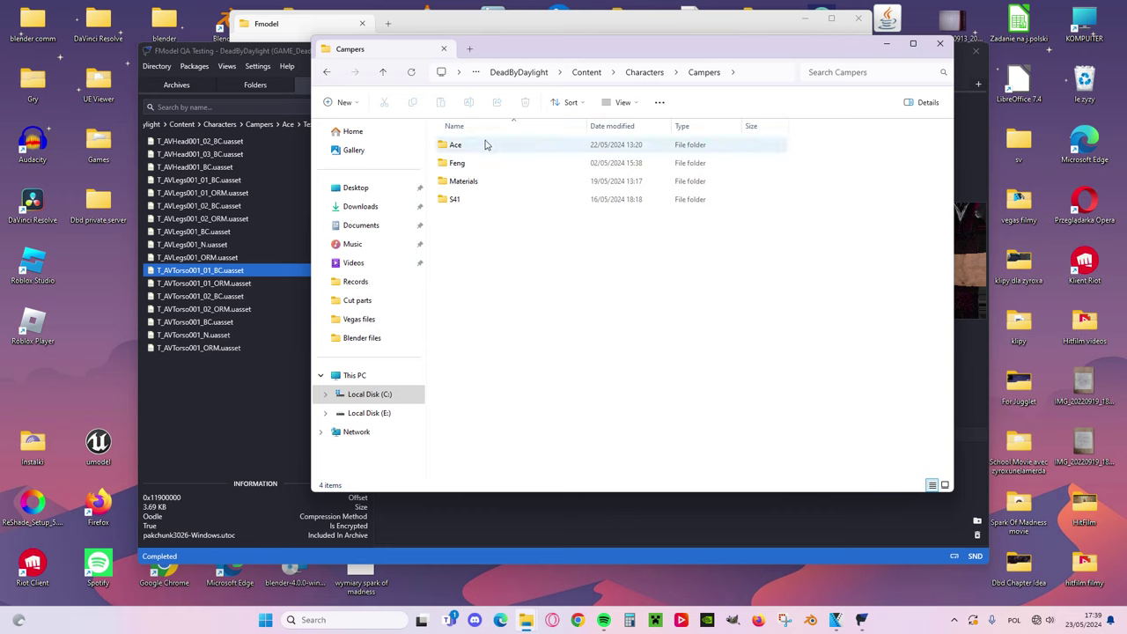
double_click(600, 148)
double_click(486, 146)
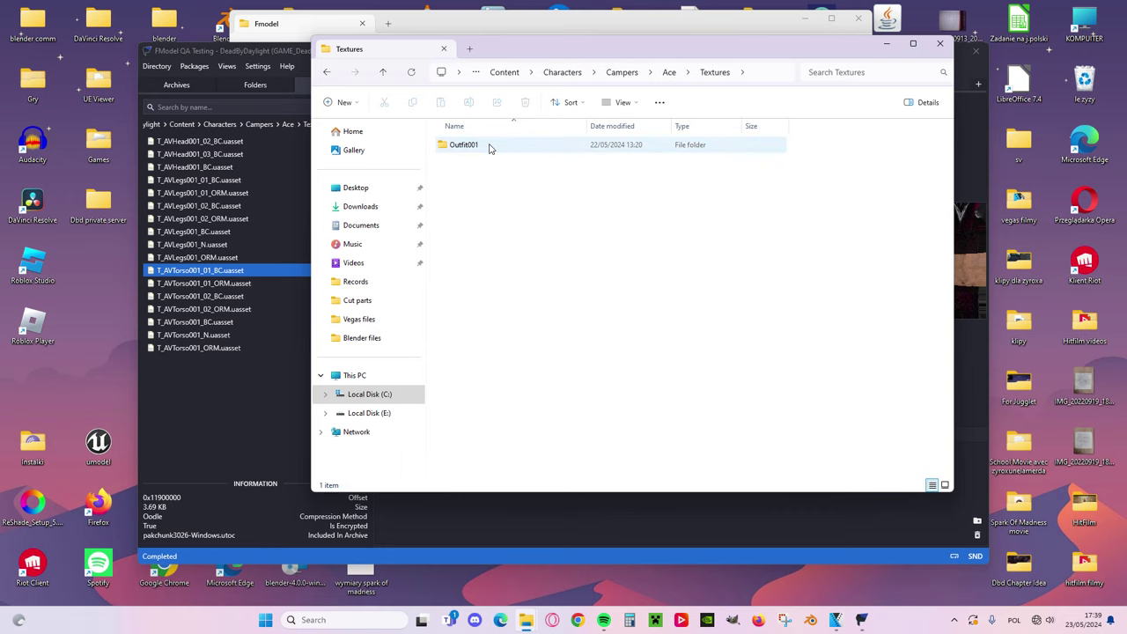
double_click(509, 148)
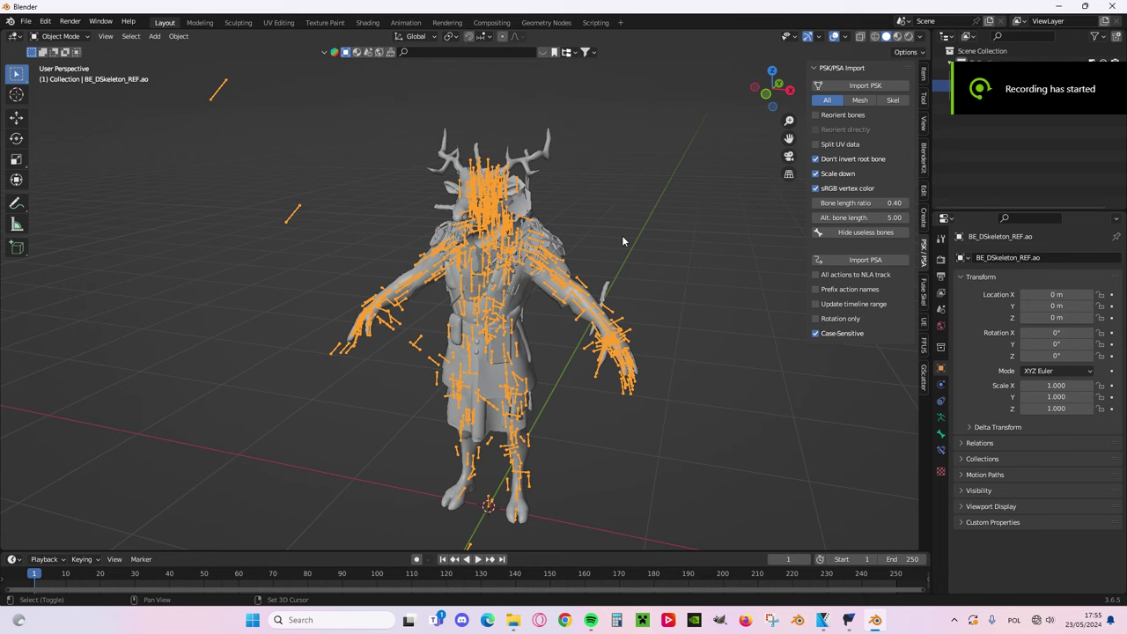
- Switch to Blender and inspect the imported BE_Body024 and BE_Head_024 meshes with their BE_DSkeleton armature from several angles
middle_drag(608, 317, 567, 213)
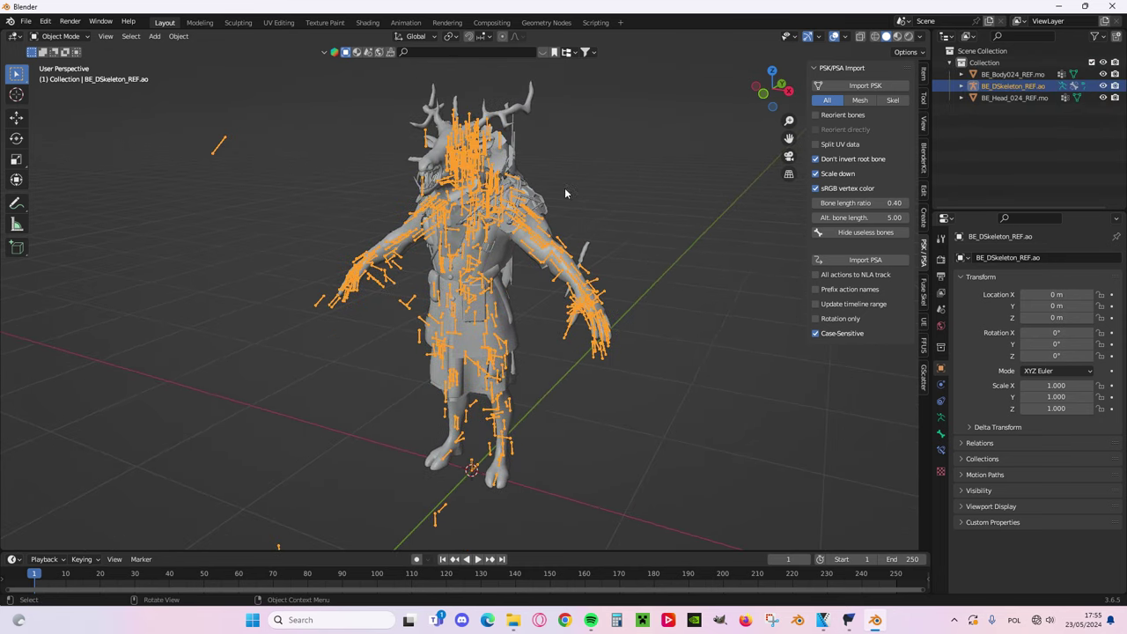
scroll(616, 221, up, 5)
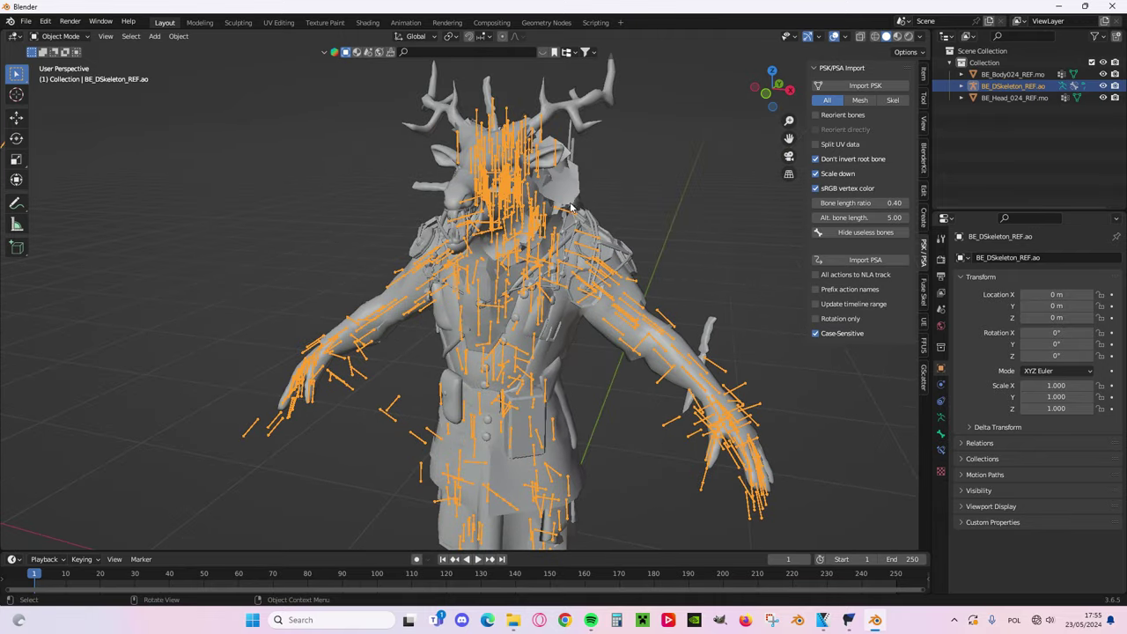
middle_drag(597, 227, 413, 230)
scroll(520, 209, up, 5)
scroll(555, 223, down, 1)
scroll(589, 247, down, 5)
middle_drag(413, 230, 491, 233)
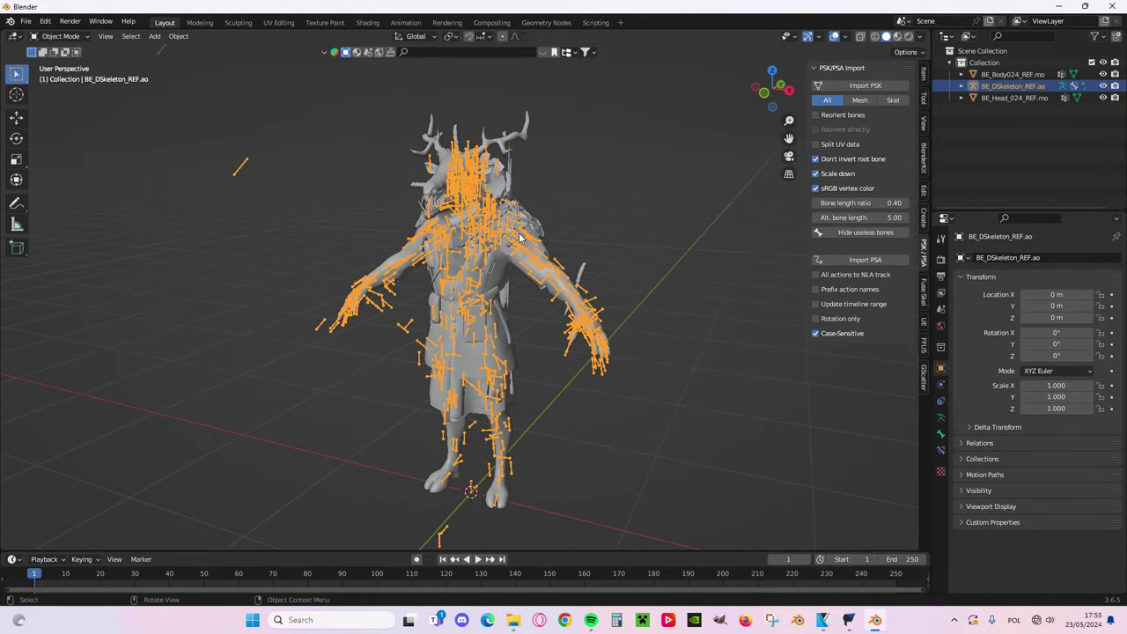
- Inspect the many bones of the BE_DSkeleton armature in Pose Mode around the character's torso and arms
scroll(472, 242, up, 4)
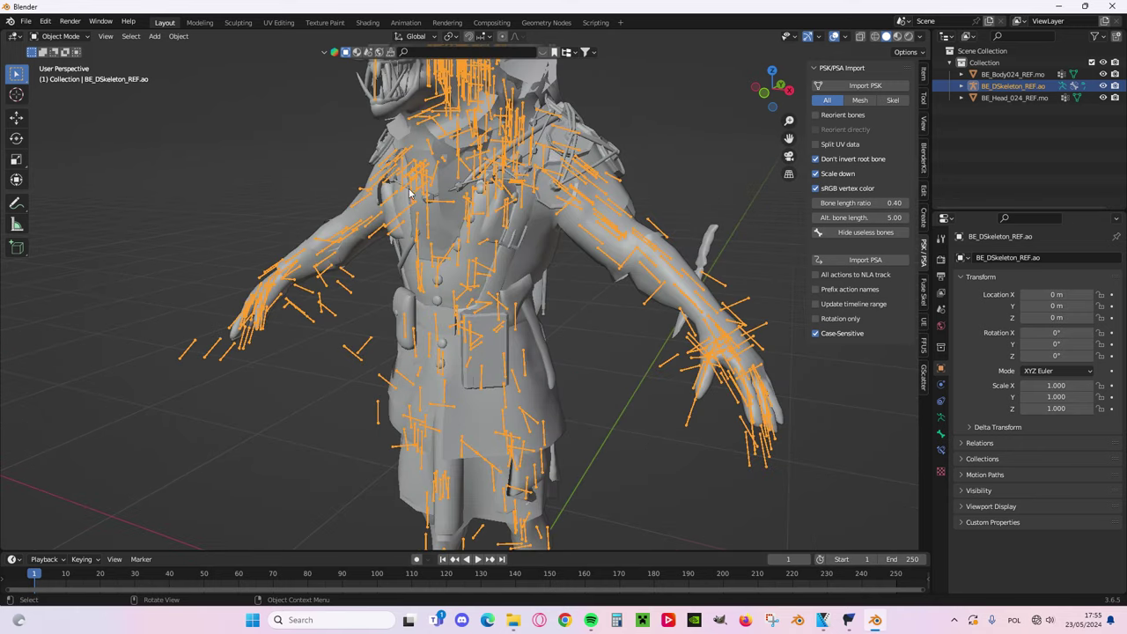
key(ctrl+Tab)
scroll(517, 210, down, 4)
middle_drag(517, 210, 556, 231)
scroll(503, 346, up, 4)
click(360, 309)
scroll(363, 291, down, 1)
key(ctrl+Tab)
scroll(529, 273, down, 4)
middle_drag(557, 269, 852, 194)
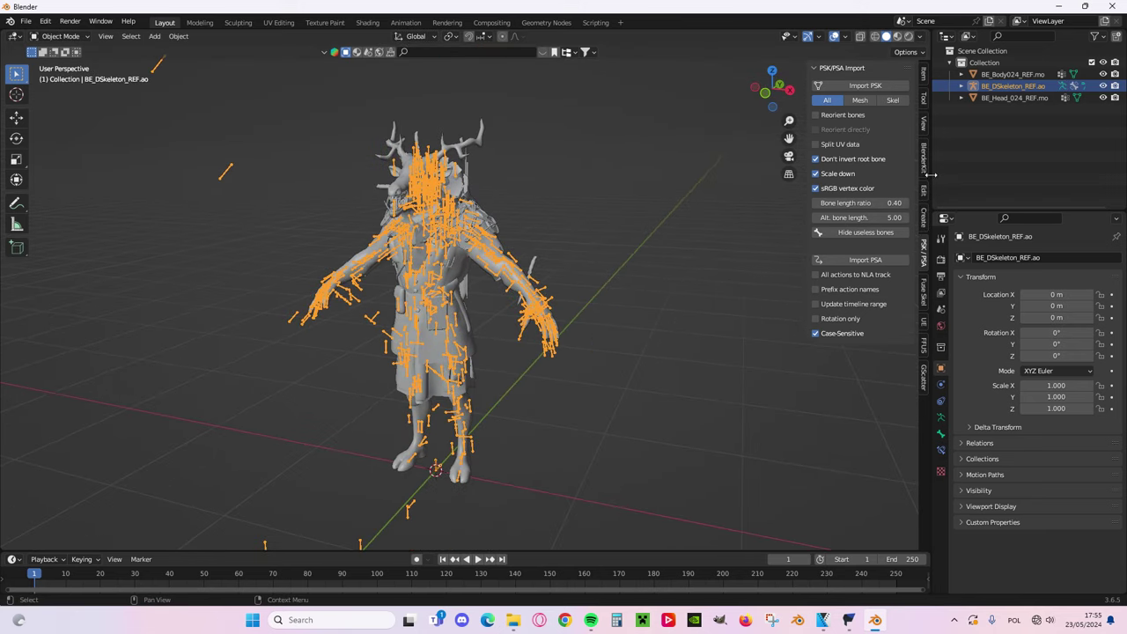
- Widen and heighten the Outliner area to make room for the skeleton's bone list
drag(937, 179, 692, 181)
drag(978, 210, 969, 486)
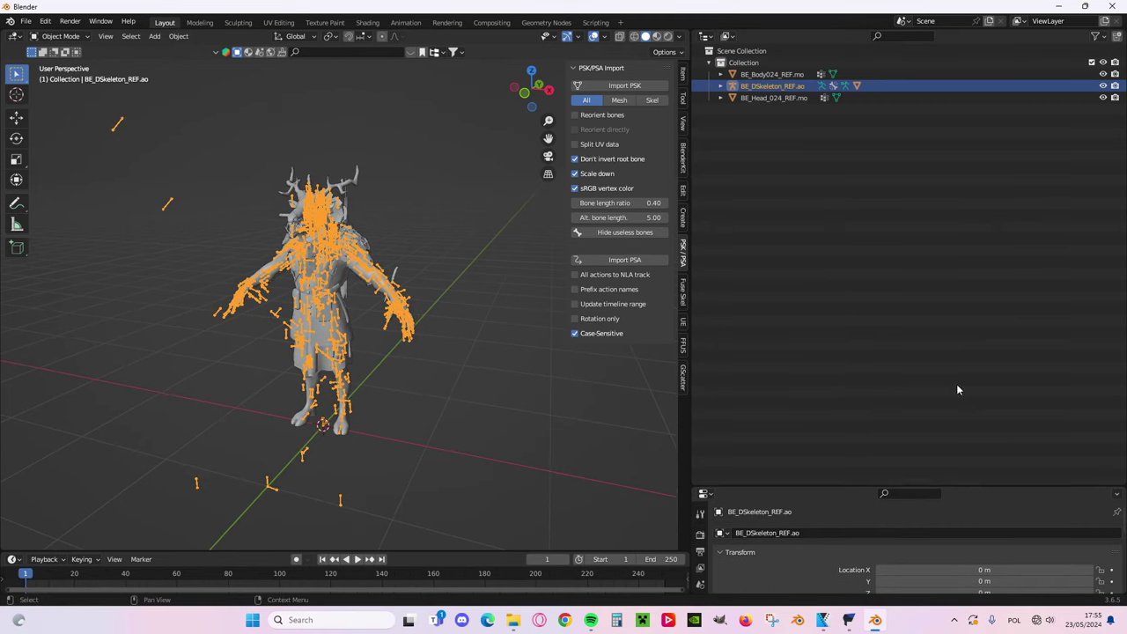
scroll(388, 236, up, 2)
middle_drag(388, 236, 447, 260)
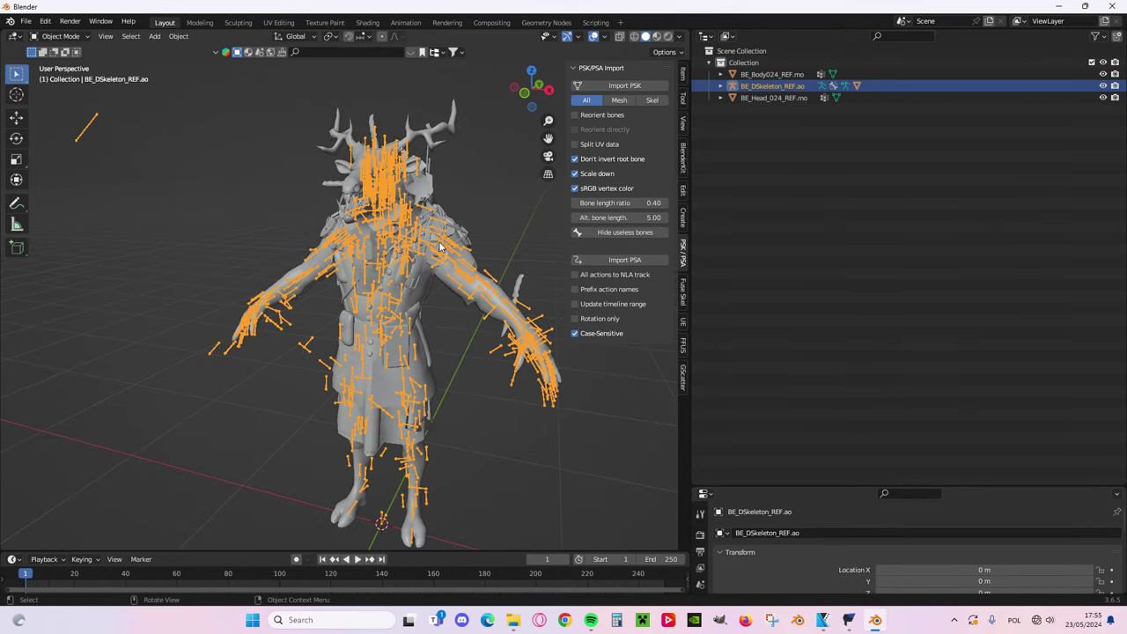
- Put the BE_DSkeleton armature in Edit Mode and filter the Outliner by "fx"
key(Tab)
middle_drag(394, 205, 335, 212)
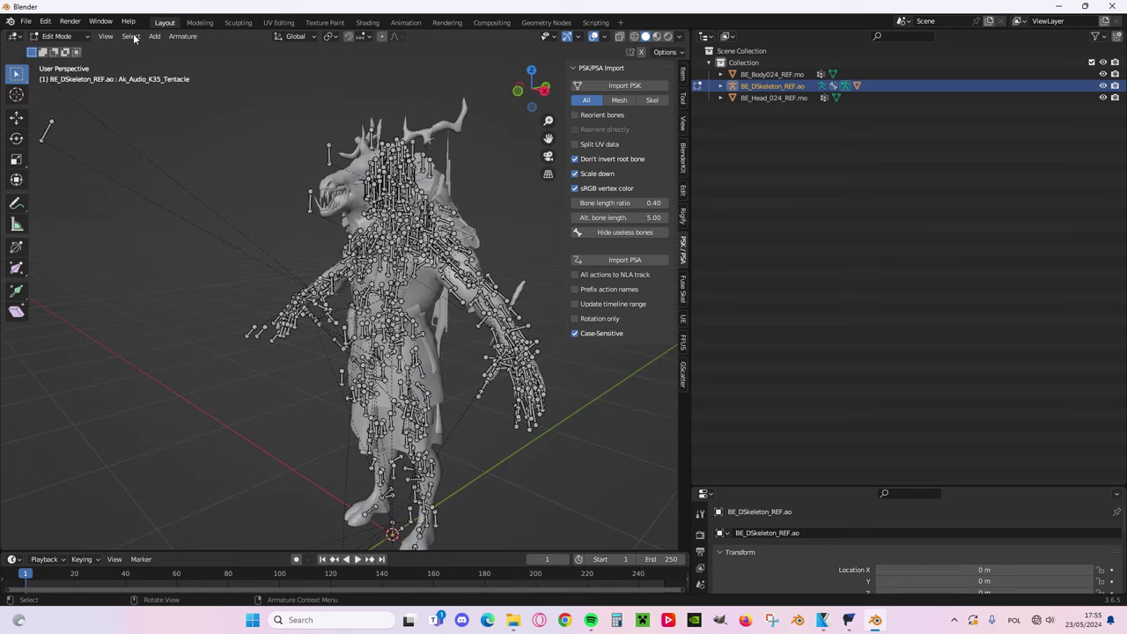
shift+middle_drag(394, 192, 391, 203)
key(ctrl+z)
key(ctrl+z)
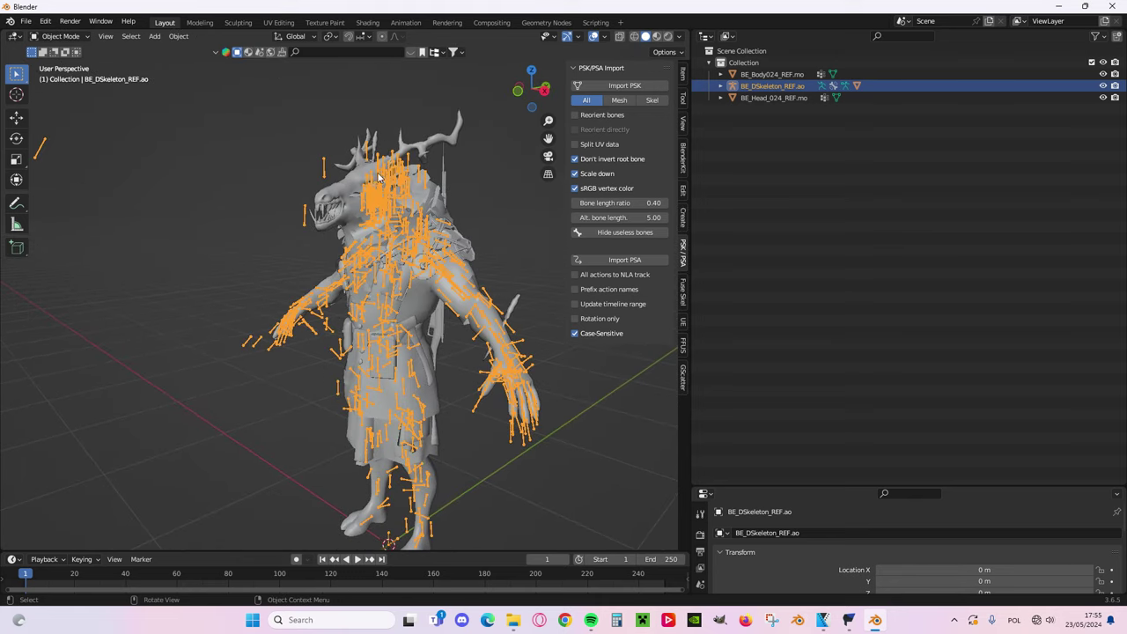
key(ctrl+shift+z)
key(ctrl+shift+z)
middle_drag(401, 211, 506, 150)
middle_drag(425, 231, 403, 280)
click(893, 36)
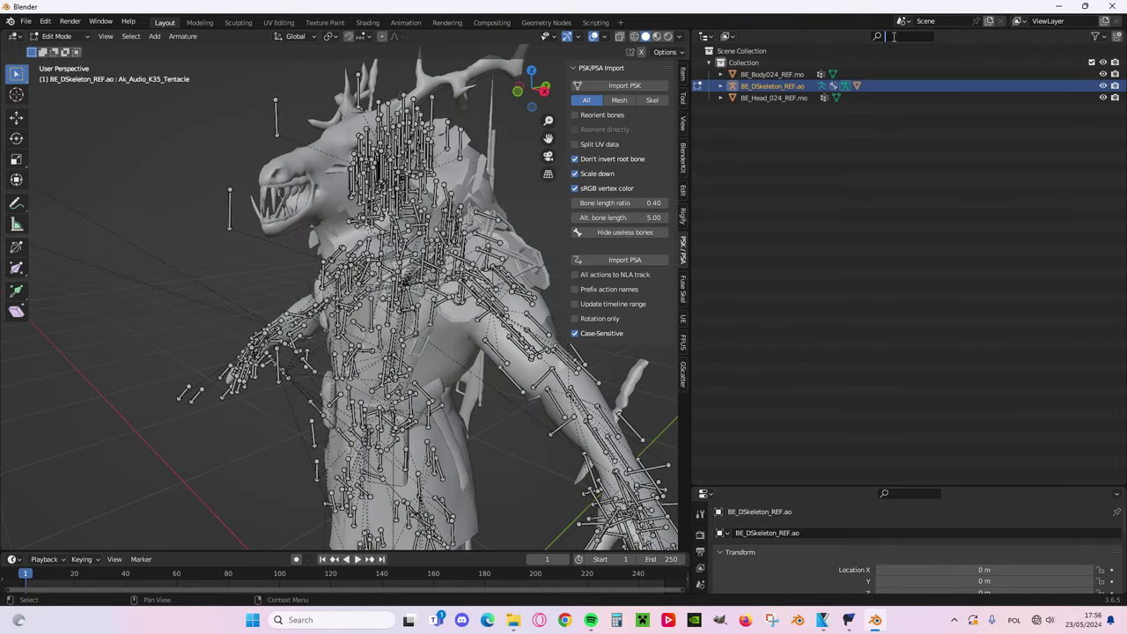
text(fx)
key(Return)
- Select the FX bones listed under joint_HipRT_01 and joint_KneeRT_01 and delete them from the armature
scroll(396, 290, down, 2)
shift+middle_drag(397, 290, 368, 231)
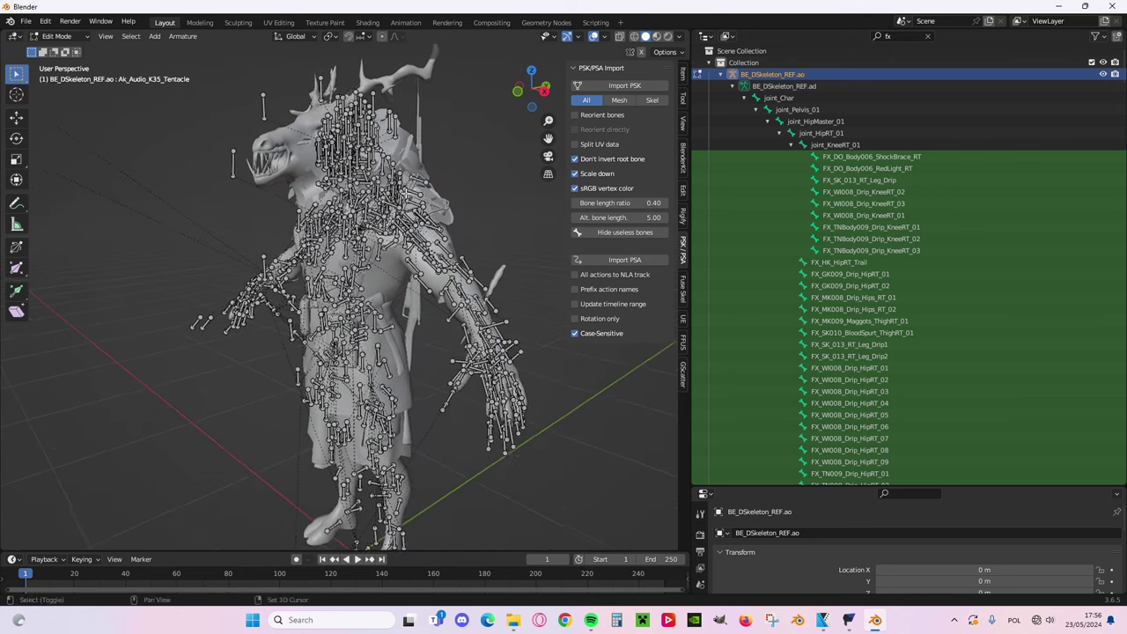
middle_drag(458, 297, 493, 300)
scroll(812, 120, down, 2)
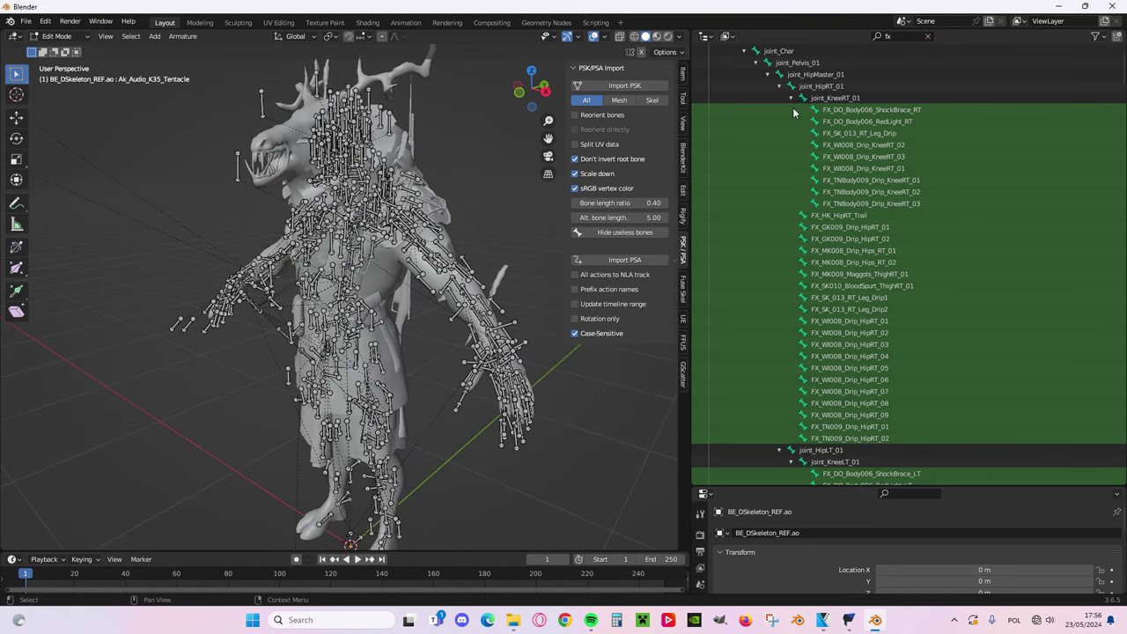
drag(784, 110, 893, 443)
scroll(370, 396, down, 1)
shift+middle_drag(348, 431, 384, 355)
key(g)
right_click(447, 319)
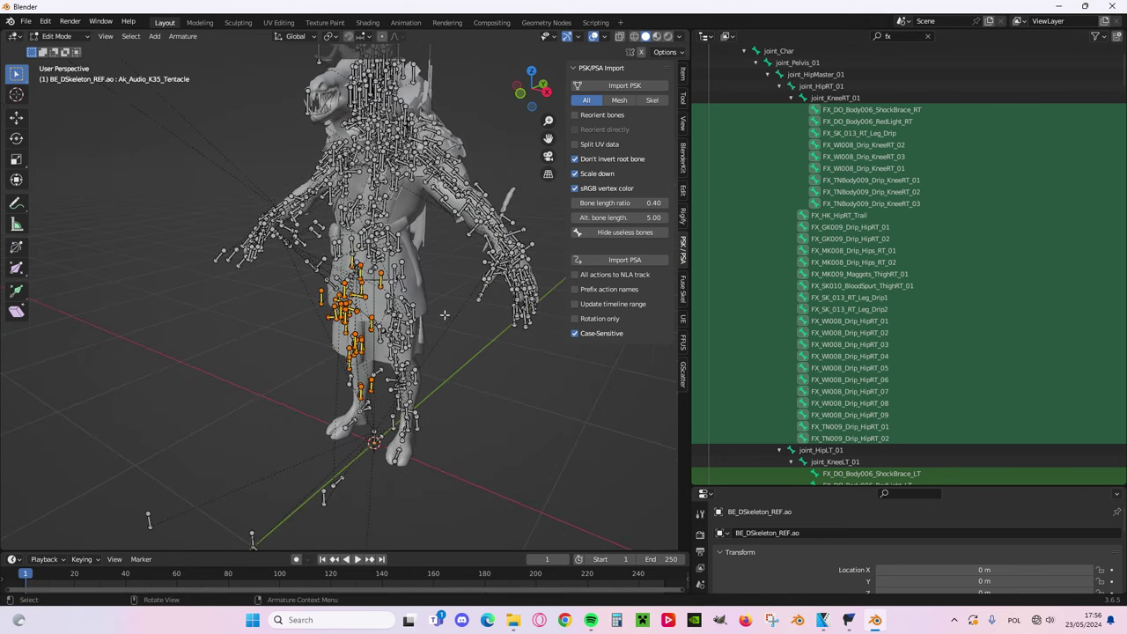
key(x)
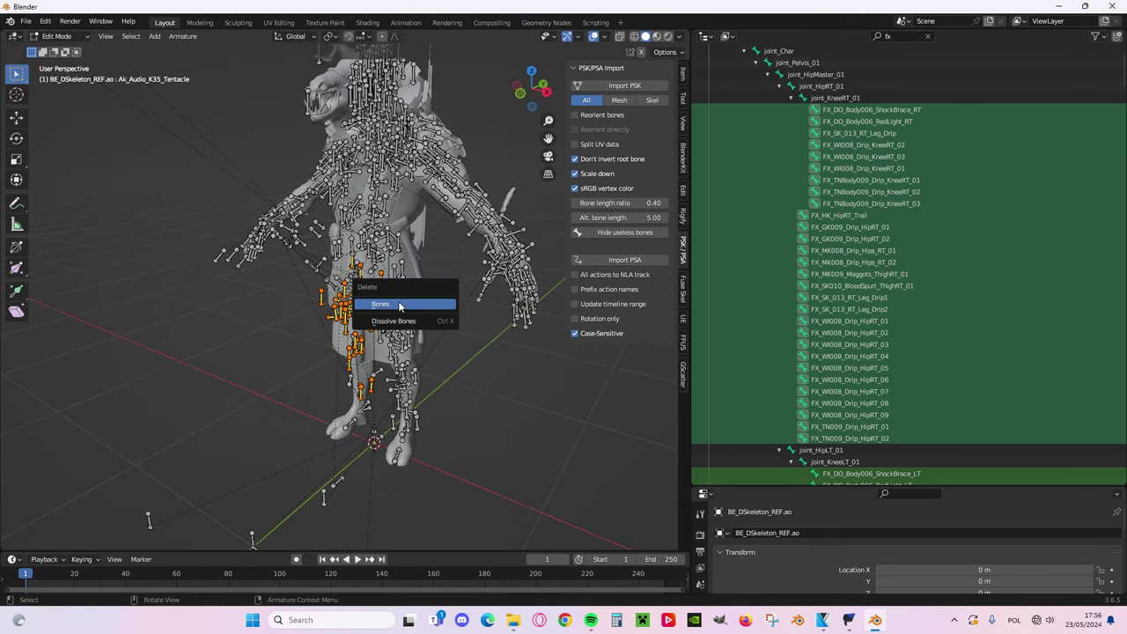
click(399, 305)
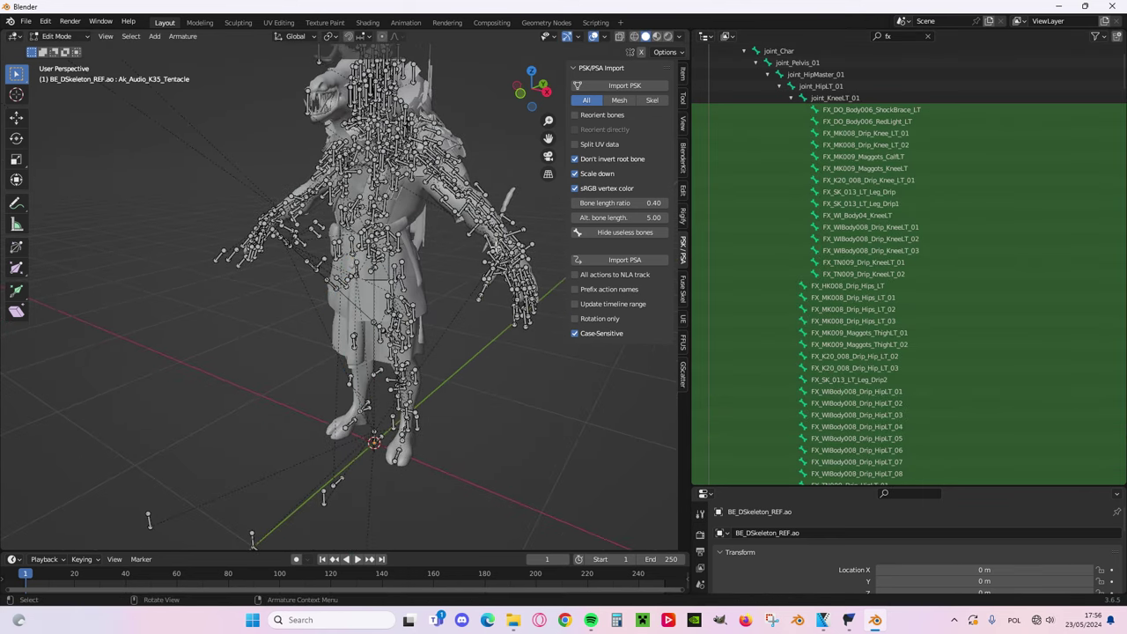
- Delete the FX bones under joint_HipLT_01 and joint_KneeLT_01, along with the other remaining bones matching the fx filter
drag(768, 109, 768, 109)
key(x)
click(436, 331)
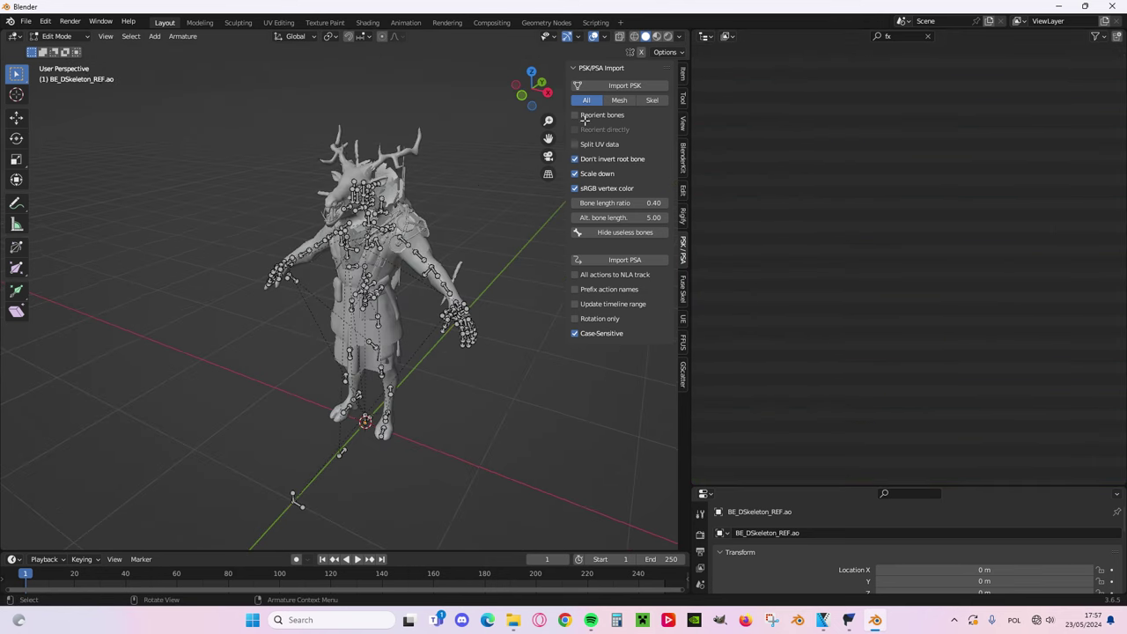
- Check the cleaned-up skeleton against the character from several angles and return it to Object Mode
scroll(446, 214, up, 5)
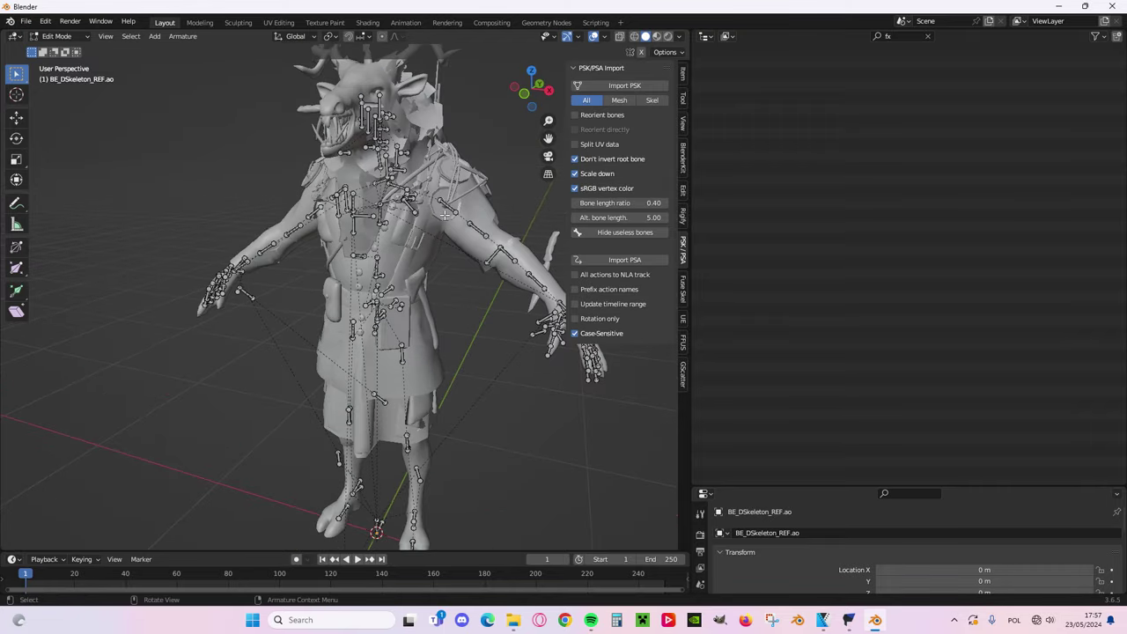
shift+middle_drag(454, 188, 234, 320)
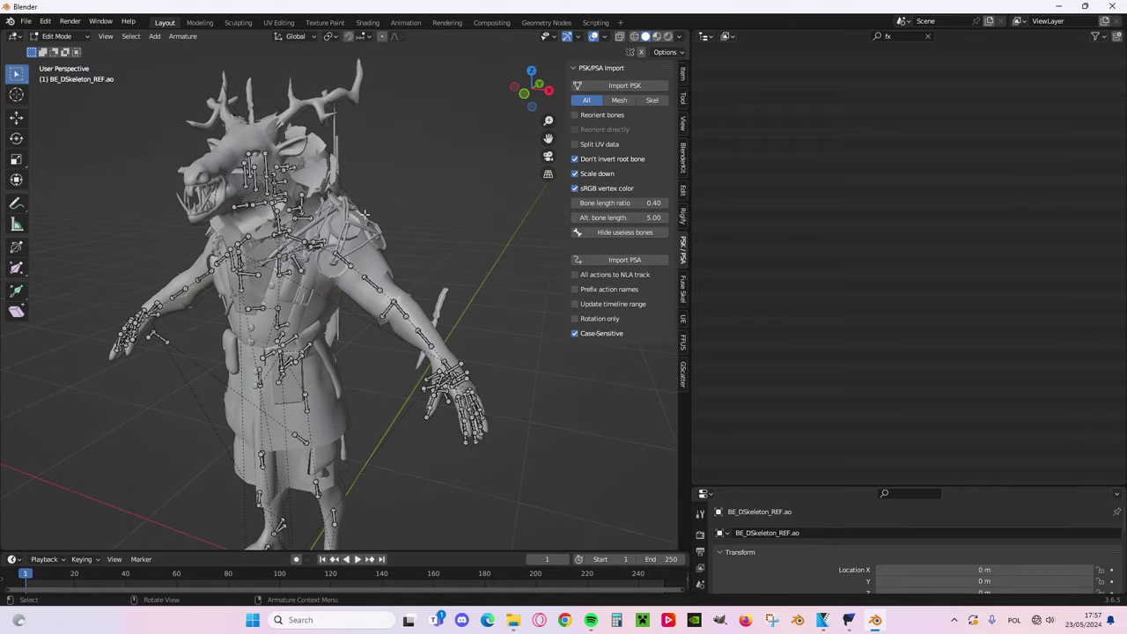
middle_drag(350, 224, 463, 295)
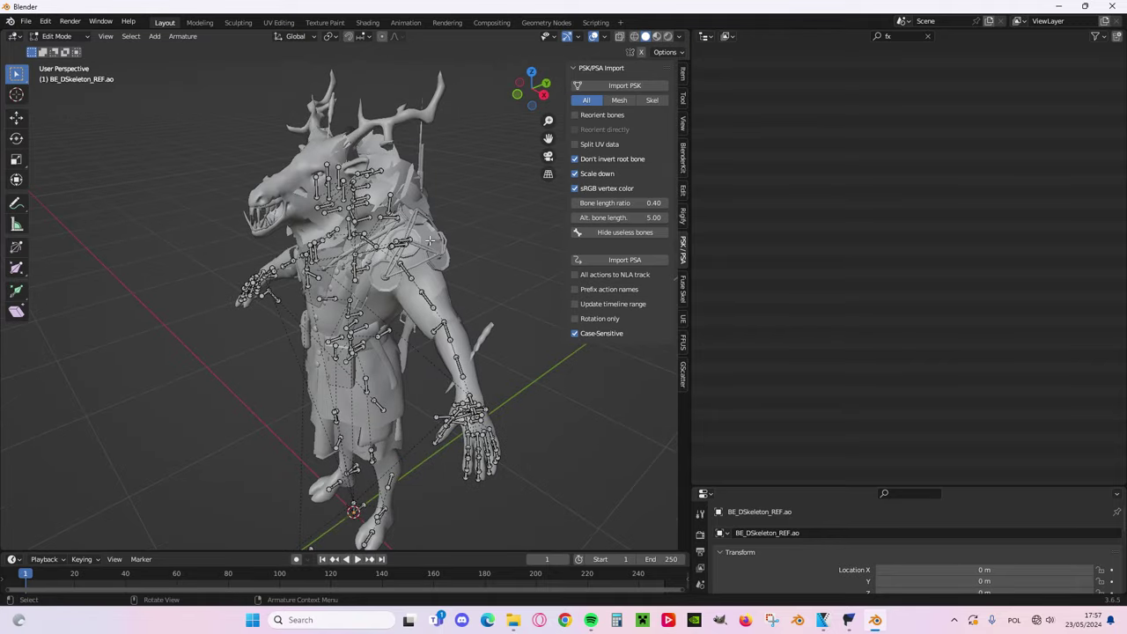
key(Tab)
middle_drag(374, 236, 428, 238)
scroll(408, 264, up, 3)
scroll(391, 312, down, 2)
- Select the body and head meshes plus the skeleton, and parent the meshes to it using Armature Deform With Empty Groups
click(353, 283)
middle_drag(352, 284, 341, 247)
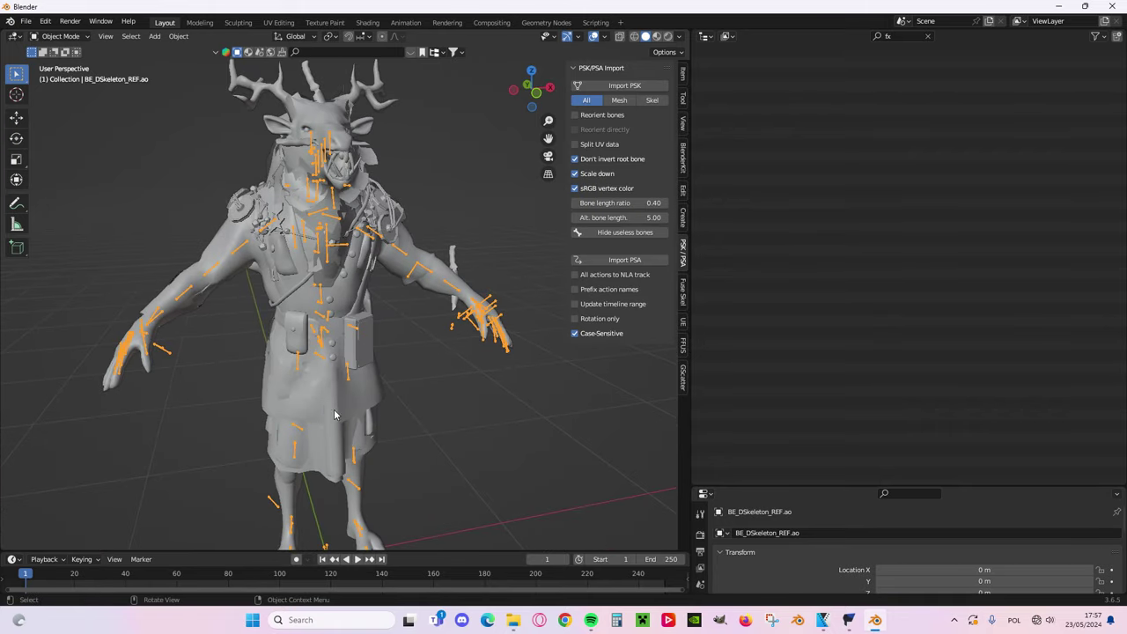
click(335, 416)
shift+middle_drag(342, 145, 382, 153)
scroll(381, 152, up, 2)
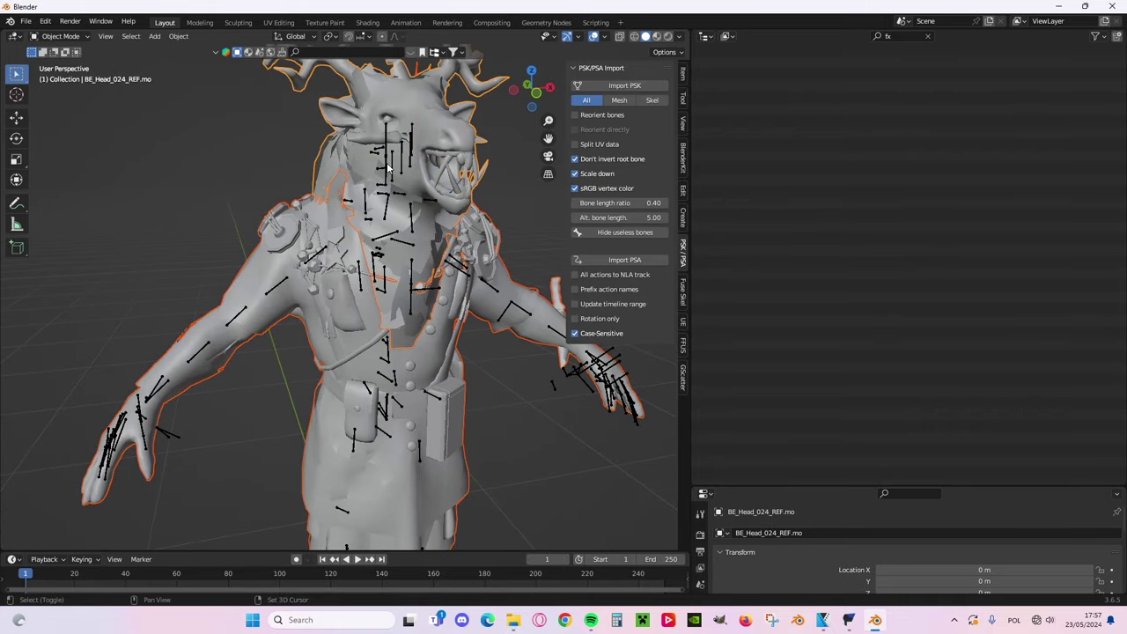
shift+click(394, 172)
key(ctrl+p)
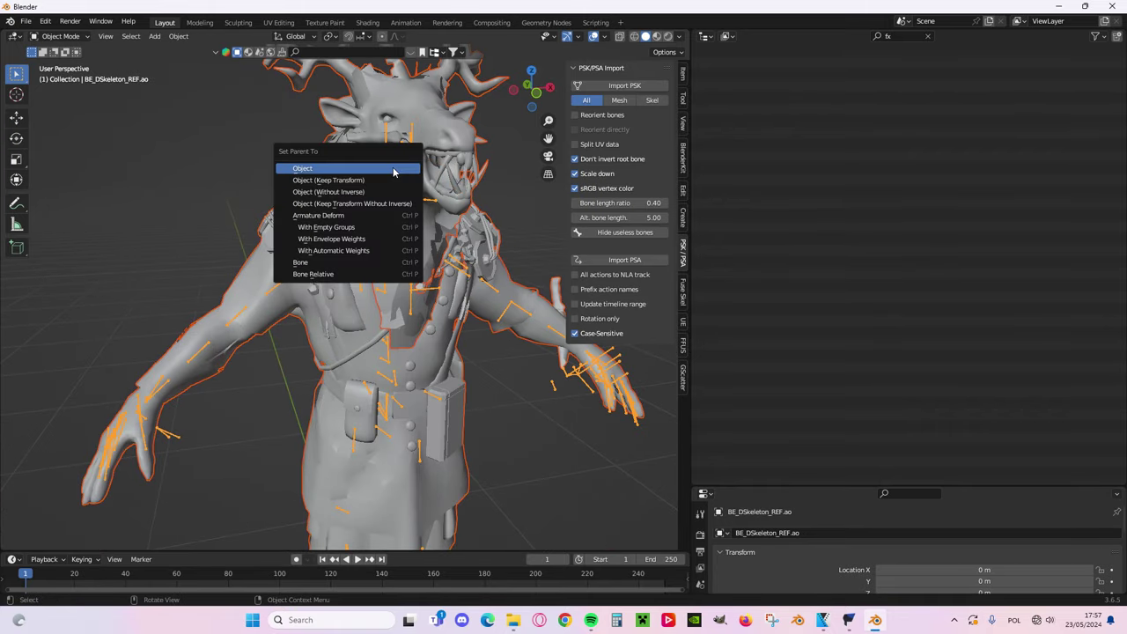
click(392, 231)
- Narrow the Outliner area again and clear its fx filter
drag(690, 170, 892, 167)
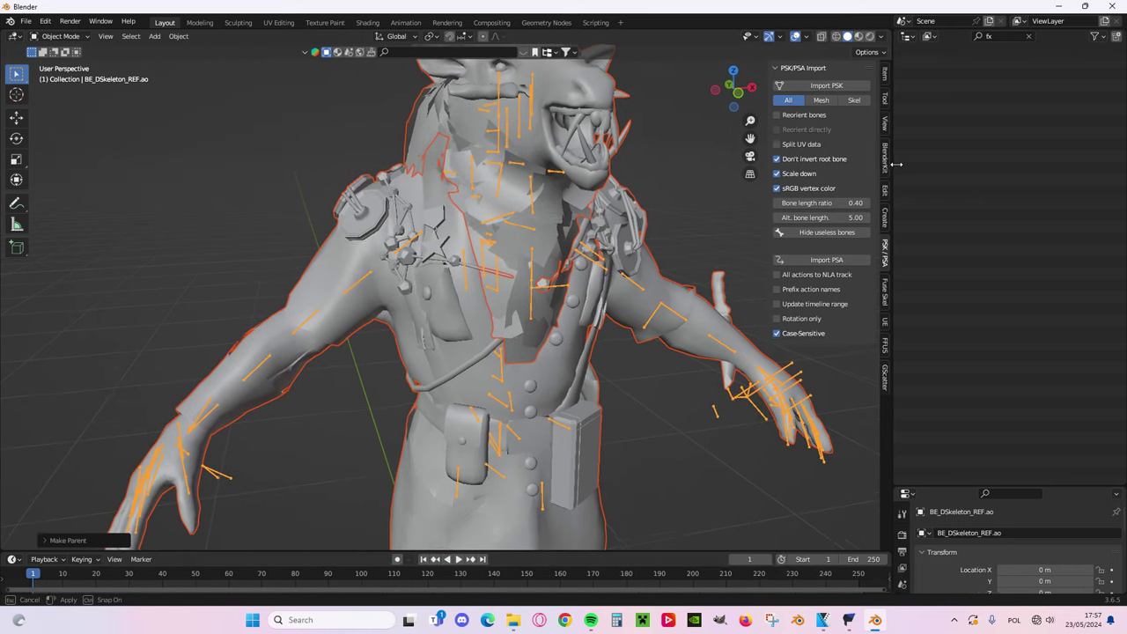
click(1027, 37)
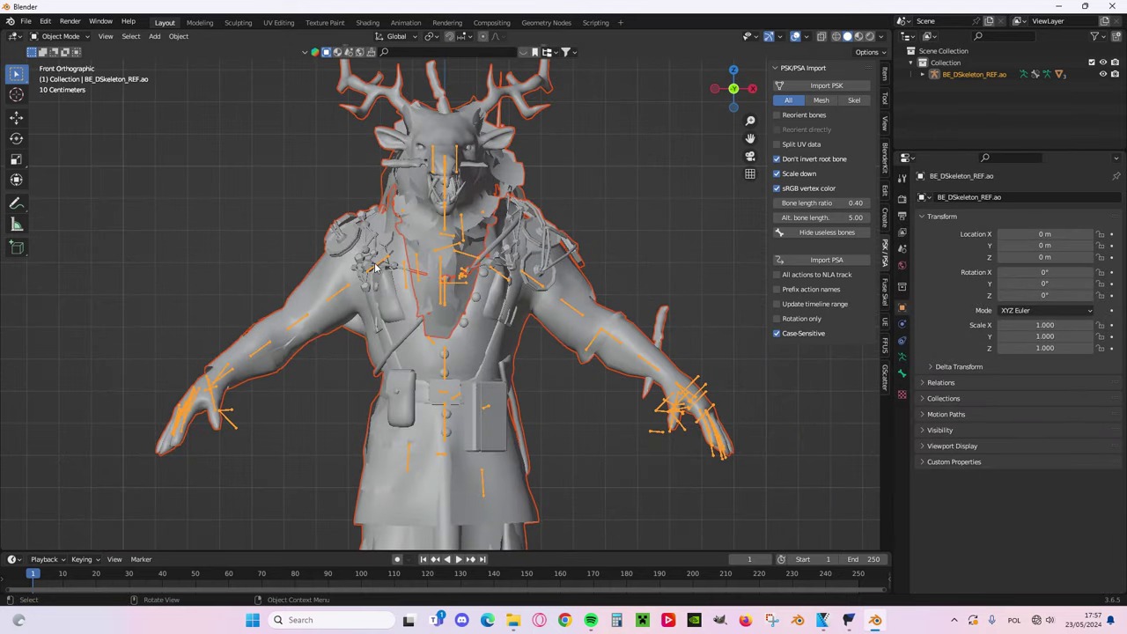
- Test the mesh deformation in Pose Mode by rotating joint_ShoulderRT_01 and the opposite shoulder bone, and return to Object Mode
key(ctrl+Tab)
click(374, 265)
key(r)
click(231, 307)
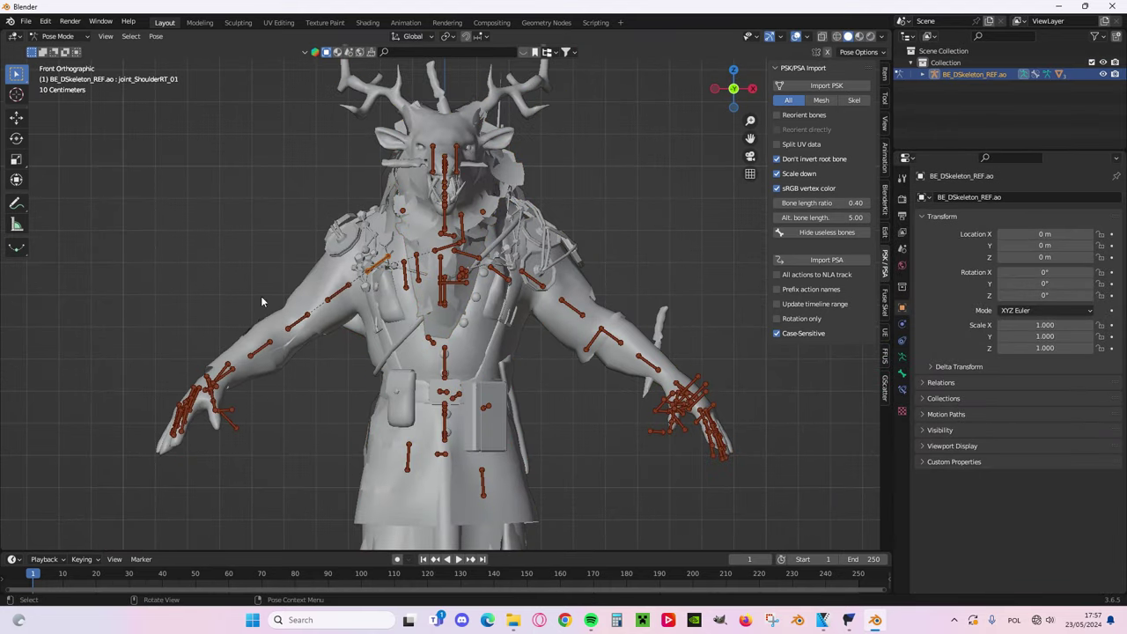
click(525, 287)
click(532, 282)
key(r)
right_click(527, 360)
shift+middle_drag(519, 361, 531, 268)
scroll(476, 264, down, 7)
scroll(522, 359, up, 3)
key(ctrl+Tab)
scroll(529, 252, down, 2)
scroll(530, 251, up, 3)
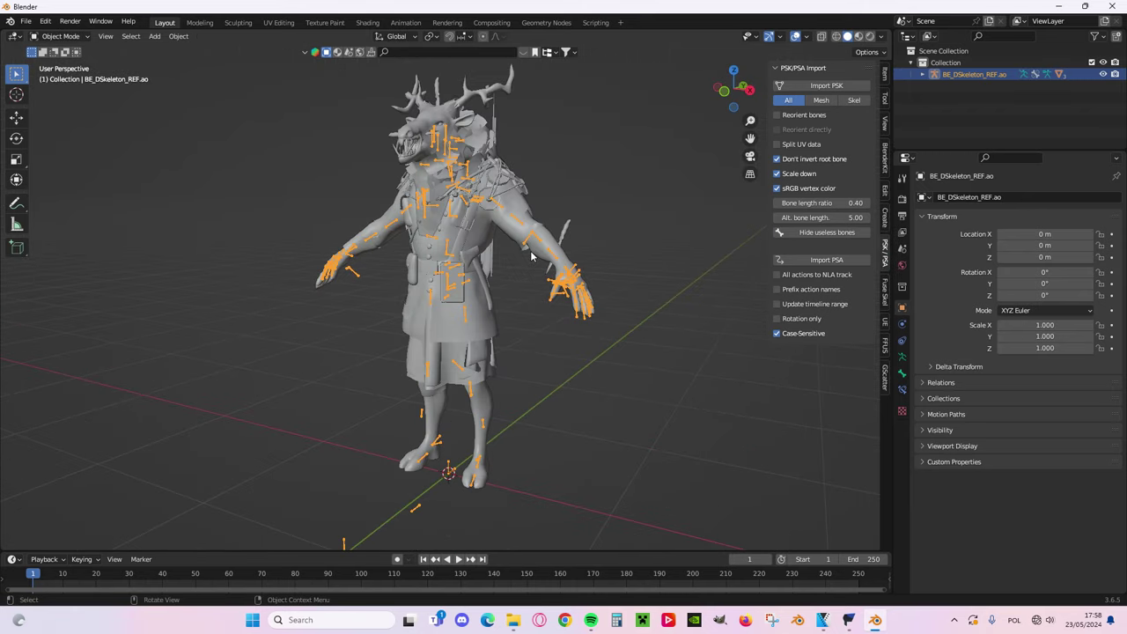